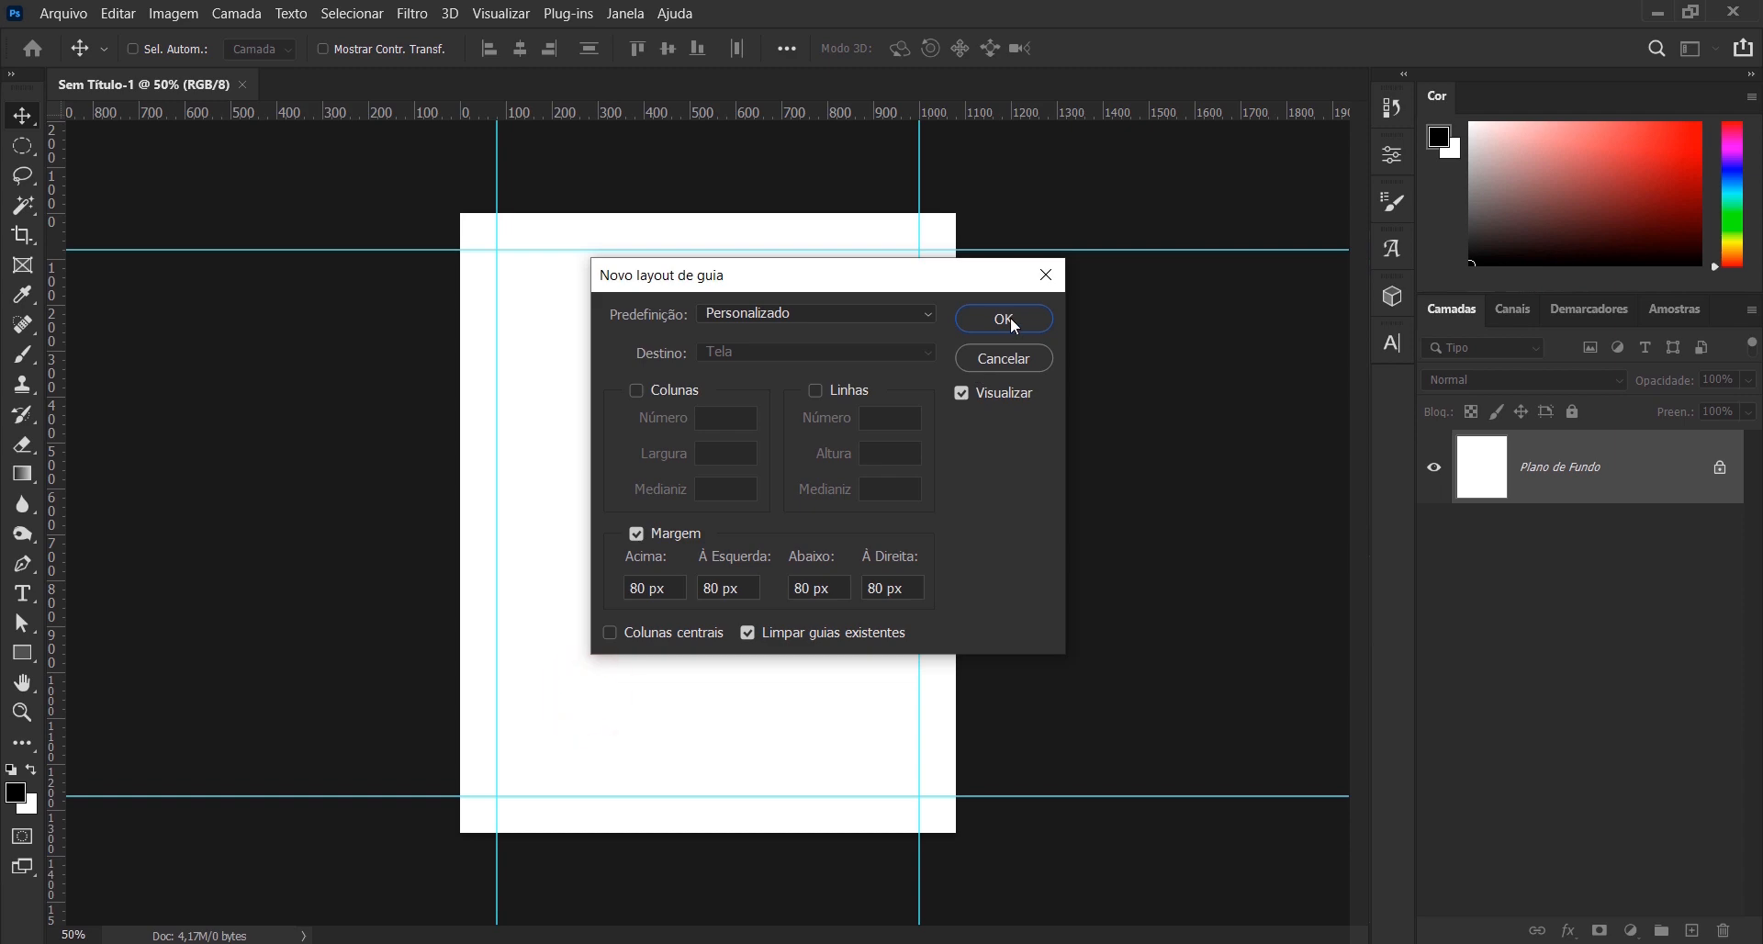
# - Create a guide layout with 80 px margins on all four sides, clearing the existing guides
pyautogui.click(1004, 317)
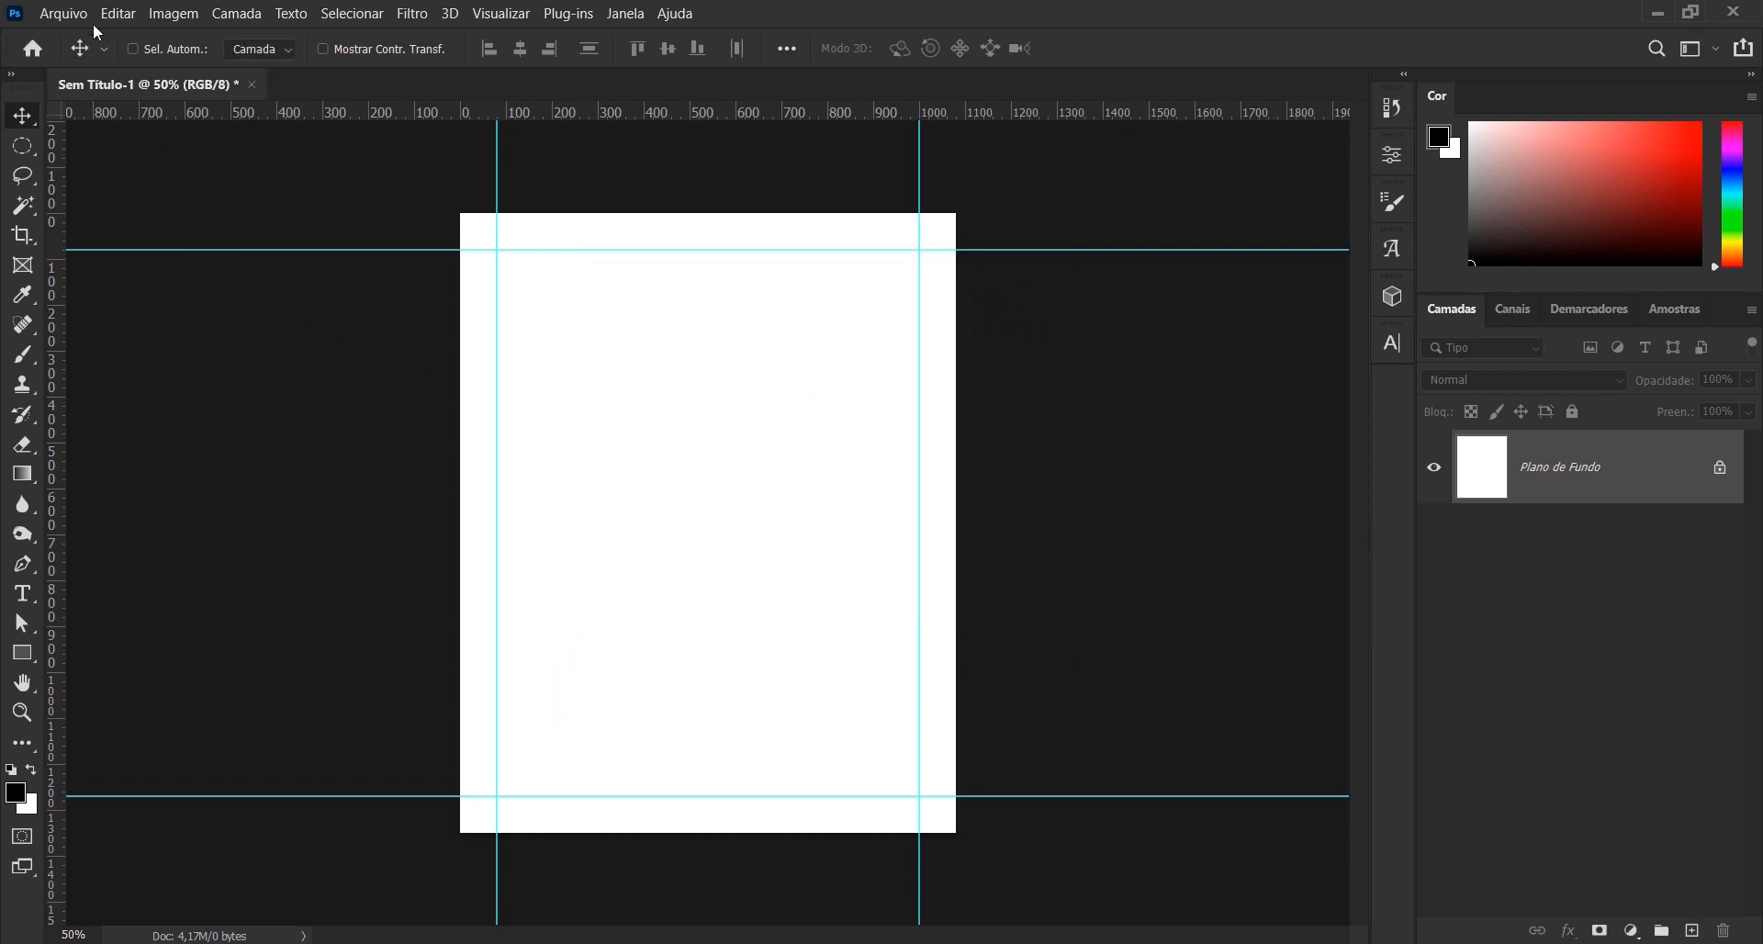
# - Place the bg_ image as an embedded object and scale it to about 11.14% so it covers the canvas
pyautogui.click(63, 13)
pyautogui.click(139, 428)
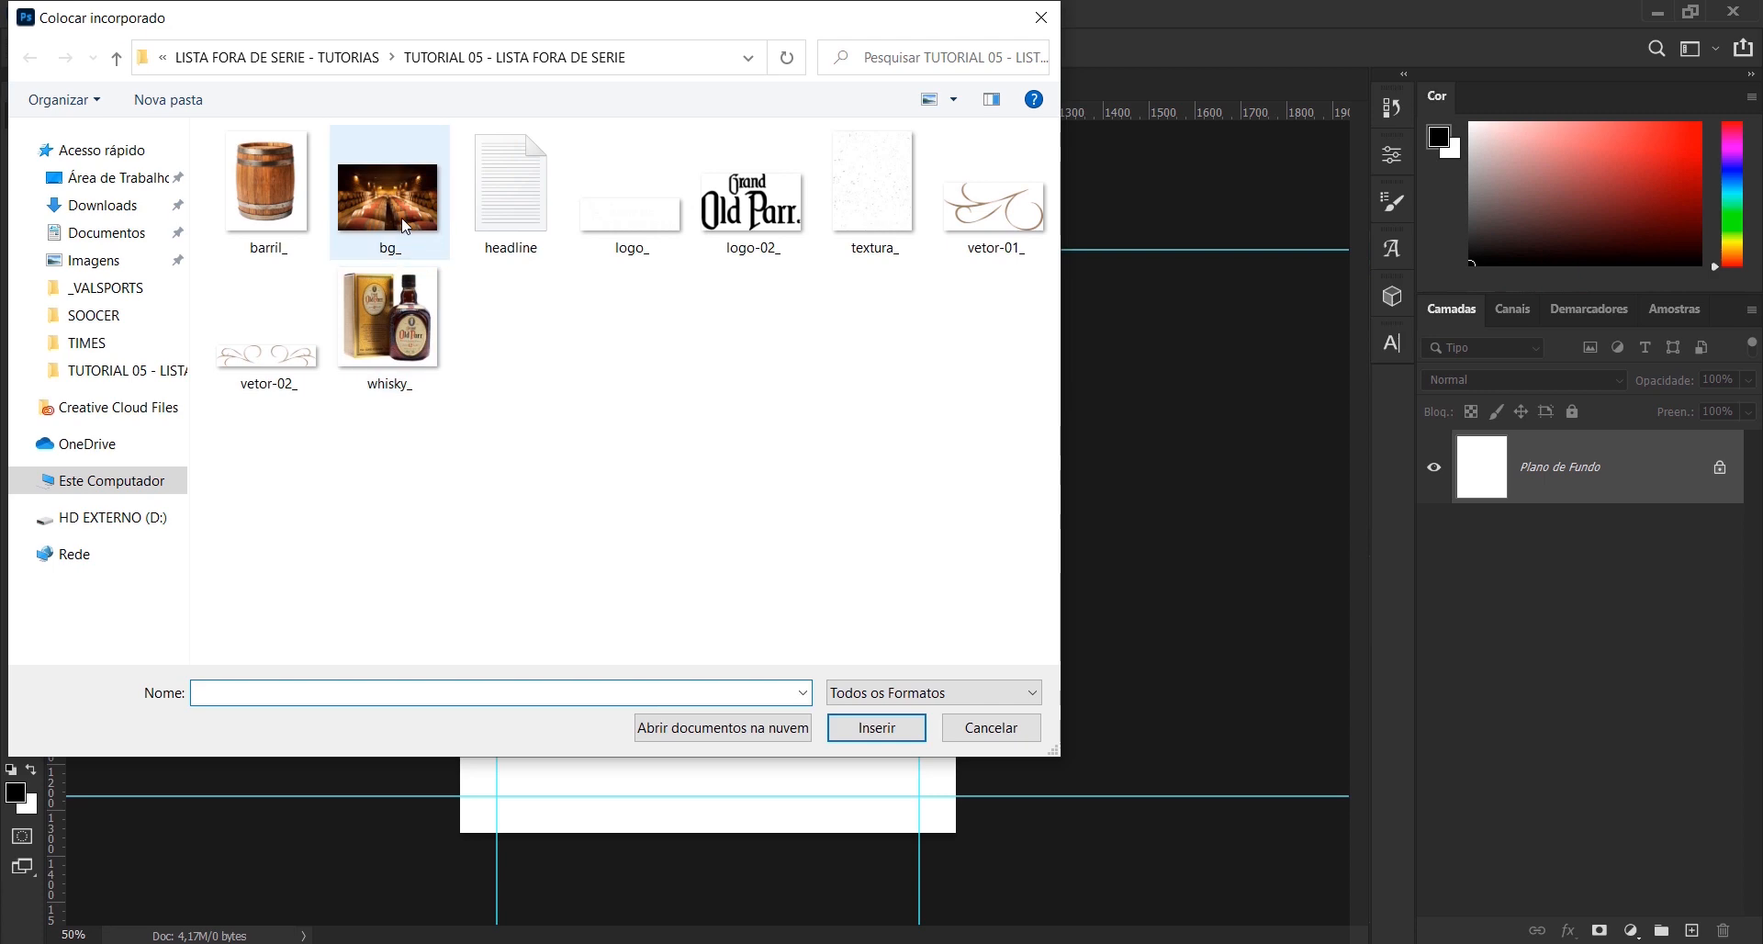
pyautogui.doubleClick(401, 217)
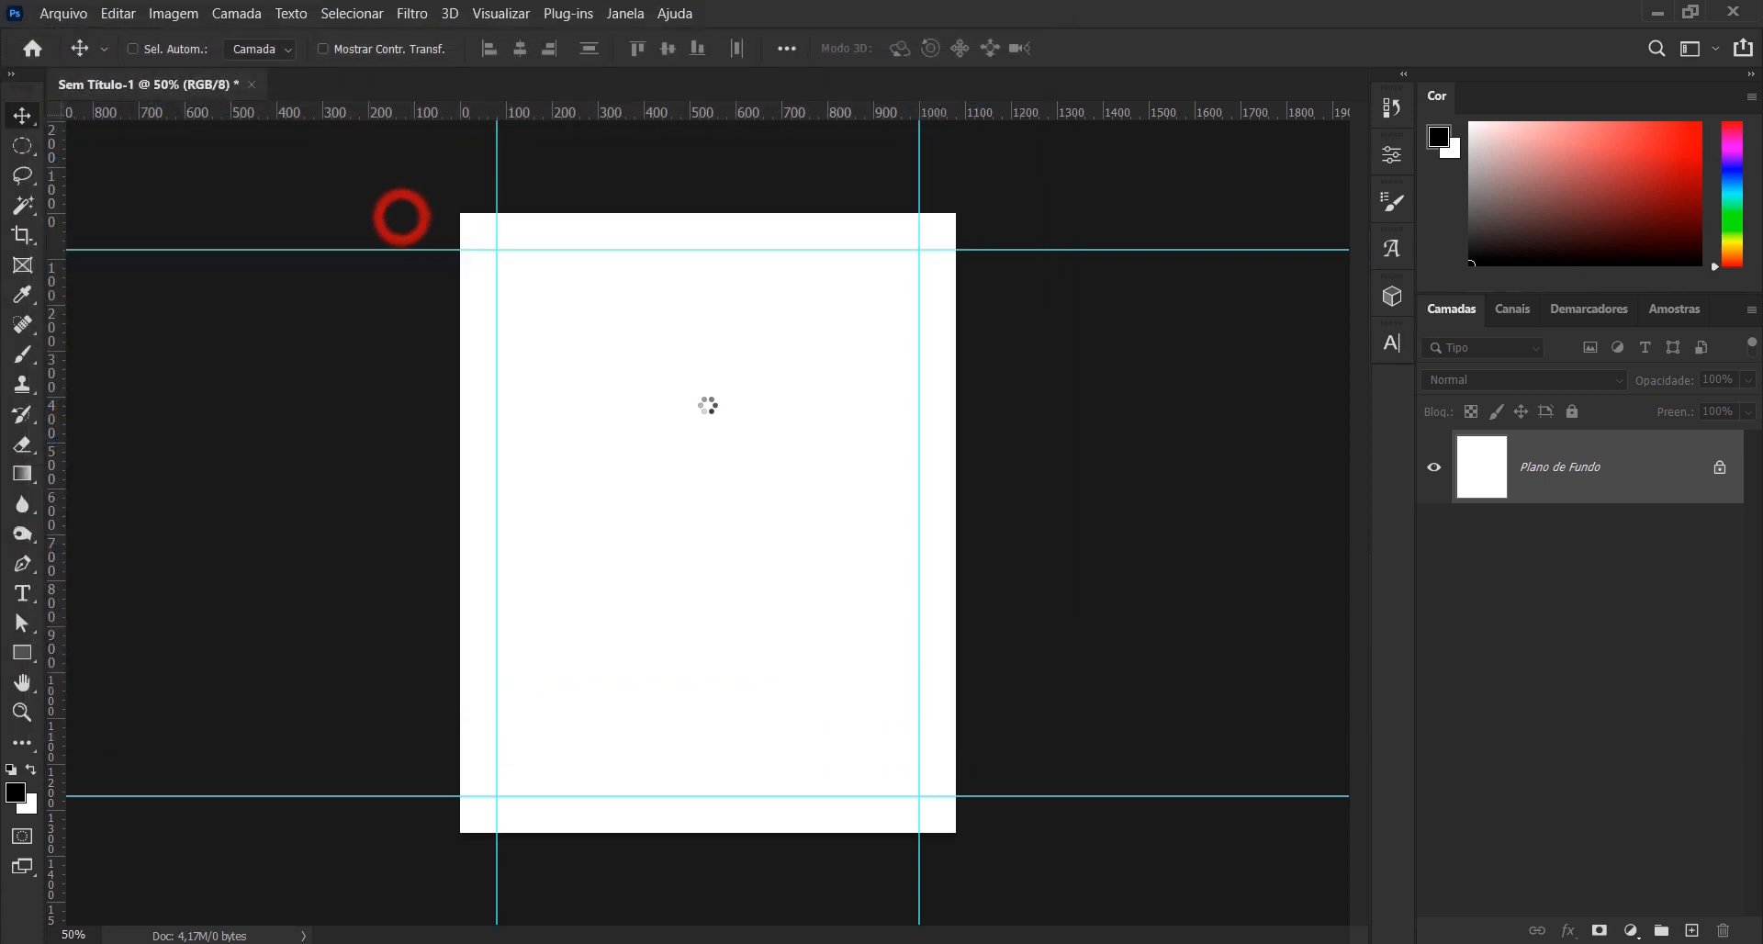
pyautogui.moveTo(959, 353); pyautogui.dragTo(1152, 148)
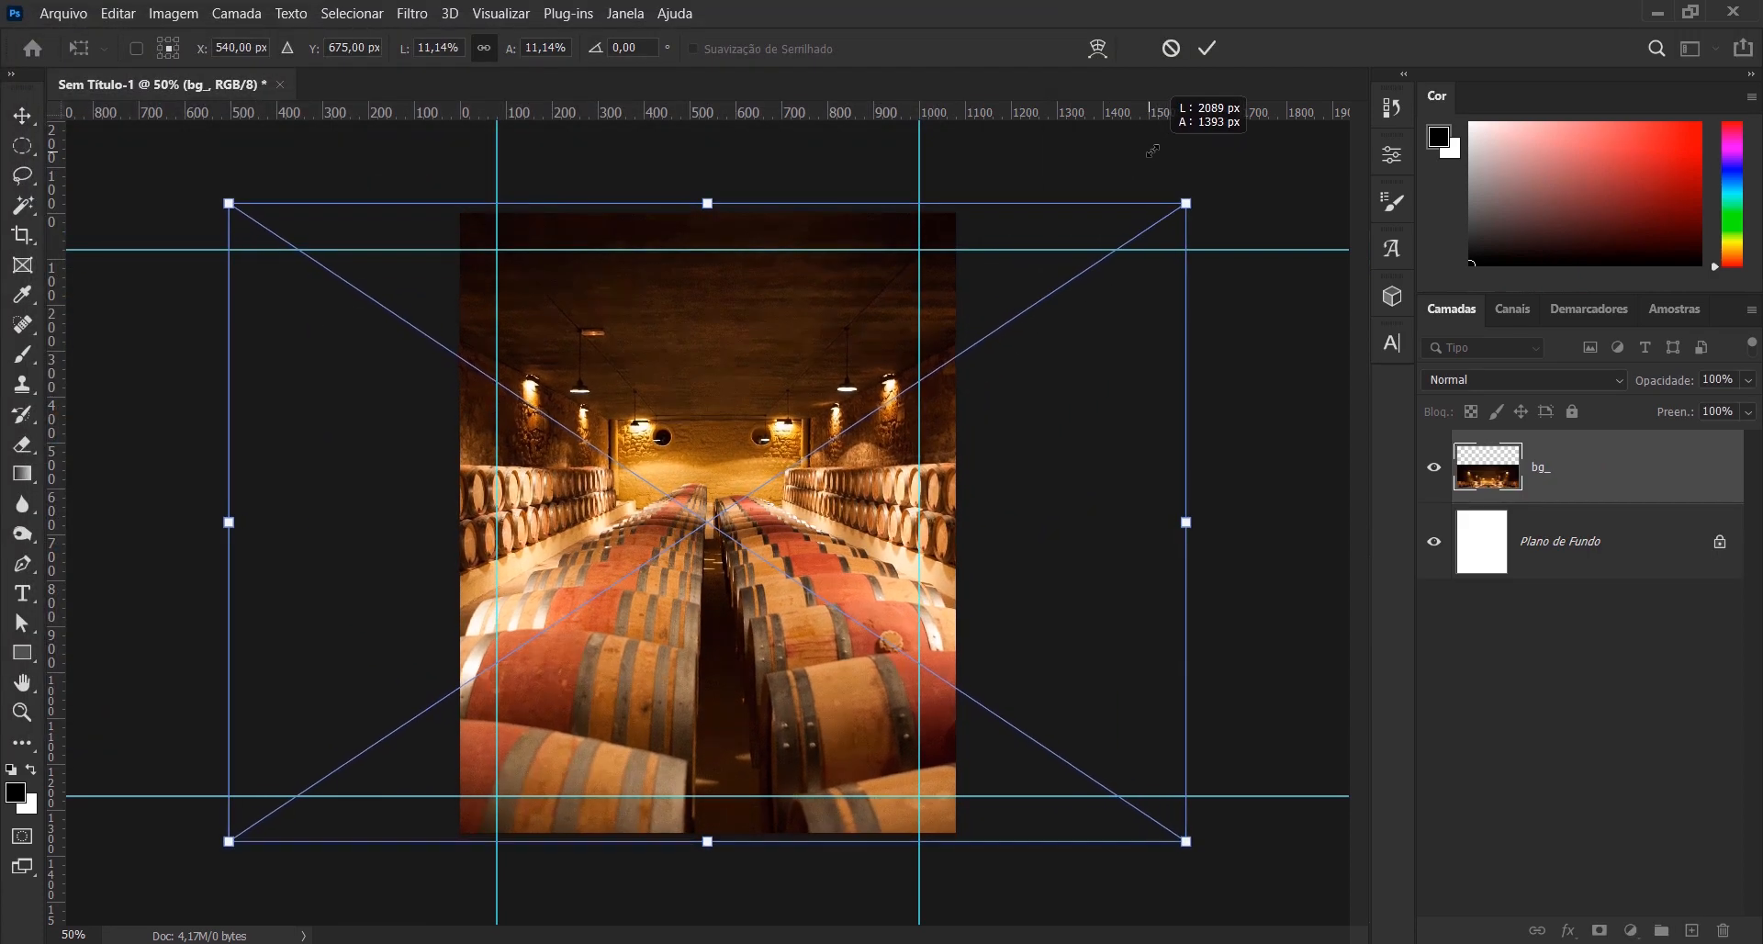
pyautogui.moveTo(823, 580); pyautogui.dragTo(823, 580)
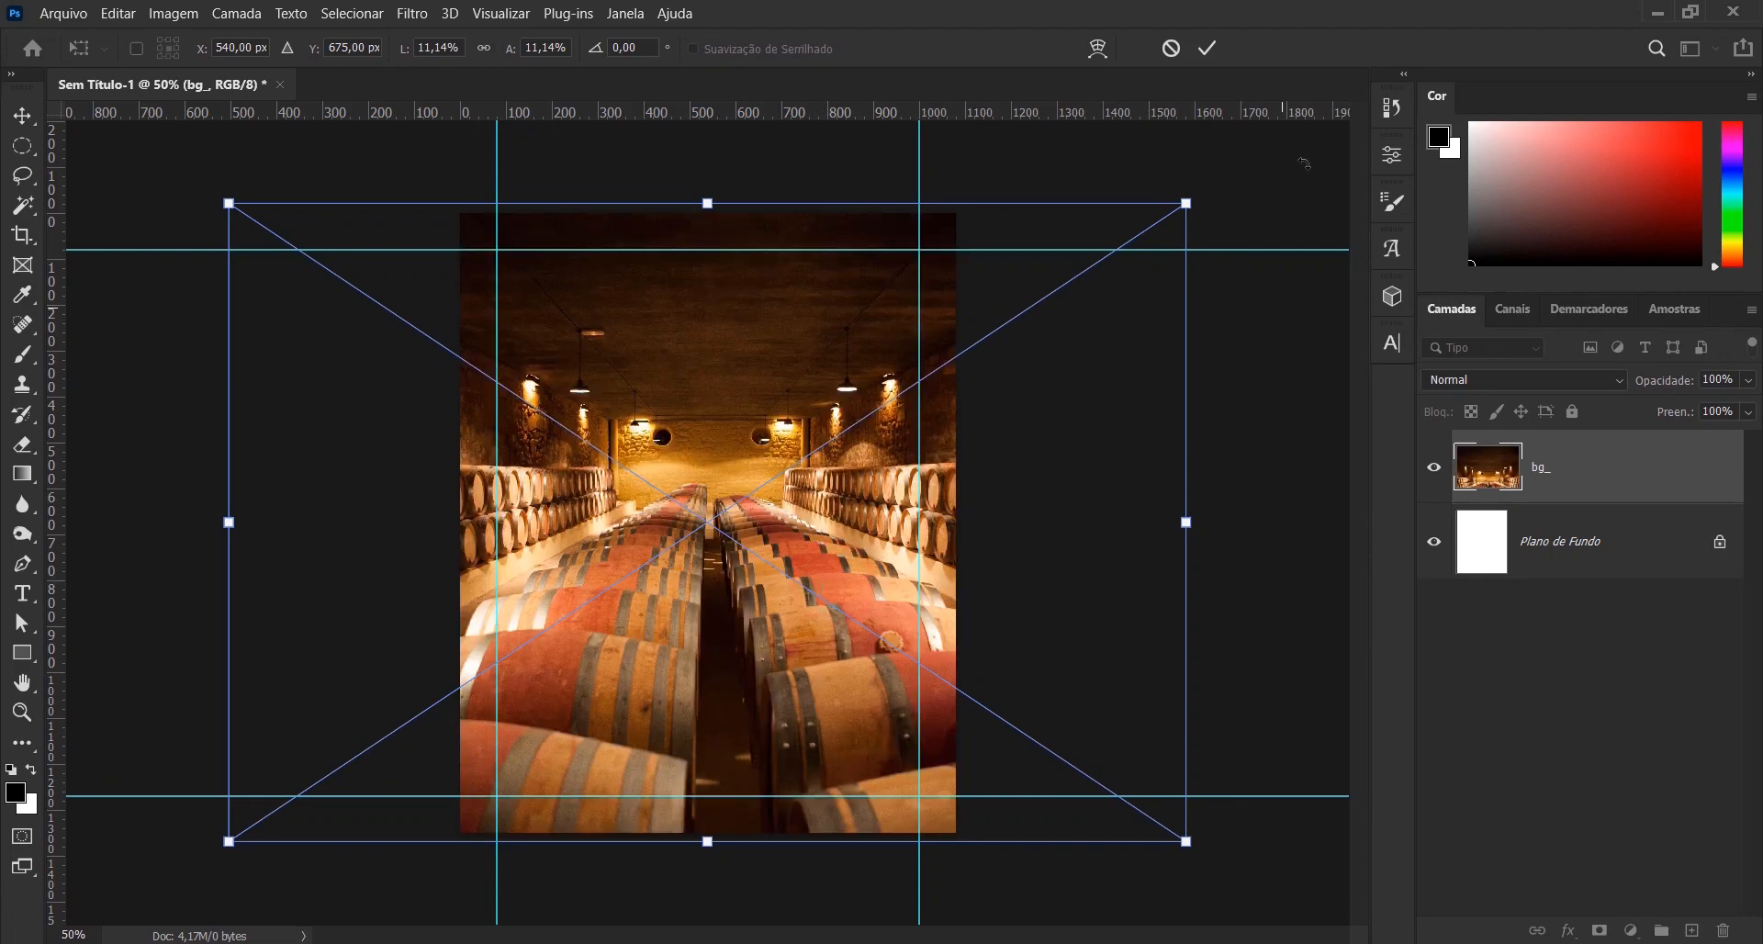
# - Nudge the placed cellar image left to X 534.50 px and apply the transformation
pyautogui.press('Left')
pyautogui.press('Left')
pyautogui.press('Left')
pyautogui.press('Left')
pyautogui.press('Left')
pyautogui.press('Left')
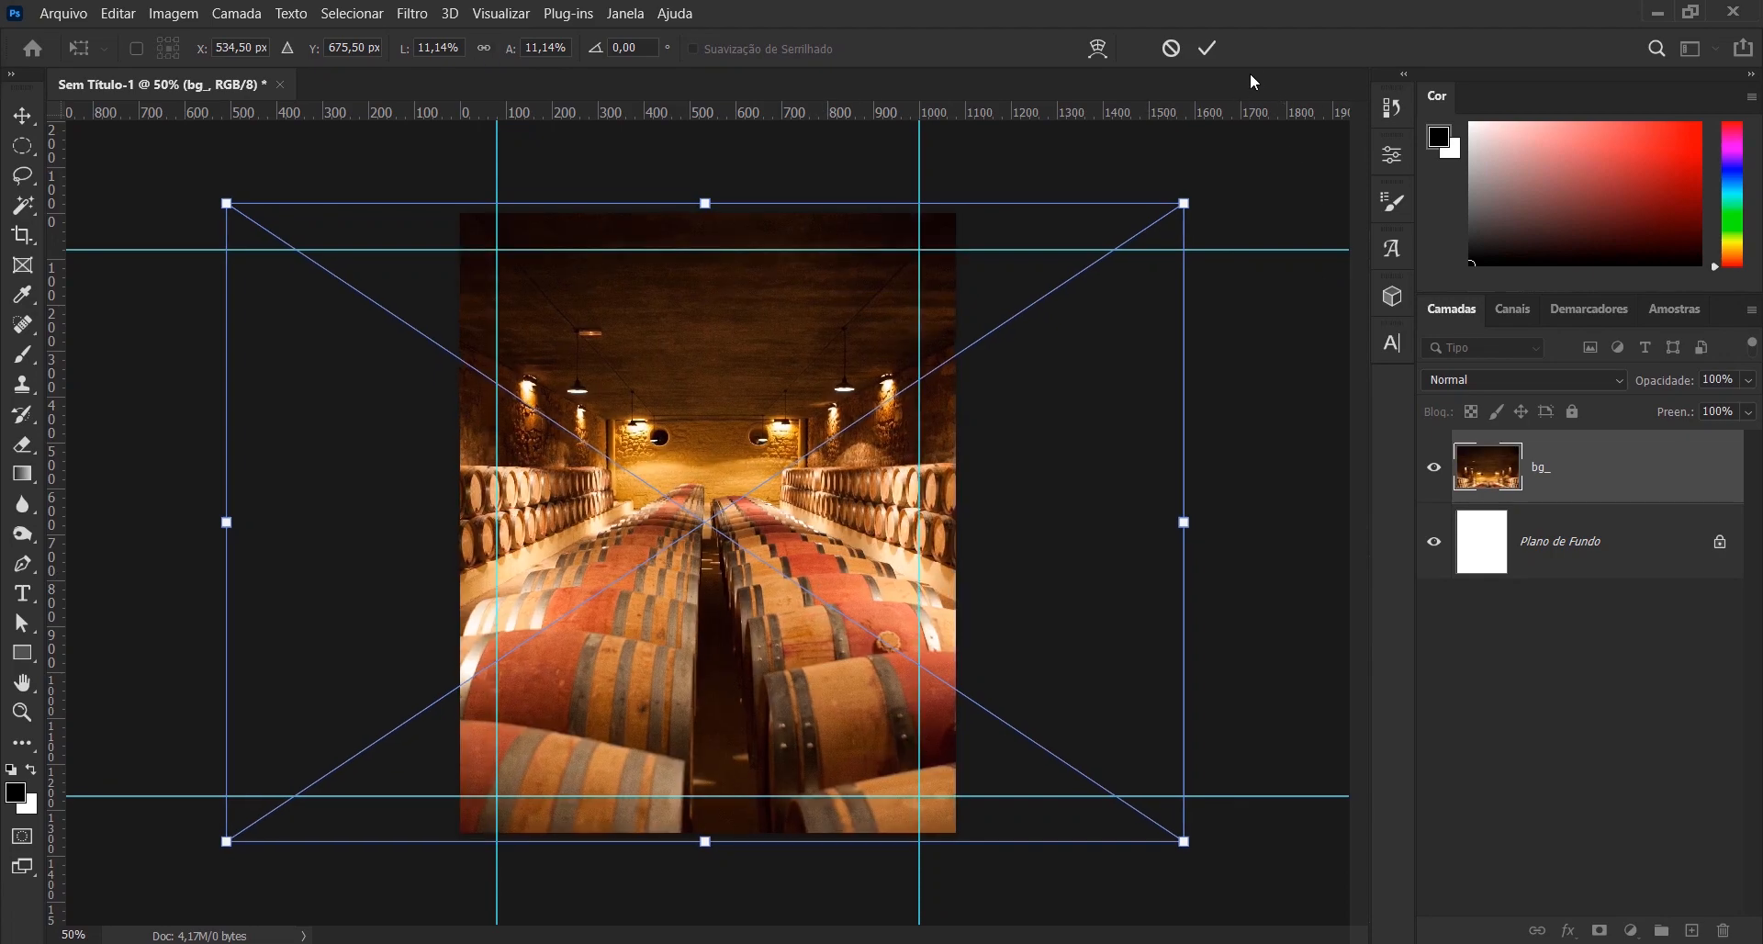
pyautogui.click(1208, 49)
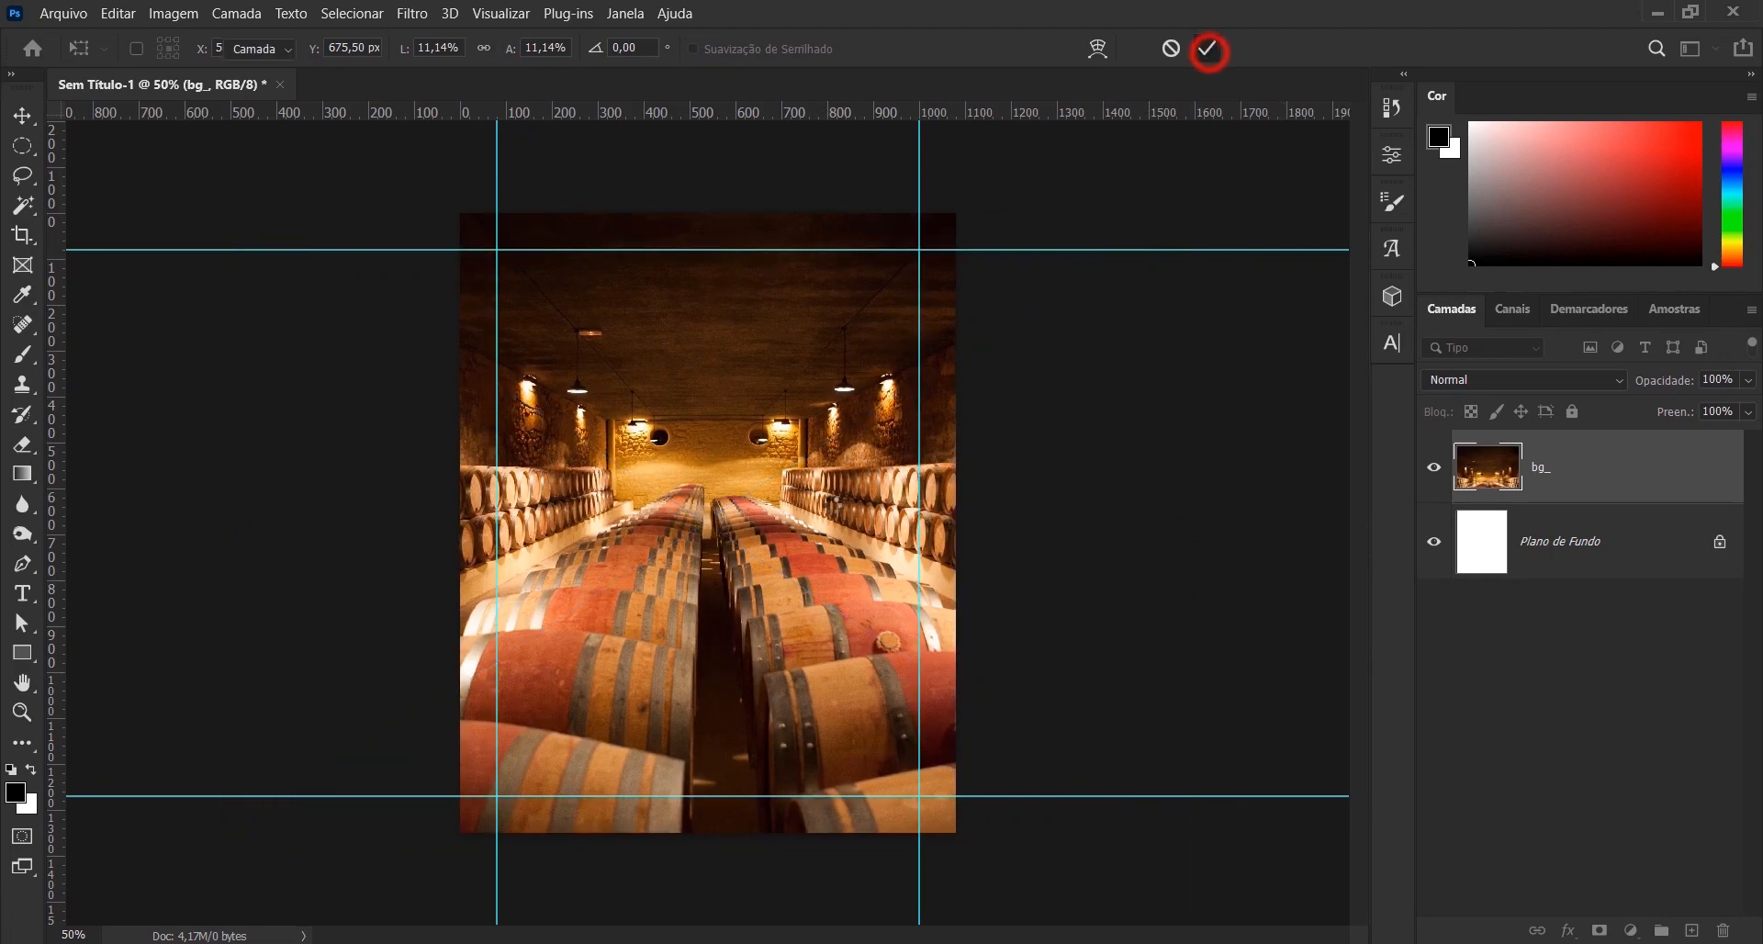
# - Convert the bg_ layer to a smart object and apply a Gaussian Blur with a radius of 28 pixels
pyautogui.rightClick(1635, 491)
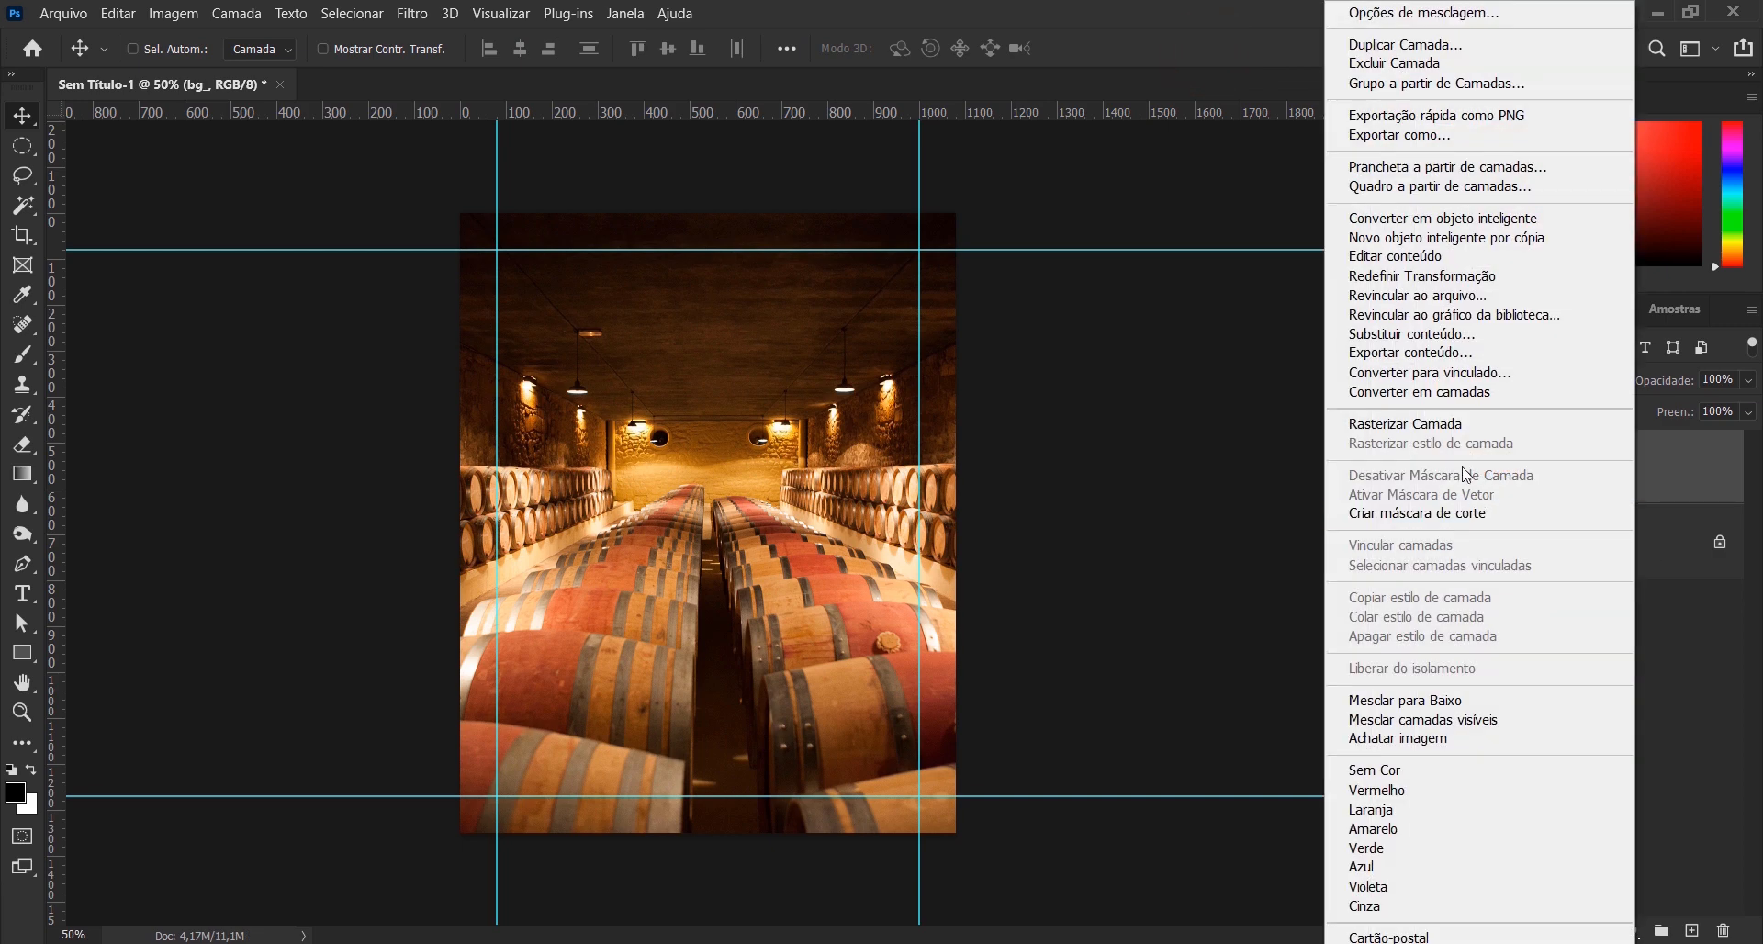
pyautogui.click(1399, 228)
pyautogui.click(413, 12)
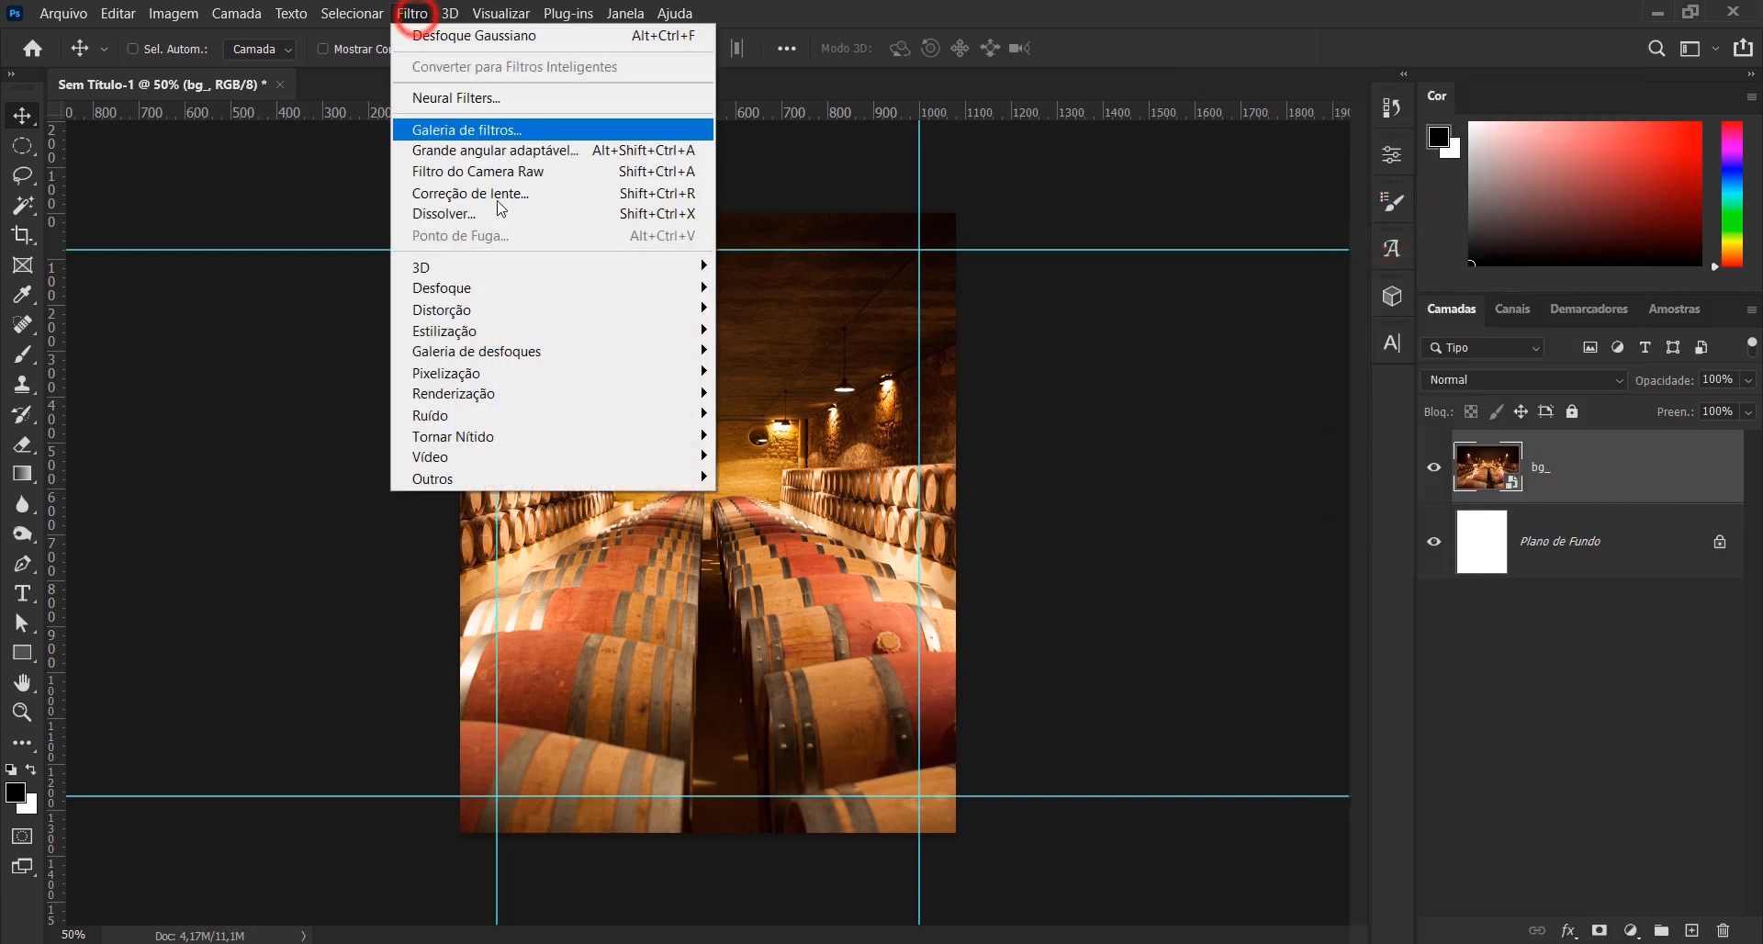
pyautogui.moveTo(512, 291)
pyautogui.click(825, 419)
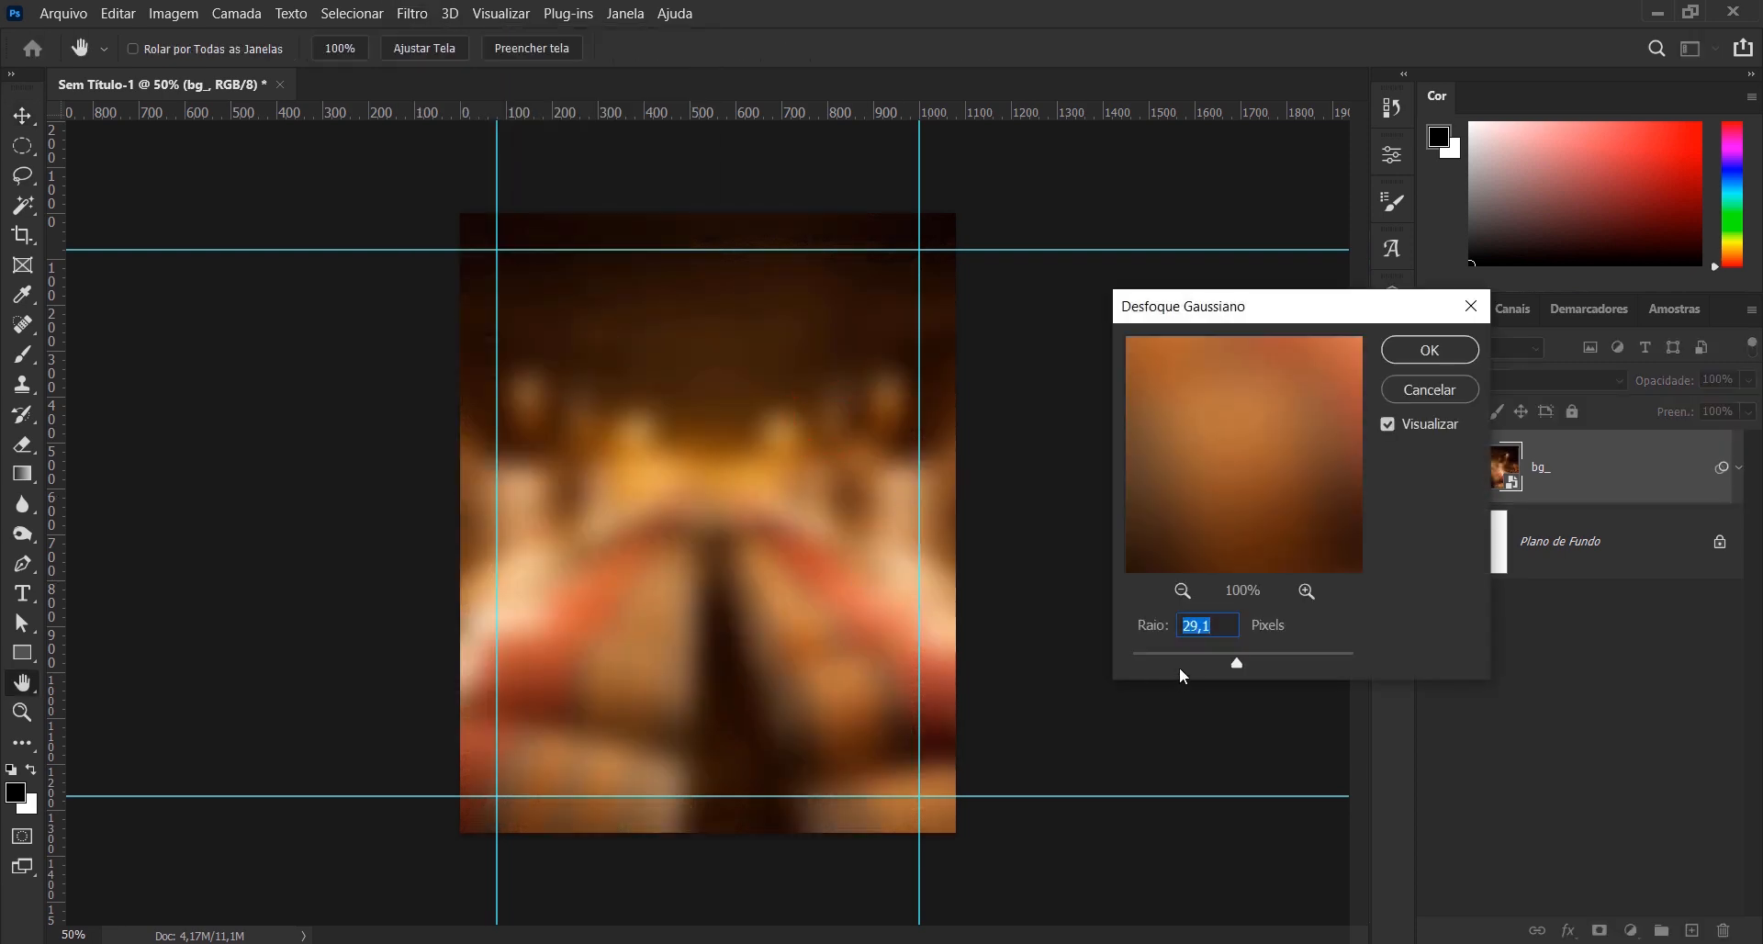
pyautogui.write('28')
pyautogui.click(1434, 353)
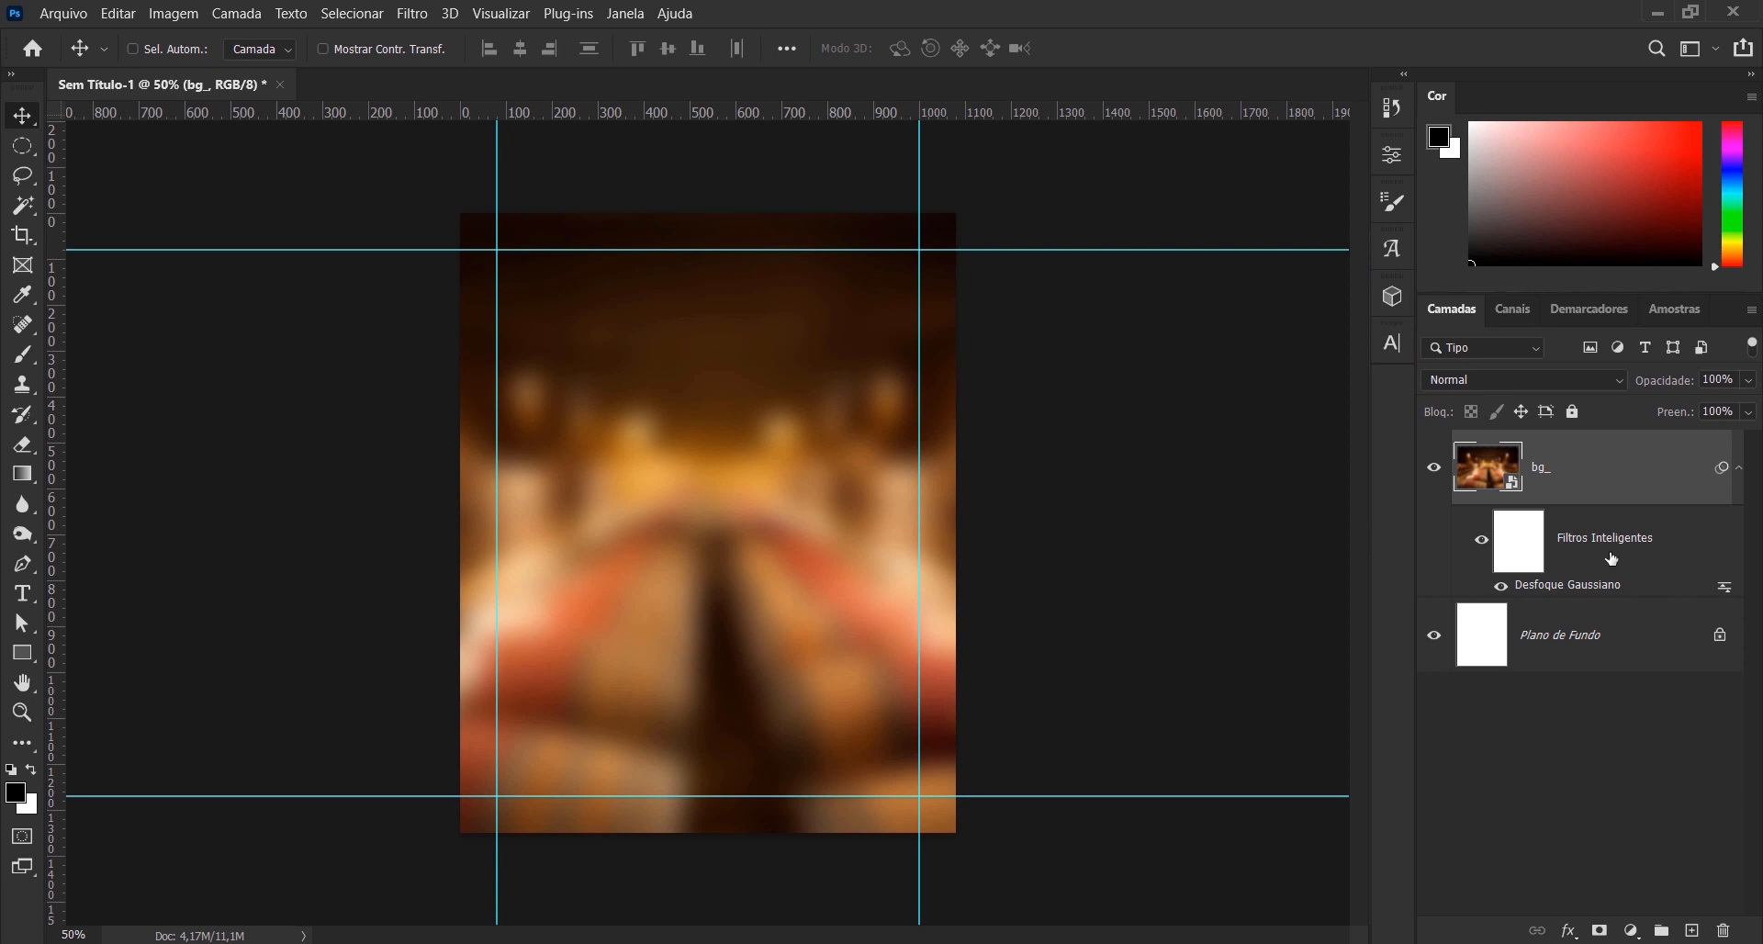
# - Add a black (000000) solid colour fill layer above the bg_ layer
pyautogui.click(1631, 931)
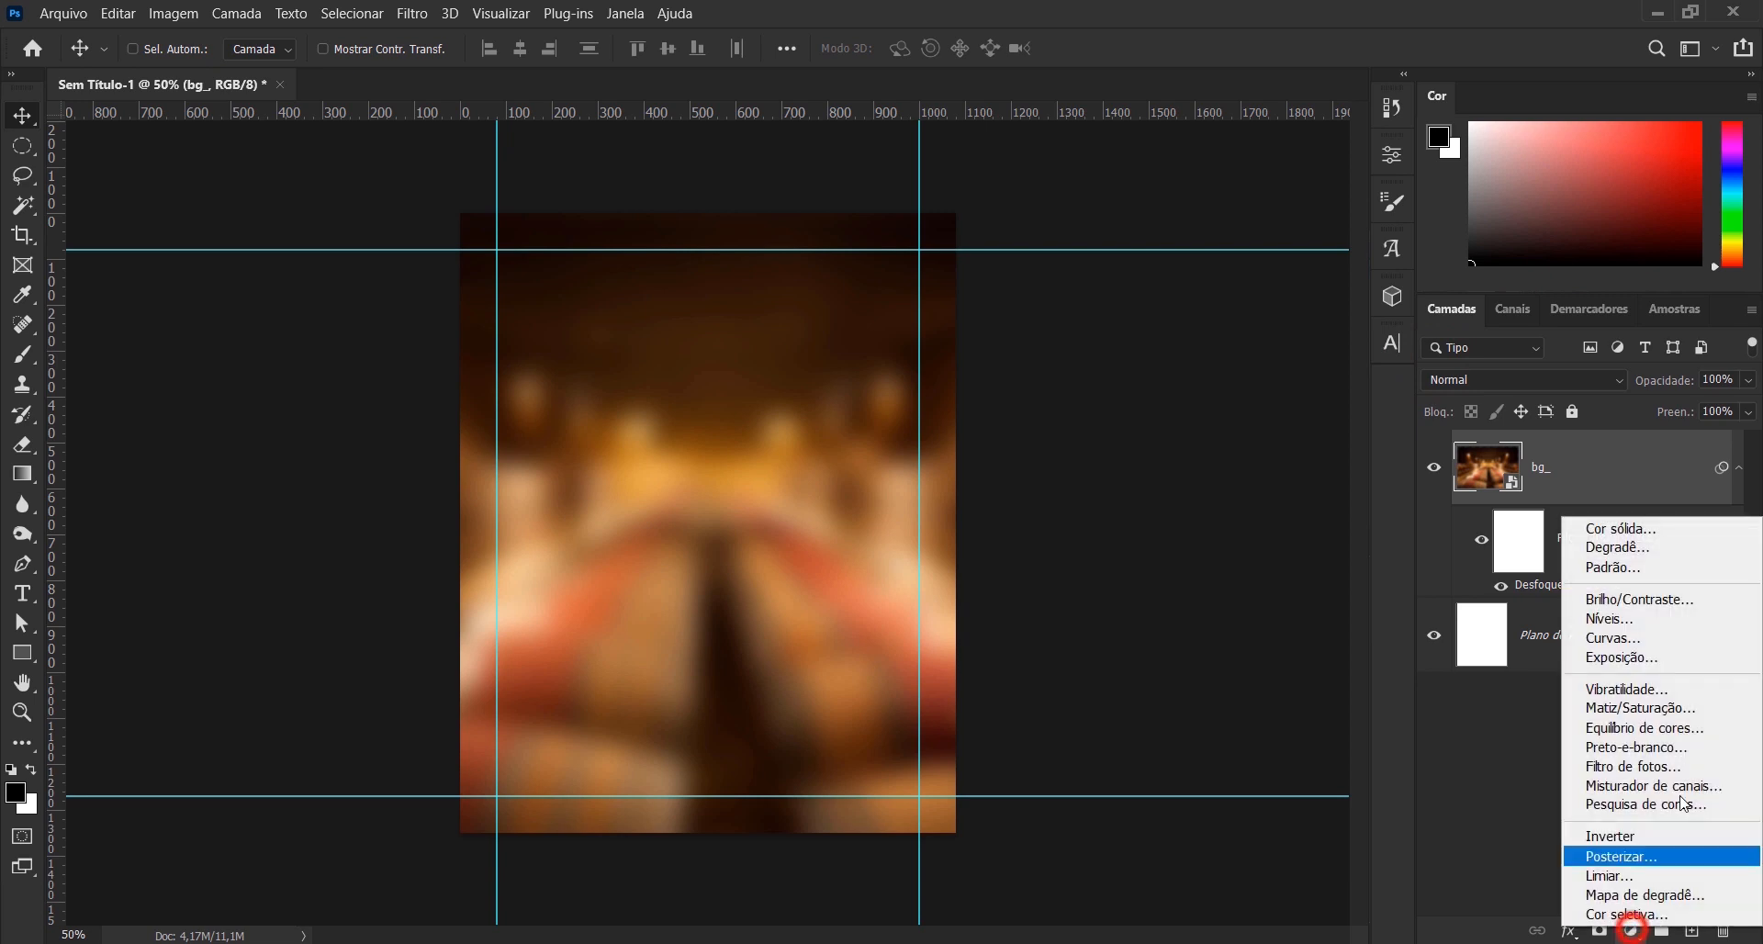
pyautogui.click(1627, 528)
pyautogui.moveTo(1100, 810); pyautogui.dragTo(998, 857)
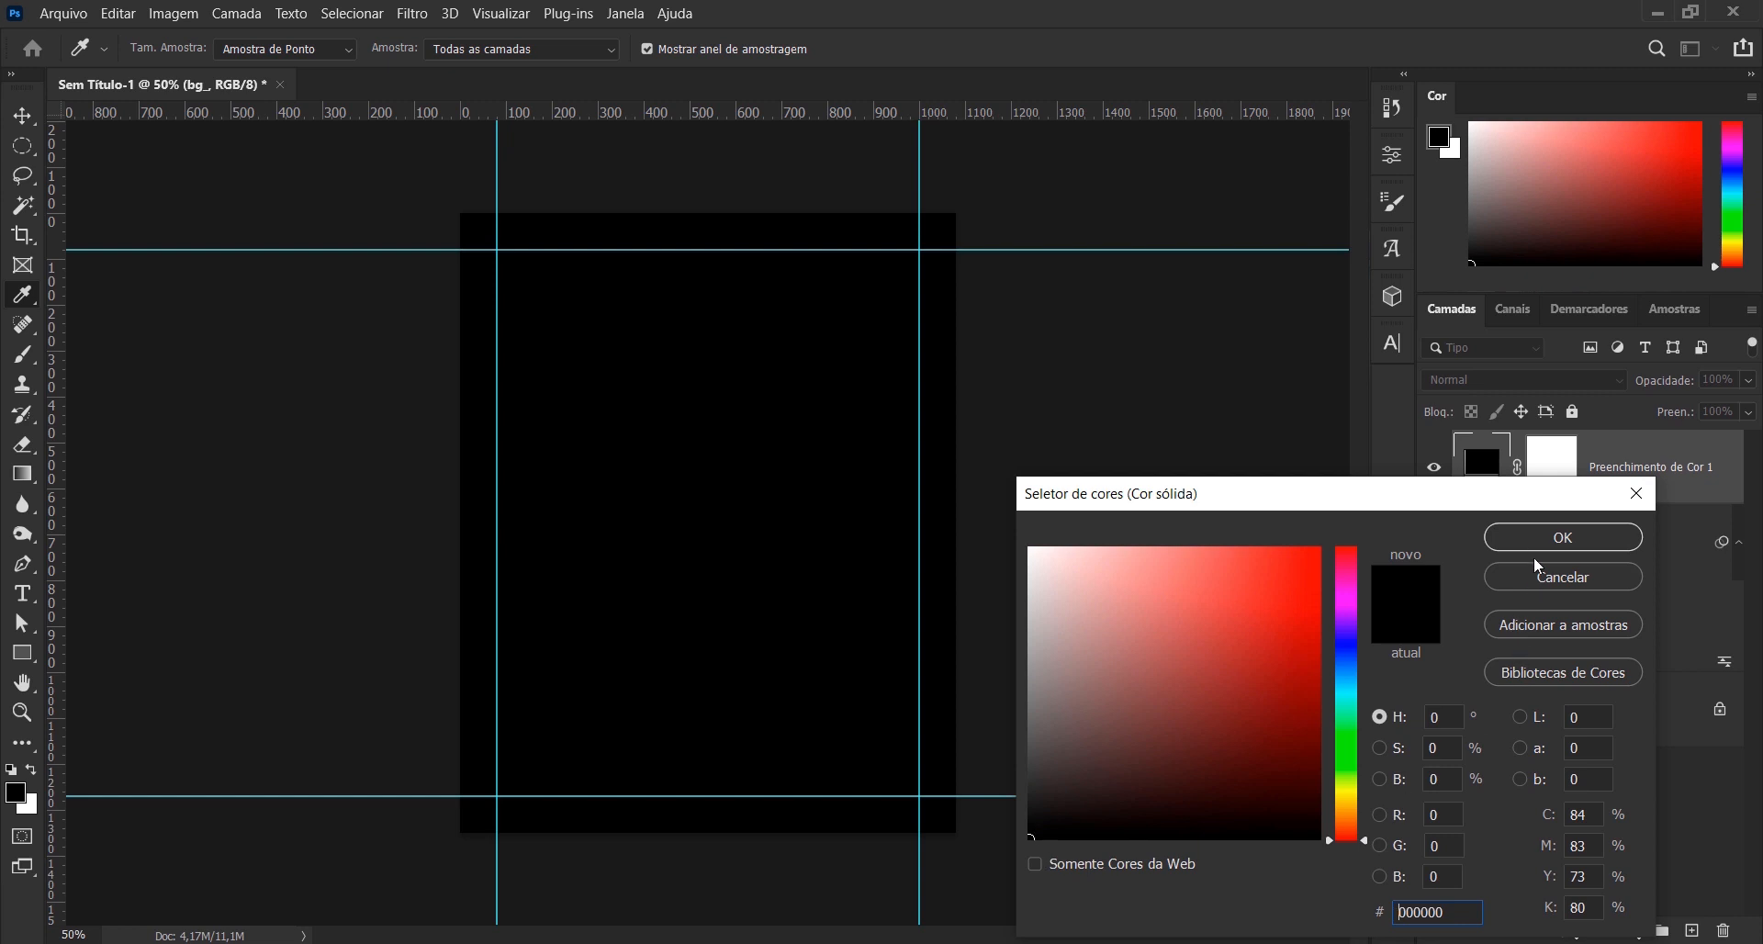
pyautogui.click(1547, 537)
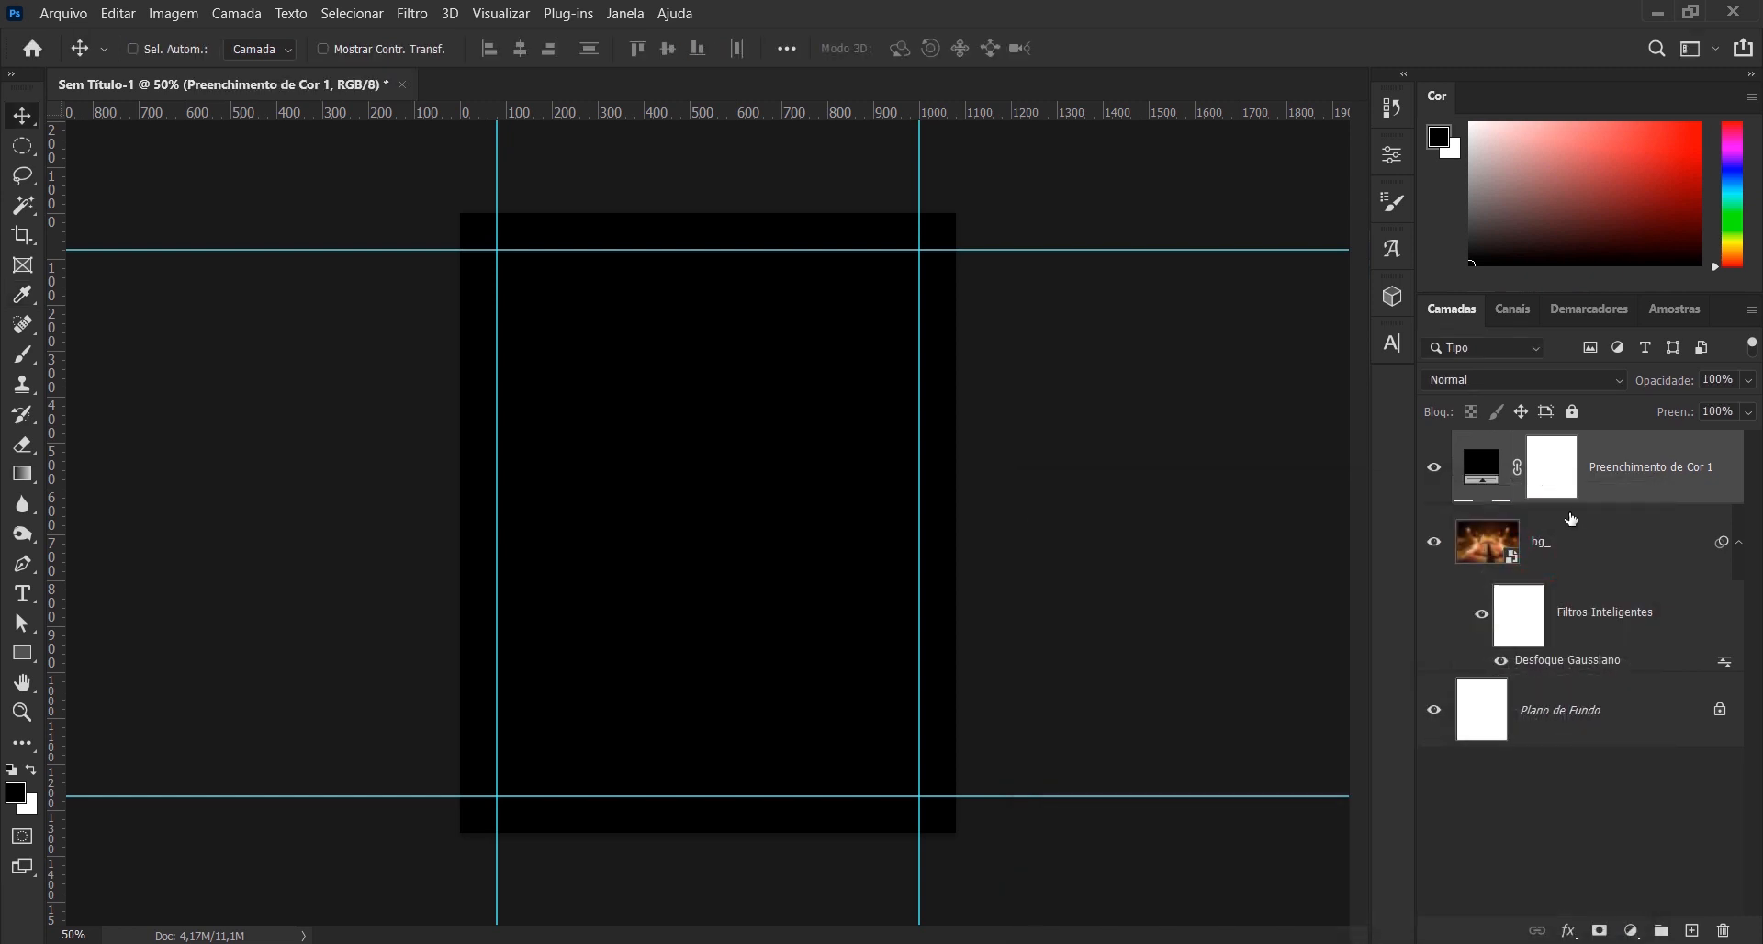
# - Paint the centre of the fill layer's mask black with a soft brush at 1300 and 1500 px, leaving a dark vignette
pyautogui.click(1554, 478)
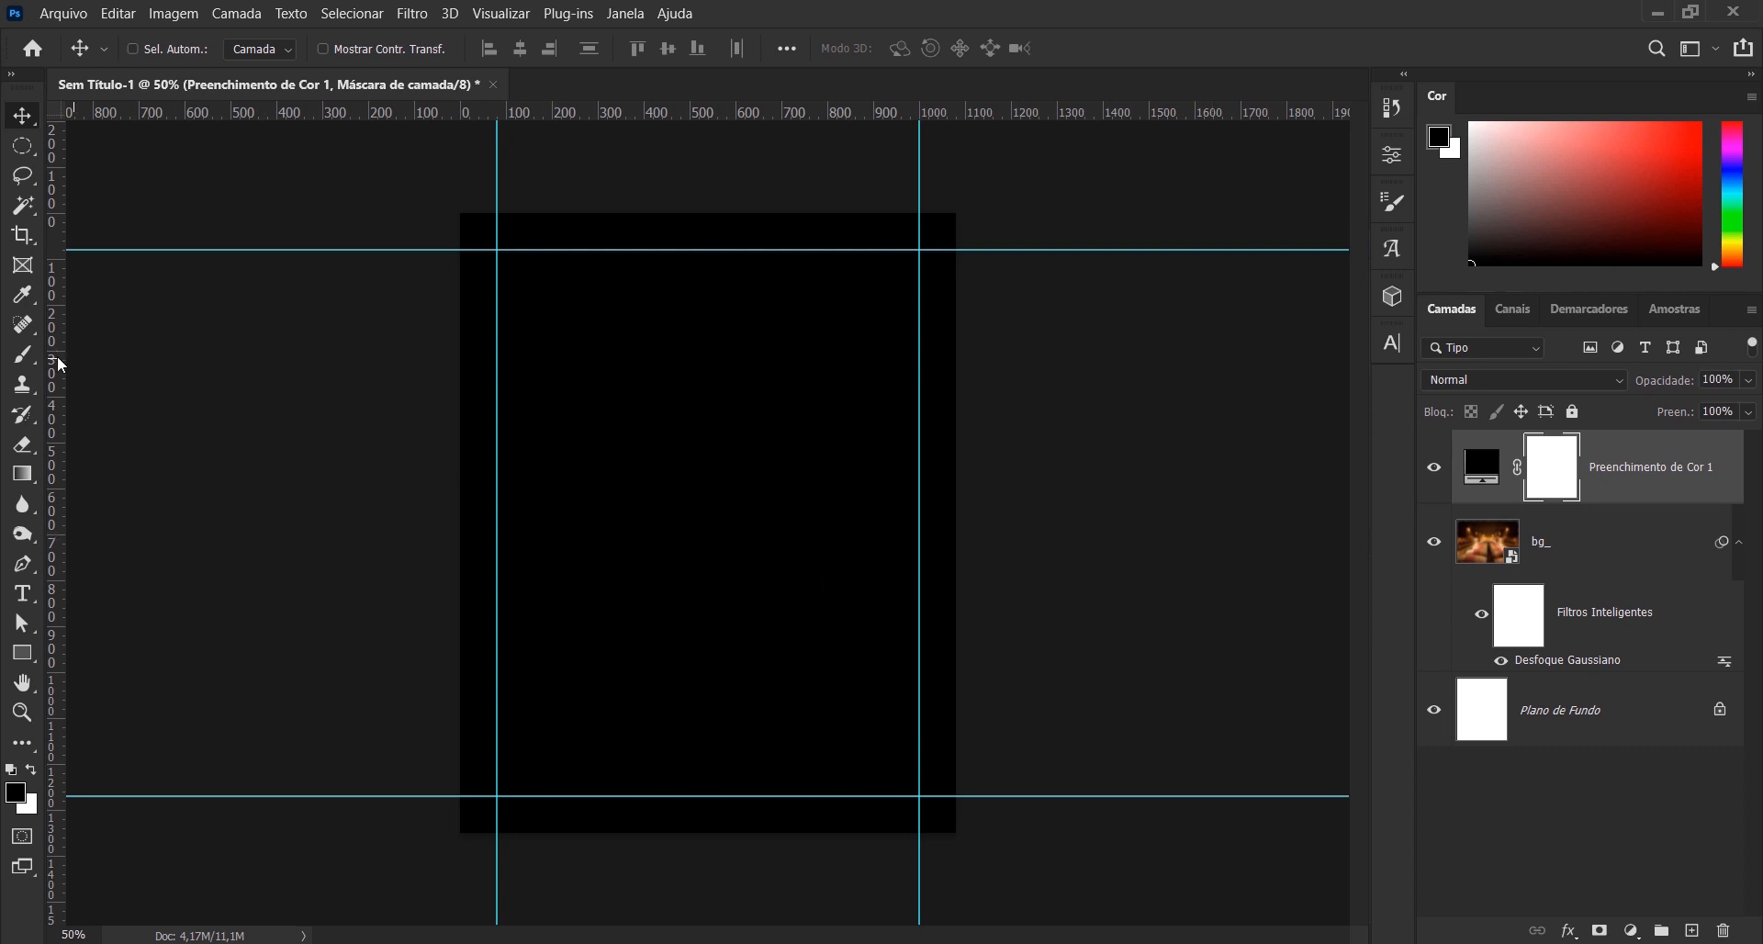
pyautogui.click(24, 355)
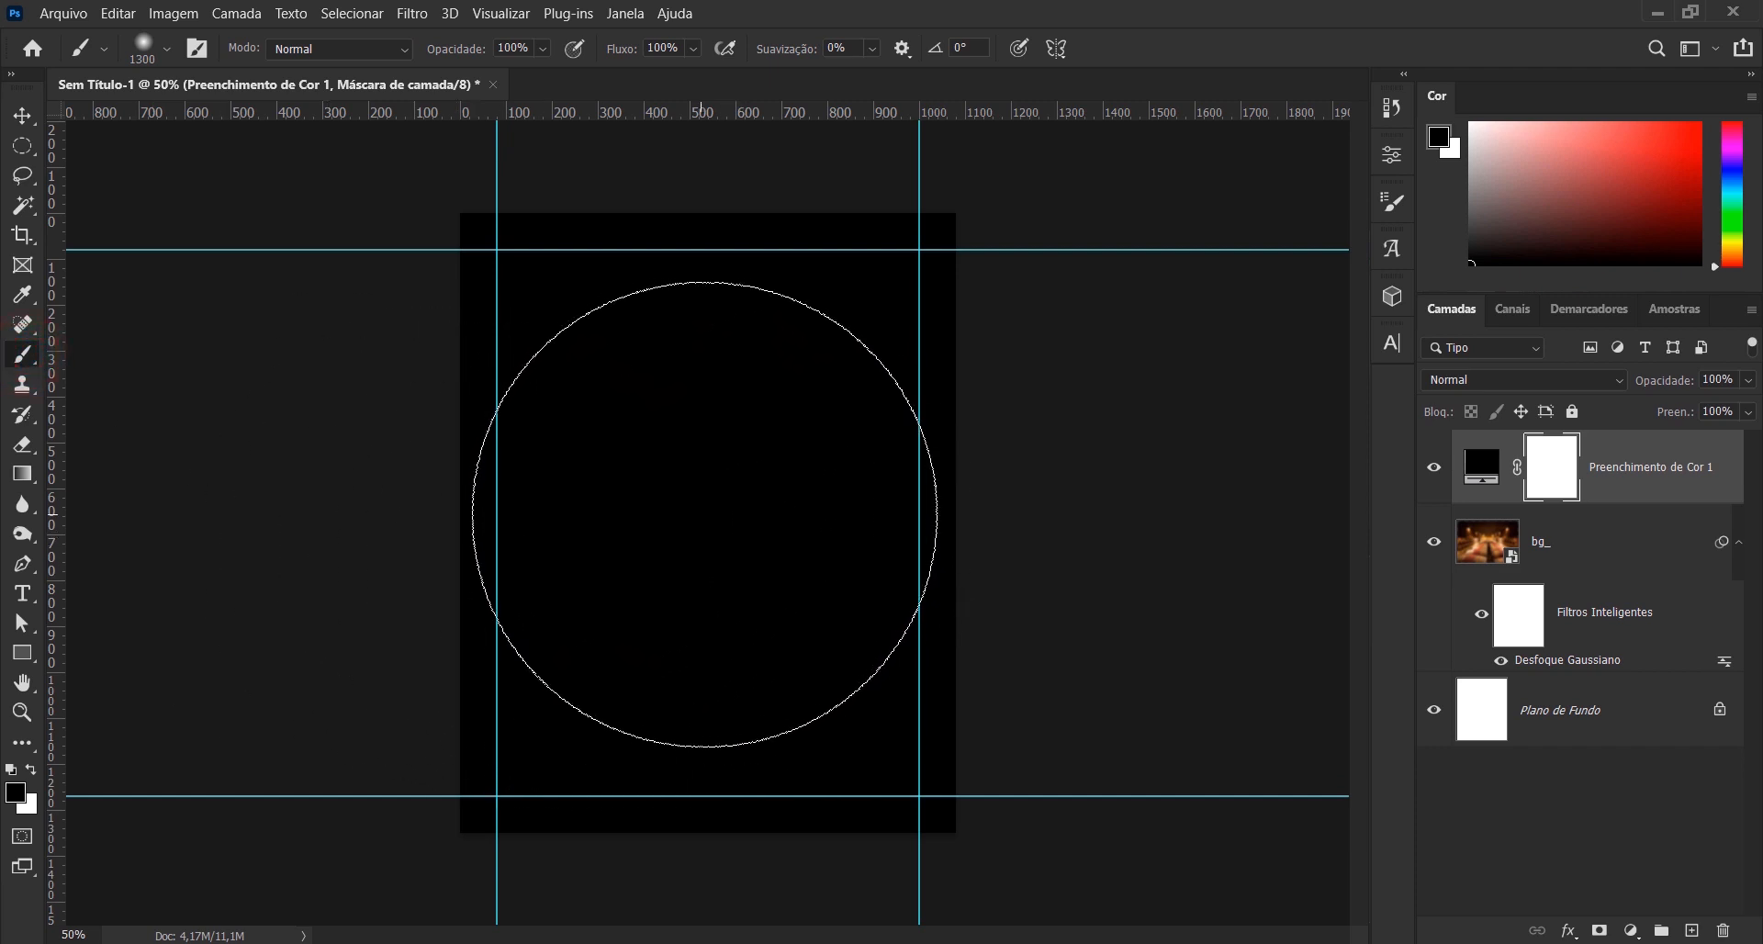
pyautogui.click(707, 511)
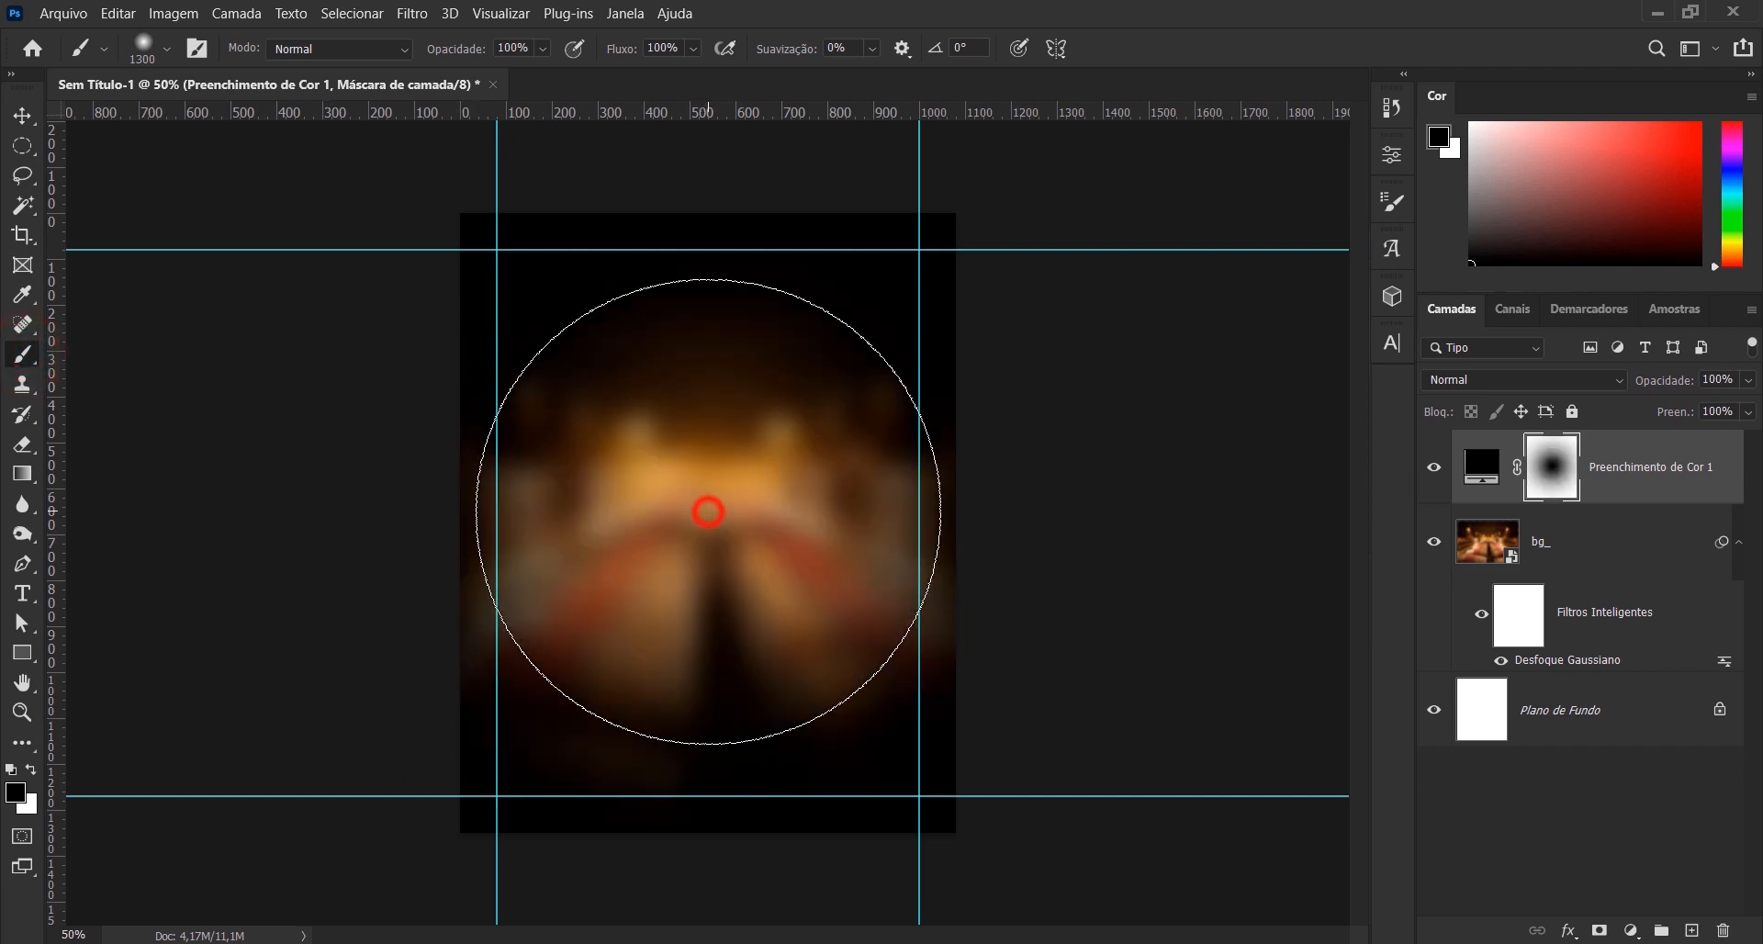
pyautogui.press(']')
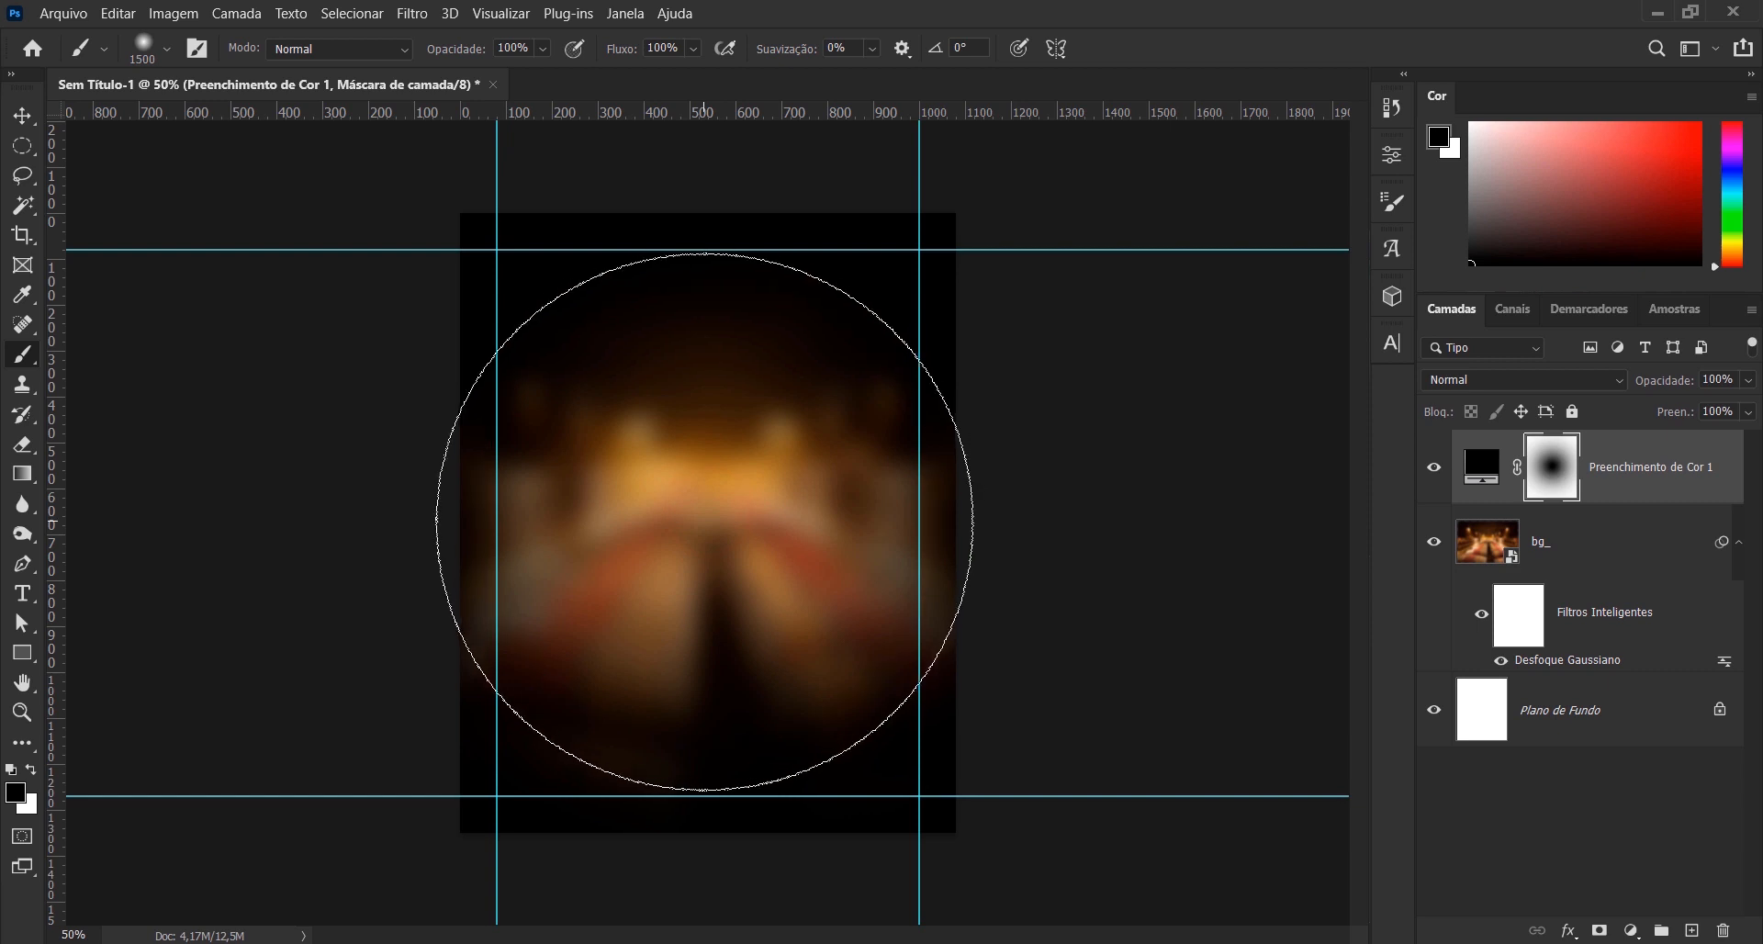
pyautogui.click(703, 517)
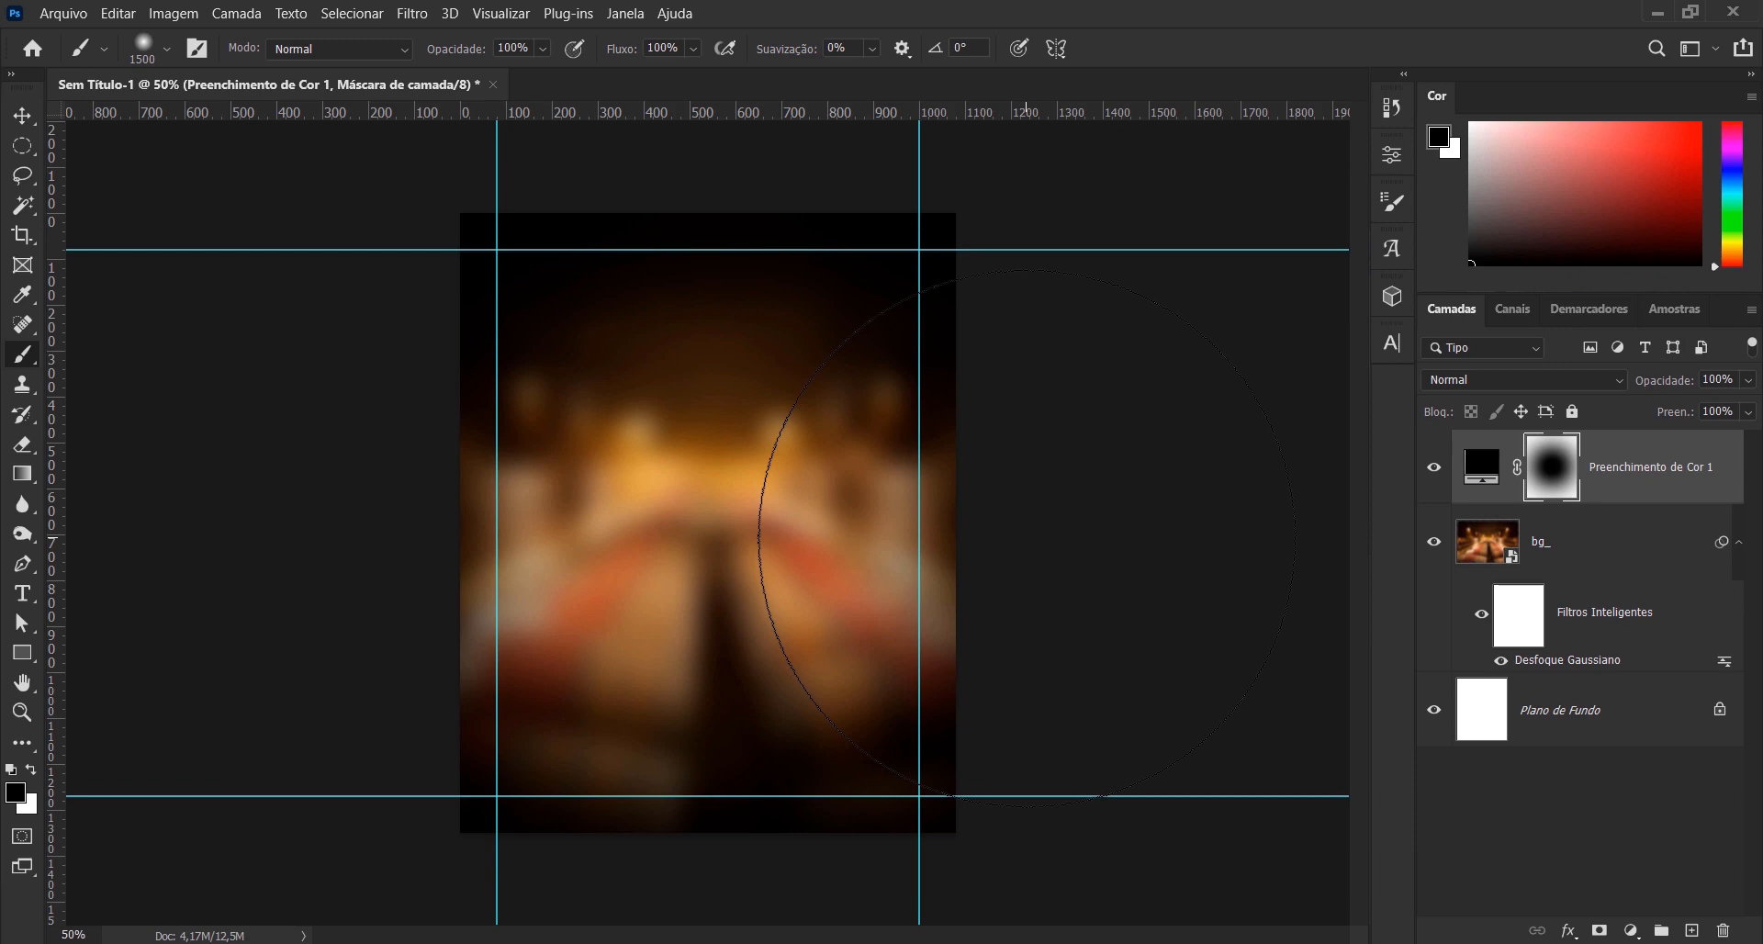
# - Place the barril_ image as an embedded object above the colour fill layer at its default size
pyautogui.click(1496, 467)
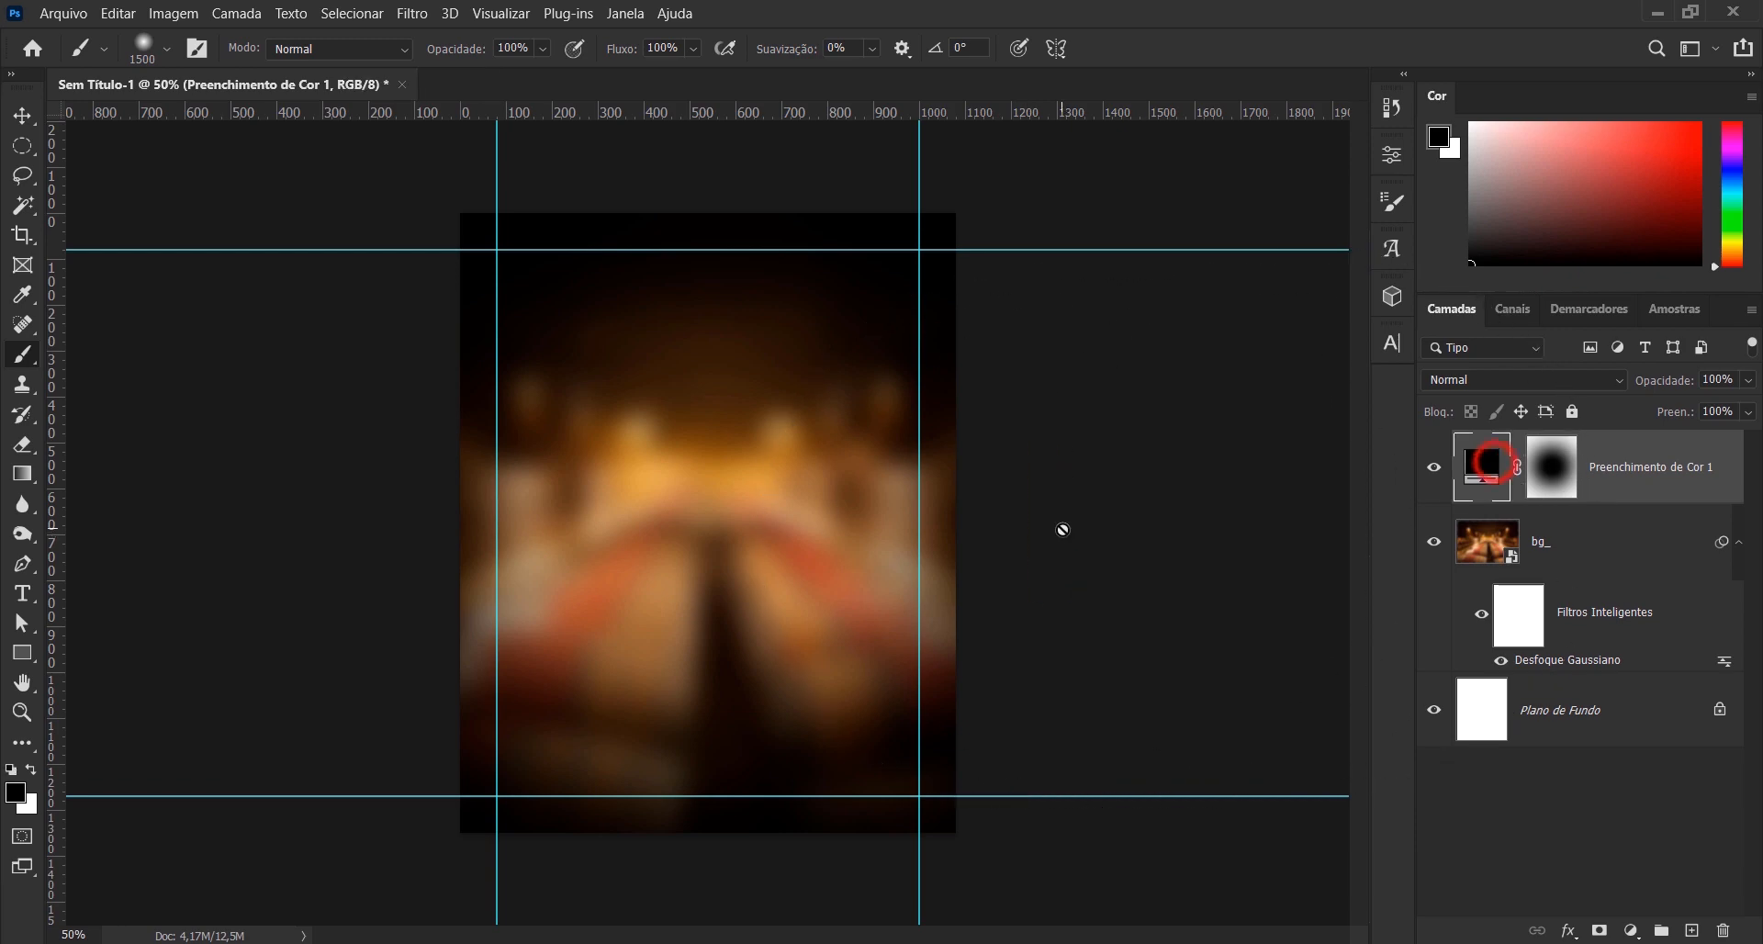
pyautogui.click(70, 20)
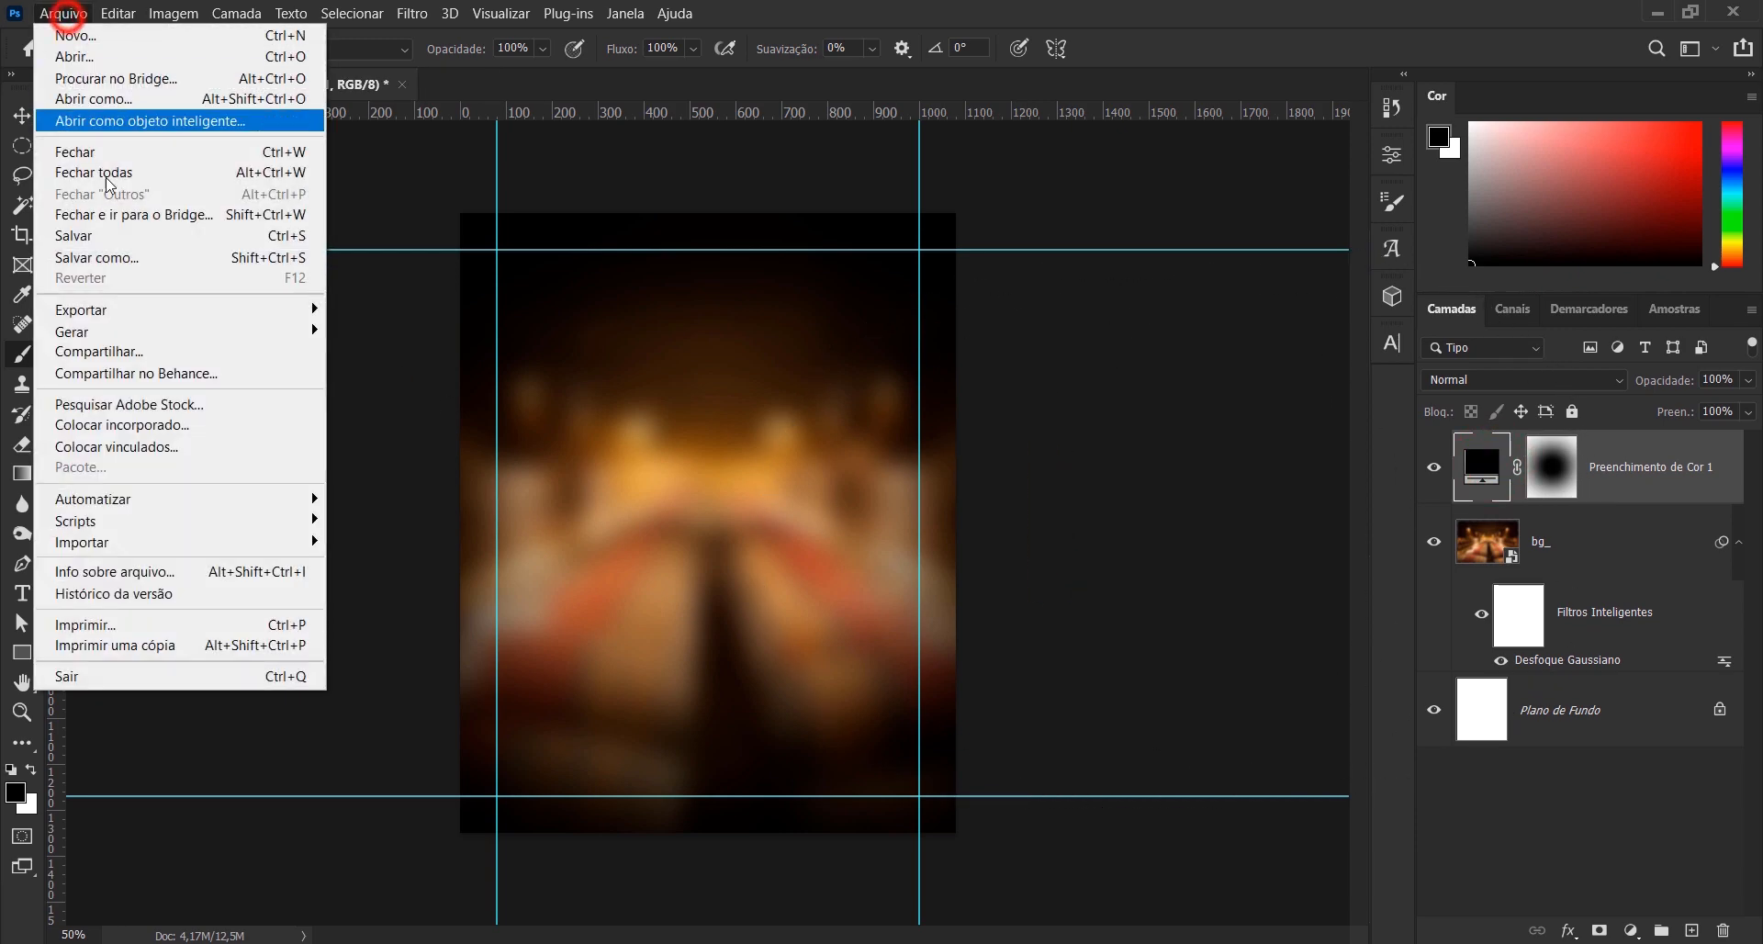
pyautogui.click(197, 430)
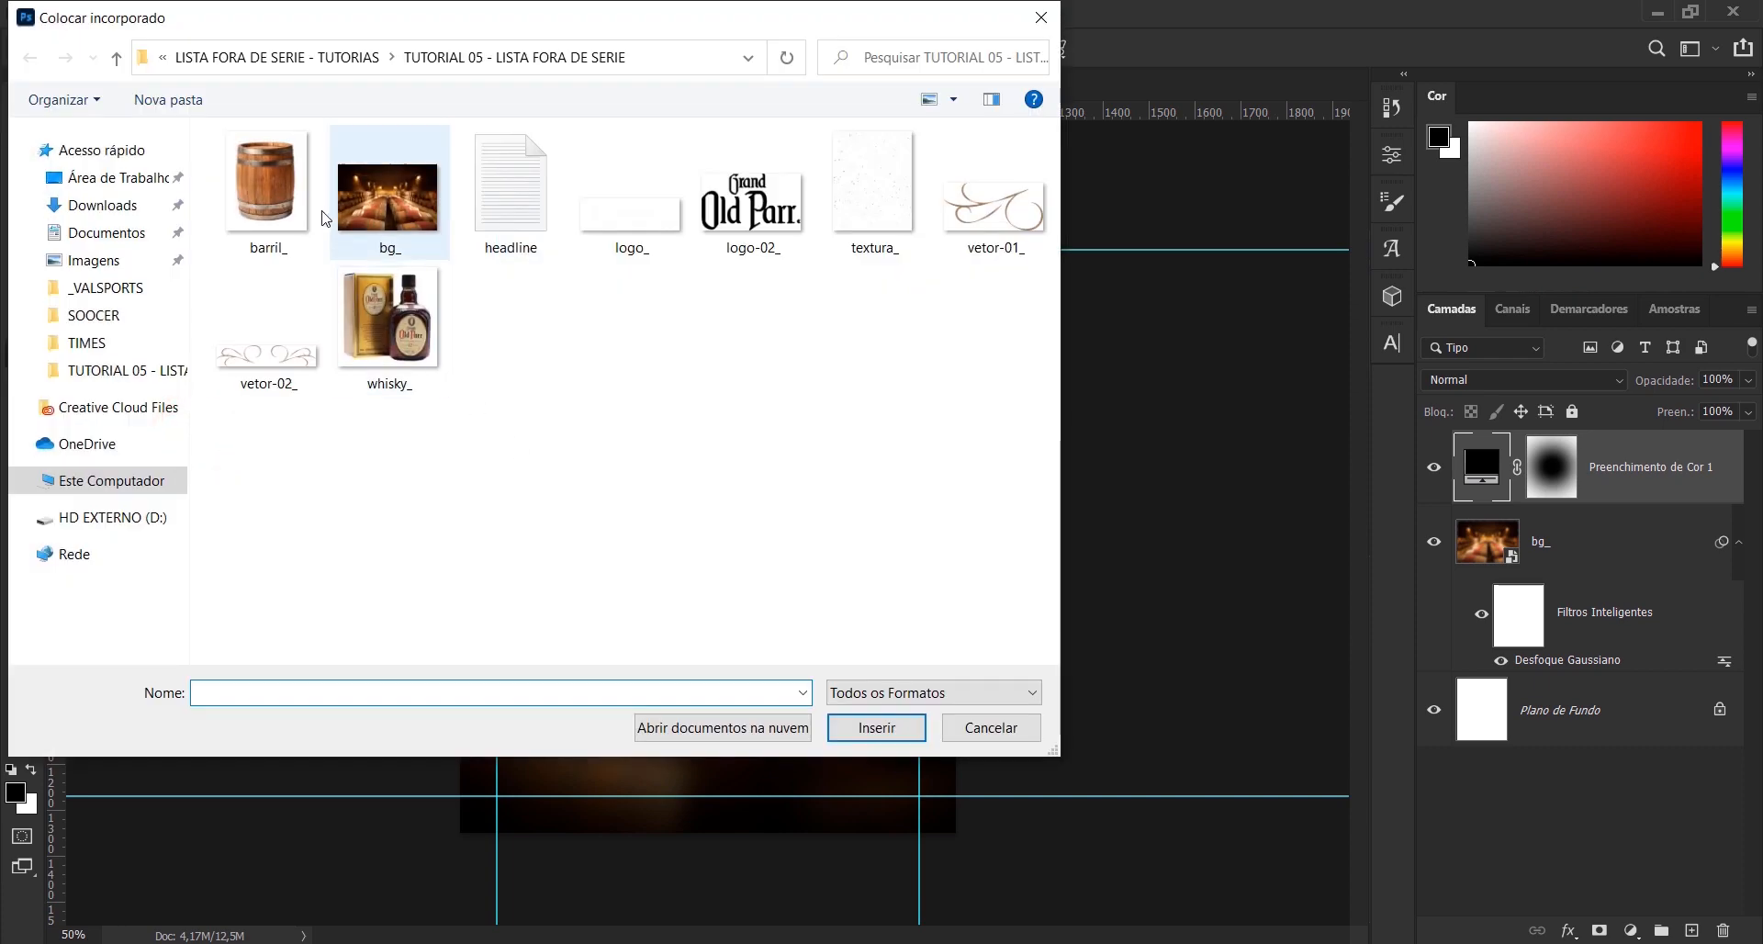
pyautogui.doubleClick(274, 198)
pyautogui.click(1206, 48)
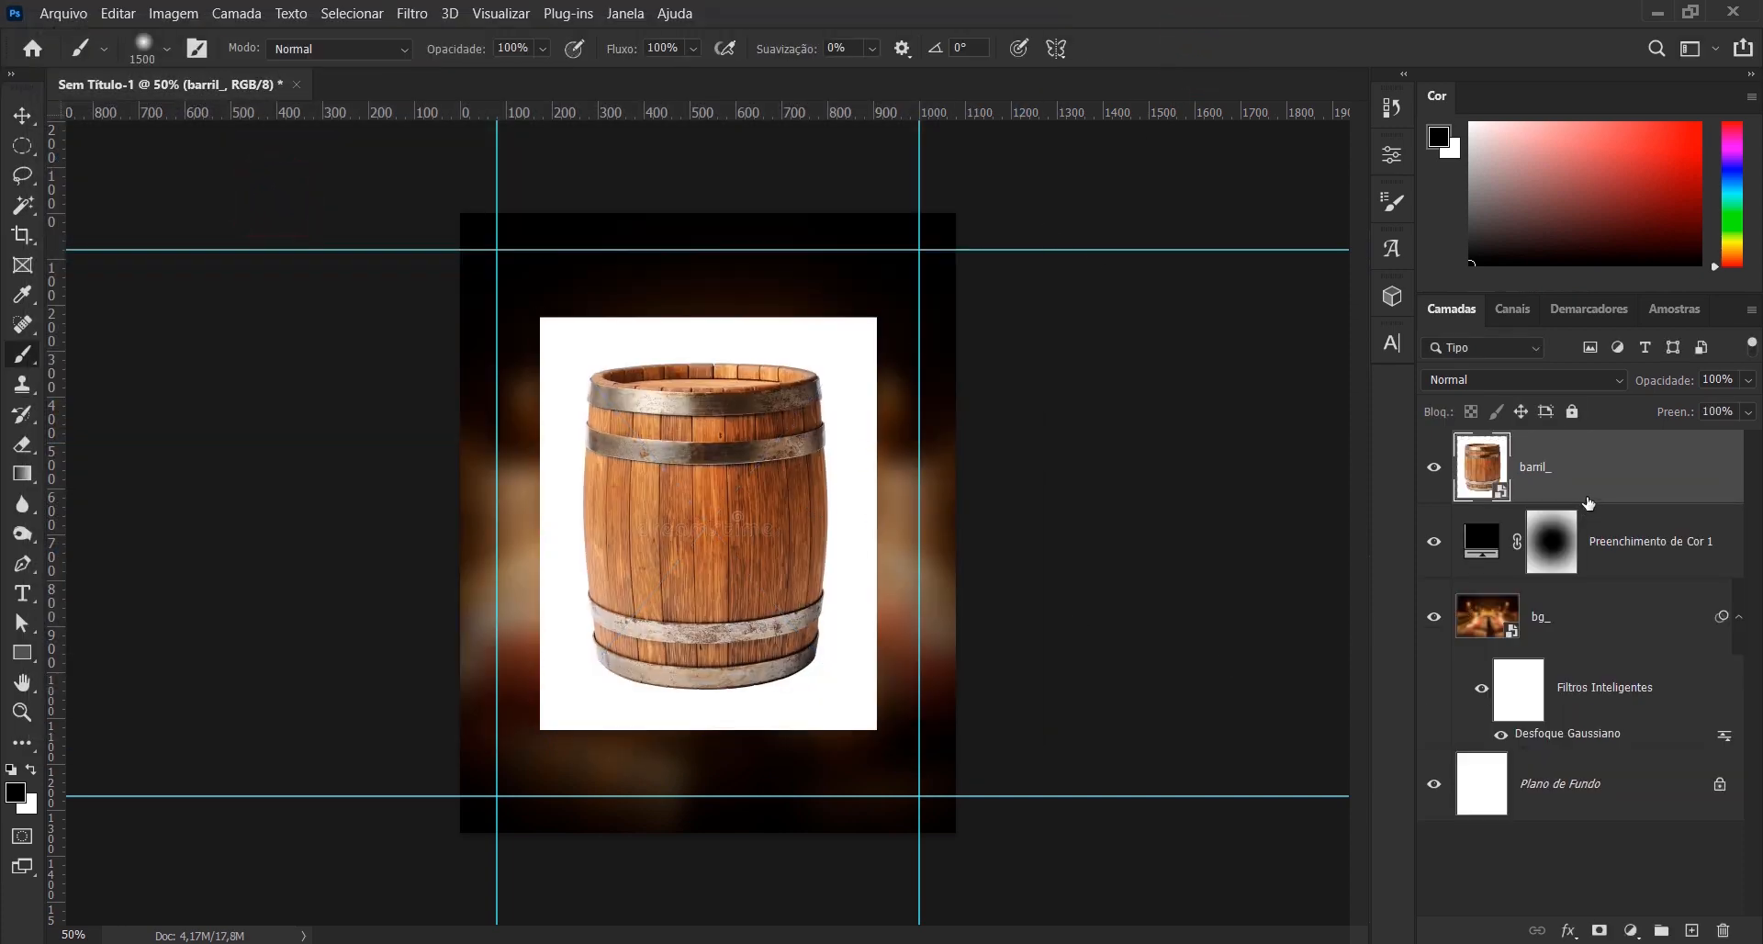
# - Rasterize the barril_ layer and delete its white background with a Magic Wand selection at tolerance 32
pyautogui.rightClick(1608, 474)
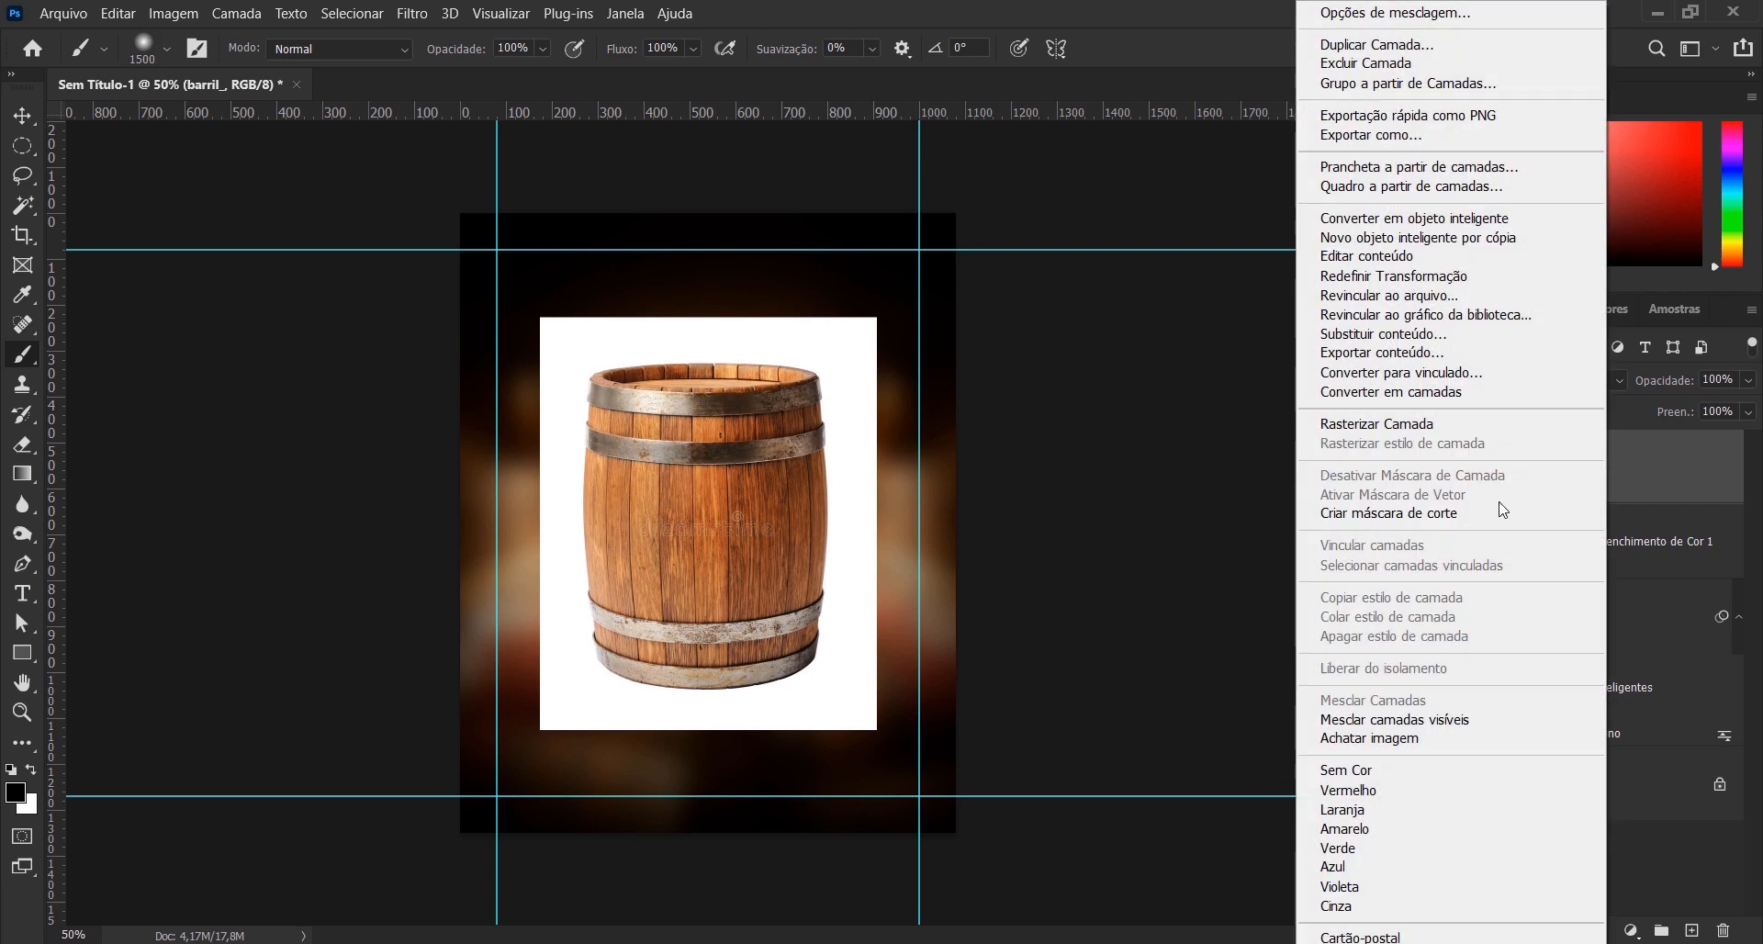
pyautogui.click(1413, 424)
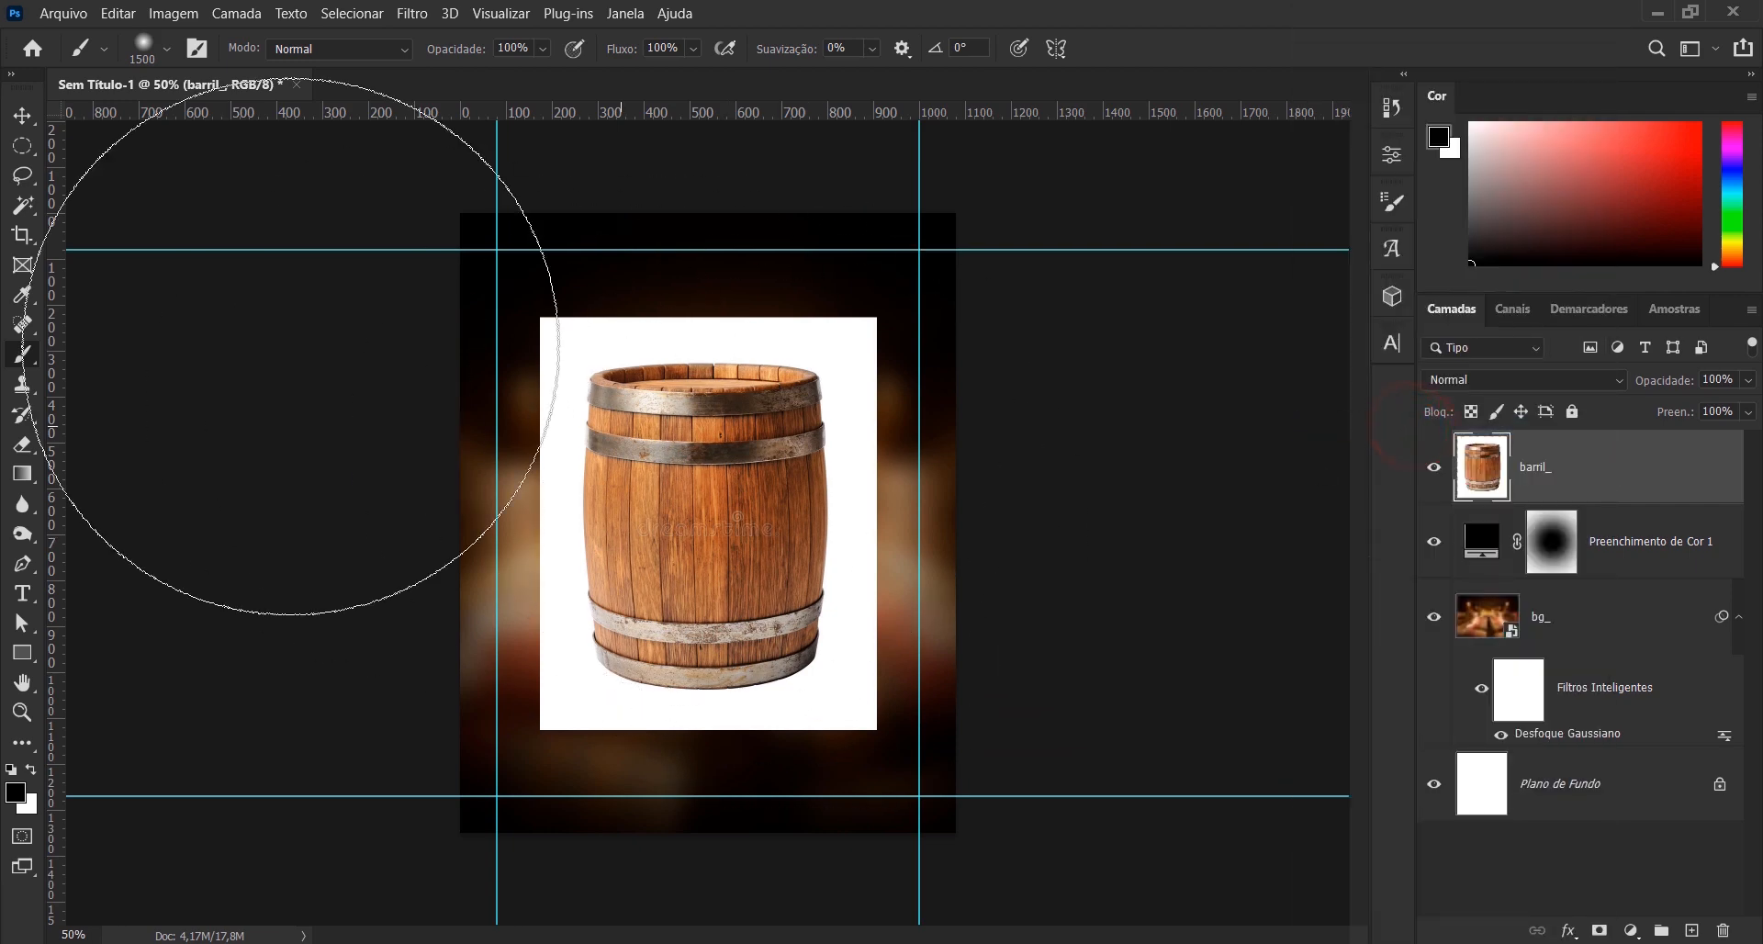
pyautogui.click(23, 207)
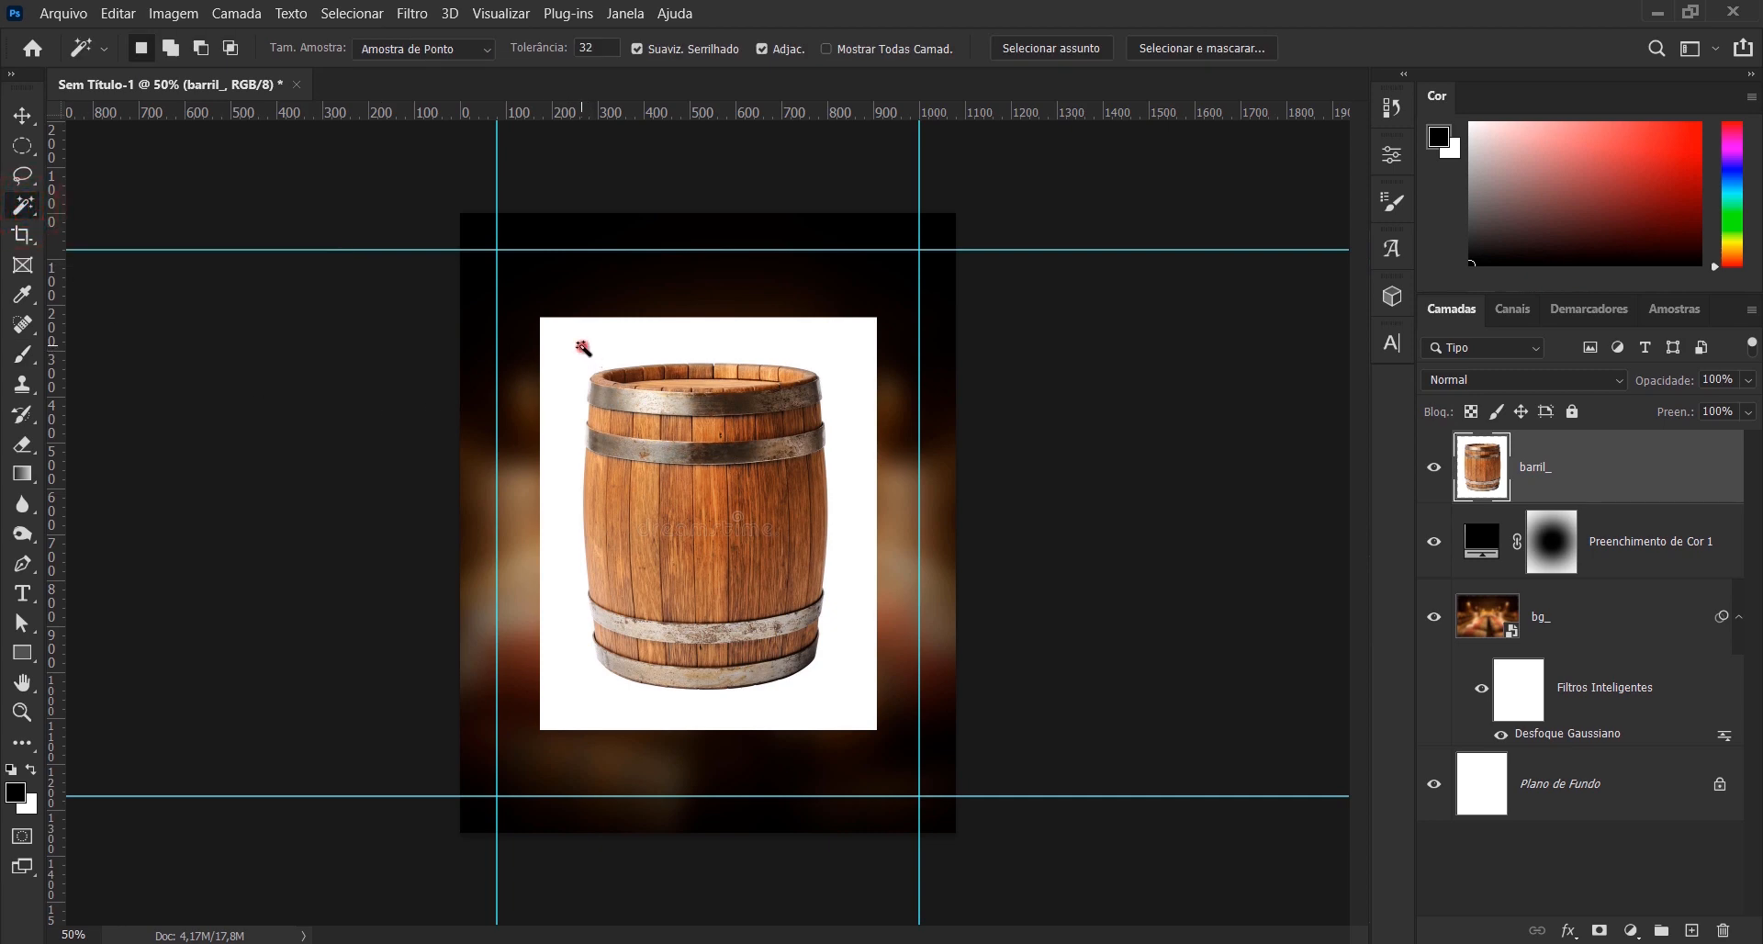
pyautogui.click(583, 347)
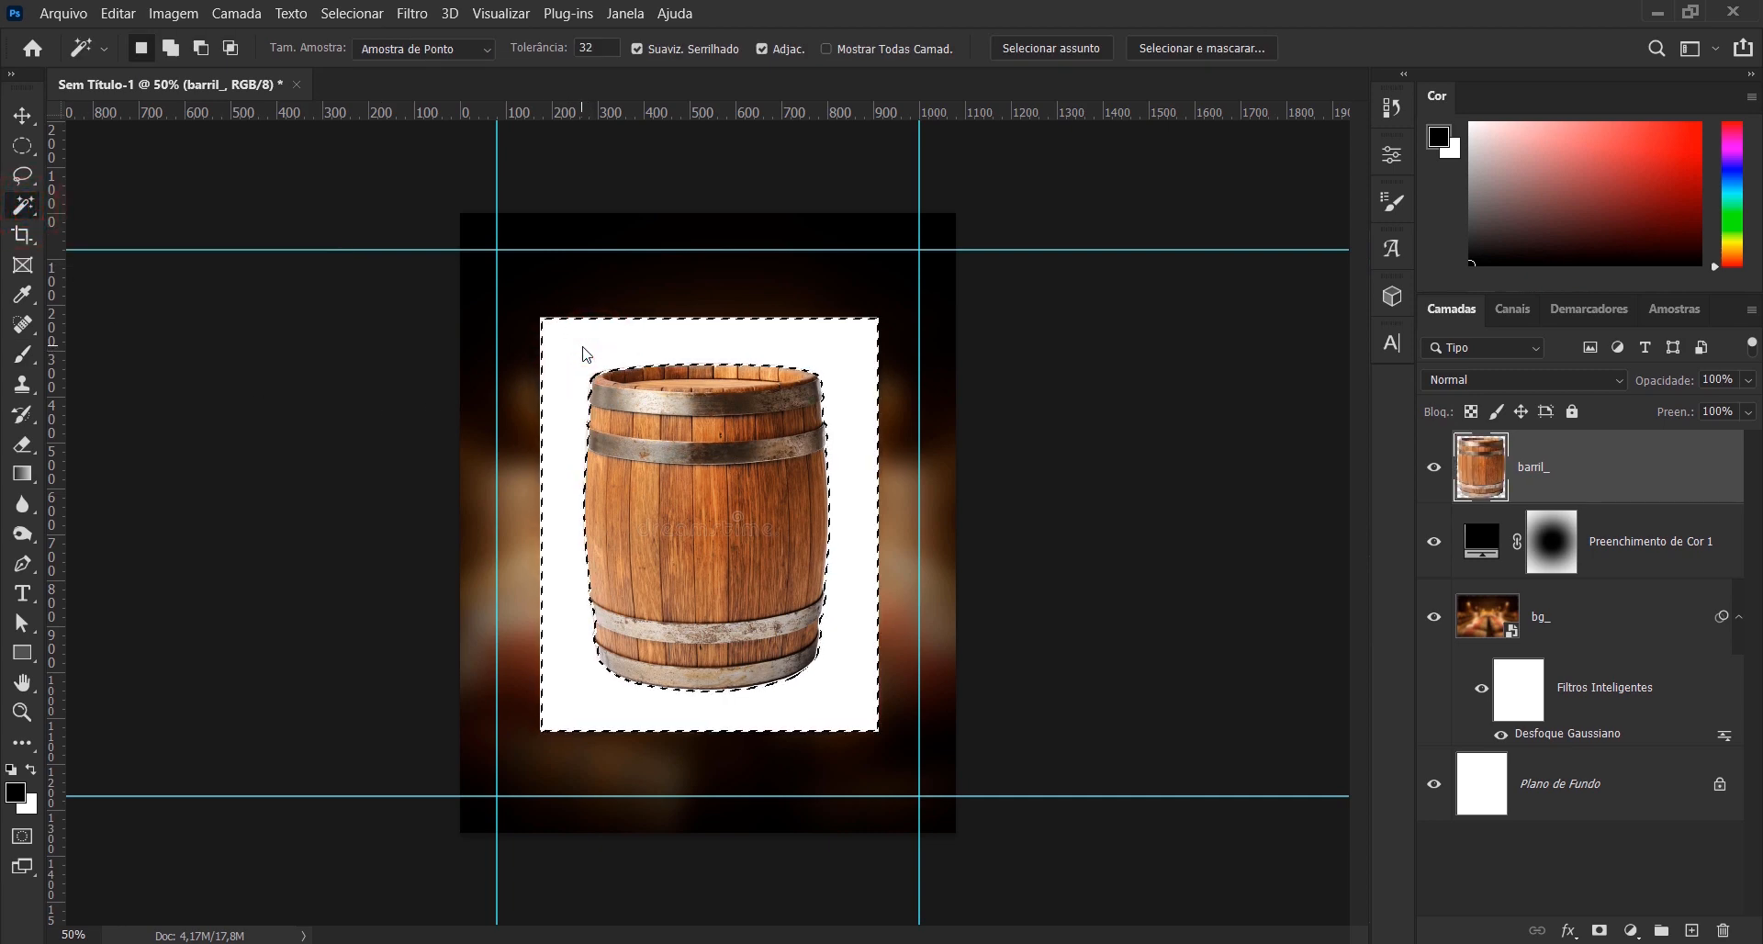
pyautogui.press('Delete')
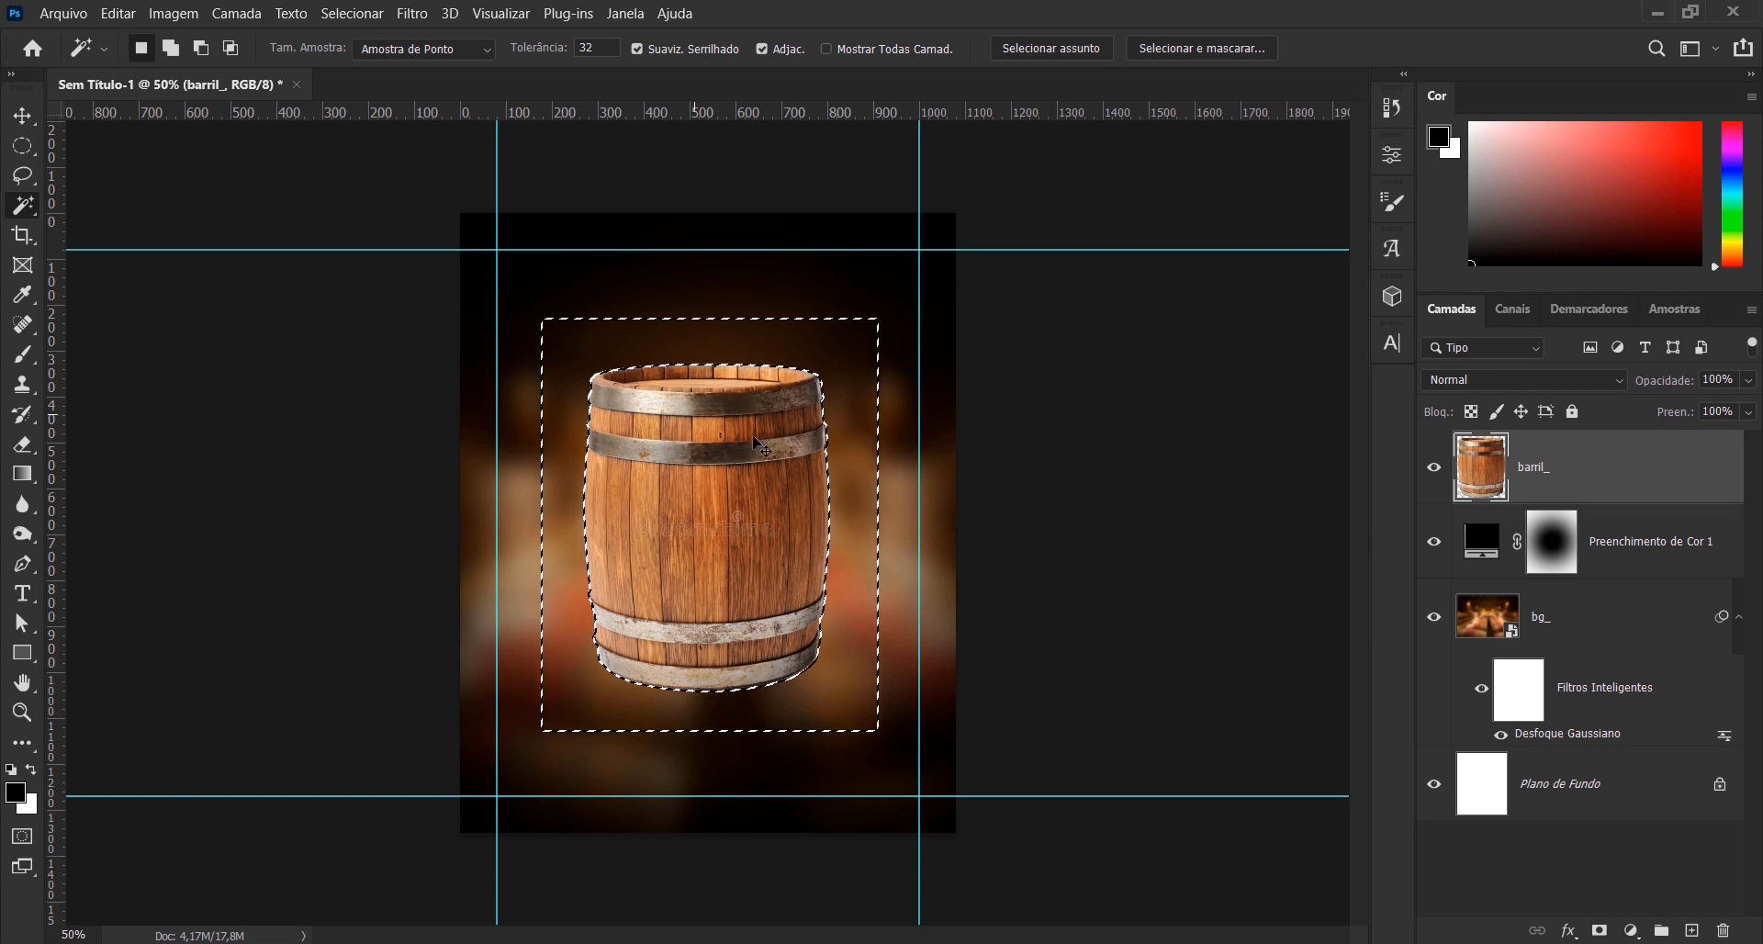
pyautogui.hotkey('ctrl', 'd')
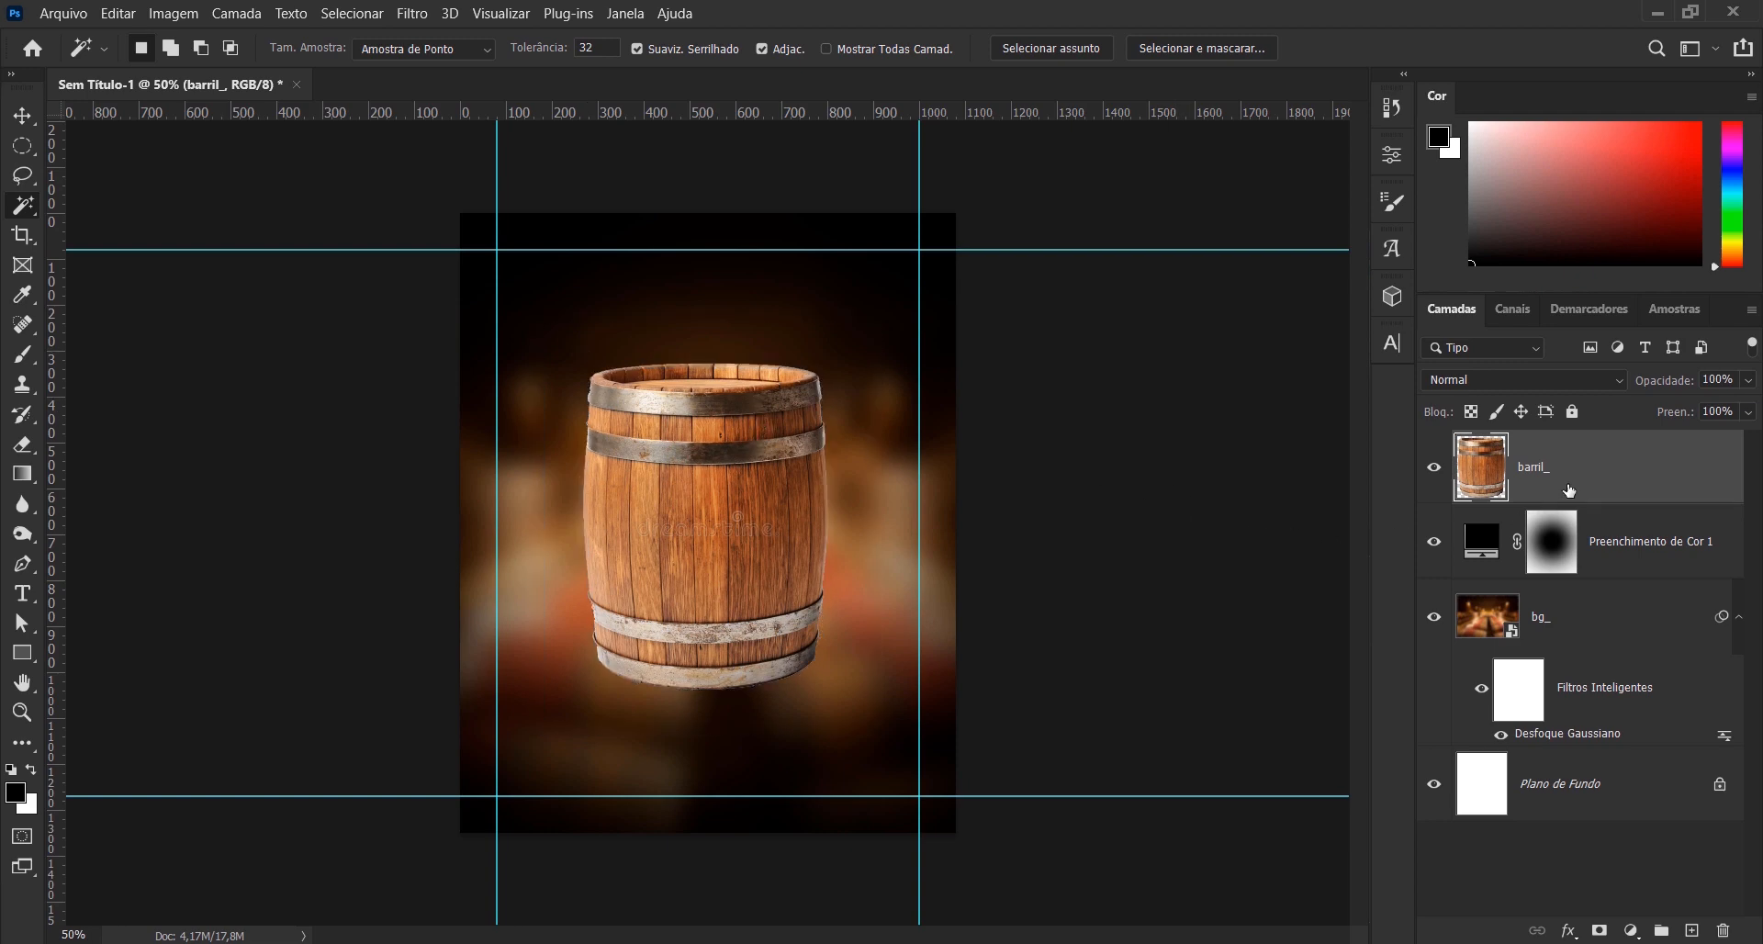
# - Convert the barril_ layer to a smart object and enlarge the barrel to 146.45% about its centre
pyautogui.rightClick(1584, 481)
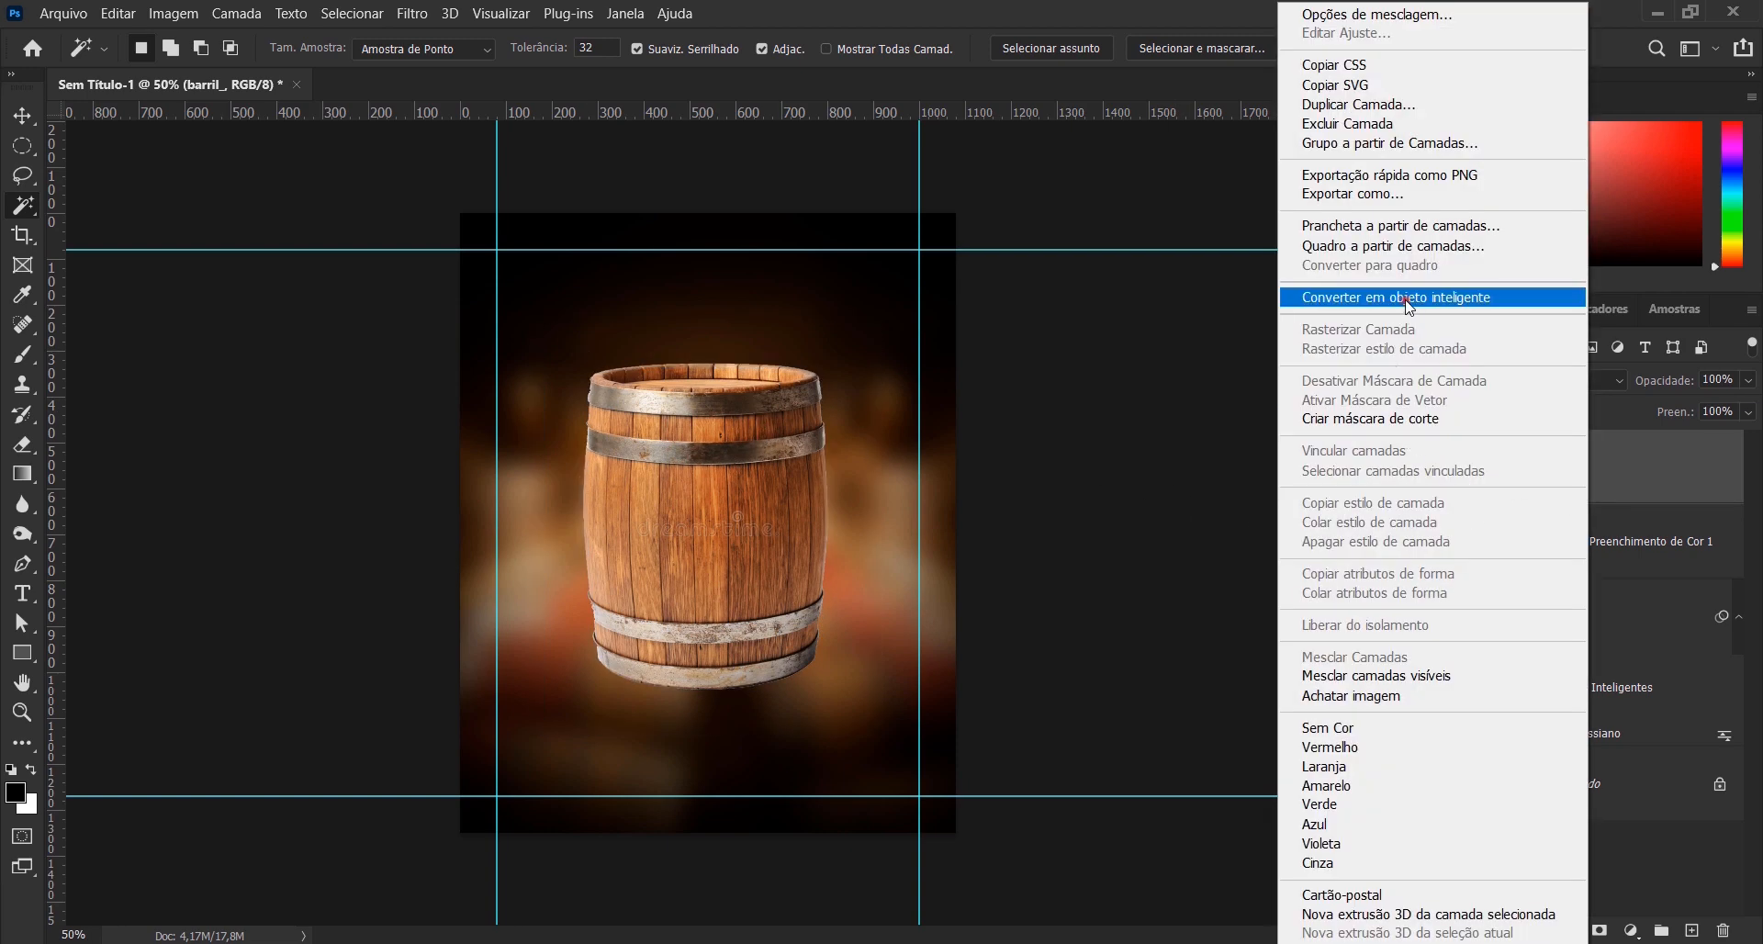
pyautogui.click(1403, 296)
pyautogui.hotkey('ctrl', 't')
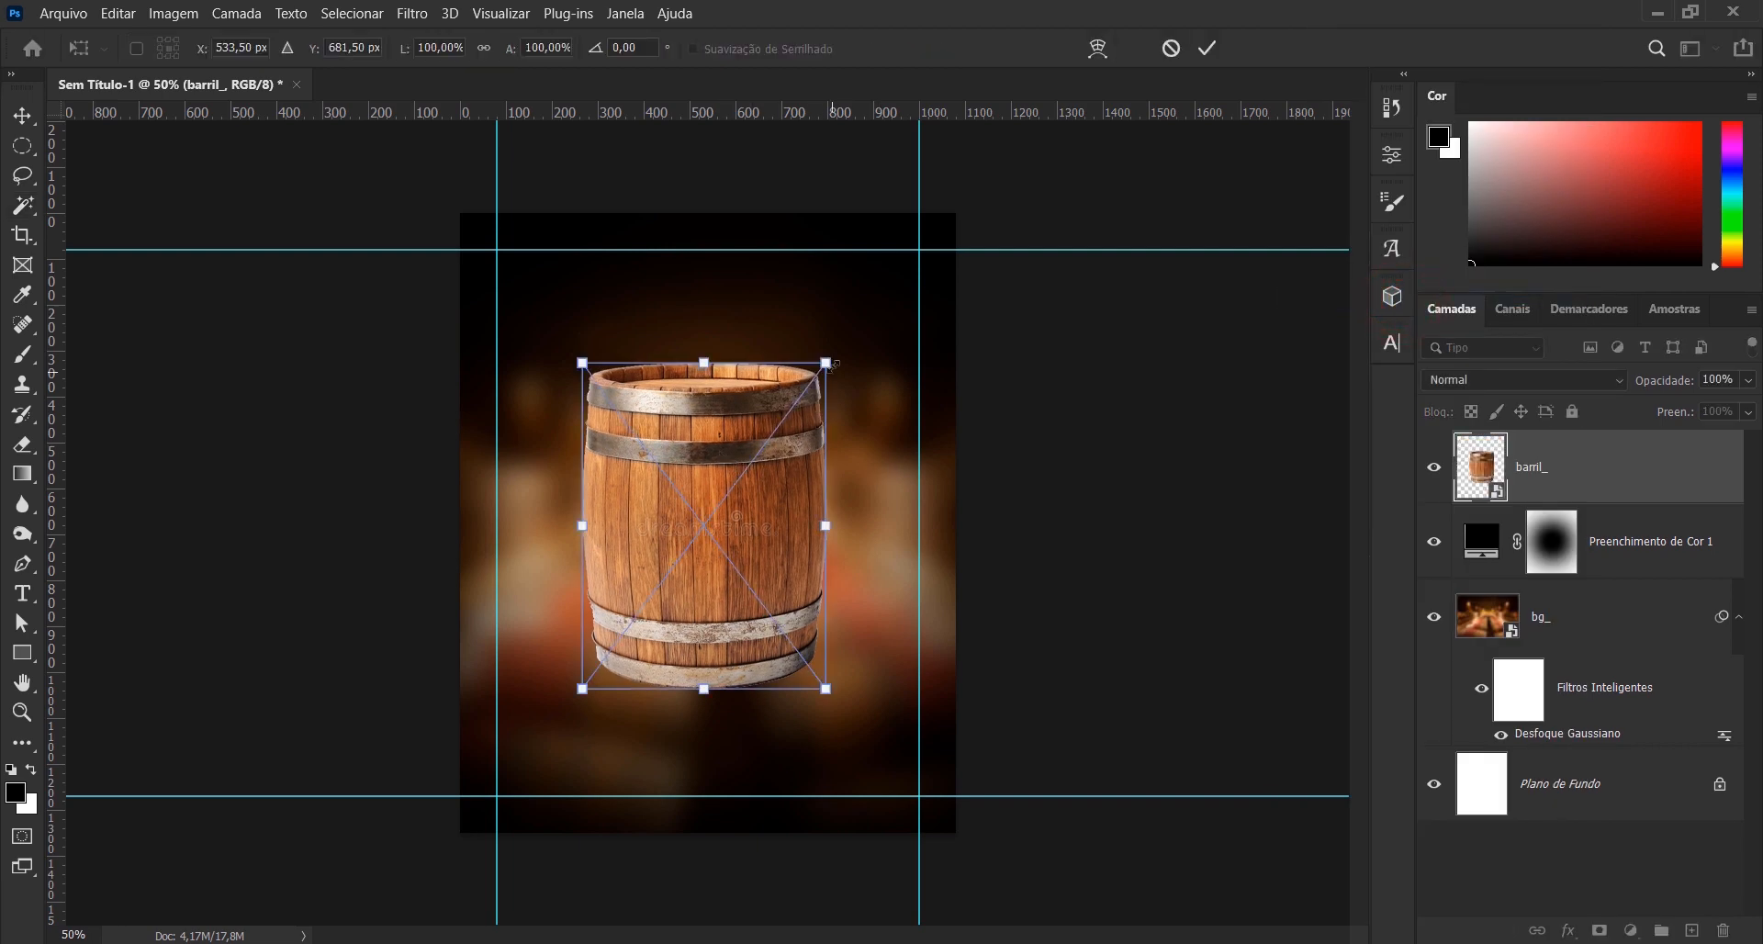
pyautogui.moveTo(829, 364); pyautogui.dragTo(883, 287)
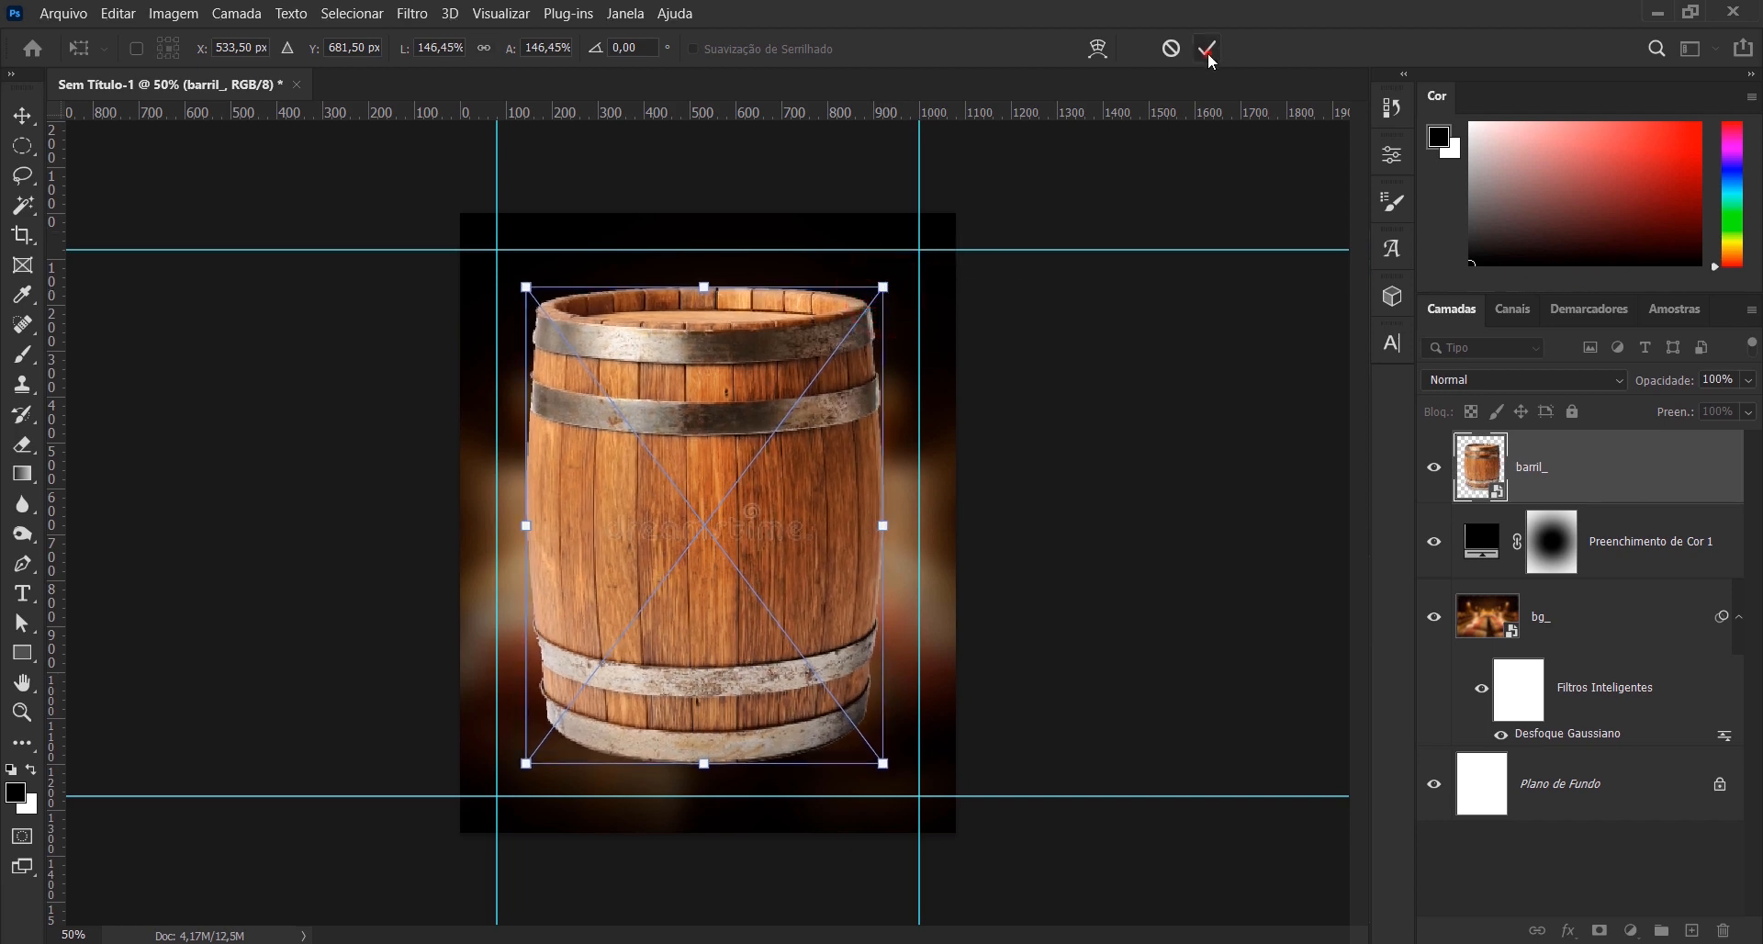
pyautogui.click(1207, 51)
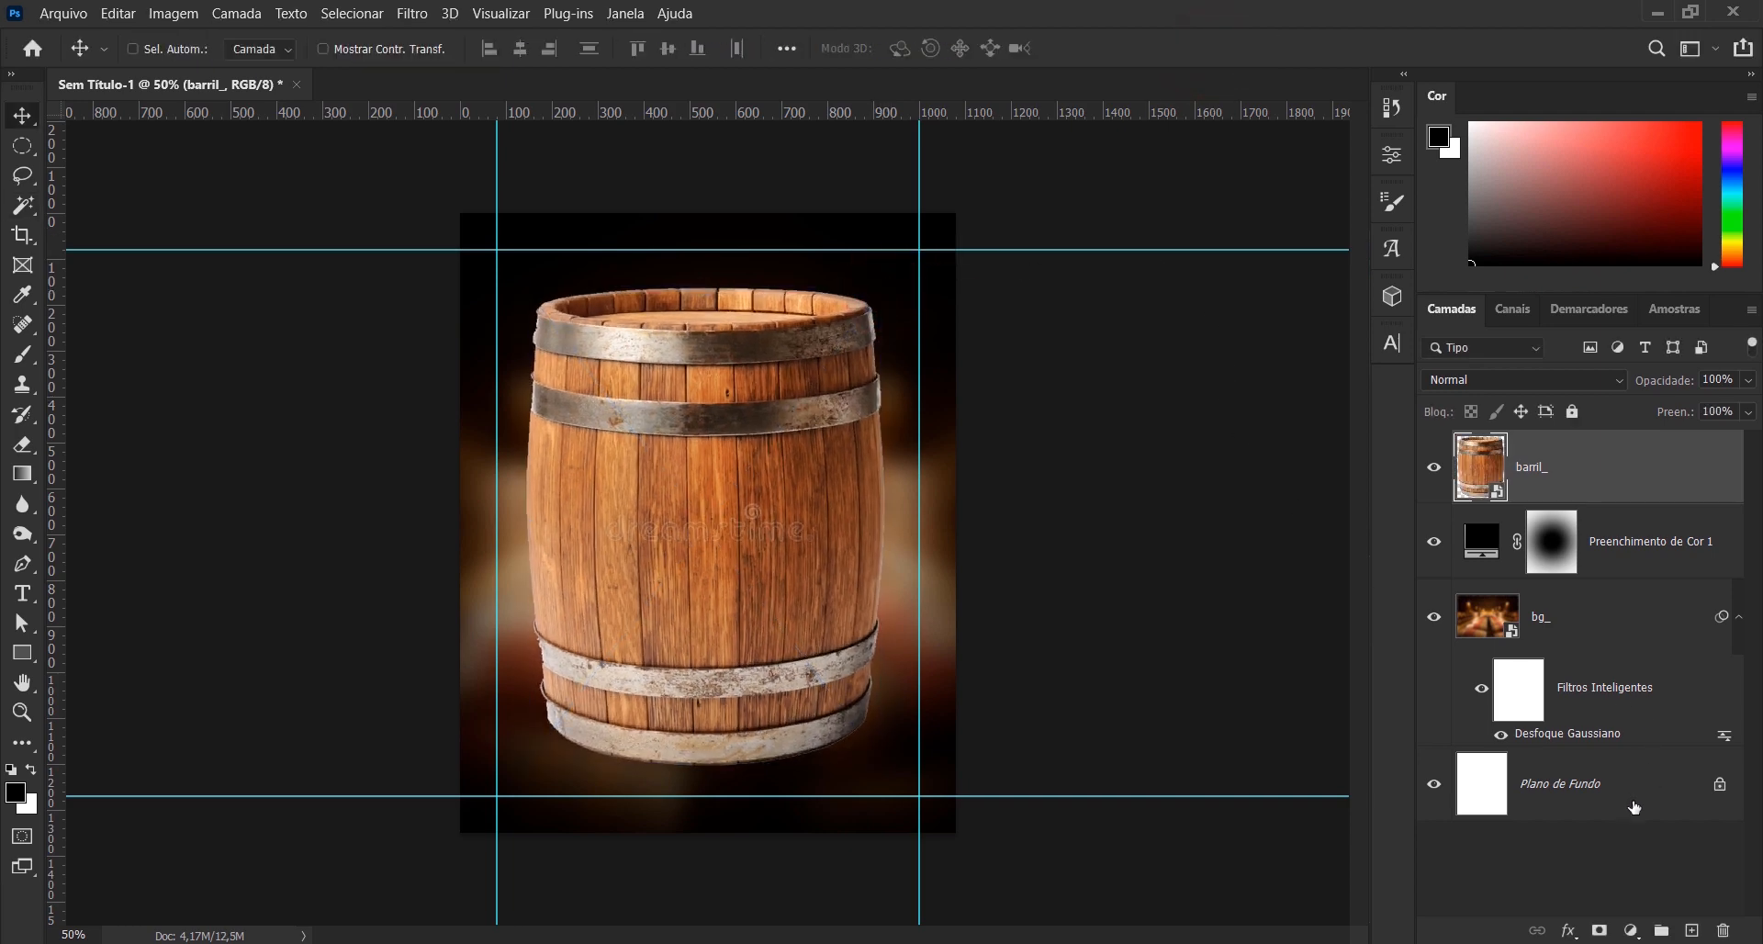
# - Centre the barrel horizontally on the Plano de Fundo layer and move it down until its top rim sits about 850 px down the canvas
pyautogui.click(1433, 467)
pyautogui.click(1433, 466)
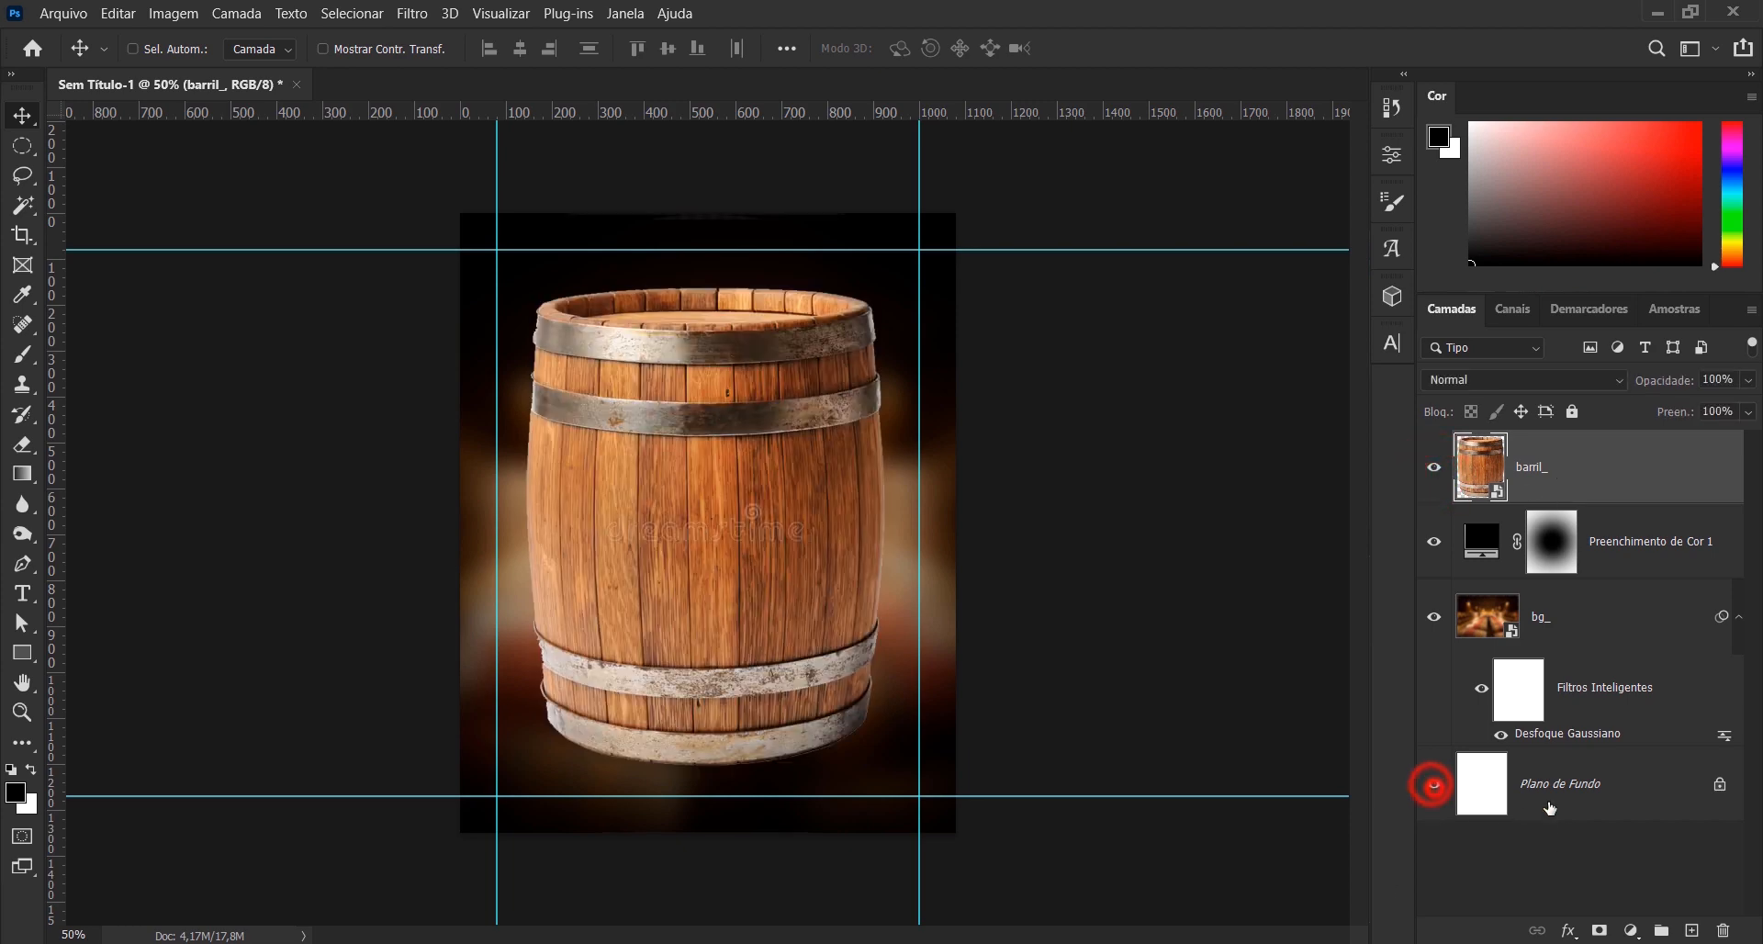
pyautogui.click(1615, 780)
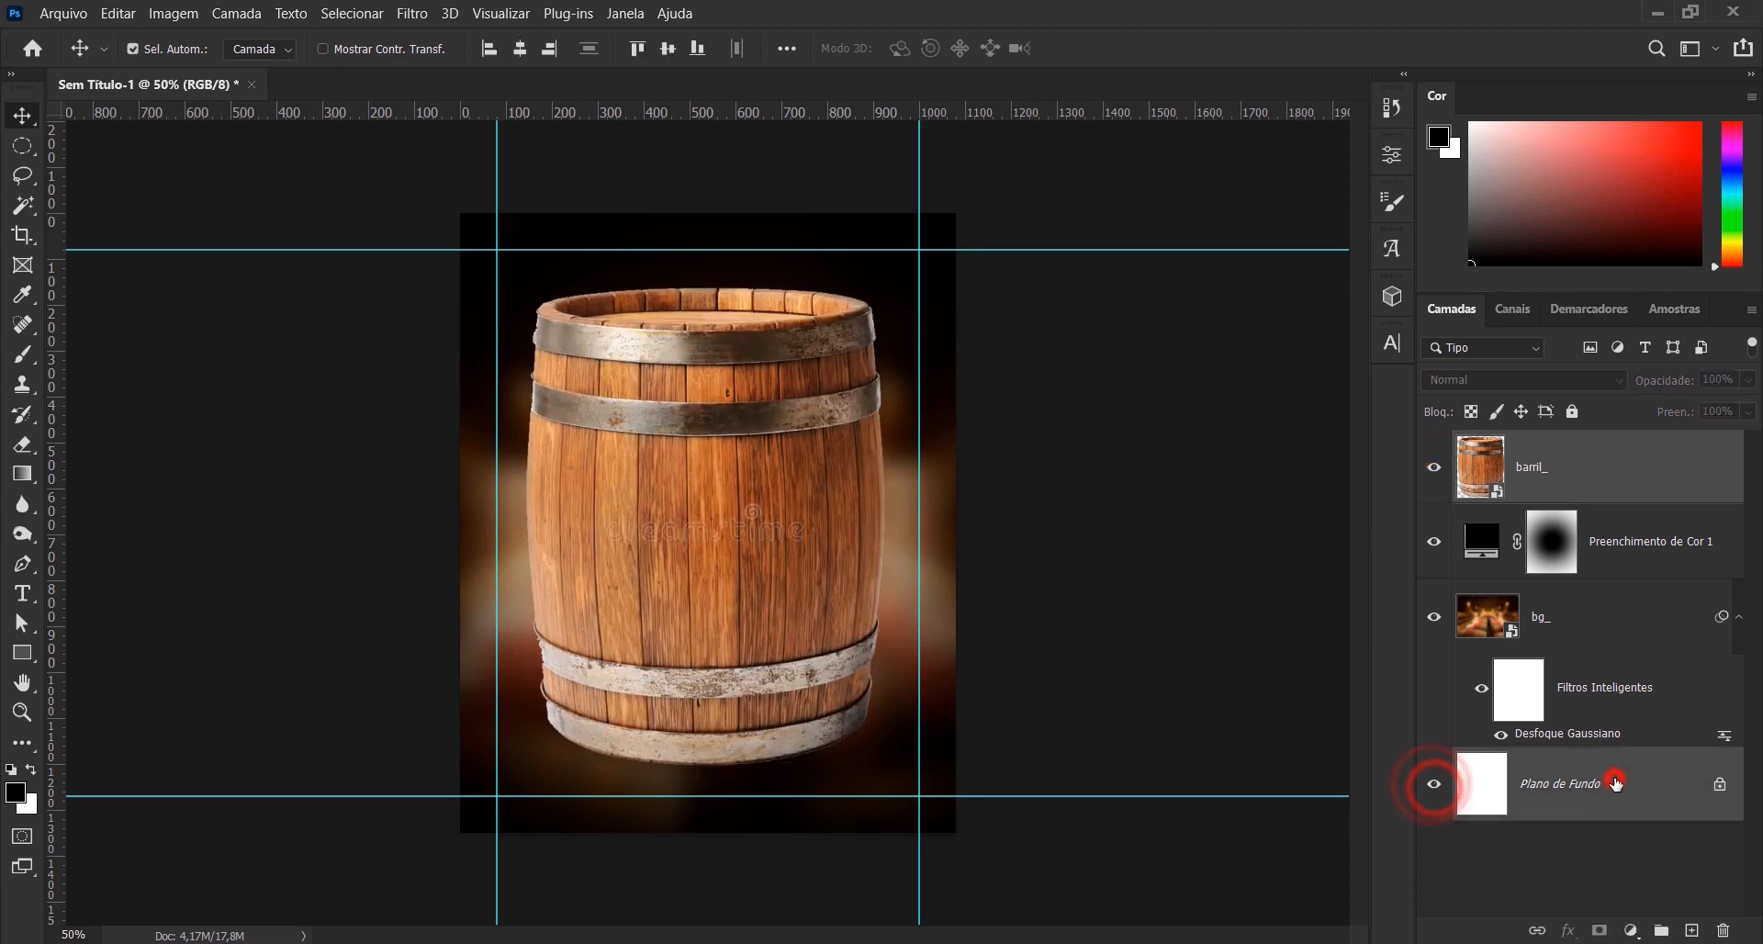
pyautogui.click(520, 53)
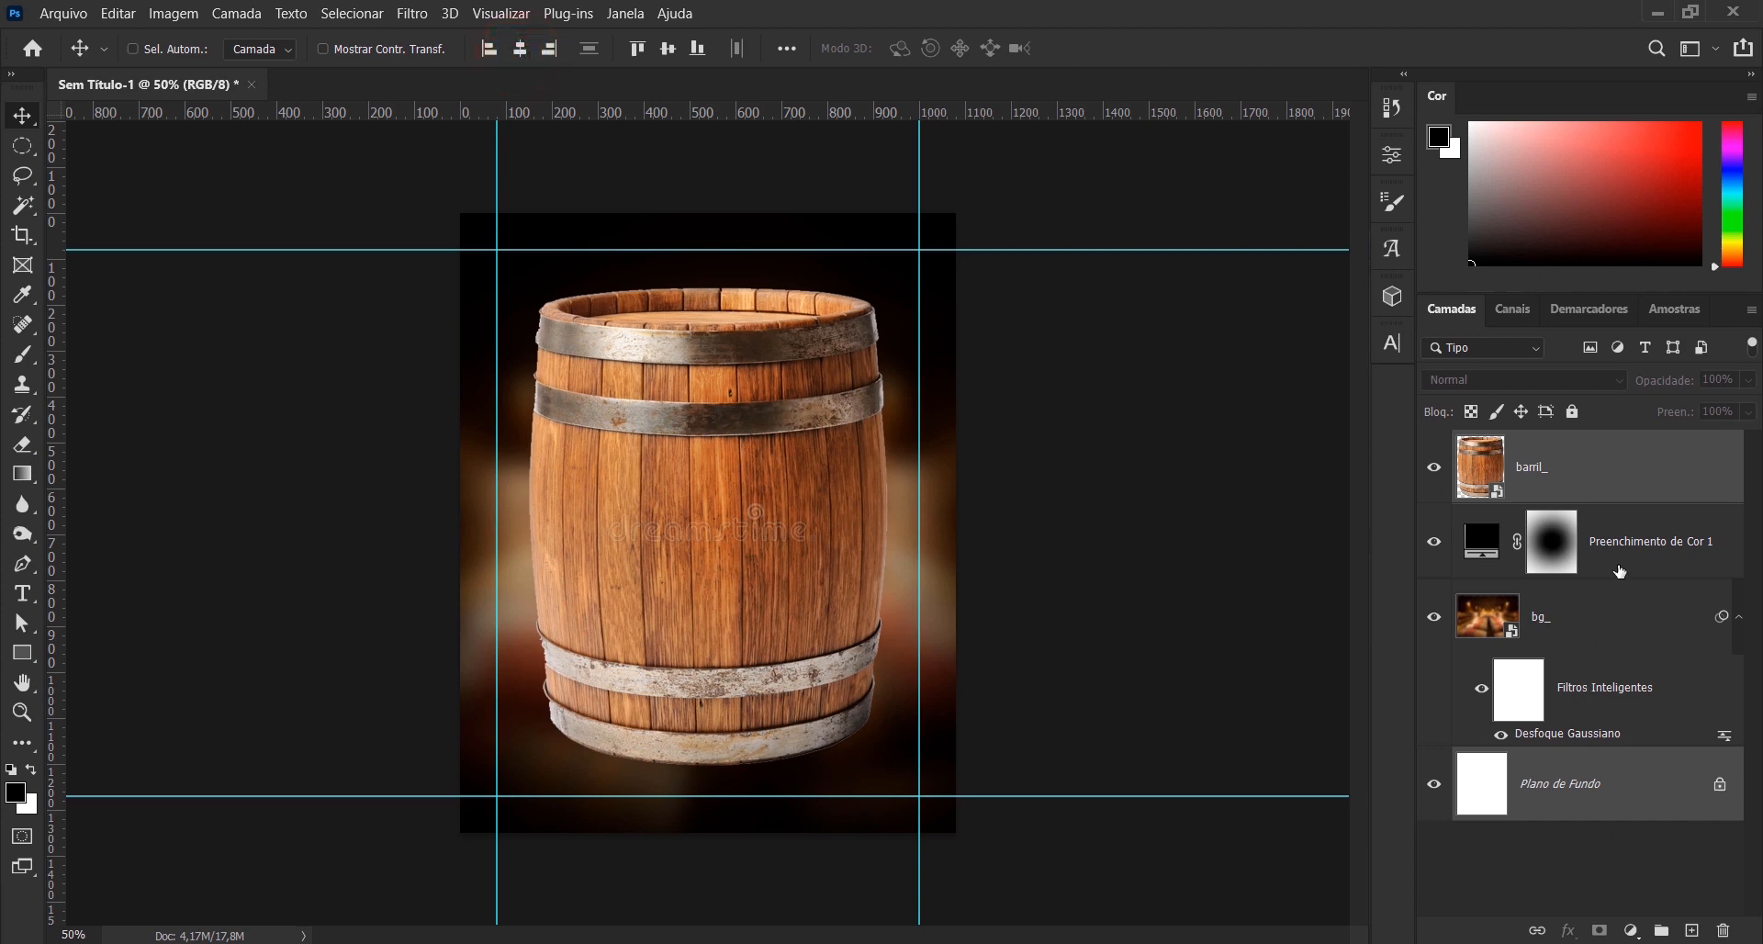
pyautogui.click(1615, 479)
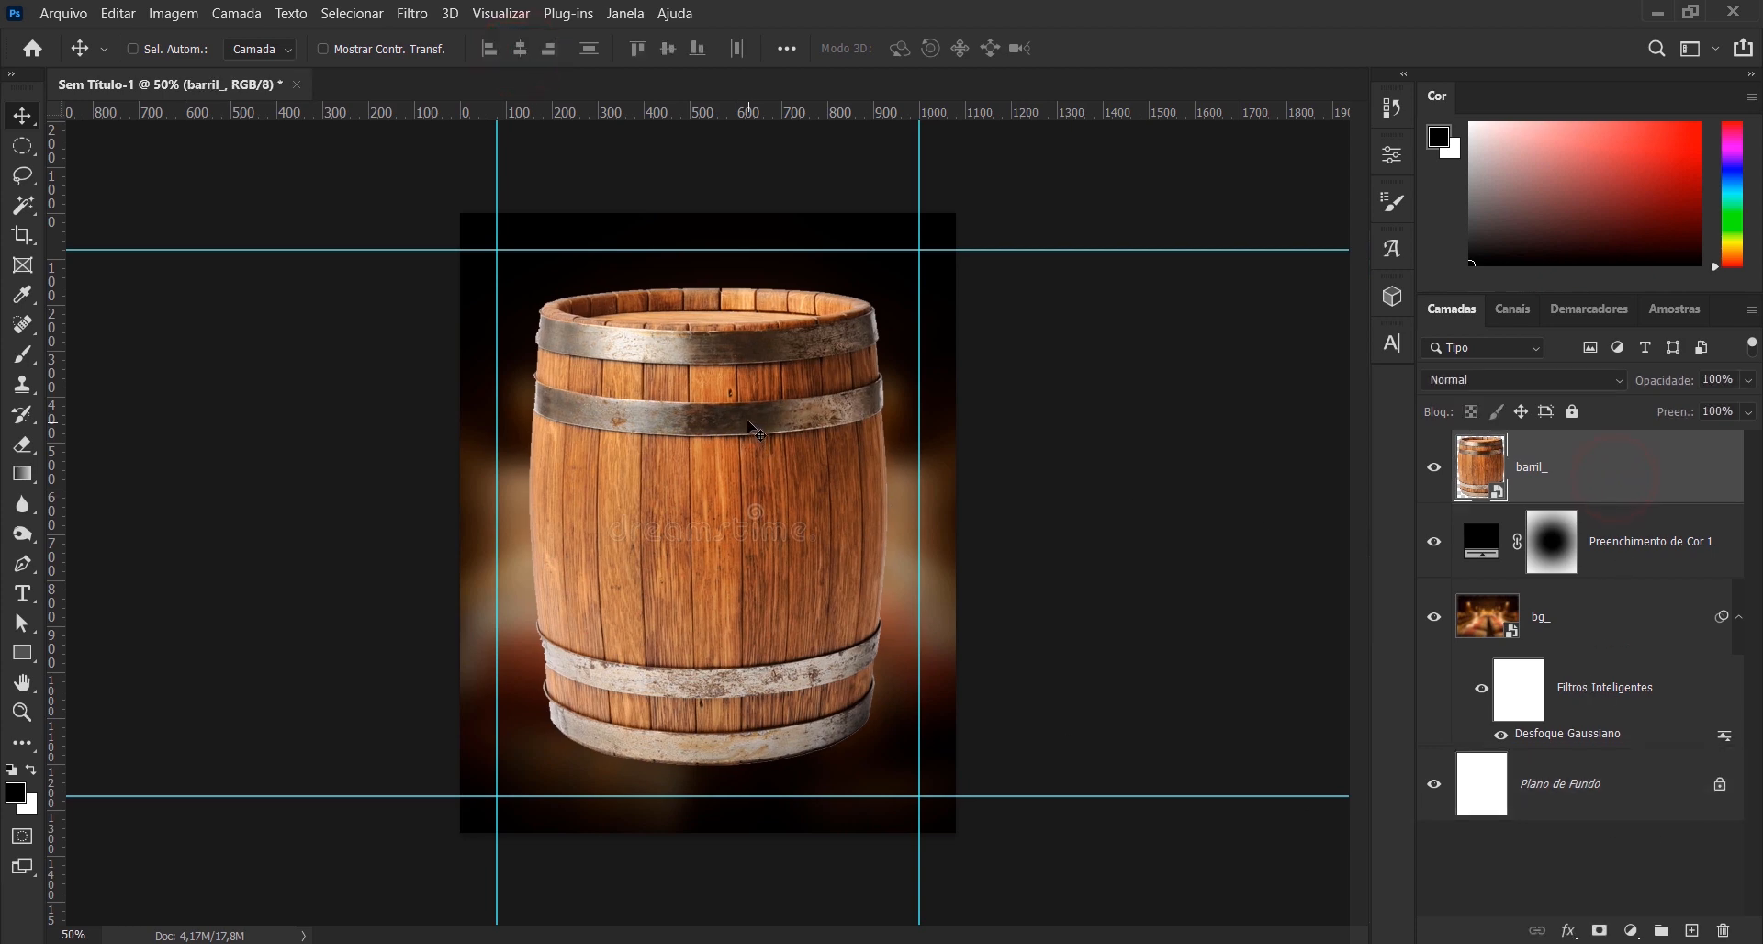
pyautogui.moveTo(749, 422); pyautogui.dragTo(732, 745)
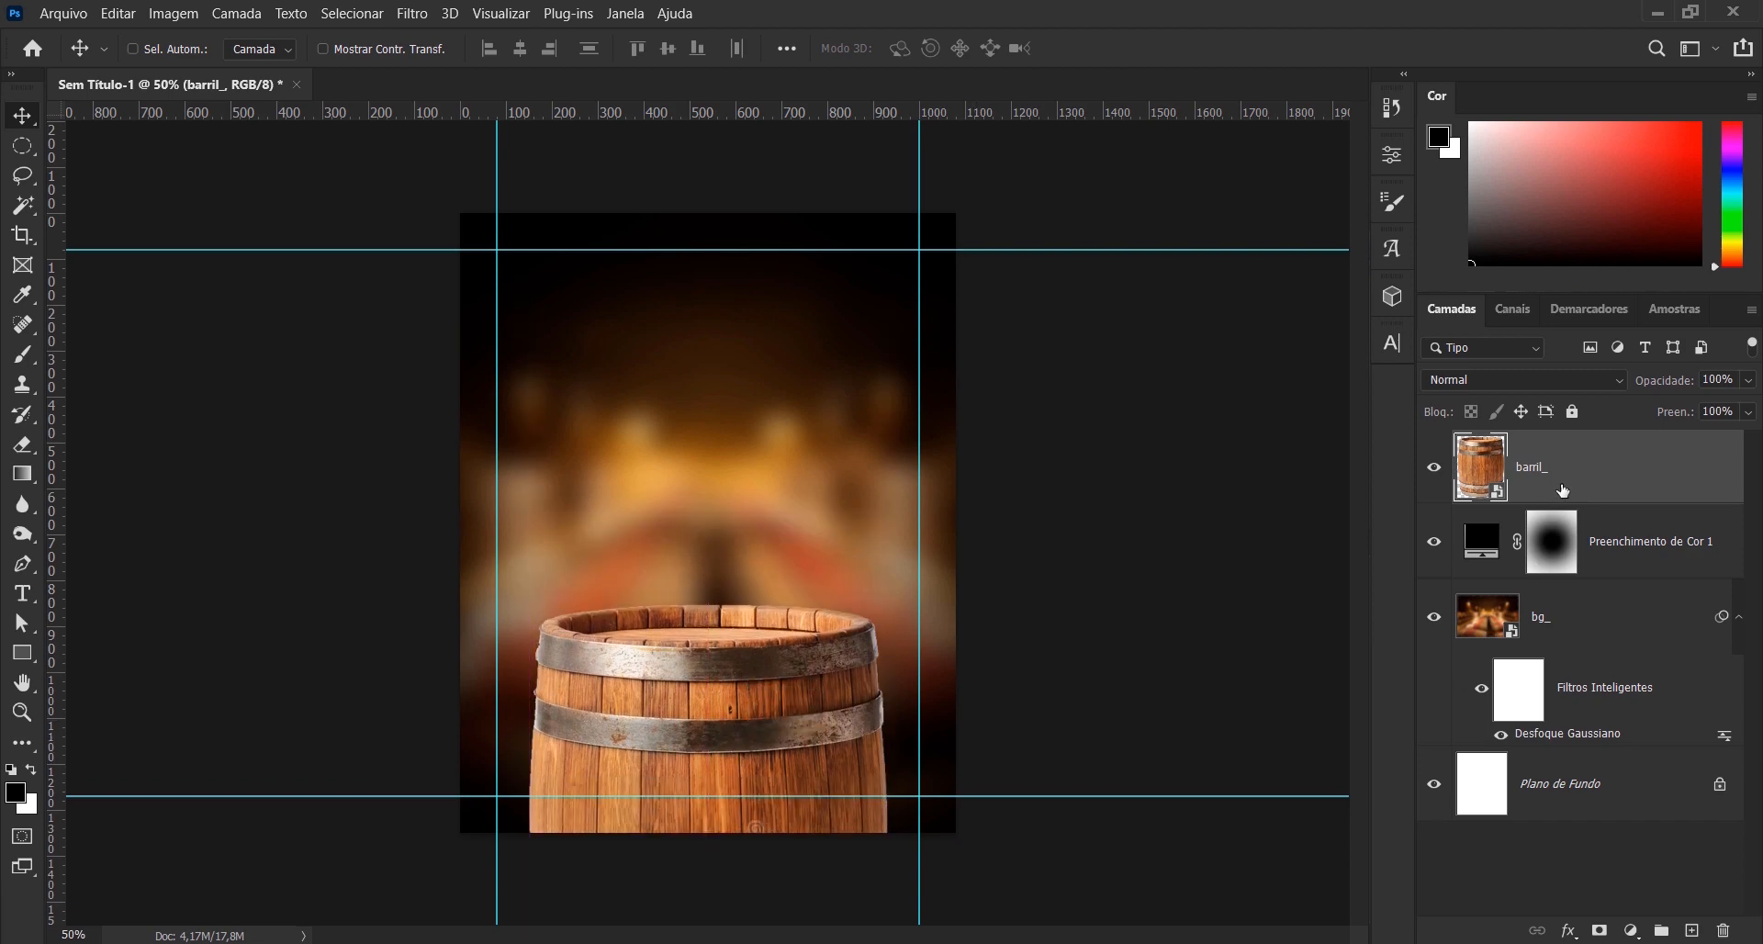
# - Reorder the barril_ layer beneath the vignette colour fill layer and nudge the barrel sideways to fine-tune its centring
pyautogui.moveTo(1572, 479); pyautogui.dragTo(1577, 553)
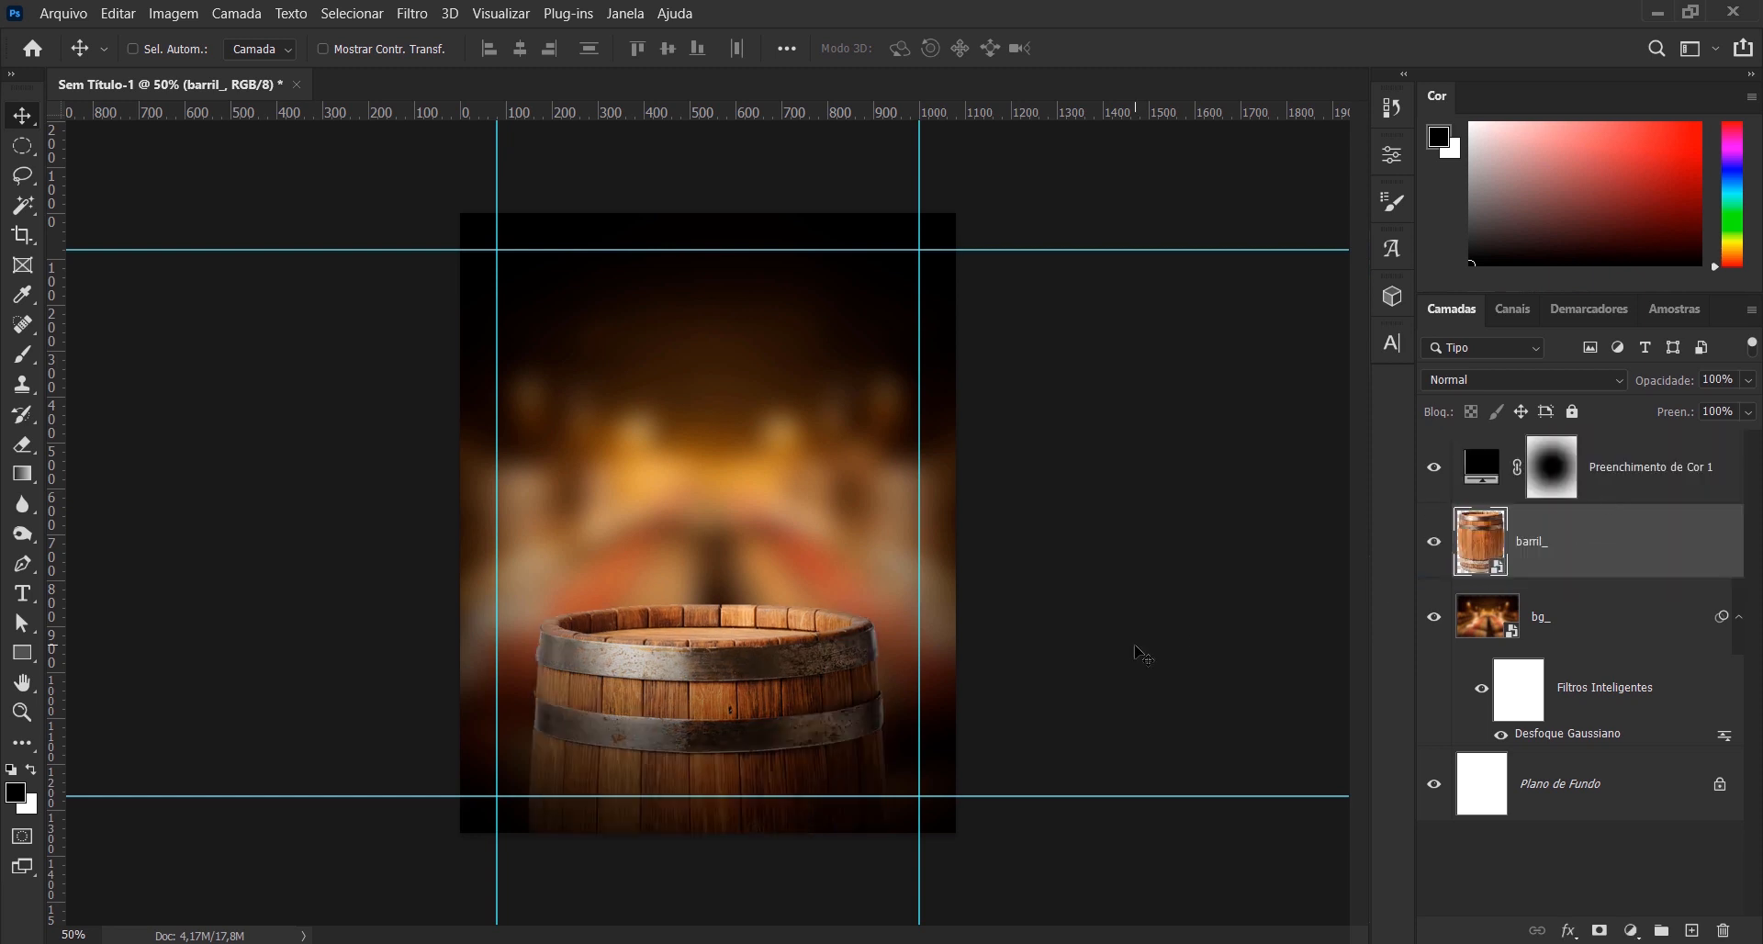
pyautogui.press('Left')
pyautogui.press('Left')
pyautogui.press('Left')
pyautogui.press('Left')
pyautogui.press('Left')
pyautogui.press('Left')
pyautogui.press('Left')
pyautogui.press('Left')
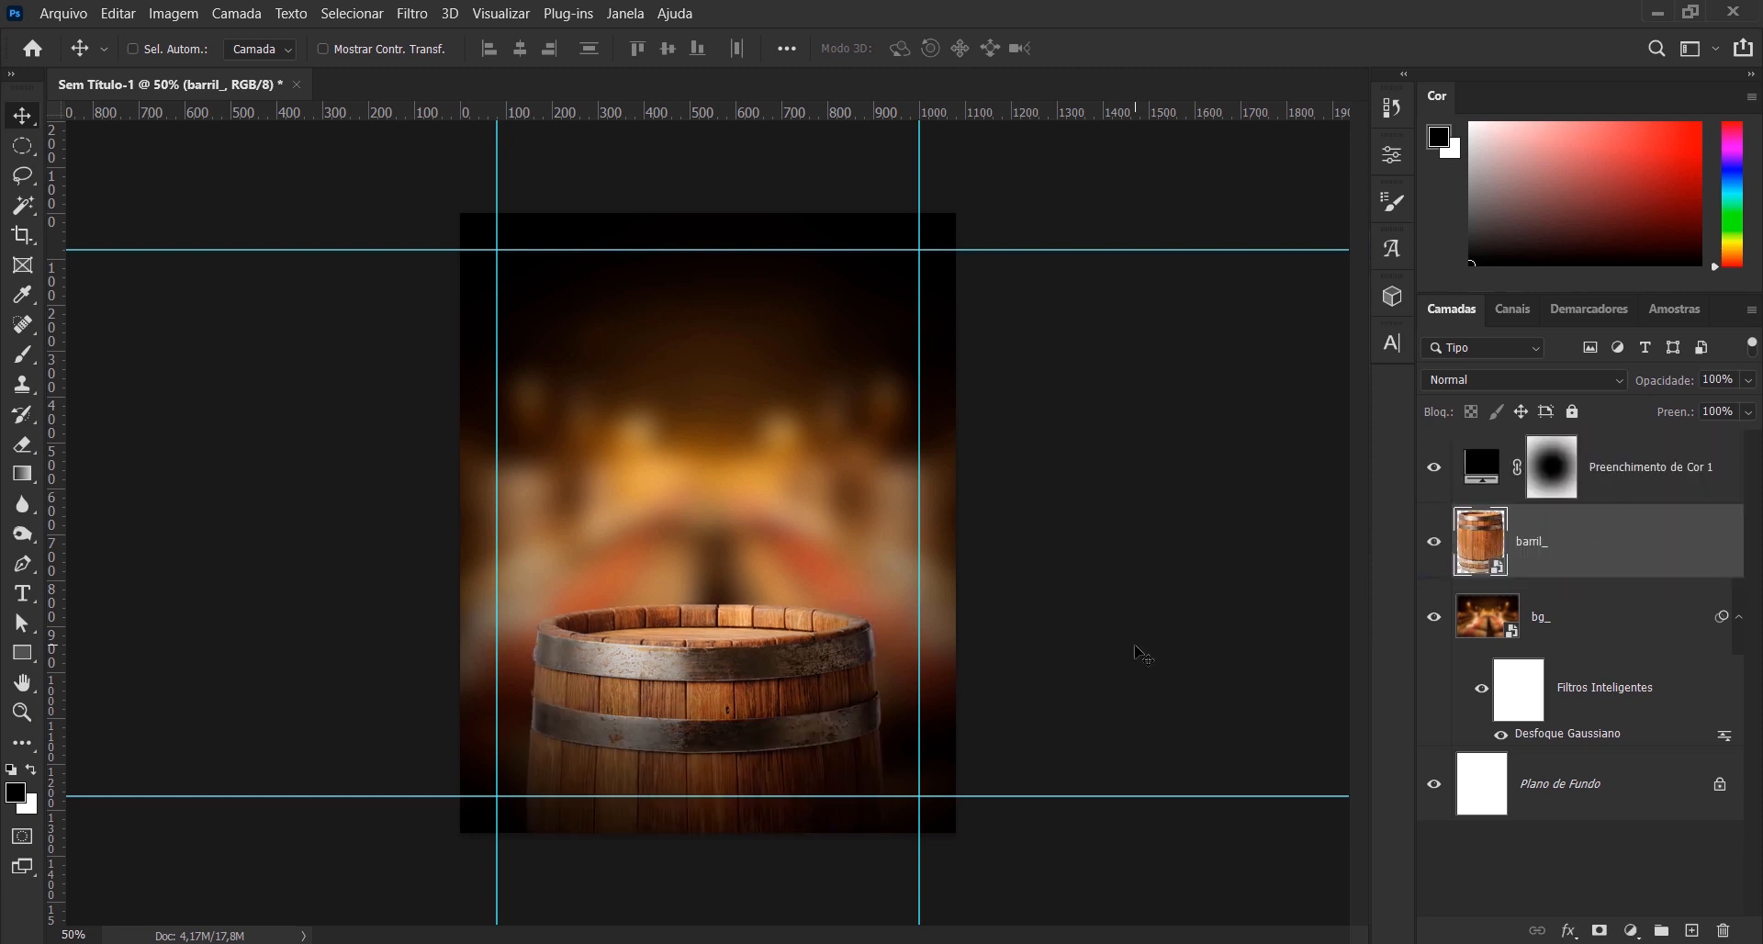
pyautogui.press('Right')
pyautogui.press('Right')
pyautogui.press('Right')
pyautogui.press('Right')
pyautogui.press('Right')
pyautogui.press('Right')
# - Place the whisky_ image as an embedded object above the barril_ layer at its default size
pyautogui.click(66, 13)
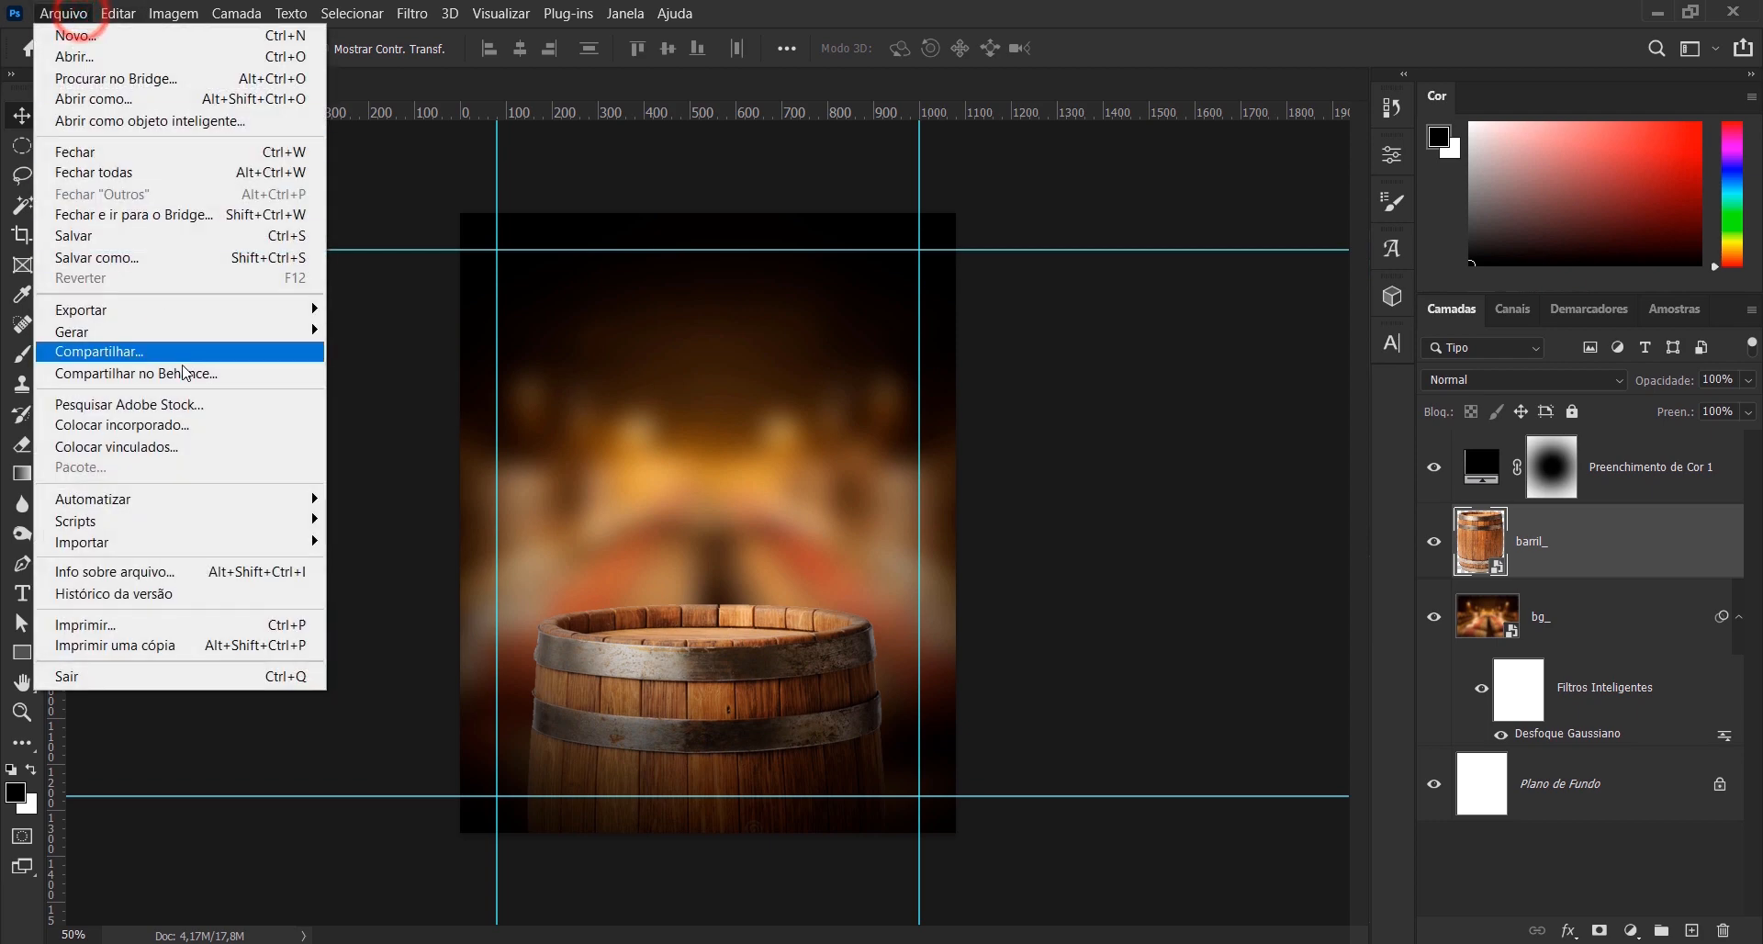
pyautogui.click(182, 429)
pyautogui.doubleClick(391, 303)
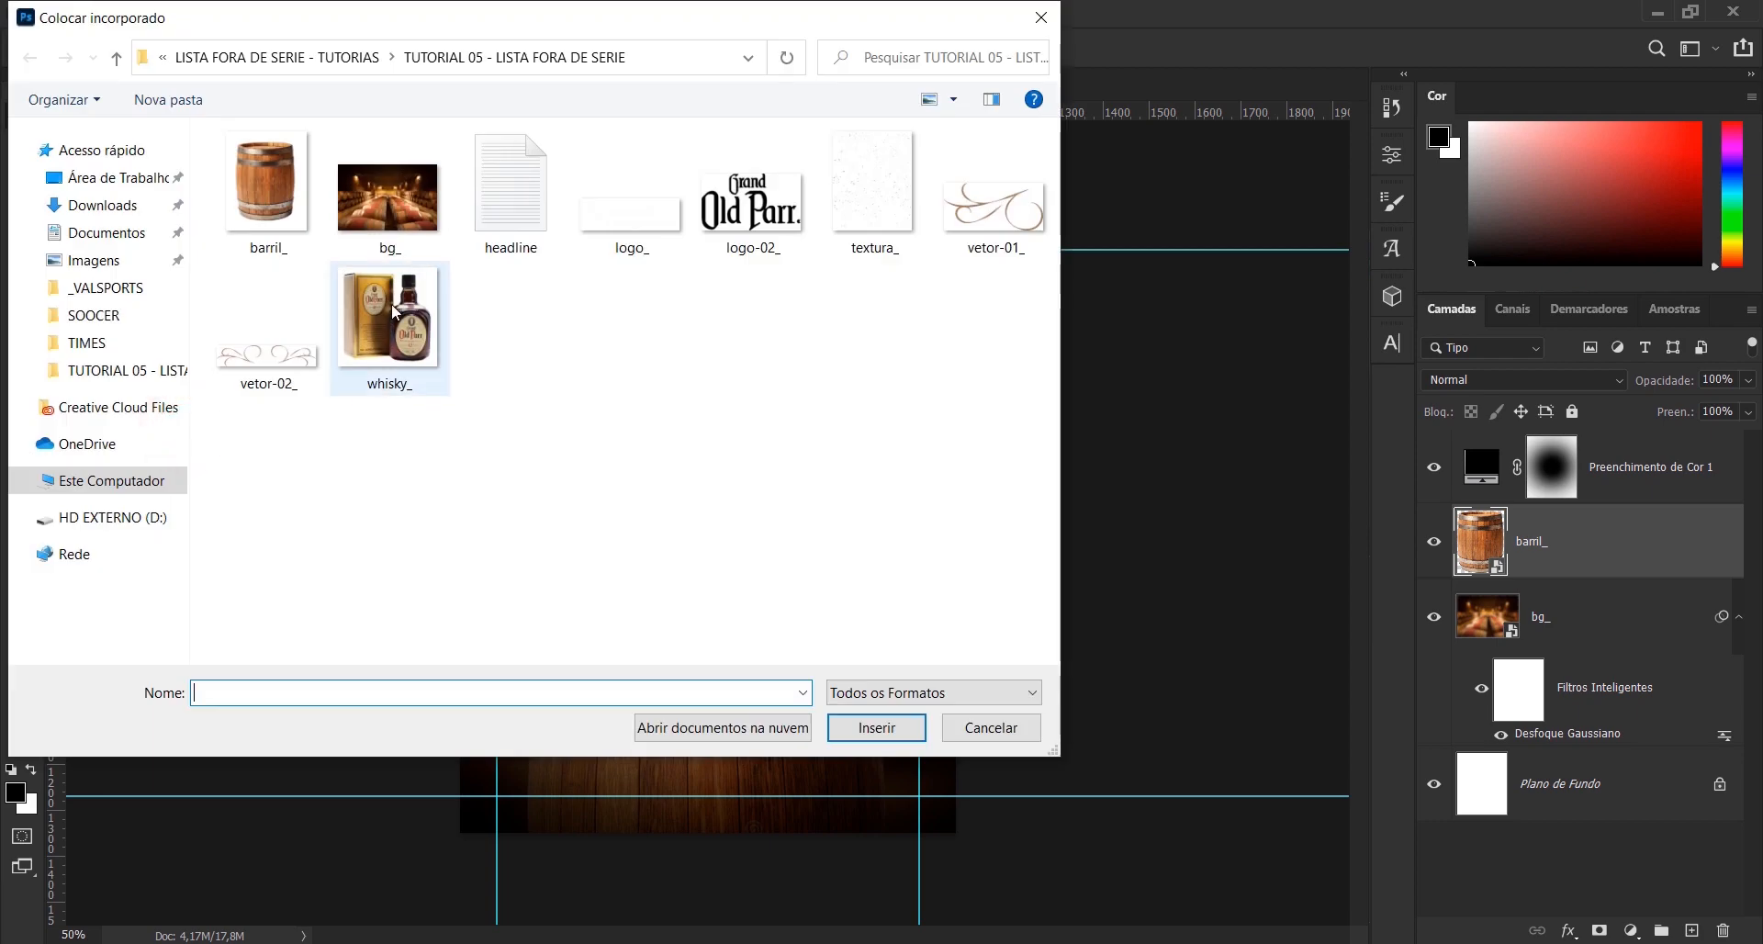
pyautogui.click(1206, 48)
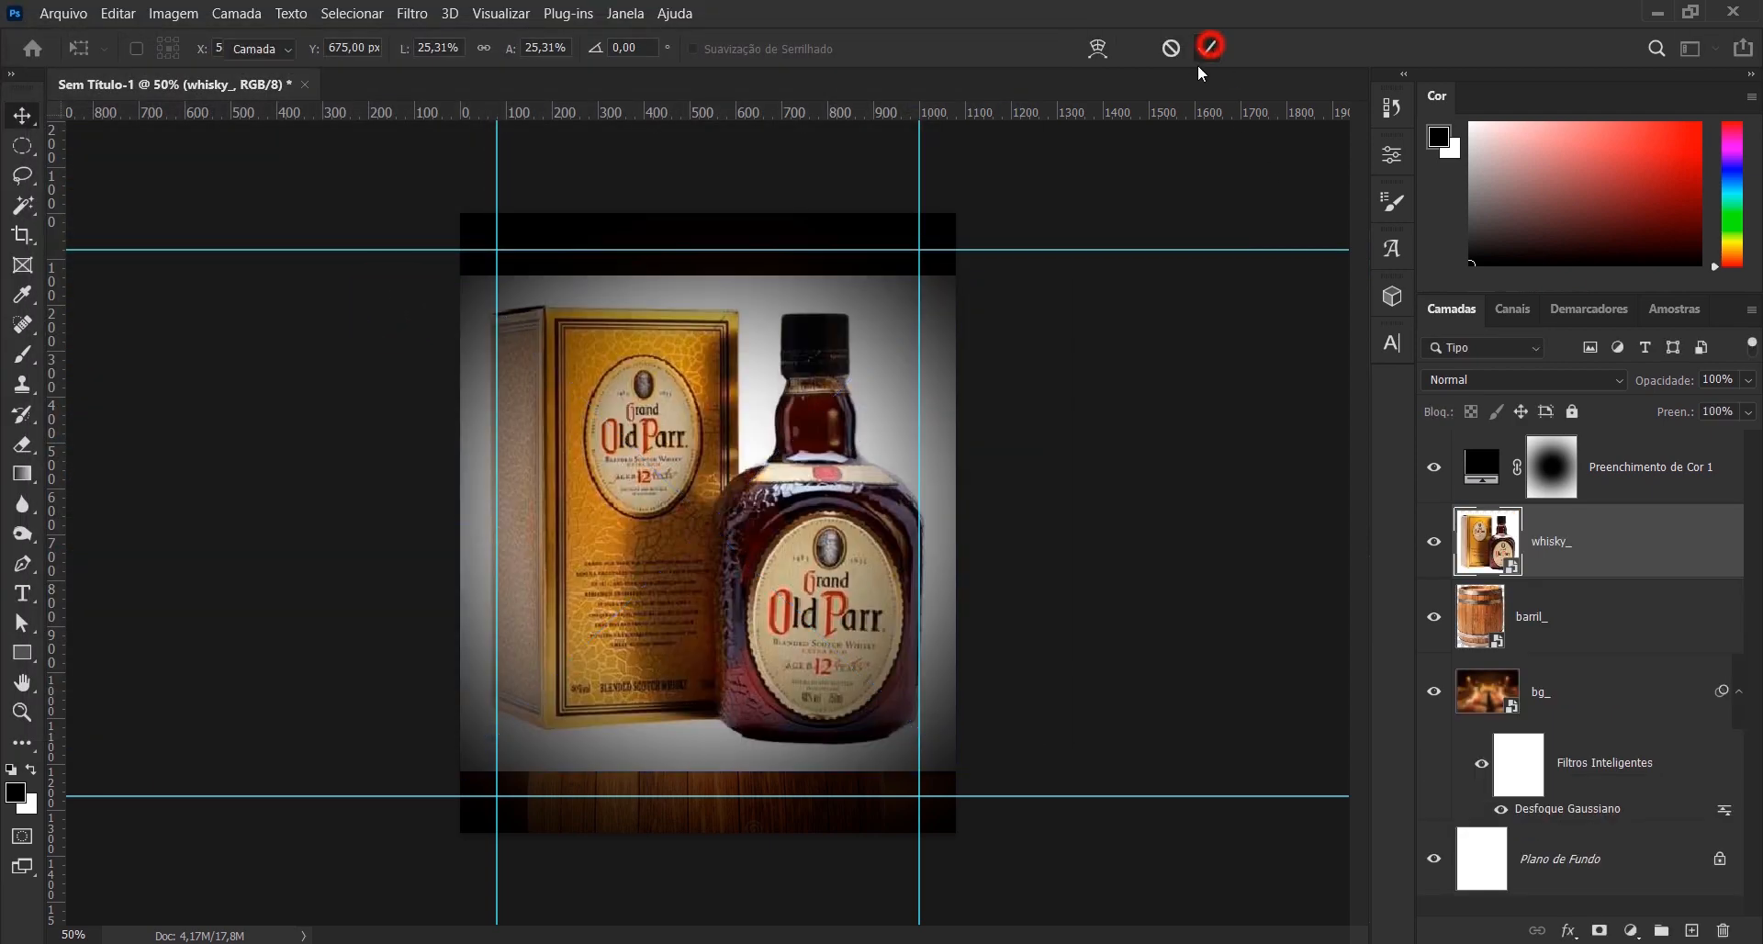
# - Bring the whisky_ layer above the colour fill layer, toggle the vignette off and on to compare, and hide the guides
pyautogui.moveTo(1494, 551); pyautogui.dragTo(1479, 439)
pyautogui.click(1436, 542)
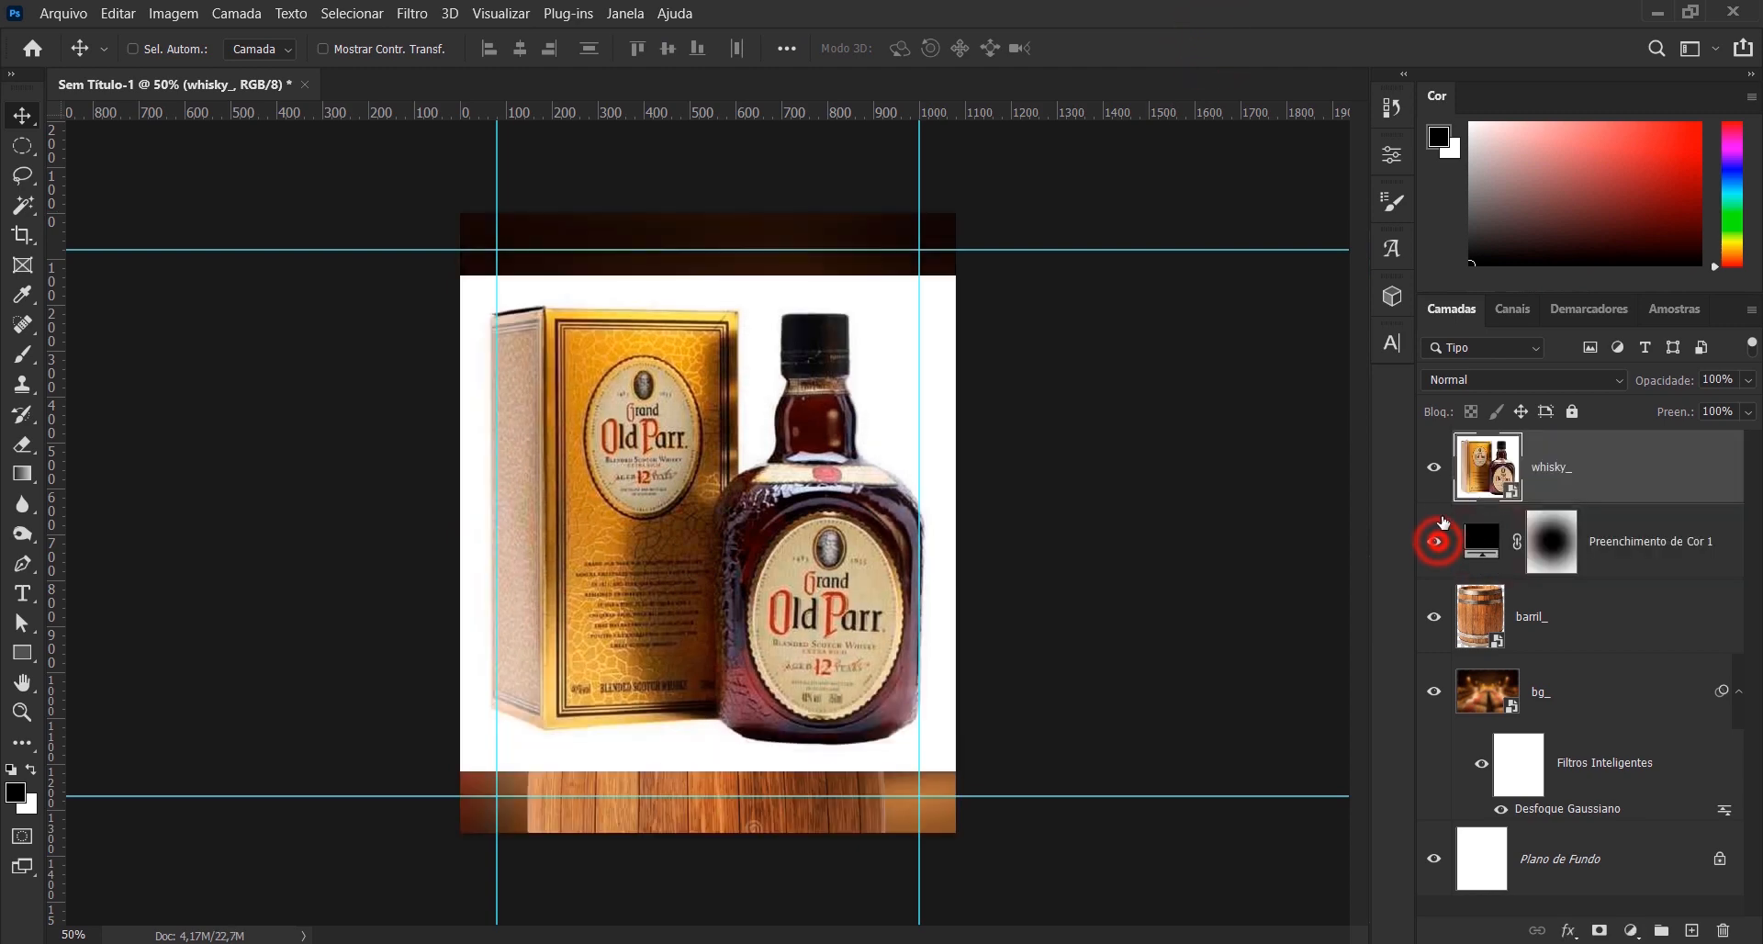
pyautogui.click(1436, 543)
pyautogui.click(1494, 466)
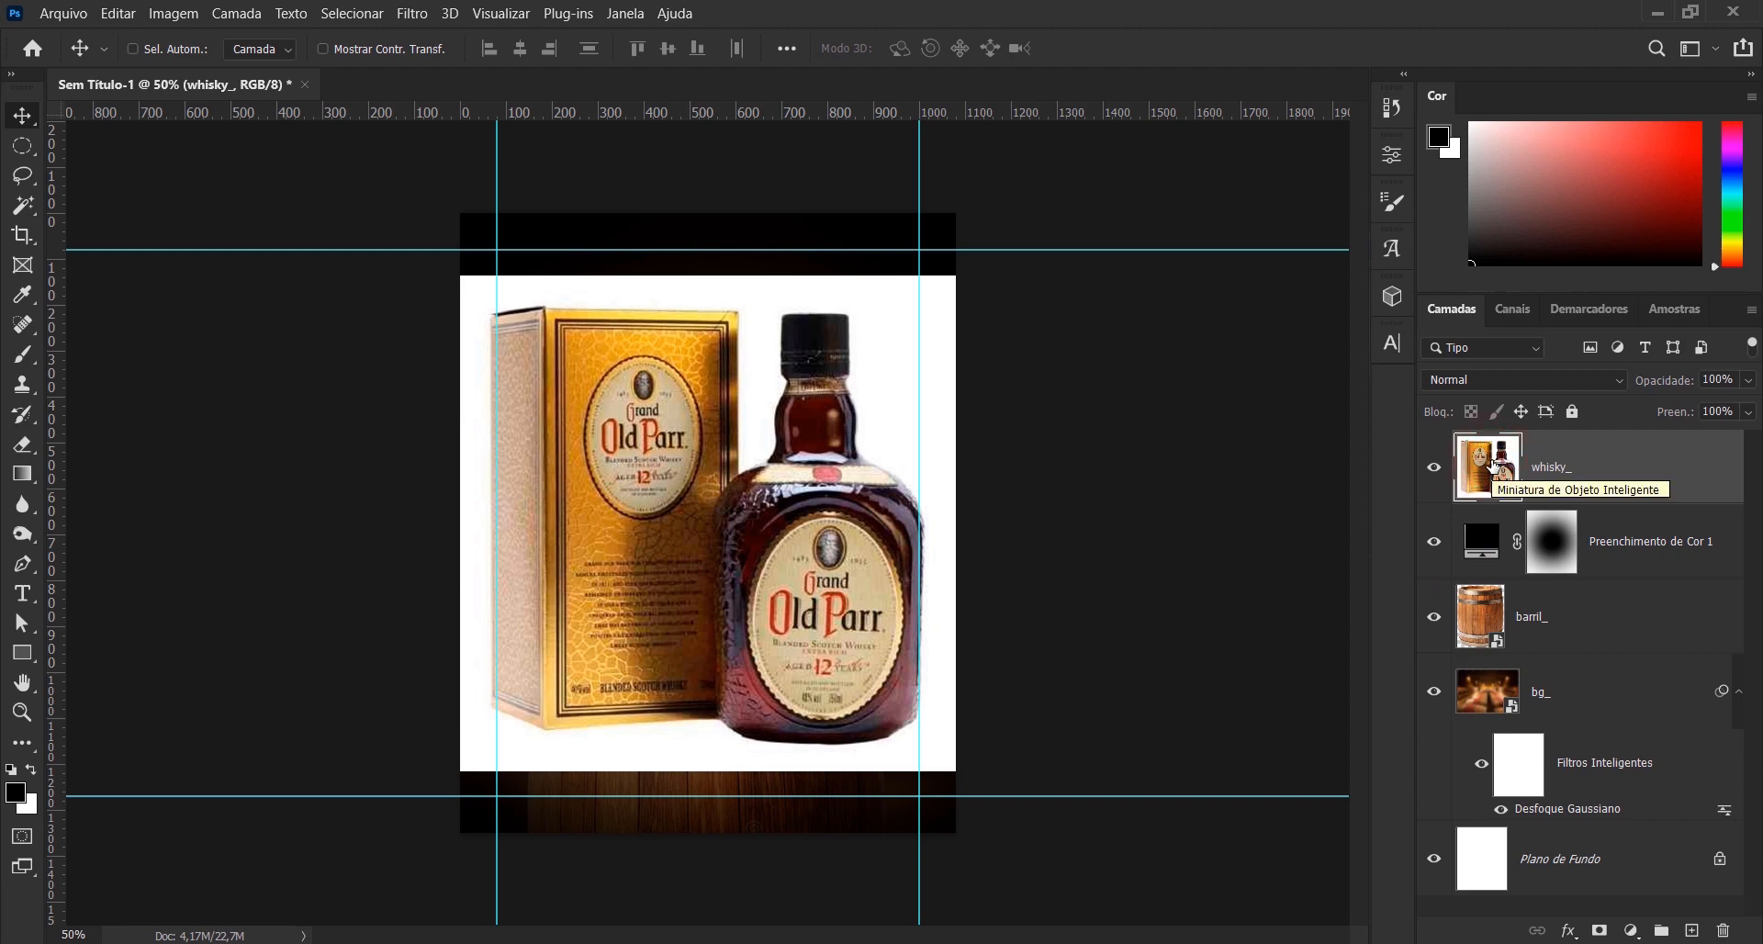
pyautogui.hotkey('ctrl', ';')
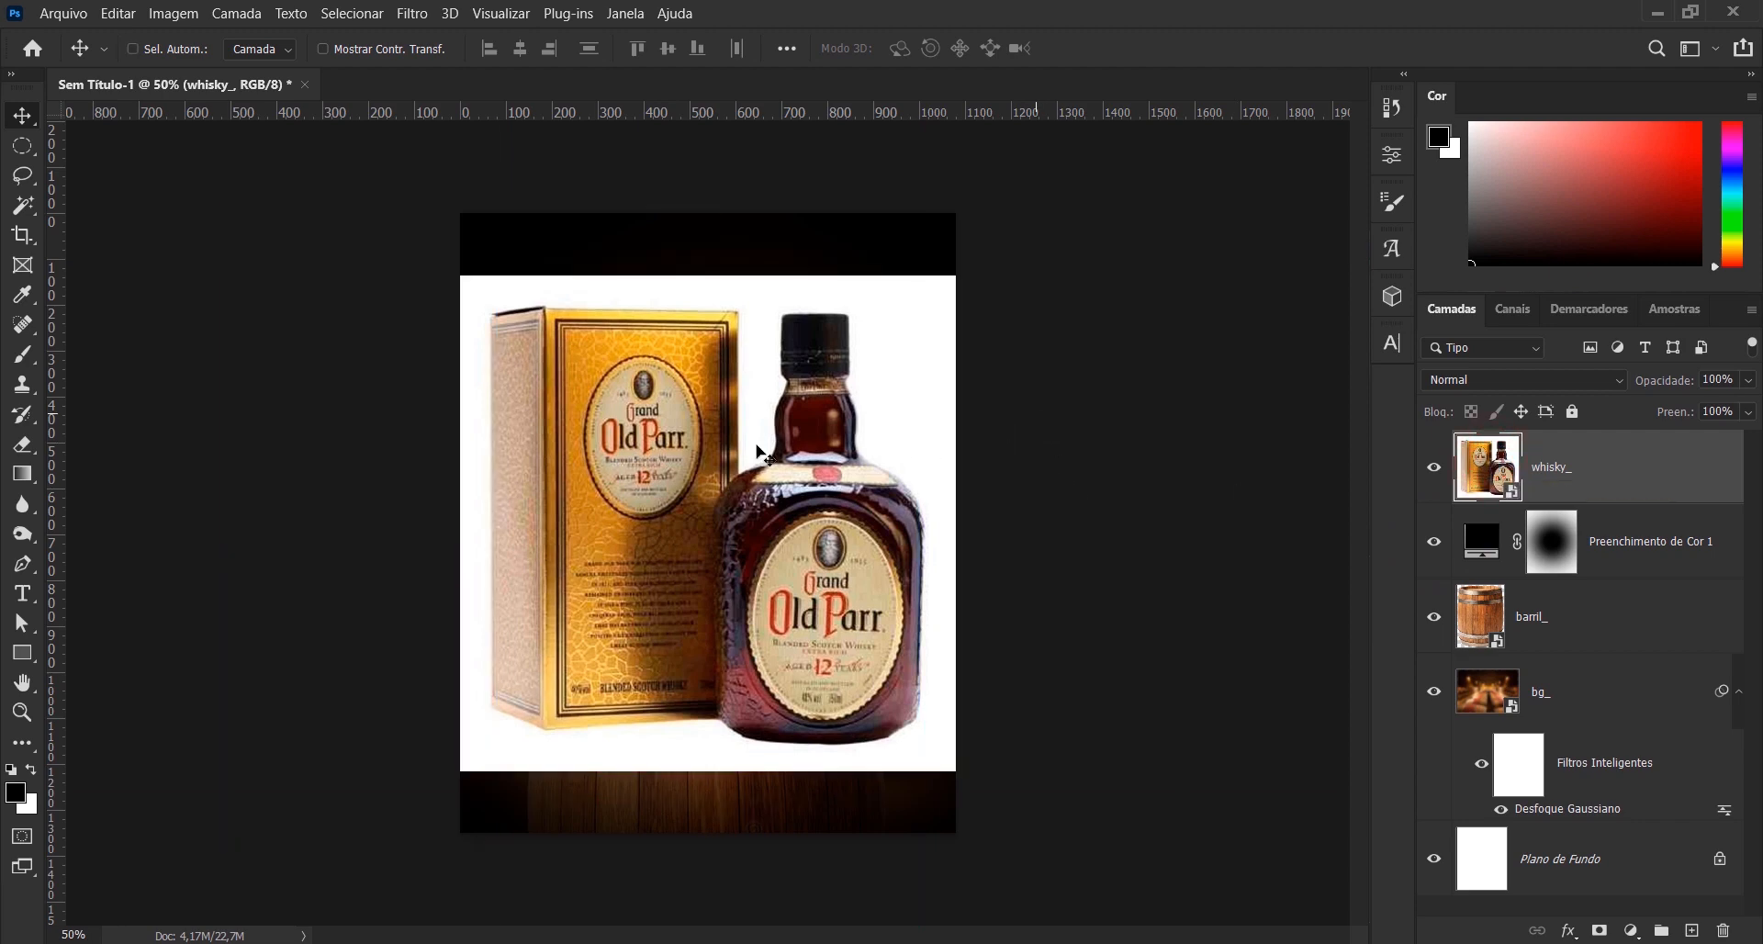
# - Rasterize the whisky_ layer, delete its white background with a Magic Wand selection at tolerance 32, and deselect
pyautogui.scroll(1, 751, 493)
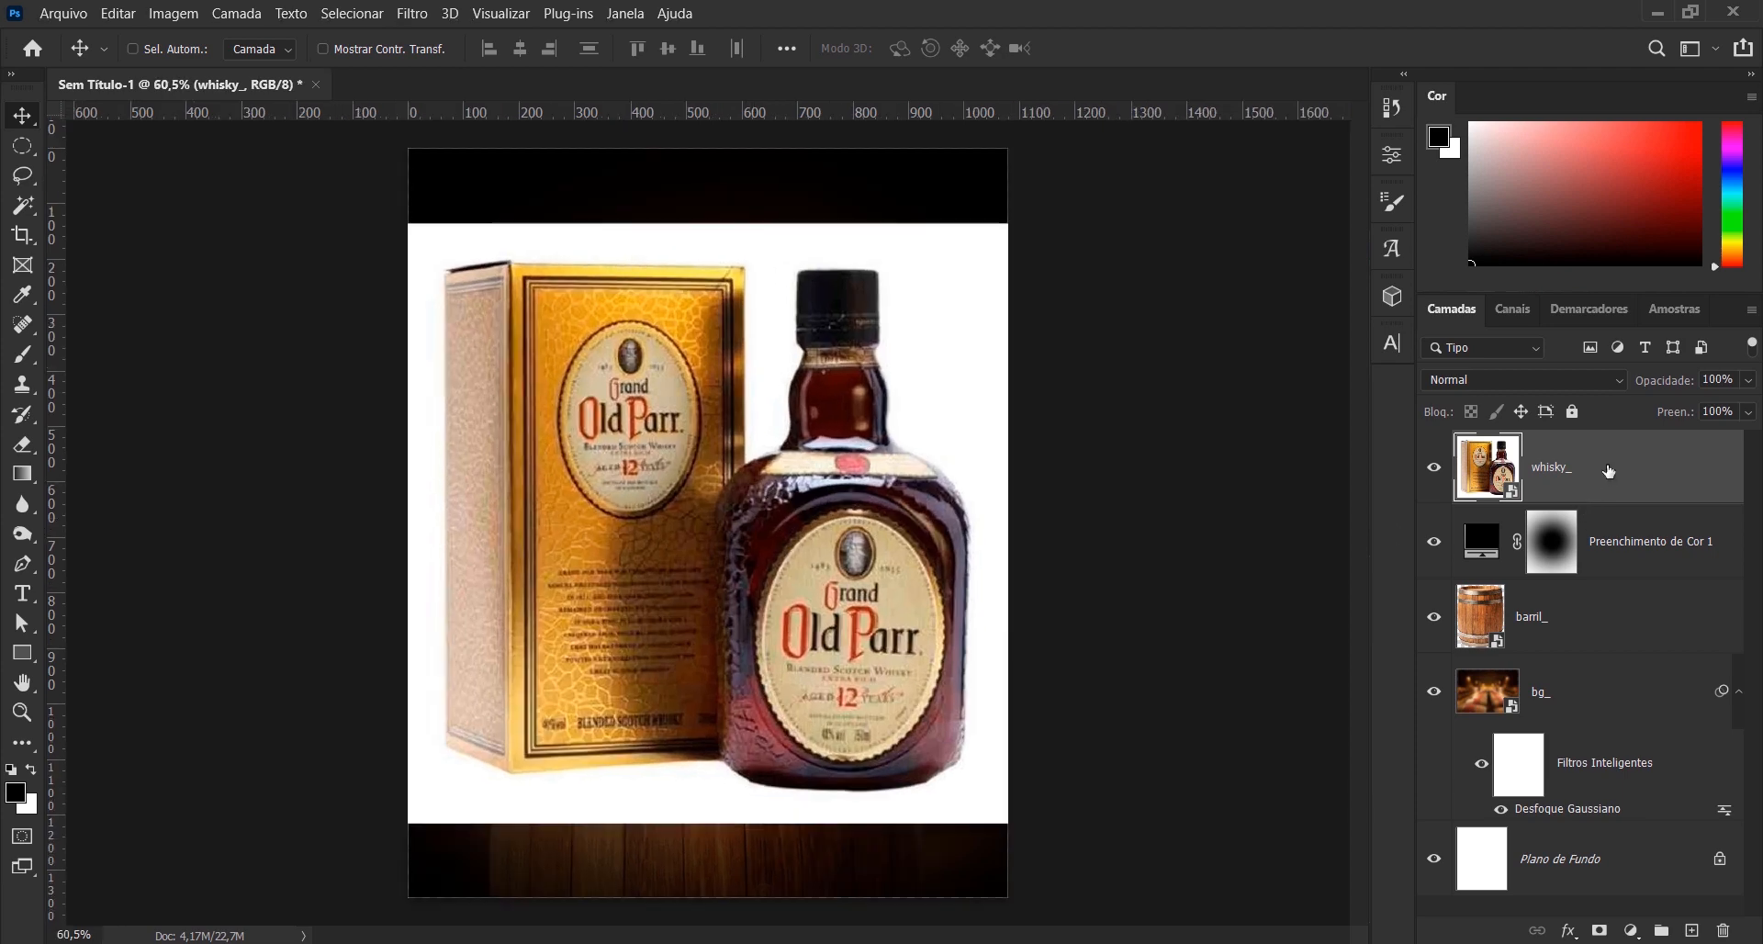
pyautogui.rightClick(1613, 470)
pyautogui.click(1472, 433)
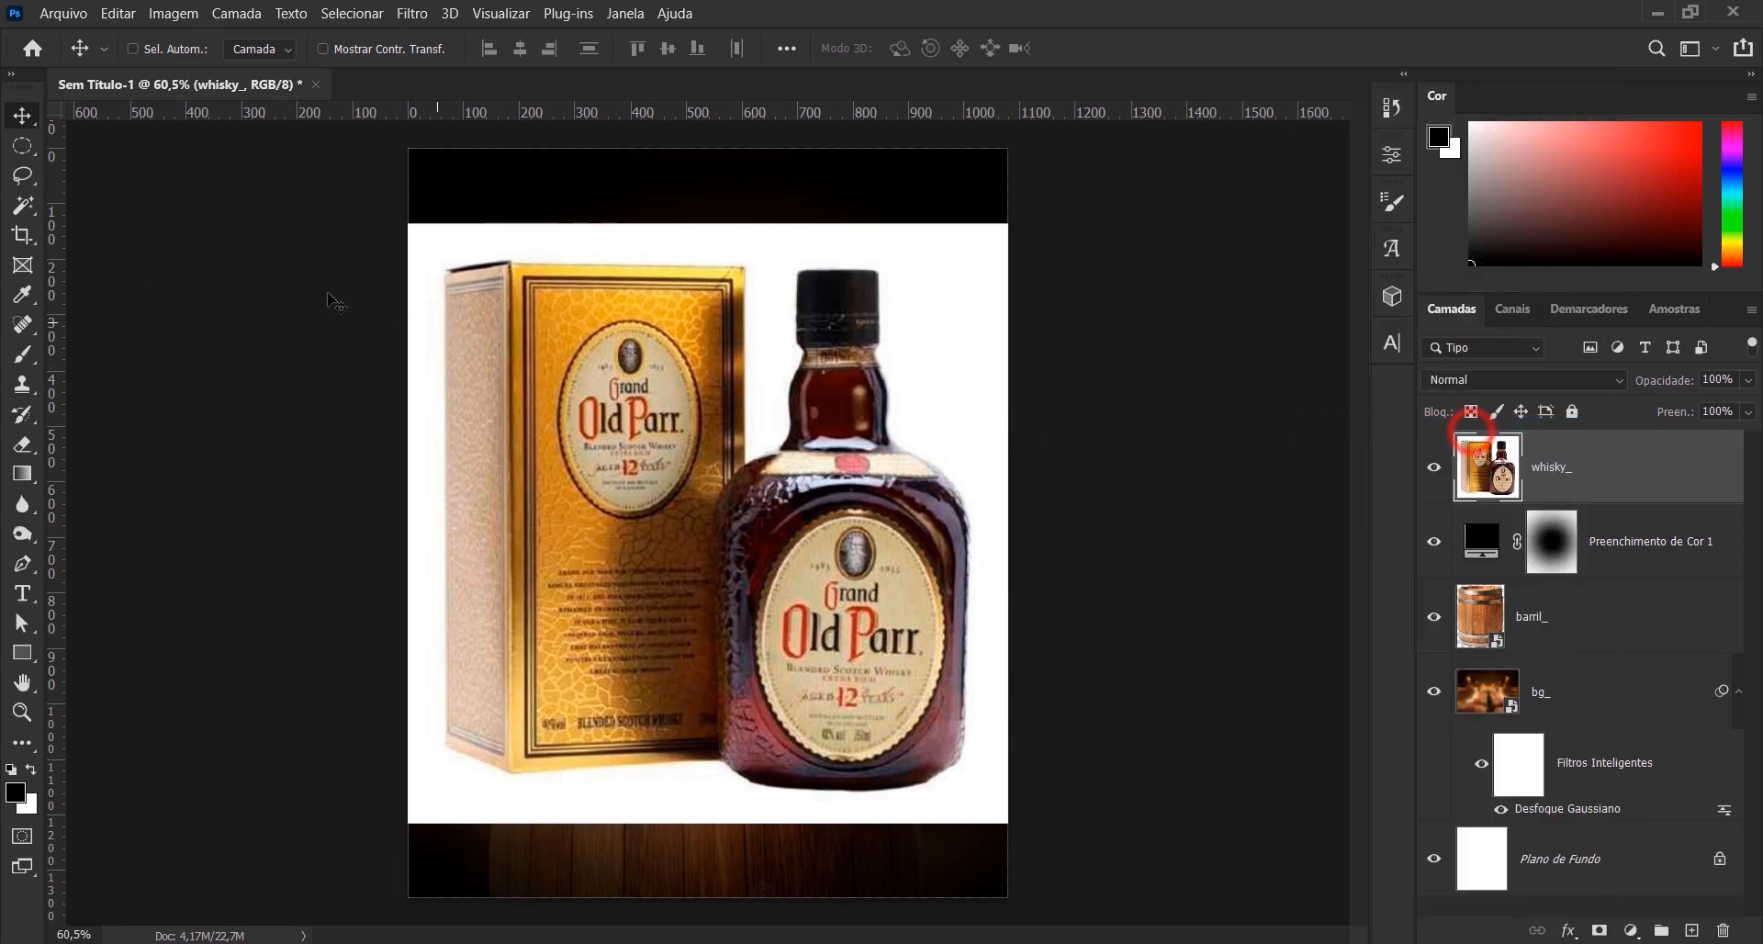
pyautogui.click(23, 204)
pyautogui.click(481, 247)
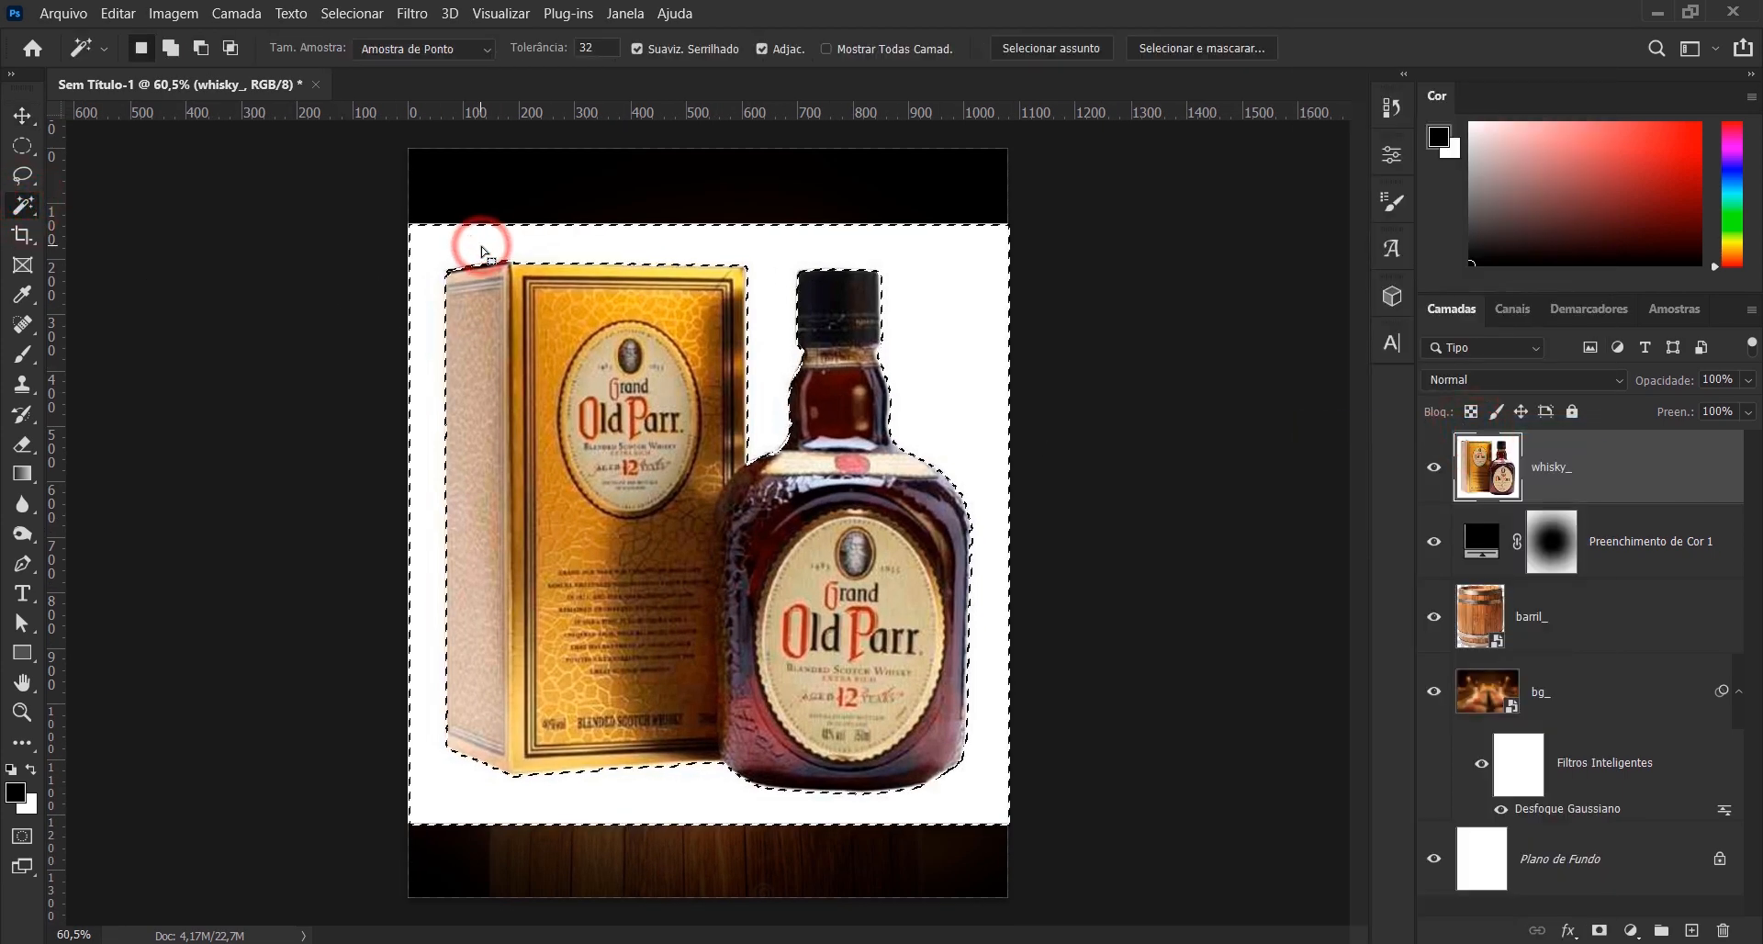
pyautogui.press('Delete')
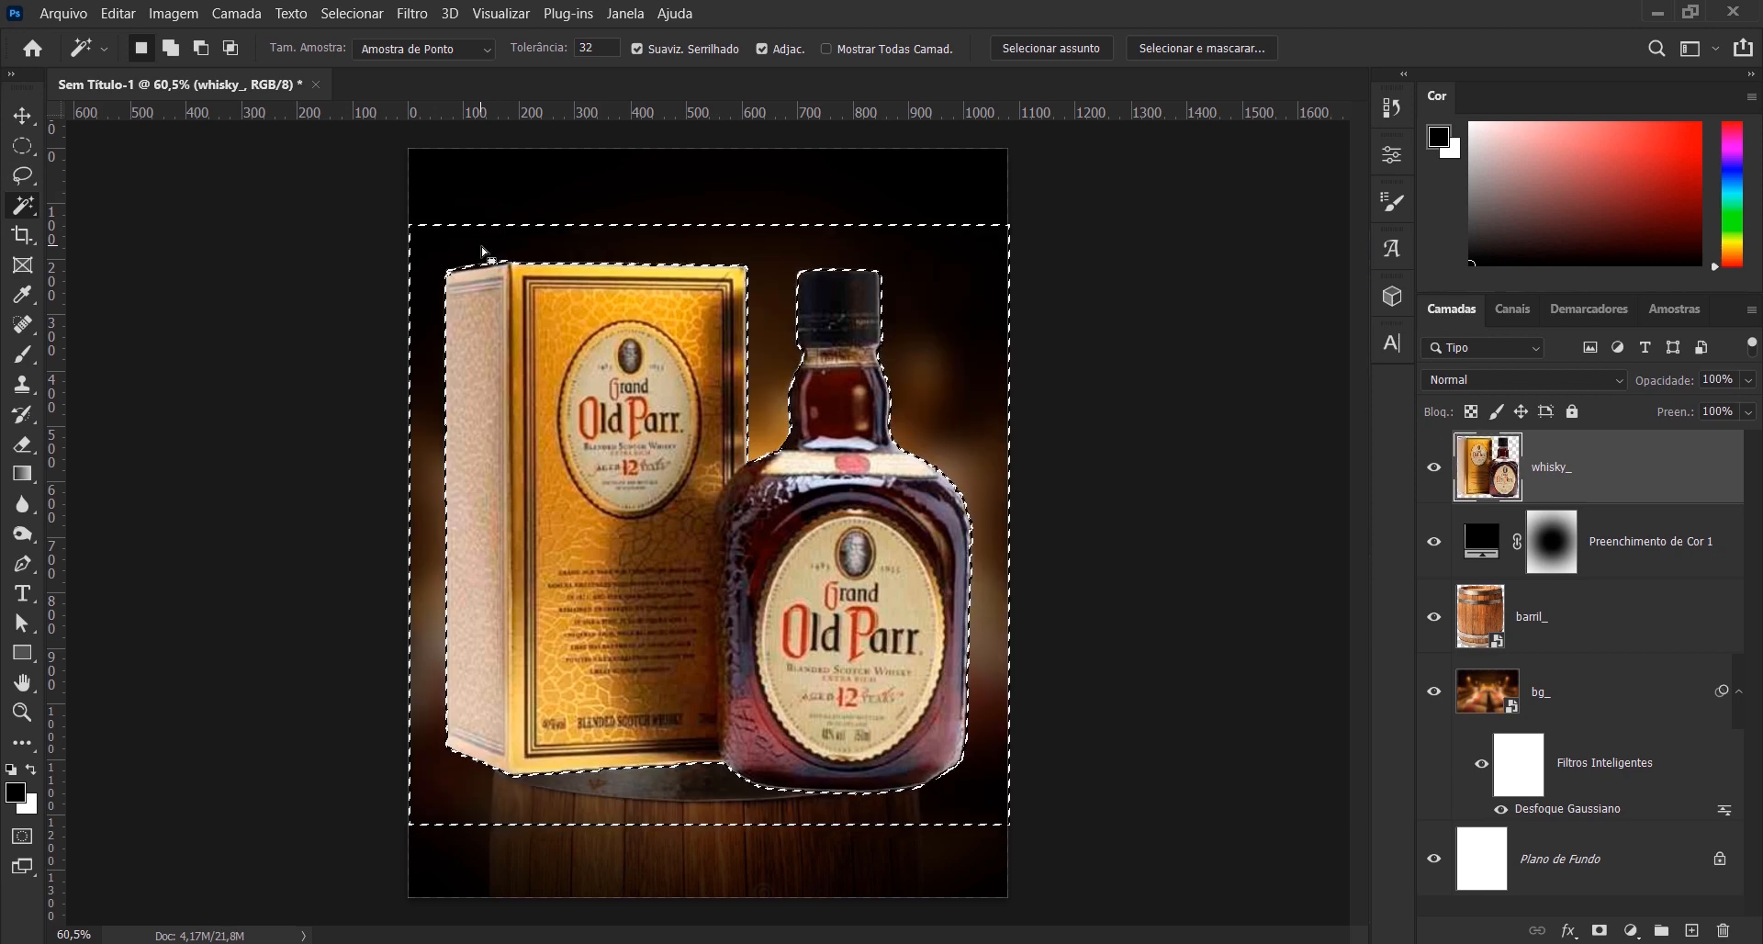
pyautogui.hotkey('ctrl', 'd')
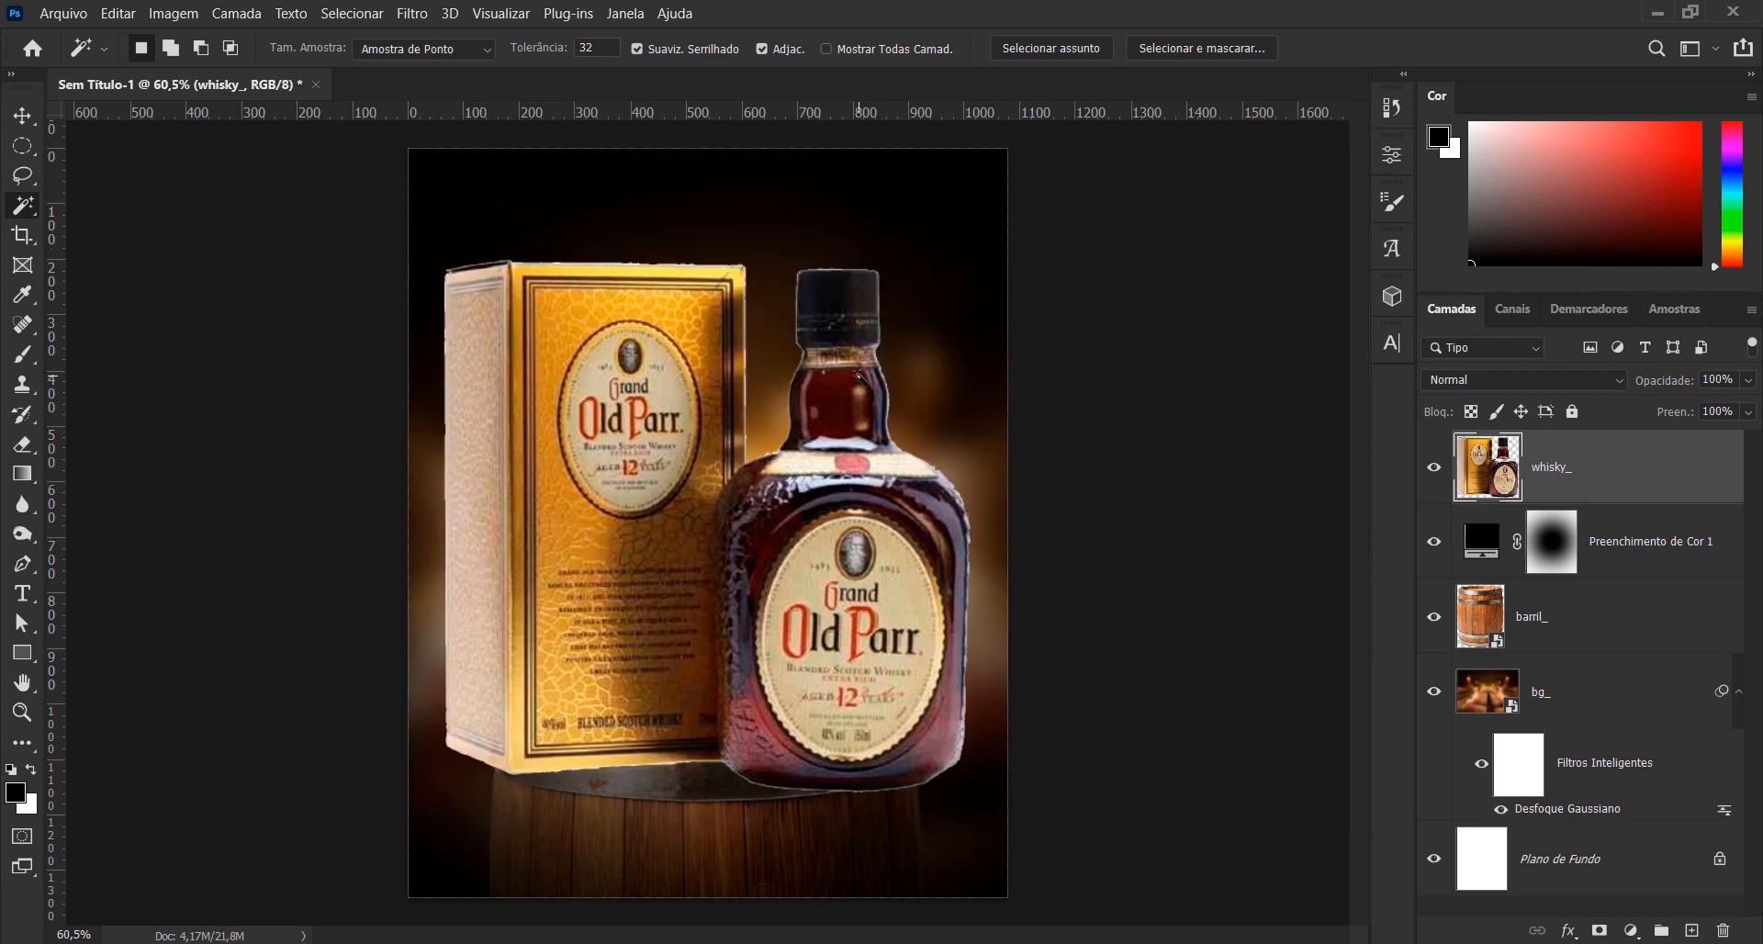
pyautogui.click(22, 564)
pyautogui.click(448, 286)
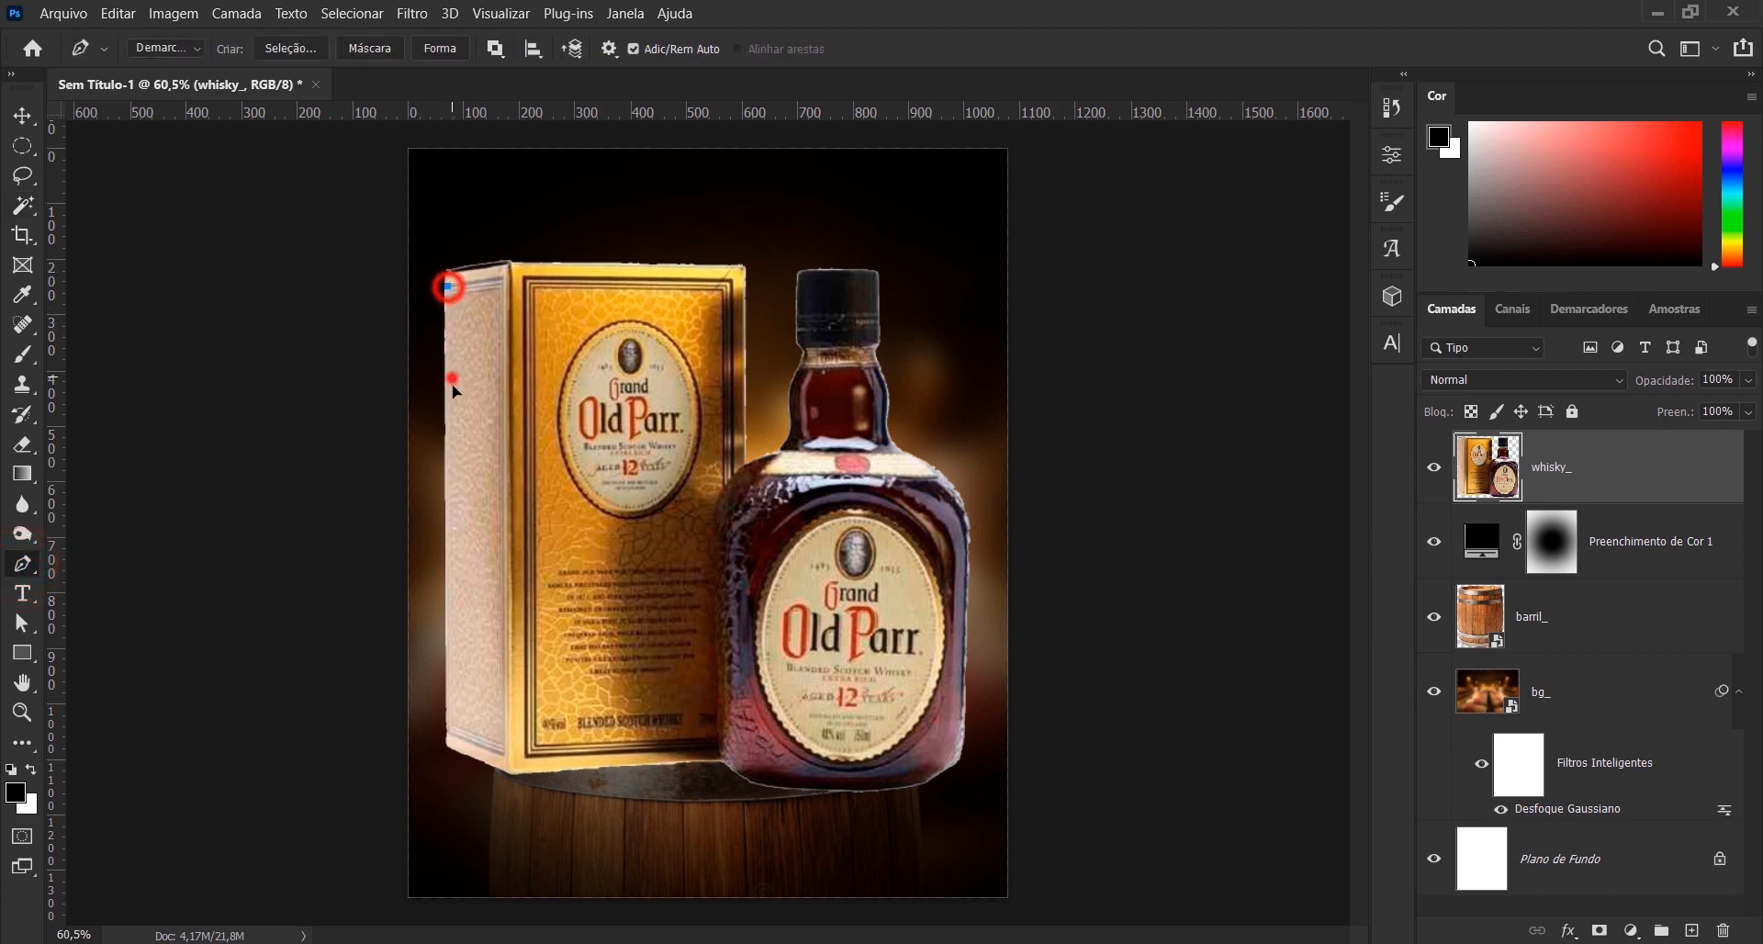
pyautogui.click(452, 377)
pyautogui.click(476, 491)
pyautogui.click(502, 604)
pyautogui.click(565, 690)
pyautogui.click(777, 724)
pyautogui.moveTo(819, 579); pyautogui.dragTo(791, 533)
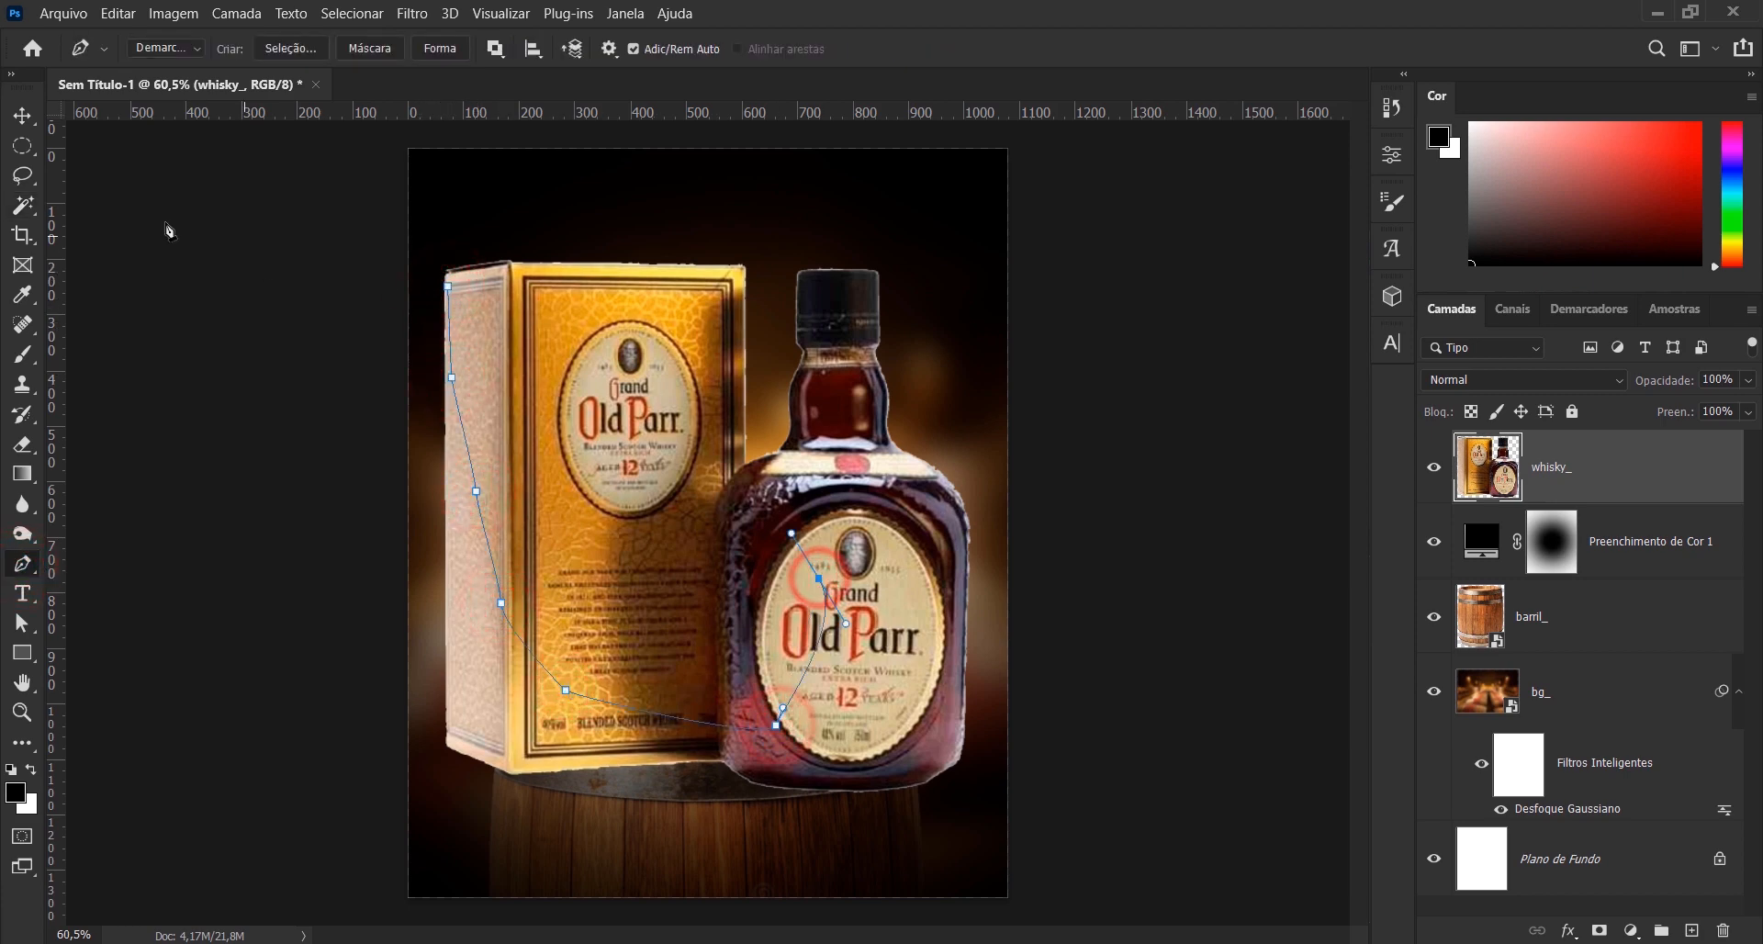
pyautogui.click(22, 116)
pyautogui.hotkey('ctrl', 'z')
pyautogui.hotkey('ctrl', 'z')
pyautogui.hotkey('ctrl', 'z')
pyautogui.hotkey('ctrl', 'z')
pyautogui.hotkey('ctrl', 'z')
pyautogui.hotkey('ctrl', 'z')
pyautogui.hotkey('ctrl', 'z')
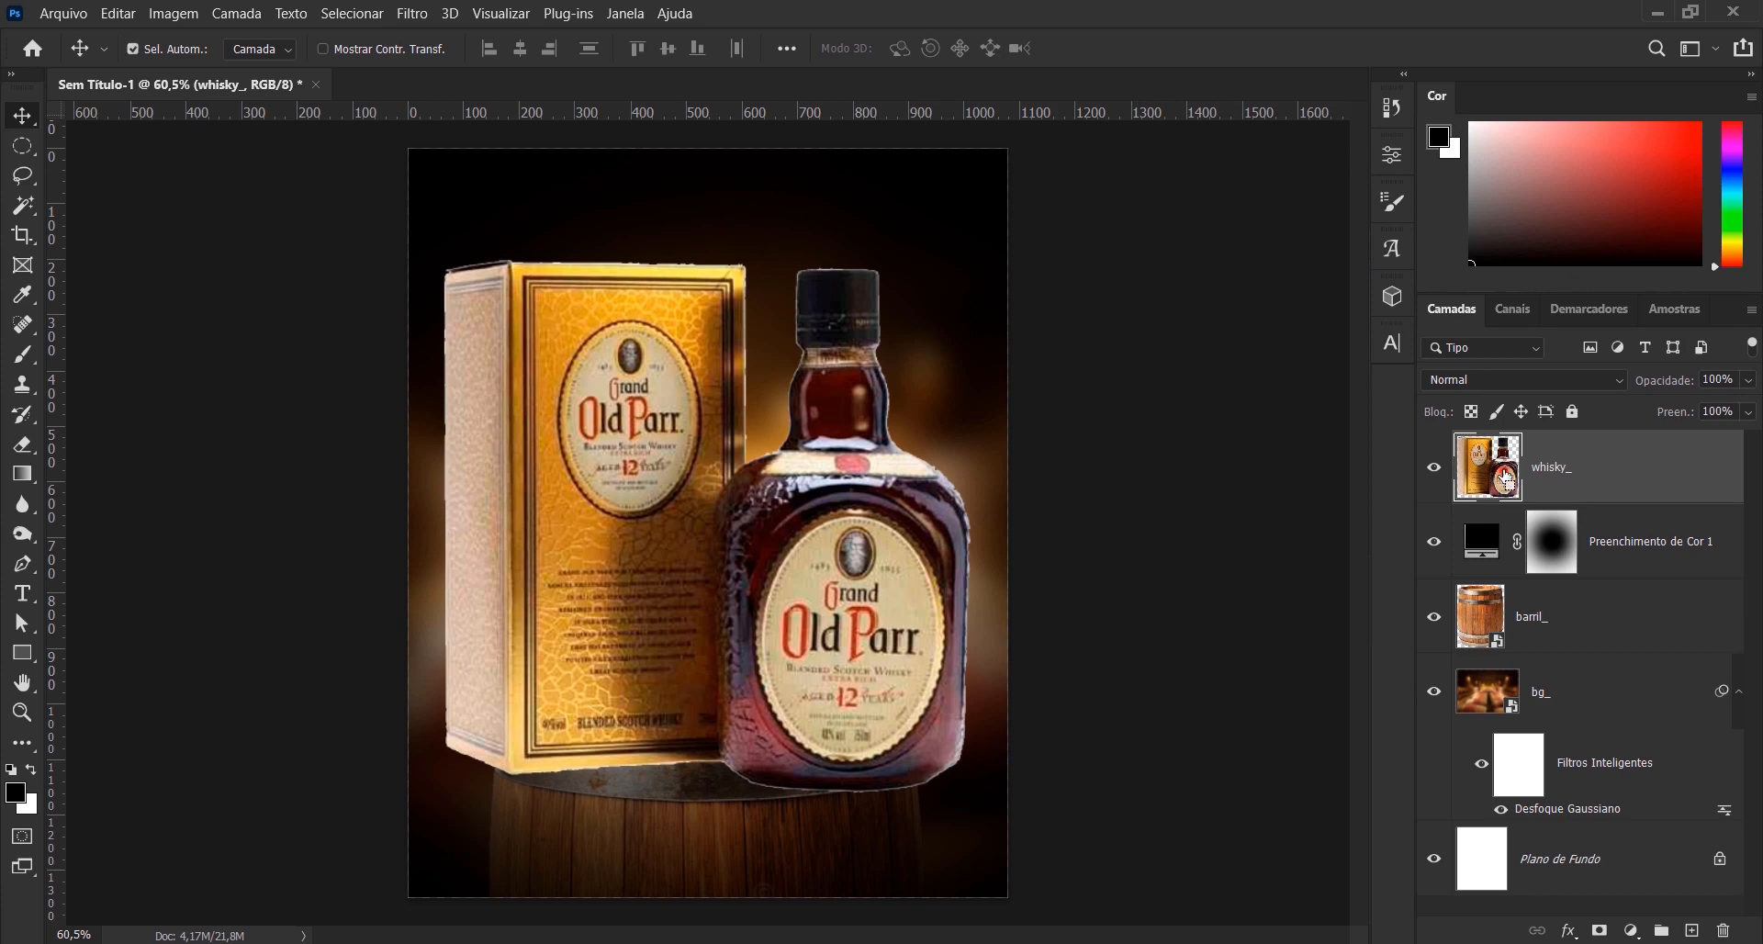
# - Load the whisky_ layer's outline as a selection, contract it by 1 pixel, and add it as a layer mask
pyautogui.keyDown('ctrl'); pyautogui.click(1506, 477); pyautogui.keyUp('ctrl')
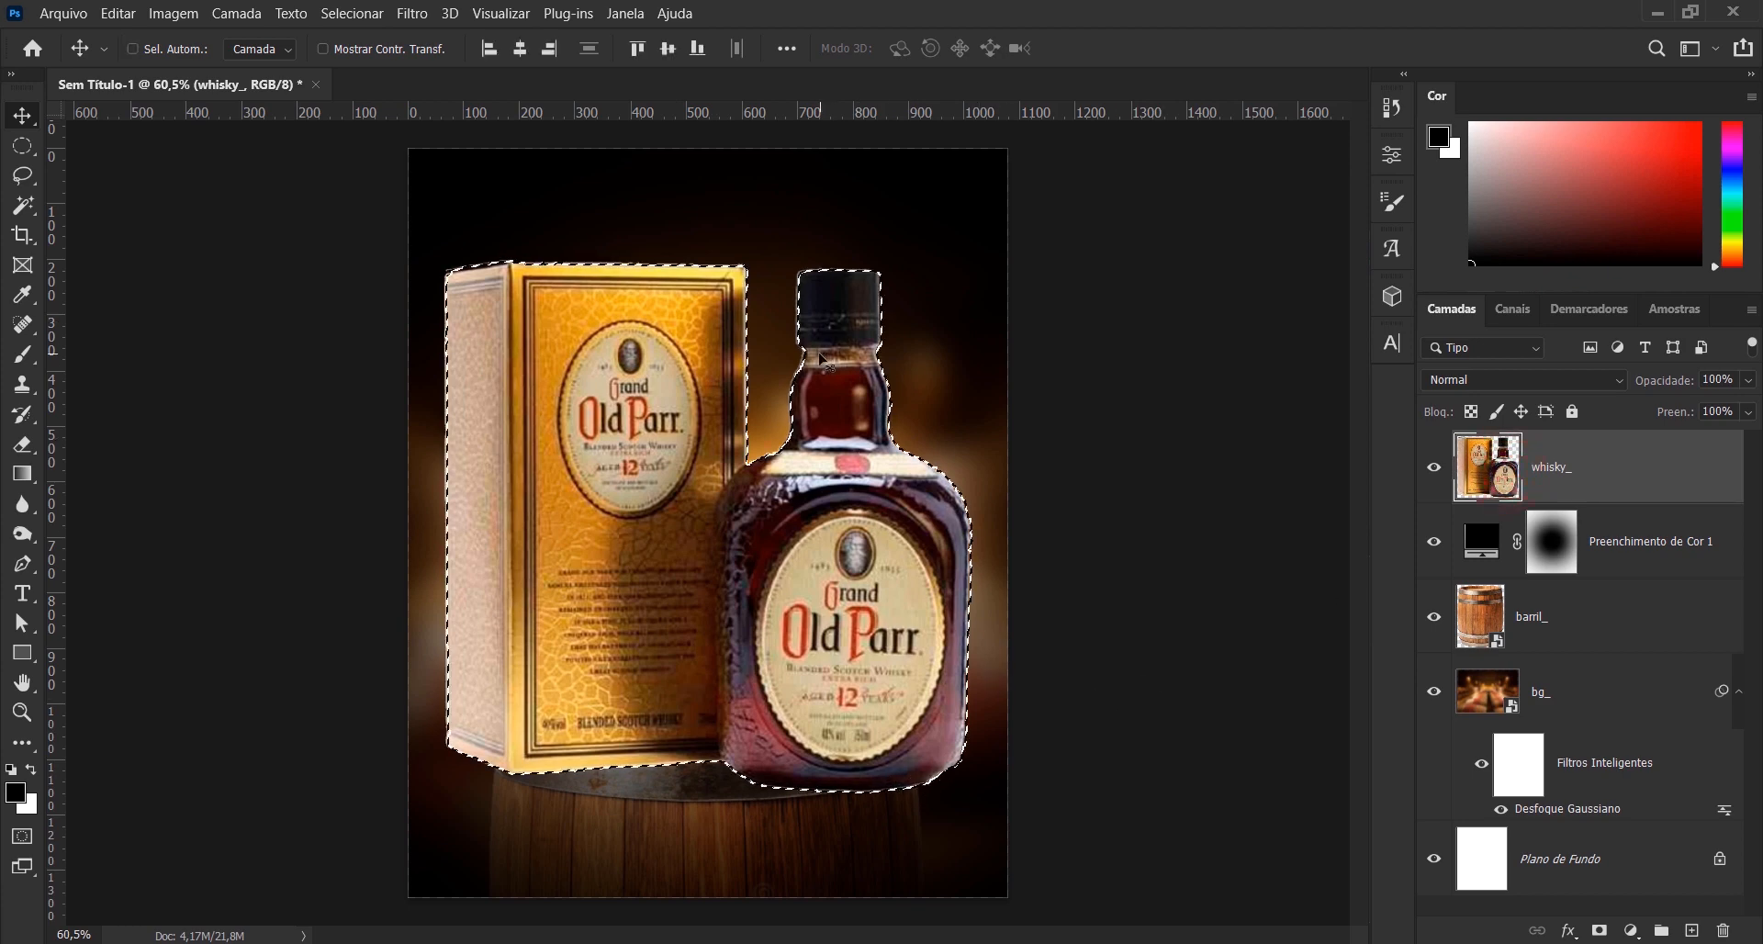
pyautogui.click(368, 18)
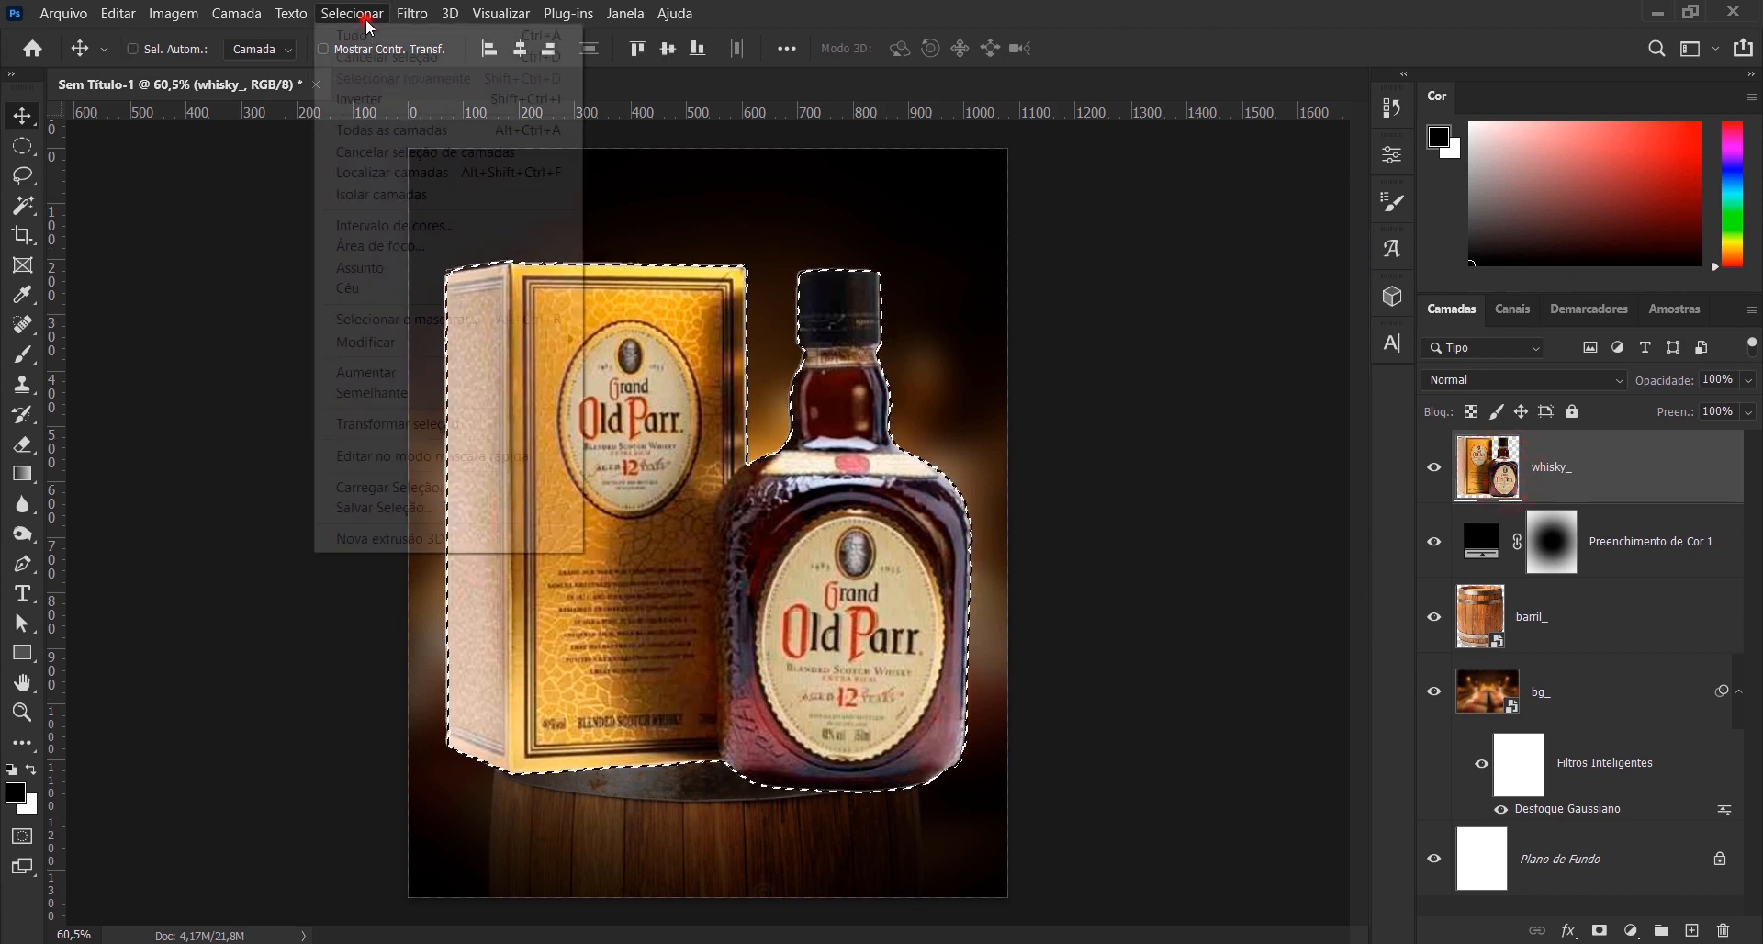
pyautogui.moveTo(459, 343)
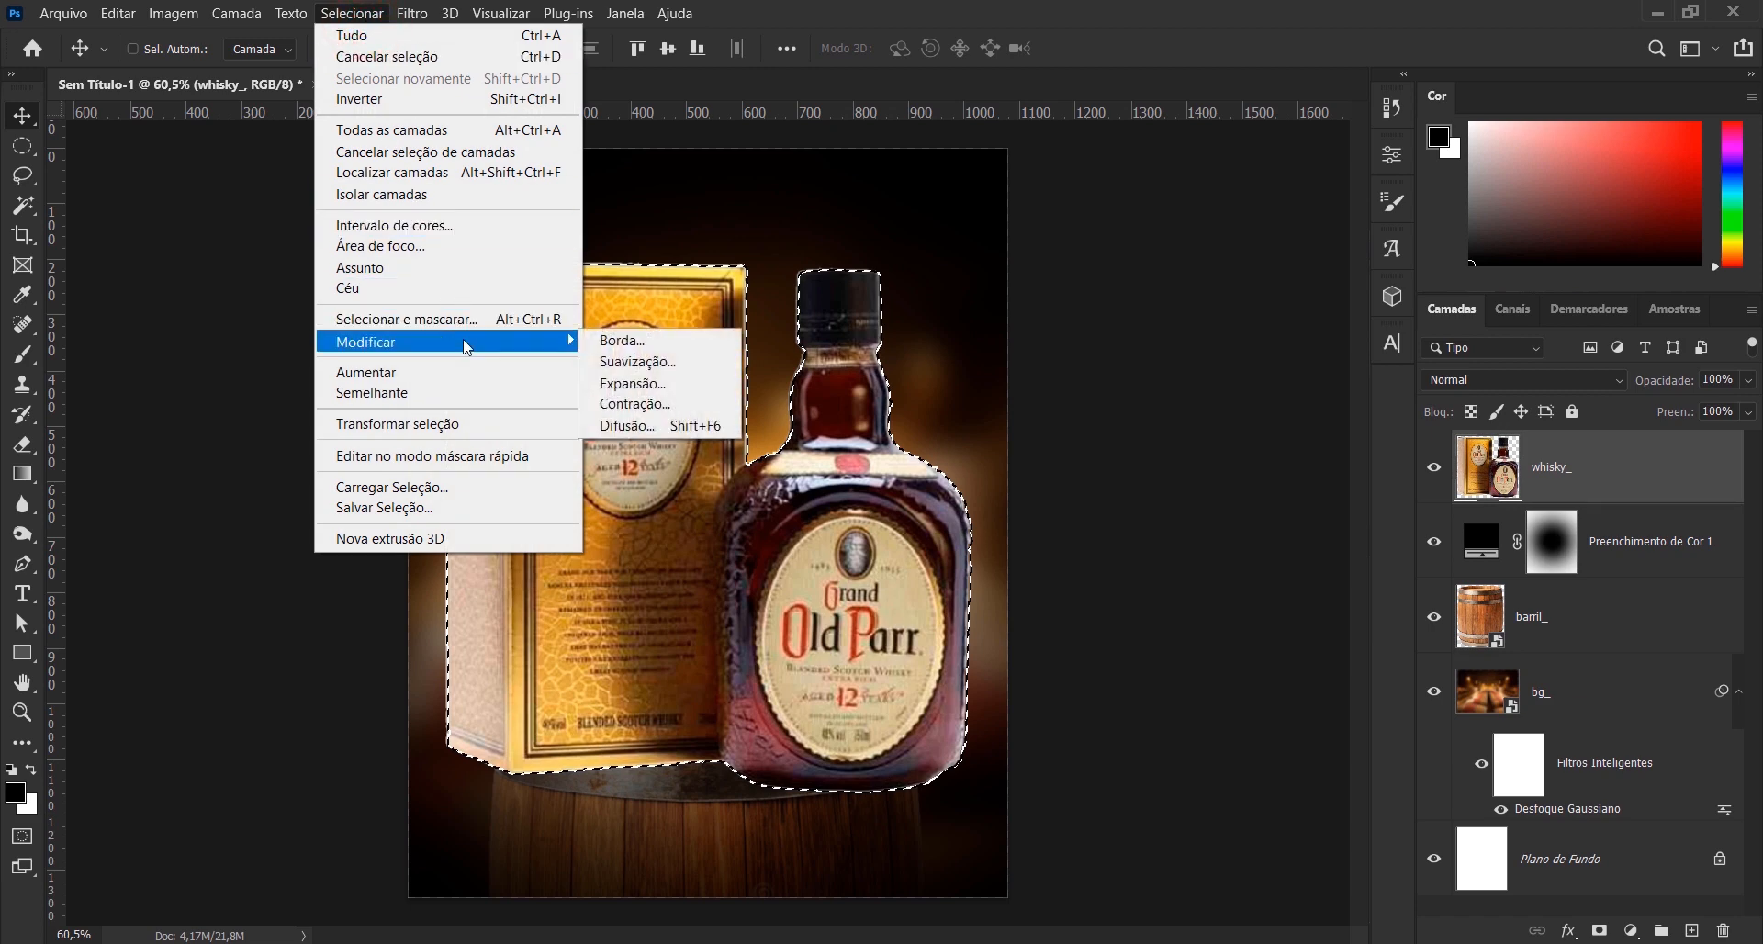
pyautogui.click(693, 413)
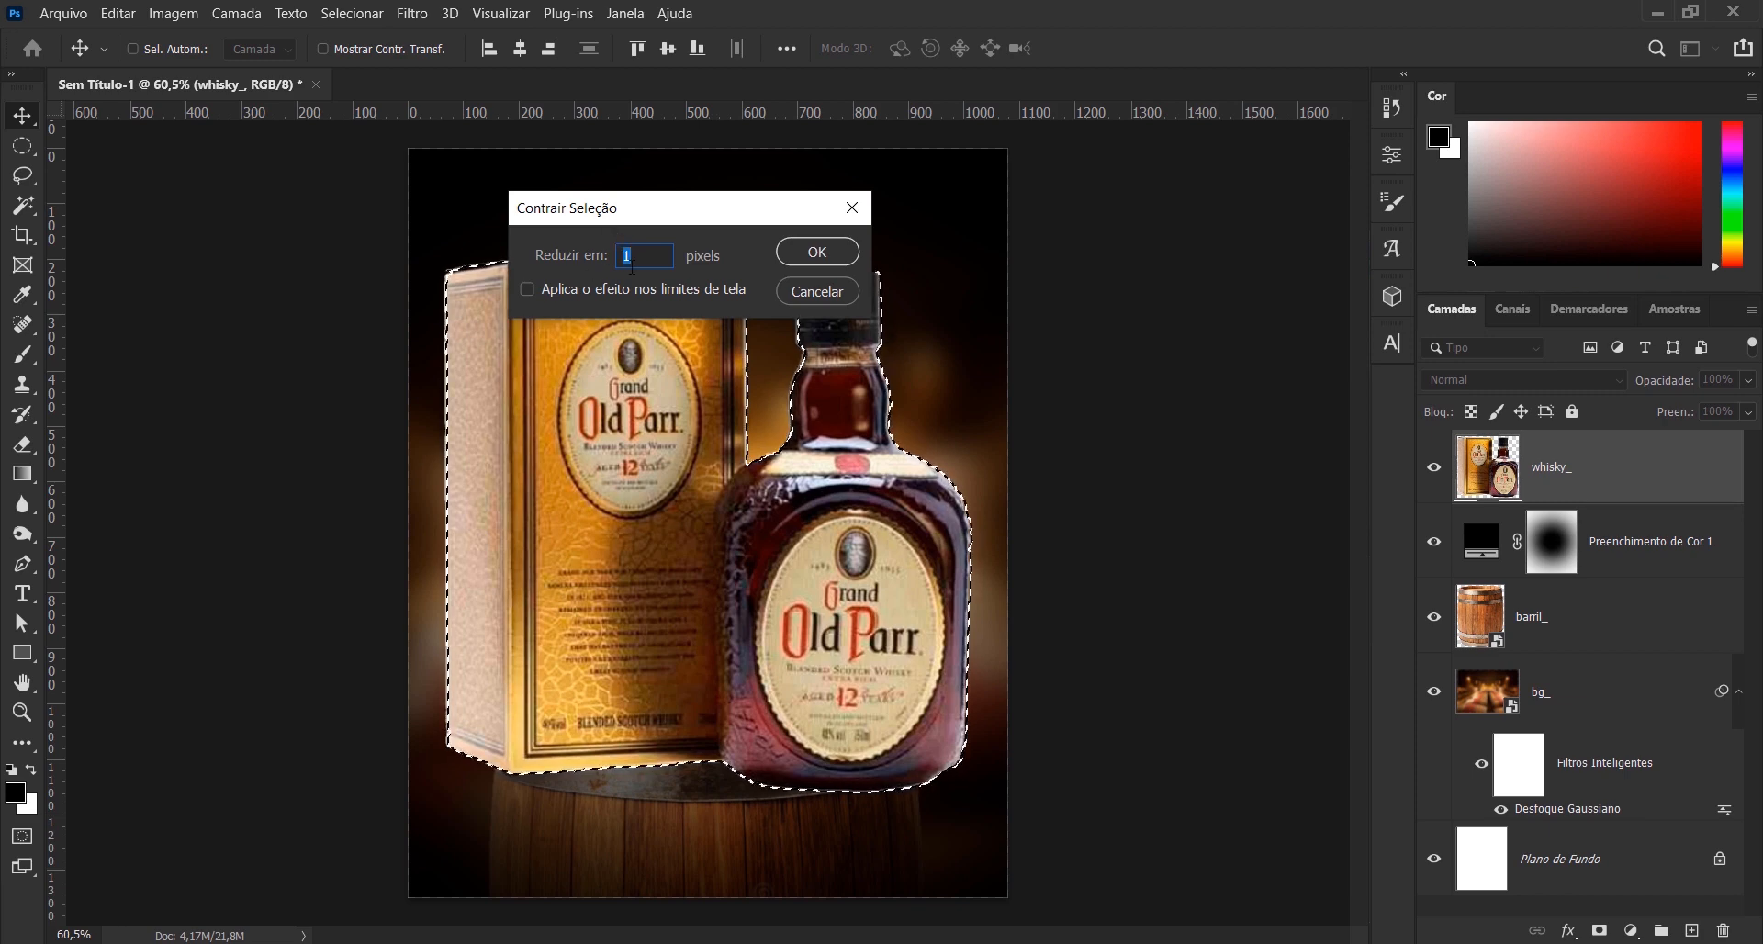
pyautogui.click(839, 259)
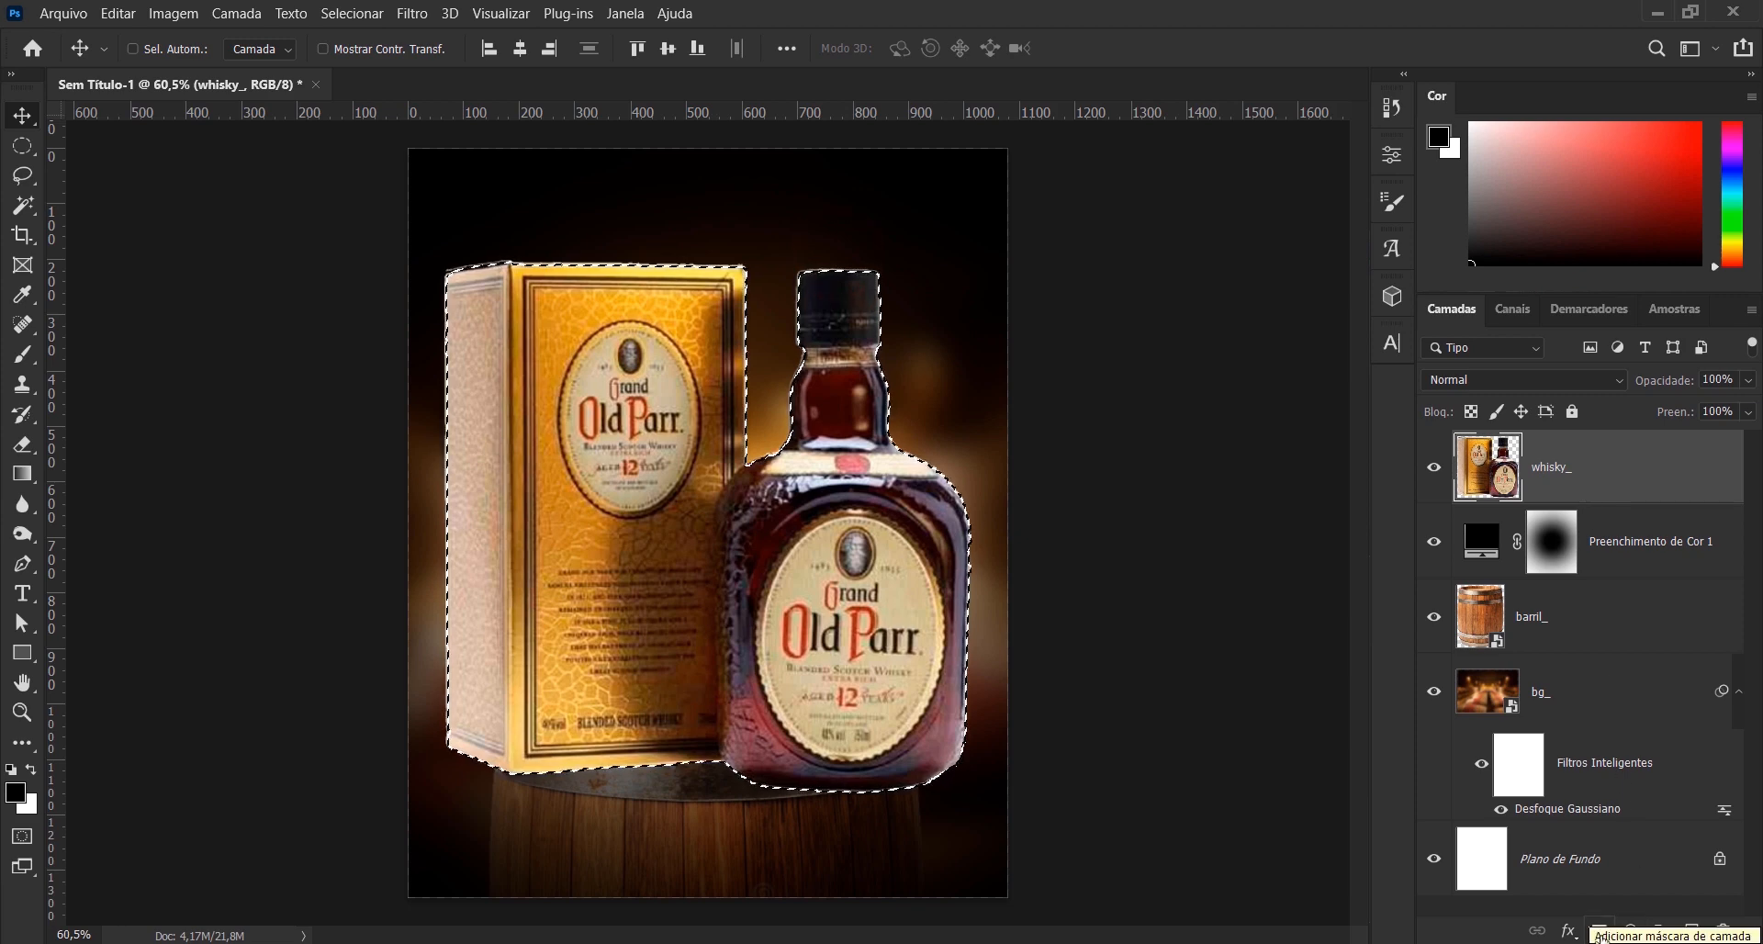
pyautogui.click(1600, 931)
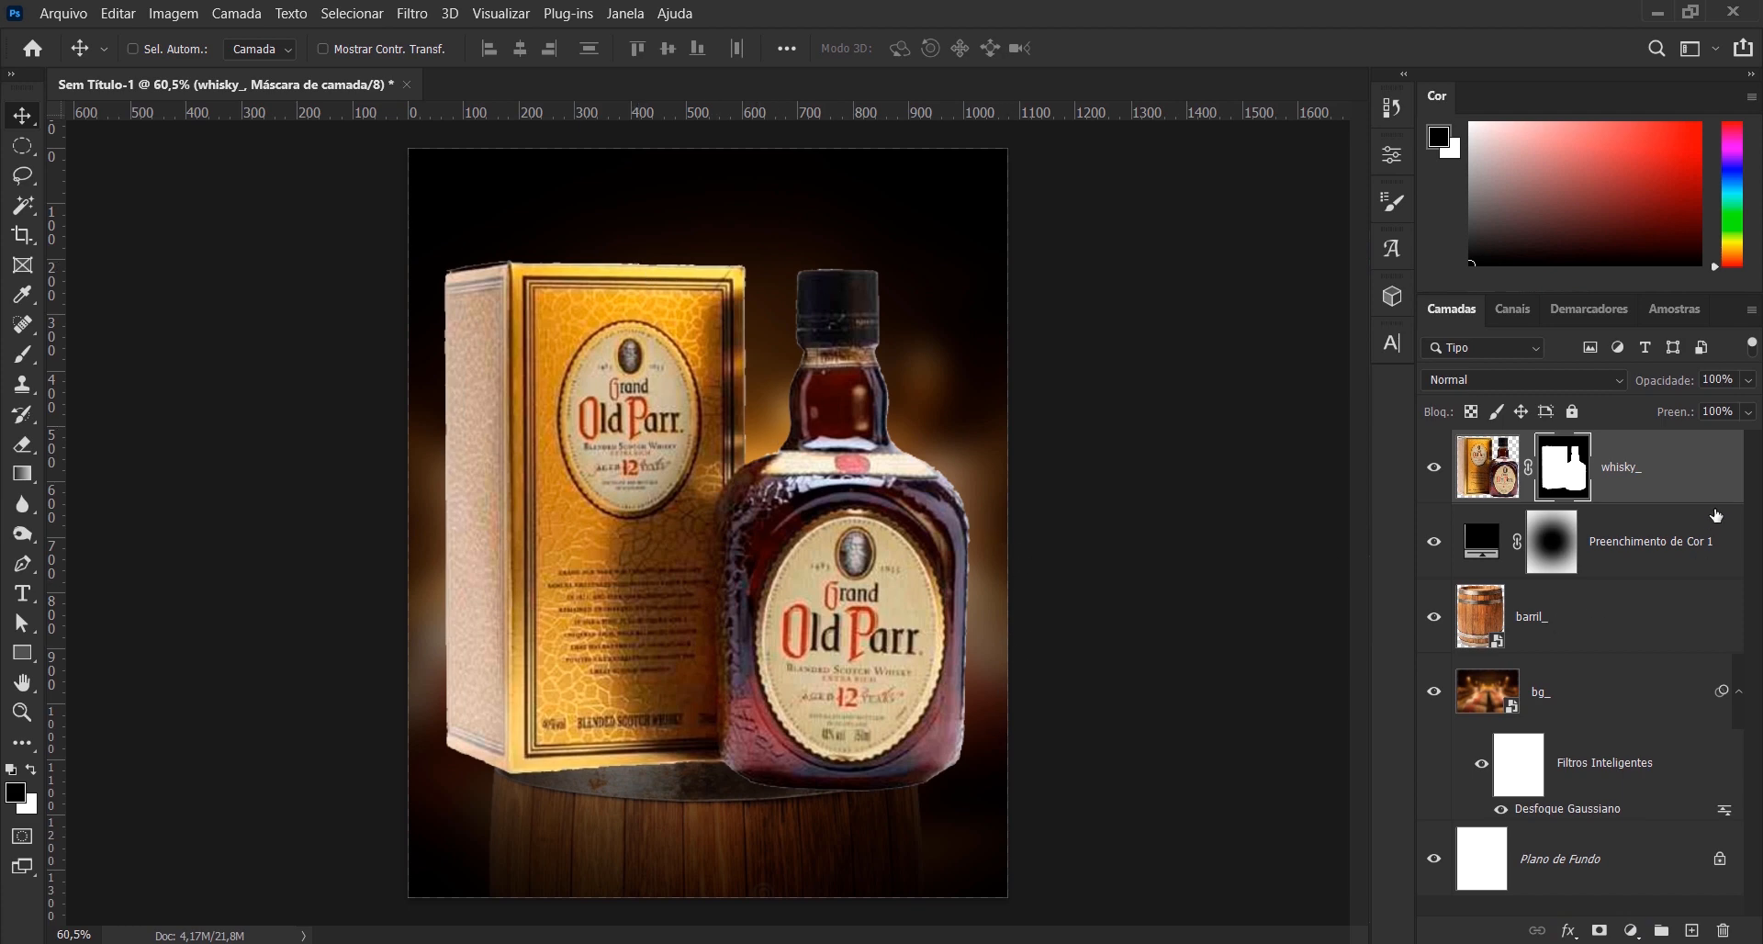
# - Convert the masked whisky_ layer to a smart object, scale it to 50.55%, and stand the box and bottle on the barrel's lid
pyautogui.rightClick(1698, 482)
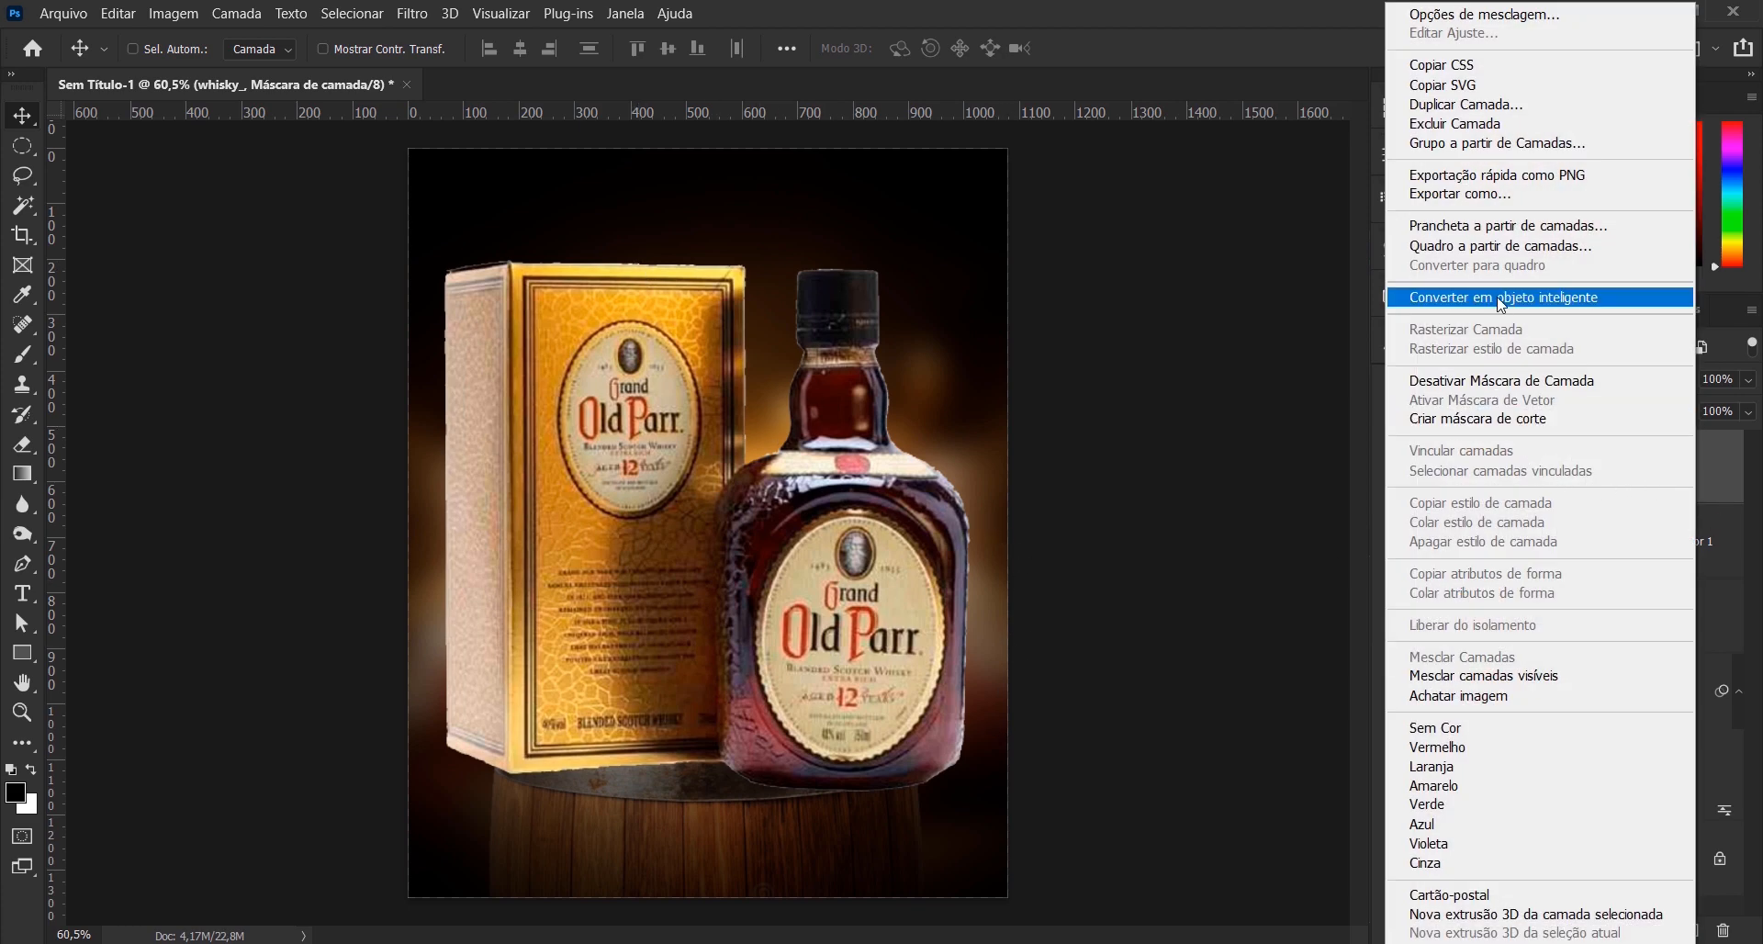
pyautogui.click(1497, 295)
pyautogui.hotkey('ctrl', 't')
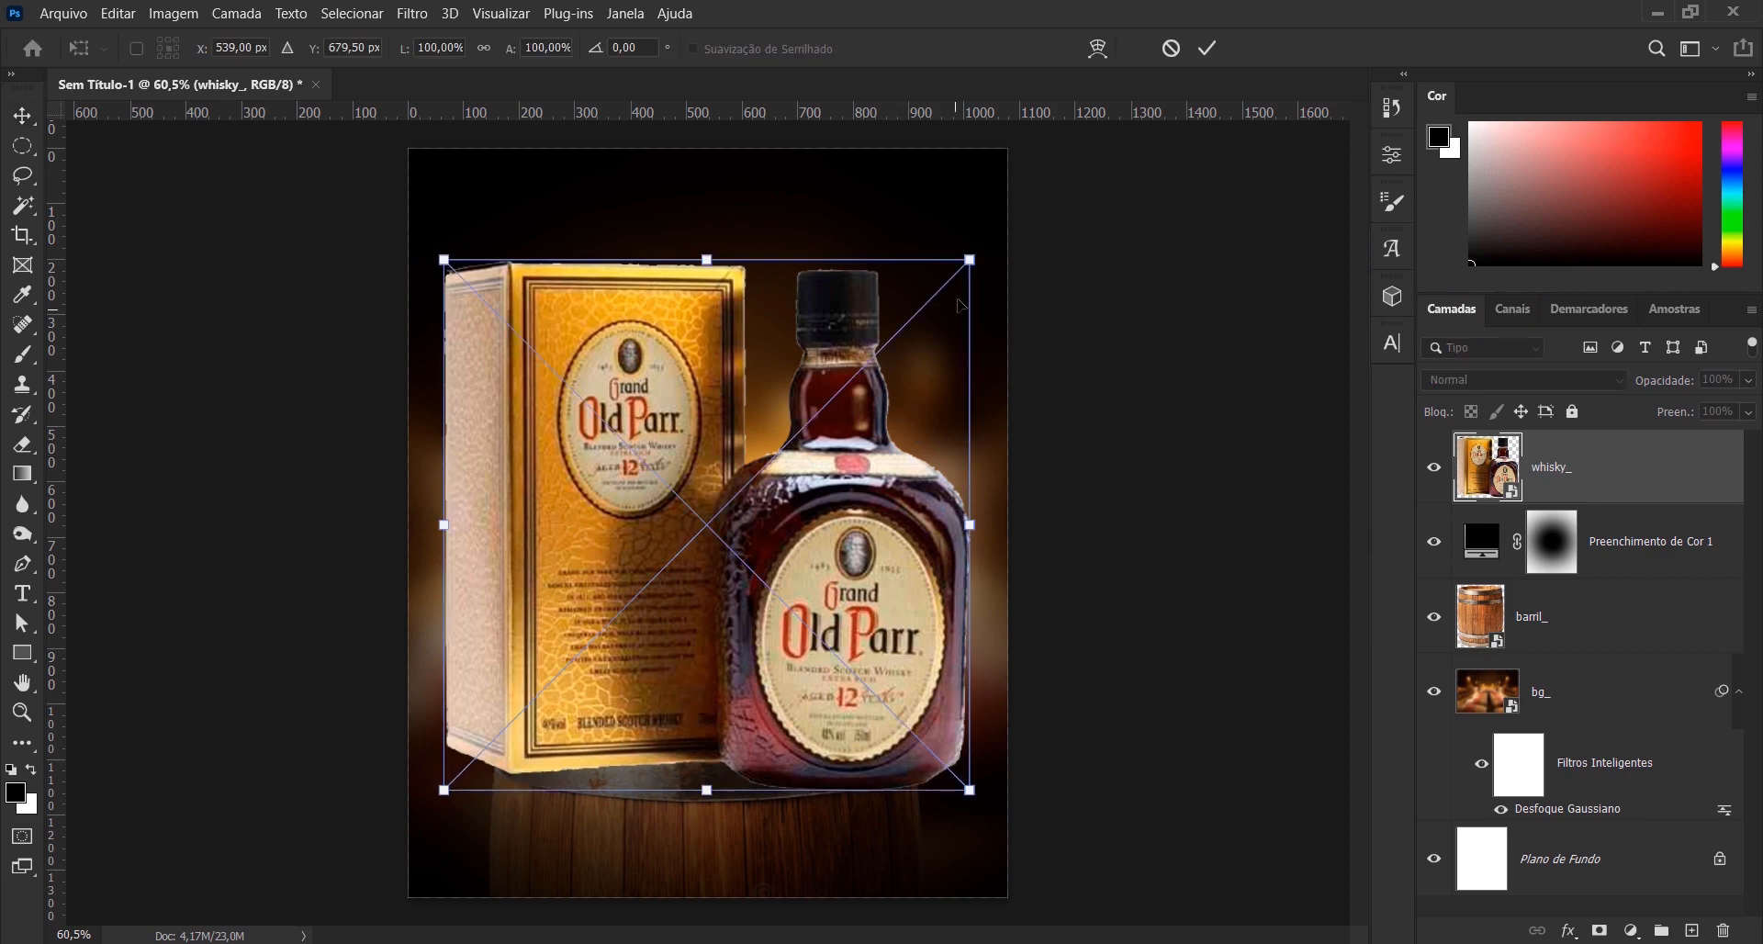
pyautogui.moveTo(969, 259); pyautogui.dragTo(760, 315)
pyautogui.moveTo(723, 554); pyautogui.dragTo(724, 583)
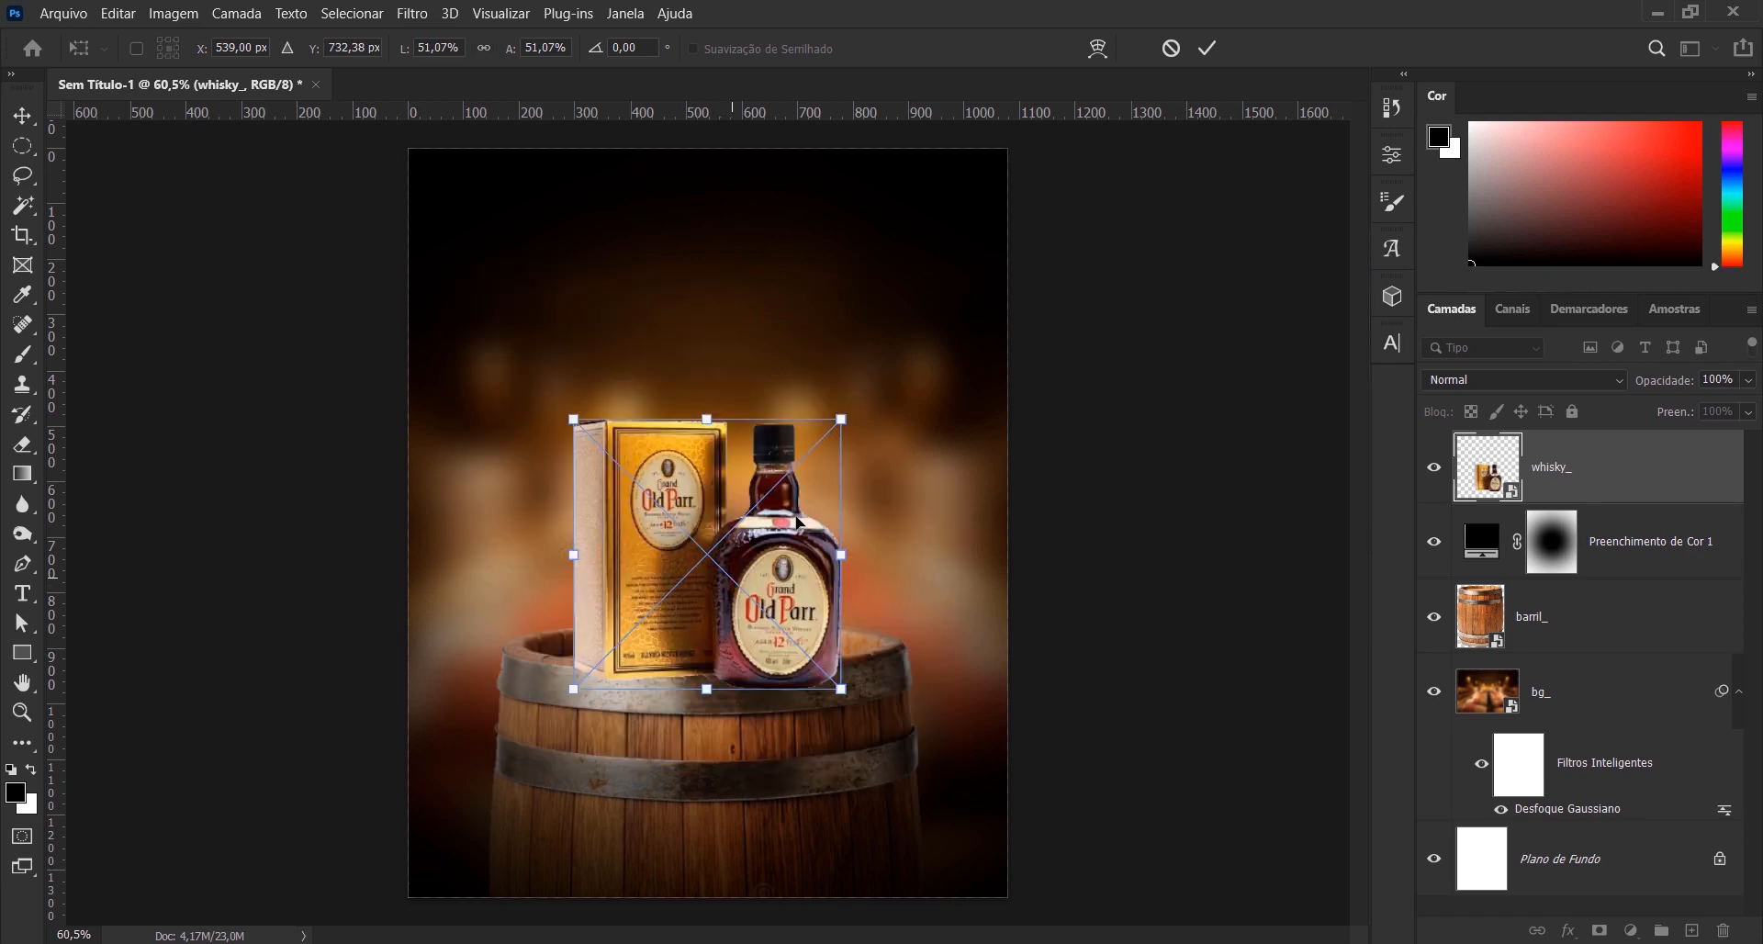
pyautogui.moveTo(846, 419); pyautogui.dragTo(839, 419)
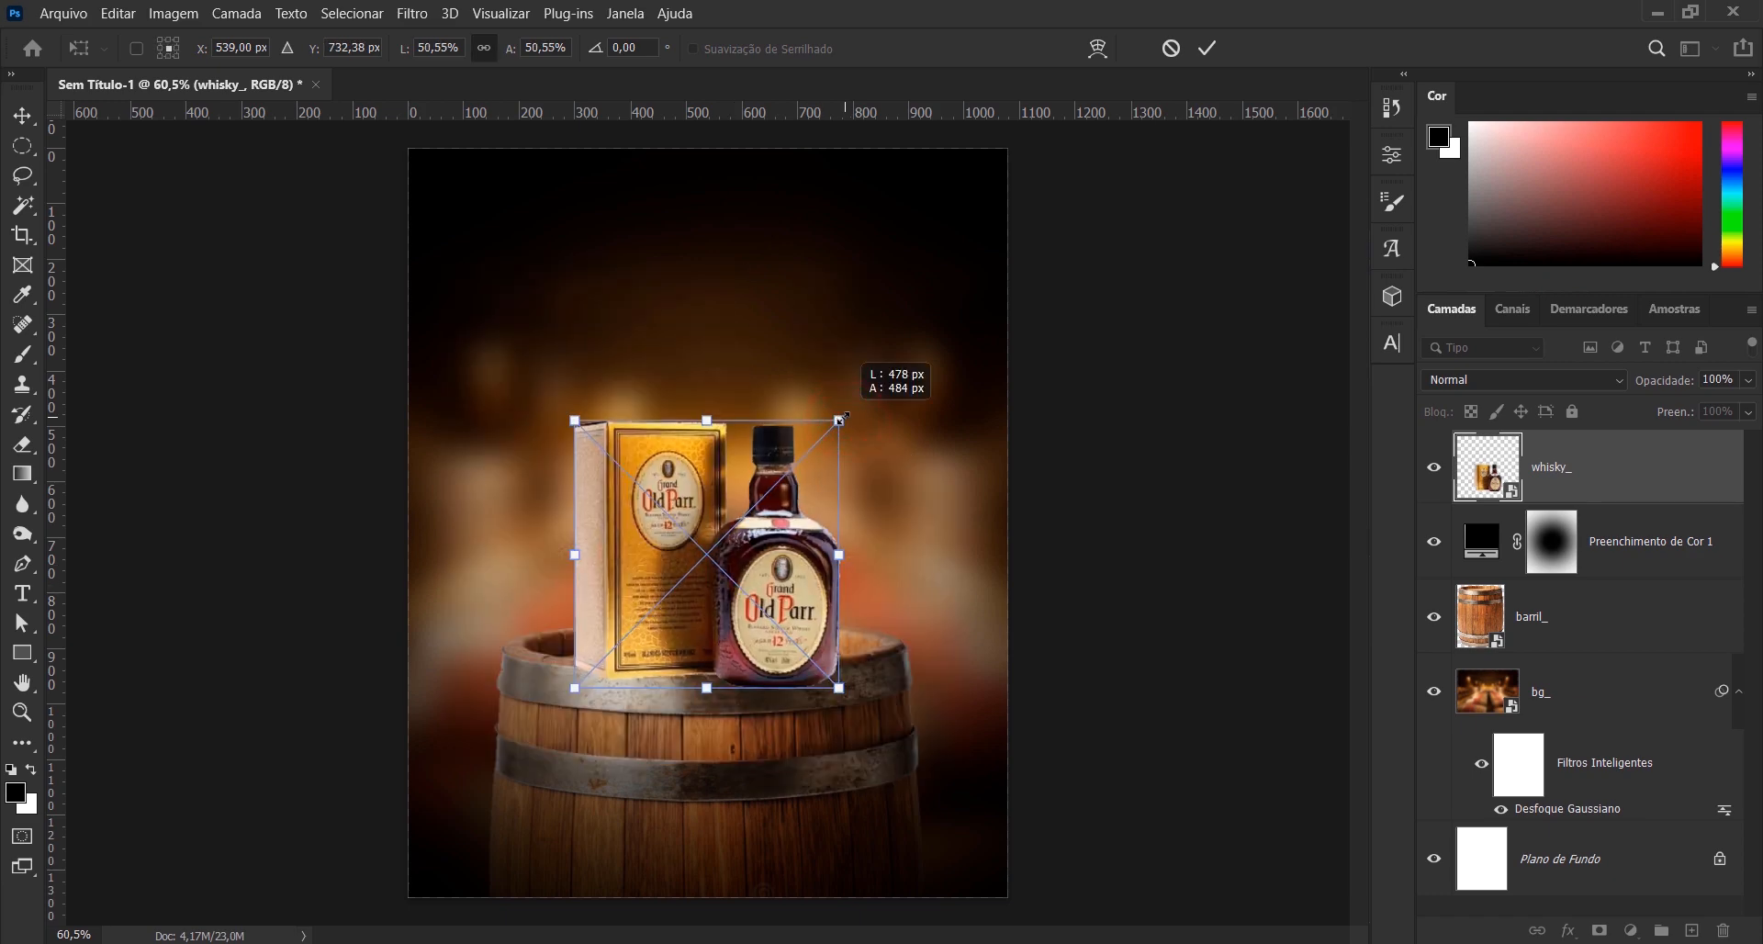
pyautogui.click(1207, 50)
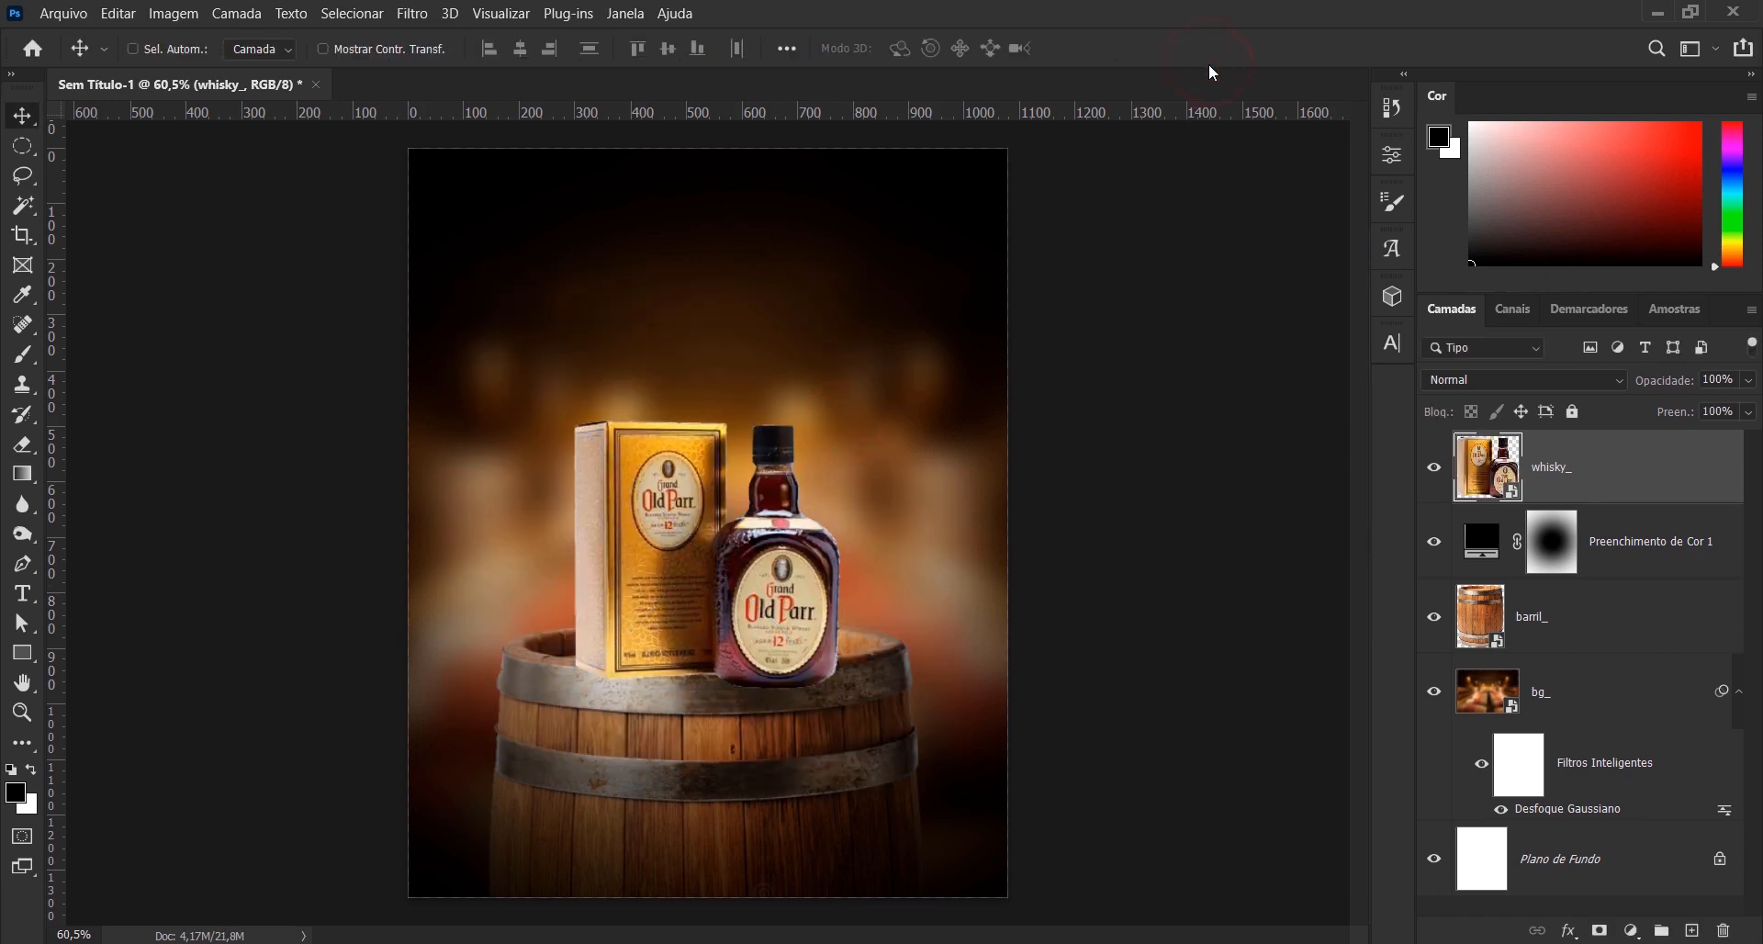
# - Nudge the whisky box and bottle slightly right and a few pixels down so they rest on the barrel's lid
pyautogui.press('Right')
pyautogui.press('Down')
pyautogui.press('Down')
pyautogui.press('Right')
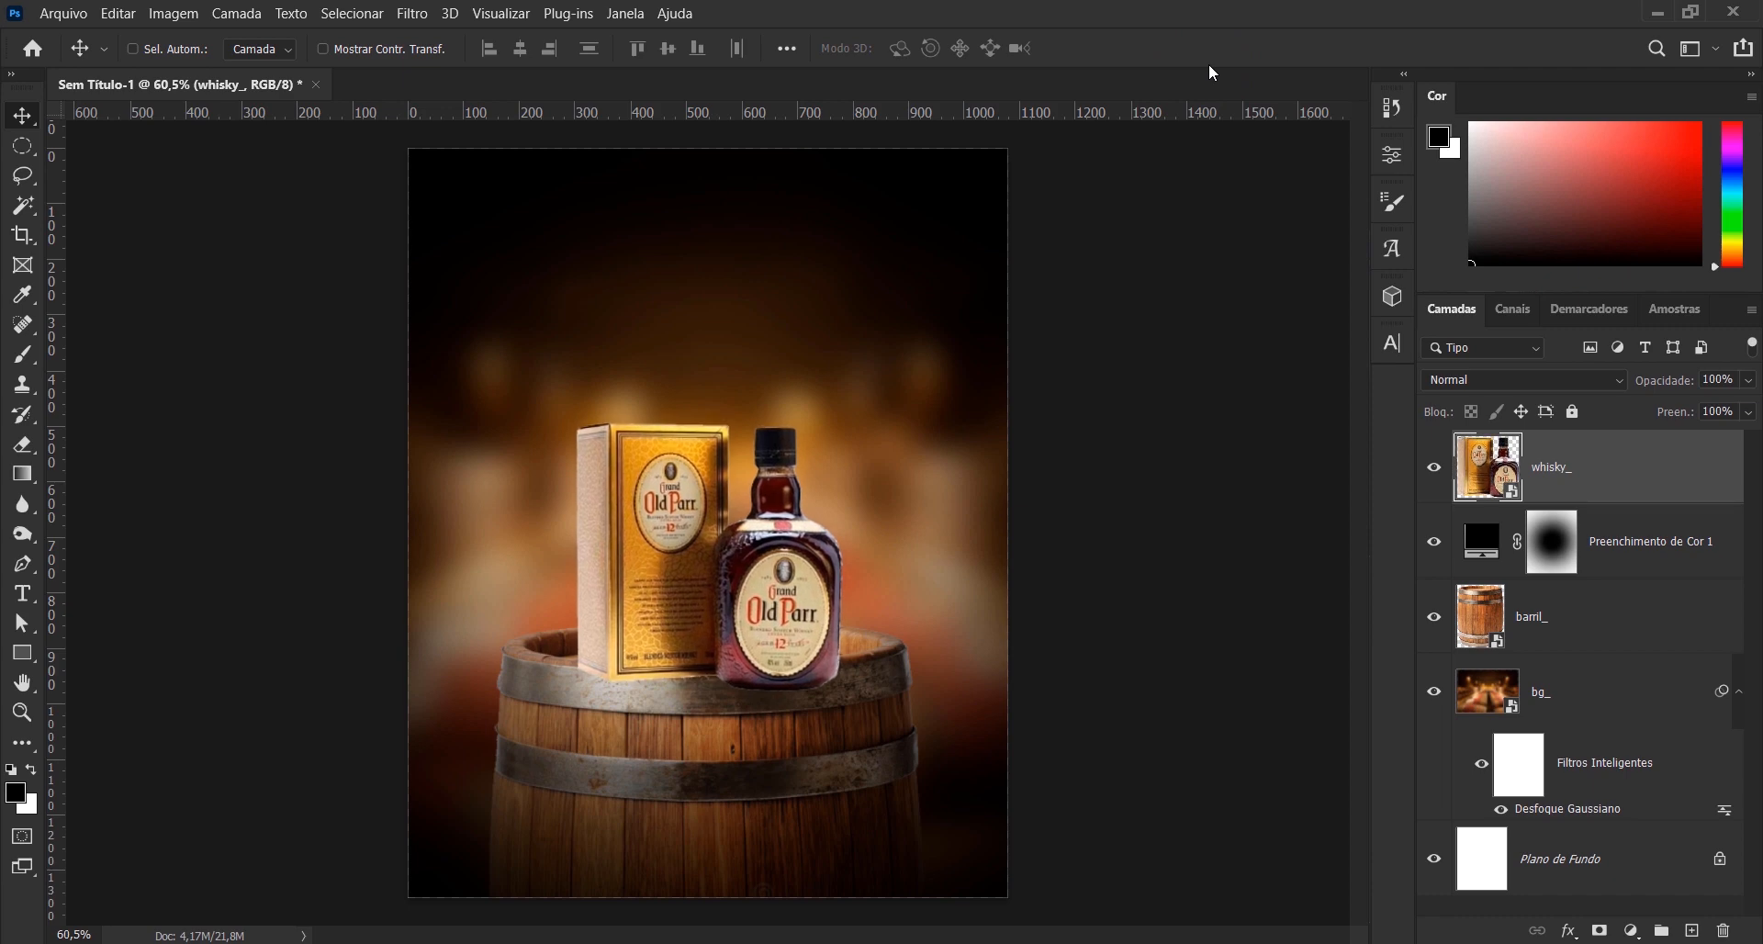
pyautogui.press('Down')
pyautogui.press('Down')
pyautogui.press('Down')
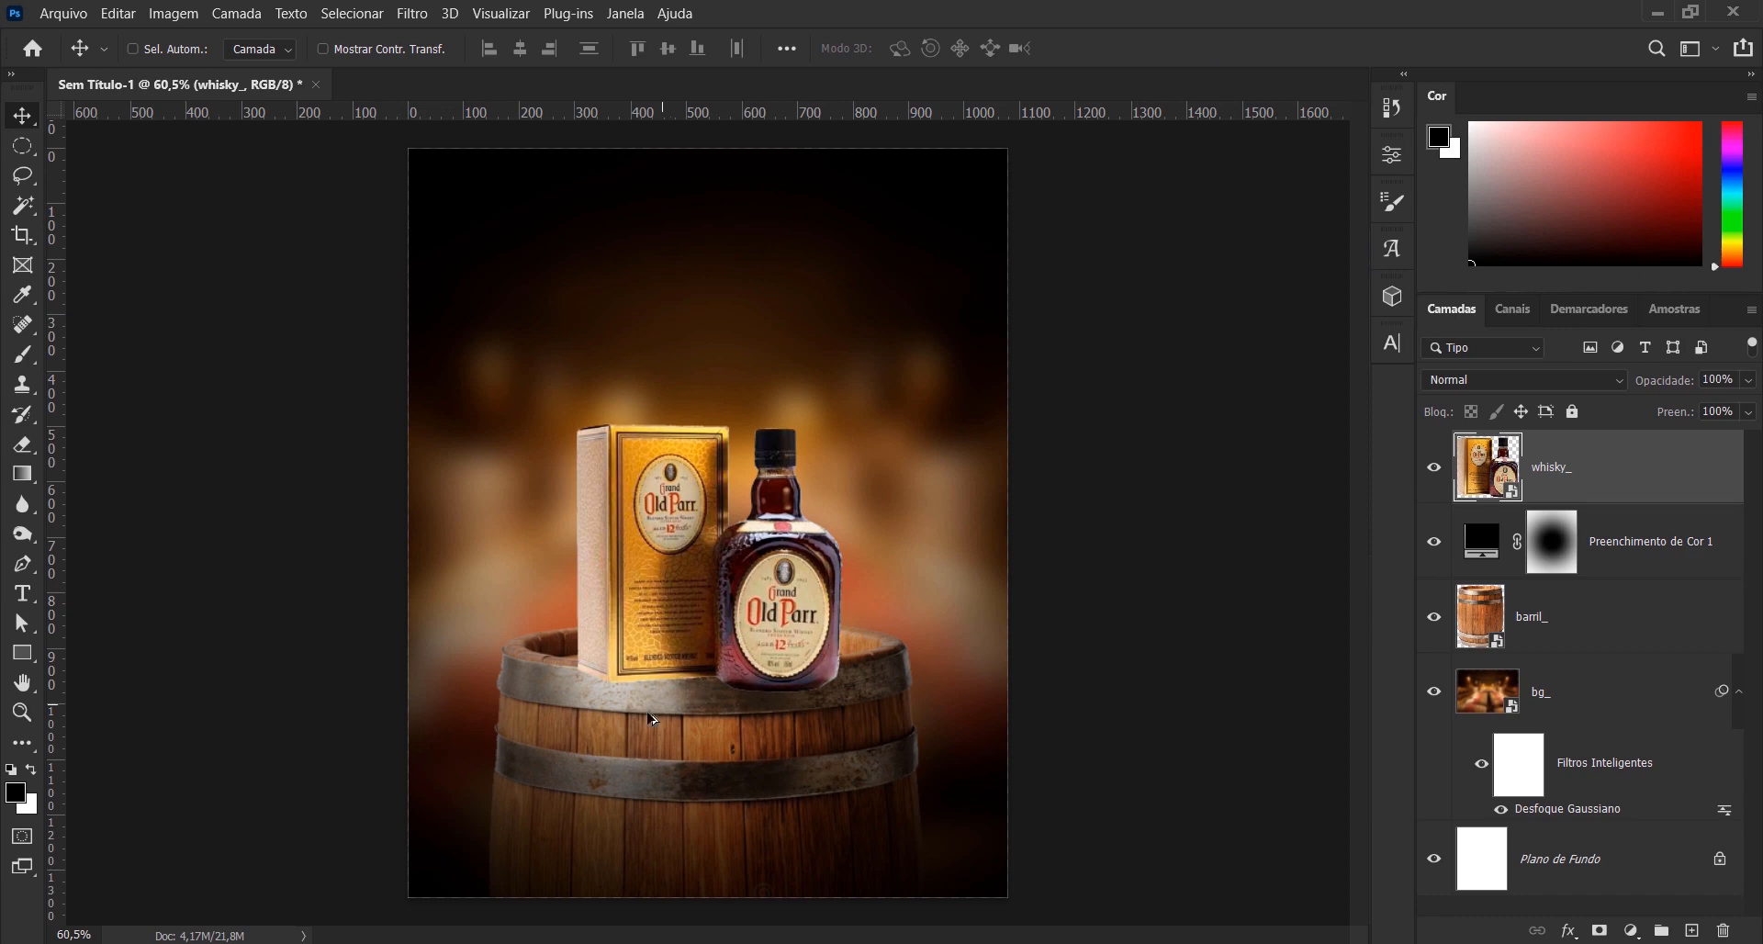
pyautogui.scroll(4, 653, 719)
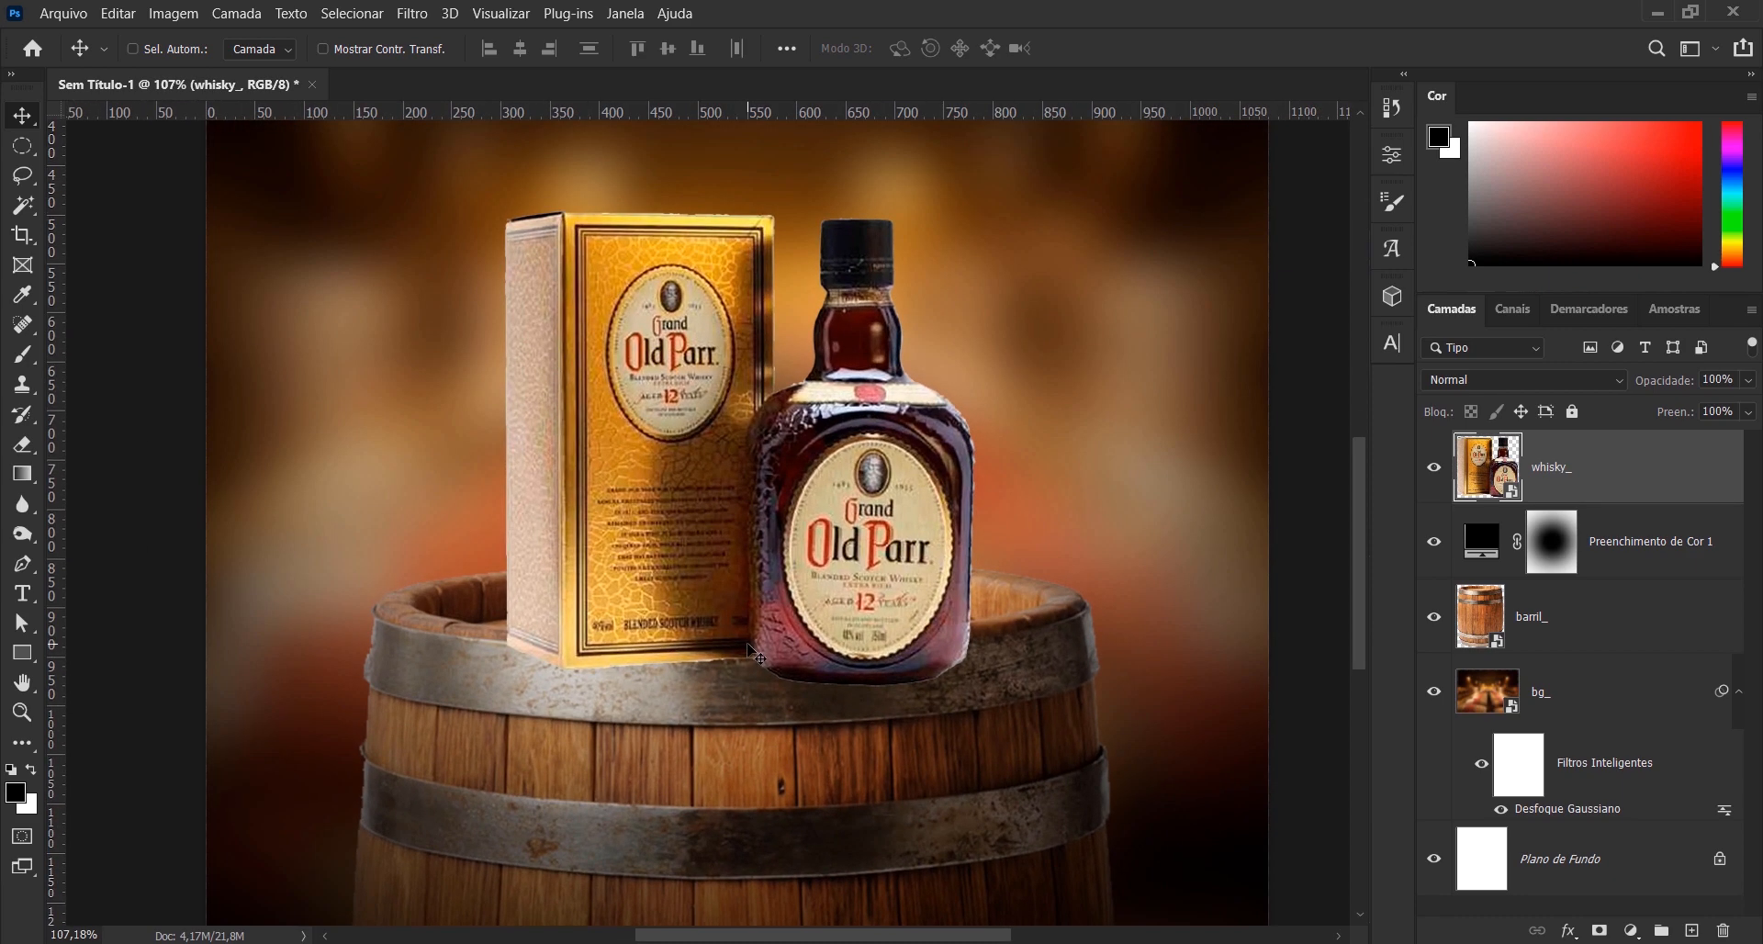
# - Nudge the whisky box and bottle slightly lower on the barrel's lid
pyautogui.press('Down')
pyautogui.press('Down')
pyautogui.press('Down')
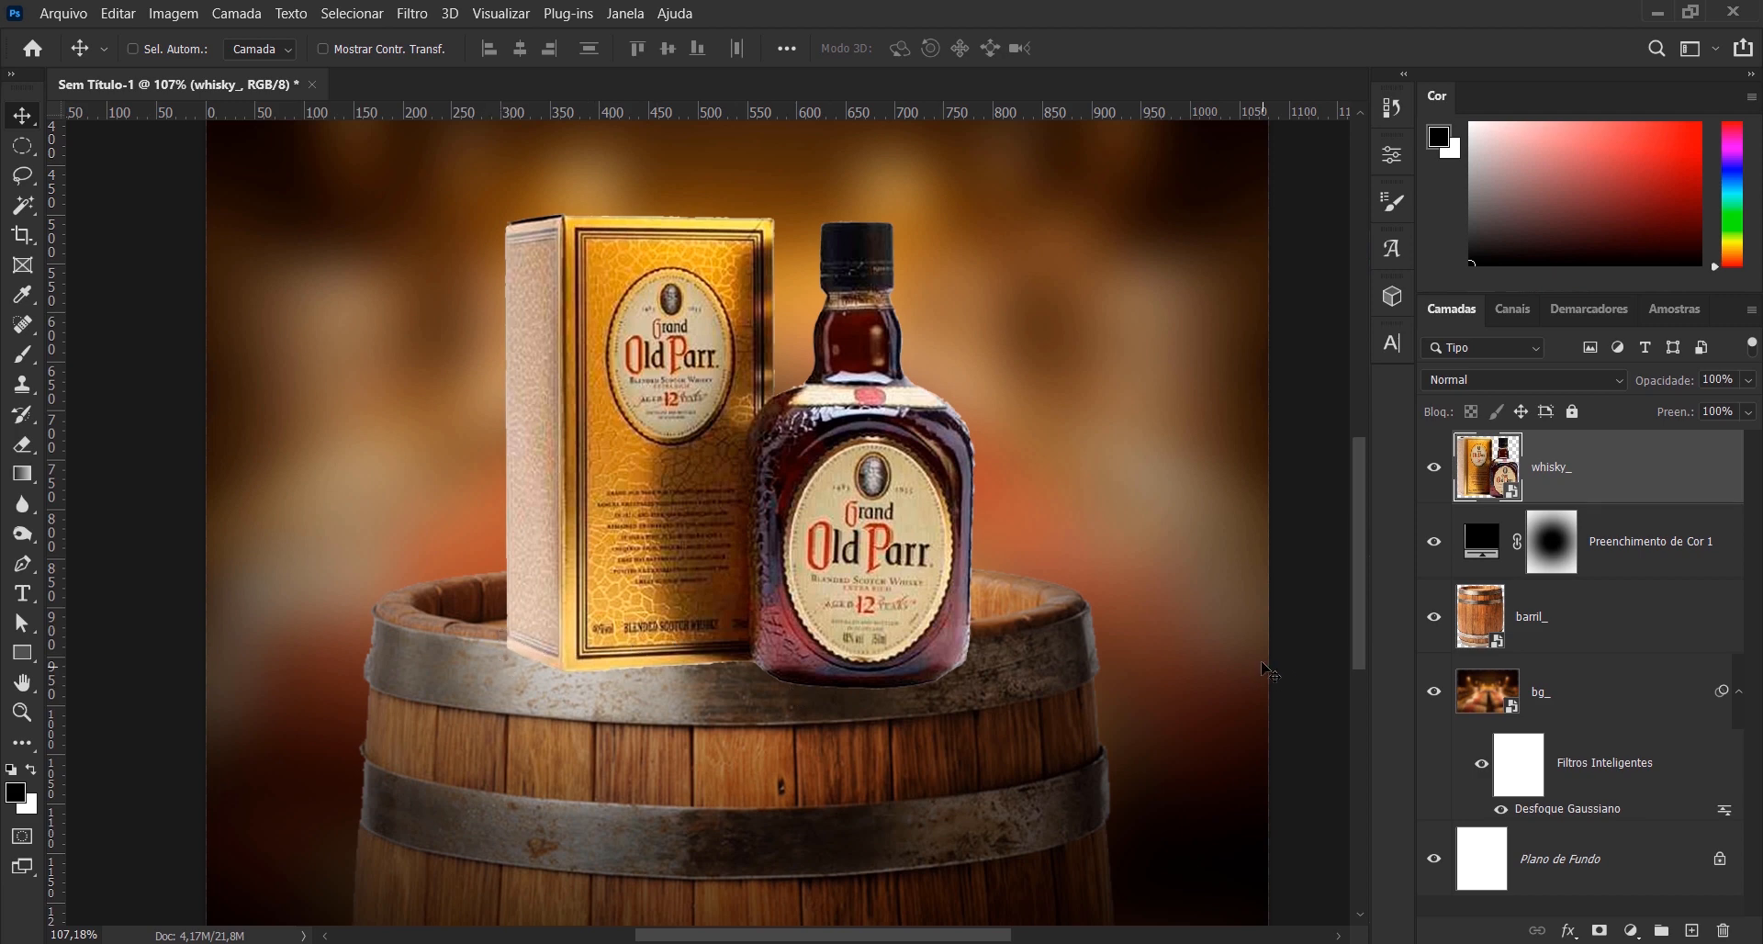
# - Add a layer mask to the whisky_ layer and lower the layer's opacity to 34%
pyautogui.click(1599, 930)
pyautogui.click(1487, 450)
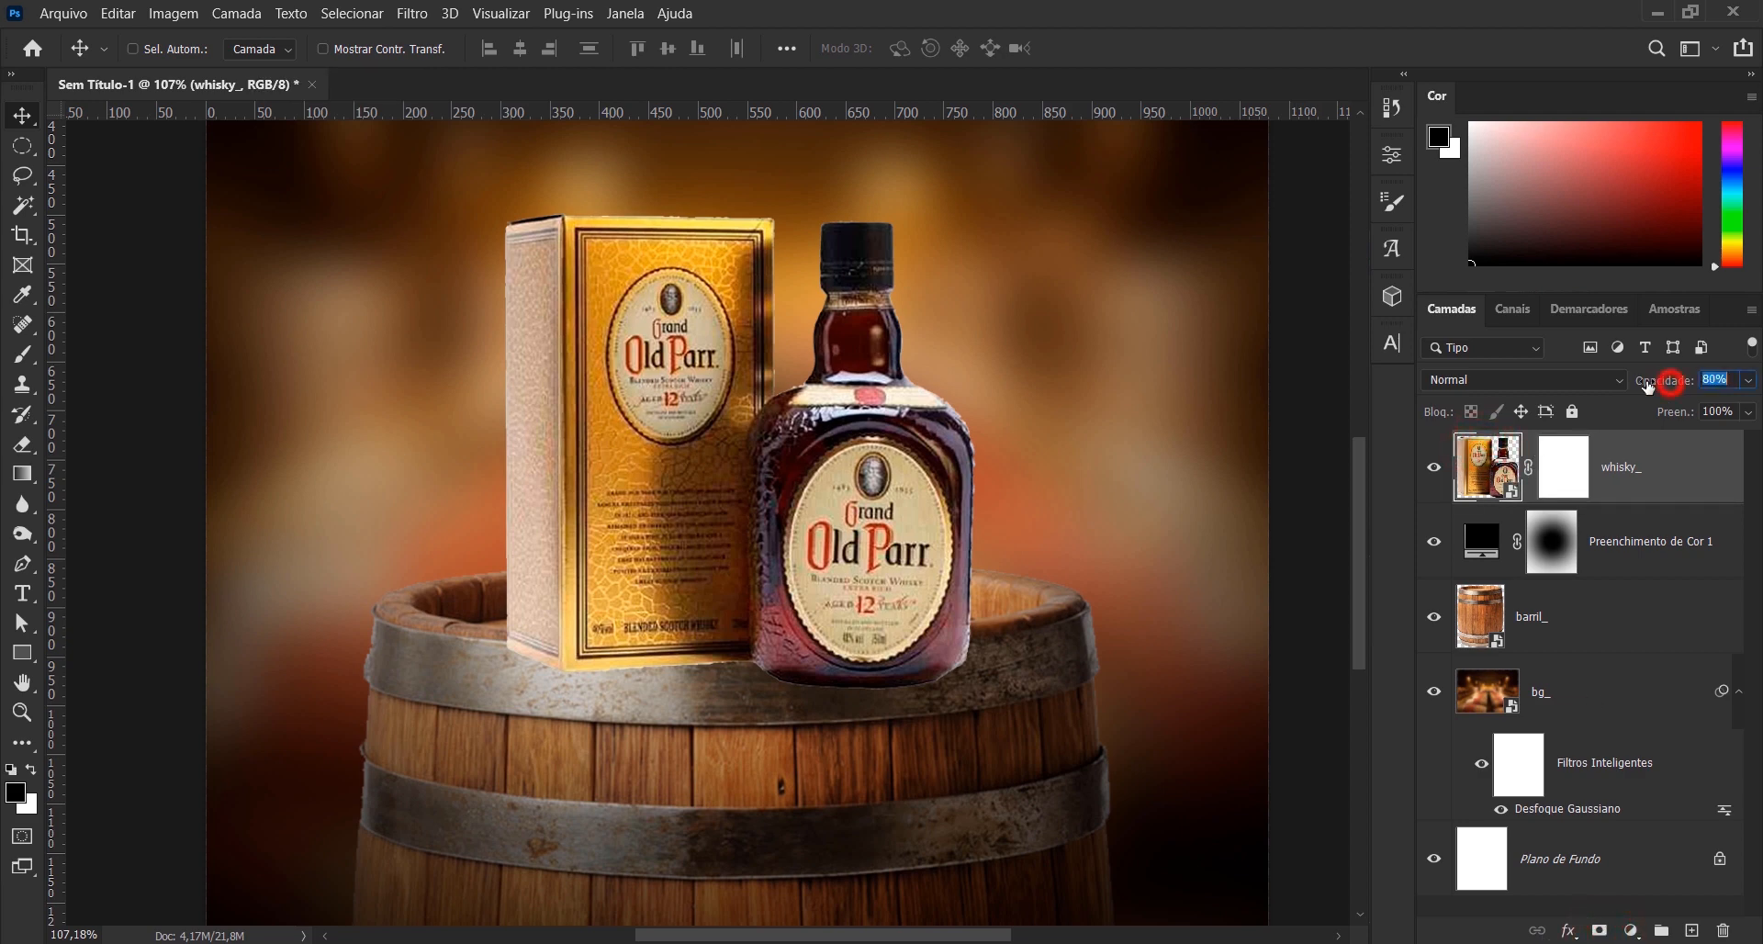
pyautogui.moveTo(1665, 381); pyautogui.dragTo(1666, 382)
pyautogui.scroll(3, 781, 677)
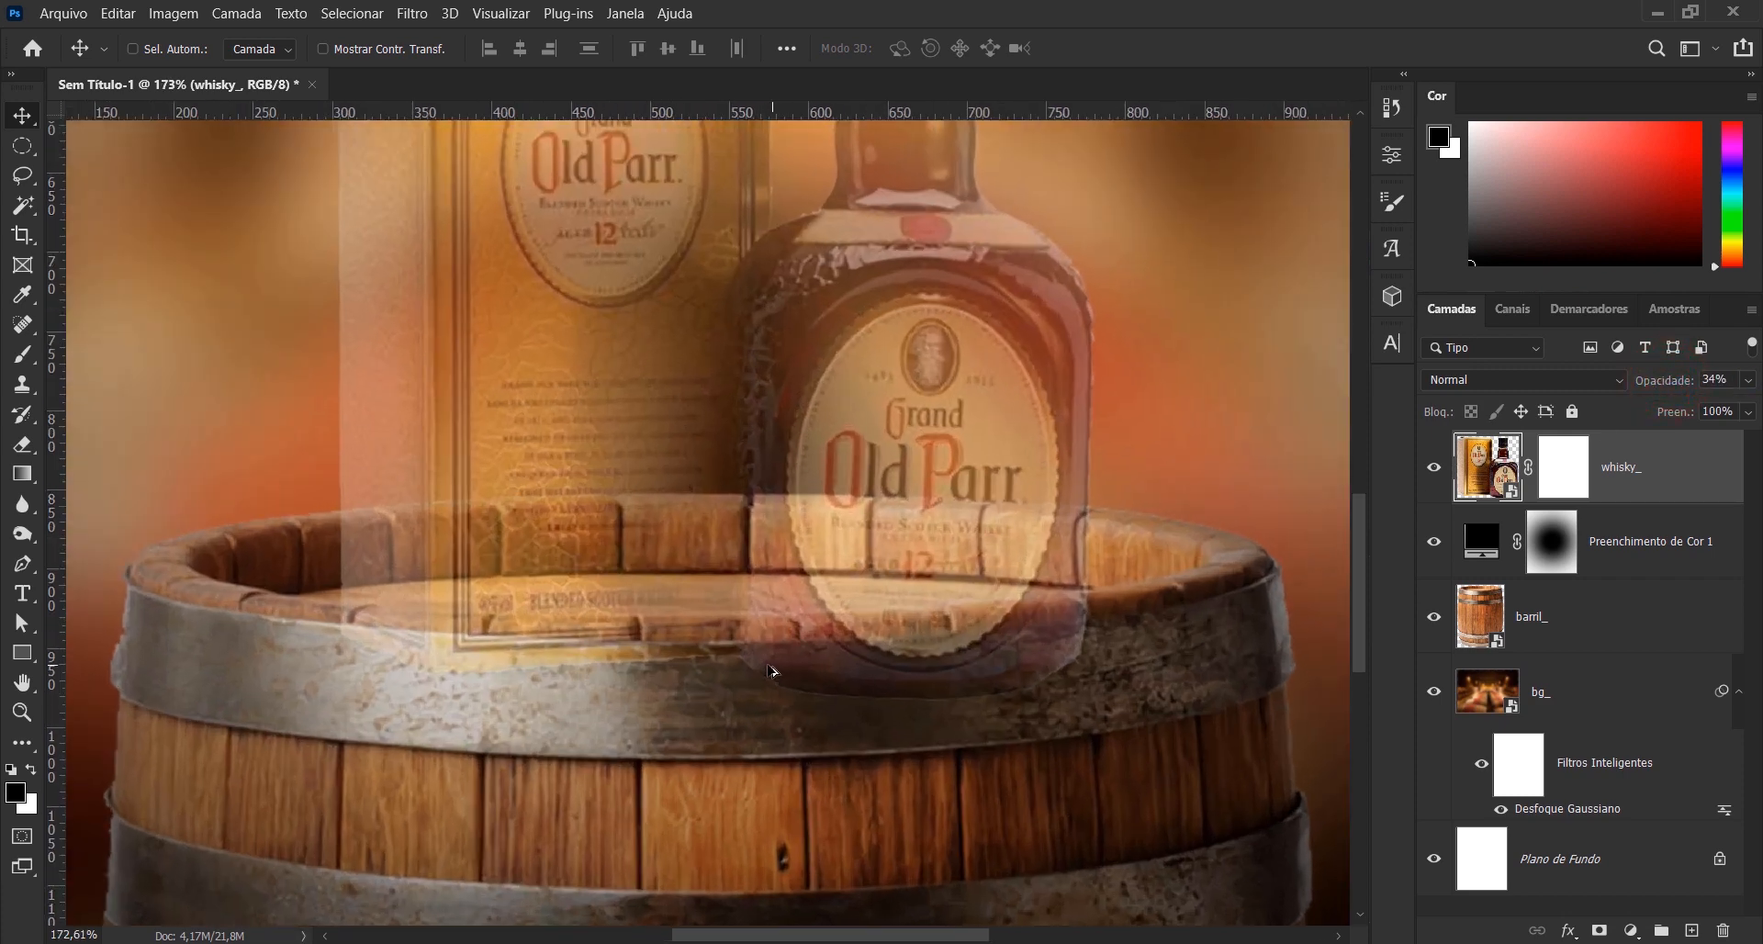
pyautogui.scroll(2, 771, 670)
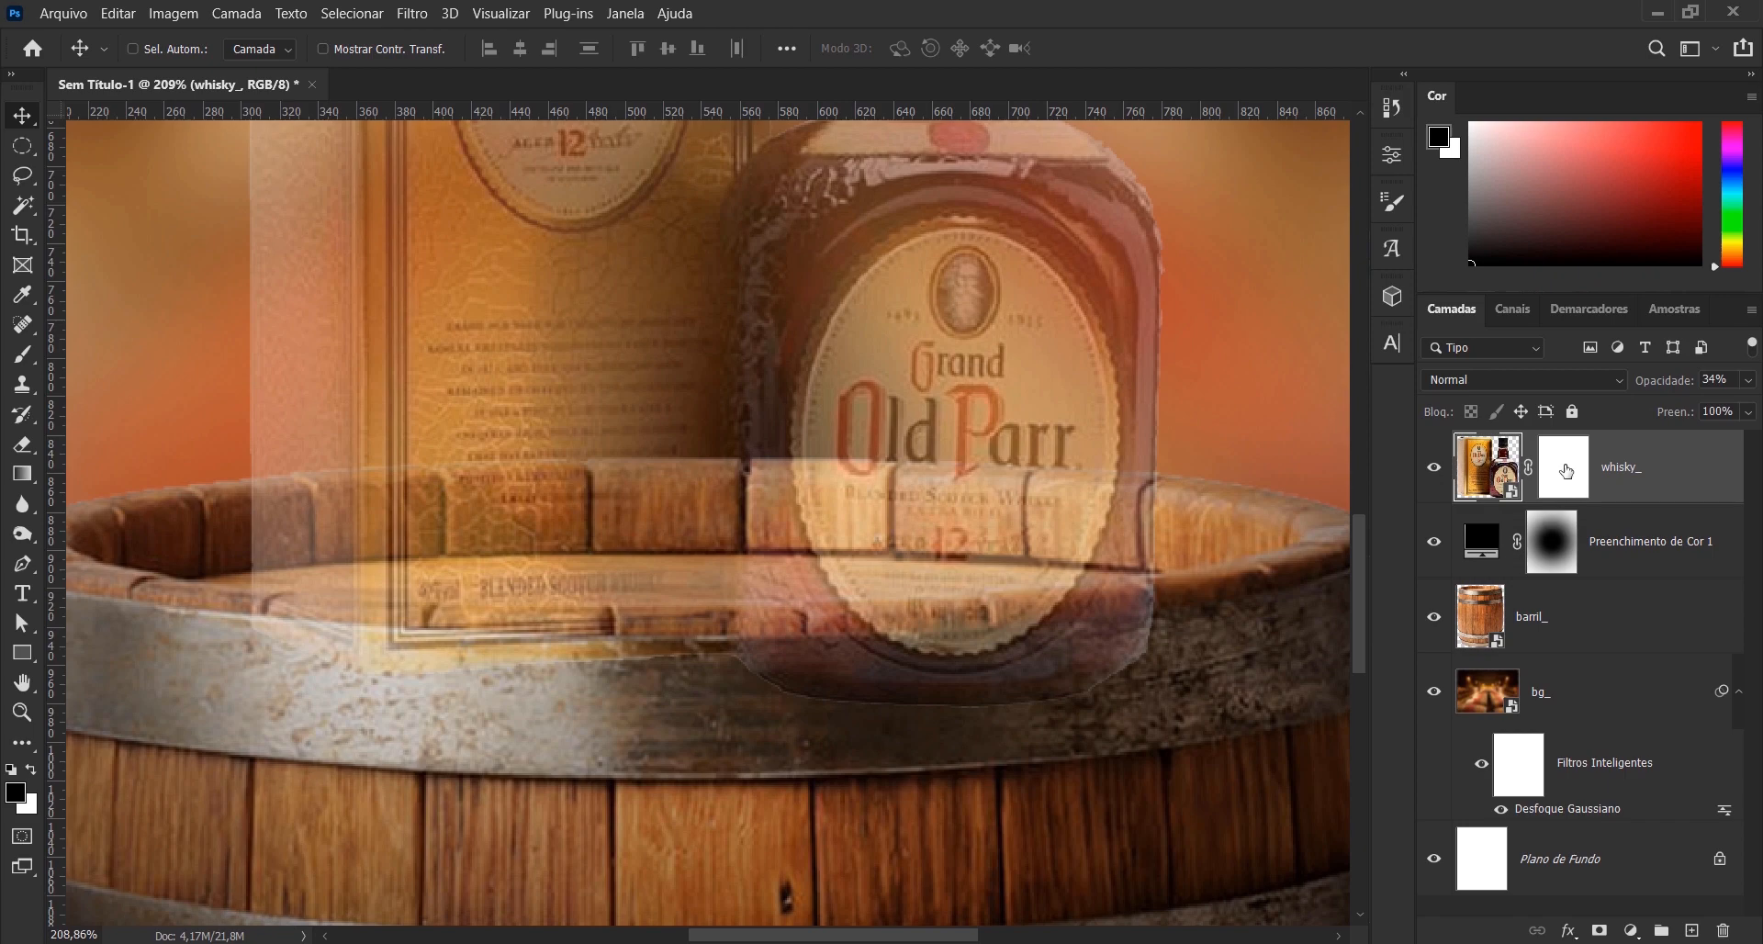
# - With the whisky_ mask active, draw a closed Pen path along the barrel's front inner rim and around the bases of the box and bottle
pyautogui.click(1567, 470)
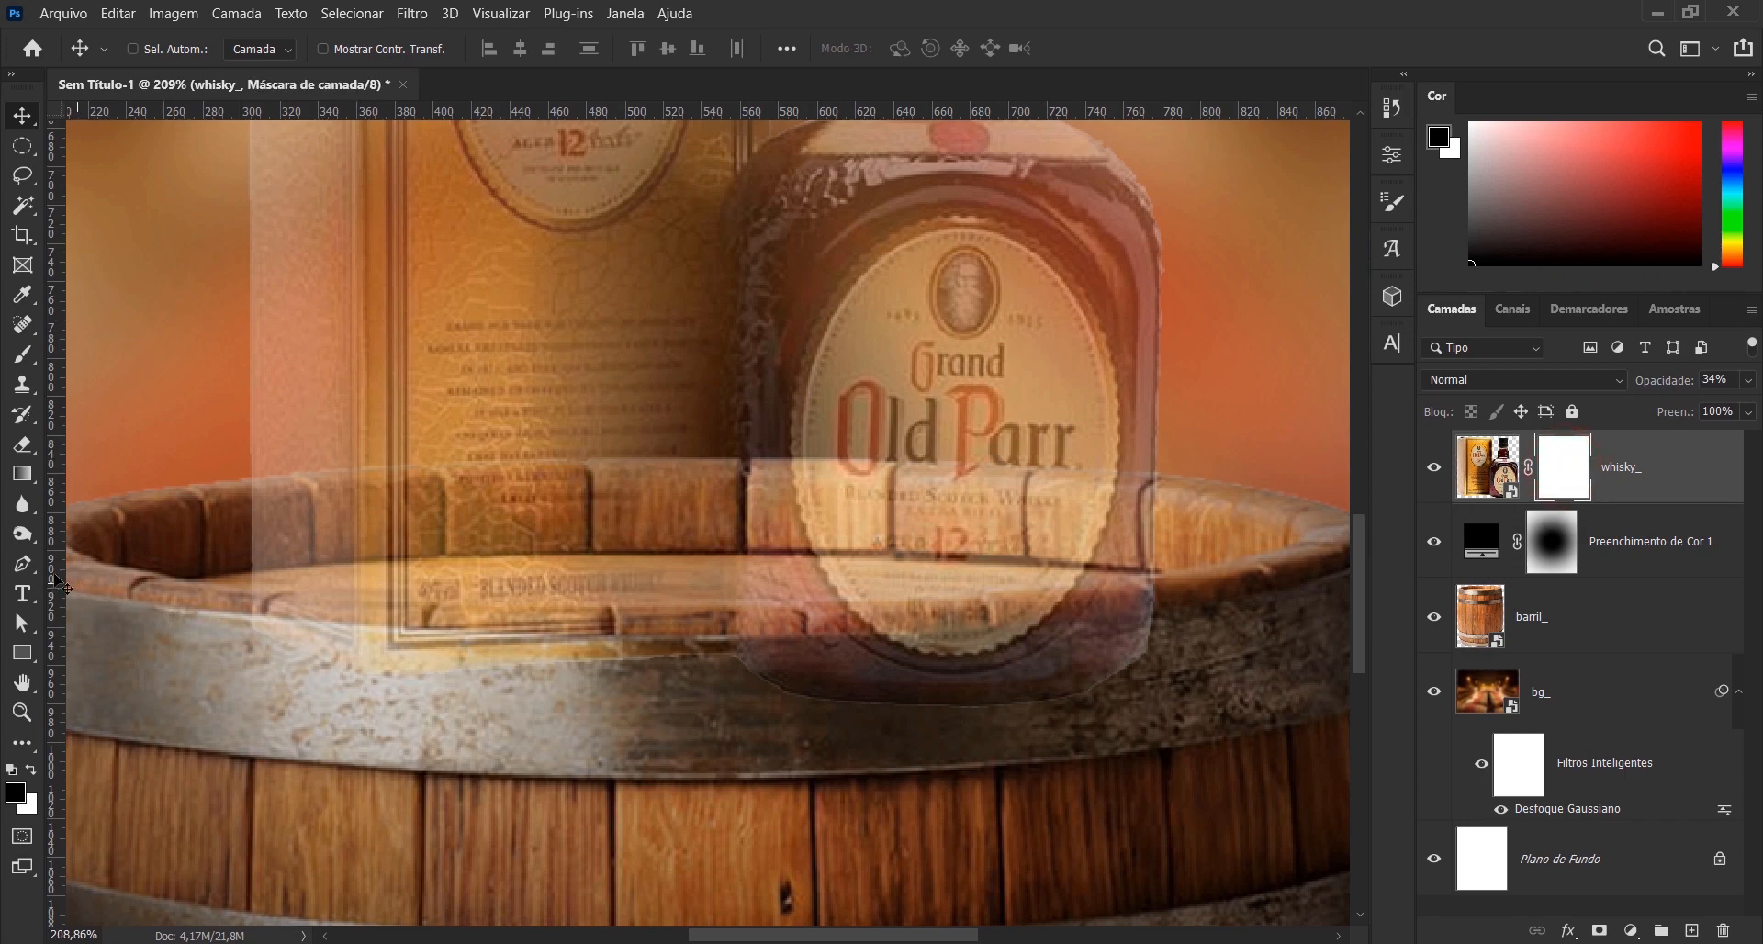
pyautogui.click(22, 563)
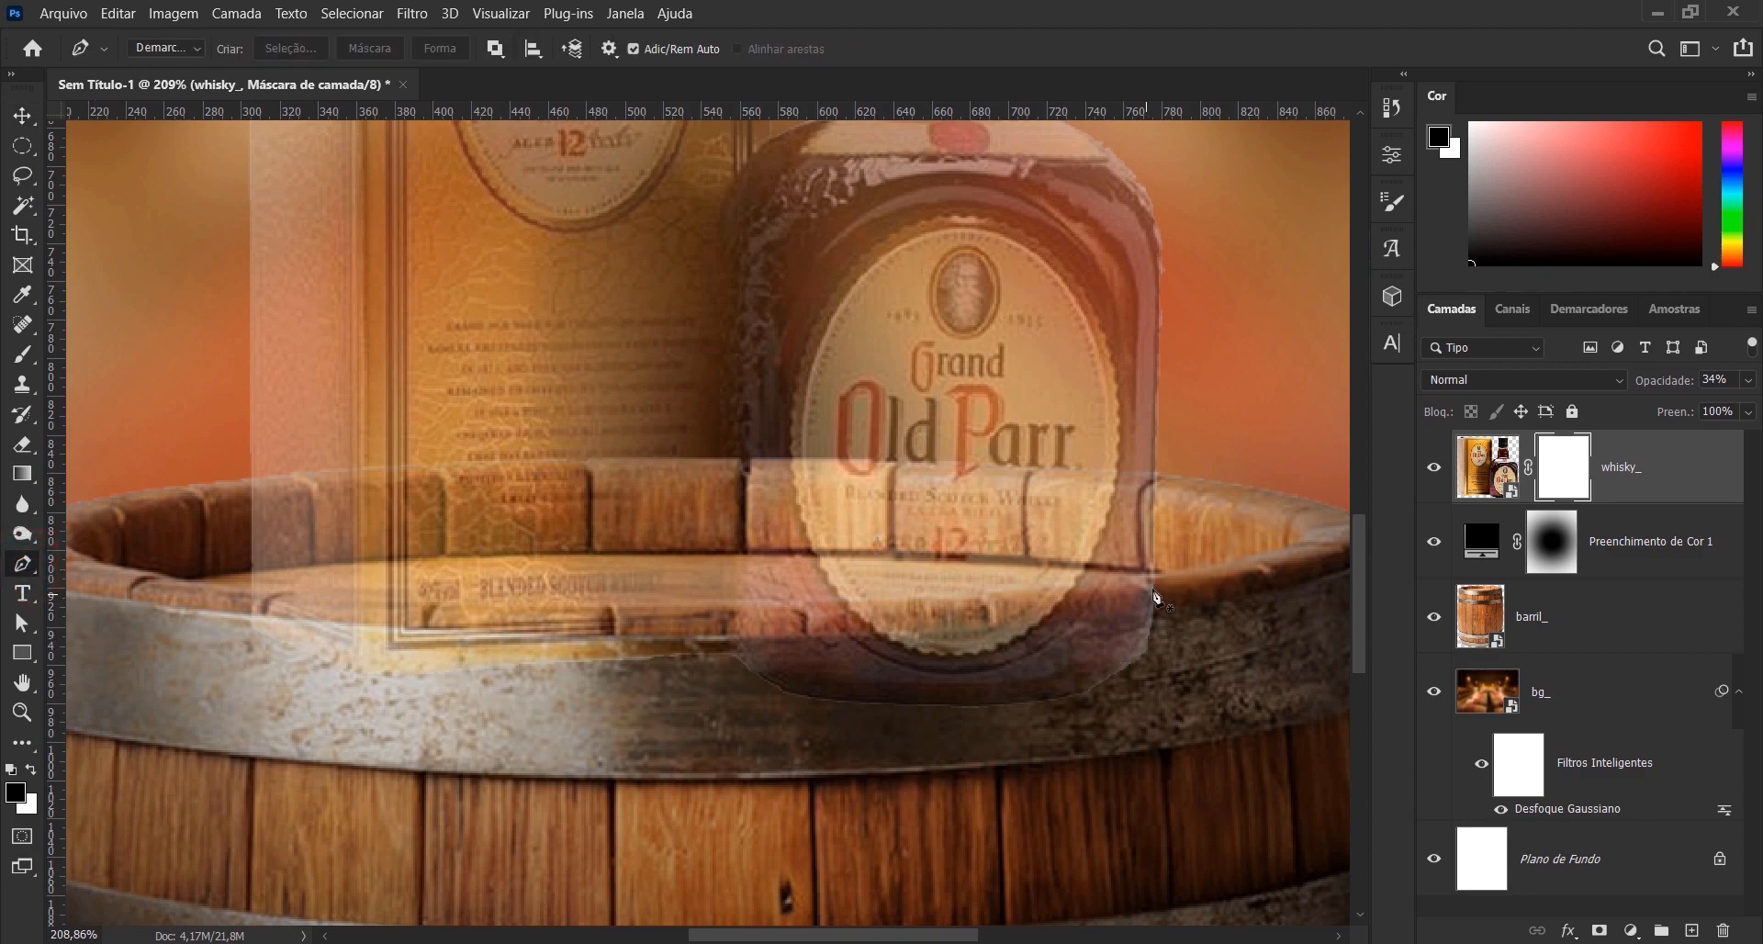
pyautogui.click(1151, 579)
pyautogui.click(985, 595)
pyautogui.click(786, 600)
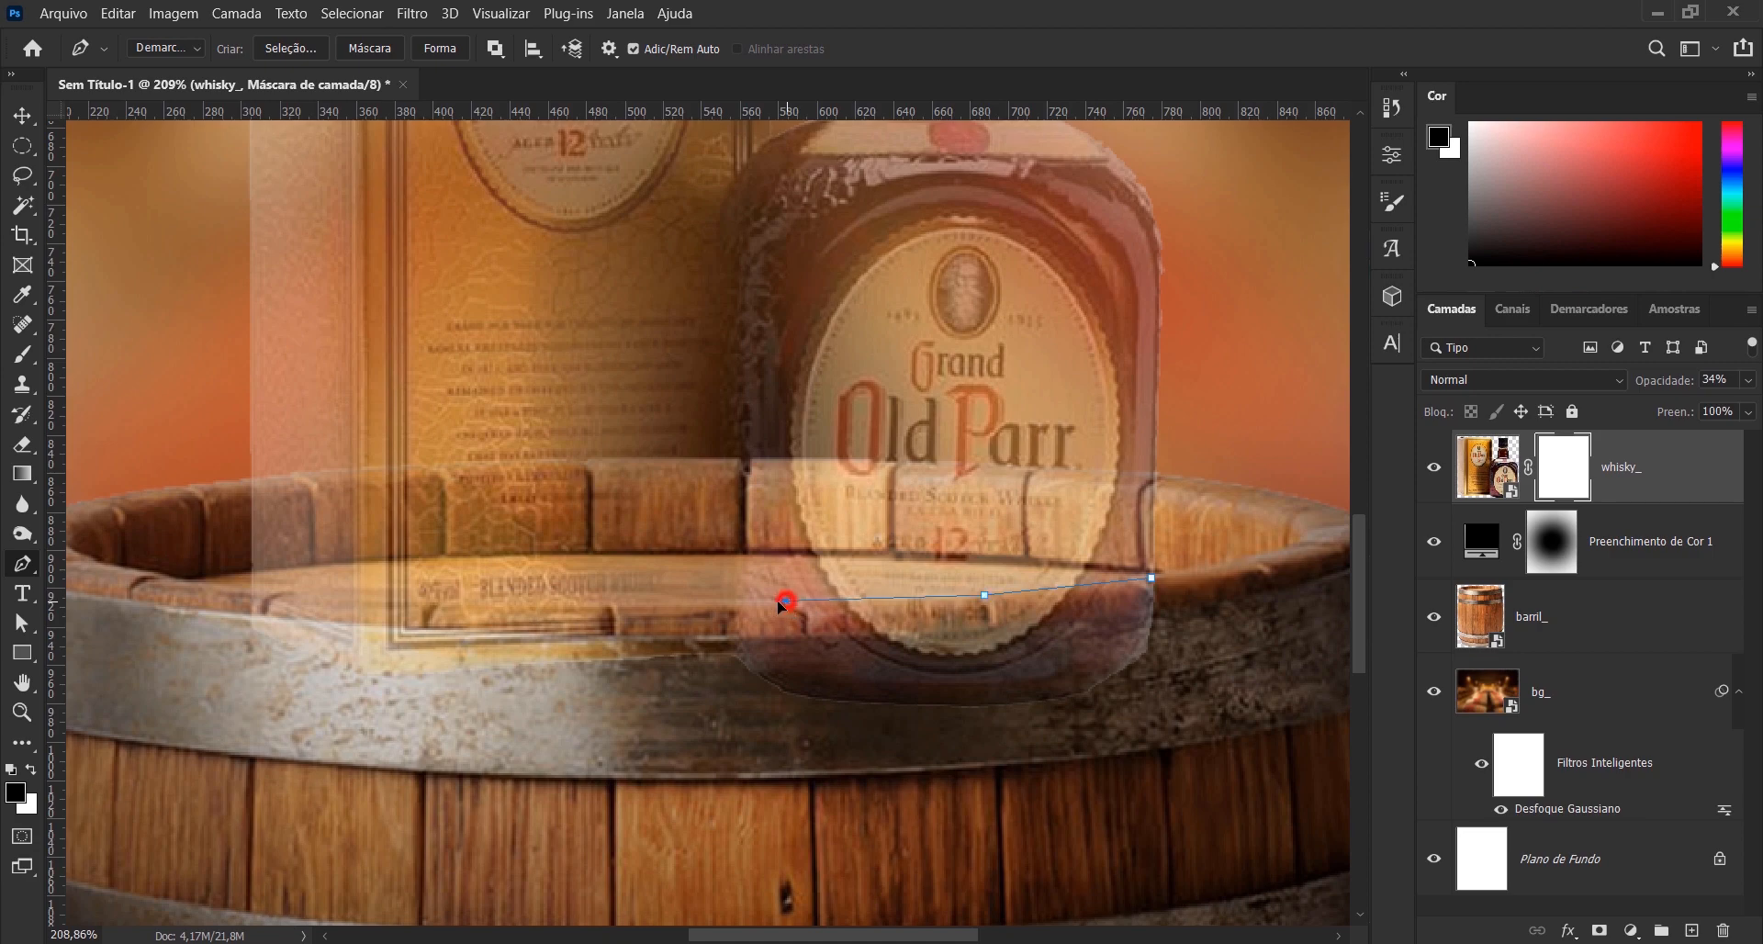
pyautogui.click(474, 601)
pyautogui.moveTo(430, 602); pyautogui.dragTo(425, 602)
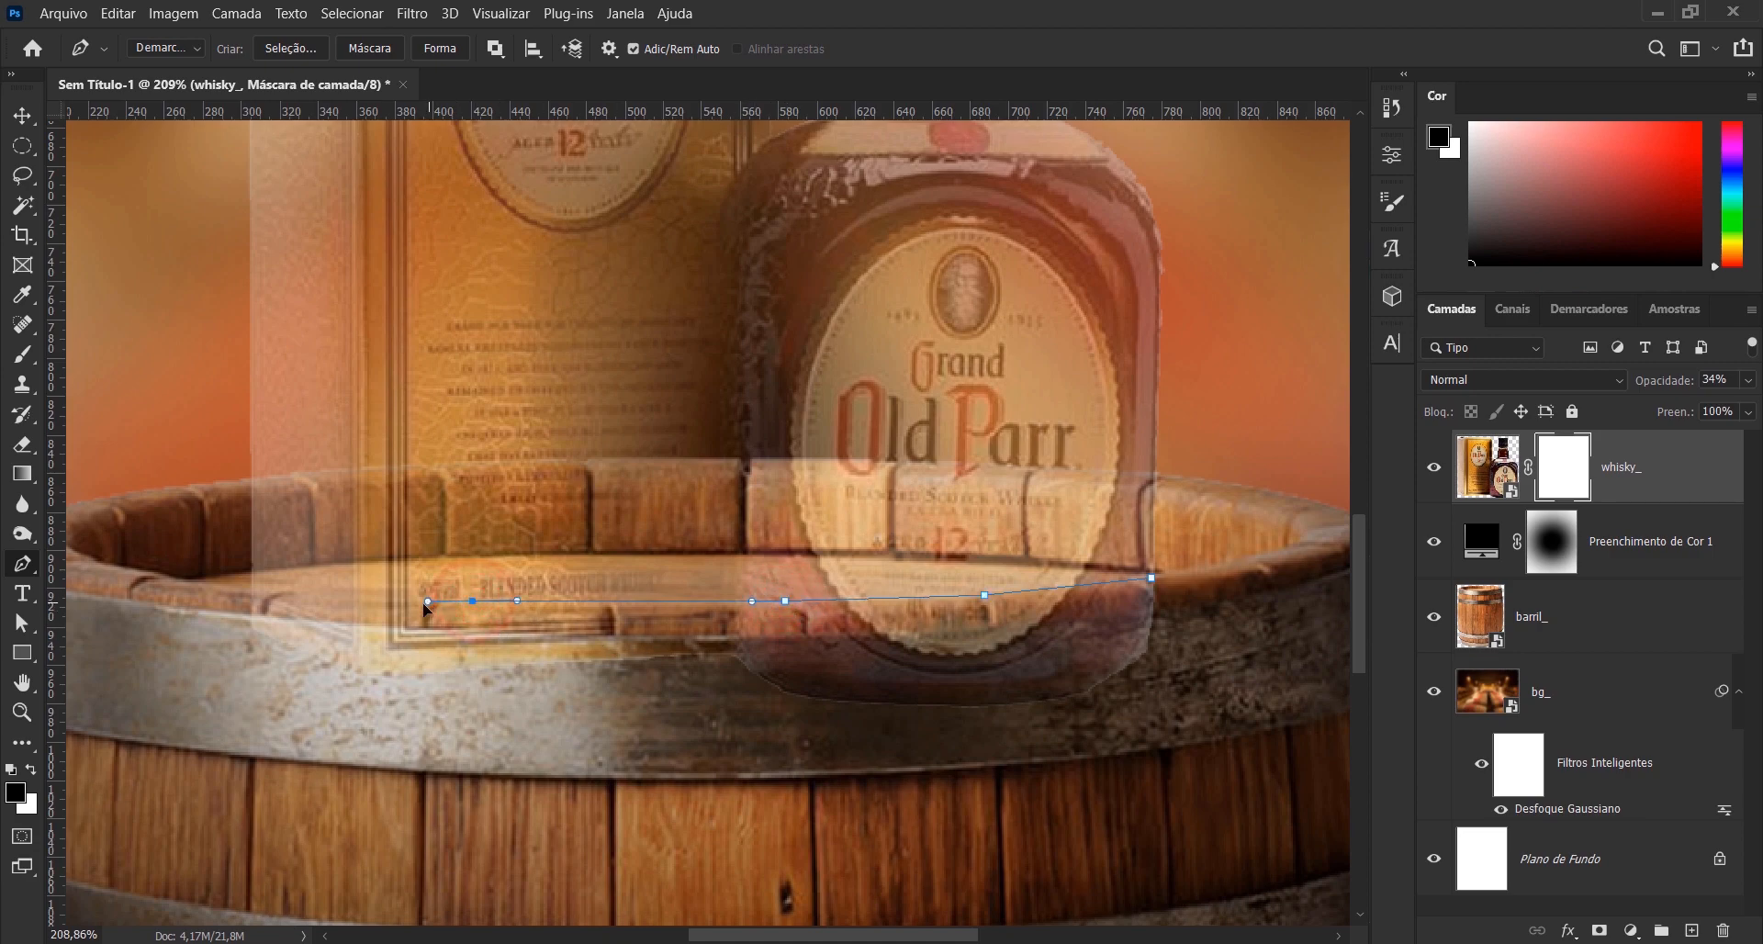
pyautogui.click(244, 588)
pyautogui.click(214, 641)
pyautogui.click(409, 757)
pyautogui.click(930, 772)
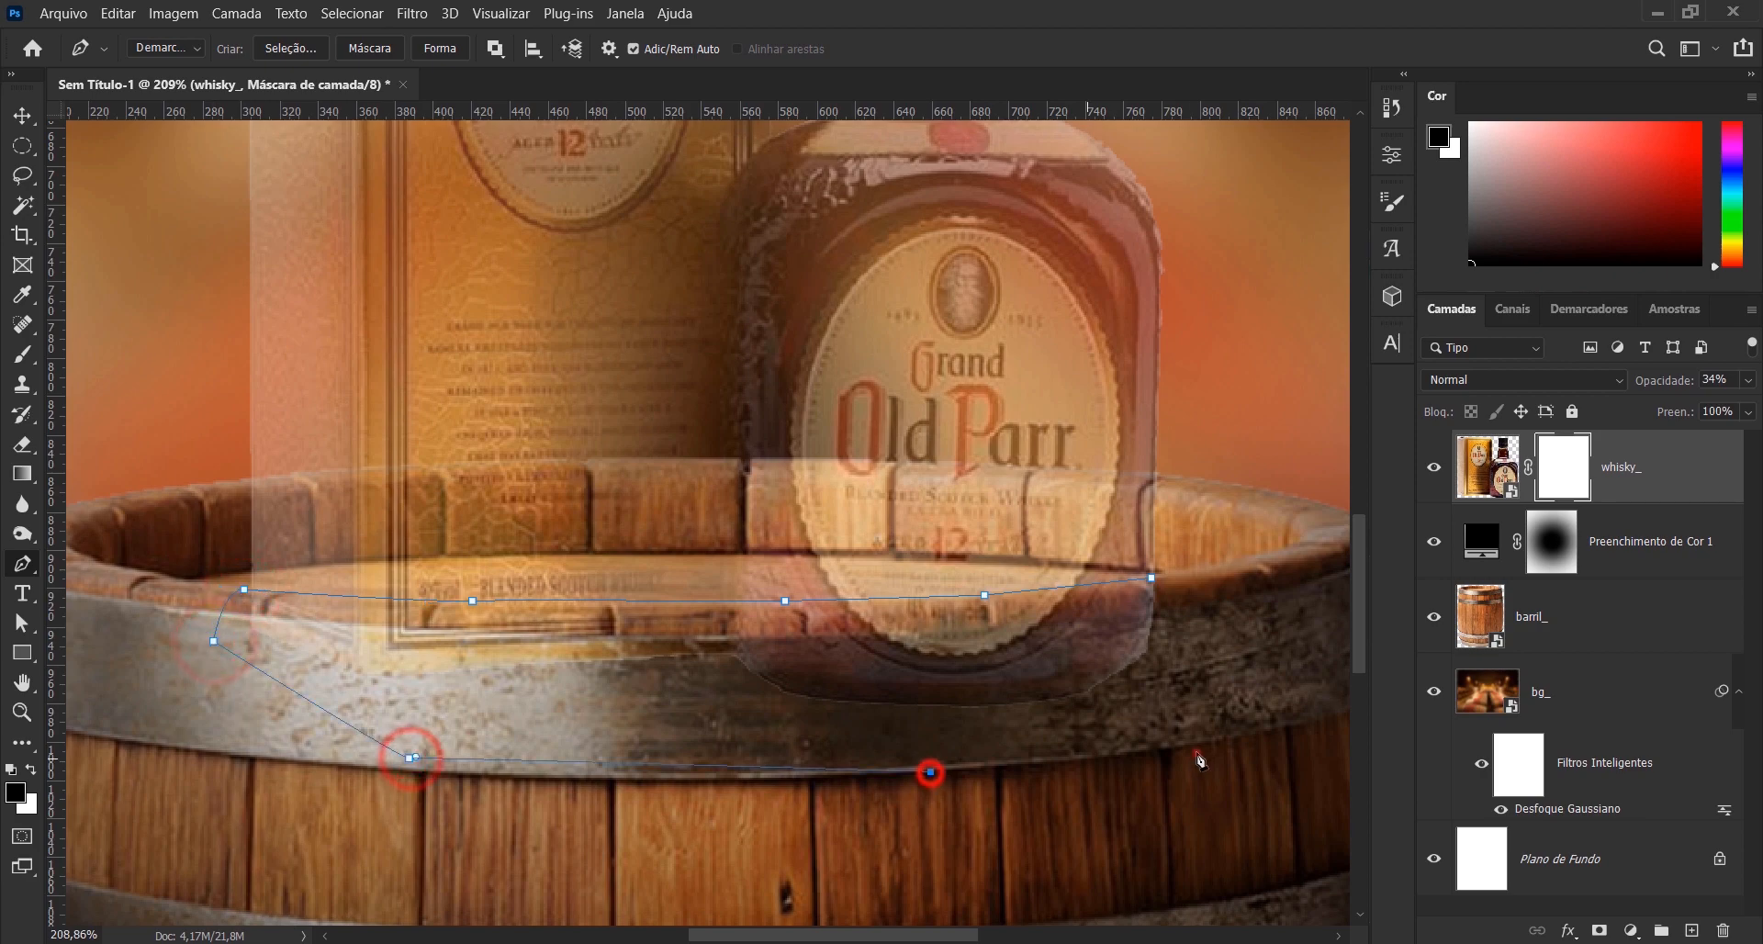
pyautogui.click(1195, 751)
pyautogui.click(1210, 627)
pyautogui.click(1192, 606)
pyautogui.click(1151, 578)
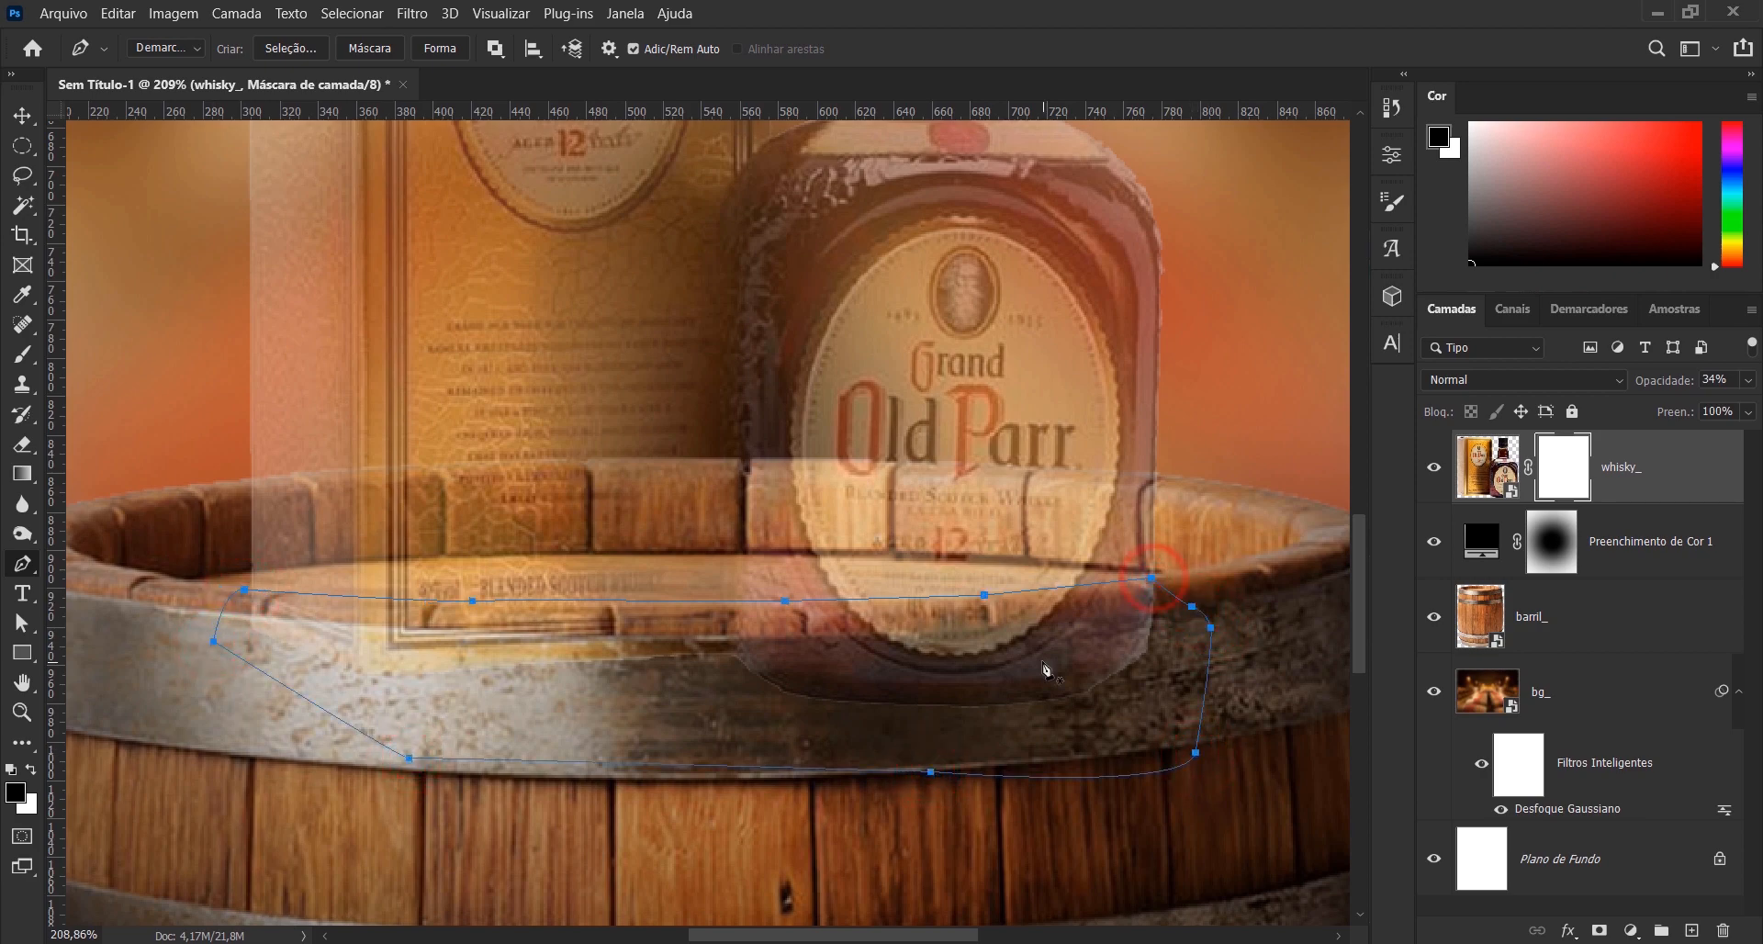
# - Mask out the bases of the box and bottle by filling the path's selection with black, deselect, and restore the whisky_ layer's opacity to 100%
pyautogui.rightClick(1046, 668)
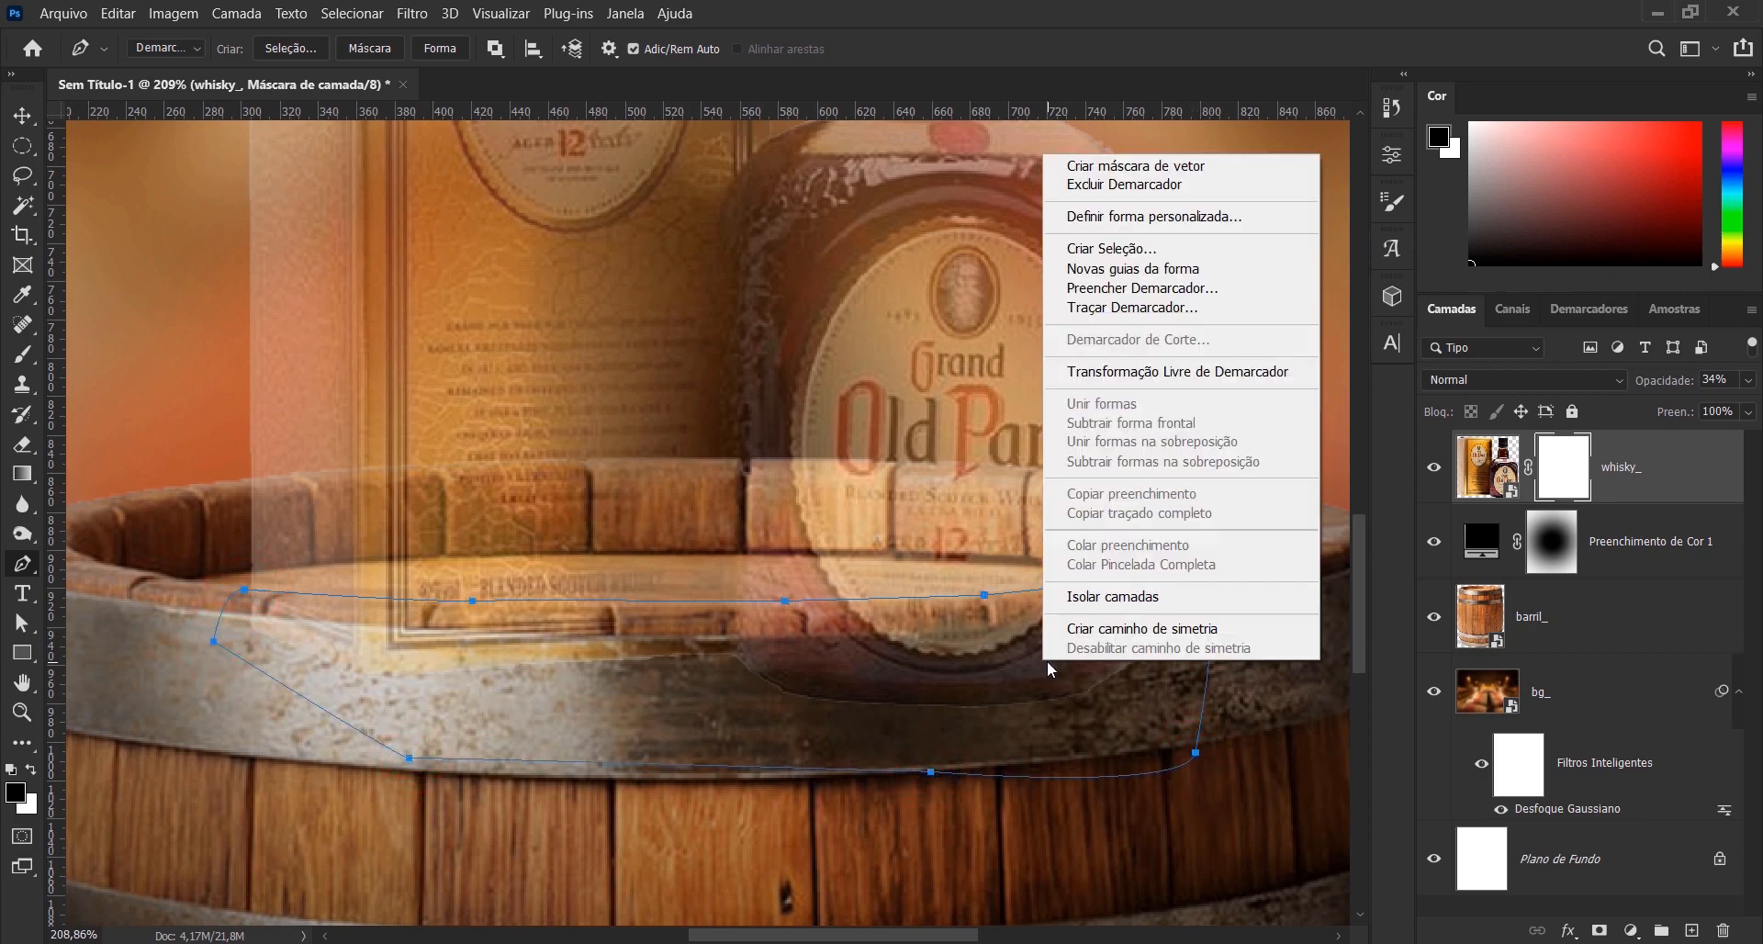
pyautogui.click(1118, 256)
pyautogui.click(1014, 244)
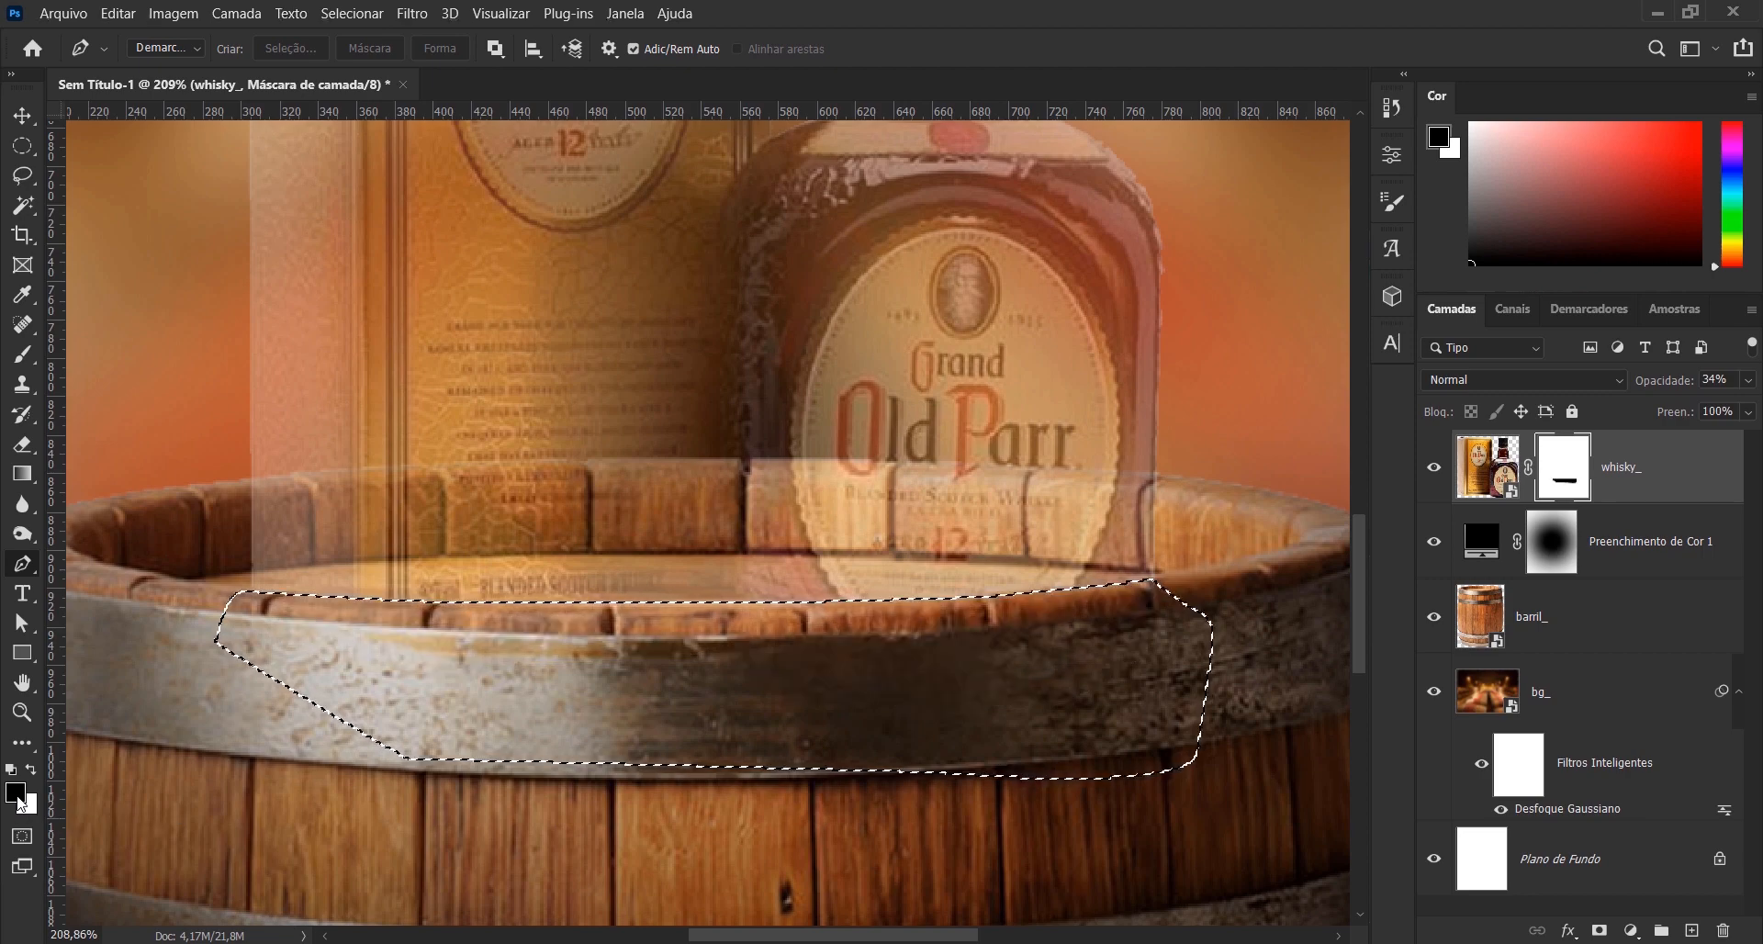
pyautogui.hotkey('alt', 'BackSpace')
pyautogui.hotkey('ctrl', 'd')
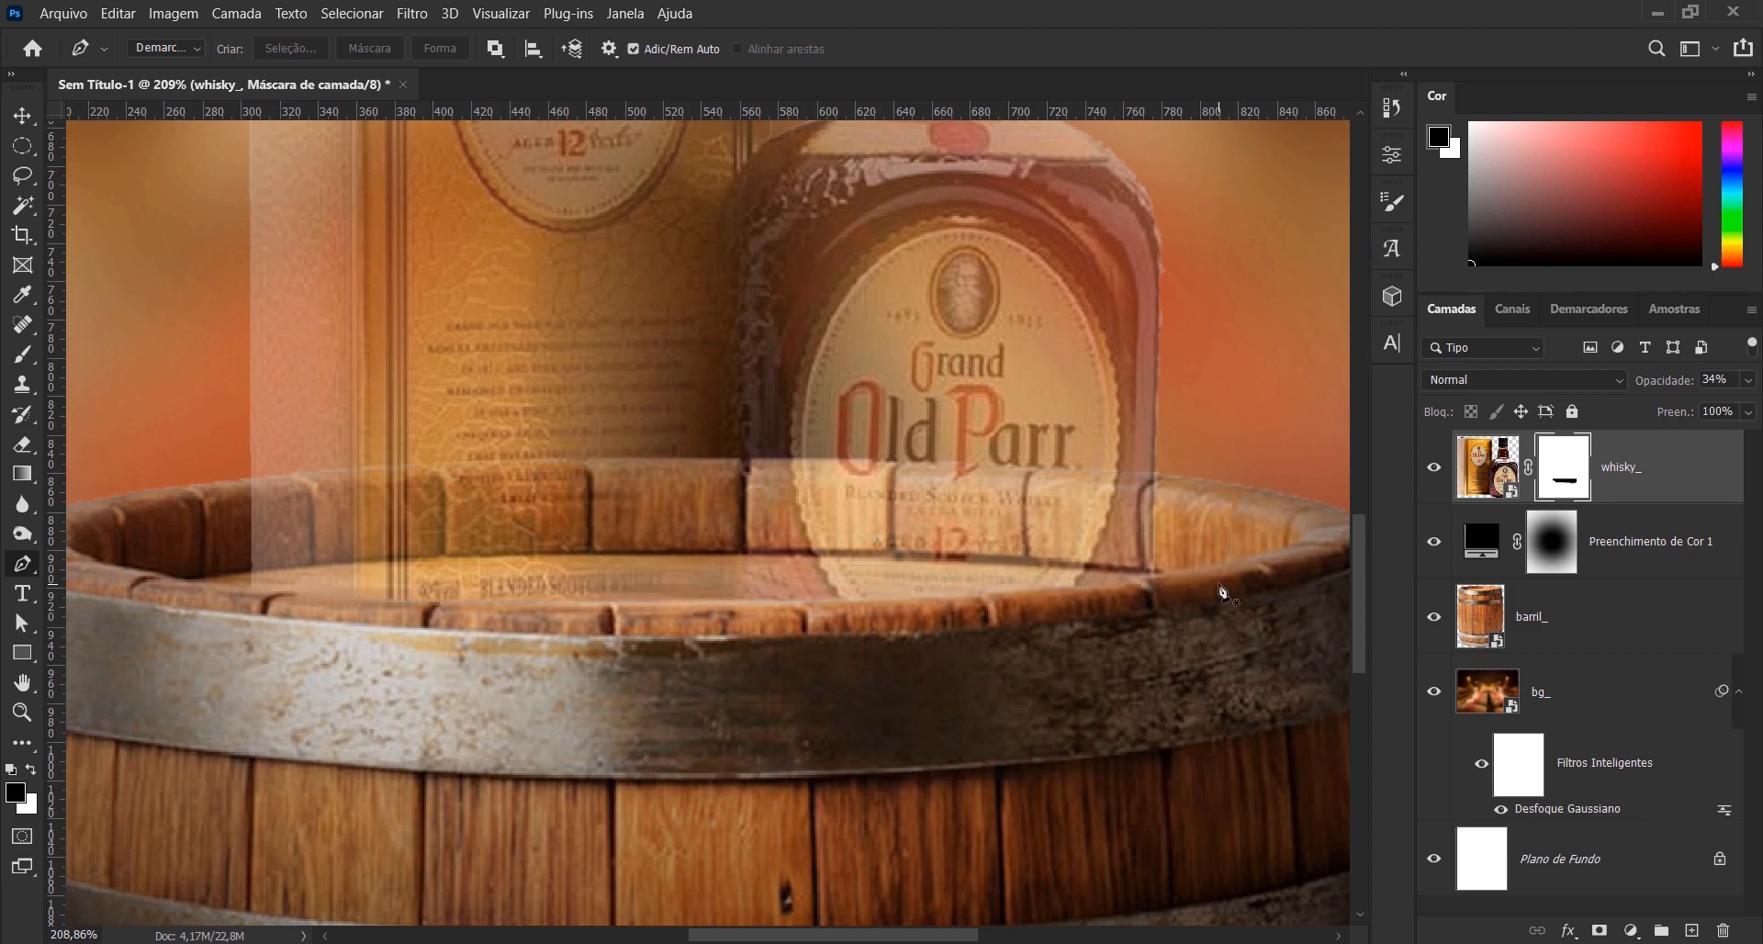
pyautogui.hotkey('ctrl', '0')
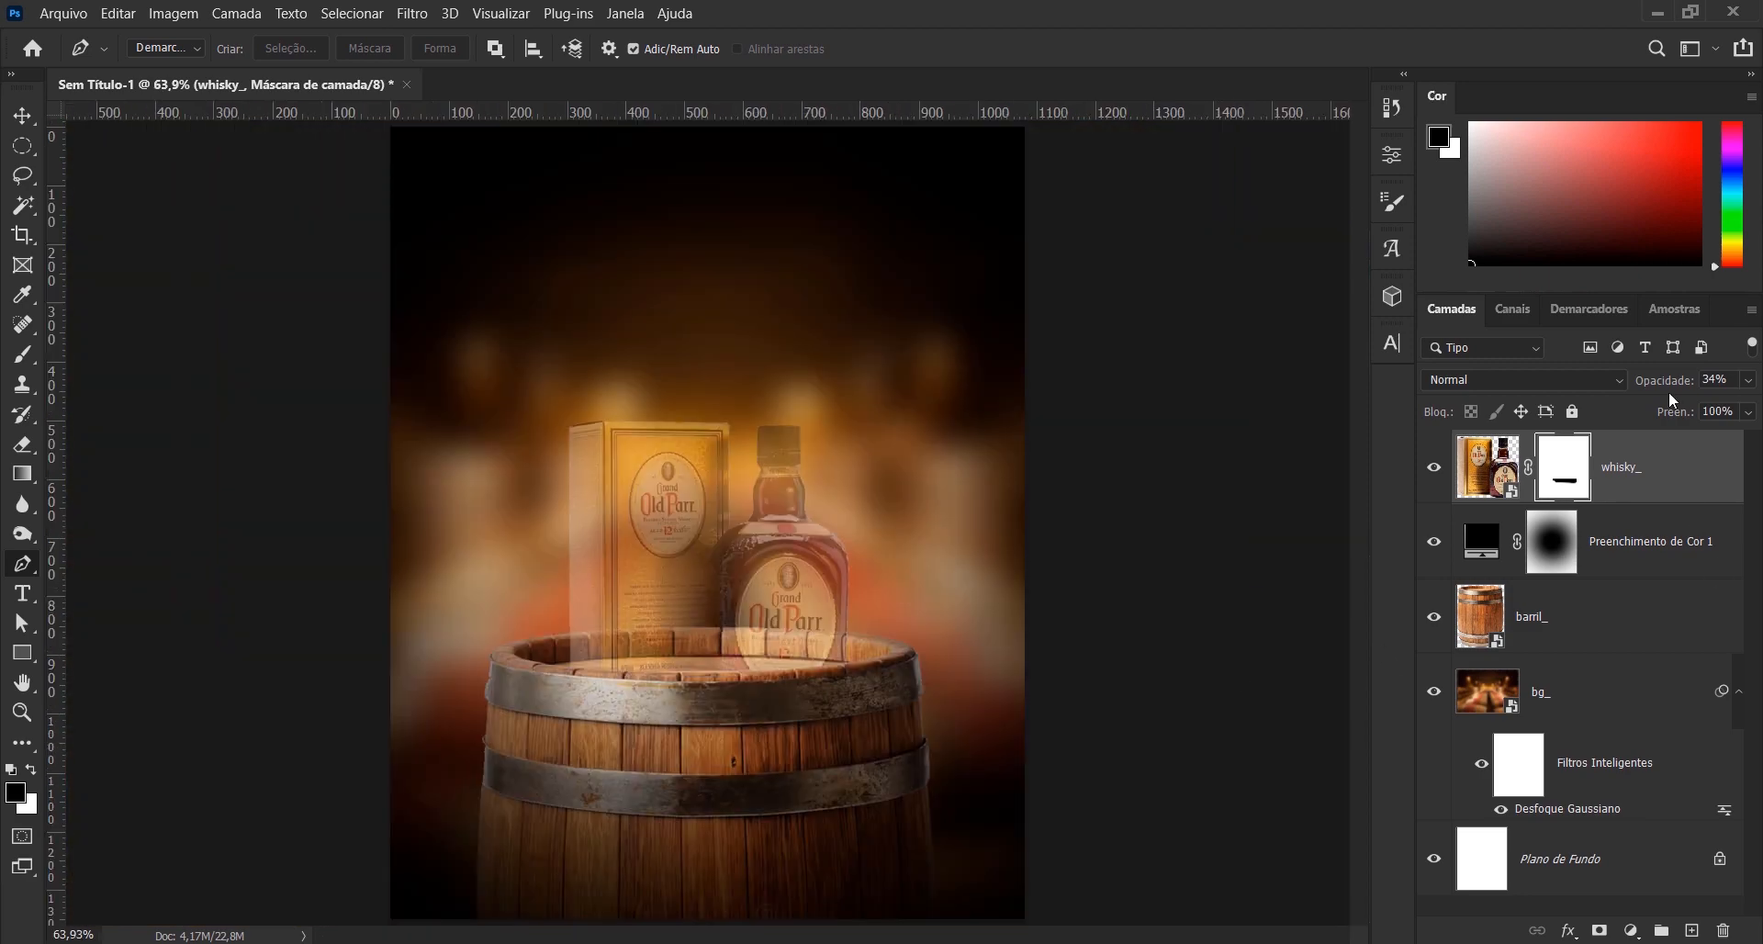
pyautogui.moveTo(1658, 385); pyautogui.dragTo(1730, 384)
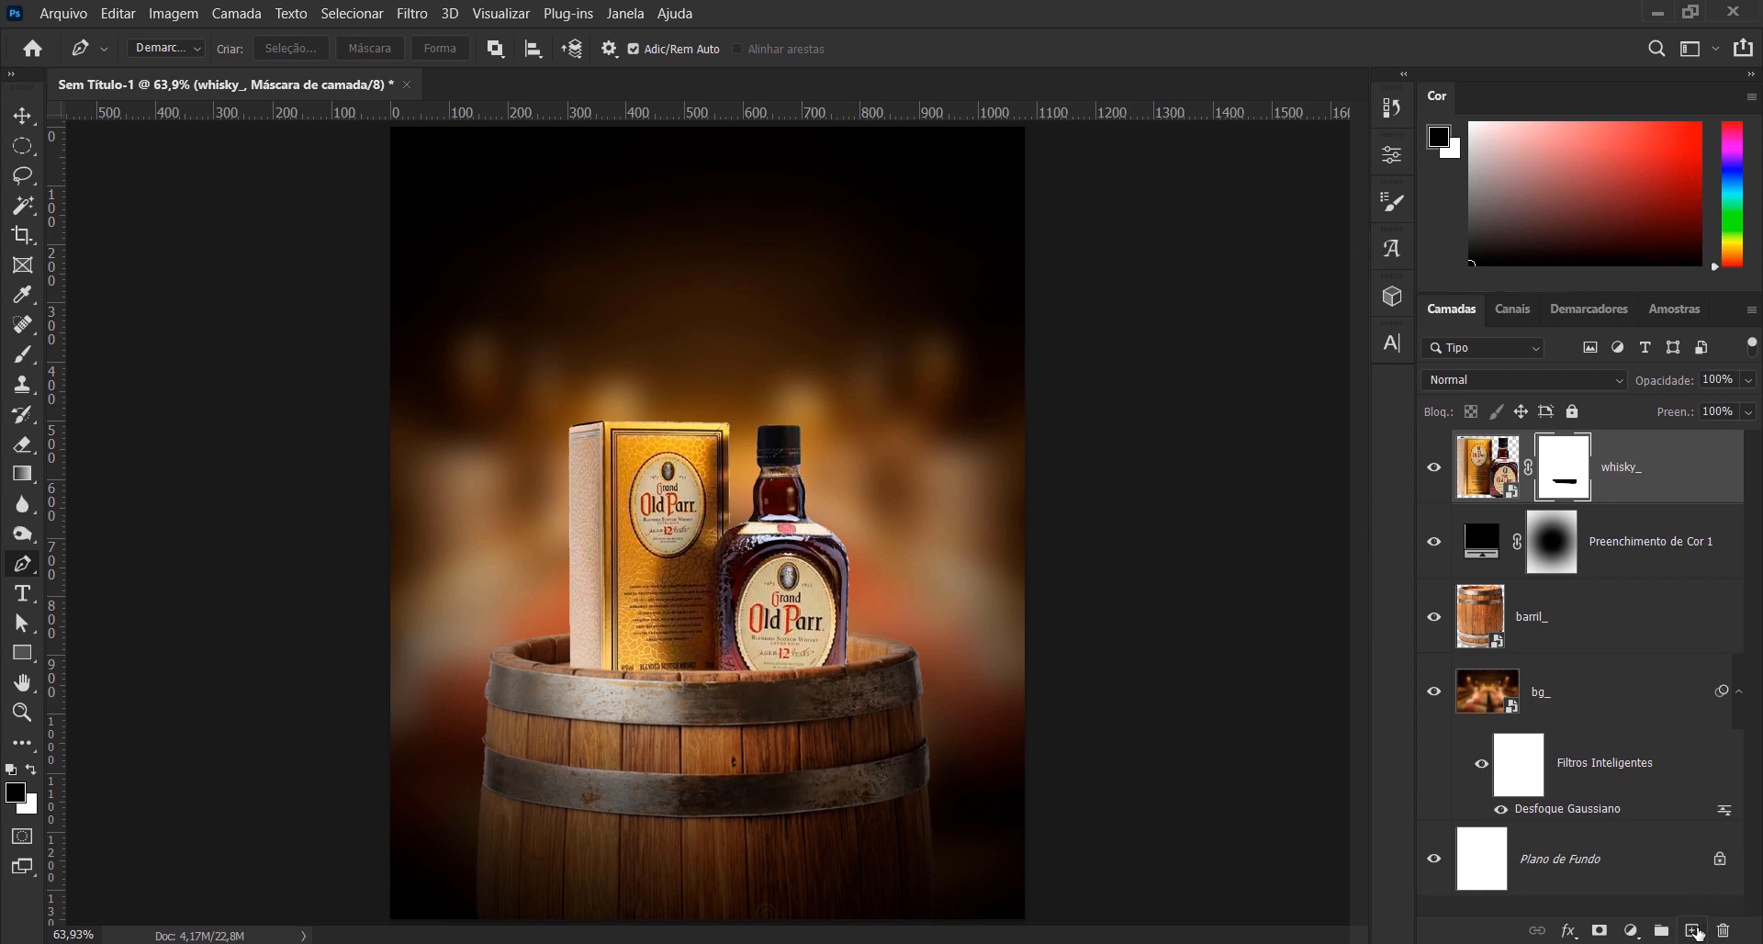
# - Create an empty layer above whisky_ and clip it to the whisky_ layer
pyautogui.click(1694, 931)
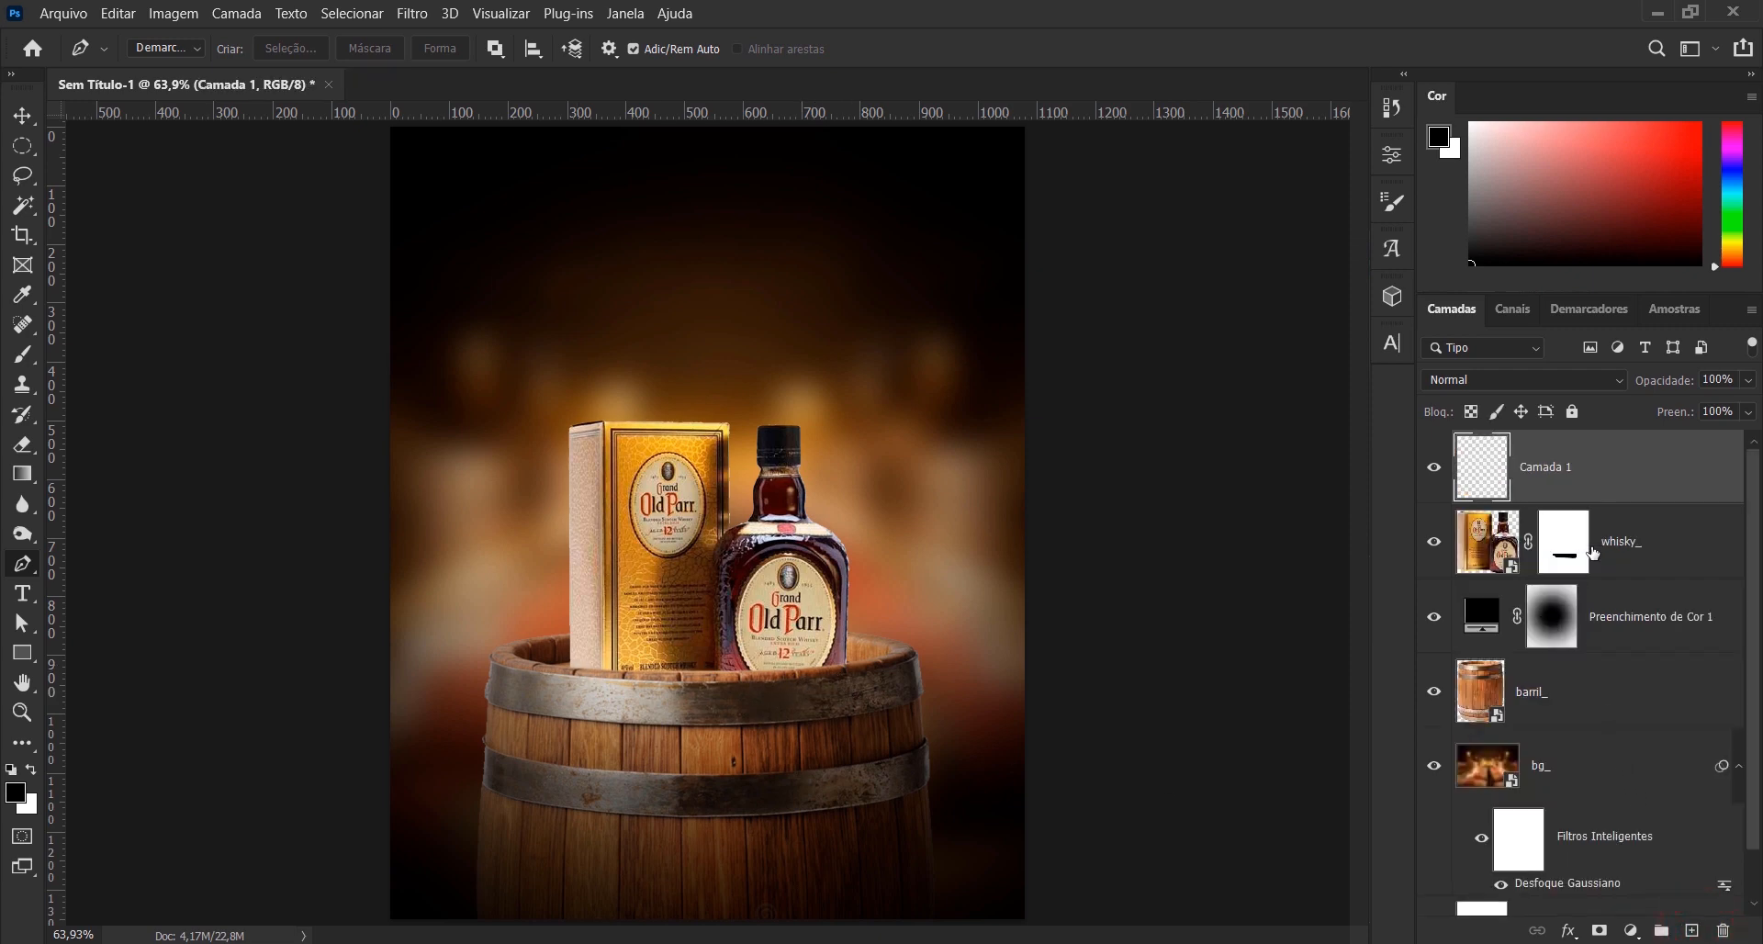
pyautogui.press('alt')
pyautogui.keyDown('alt'); pyautogui.click(1531, 501); pyautogui.keyUp('alt')
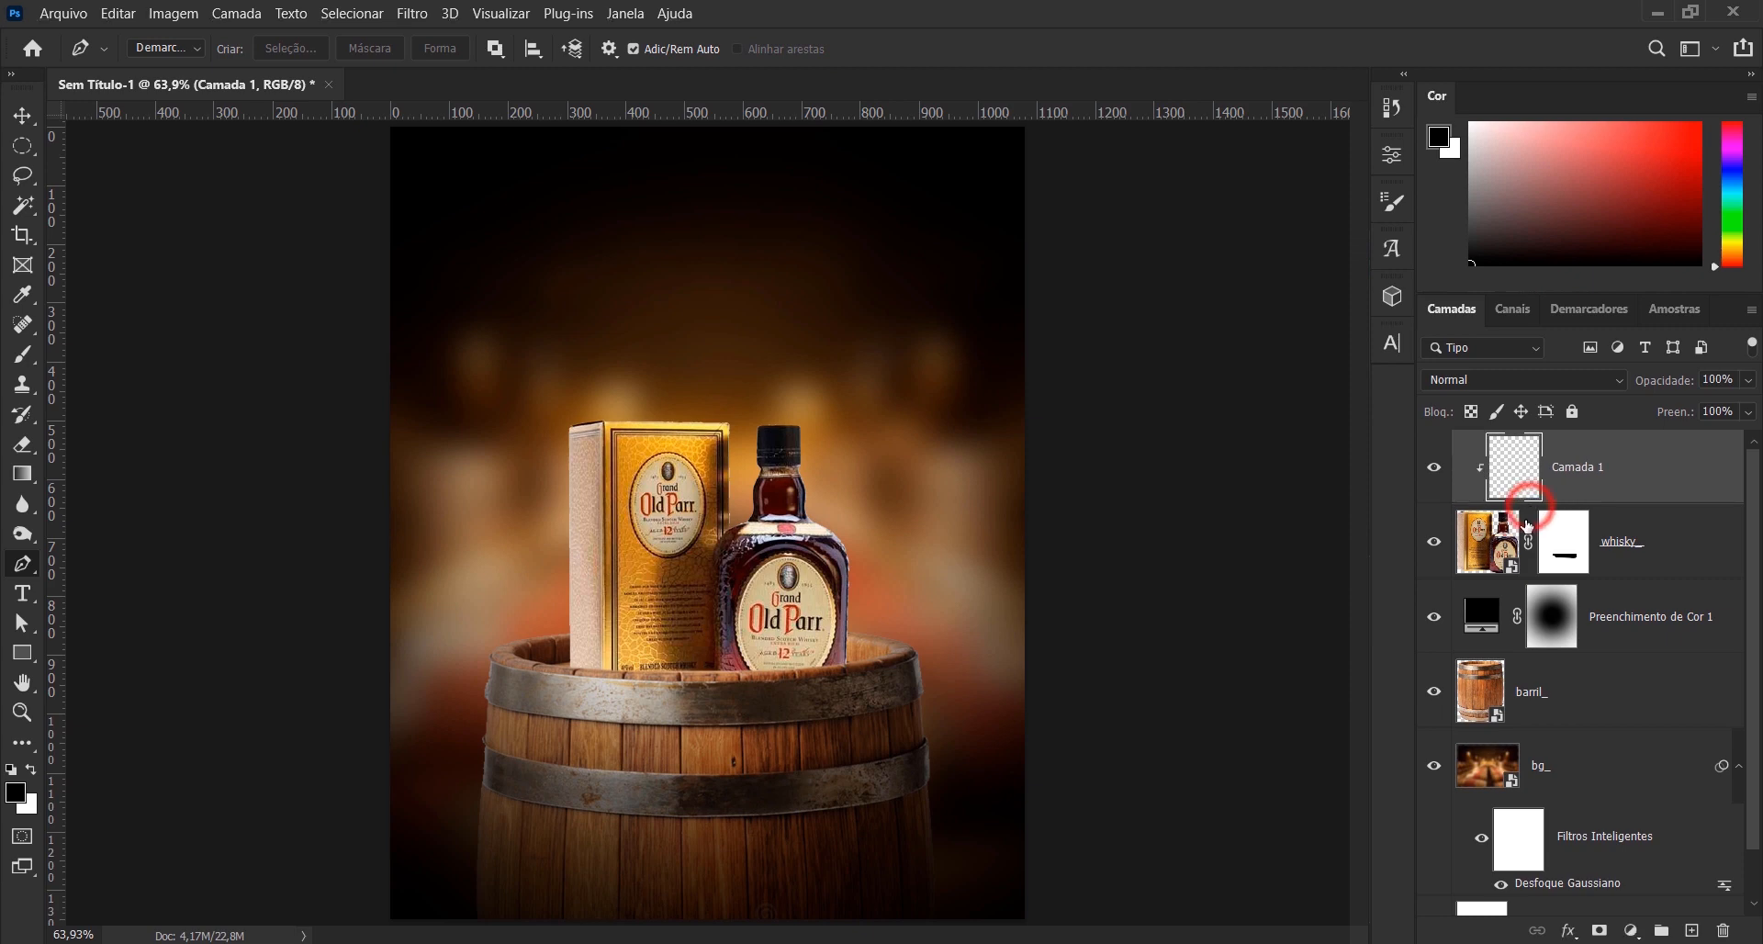
# - Paint a black shadow with a soft 400 px brush over the lower part of the box and bottle, and compare with the layer hidden
pyautogui.click(23, 354)
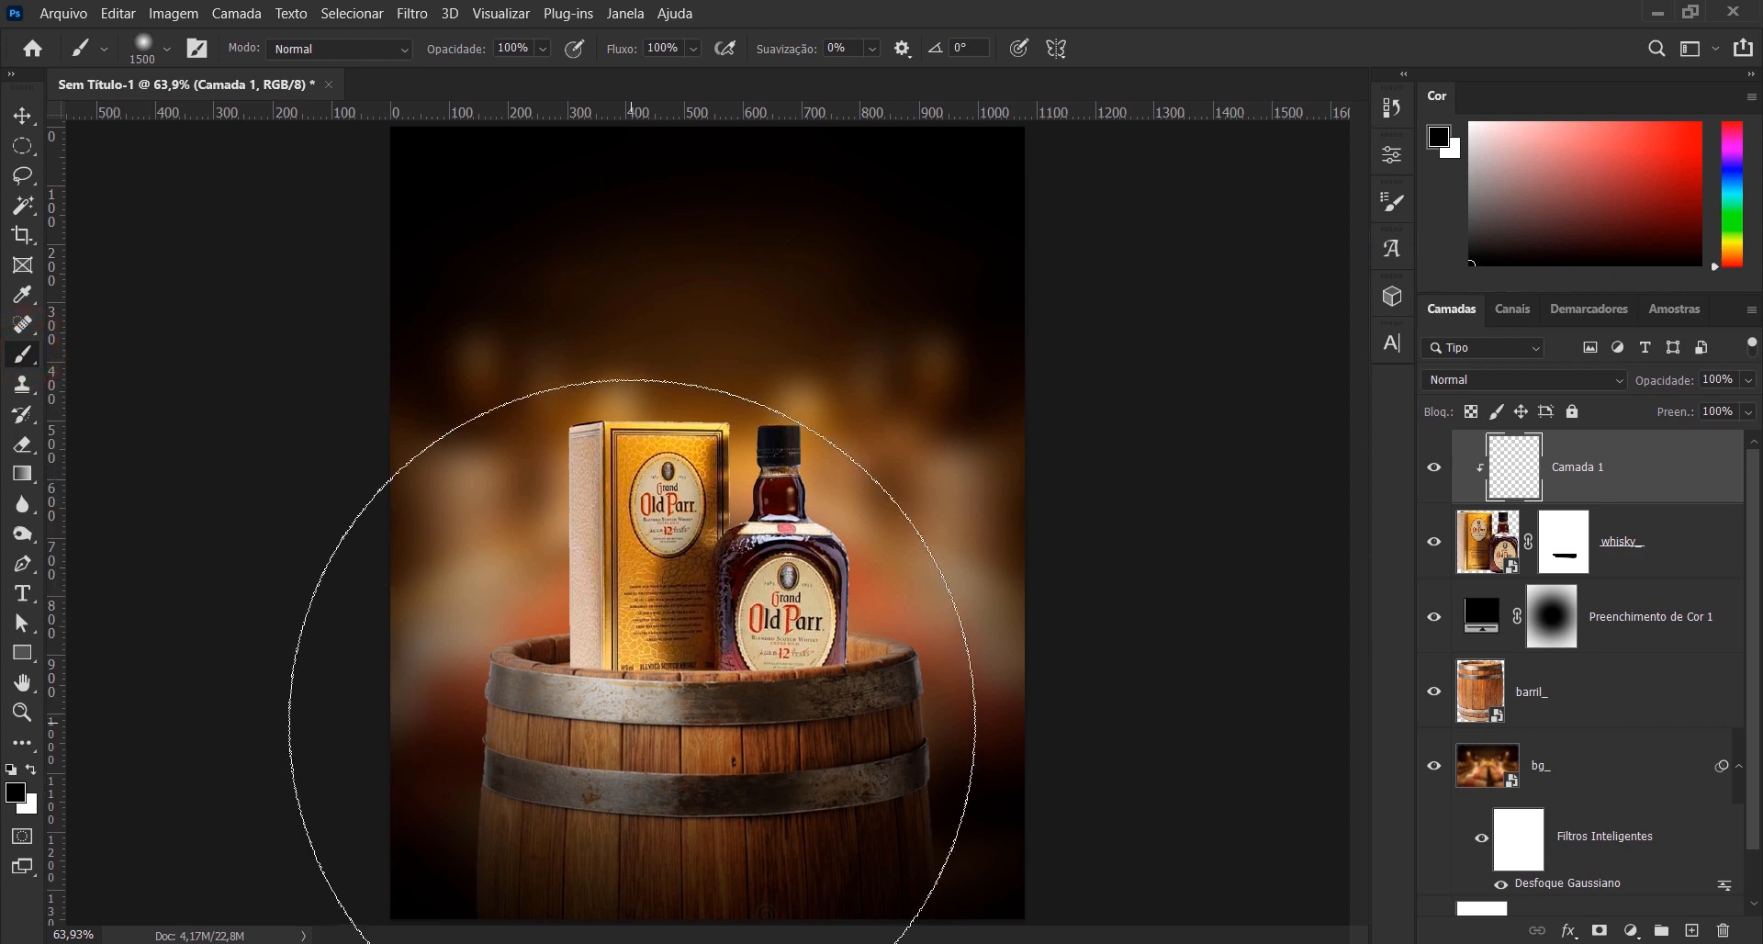
pyautogui.press('[')
pyautogui.press('[')
pyautogui.press('[')
pyautogui.press('[')
pyautogui.press('[')
pyautogui.press('[')
pyautogui.press('[')
pyautogui.press('[')
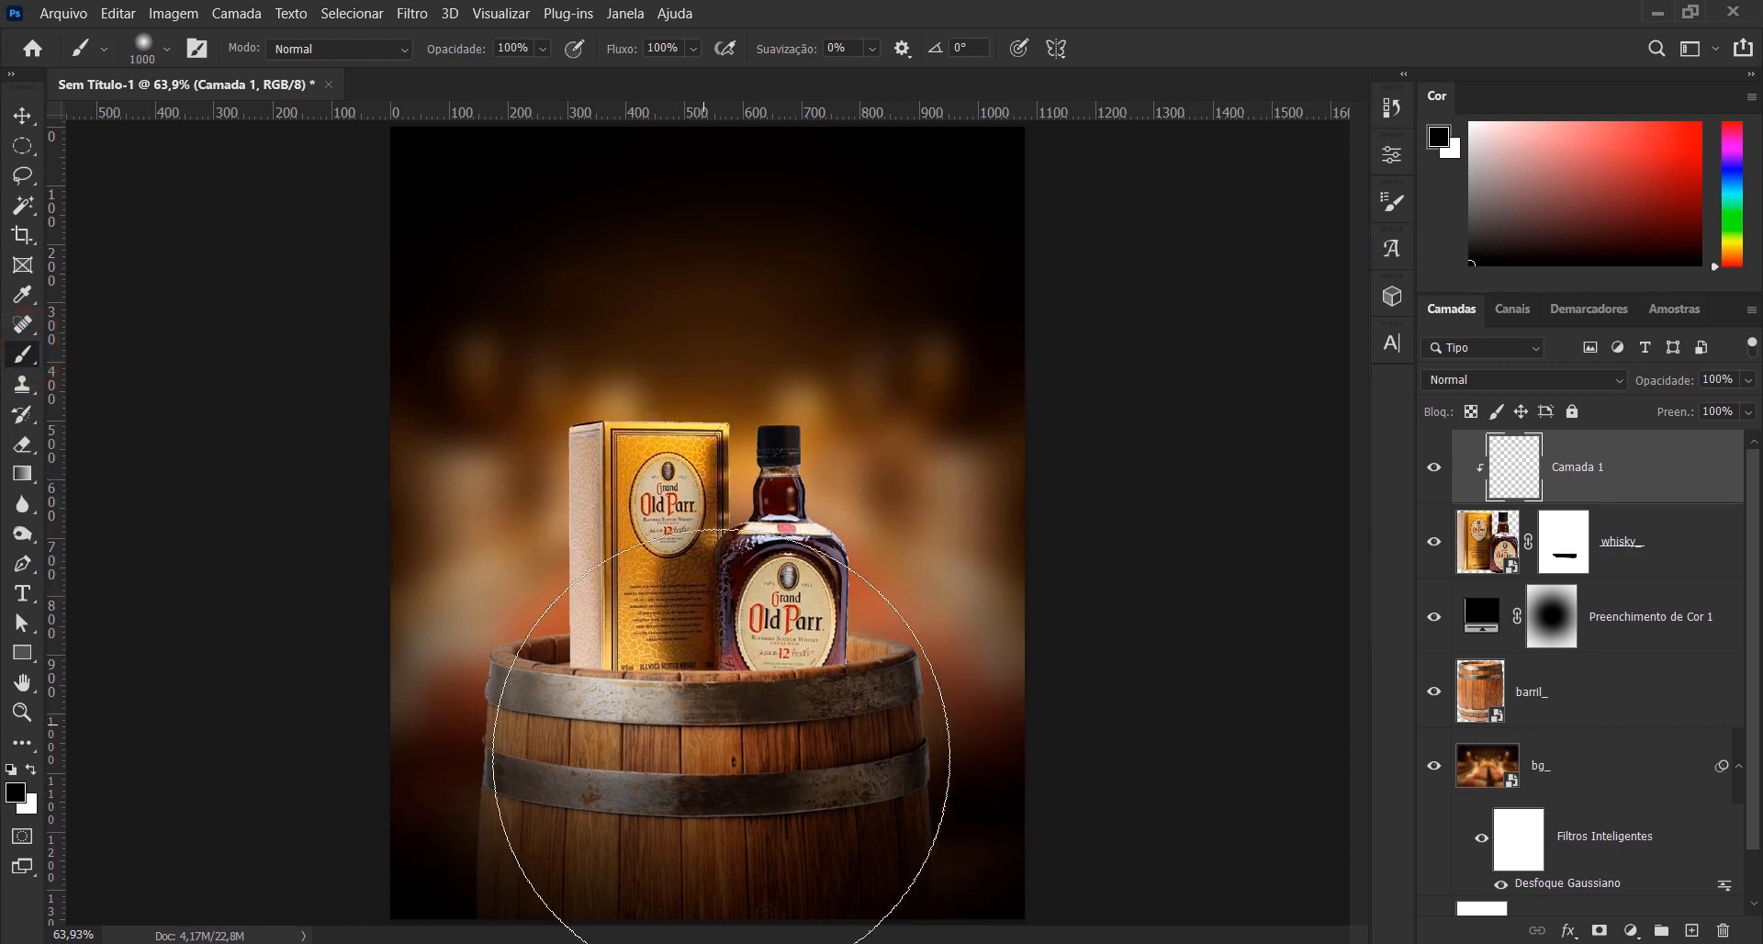
pyautogui.press('[')
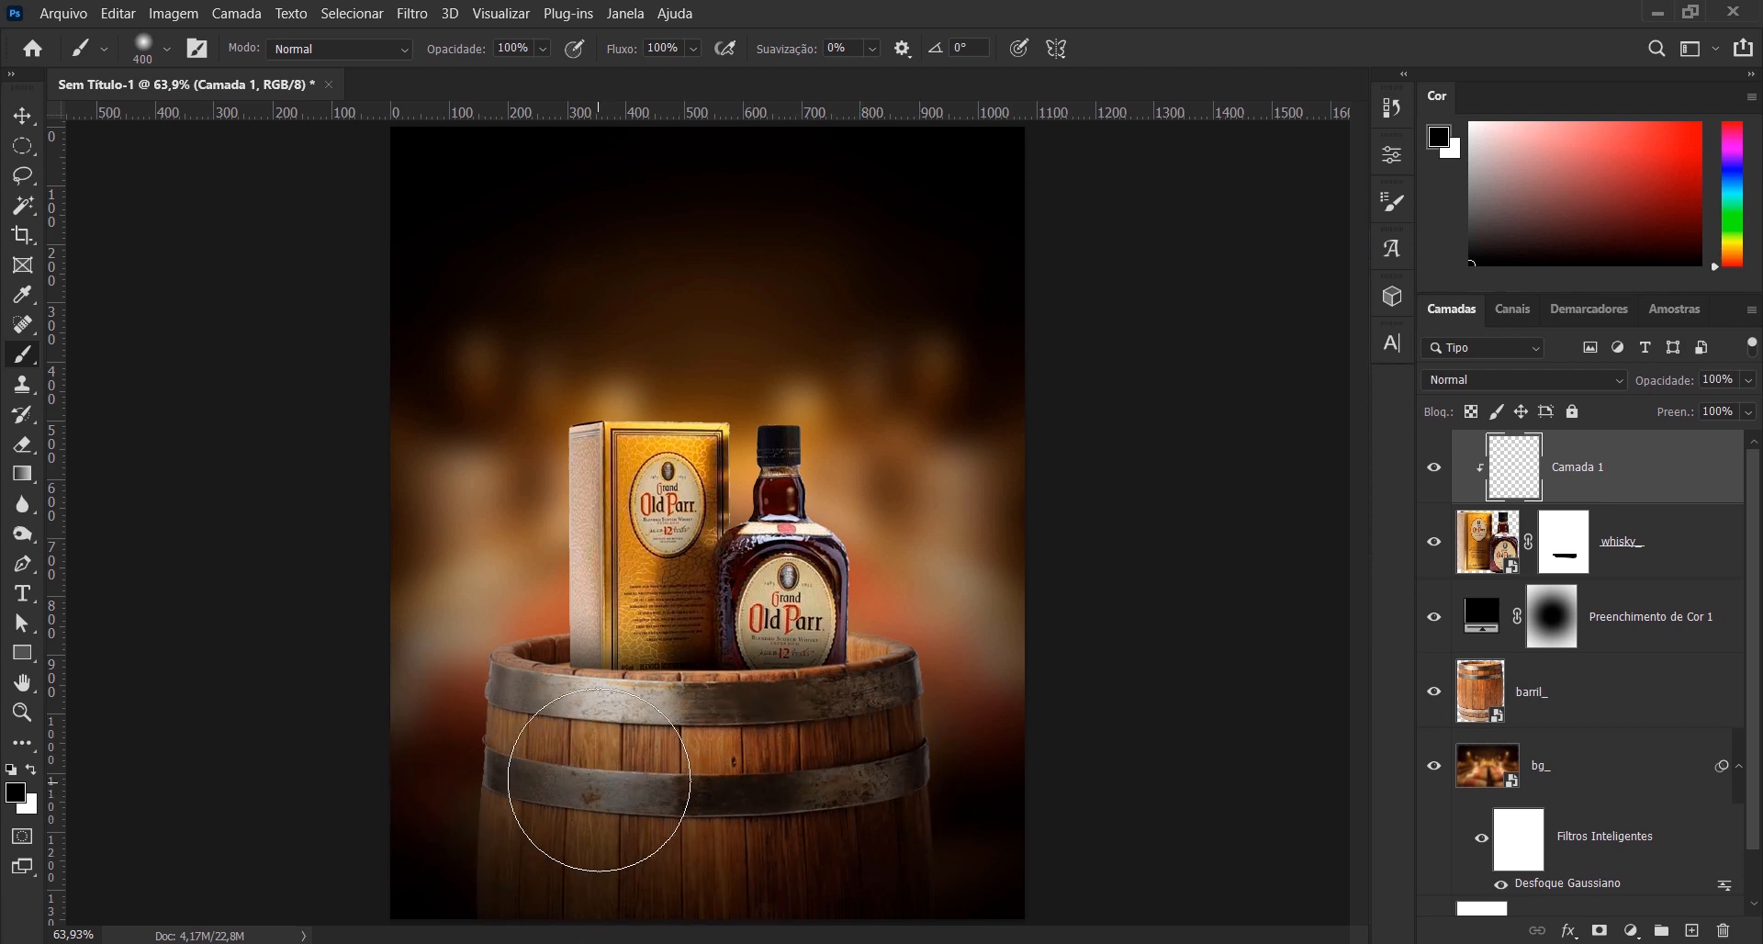
pyautogui.moveTo(996, 722); pyautogui.dragTo(1022, 706)
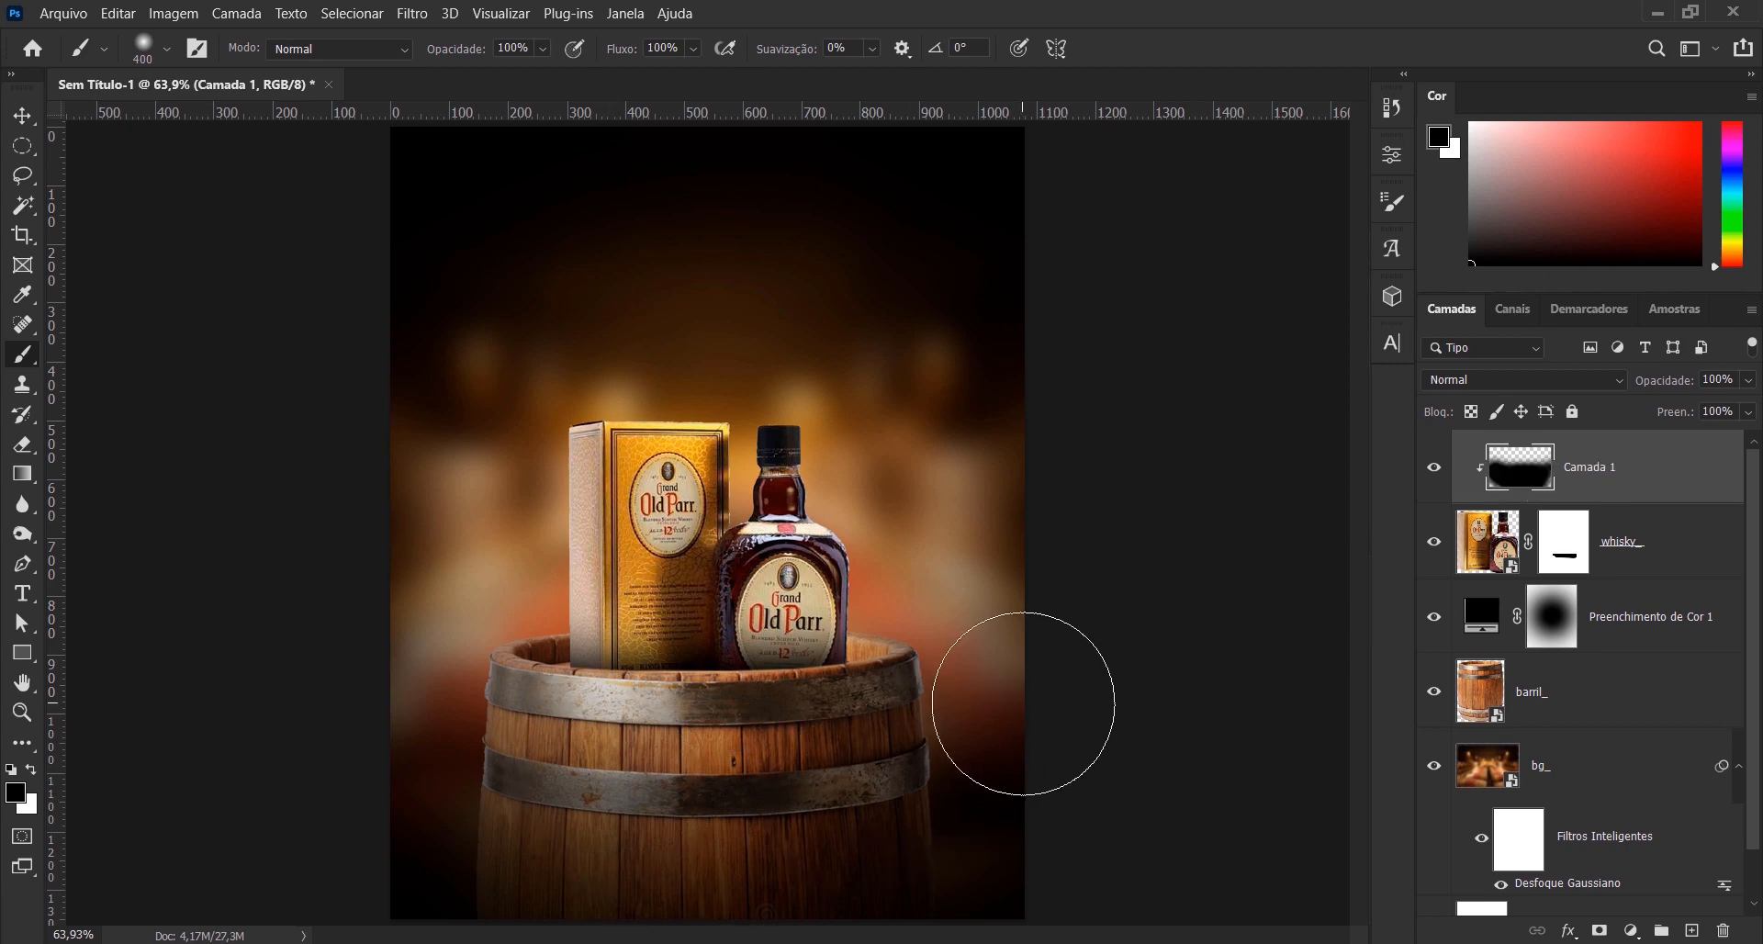
pyautogui.click(1433, 473)
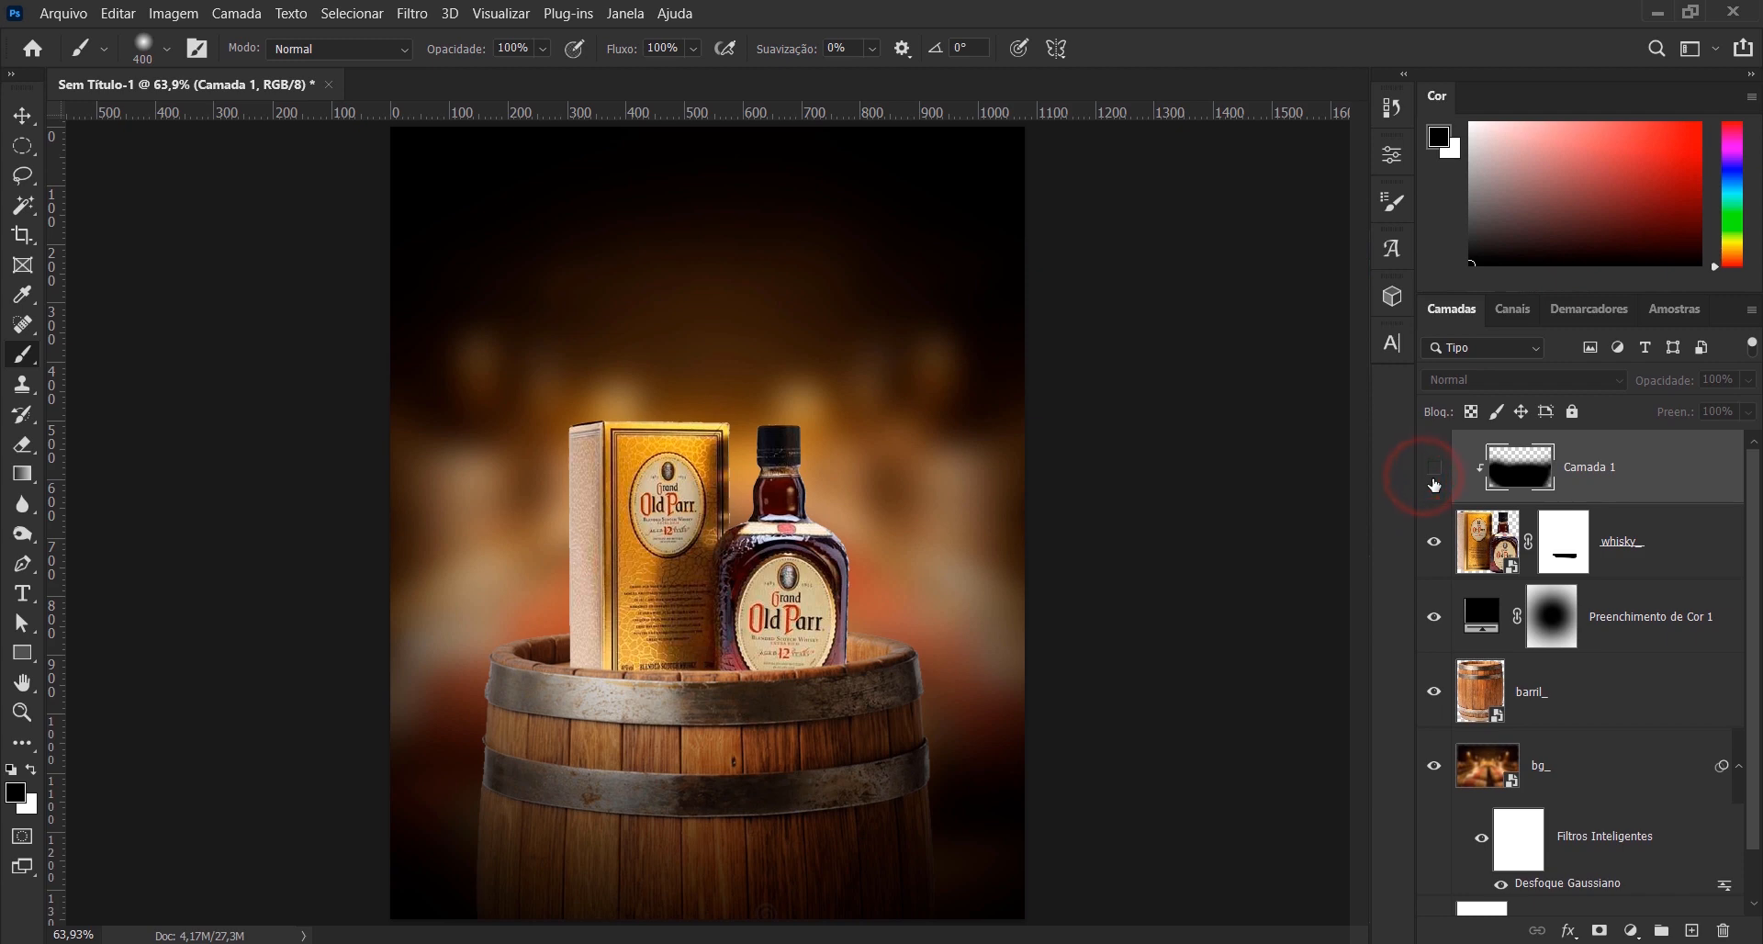
pyautogui.click(1434, 478)
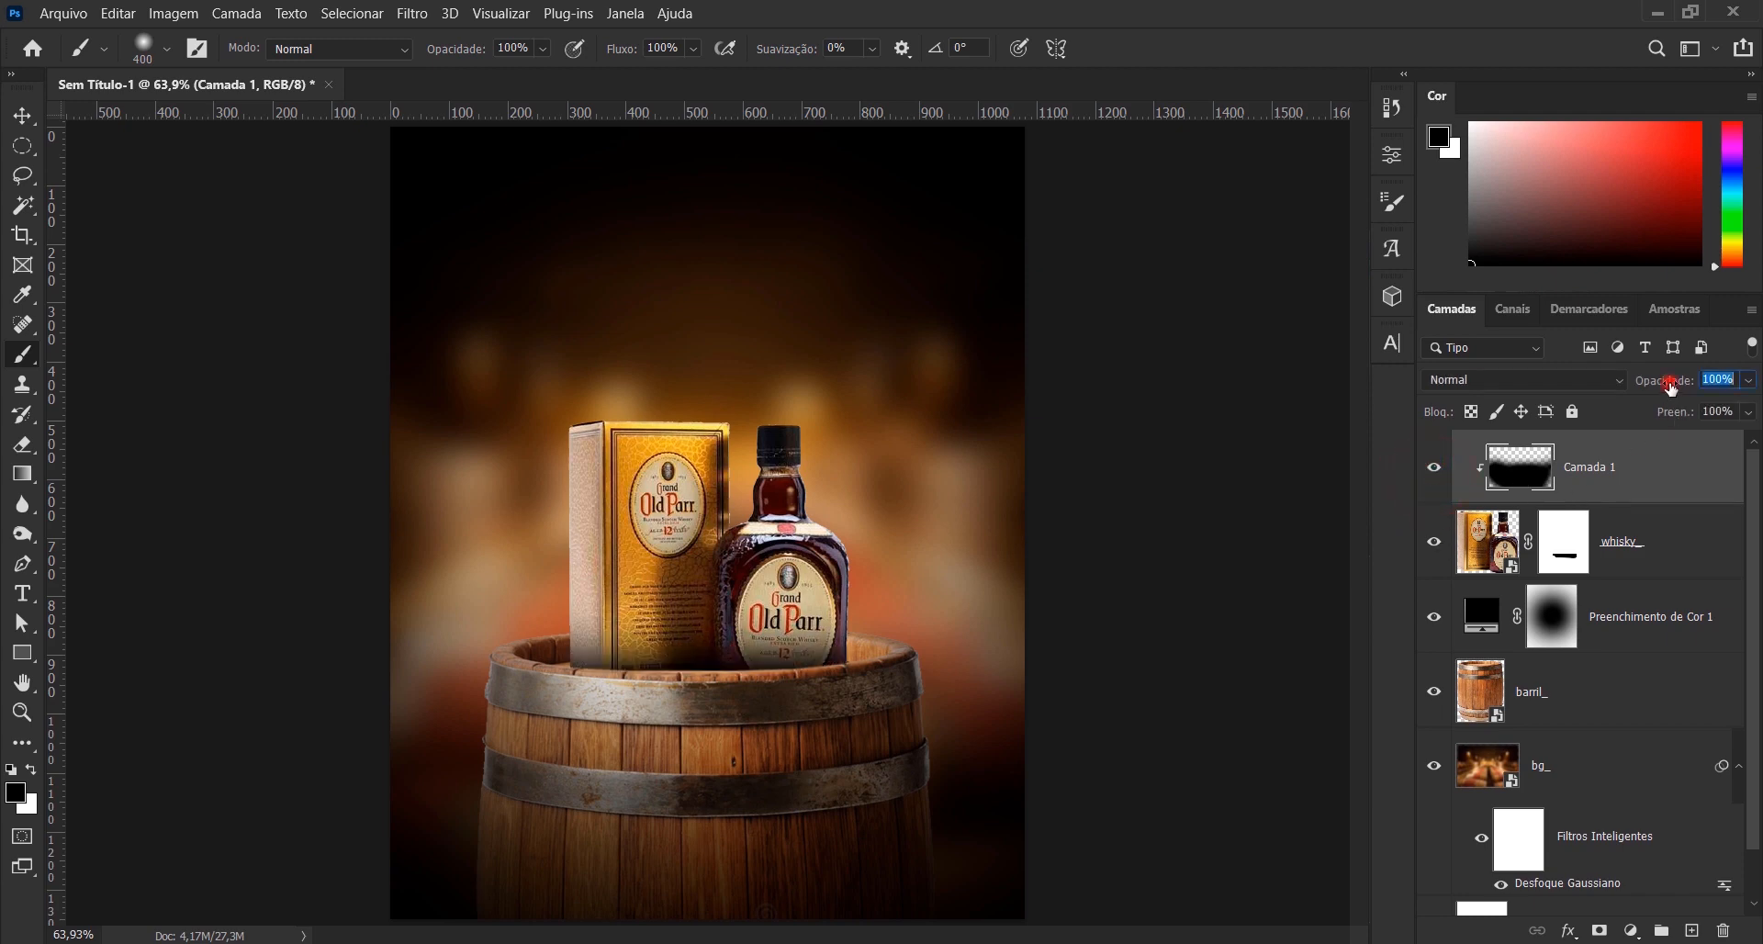
# - Set the Camada 1 shadow layer's opacity to 80%
pyautogui.moveTo(1669, 384); pyautogui.dragTo(1671, 390)
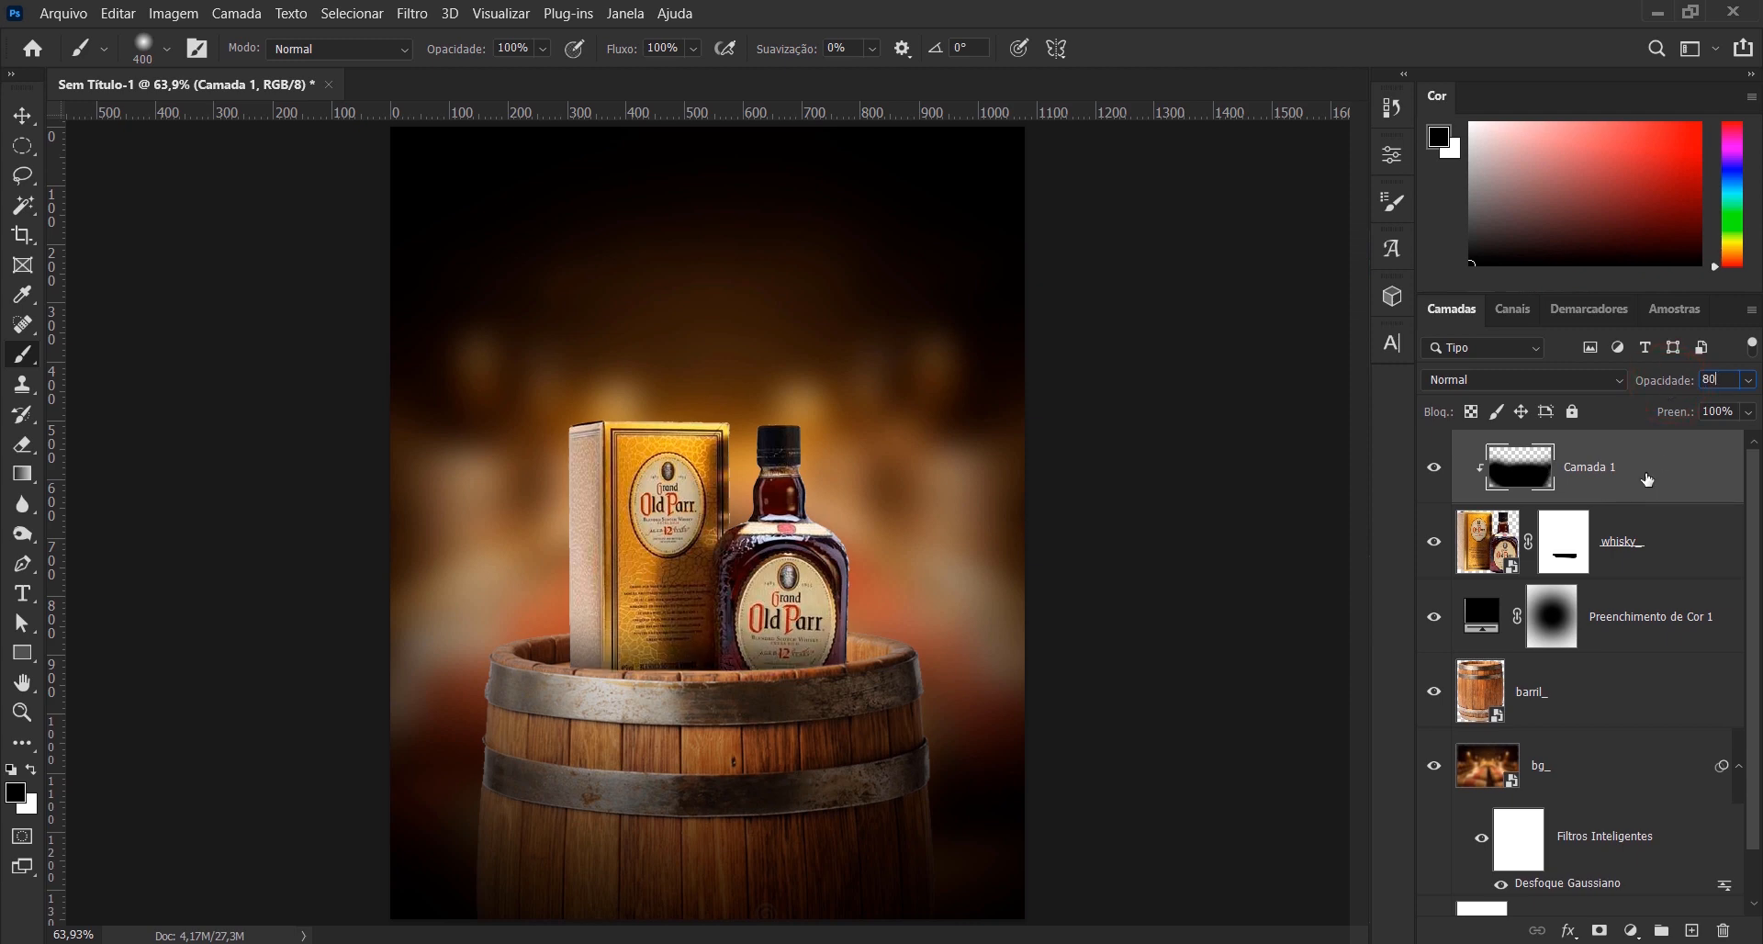
pyautogui.click(1671, 682)
pyautogui.press('v')
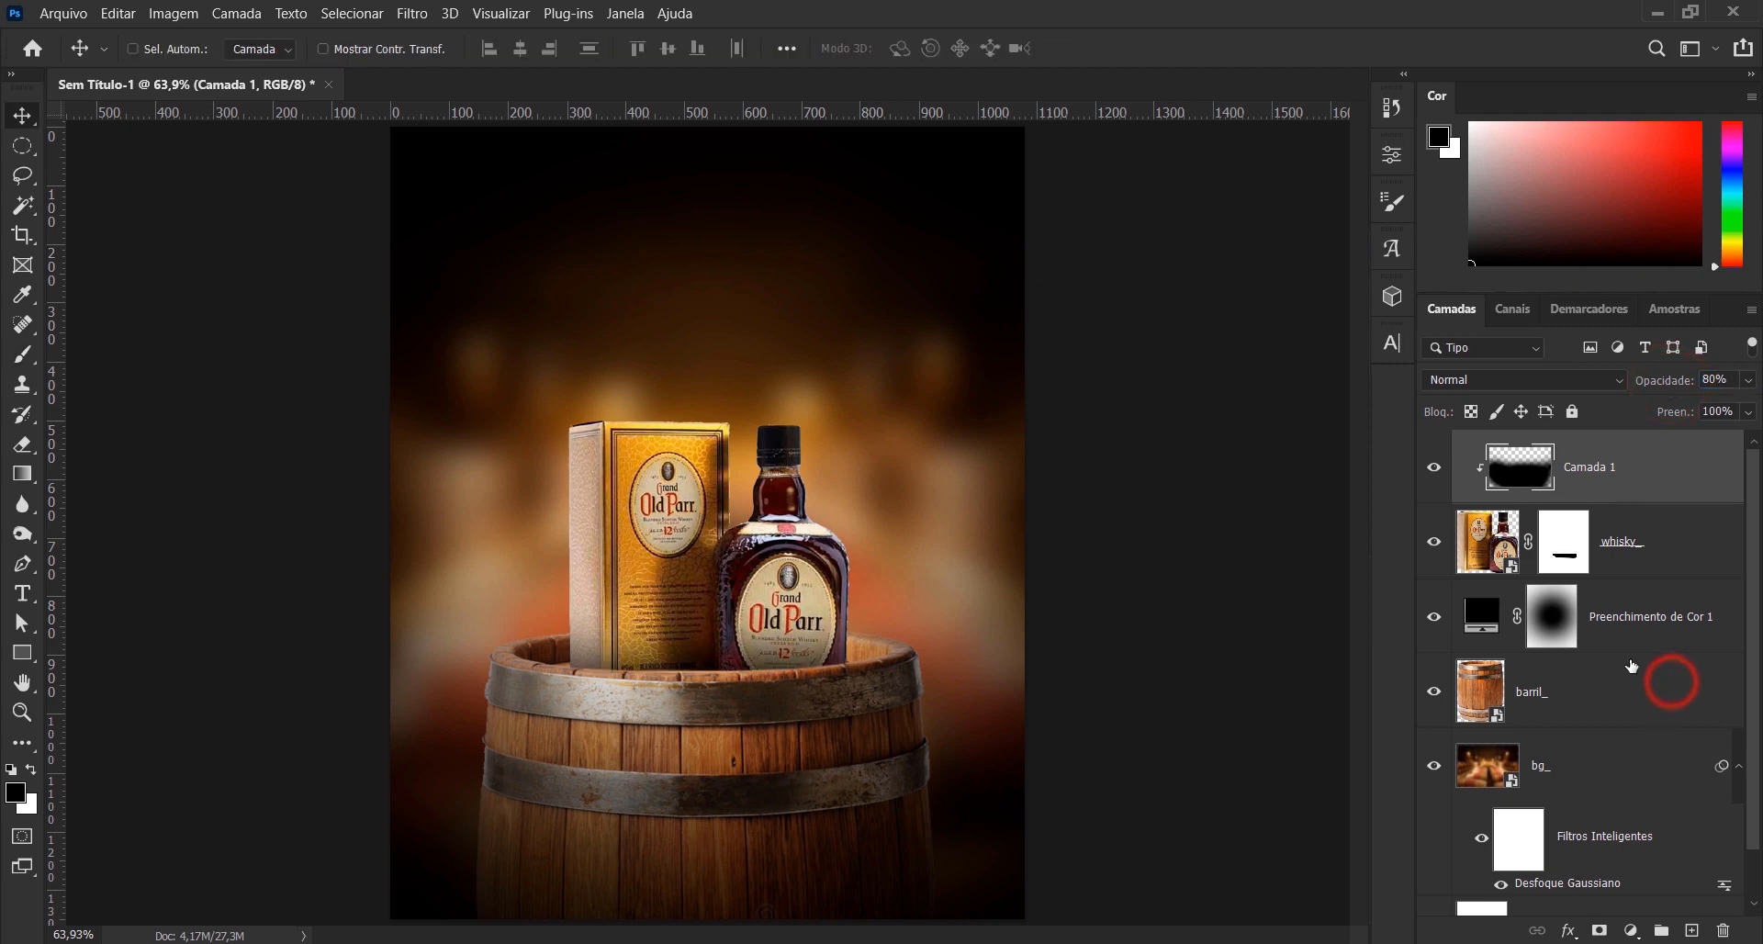
# - Show the guides and nudge the Camada 1, whisky_ and barril_ layers slightly down together
pyautogui.scroll(-2, 1048, 582)
pyautogui.hotkey('ctrl', ';')
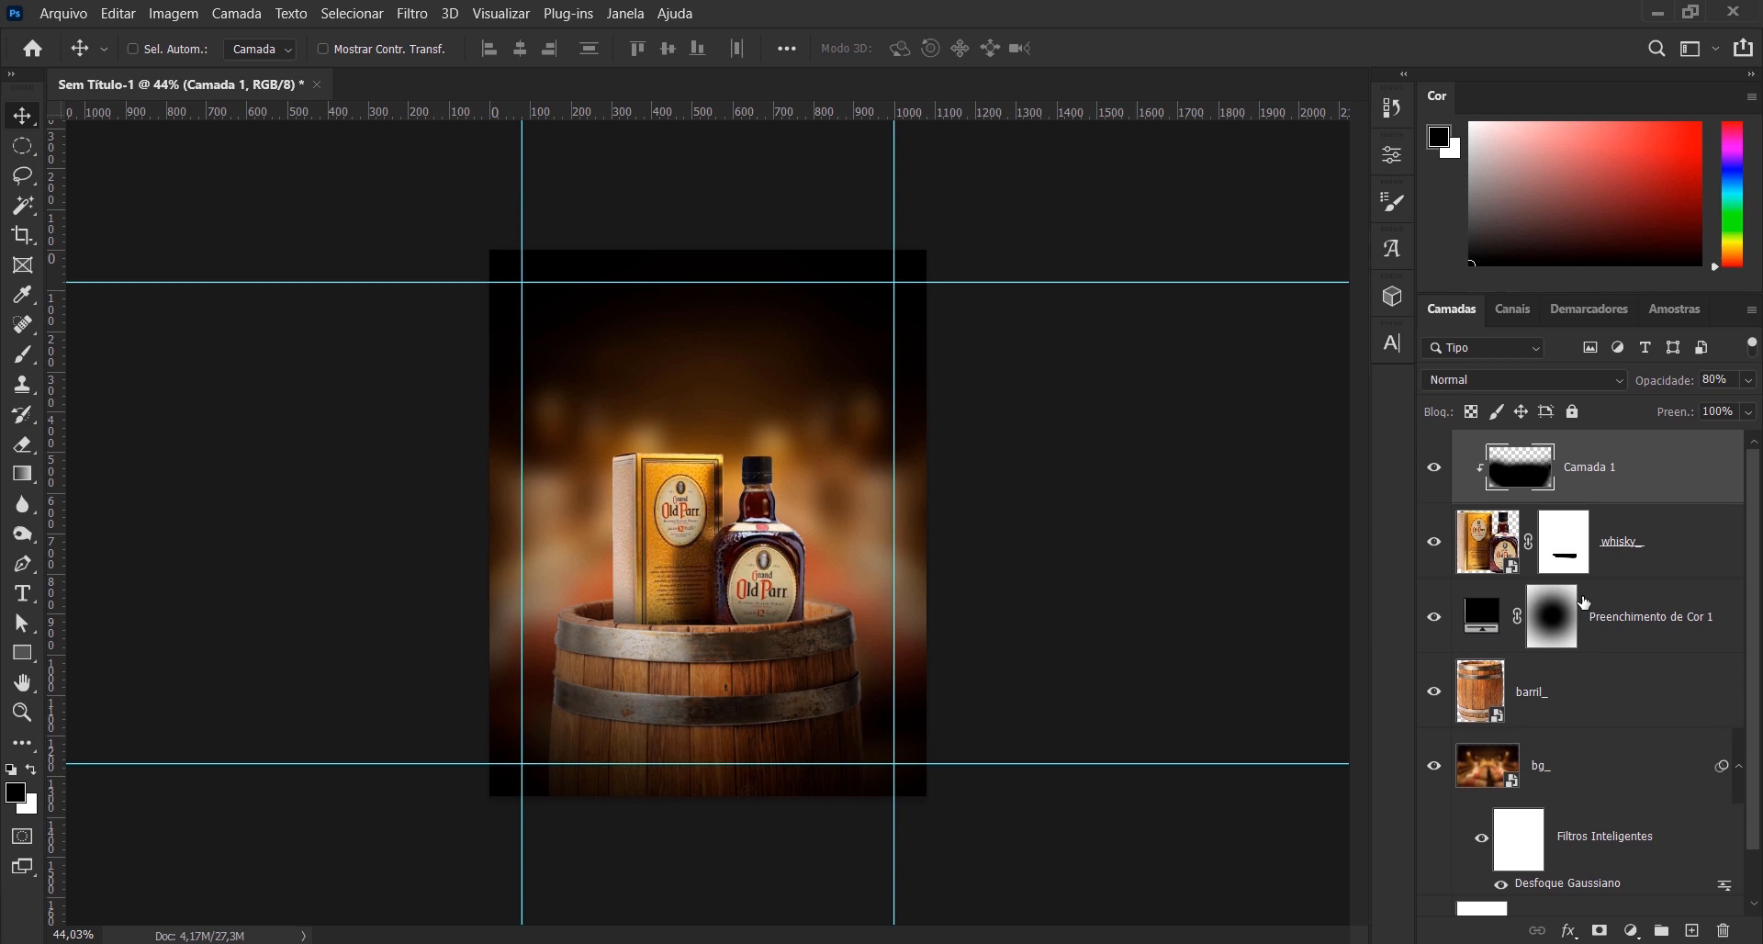
pyautogui.keyDown('ctrl'); pyautogui.click(1666, 556); pyautogui.keyUp('ctrl')
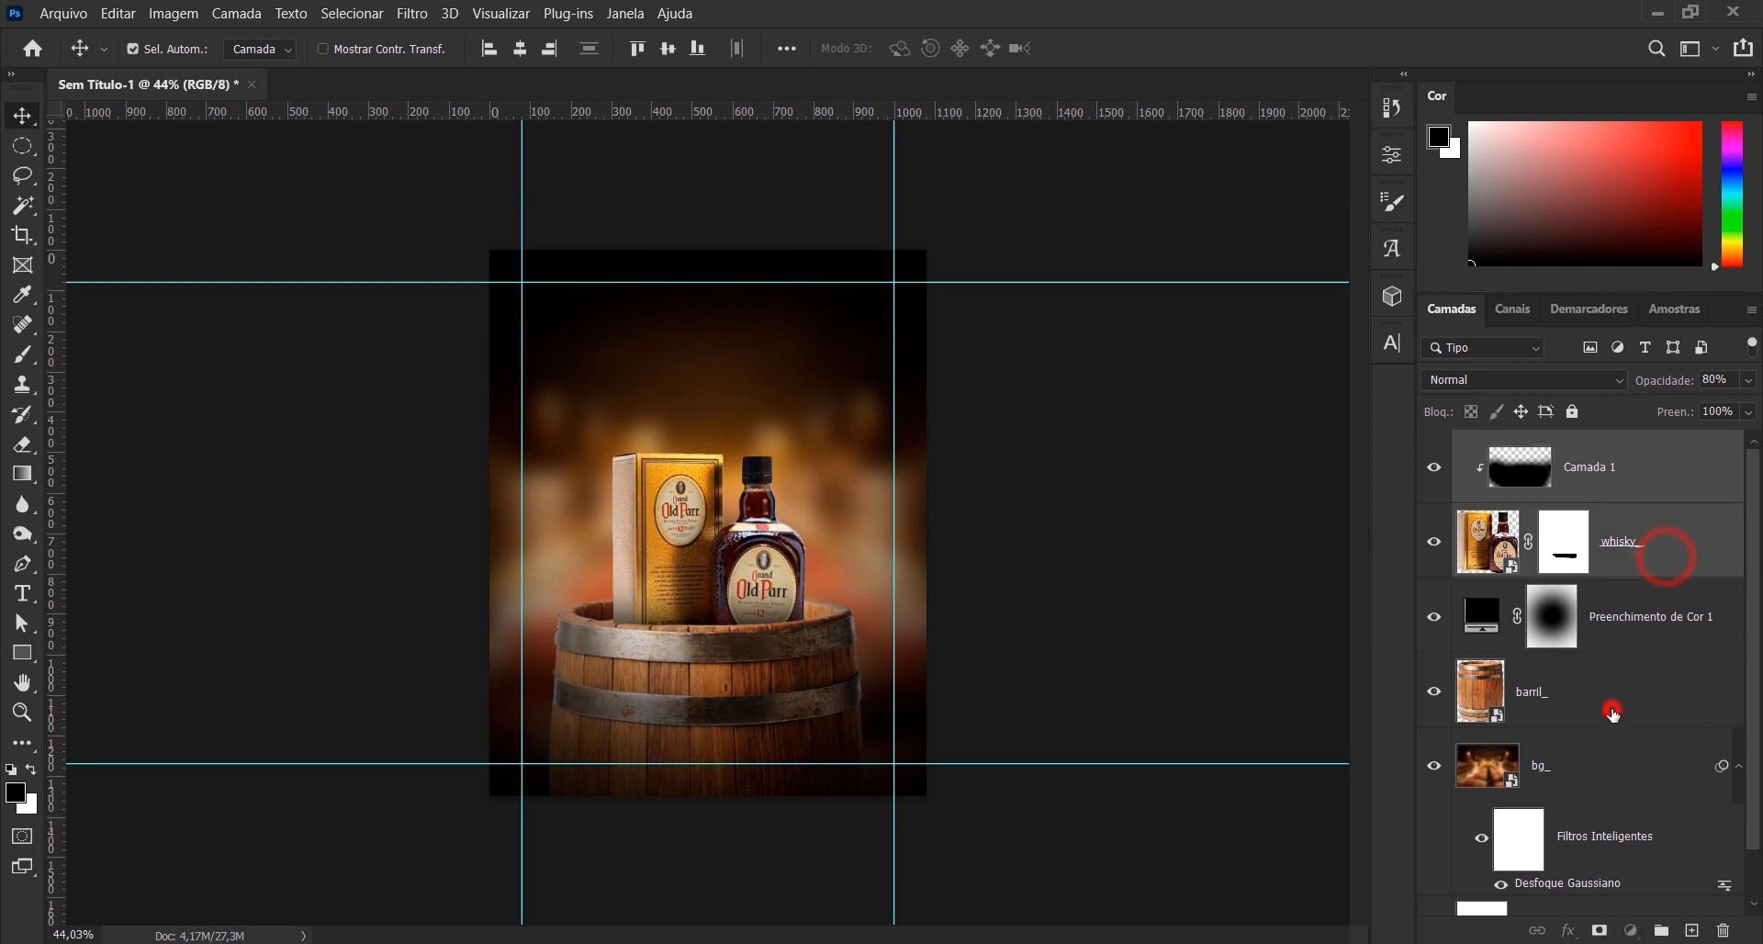
pyautogui.keyDown('ctrl'); pyautogui.click(1613, 711); pyautogui.keyUp('ctrl')
pyautogui.press('Down')
pyautogui.press('Down')
pyautogui.press('Down')
pyautogui.press('Down')
pyautogui.press('Down')
pyautogui.press('Down')
pyautogui.press('Down')
pyautogui.press('Down')
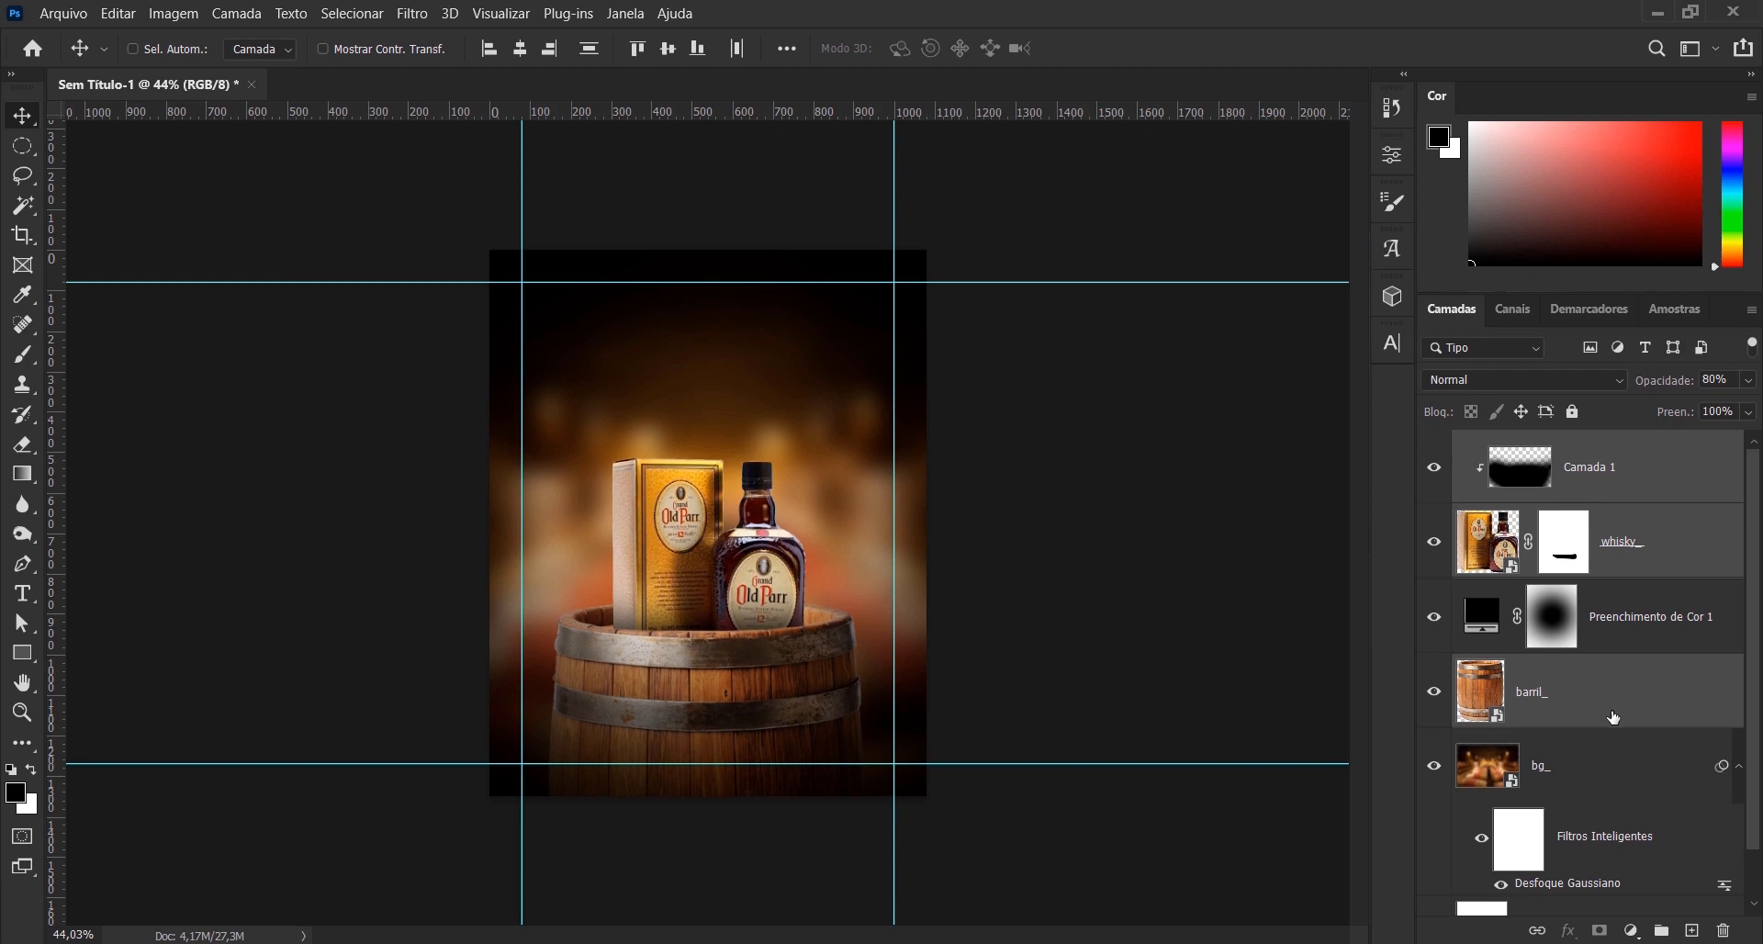
pyautogui.press('Down')
pyautogui.press('Down')
pyautogui.hotkey('ctrl', '+')
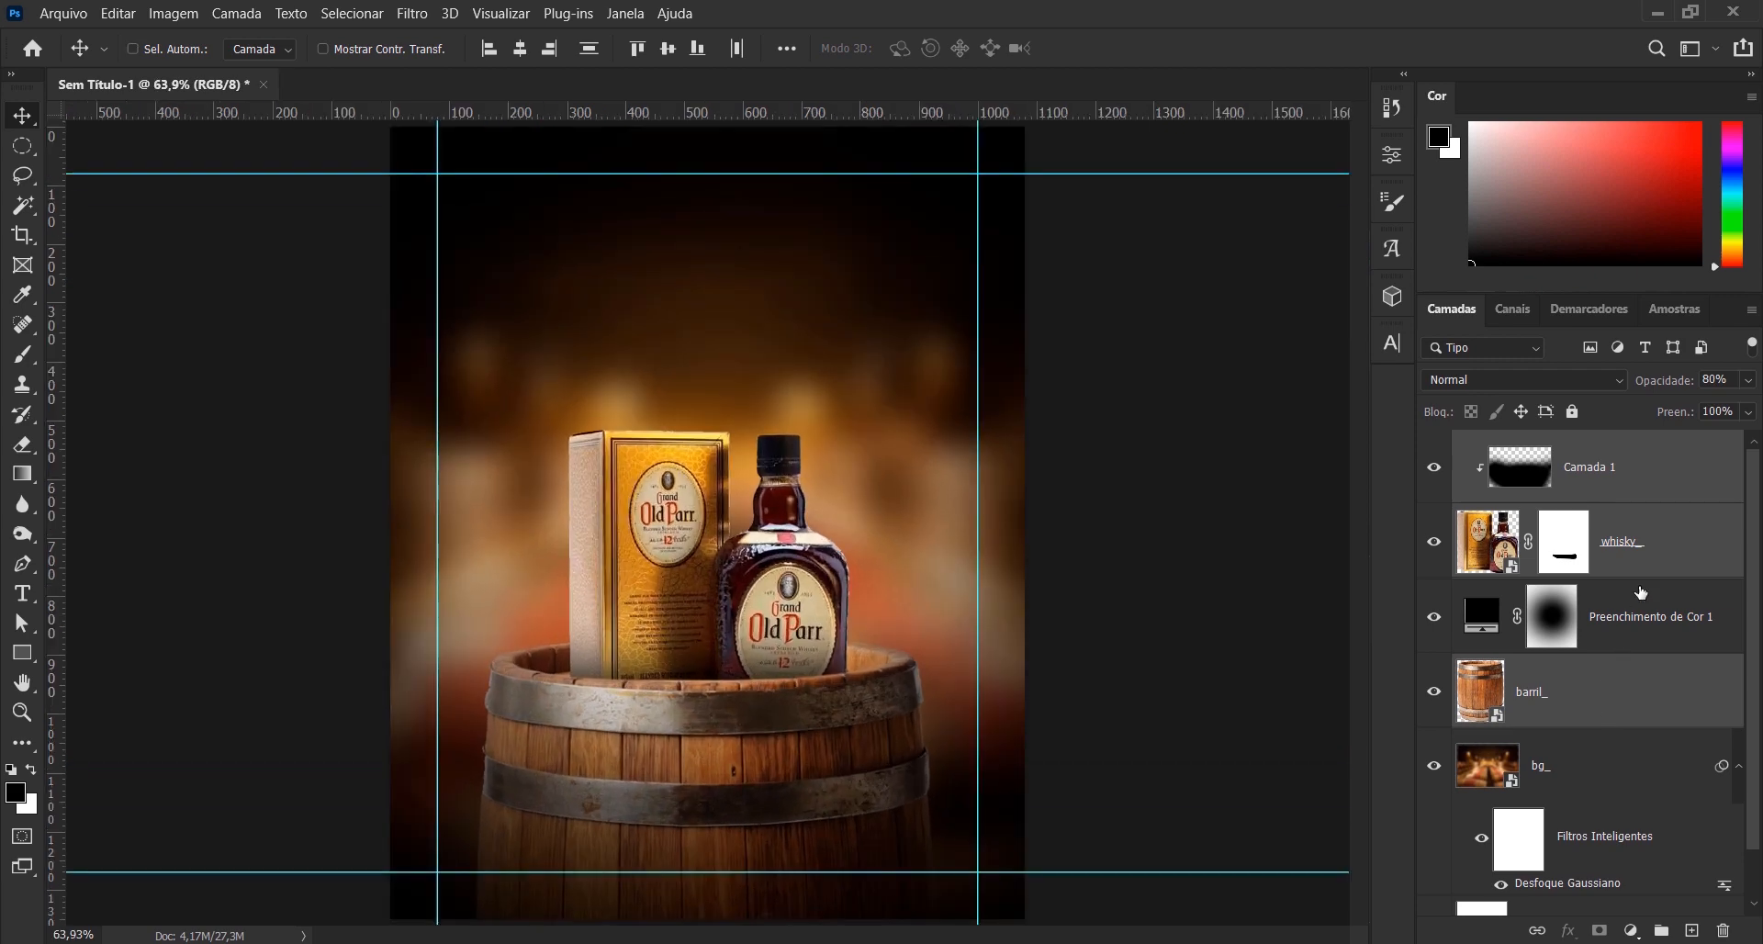
# - Group all layers from bg_ up to Camada 1 and name the group BG/OLDPARR
pyautogui.click(1635, 794)
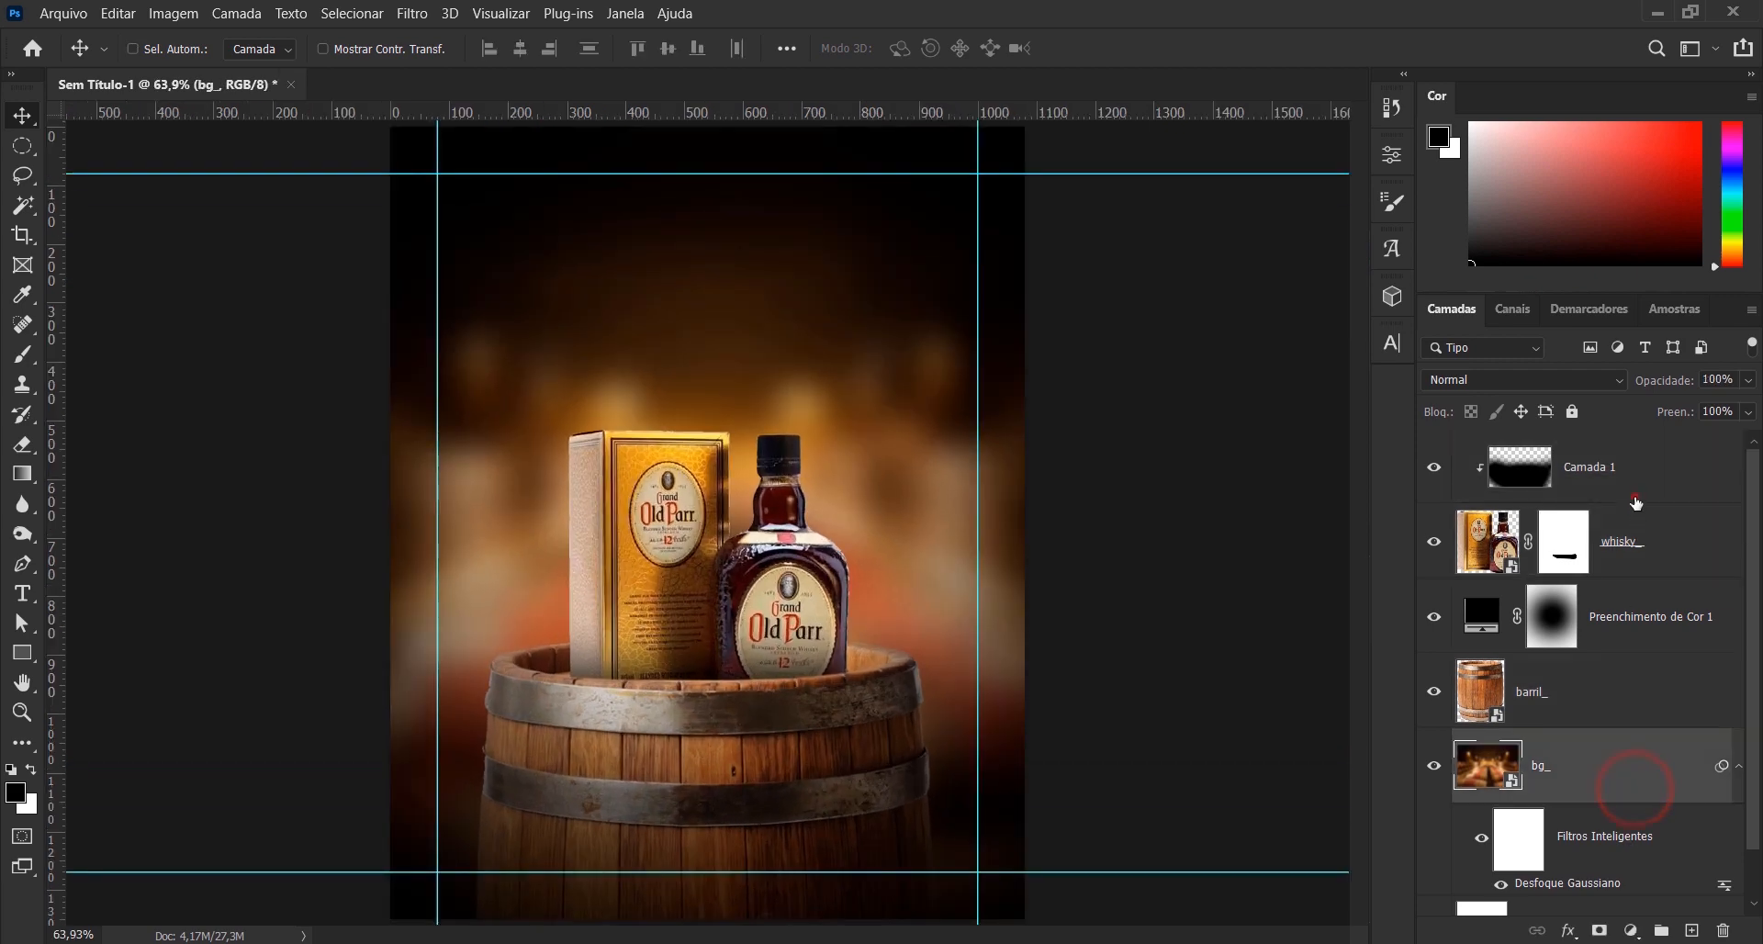
pyautogui.keyDown('shift'); pyautogui.click(1635, 495); pyautogui.keyUp('shift')
pyautogui.hotkey('ctrl', 'g')
pyautogui.doubleClick(1530, 449)
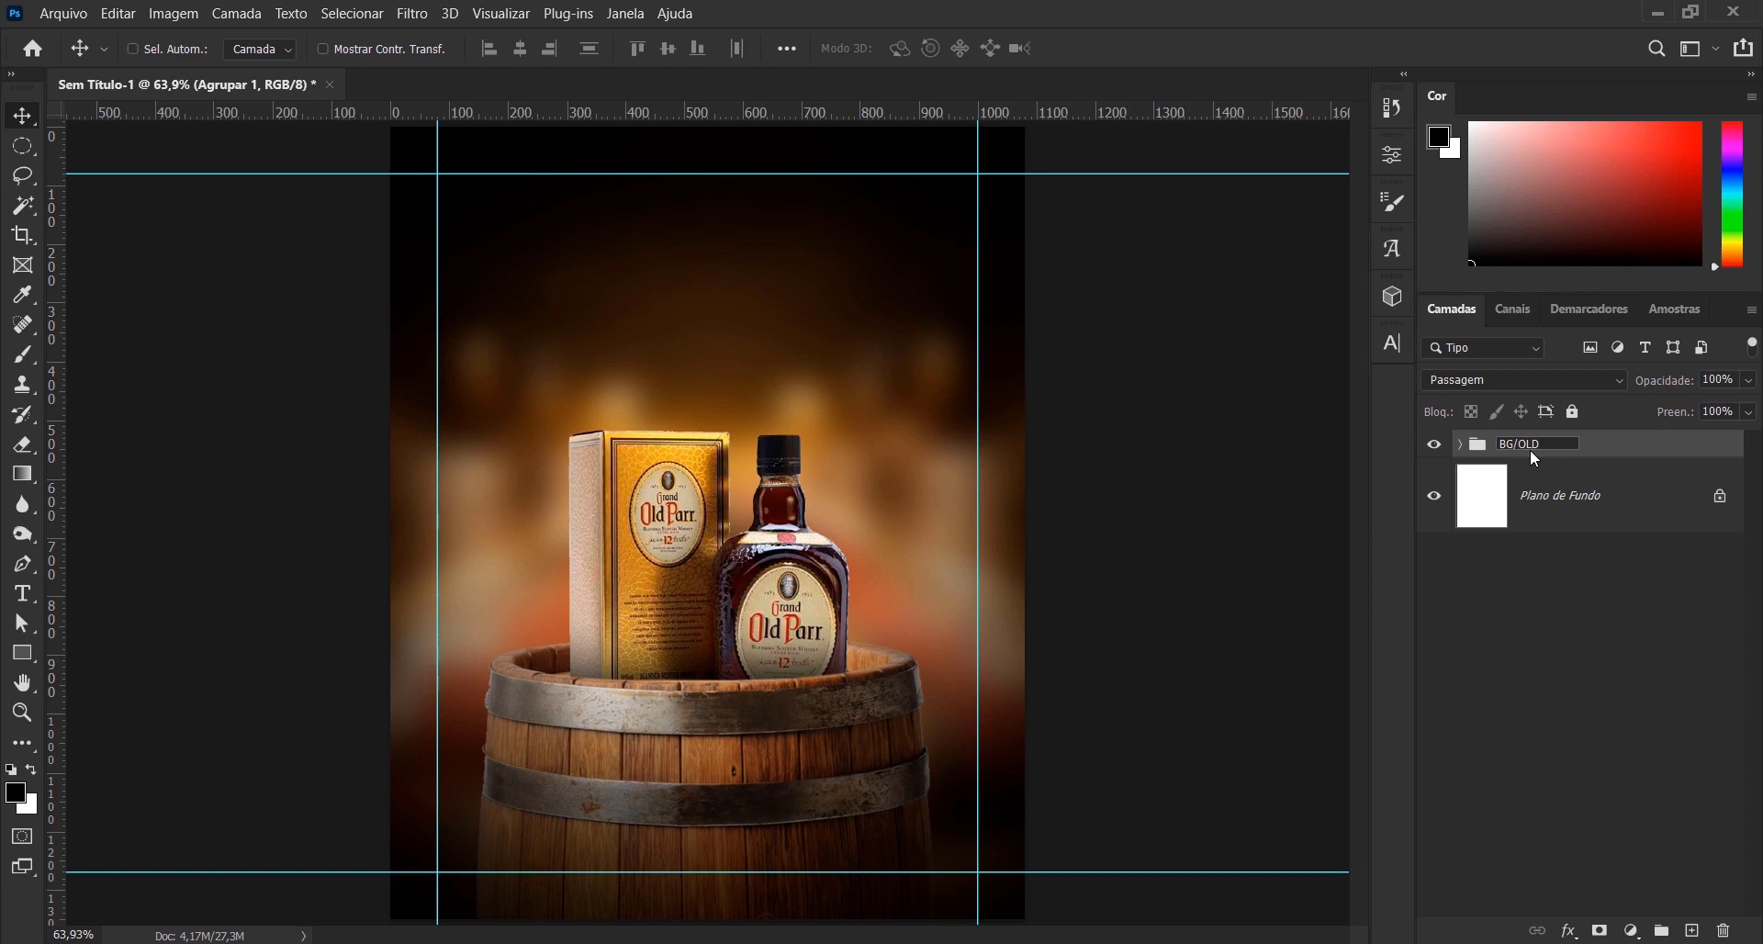
pyautogui.press('Return')
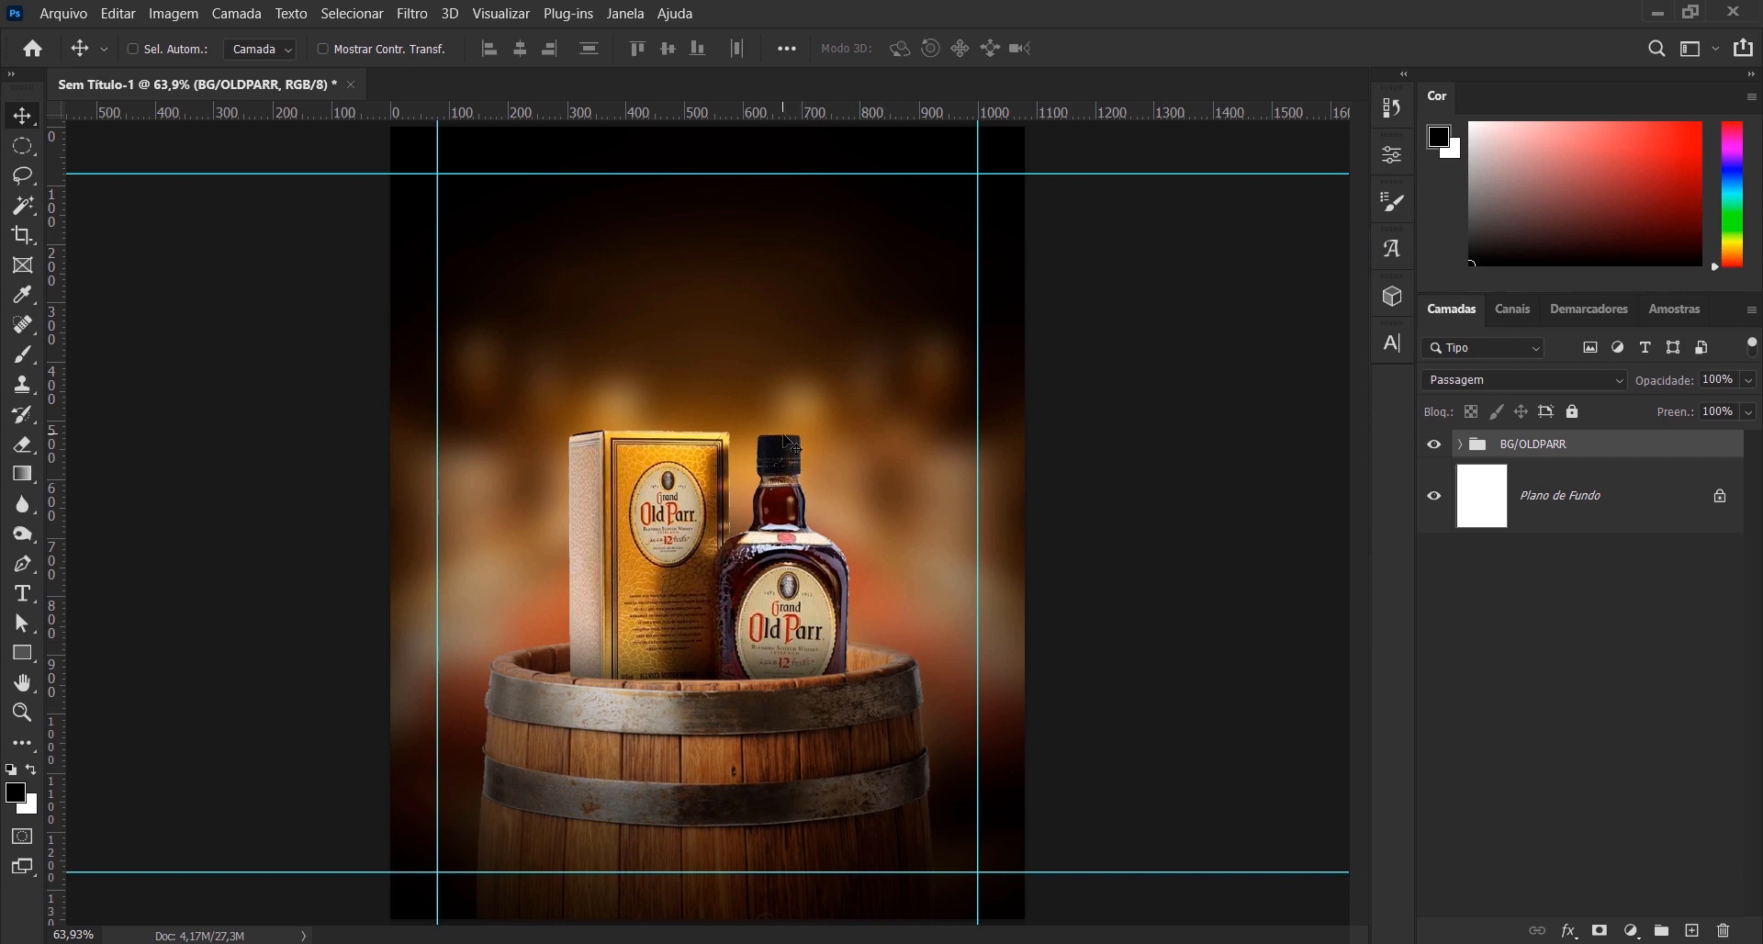
# - Copy the whole slogan from the headline text file in the TUTORIAL 05 - LISTA FORA DE SERIE folder and switch back to Photoshop
pyautogui.hotkey('alt', 'Tab')
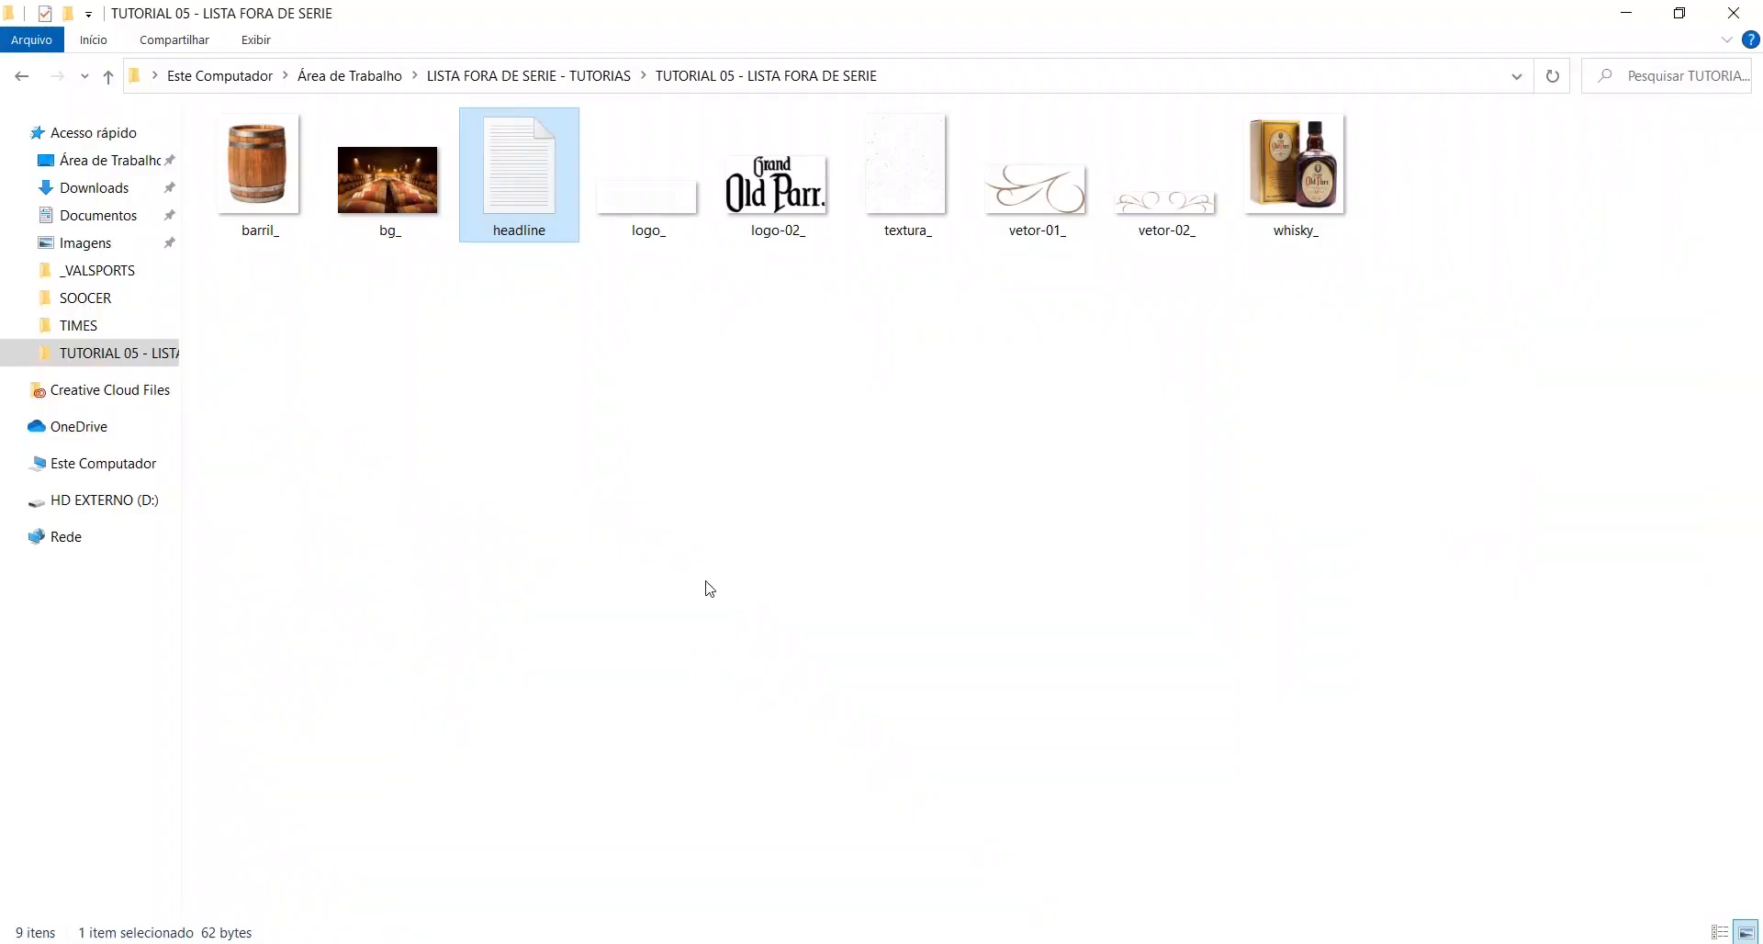
pyautogui.doubleClick(530, 214)
pyautogui.click(111, 91)
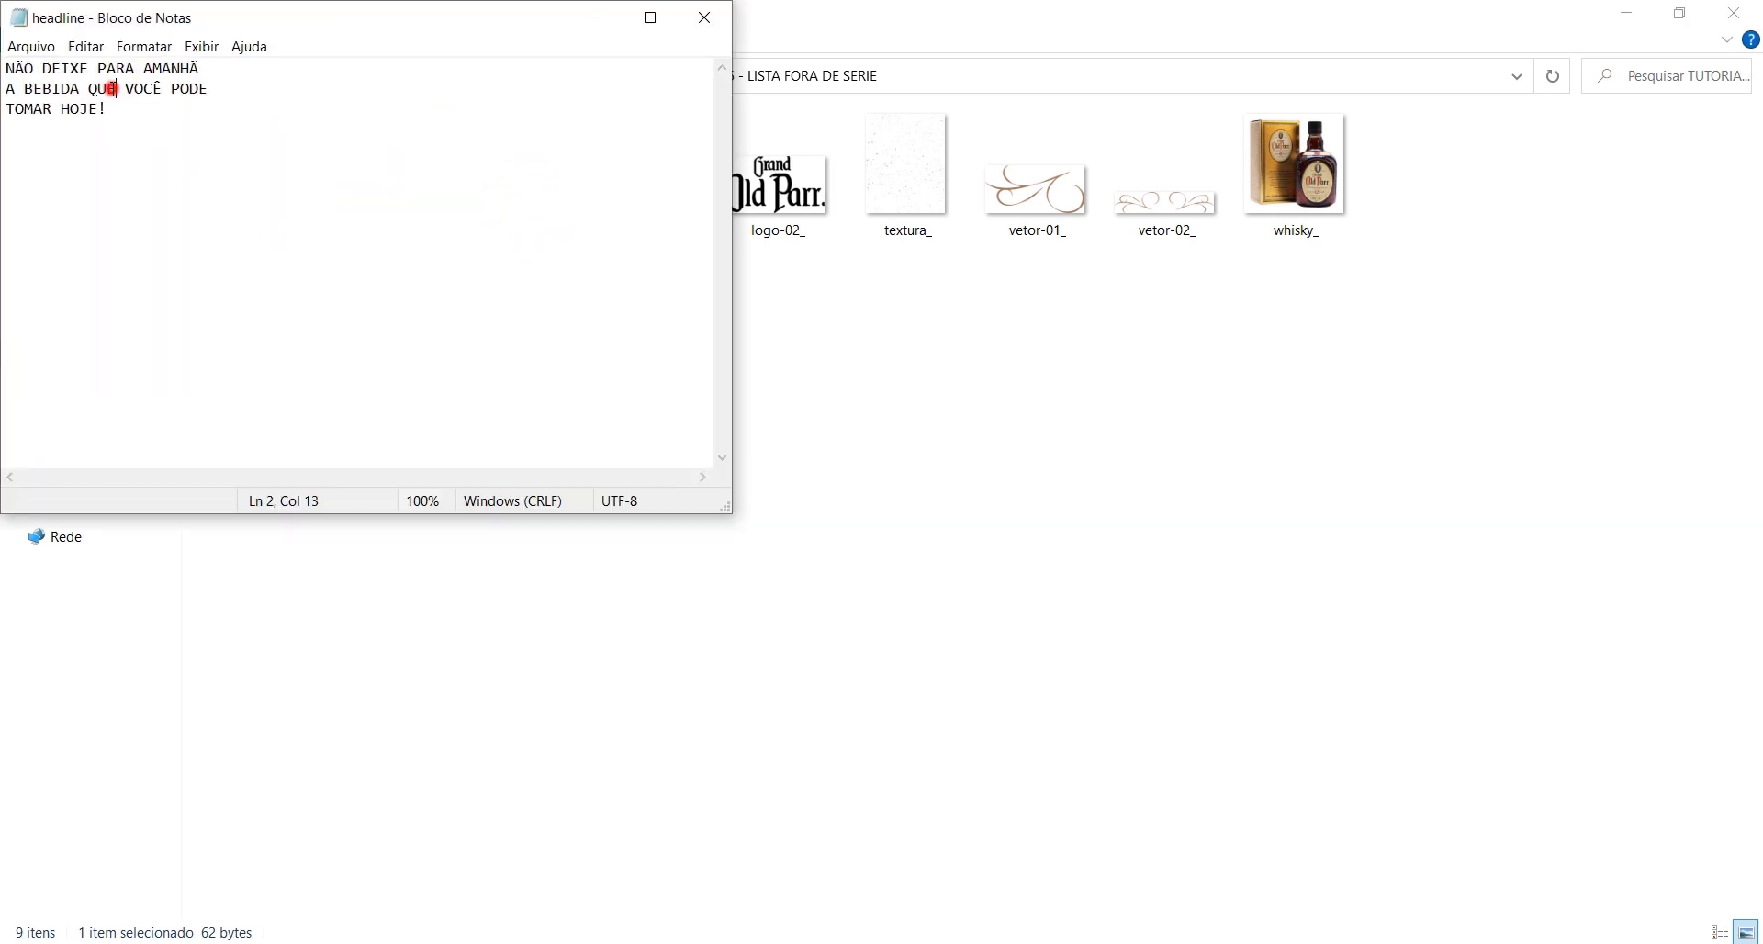
pyautogui.hotkey('ctrl', 'a')
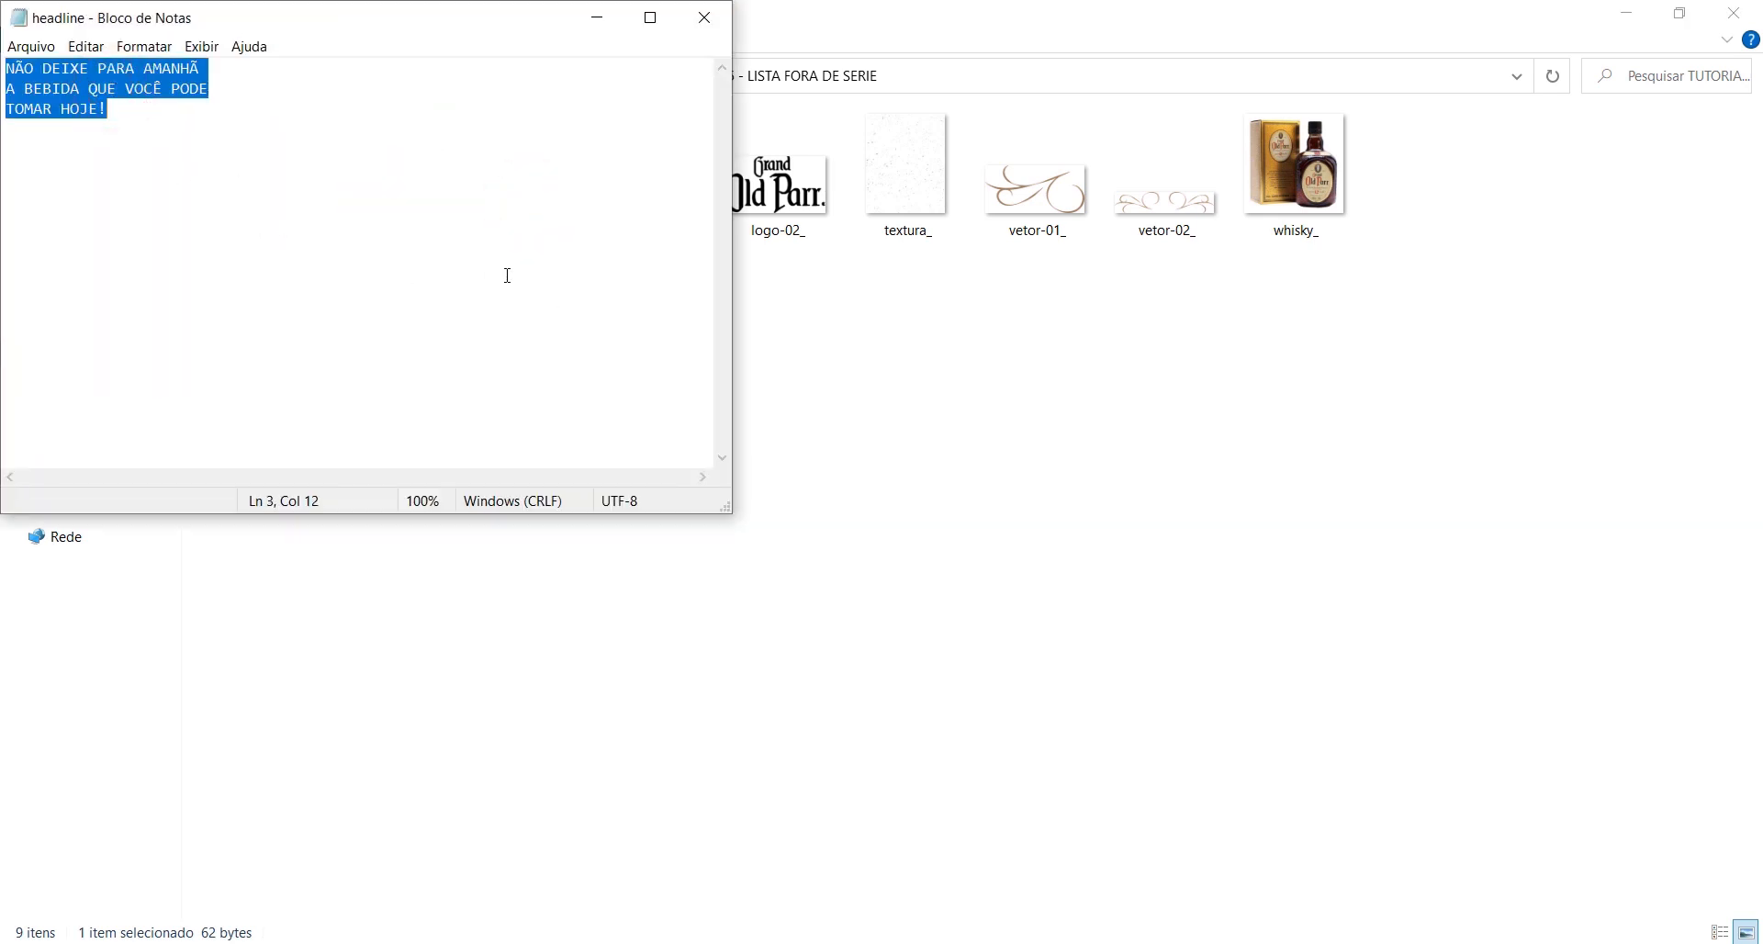
pyautogui.hotkey('alt', 'Tab')
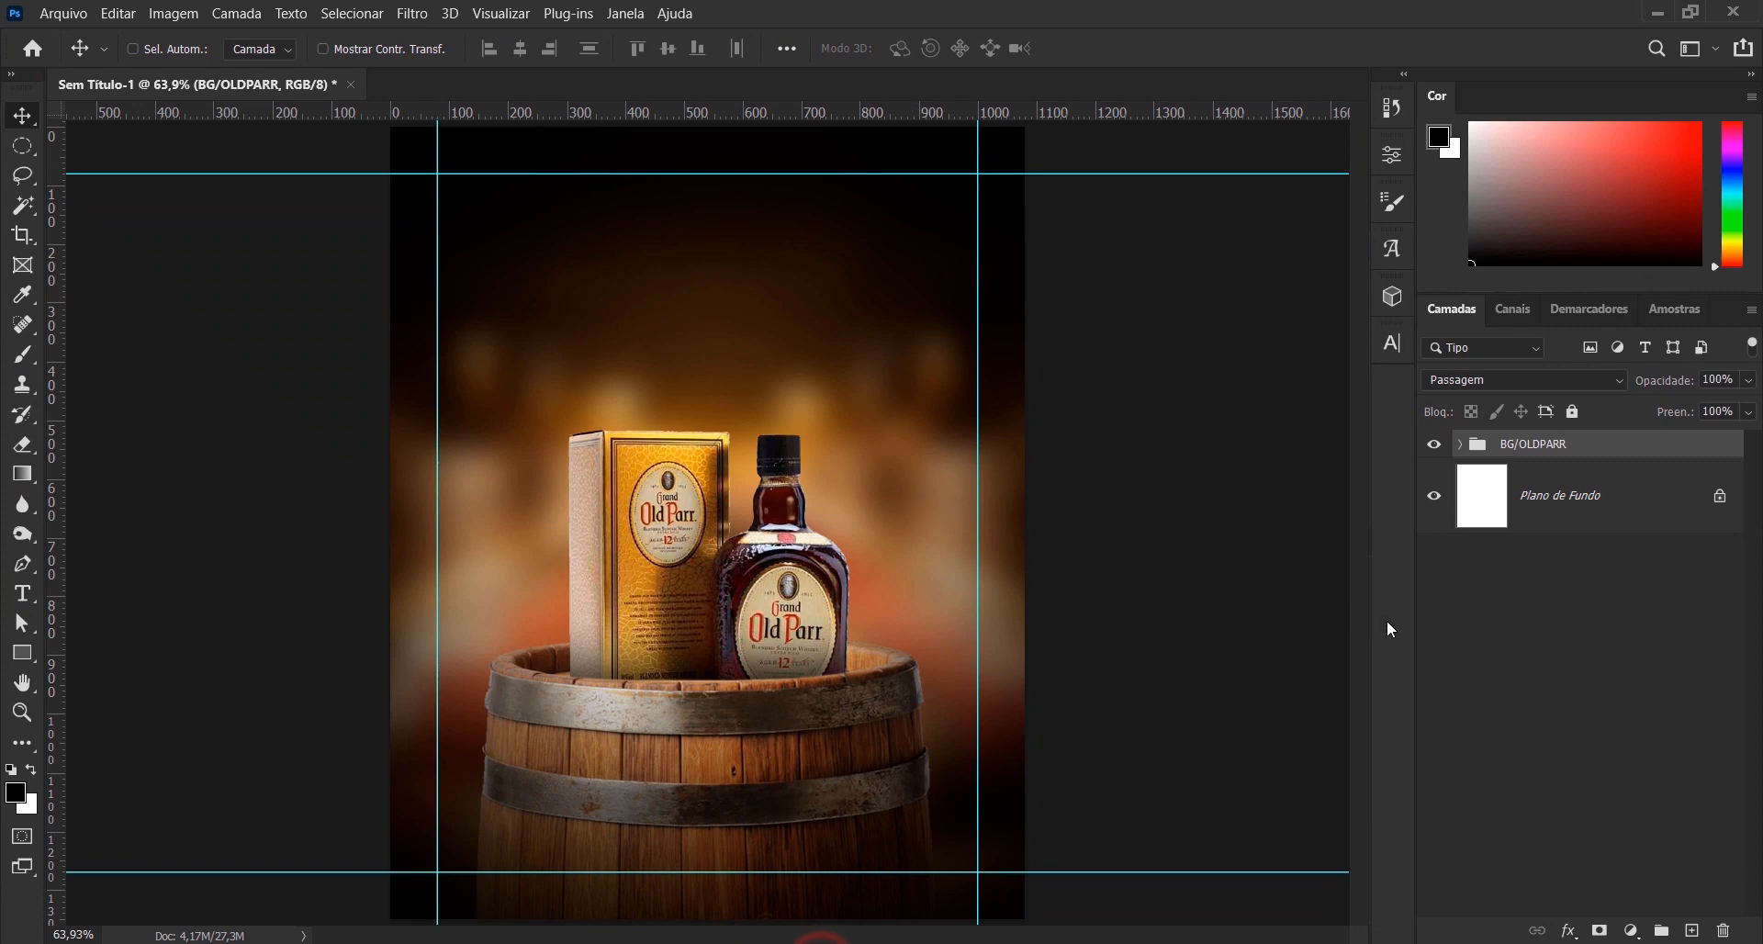
# - Paste the copied slogan as a horizontal text layer in the dark area above the whisky box
pyautogui.click(25, 593)
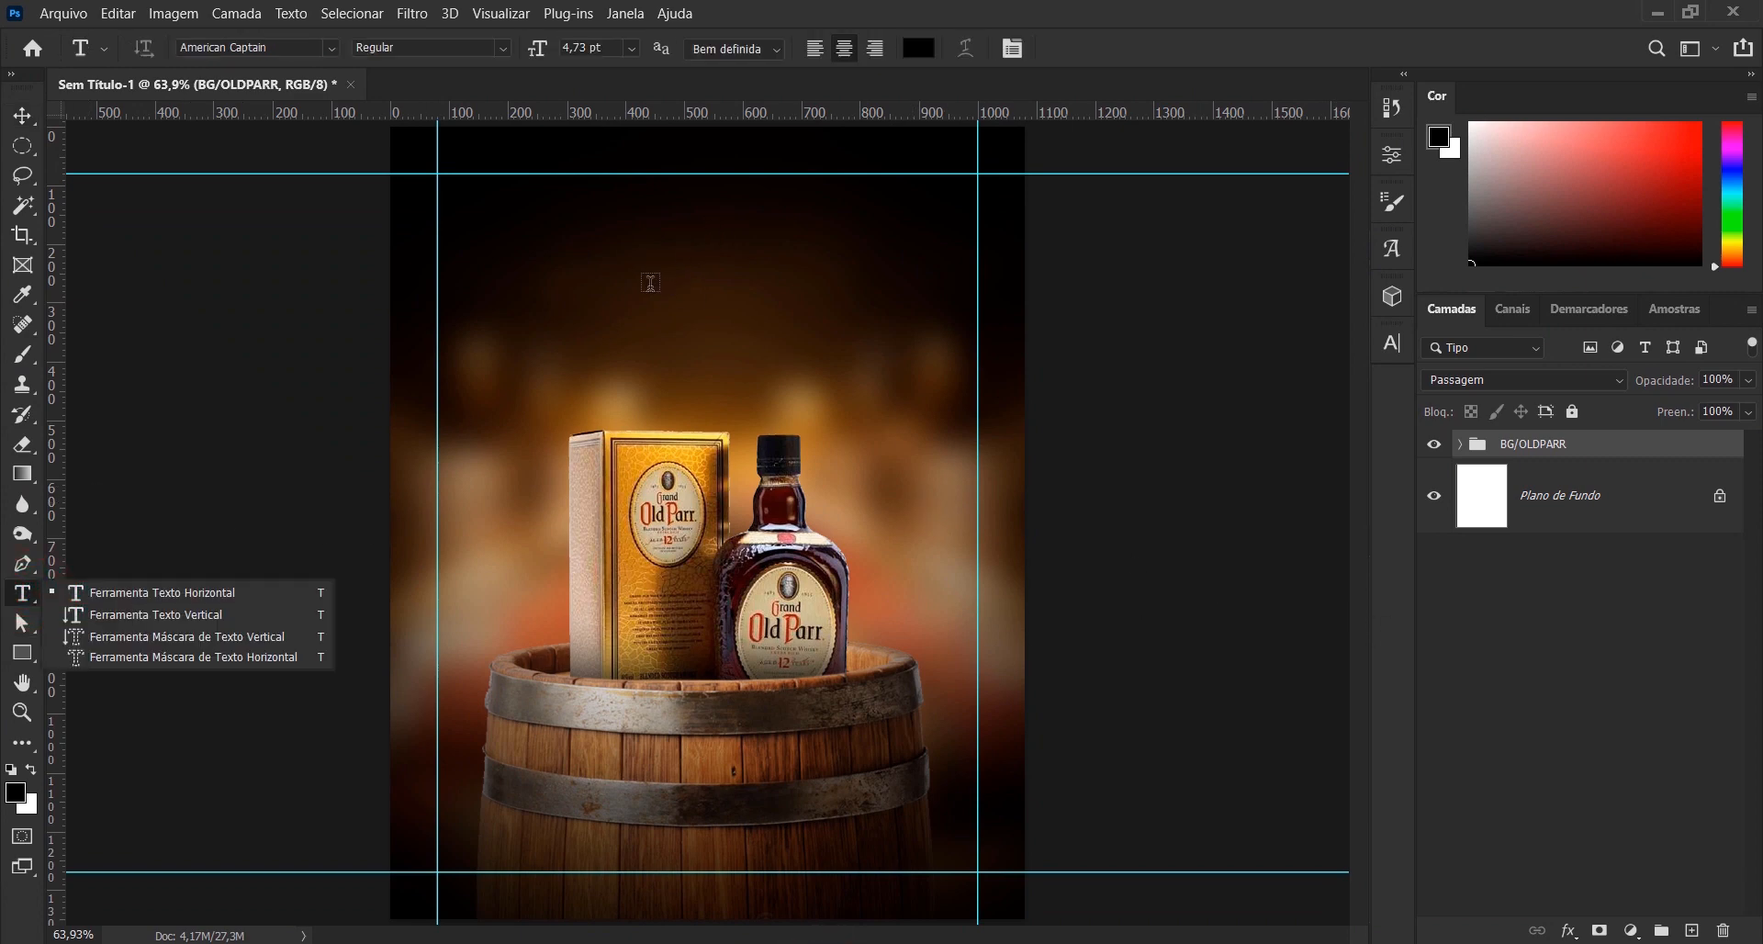
pyautogui.click(635, 250)
pyautogui.hotkey('ctrl', 'v')
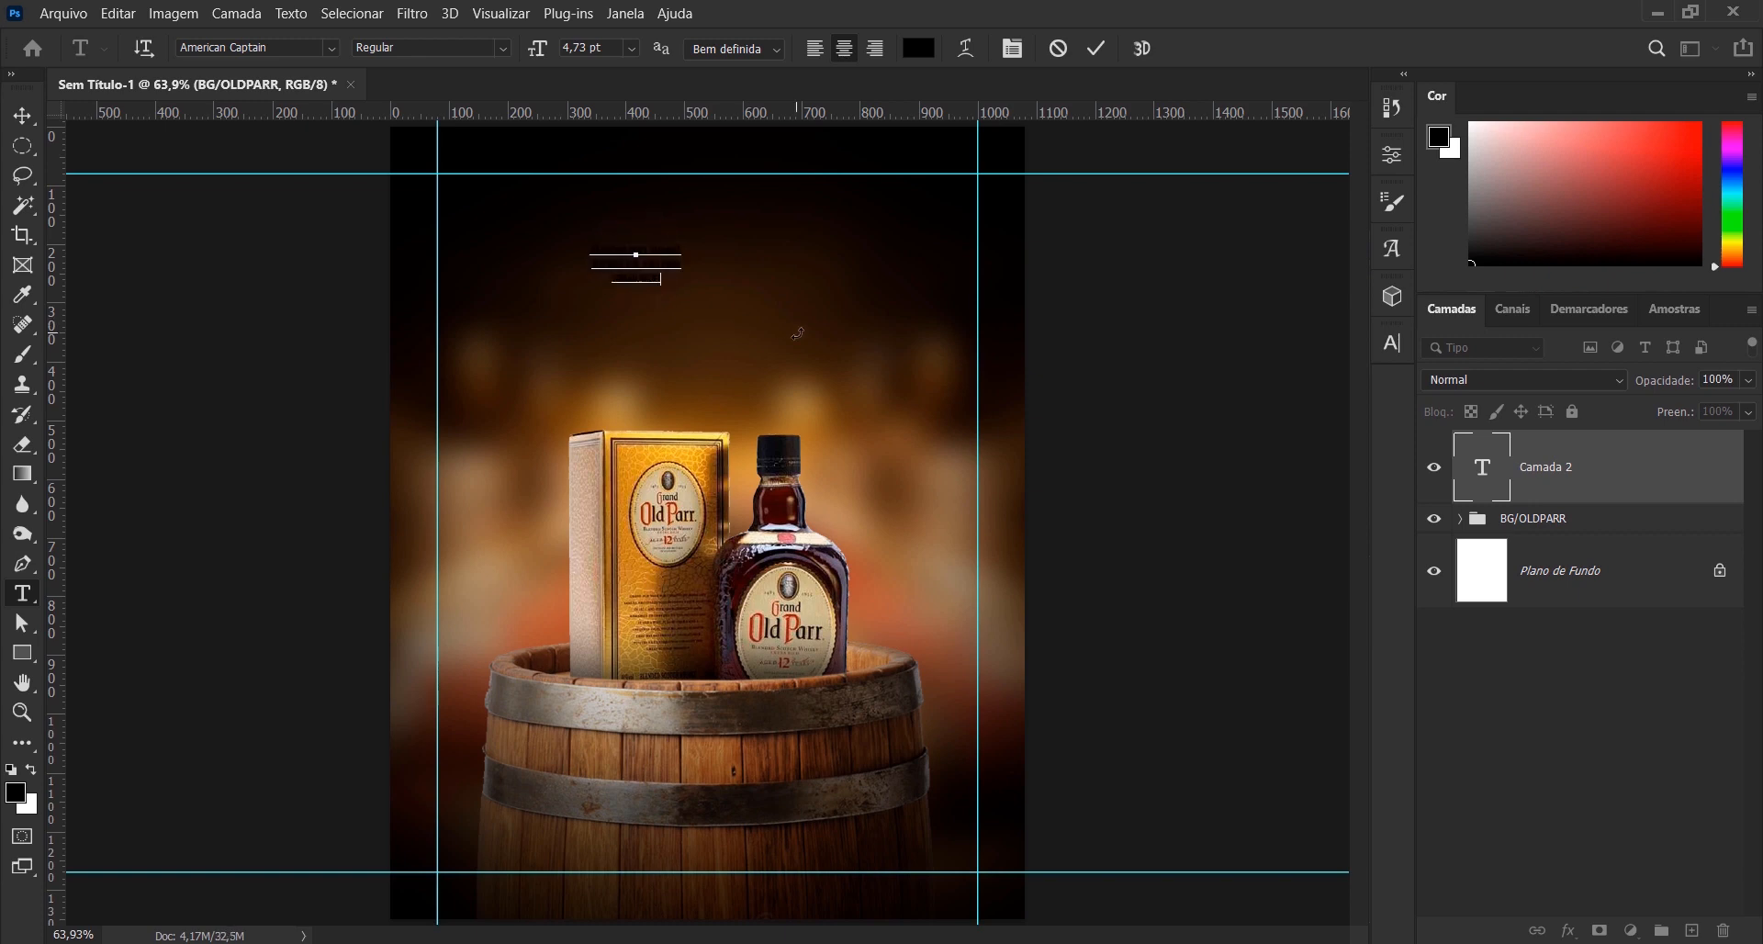
pyautogui.click(1099, 49)
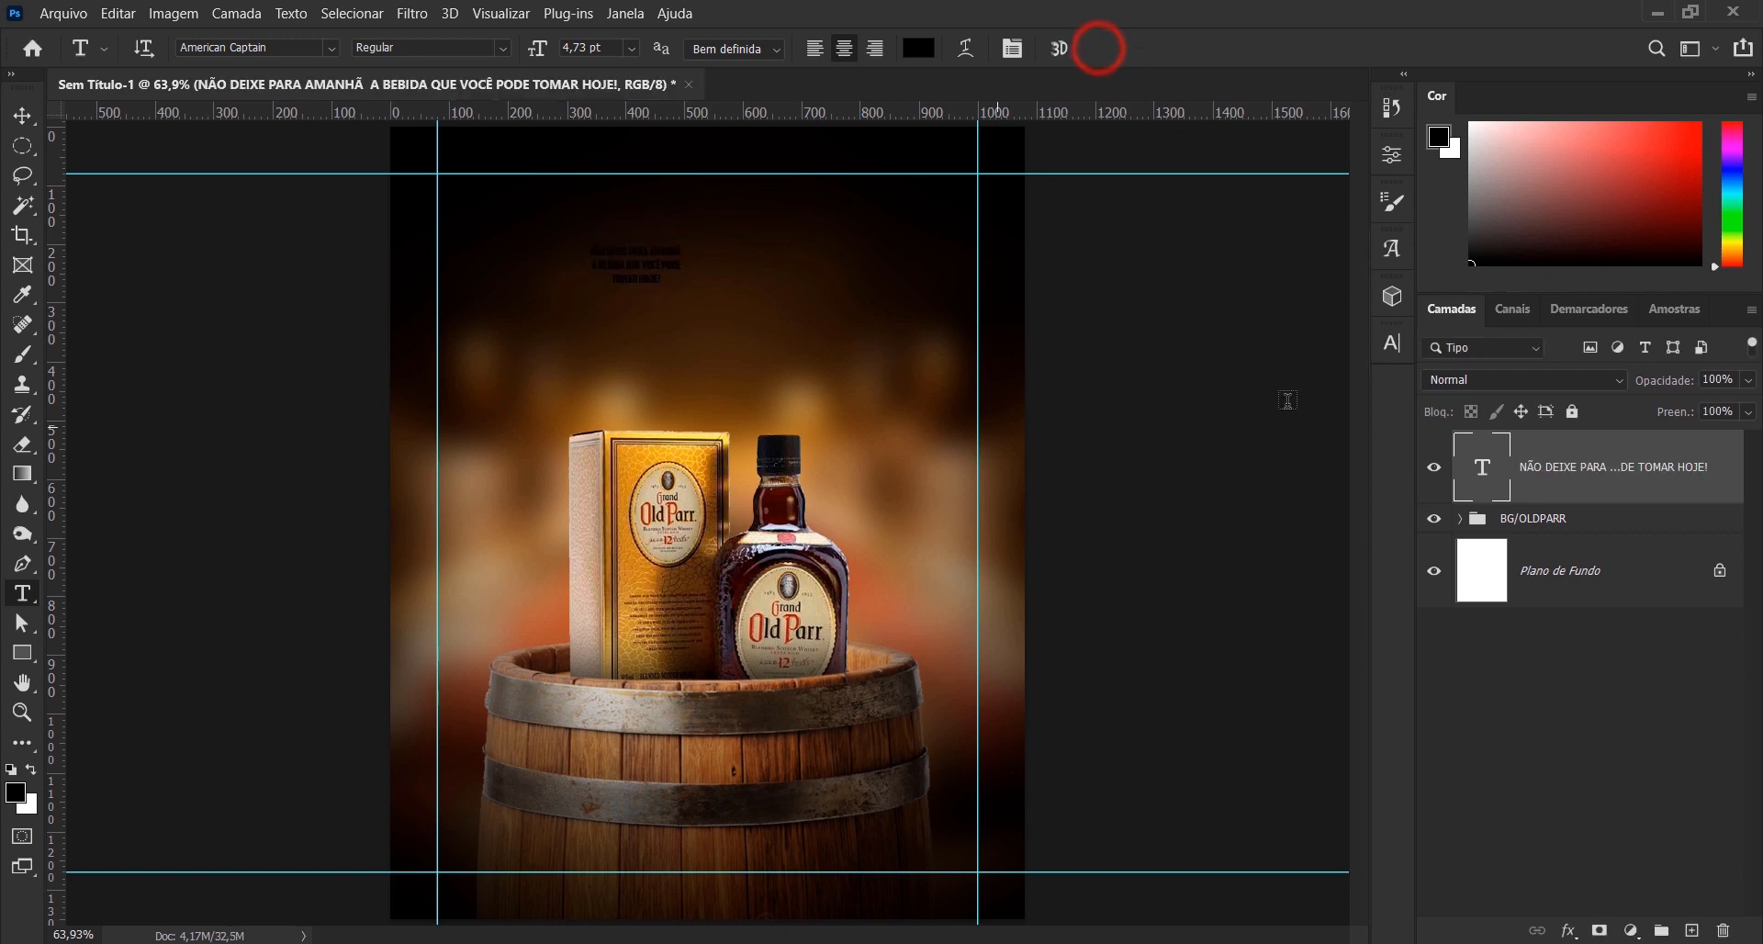
# - Set the slogan's text colour to white (ffffff)
pyautogui.click(1392, 343)
pyautogui.click(1340, 466)
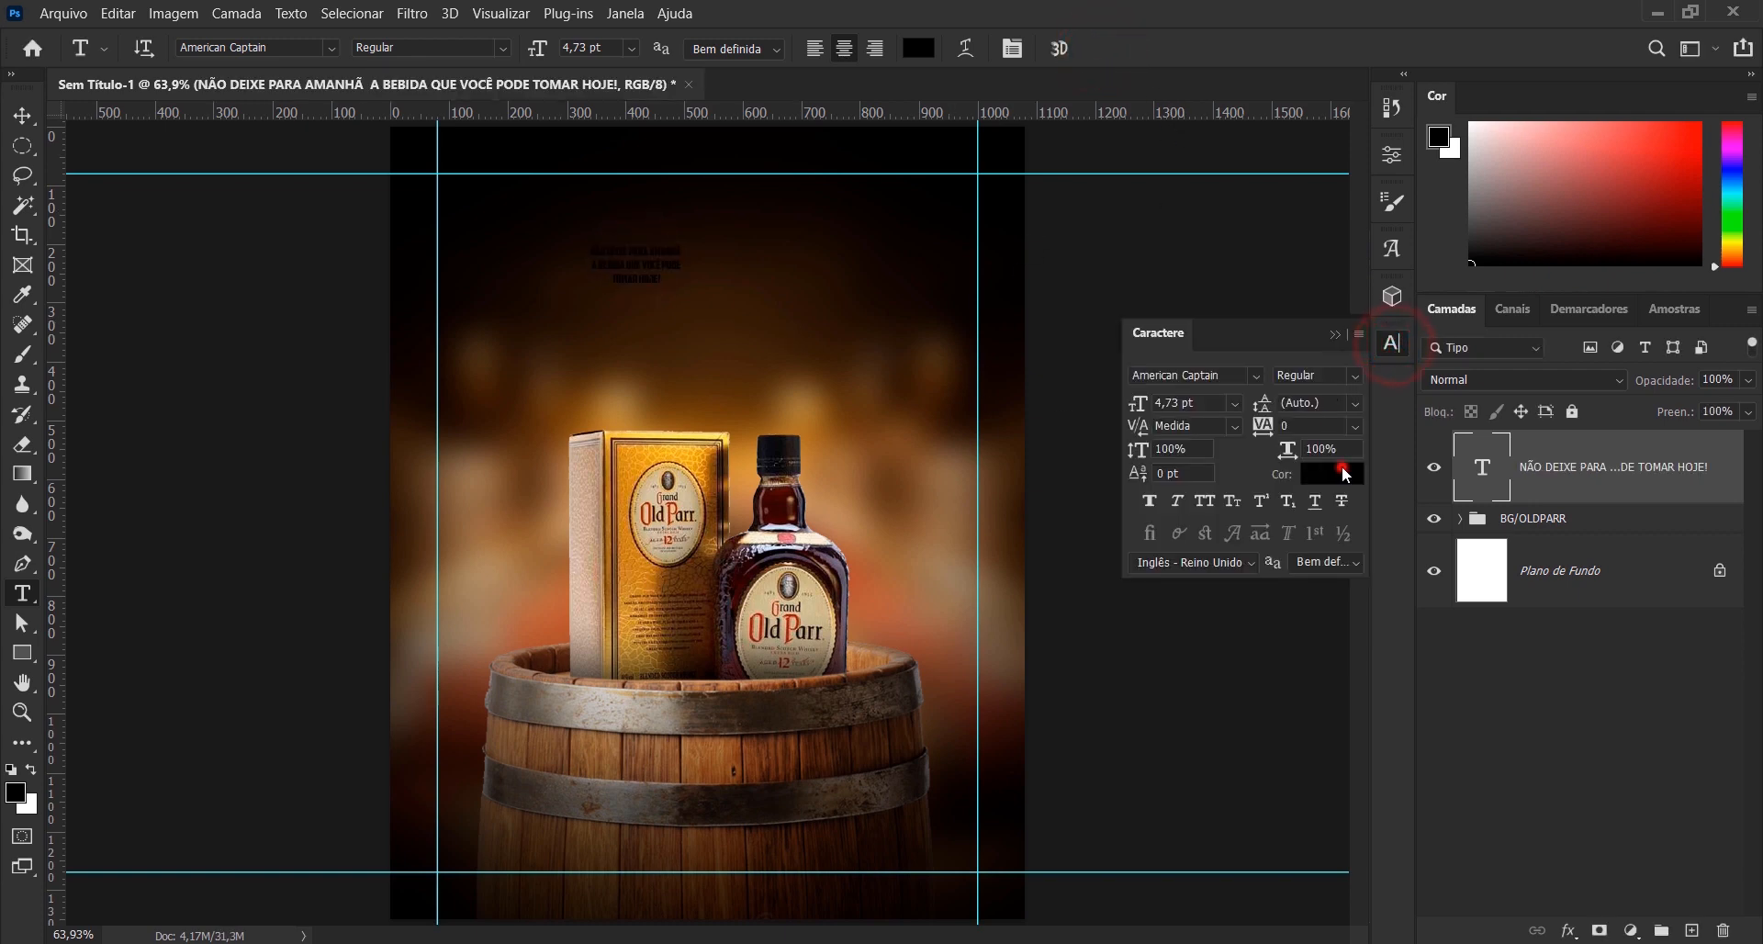
pyautogui.write('ffffff')
pyautogui.click(1551, 539)
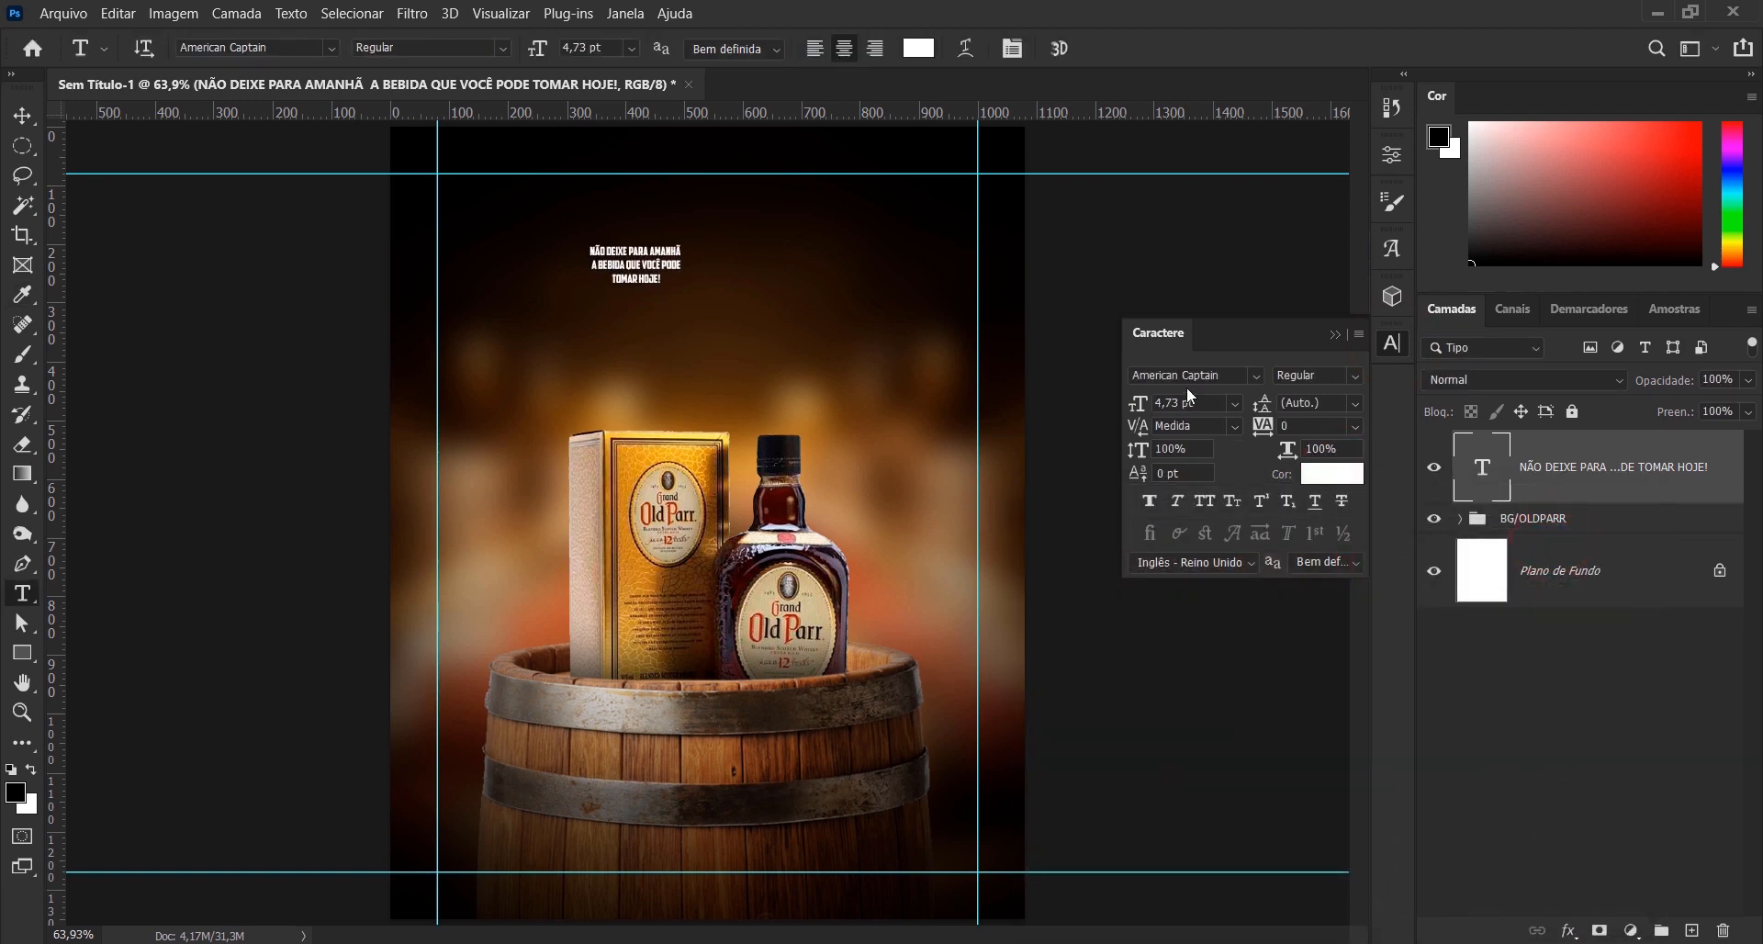
pyautogui.click(1336, 339)
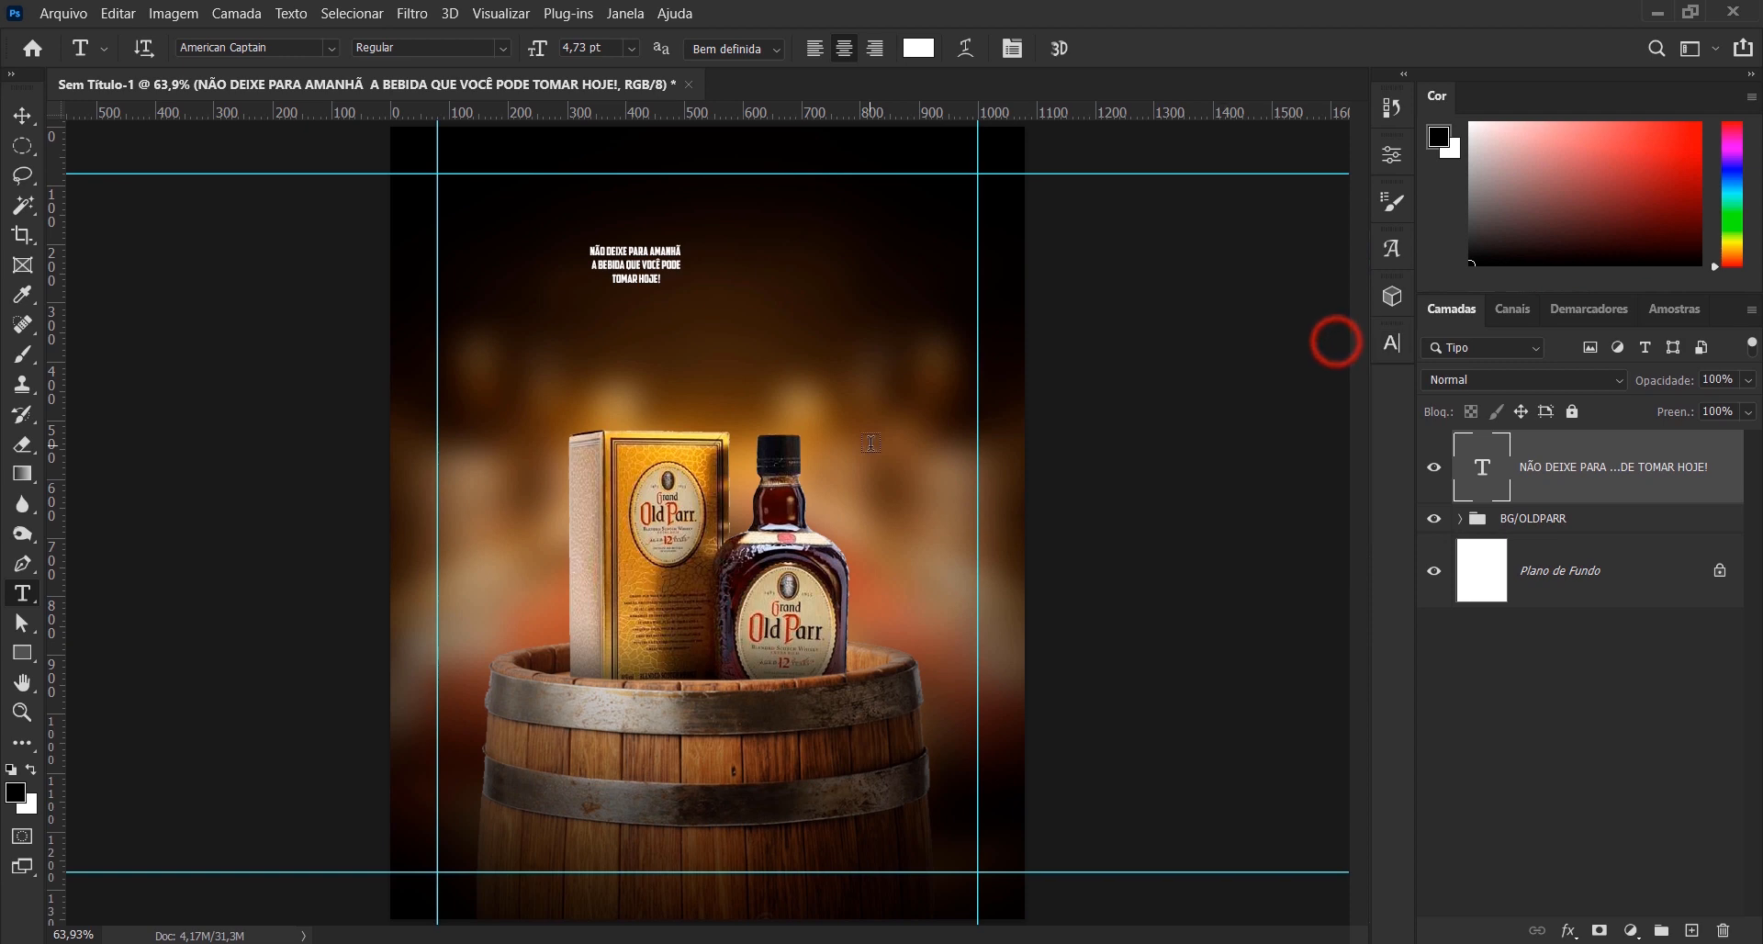
# - Scale the slogan up to about 469%, with its right edge on the right vertical guide
pyautogui.hotkey('ctrl', 't')
pyautogui.moveTo(682, 286); pyautogui.dragTo(979, 427)
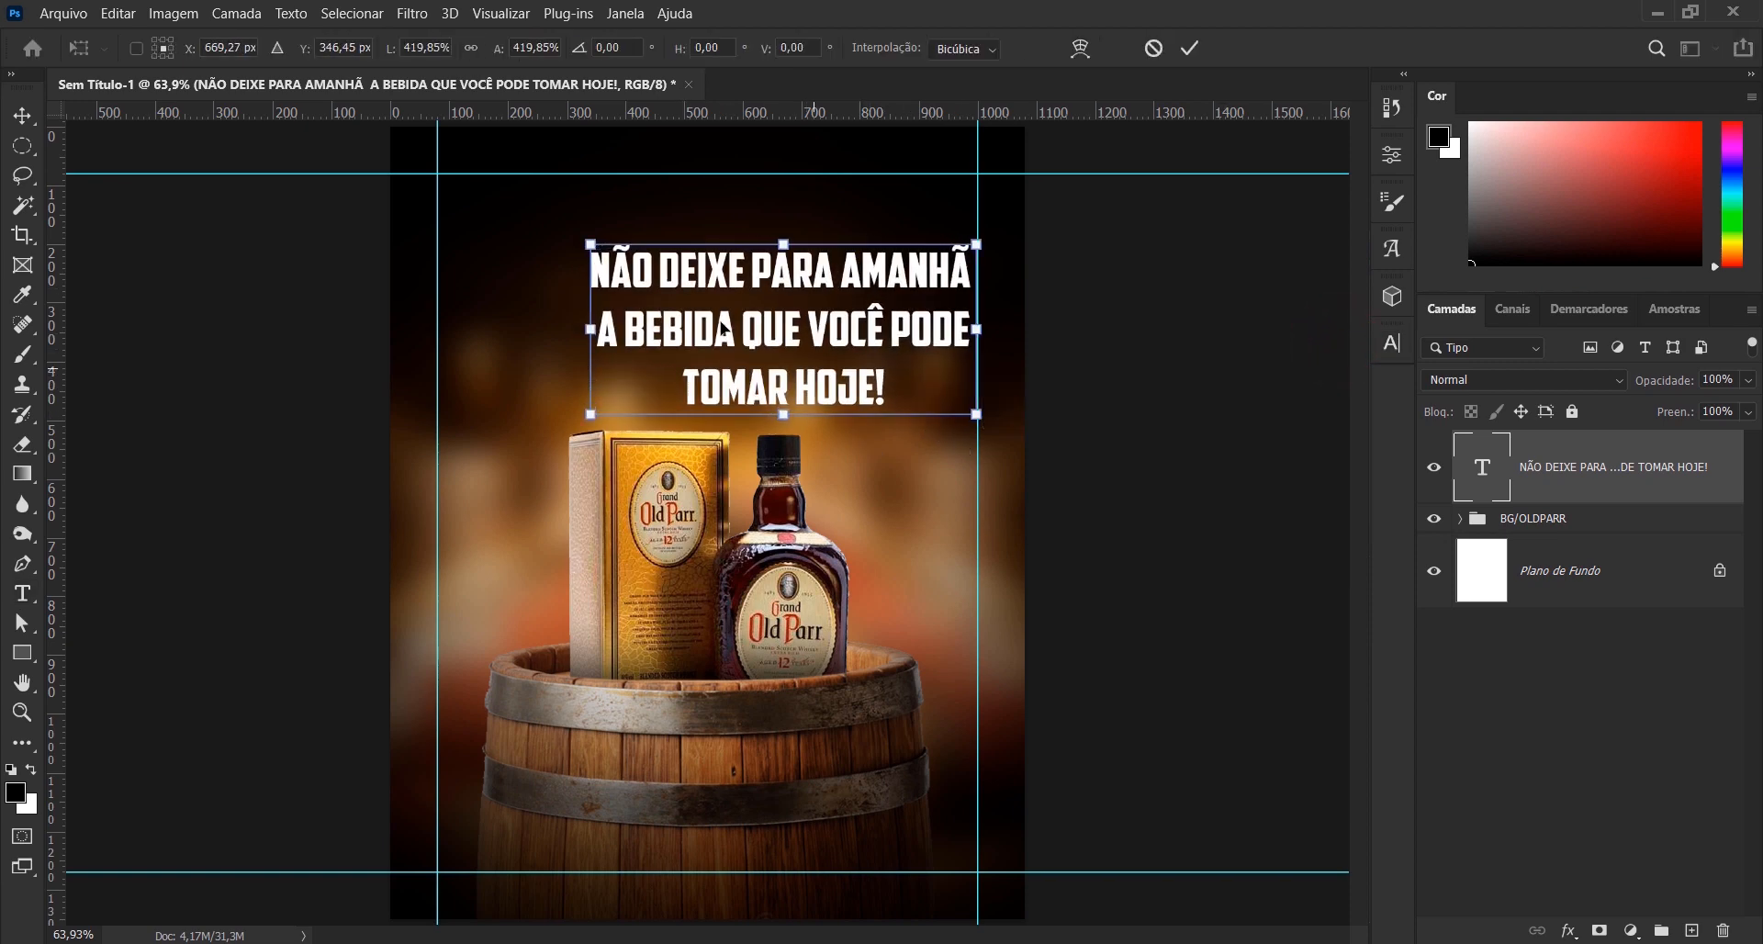
pyautogui.moveTo(589, 244); pyautogui.dragTo(544, 218)
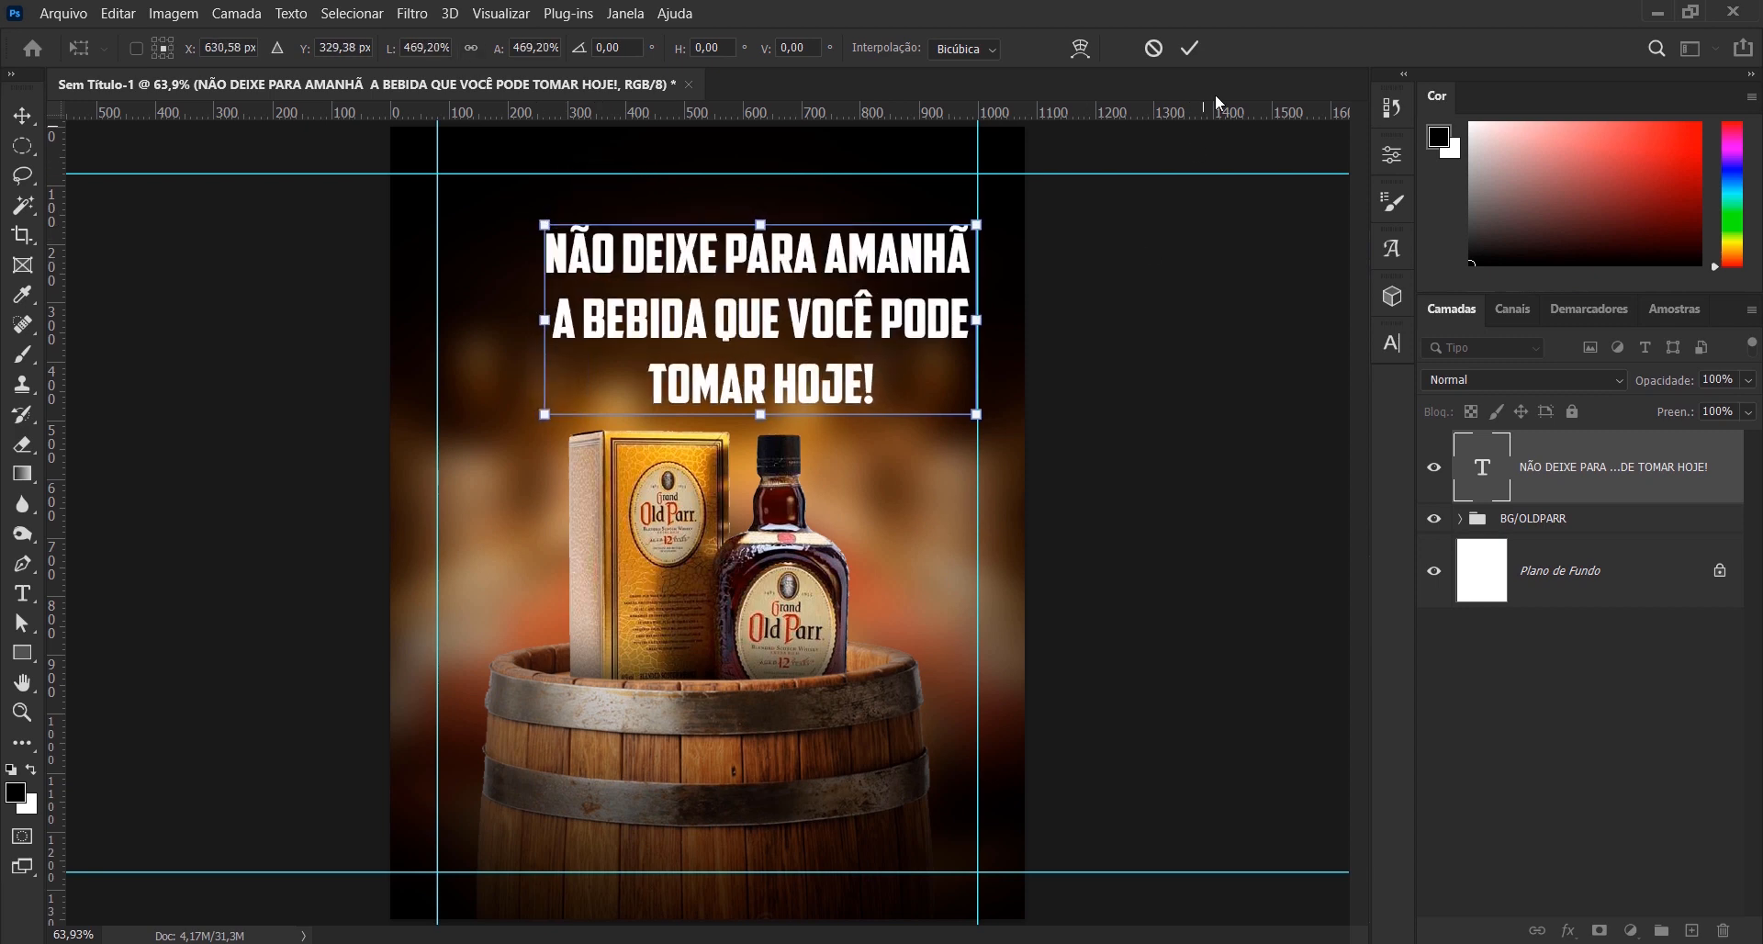
pyautogui.click(1189, 47)
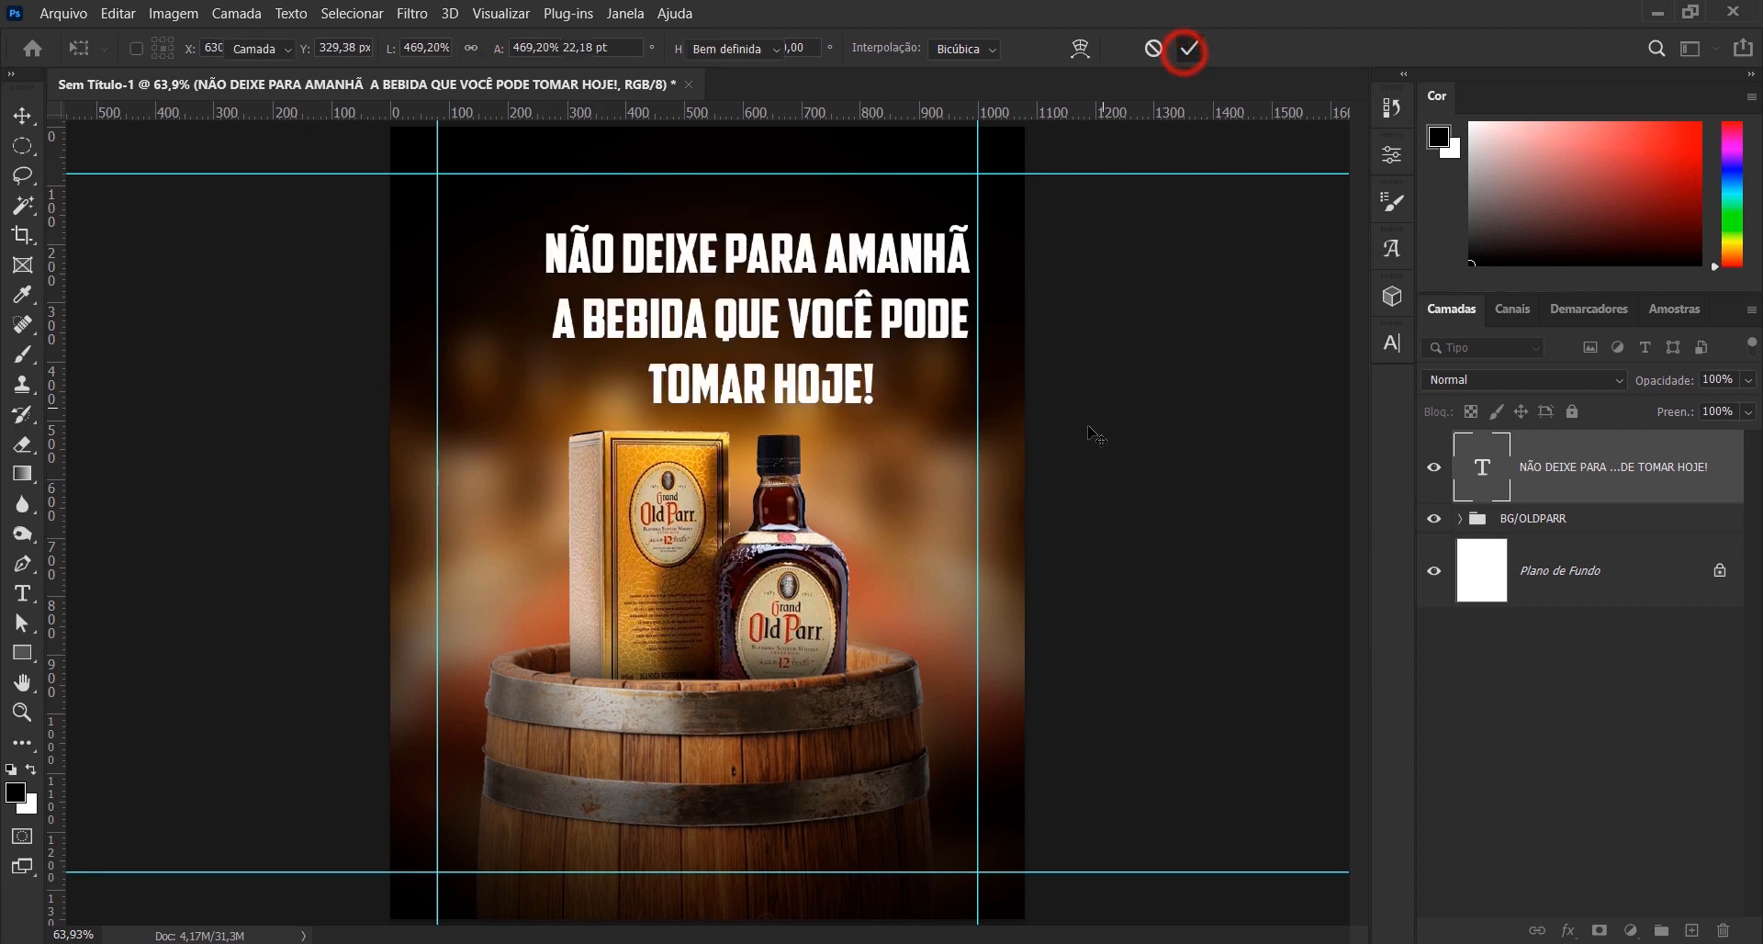
# - Centre the slogan horizontally on the Plano de Fundo layer and move it slightly up
pyautogui.keyDown('ctrl'); pyautogui.click(1606, 582); pyautogui.keyUp('ctrl')
pyautogui.click(521, 48)
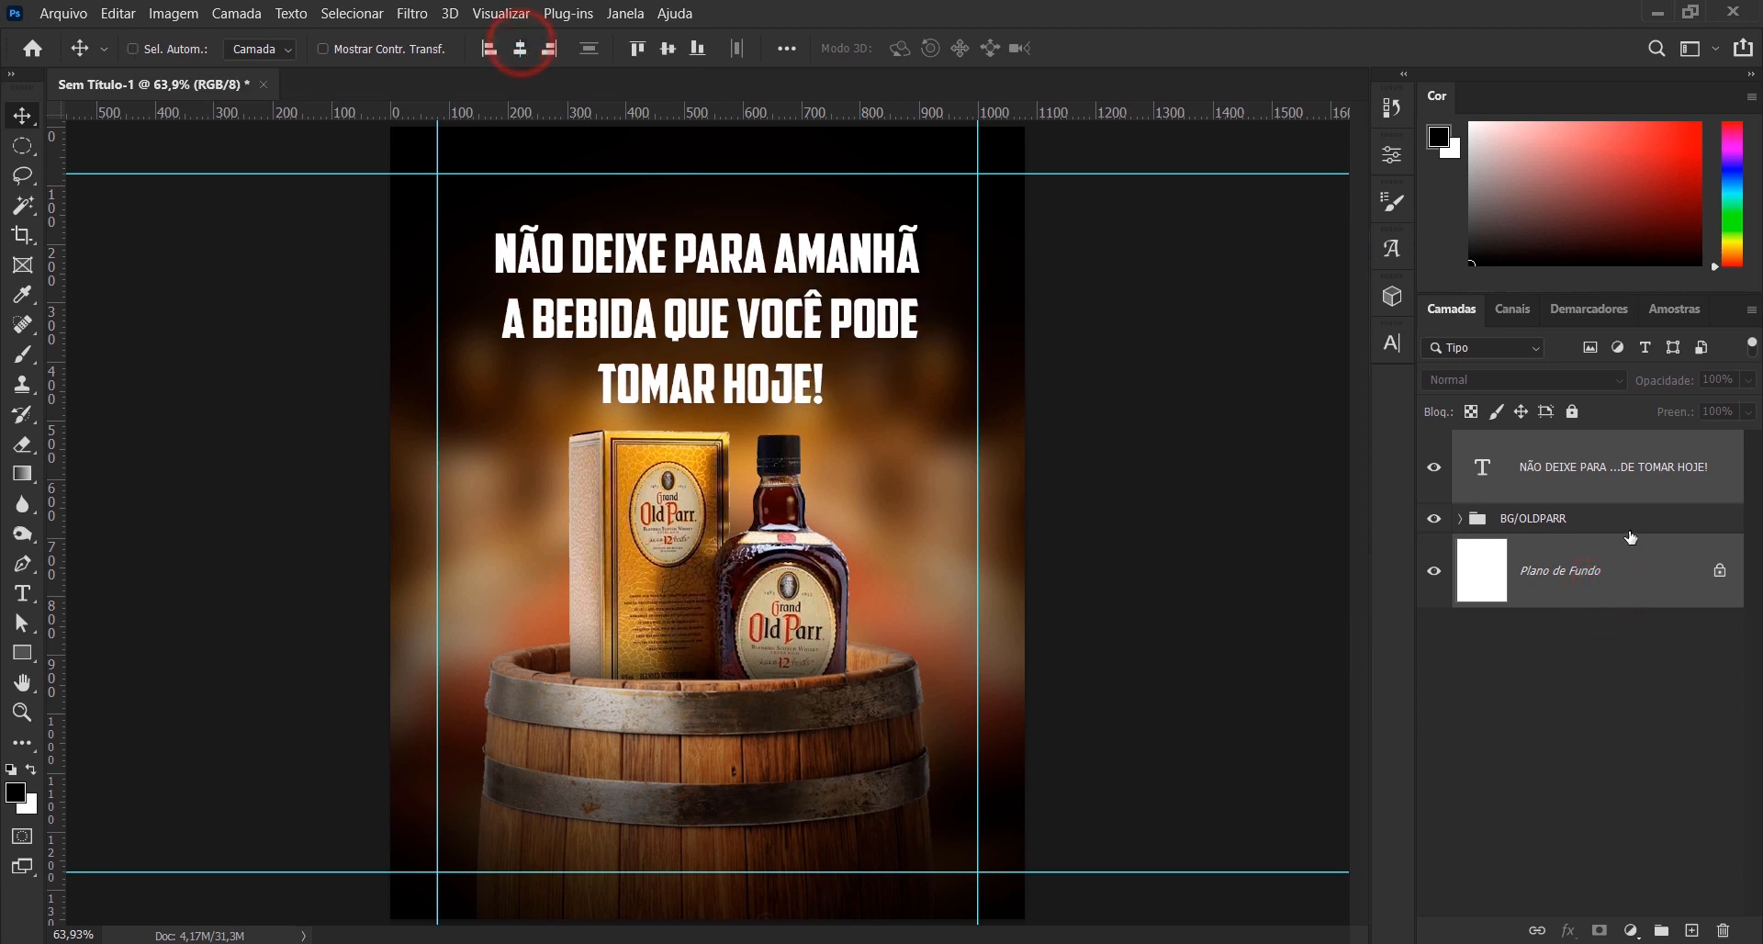
pyautogui.click(1629, 474)
pyautogui.moveTo(755, 328); pyautogui.dragTo(754, 316)
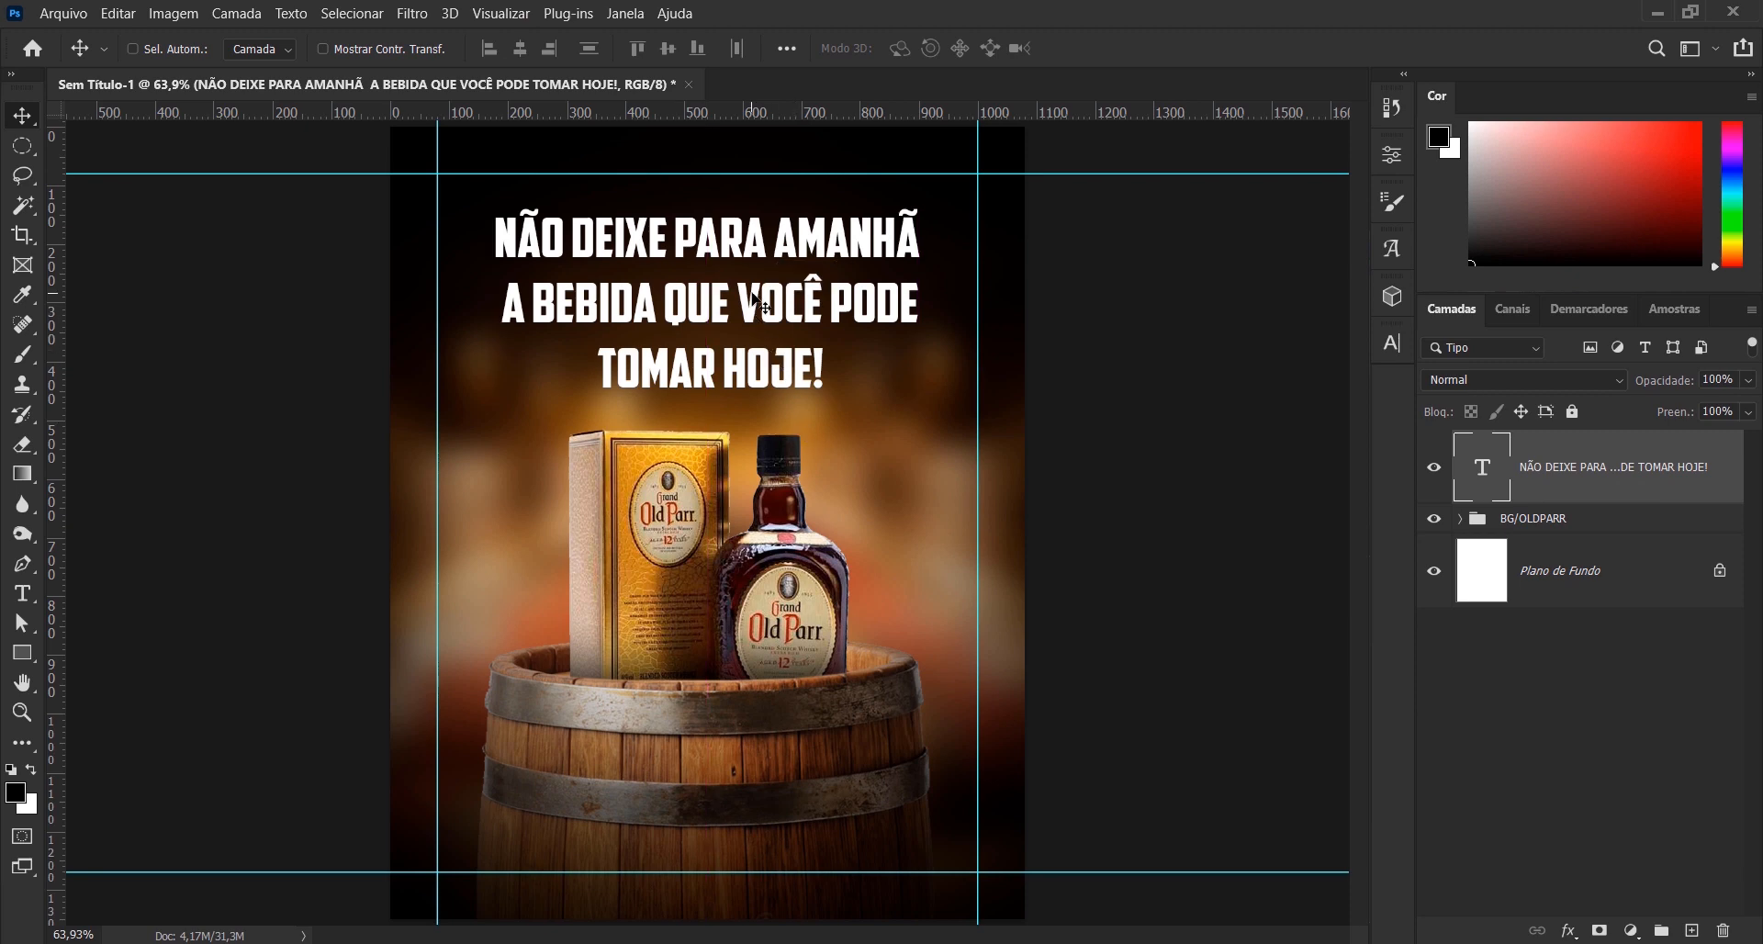
# - Warp the slogan text with the horizontal Arco style at a bend (Curvatura) of 15%
pyautogui.click(29, 601)
pyautogui.click(966, 46)
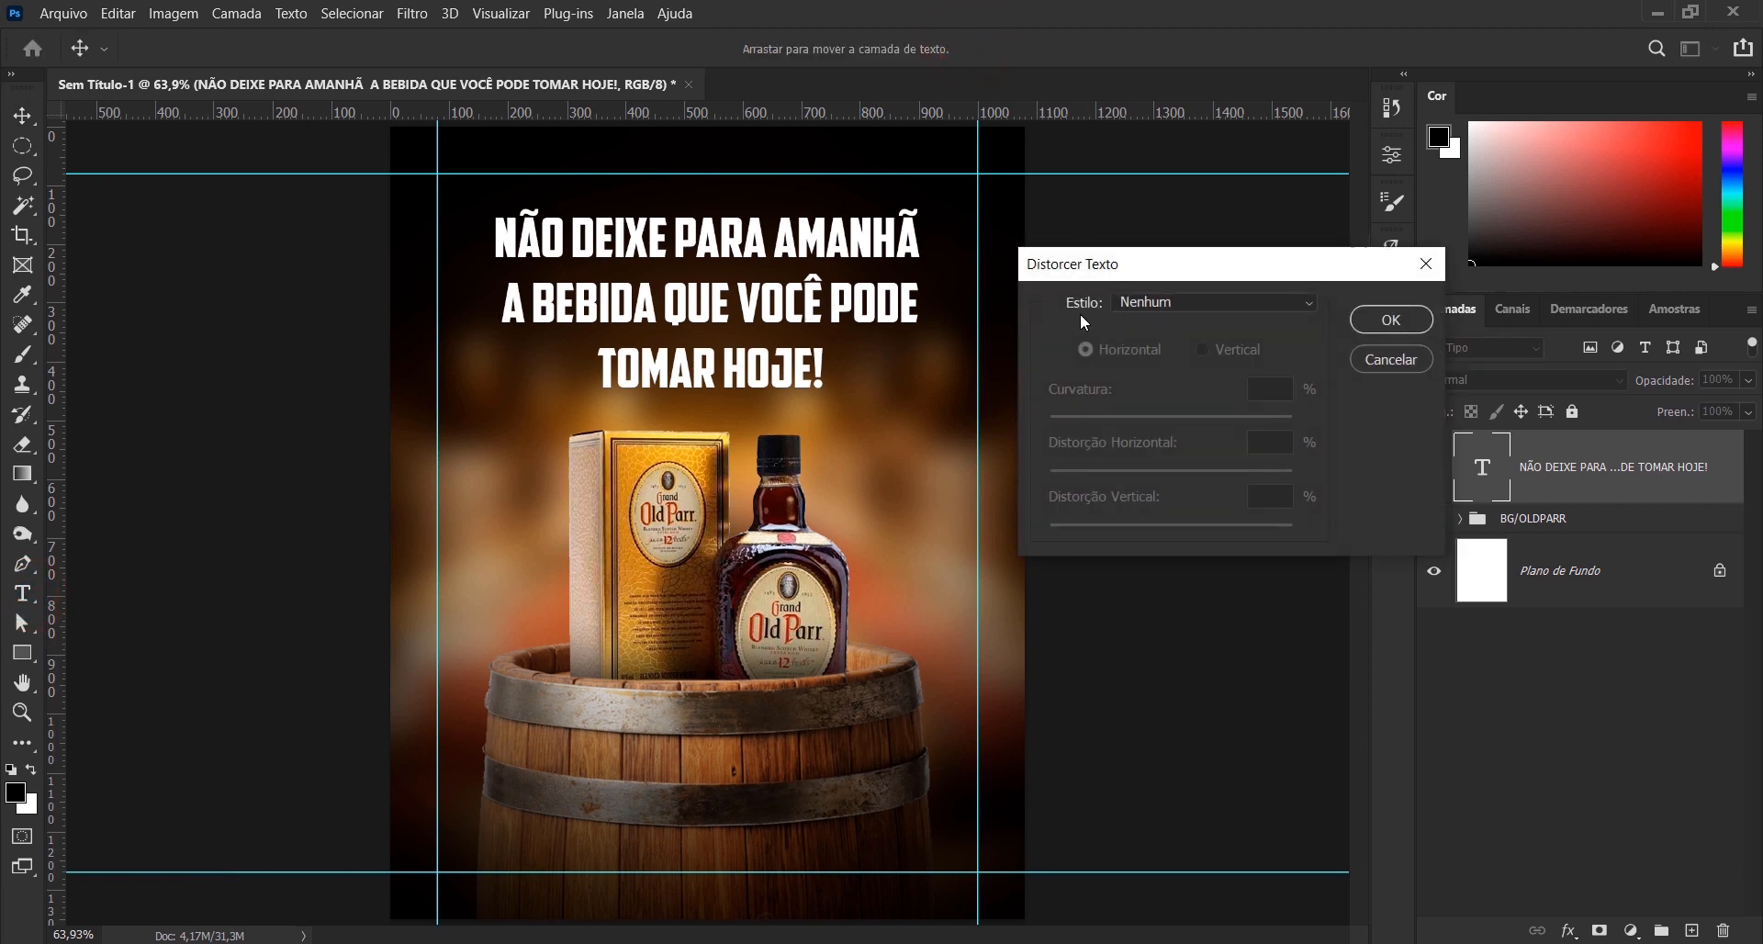
pyautogui.click(1170, 299)
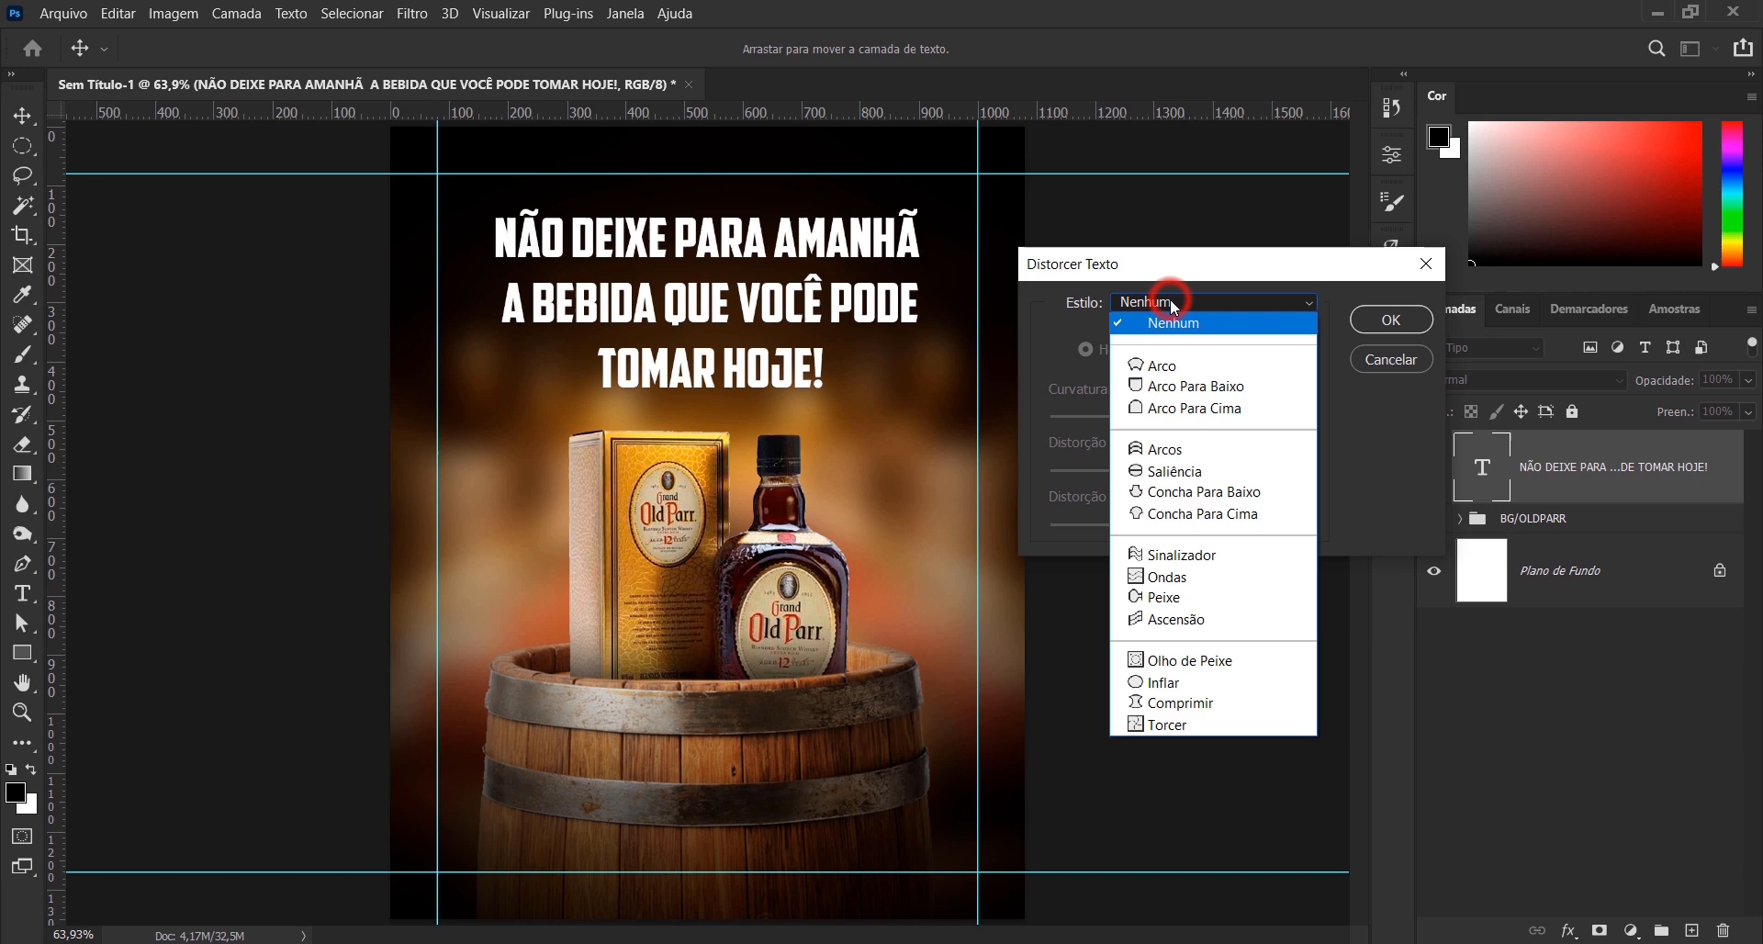
pyautogui.click(1181, 368)
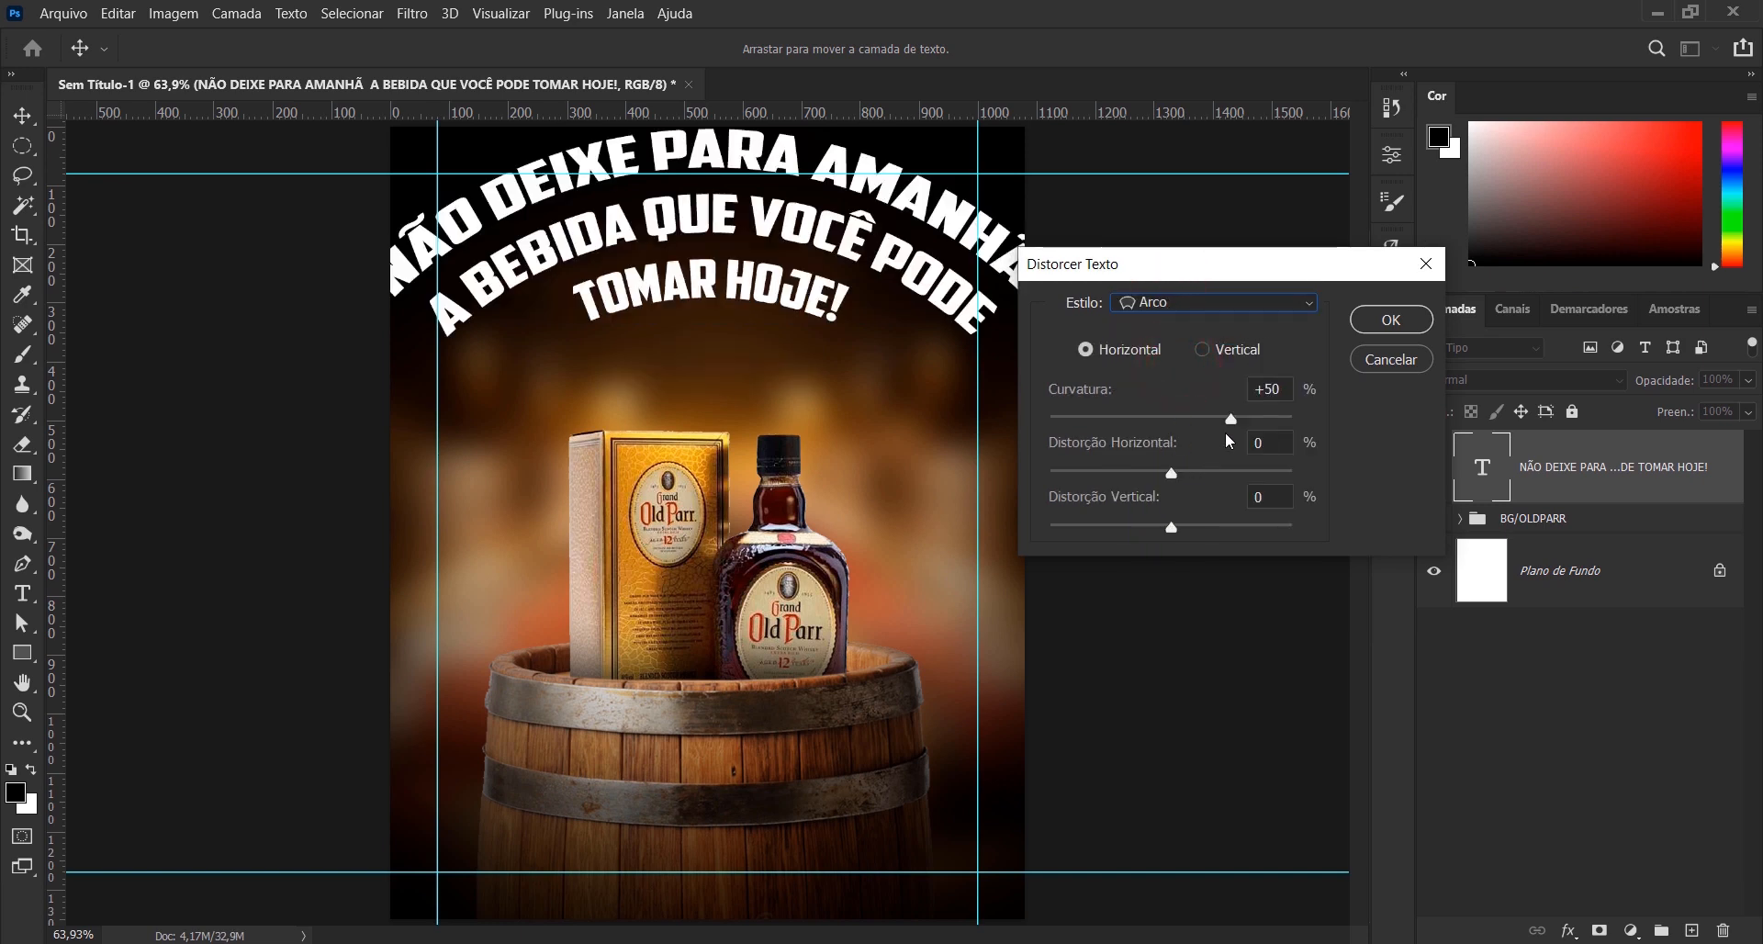
pyautogui.moveTo(1230, 419); pyautogui.dragTo(1186, 421)
pyautogui.write('15')
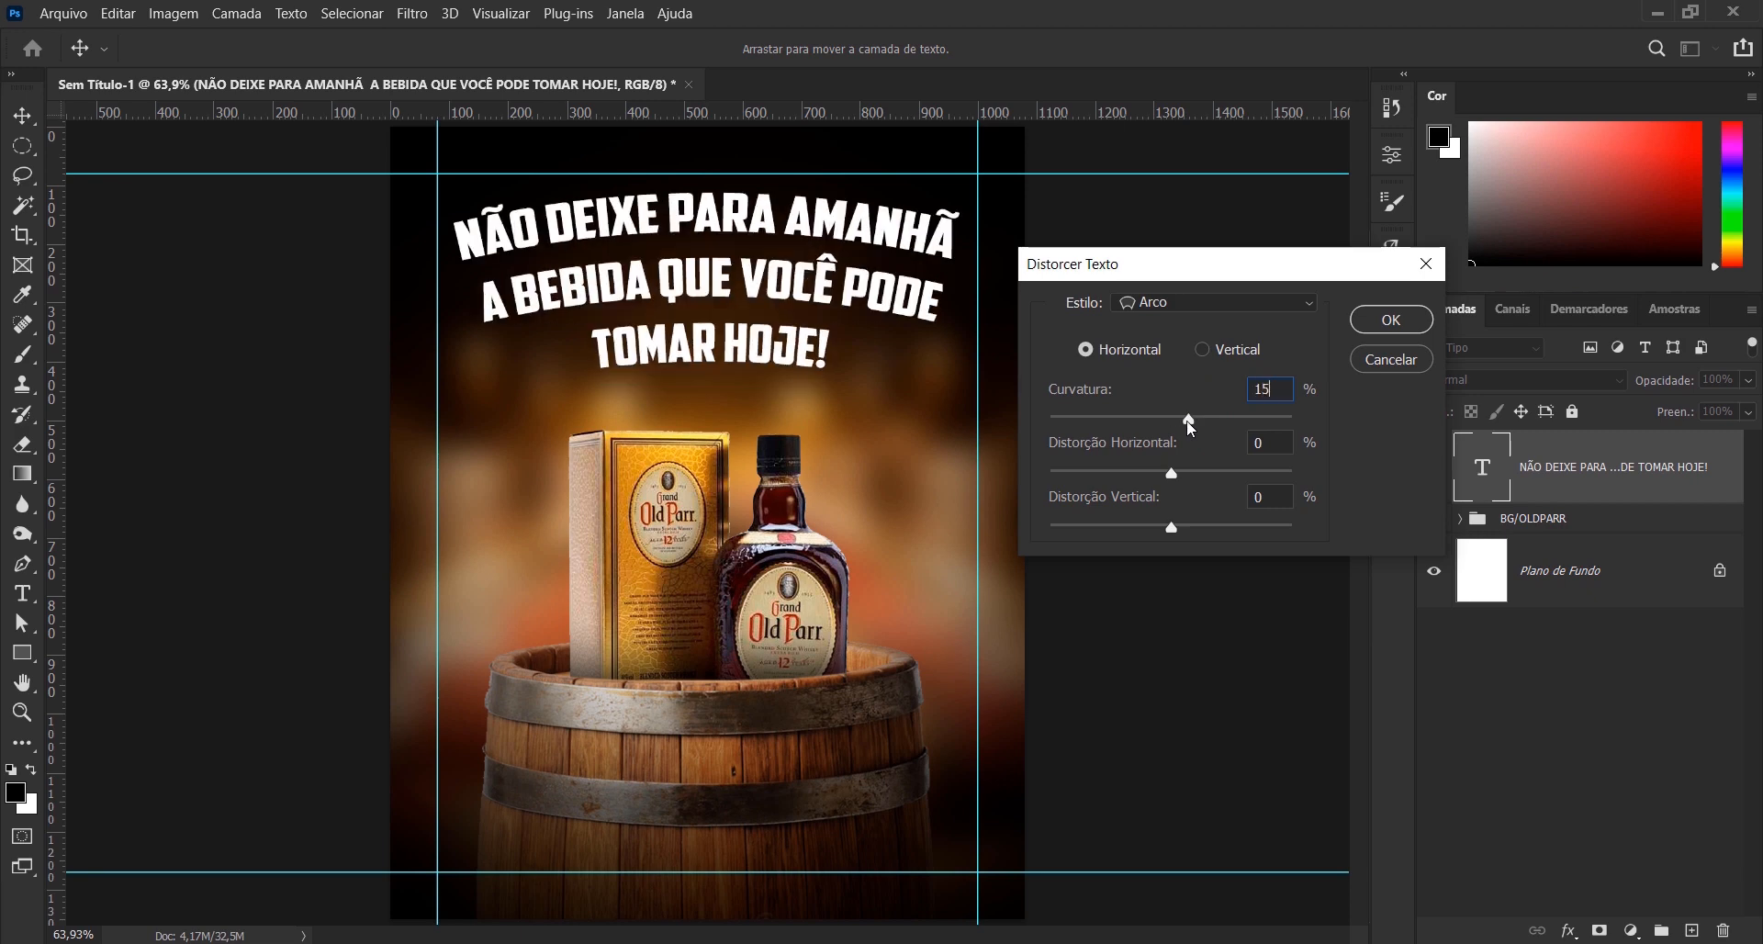
pyautogui.click(1389, 320)
# - Shrink the arched slogan slightly and move it down a little, keeping it inside the guides
pyautogui.hotkey('ctrl', 't')
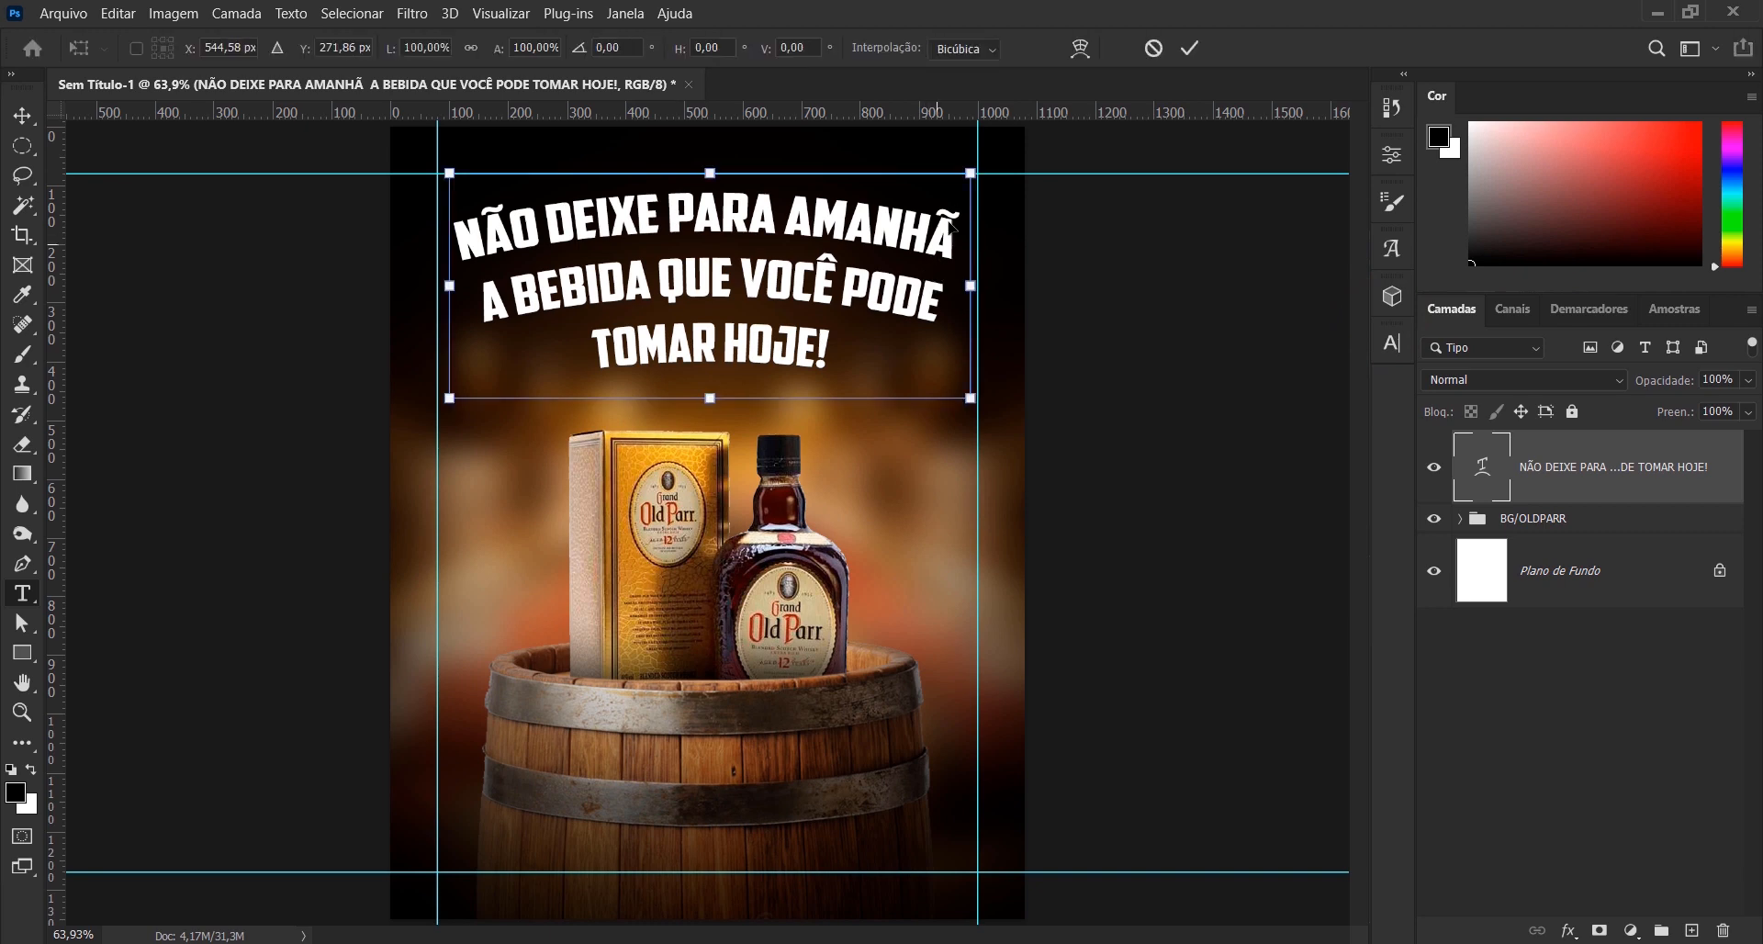
pyautogui.moveTo(970, 172); pyautogui.dragTo(940, 169)
pyautogui.moveTo(753, 252); pyautogui.dragTo(752, 269)
pyautogui.click(1188, 48)
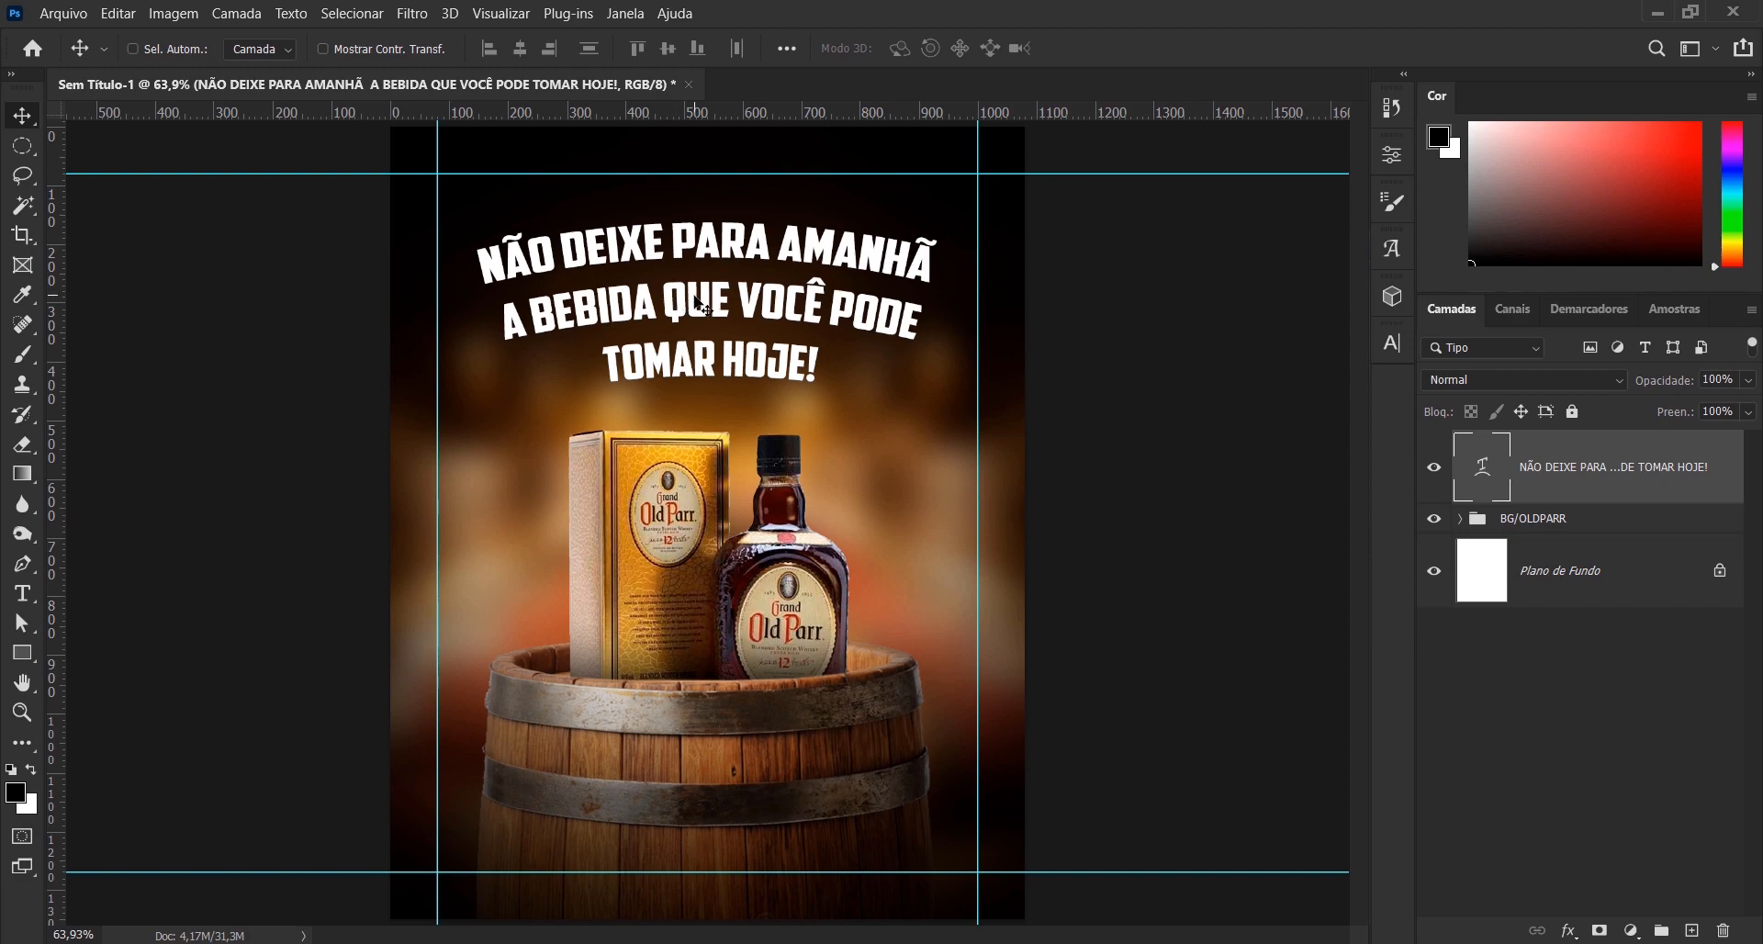
# - Place the vetor-01_ flourish as an embedded file above the slogan layer at its default size
pyautogui.click(70, 14)
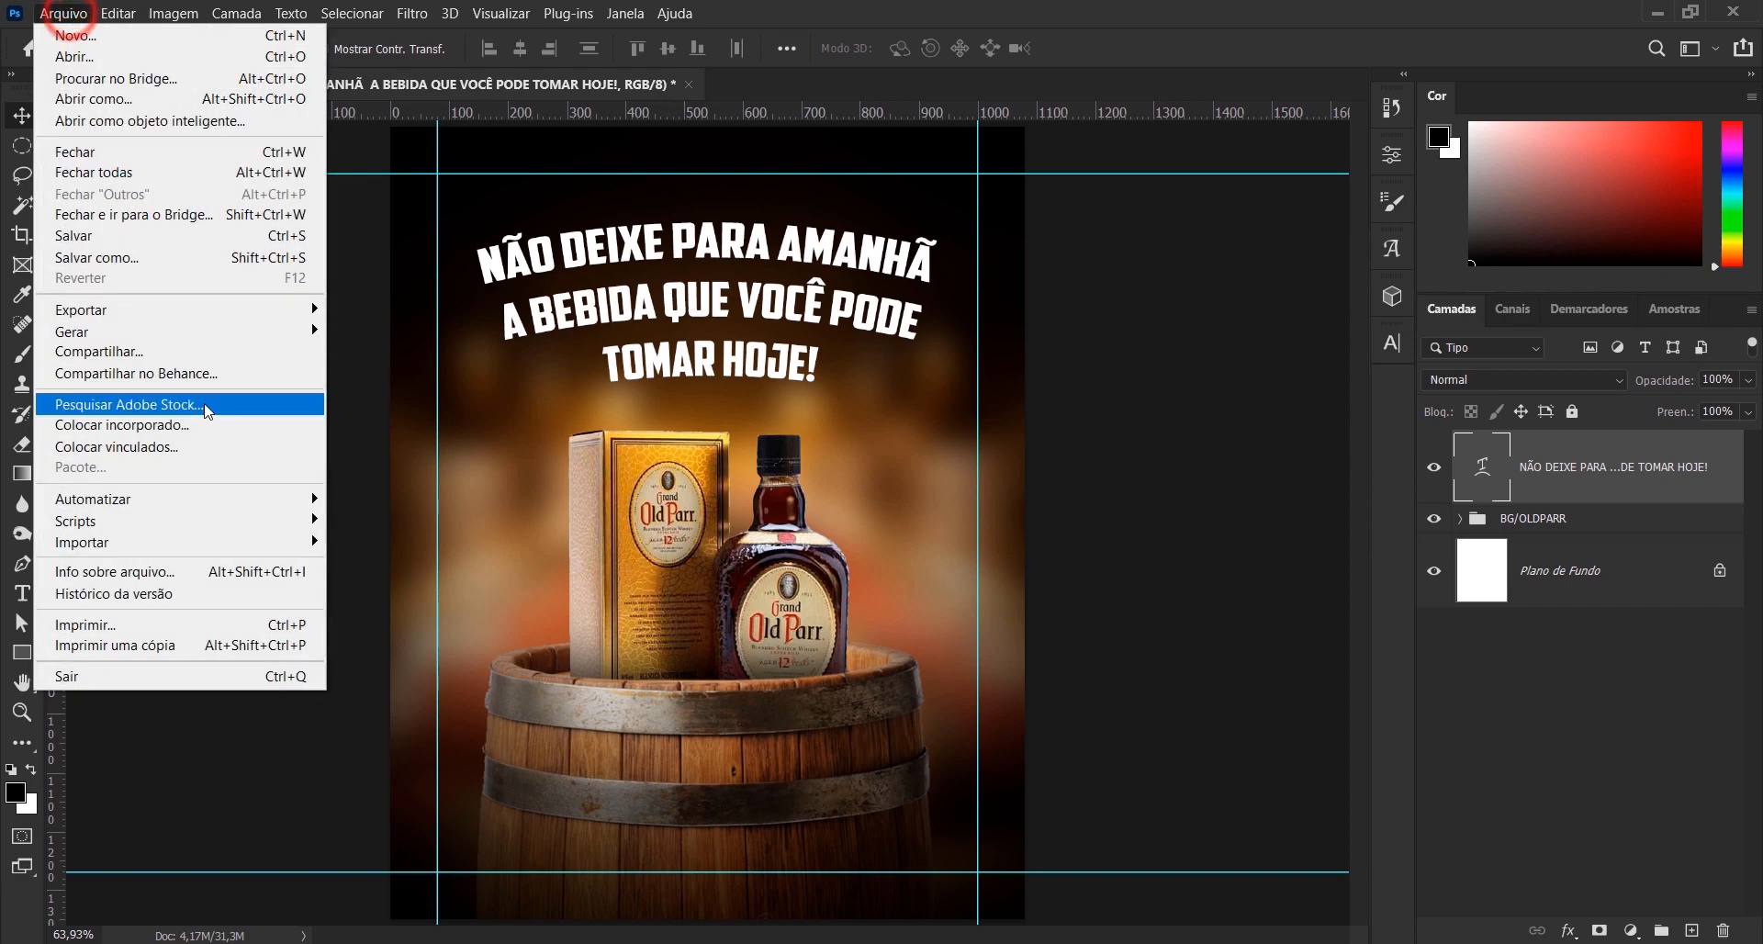
pyautogui.click(209, 426)
pyautogui.click(994, 213)
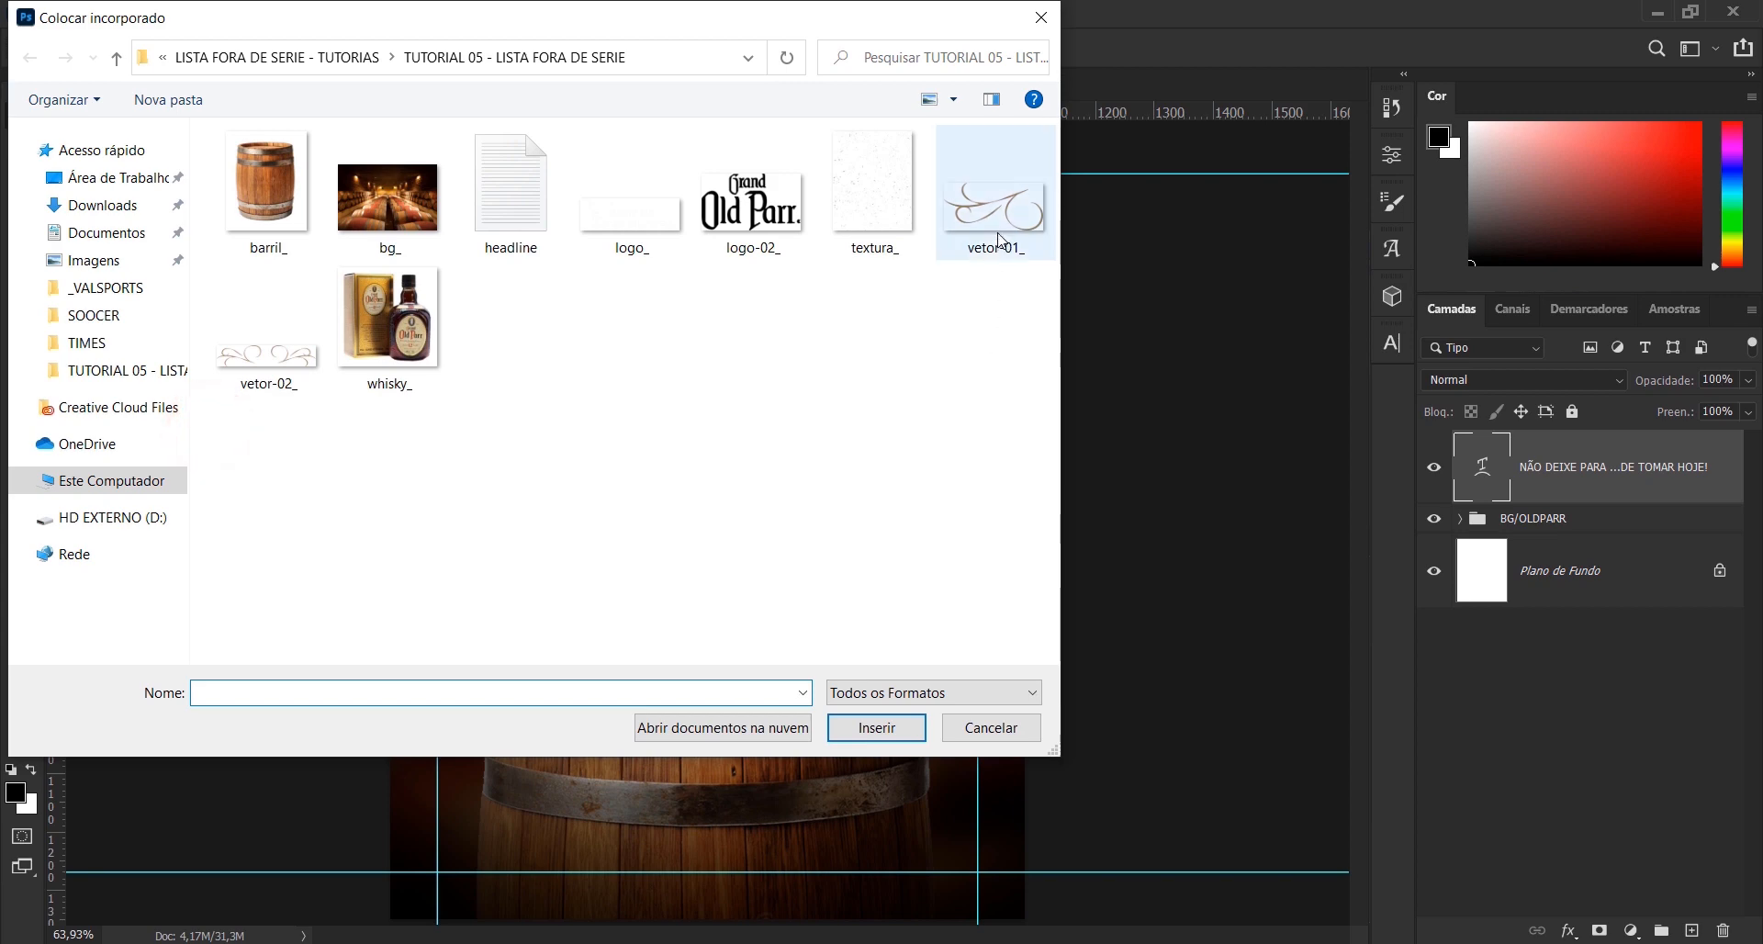
pyautogui.doubleClick(996, 221)
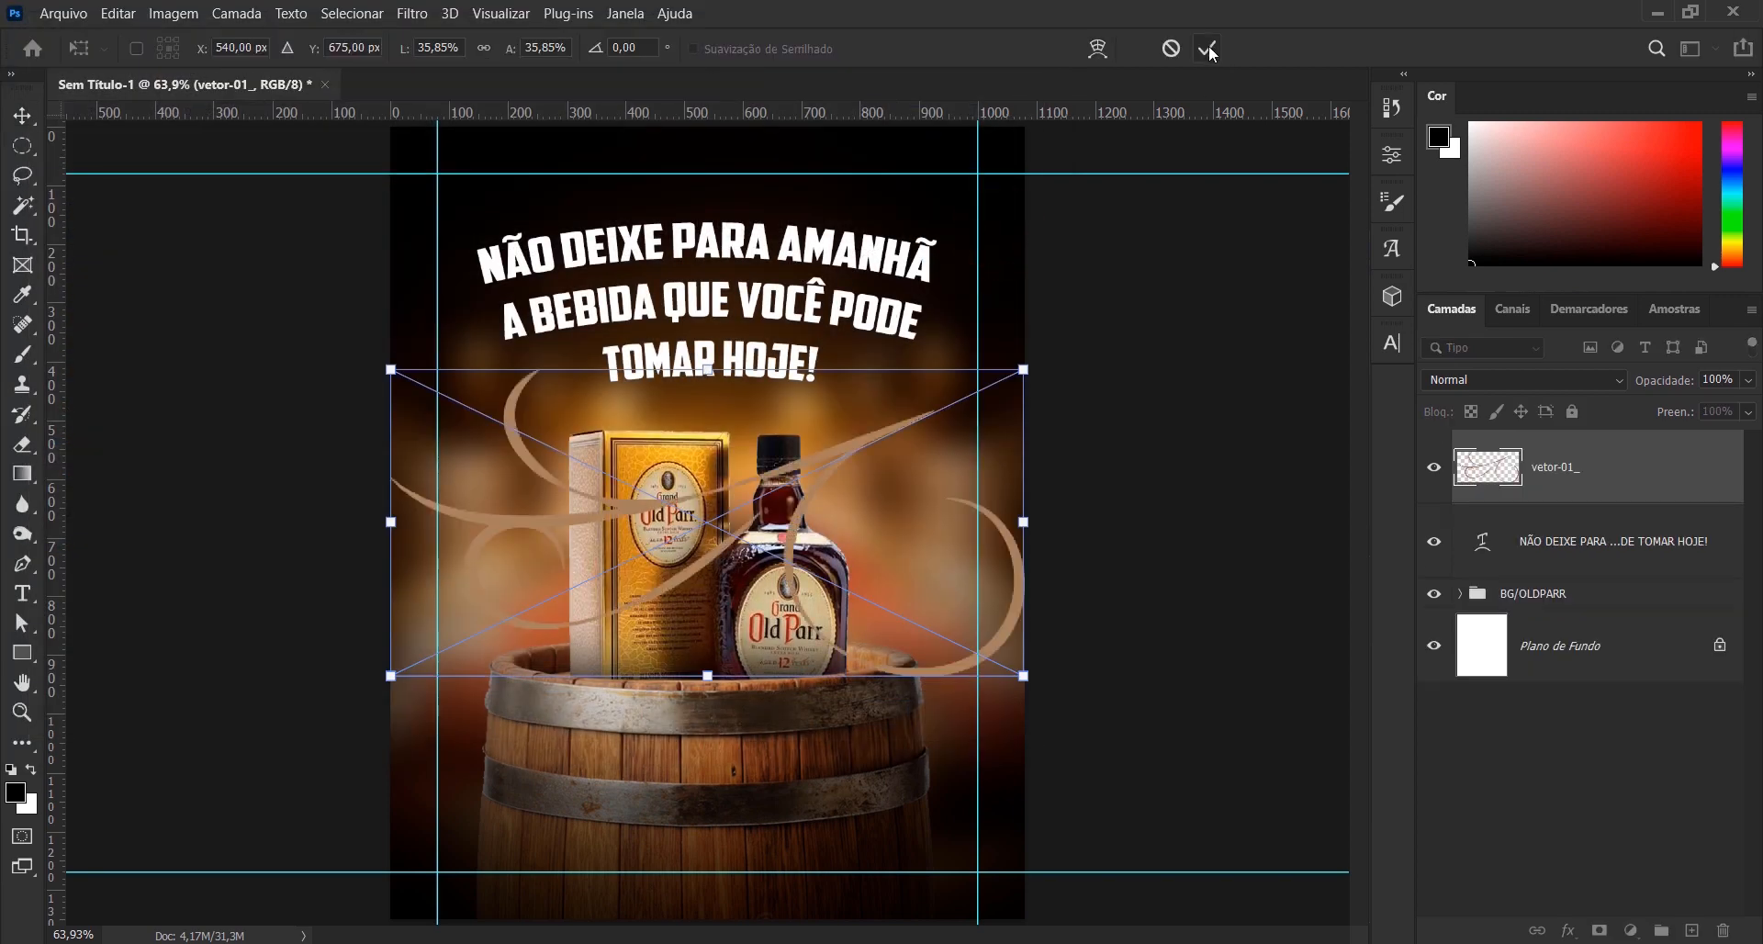
pyautogui.click(1205, 49)
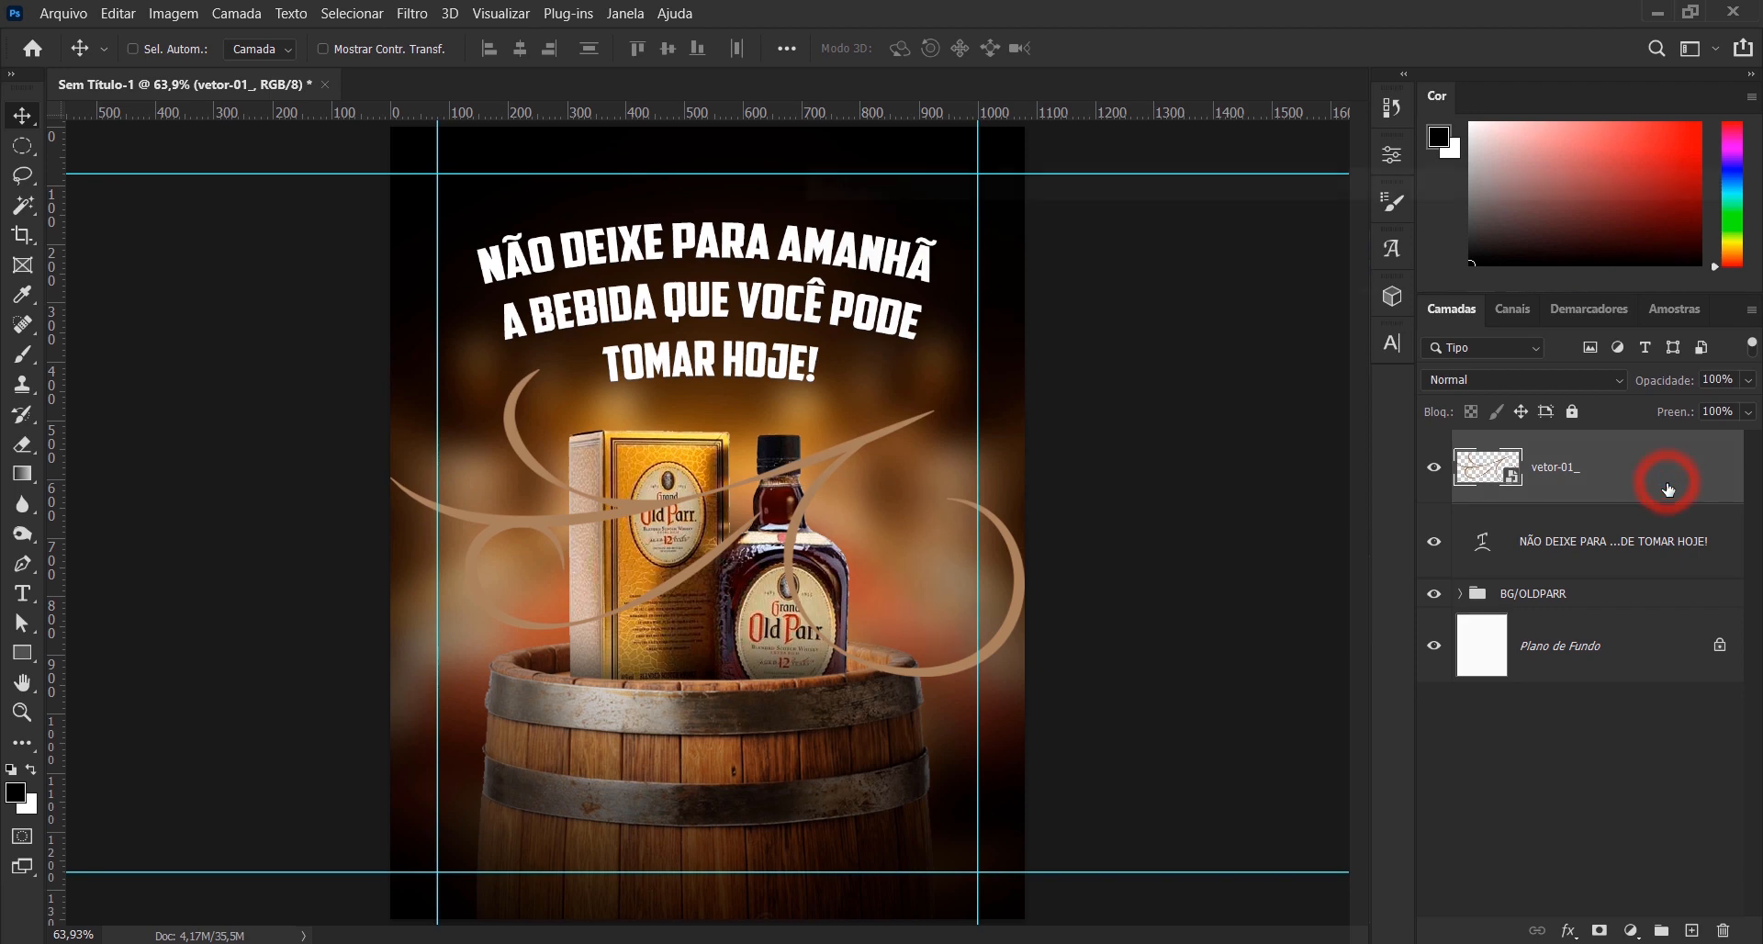
# - Give the vetor-01_ layer a normal, 100% colour overlay of ffd24e and convert it to a smart object
pyautogui.doubleClick(1667, 489)
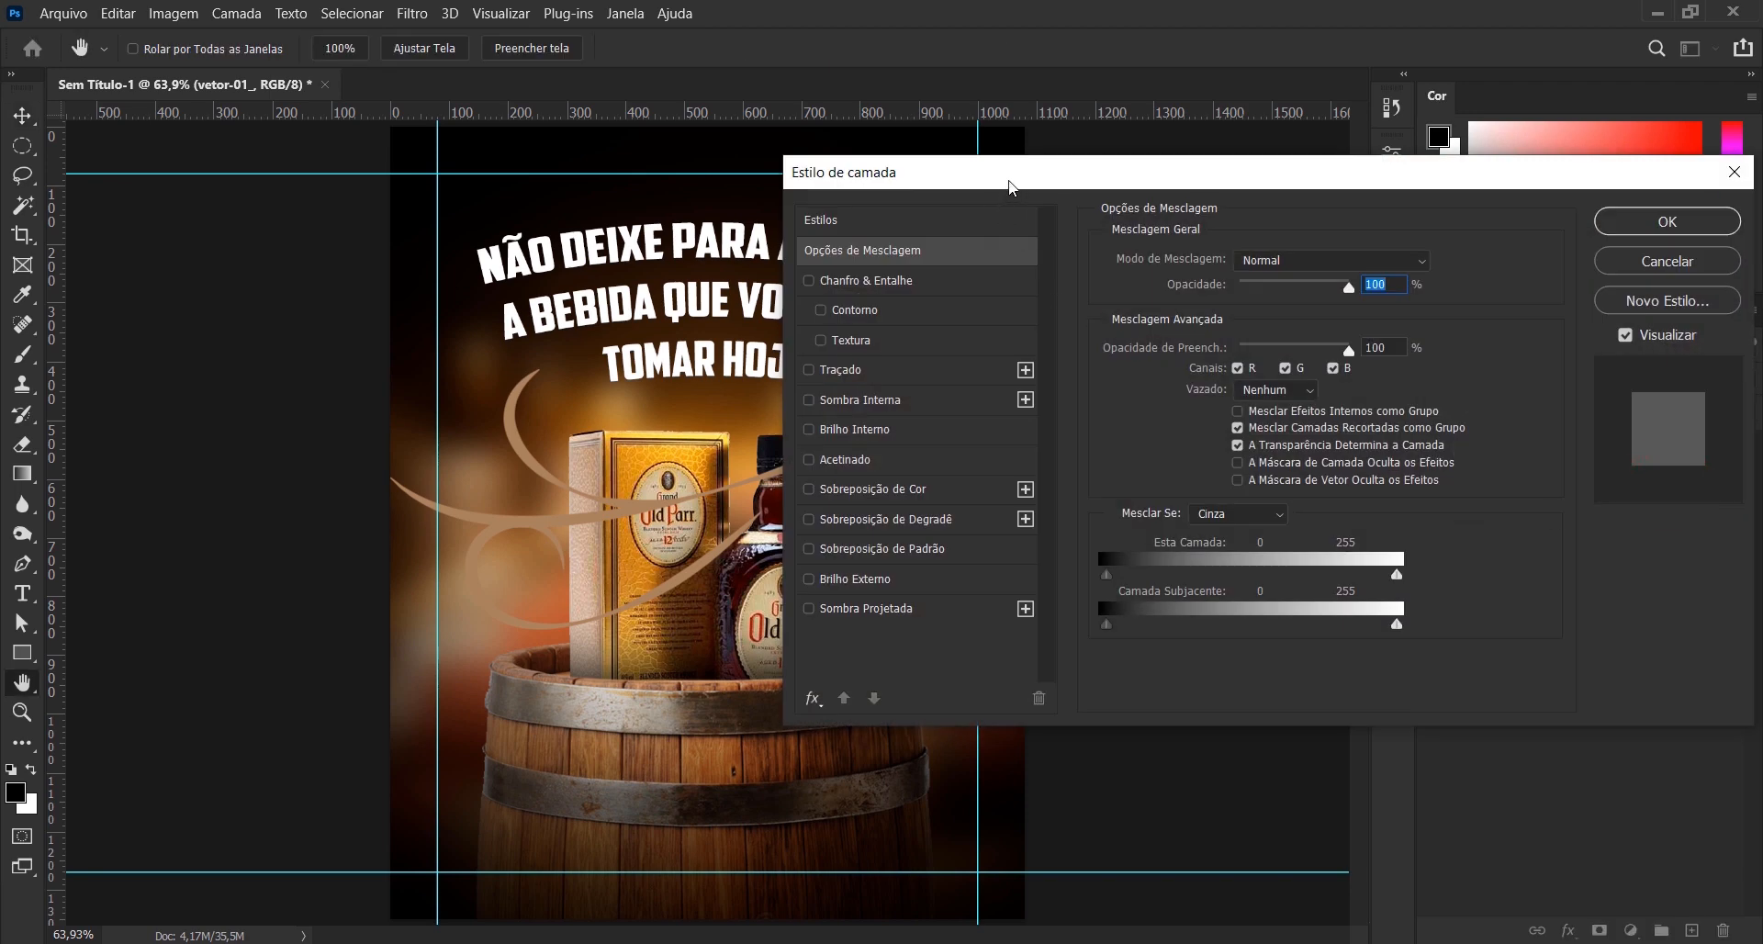
pyautogui.moveTo(1007, 186); pyautogui.dragTo(1101, 184)
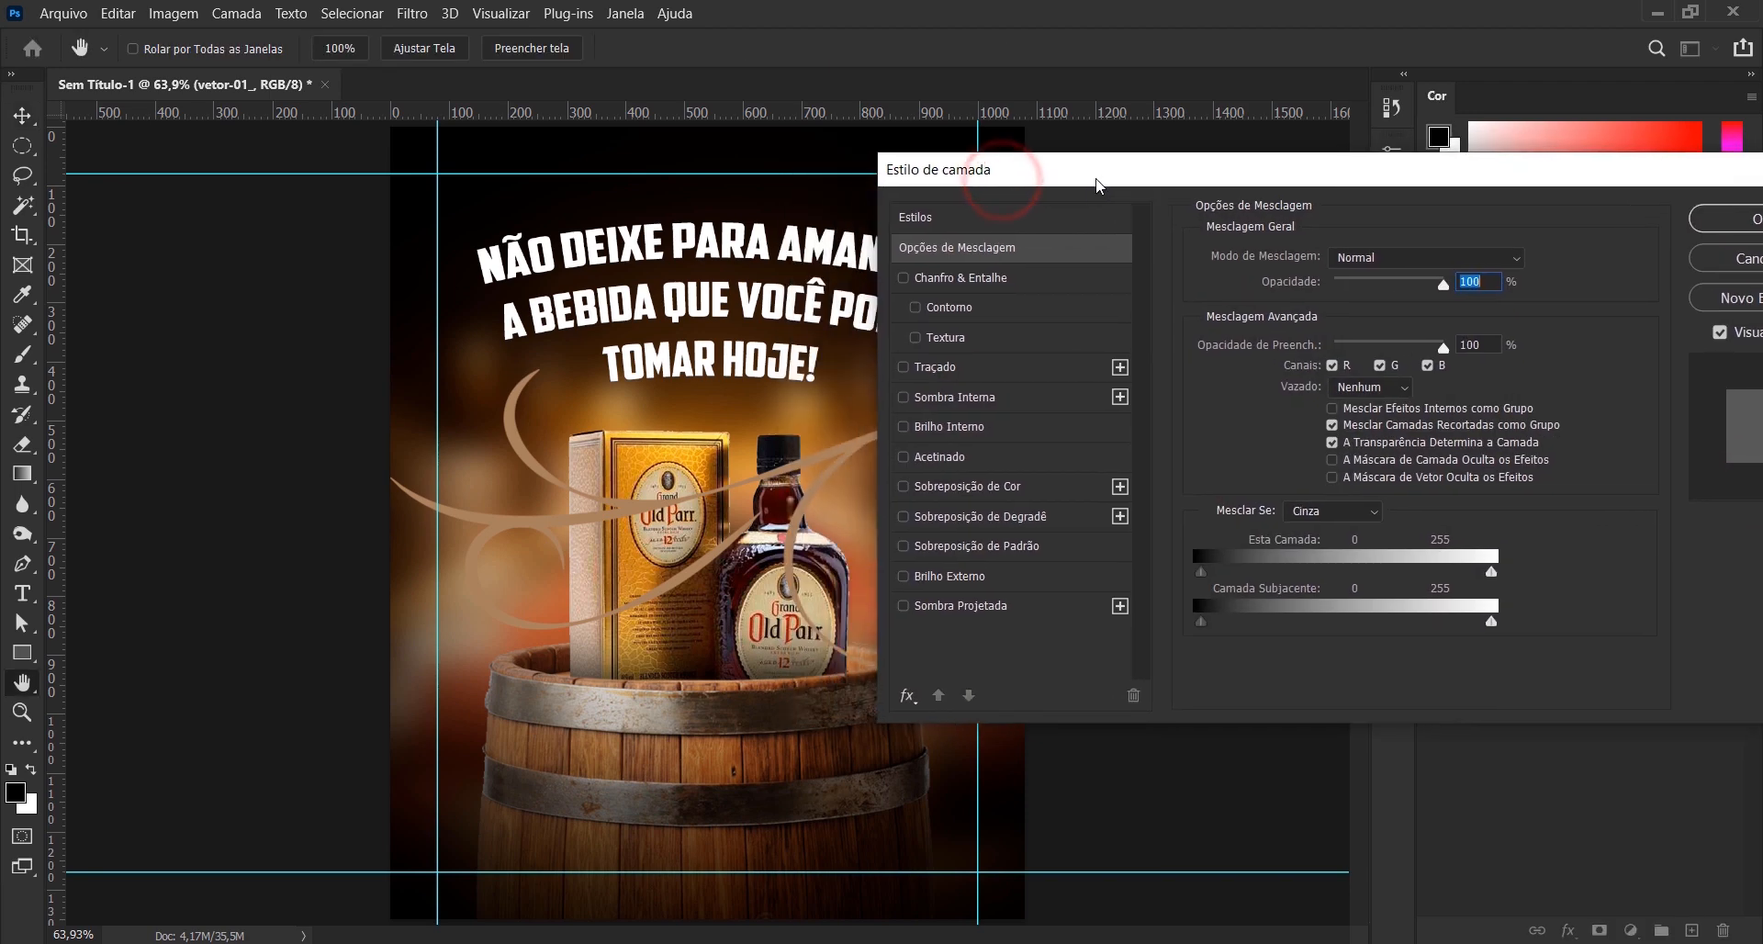
pyautogui.click(981, 488)
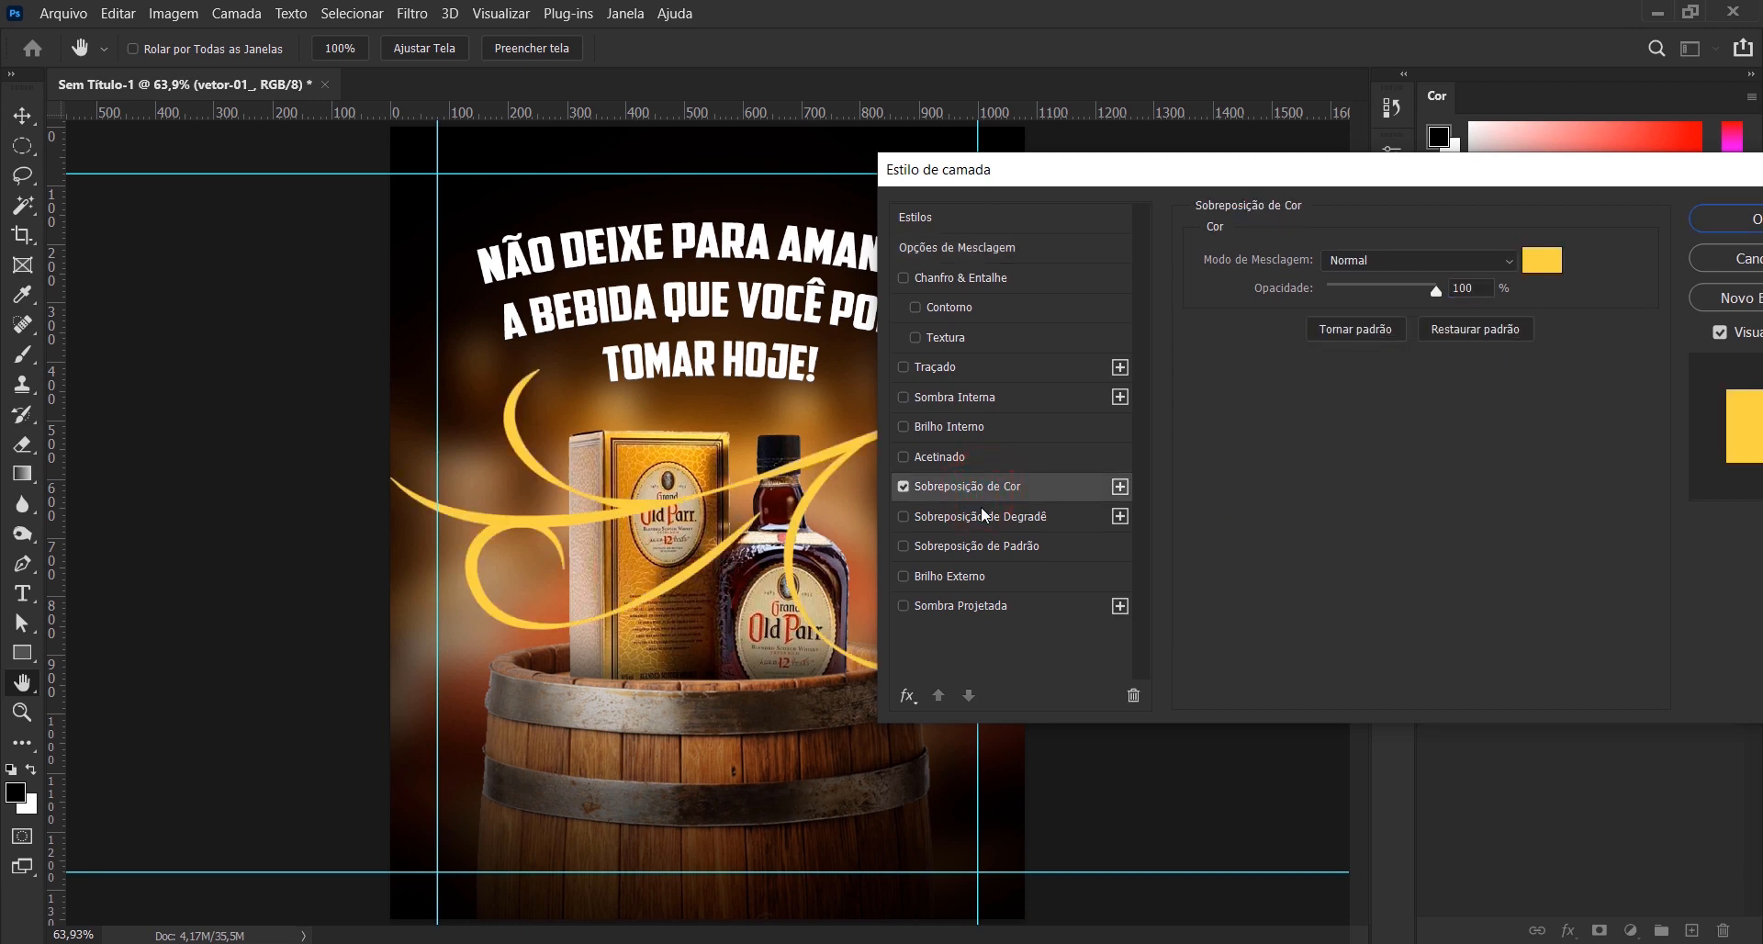
pyautogui.click(1552, 265)
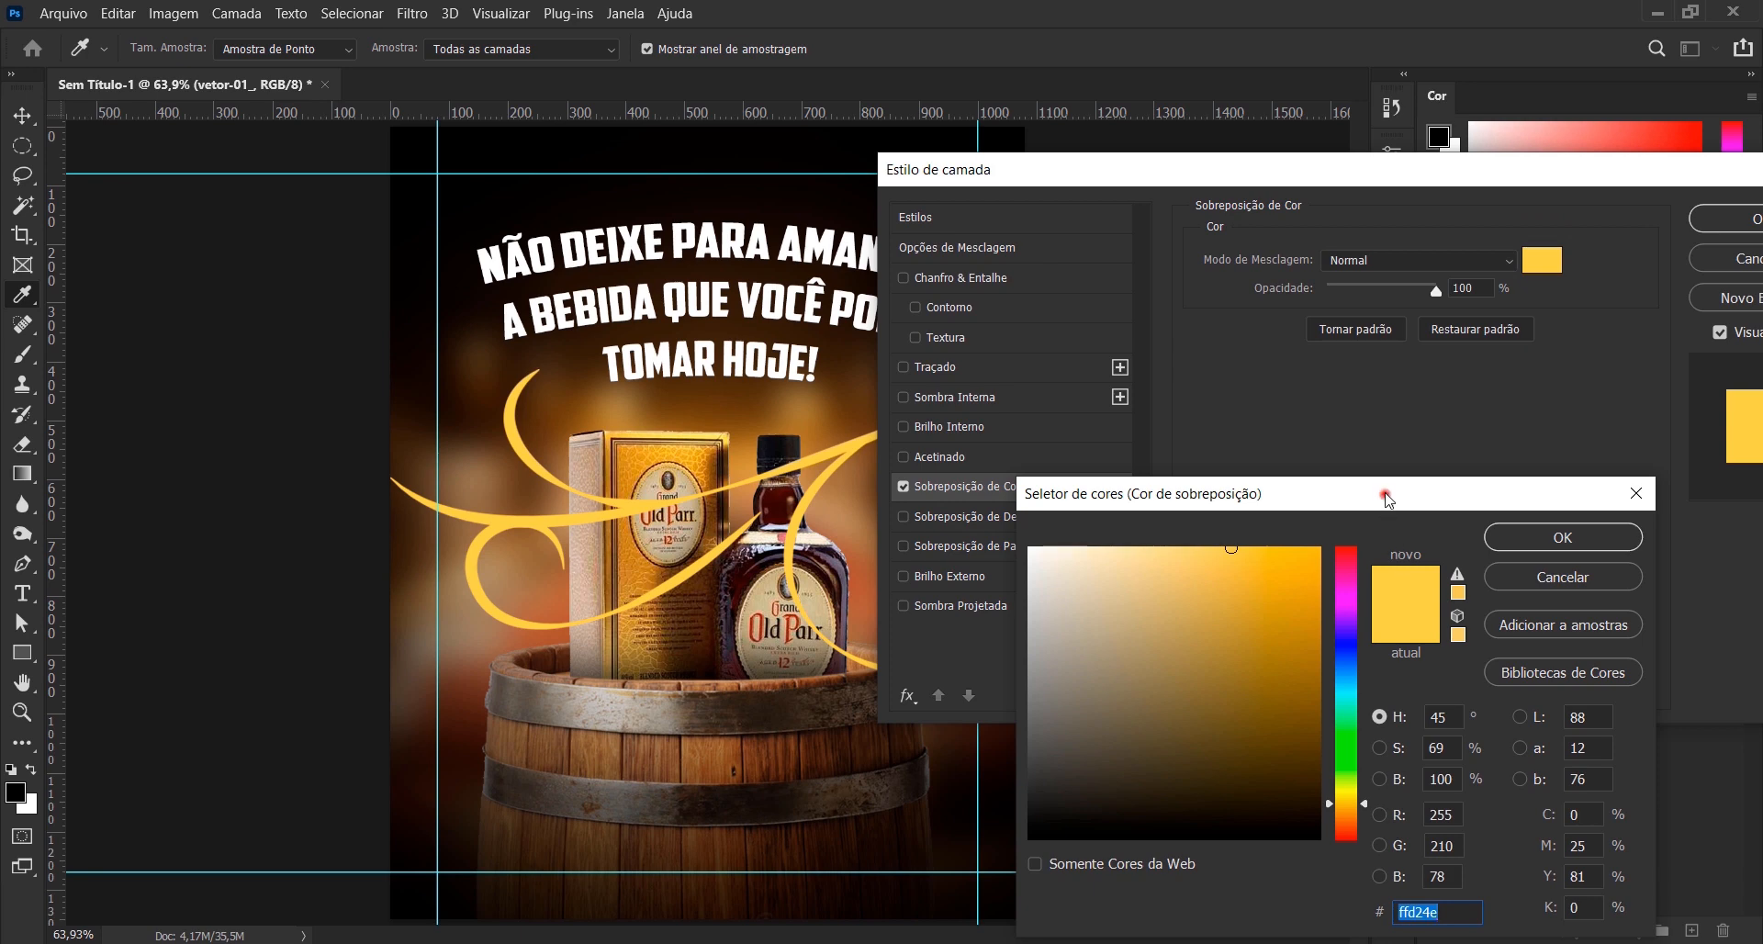
pyautogui.moveTo(1387, 497); pyautogui.dragTo(1364, 339)
pyautogui.click(1448, 760)
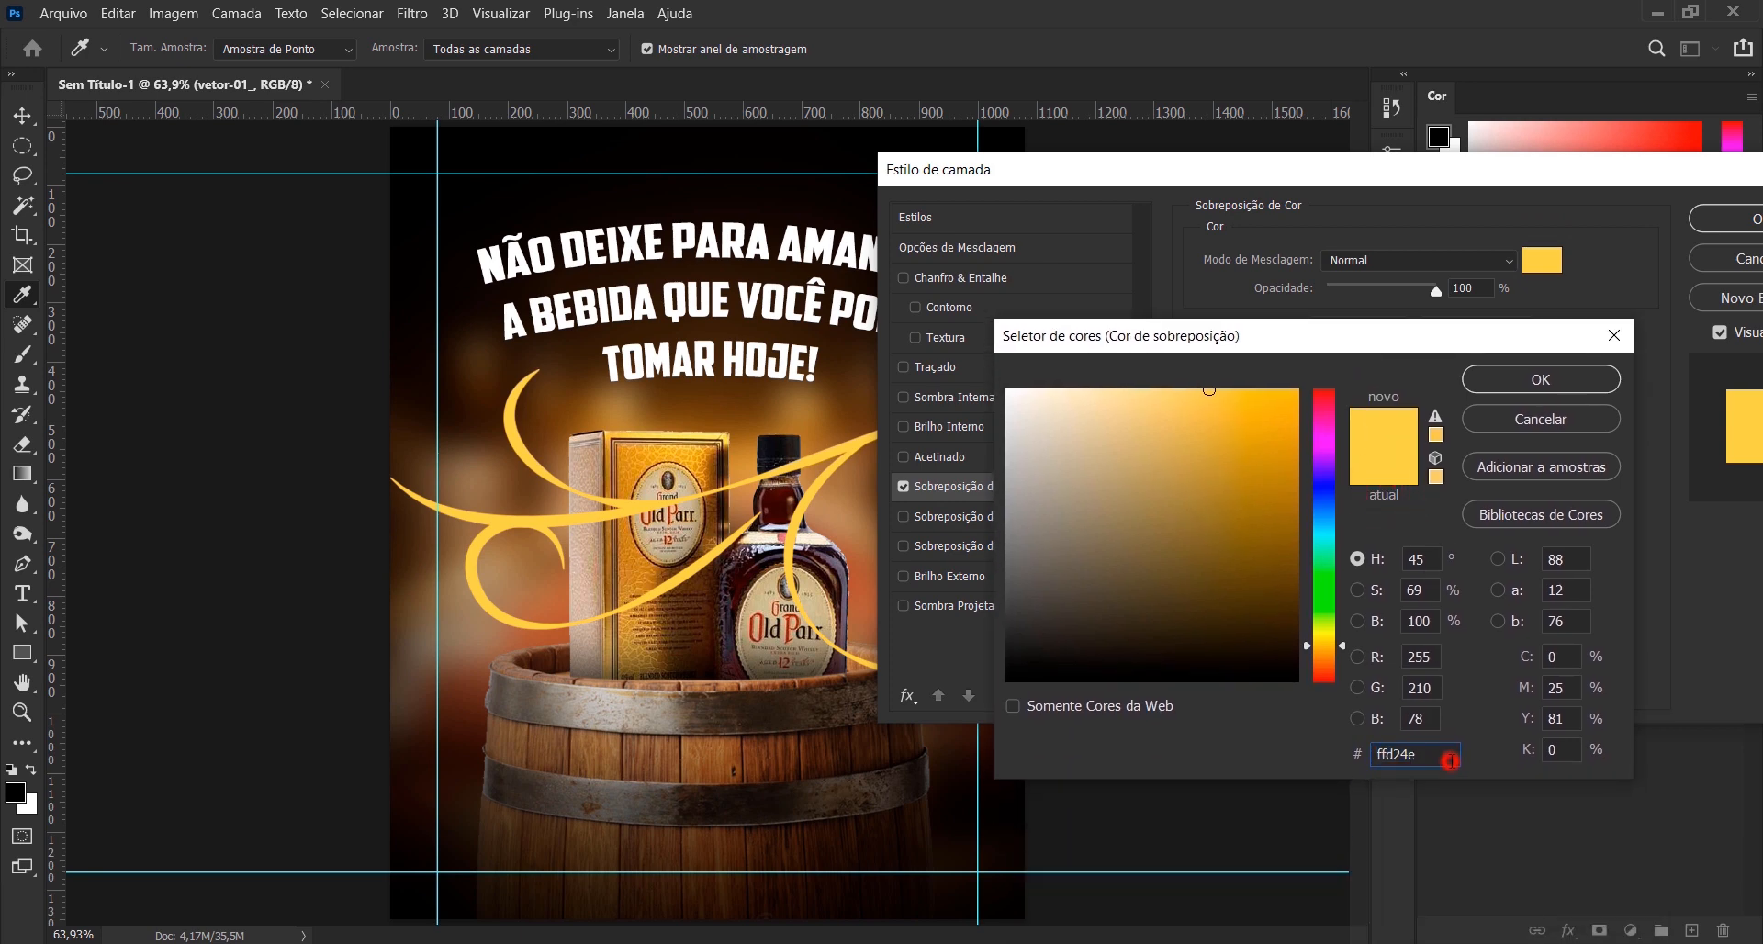
pyautogui.click(1568, 378)
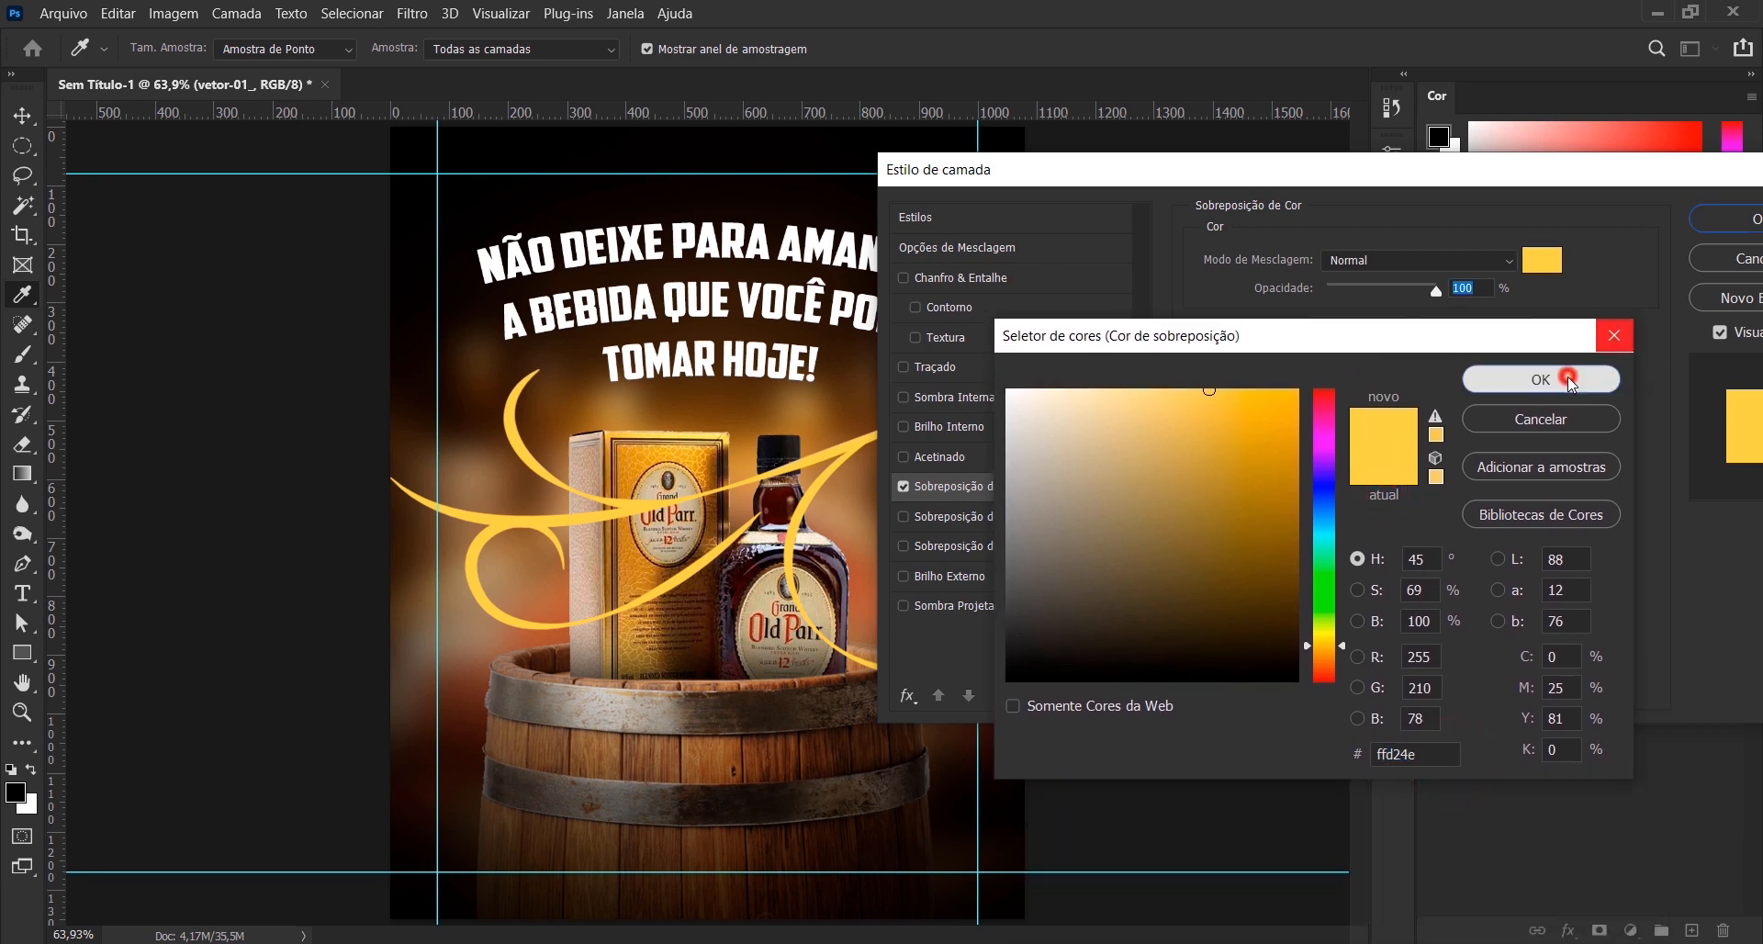
pyautogui.click(1730, 220)
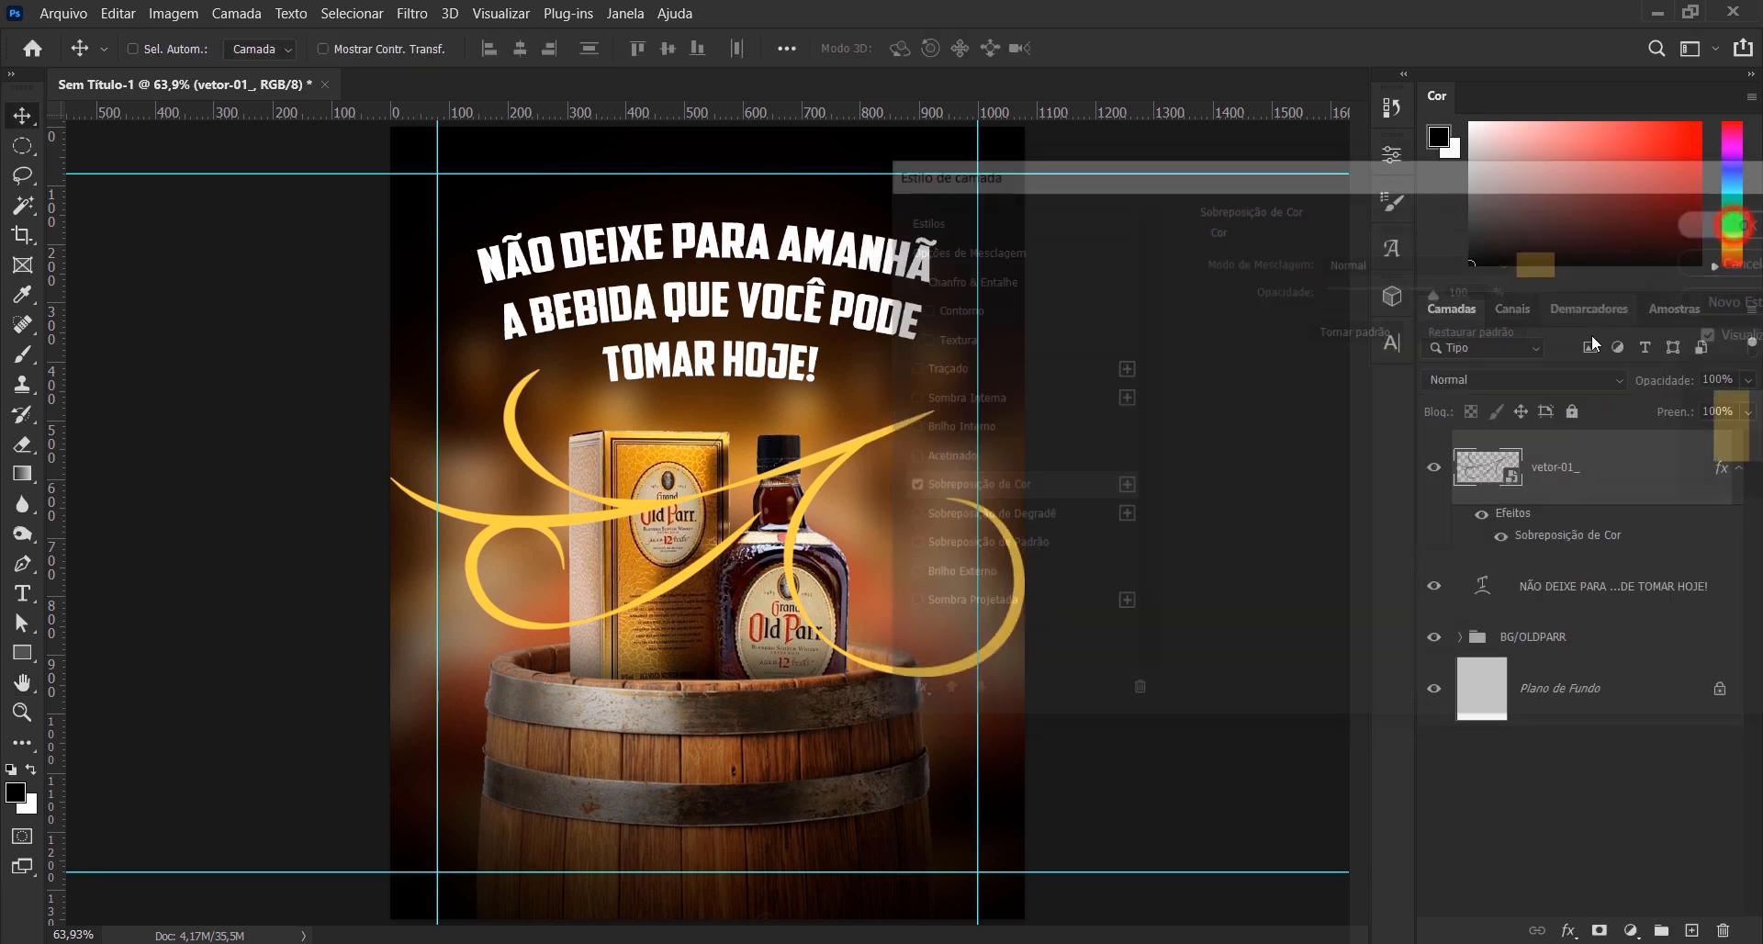
pyautogui.rightClick(1641, 488)
pyautogui.click(1458, 225)
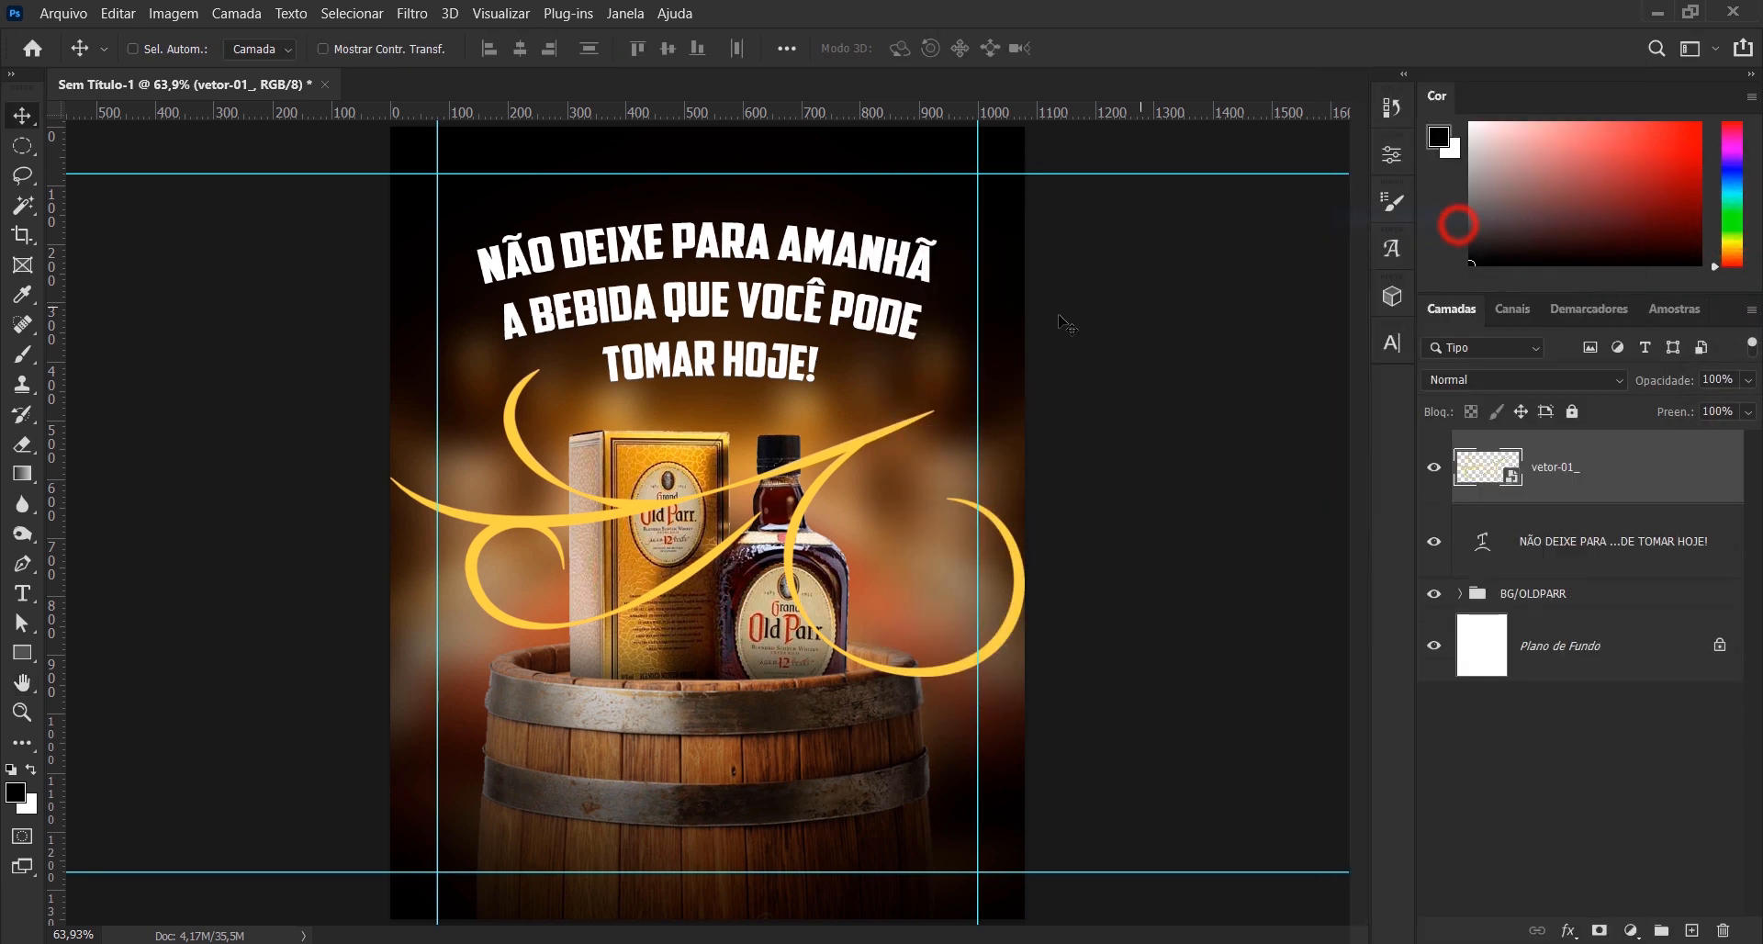
# - Scale the yellow flourish down to about 16.6% and position it just left of "TOMAR HOJE!"
pyautogui.hotkey('ctrl', 't')
pyautogui.moveTo(1027, 370); pyautogui.dragTo(580, 347)
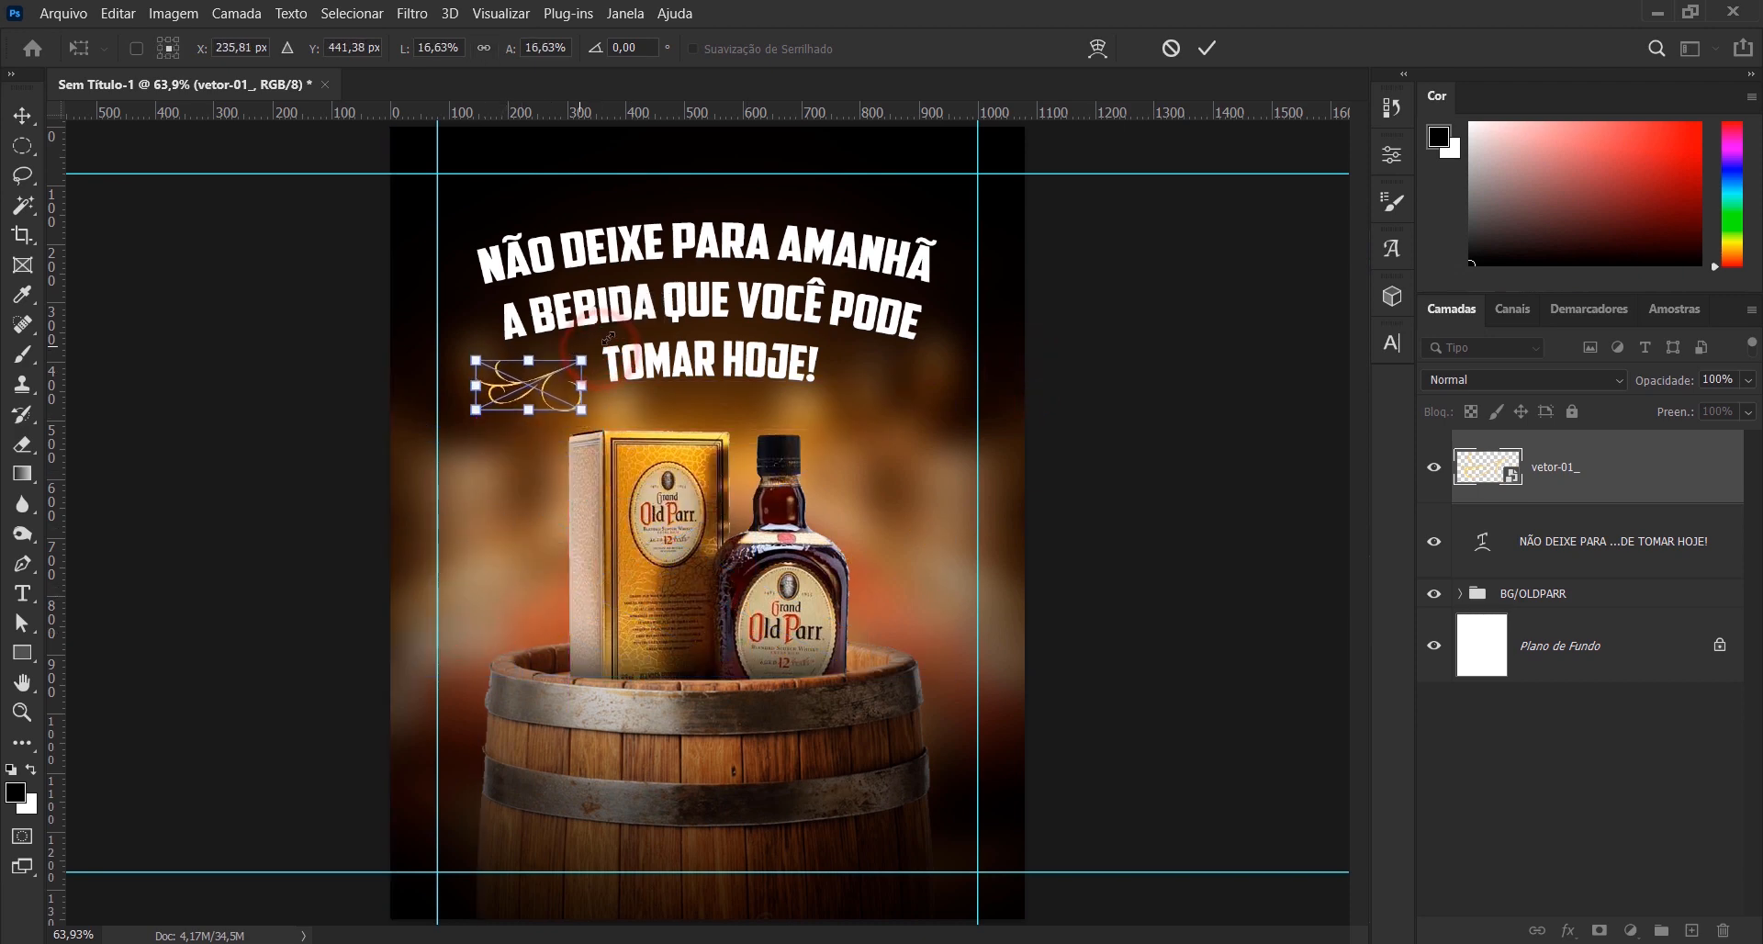
pyautogui.click(1207, 48)
pyautogui.scroll(3, 608, 355)
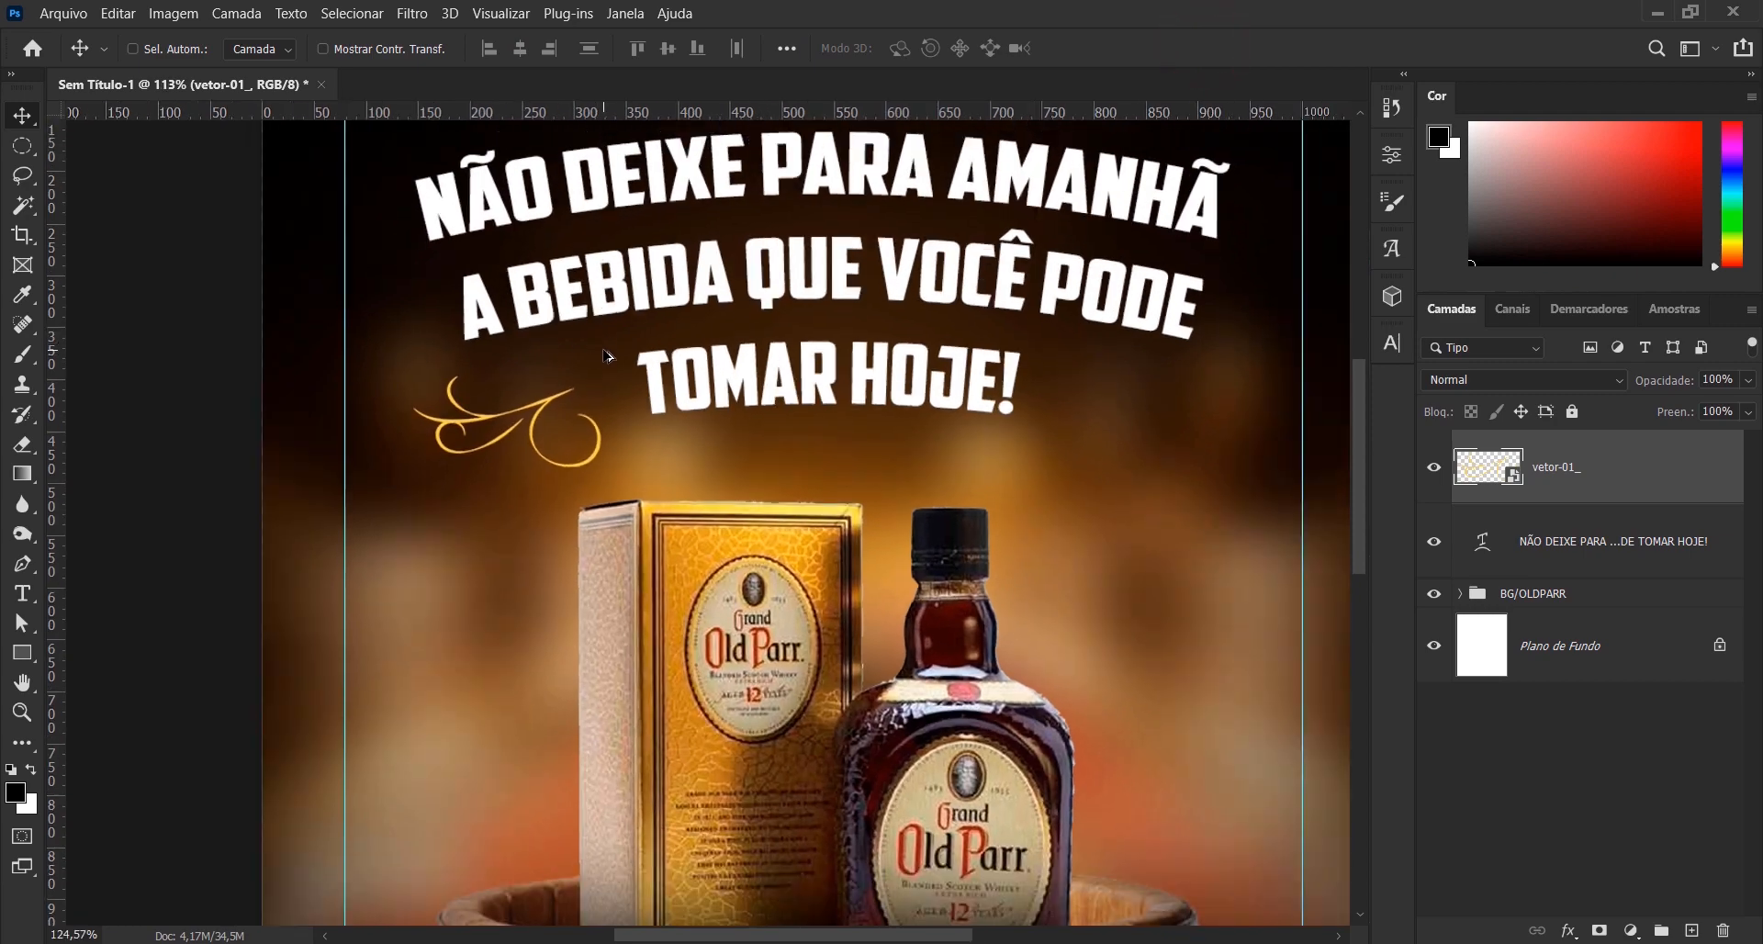
pyautogui.scroll(1, 607, 355)
pyautogui.moveTo(559, 472); pyautogui.dragTo(579, 443)
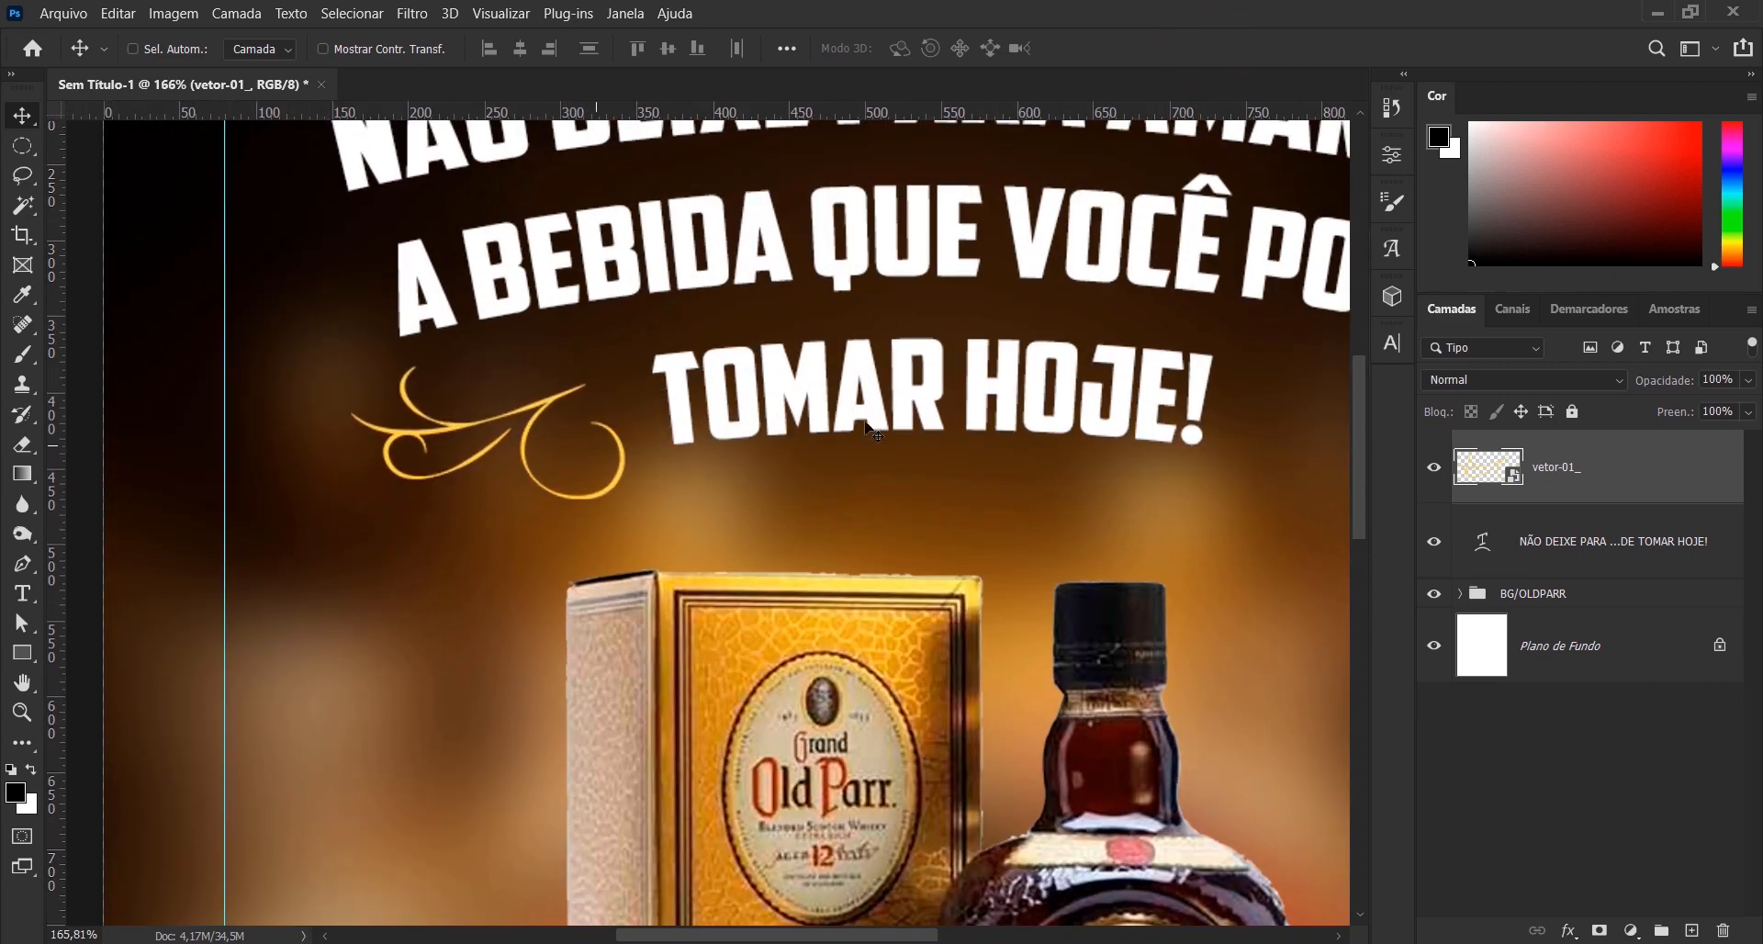
pyautogui.hotkey('ctrl', '0')
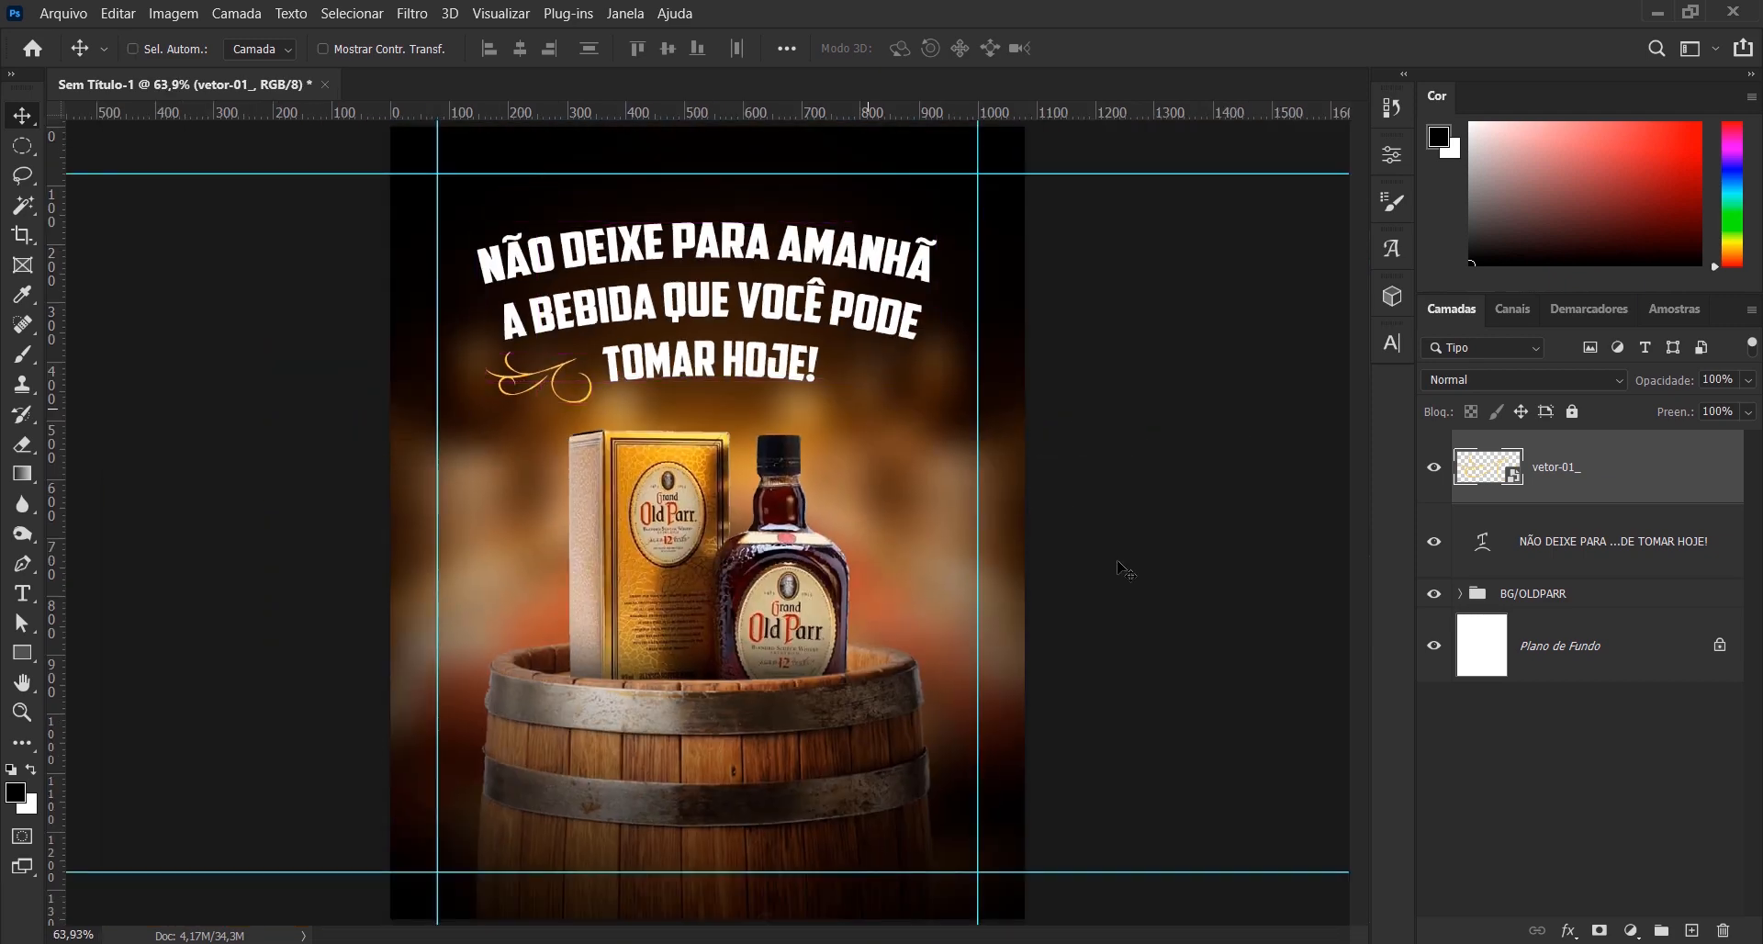
# - Duplicate the golden flourish, flip the copy horizontally and position it just right of "TOMAR HOJE!", mirroring the original
pyautogui.hotkey('ctrl', 'j')
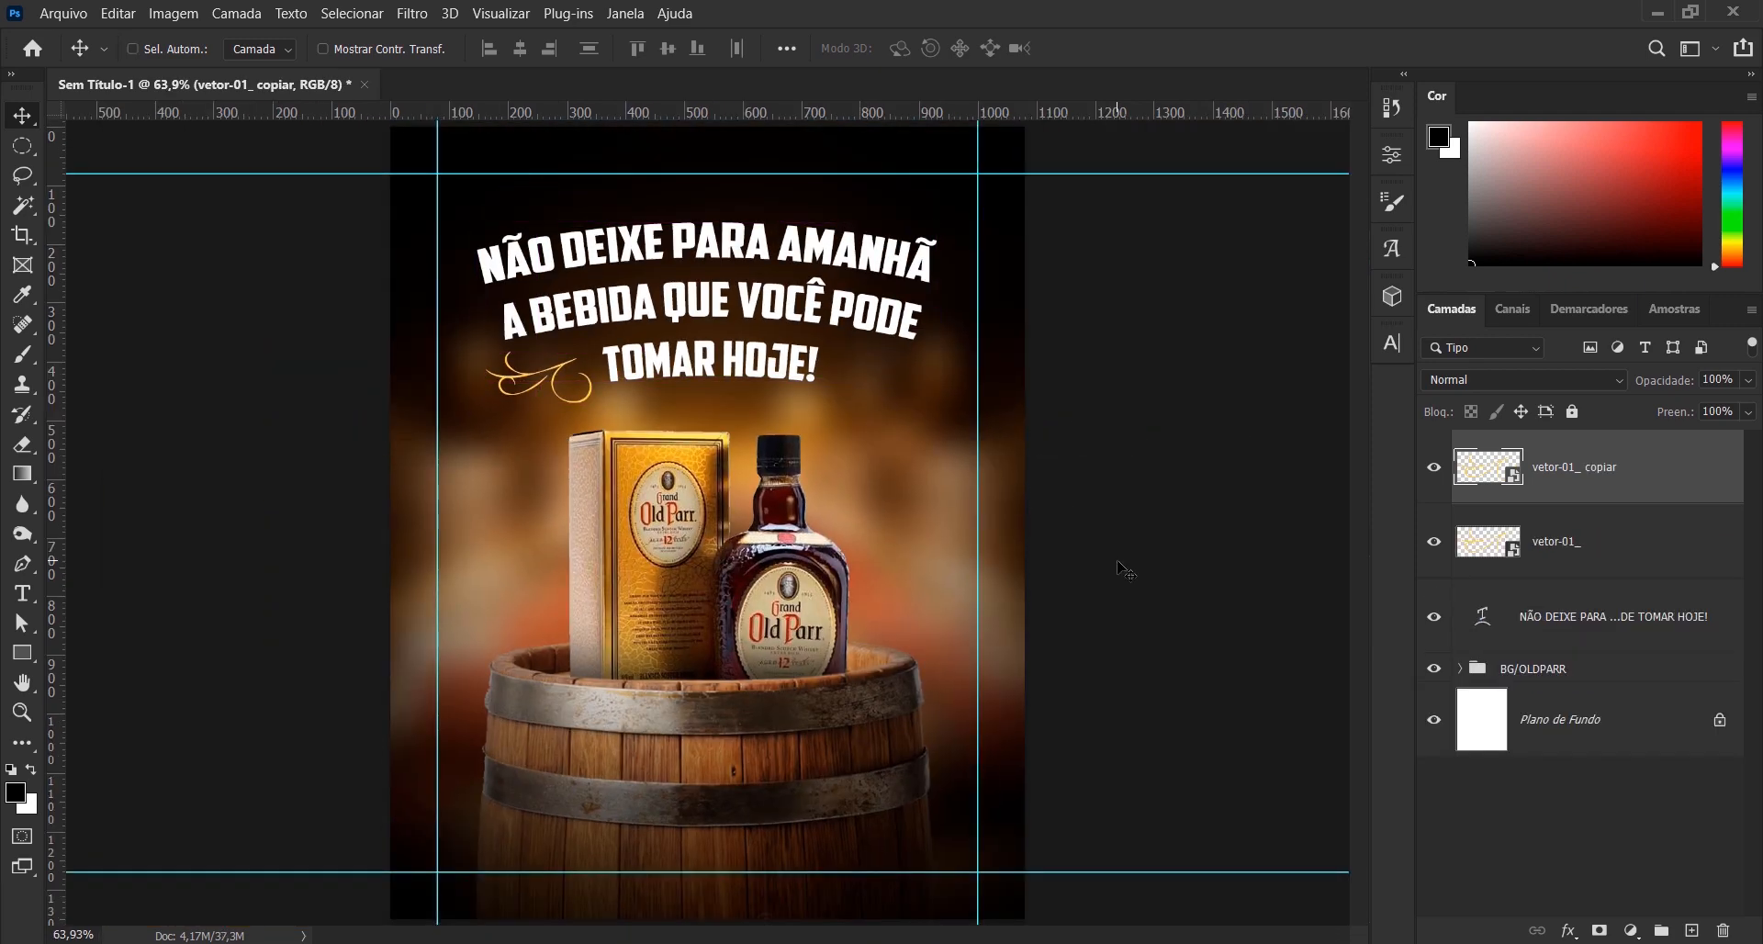
pyautogui.hotkey('ctrl', 't')
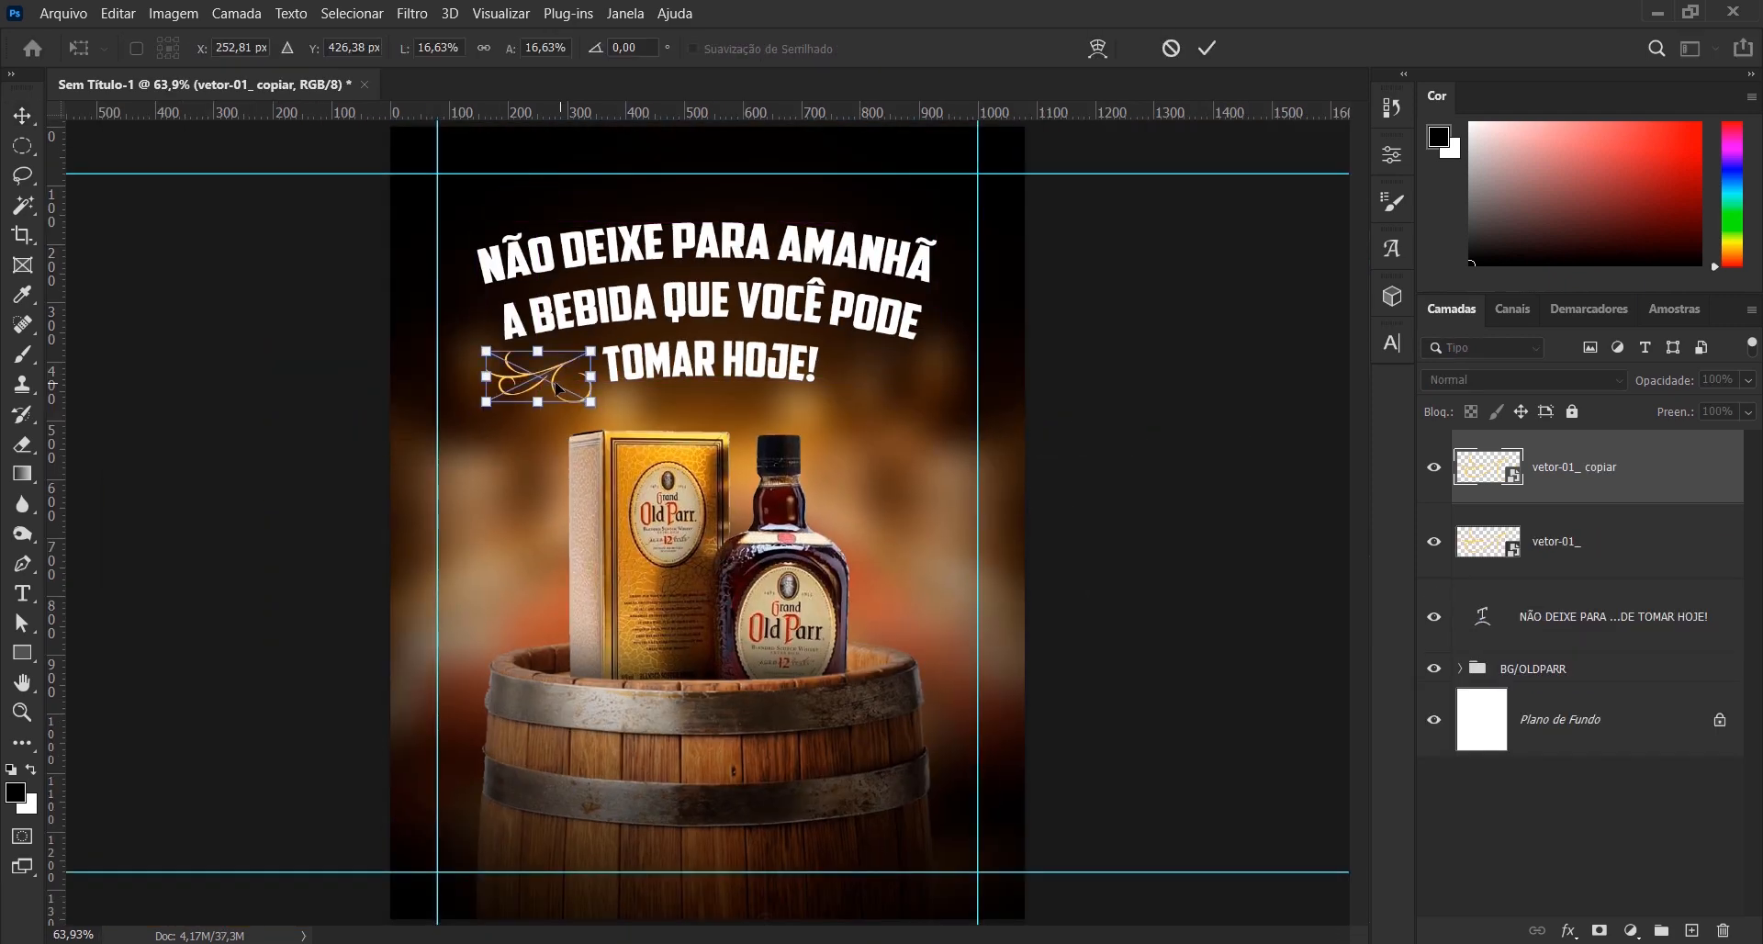
pyautogui.rightClick(555, 390)
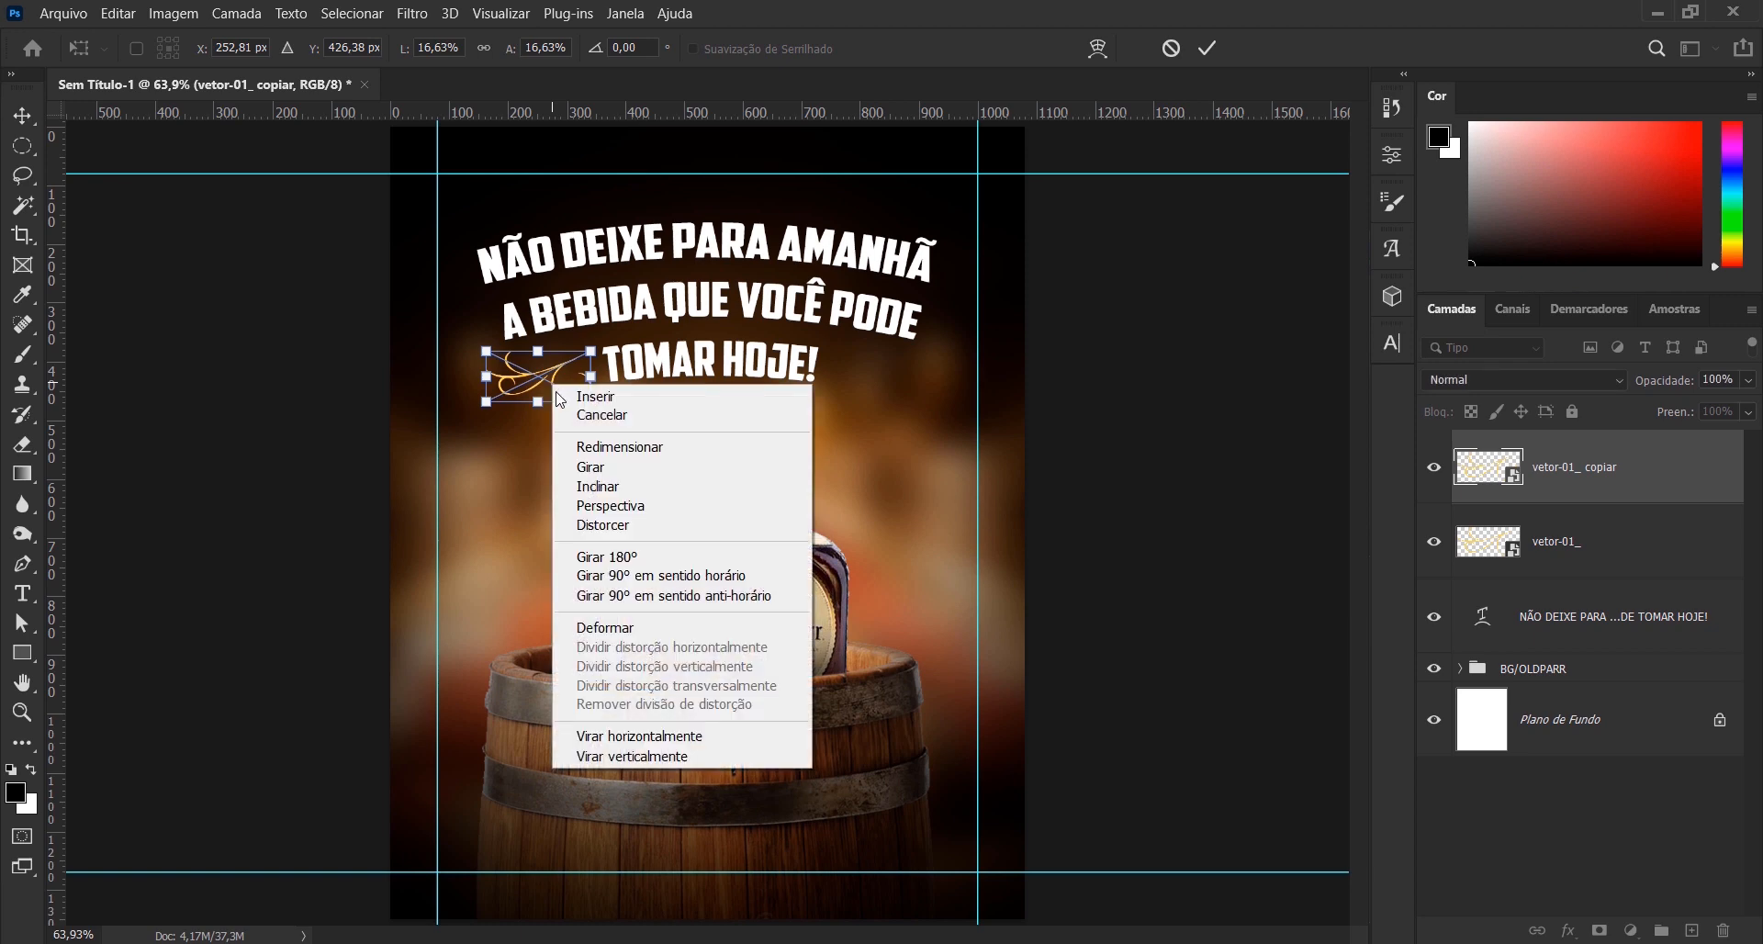
pyautogui.click(667, 736)
pyautogui.moveTo(549, 391); pyautogui.dragTo(877, 415)
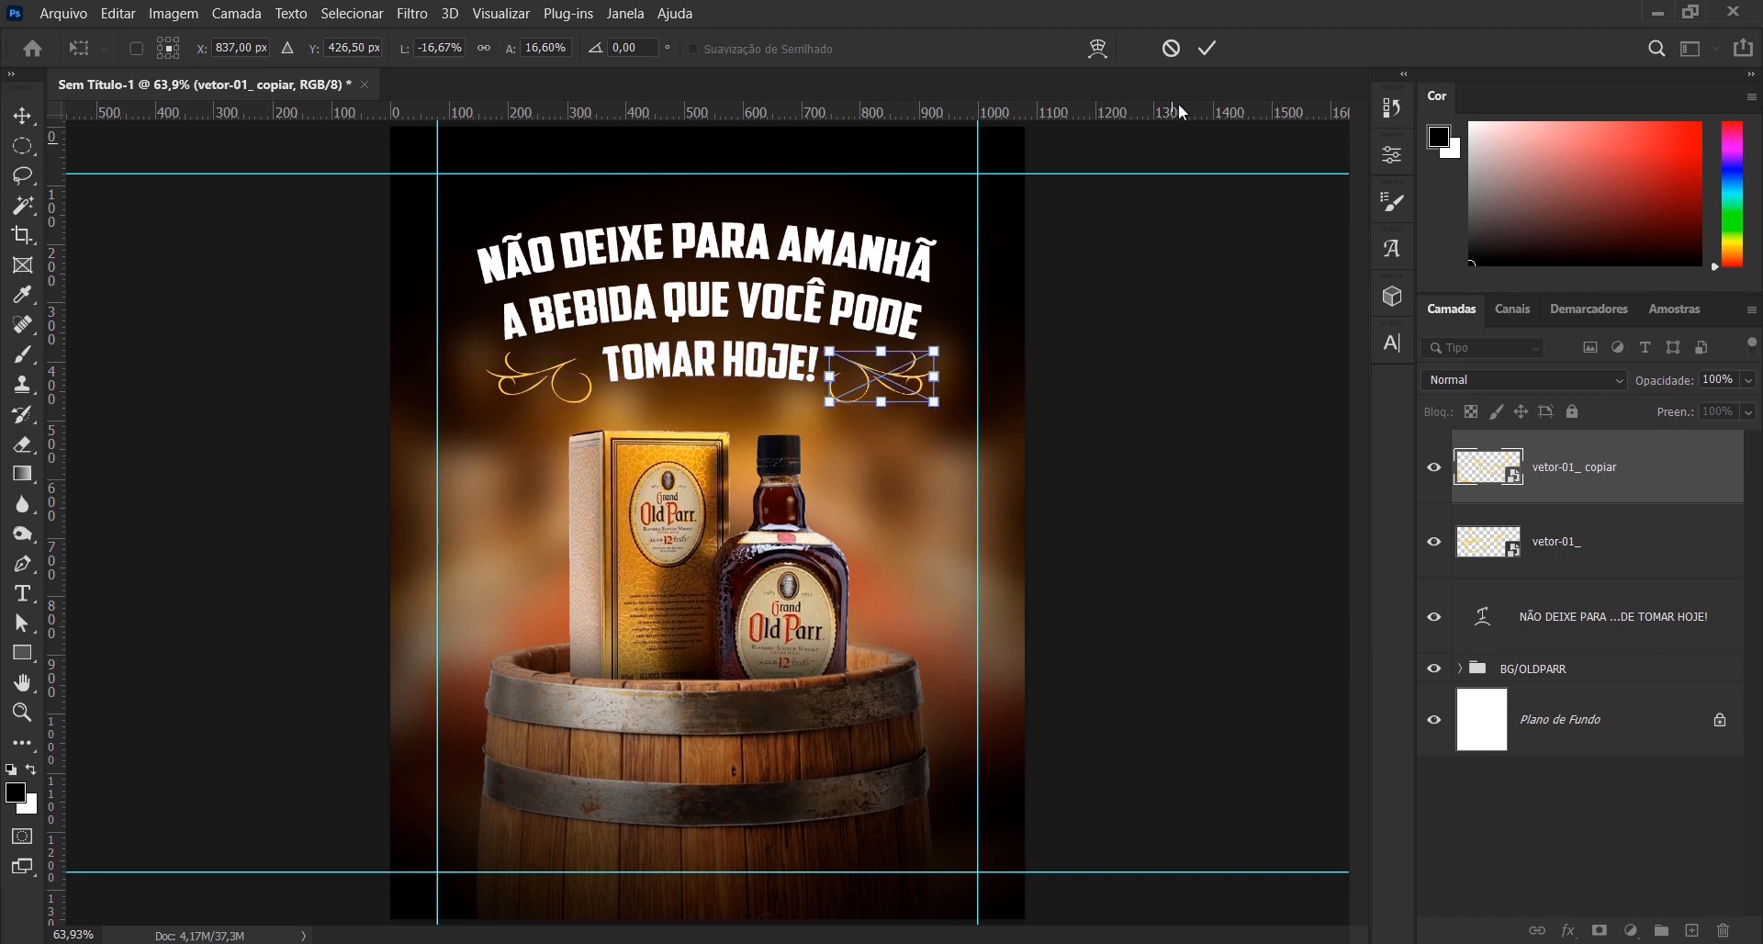
pyautogui.click(1206, 48)
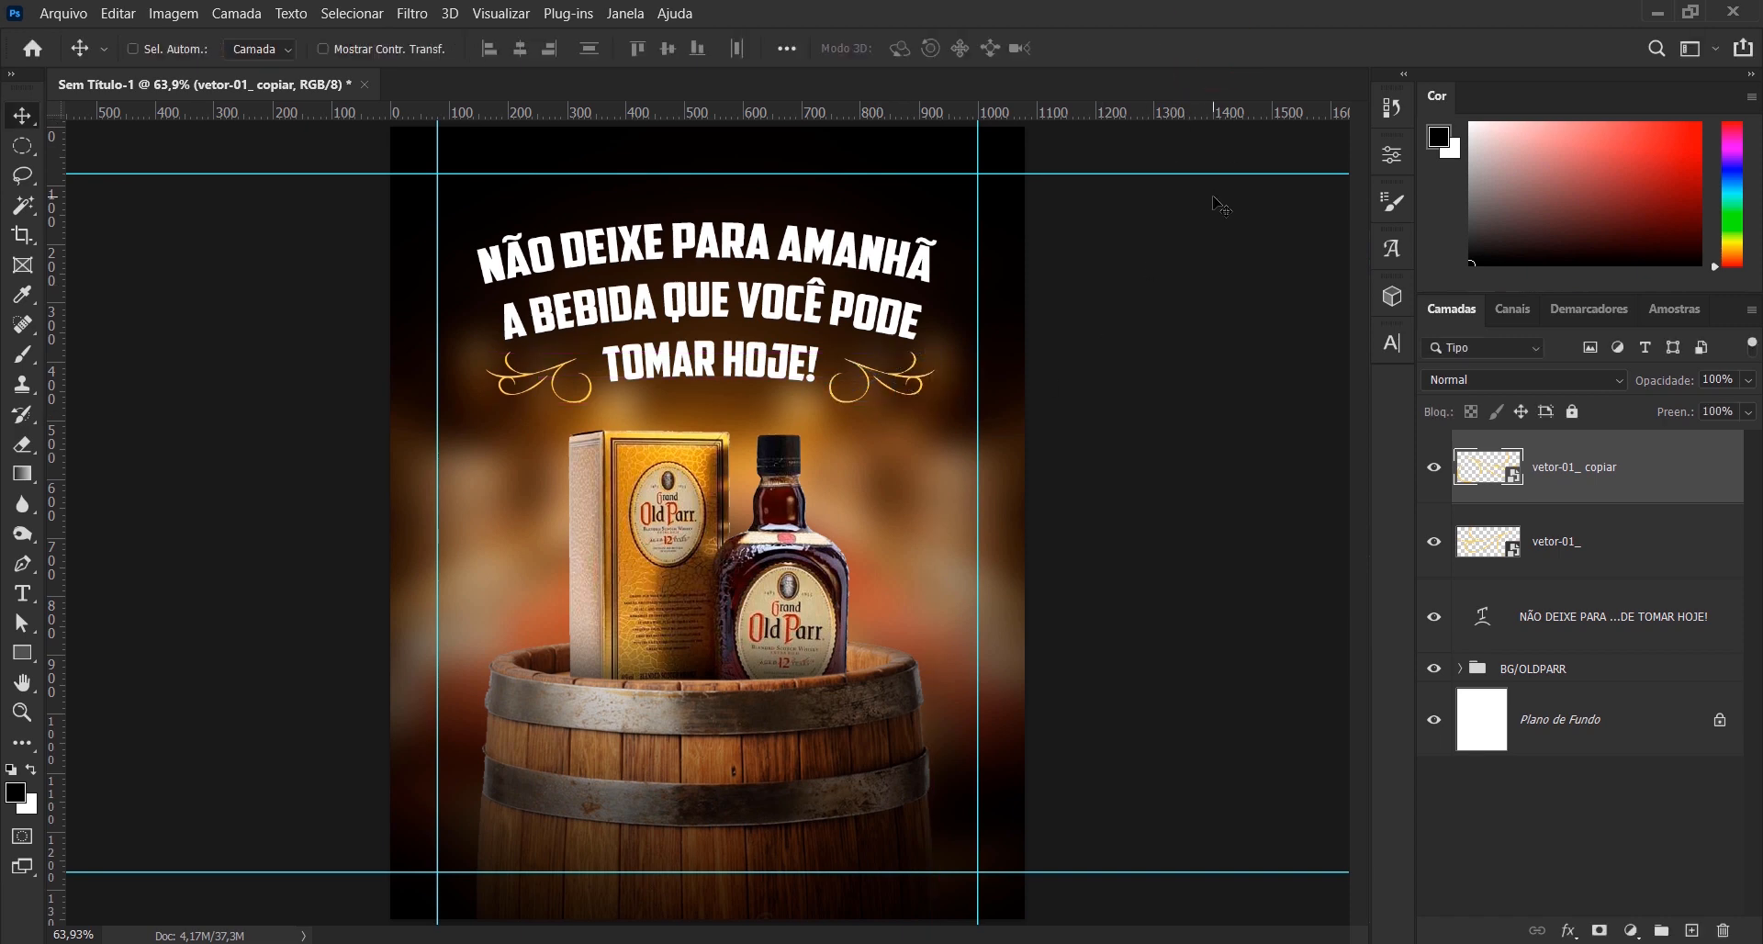
pyautogui.press('Up')
pyautogui.press('Left')
pyautogui.press('Up')
pyautogui.press('Left')
pyautogui.press('Left')
# - Place the vetor-02_ flourish as an embedded file above the other layers at its default size
pyautogui.click(62, 13)
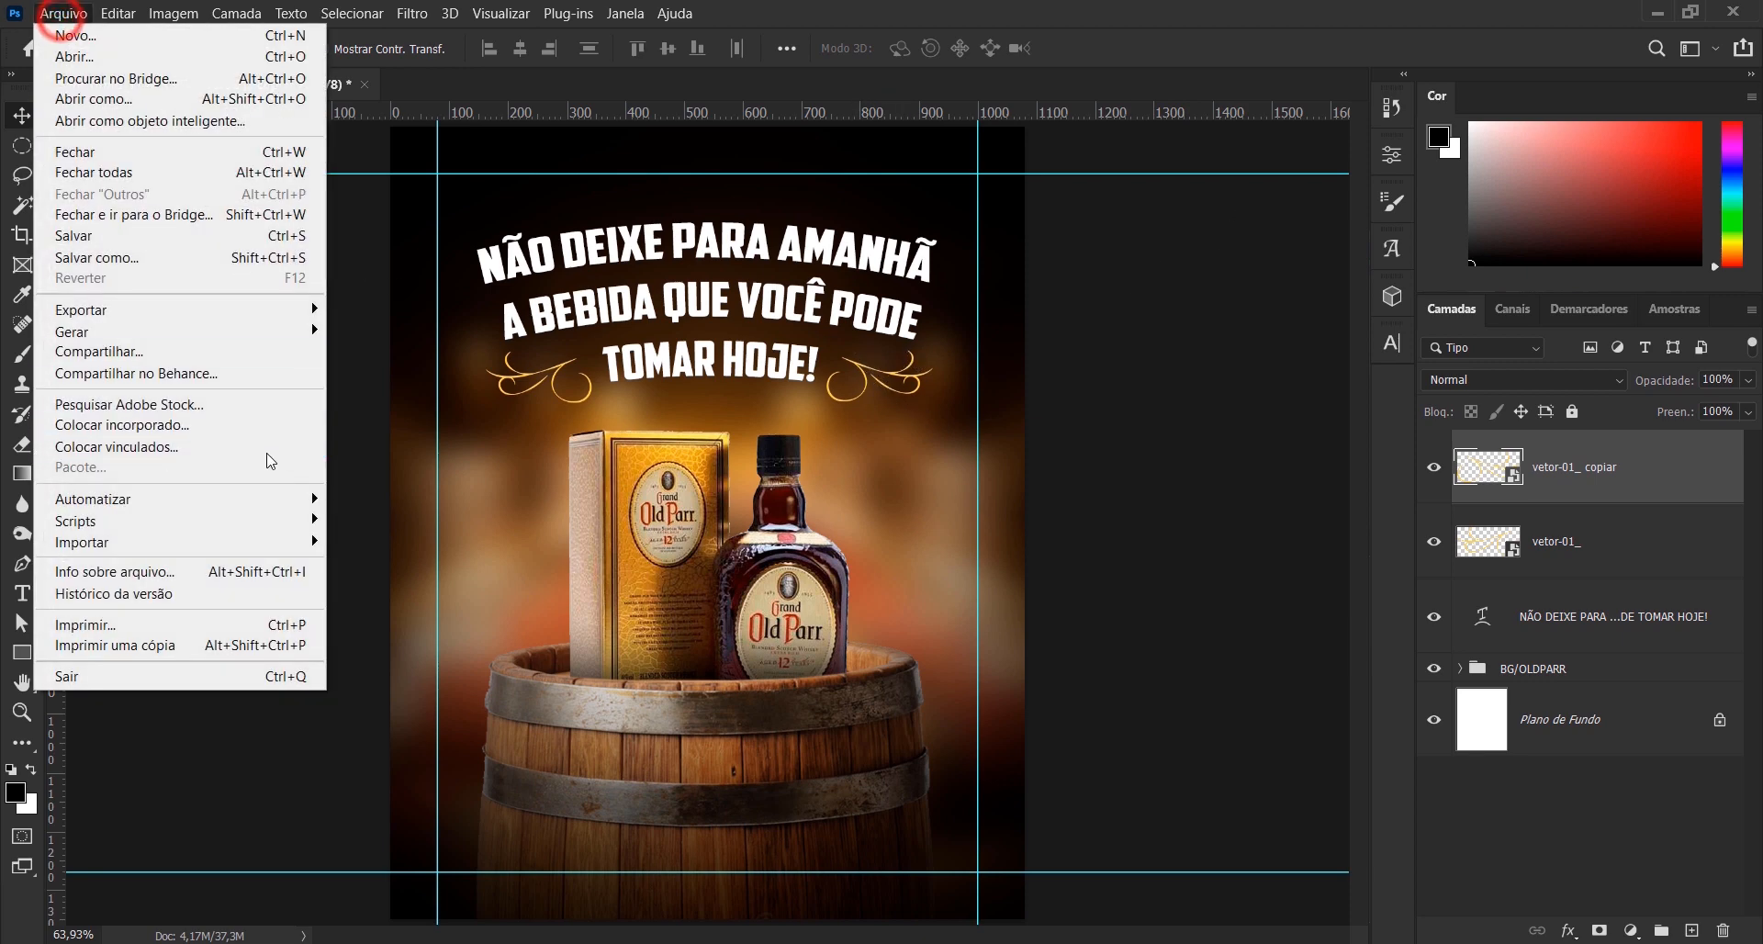
pyautogui.click(260, 425)
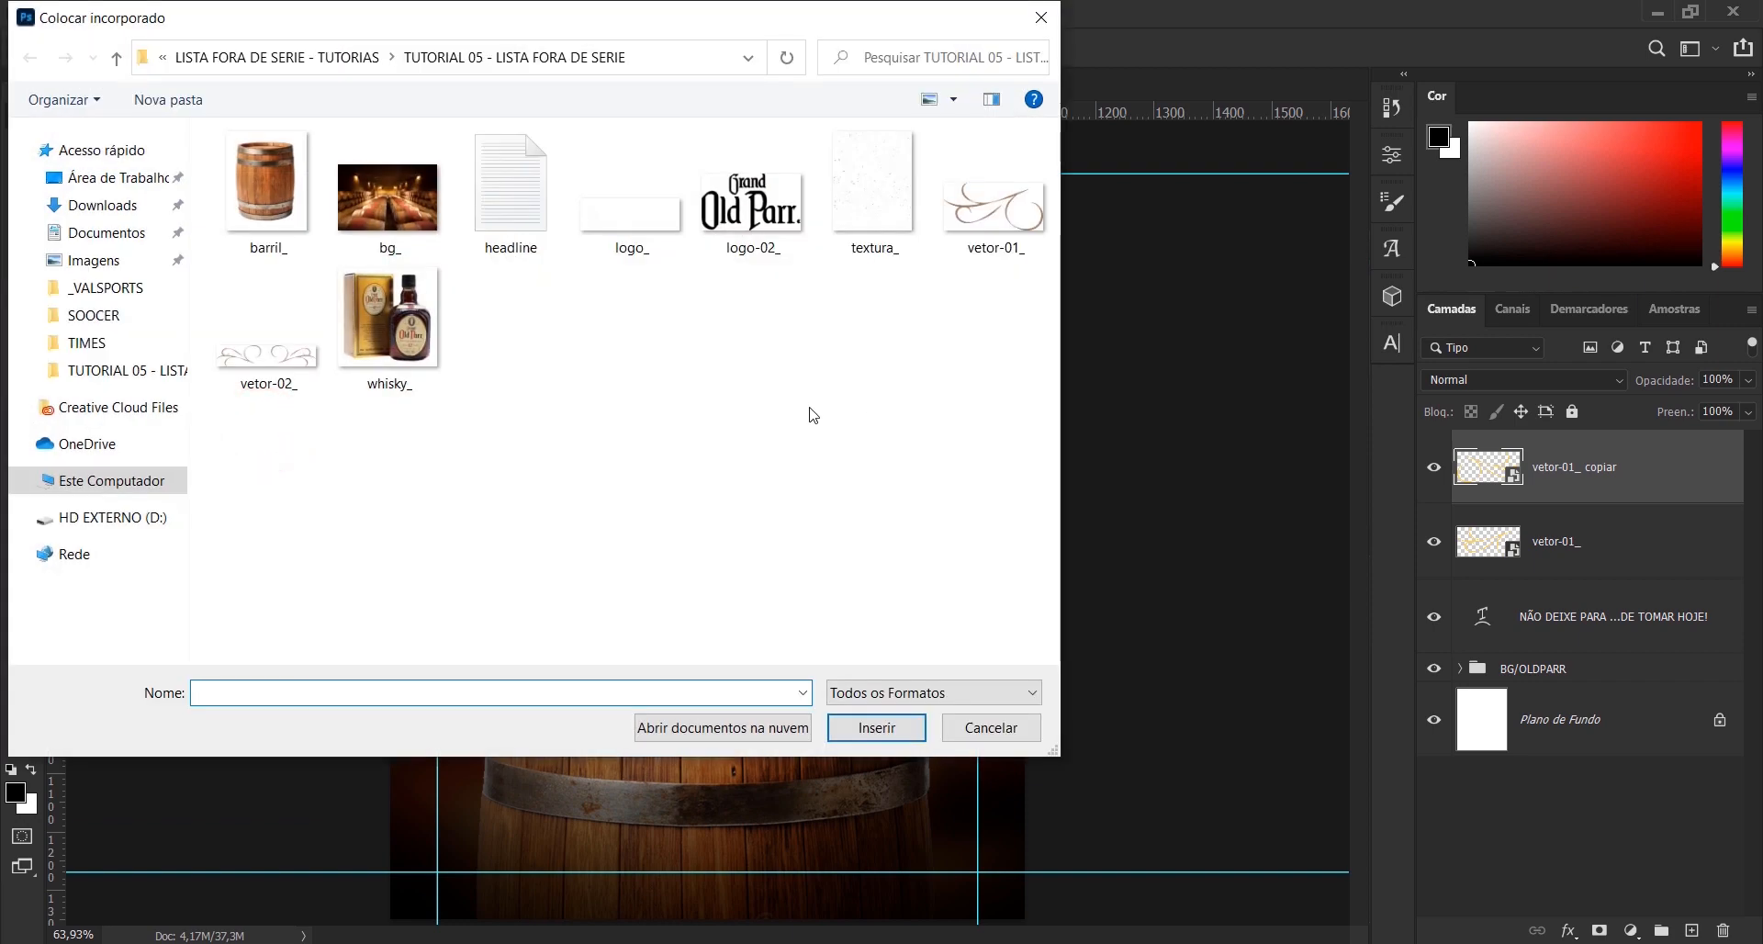
pyautogui.doubleClick(275, 356)
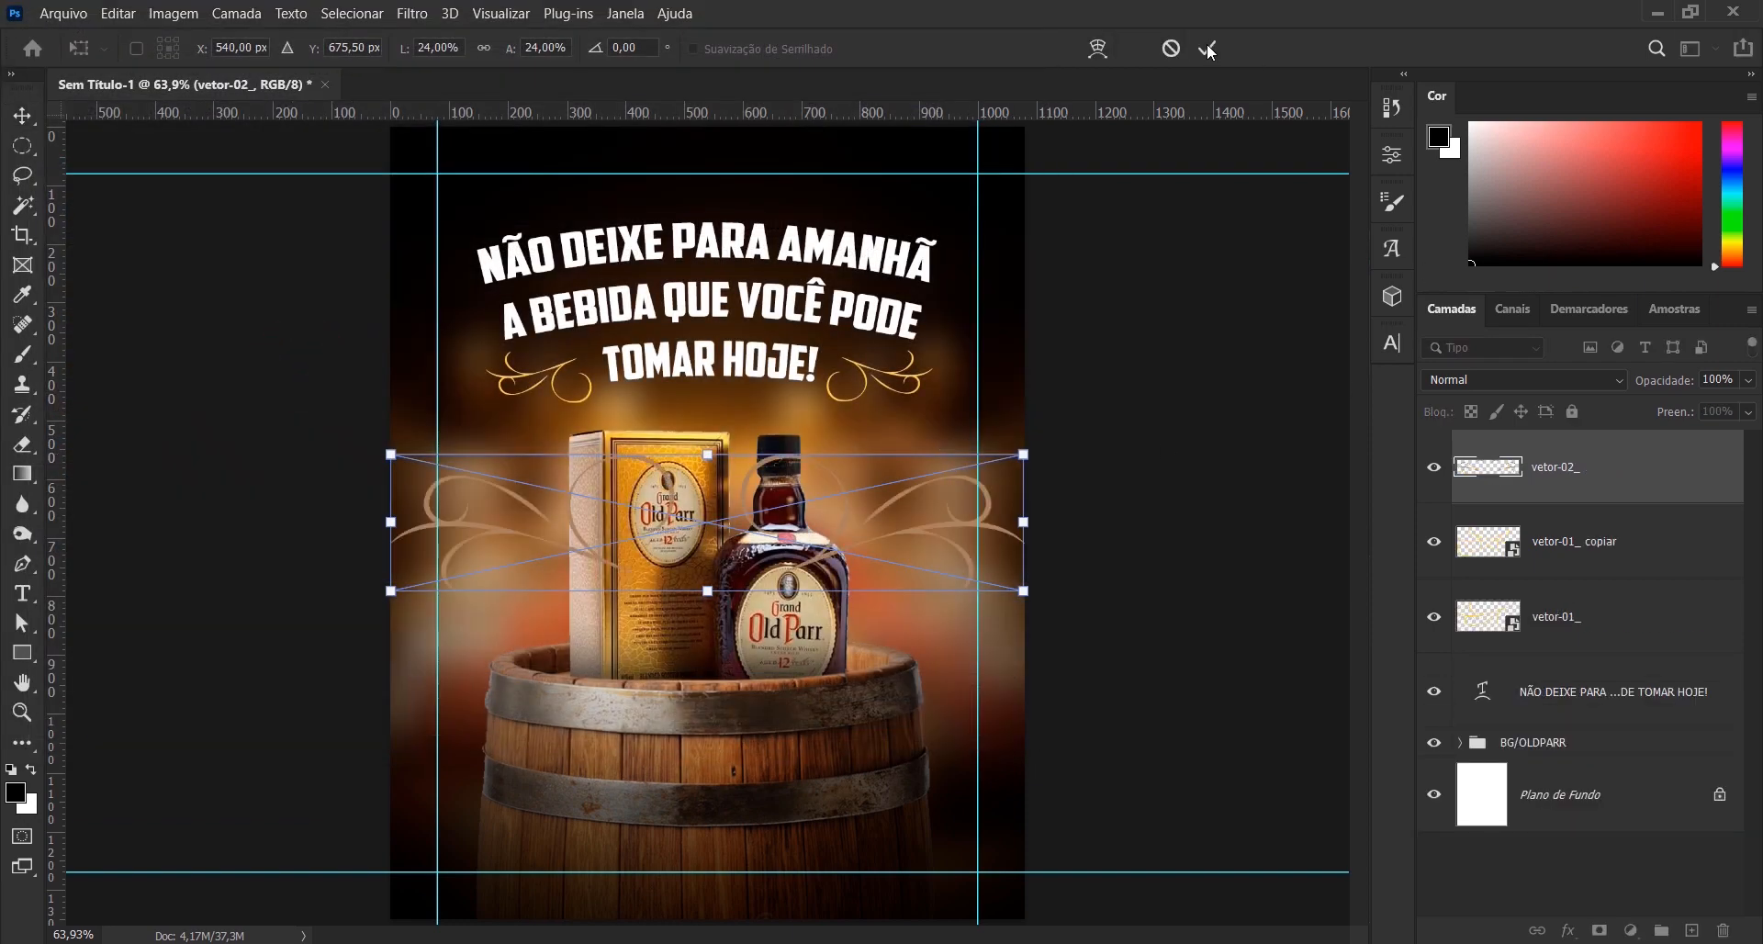
pyautogui.click(1208, 51)
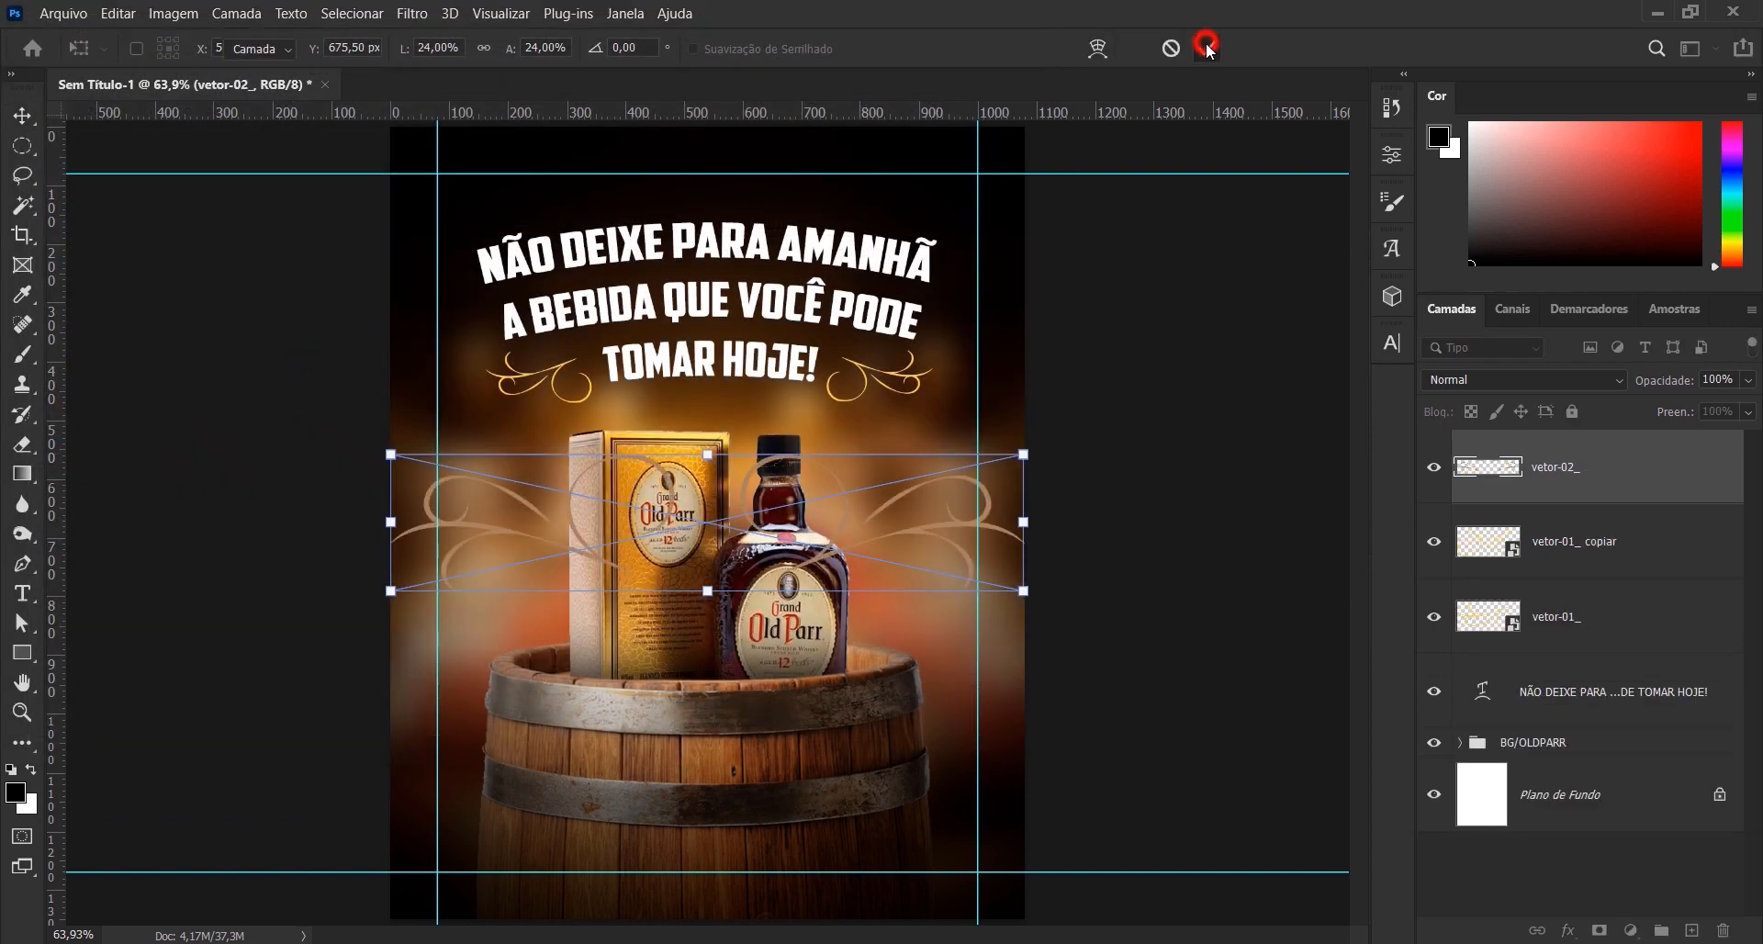
# - Give the vetor-02_ layer the same yellow colour overlay and convert it to a smart object
pyautogui.click(1669, 471)
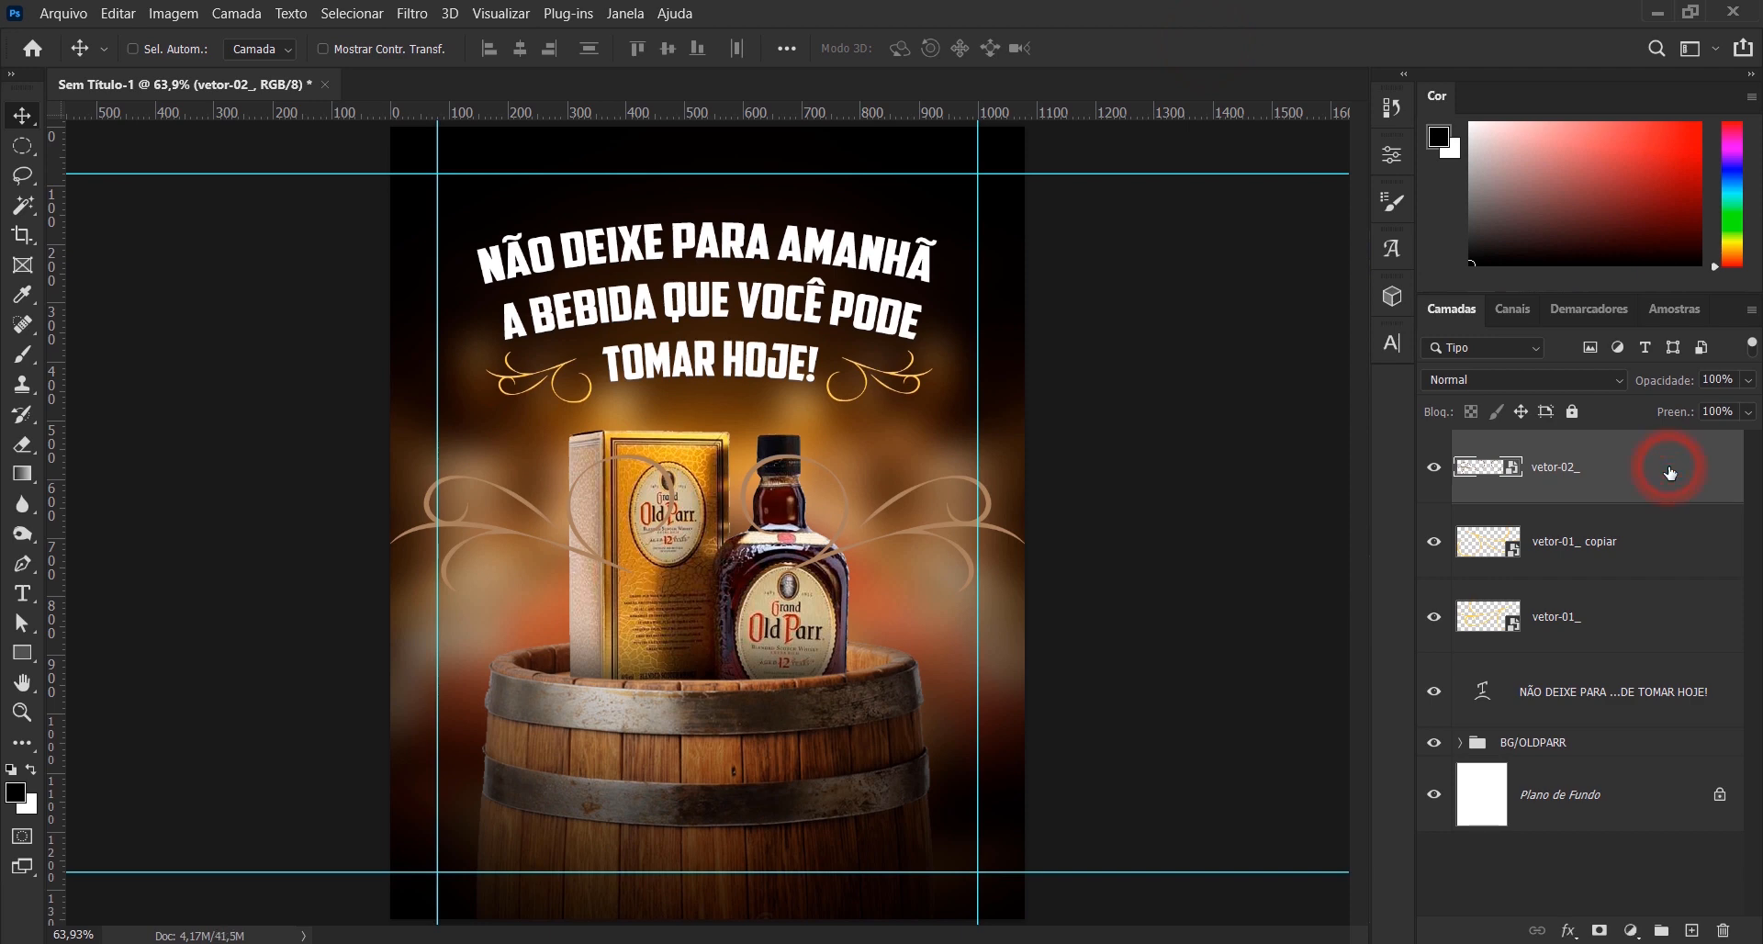
pyautogui.doubleClick(1669, 471)
pyautogui.click(924, 488)
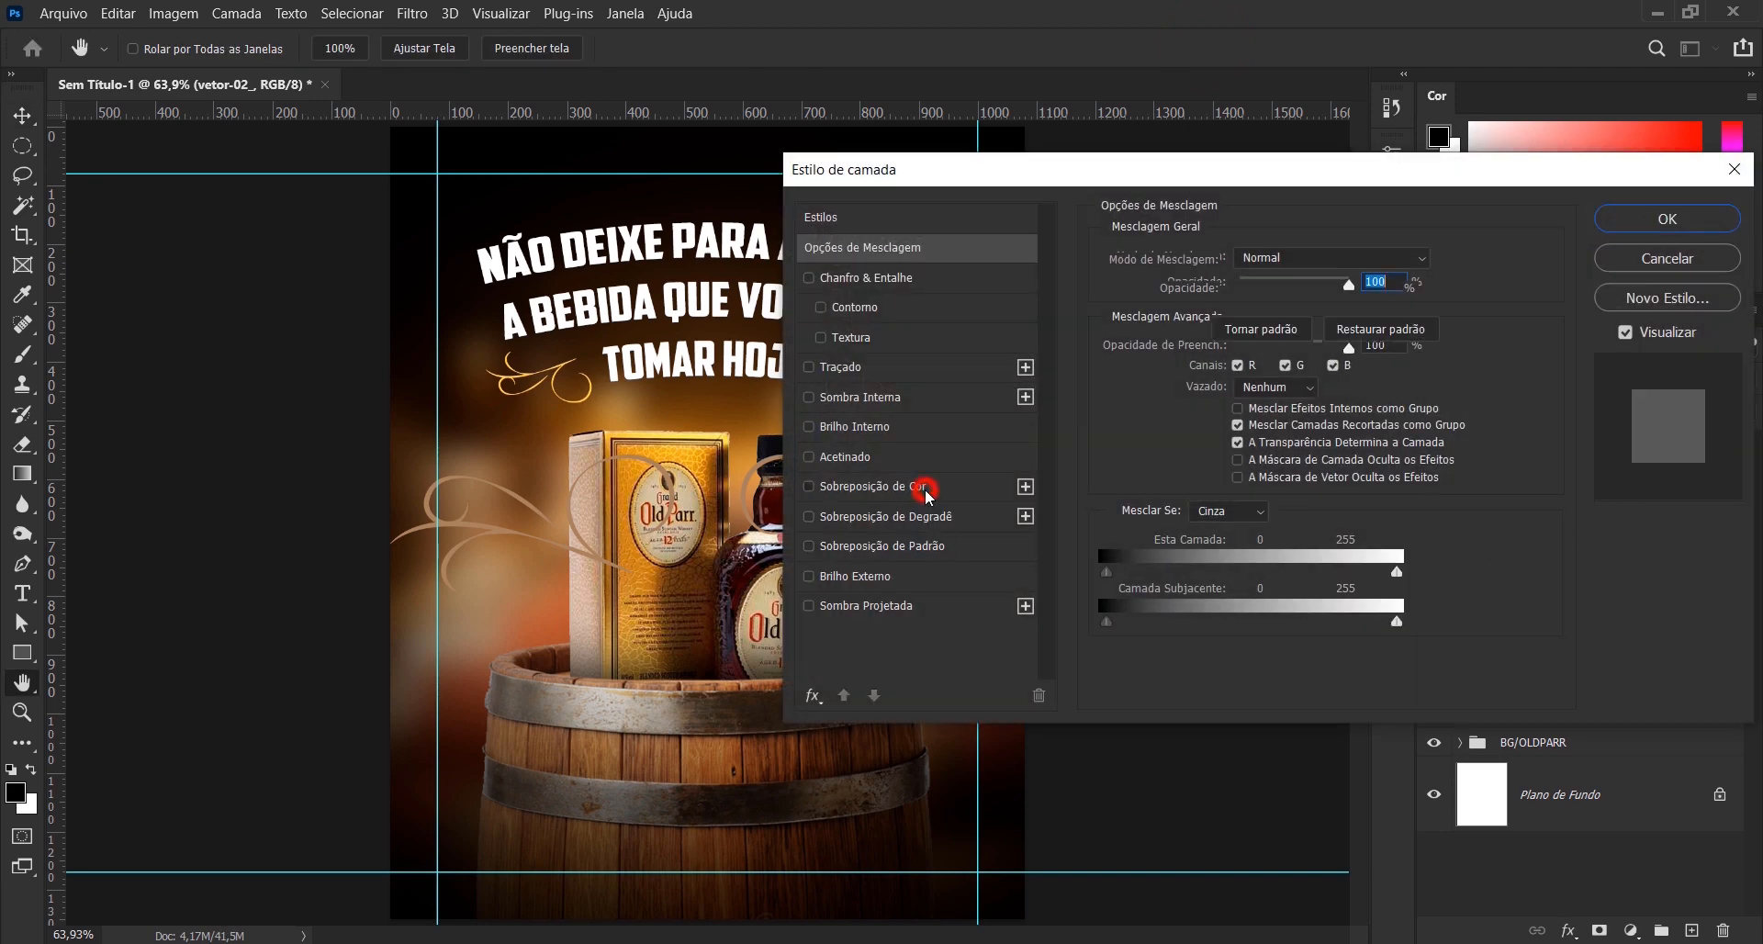
pyautogui.click(1660, 220)
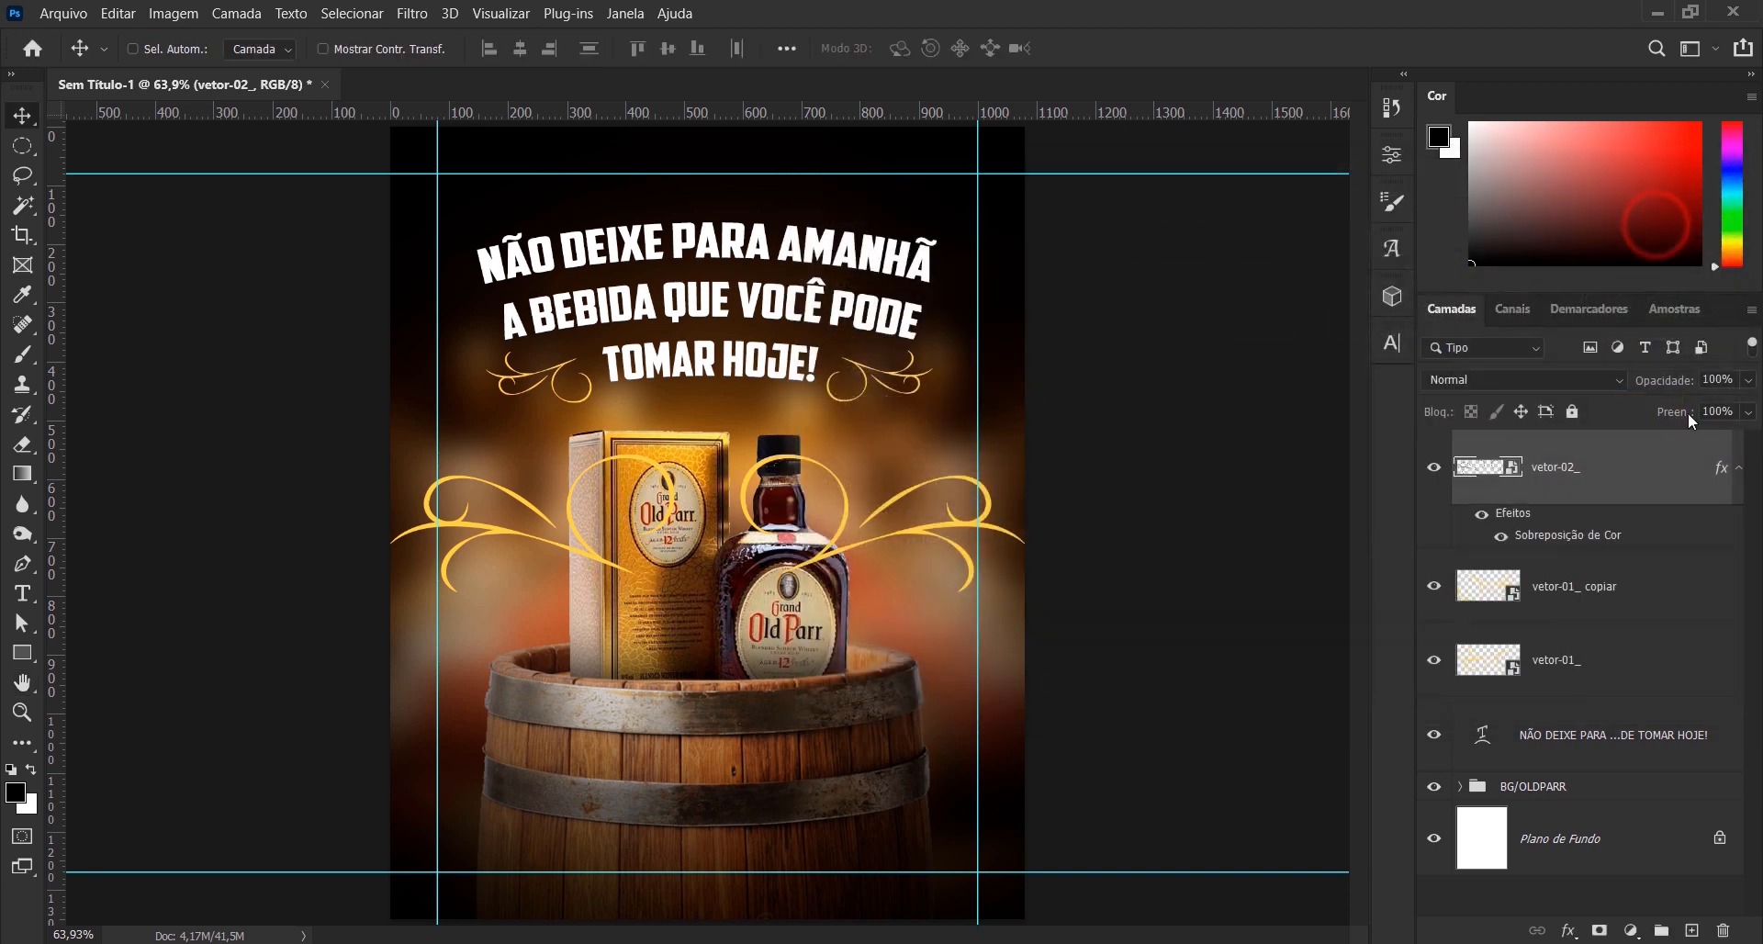
pyautogui.rightClick(1658, 494)
pyautogui.click(1414, 219)
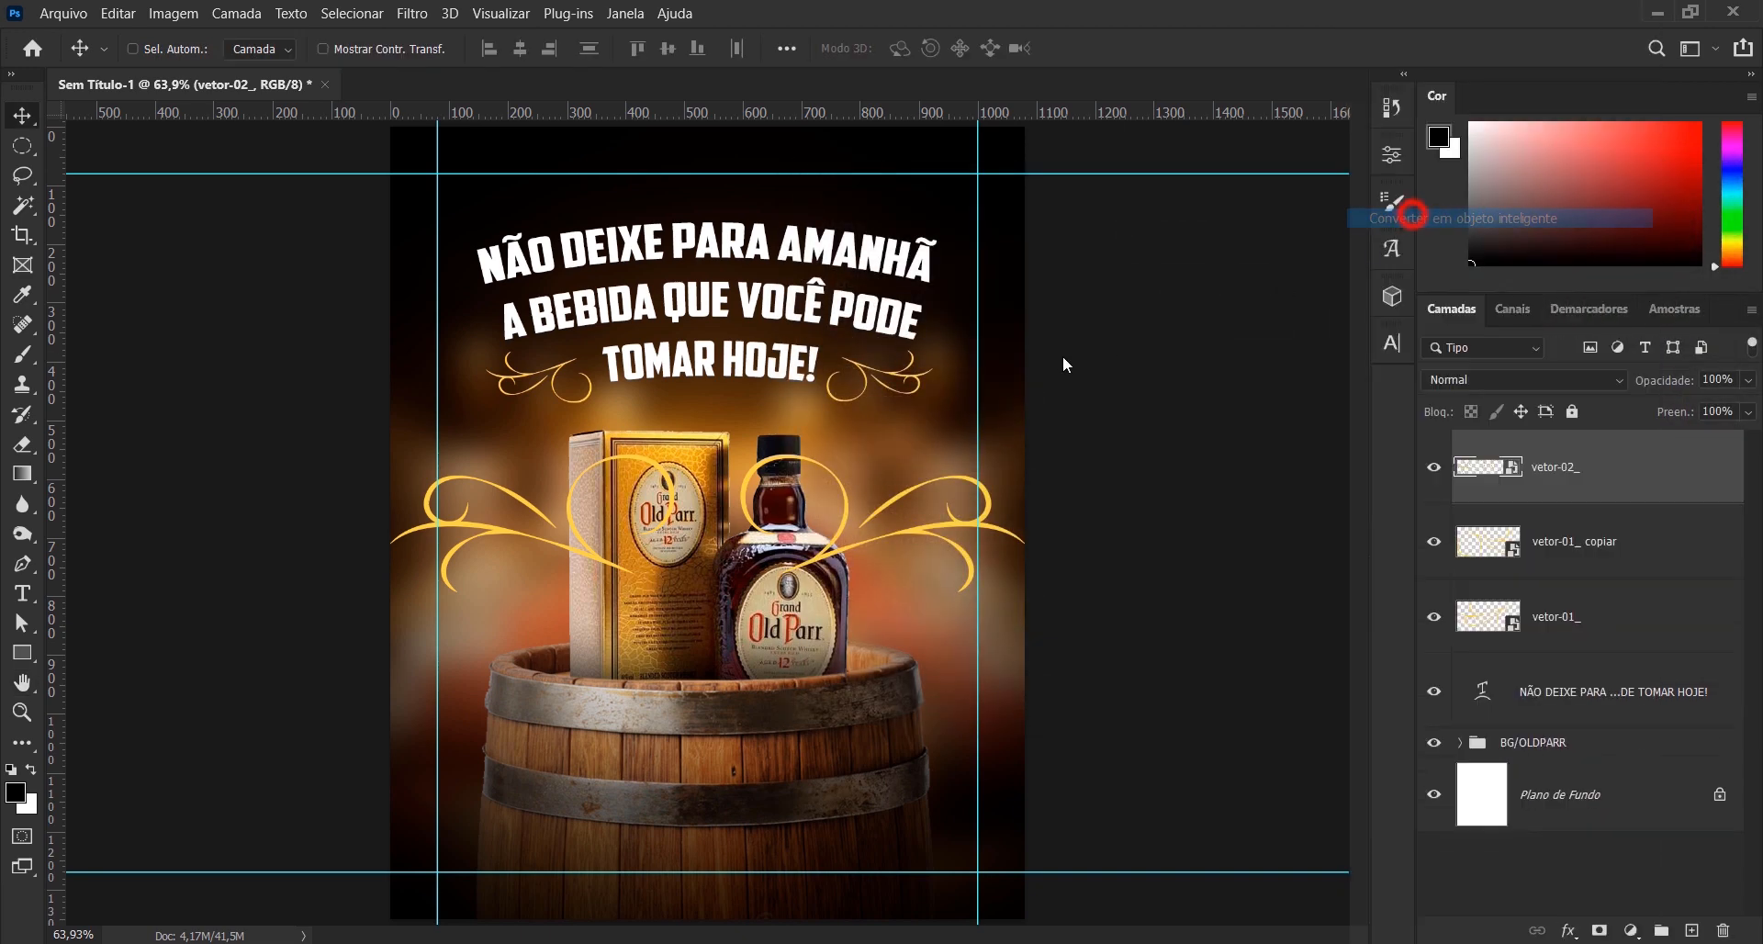
# - Scale the vetor-02_ flourish down to about 30.1% and centre it just above the arched slogan
pyautogui.hotkey('ctrl', 't')
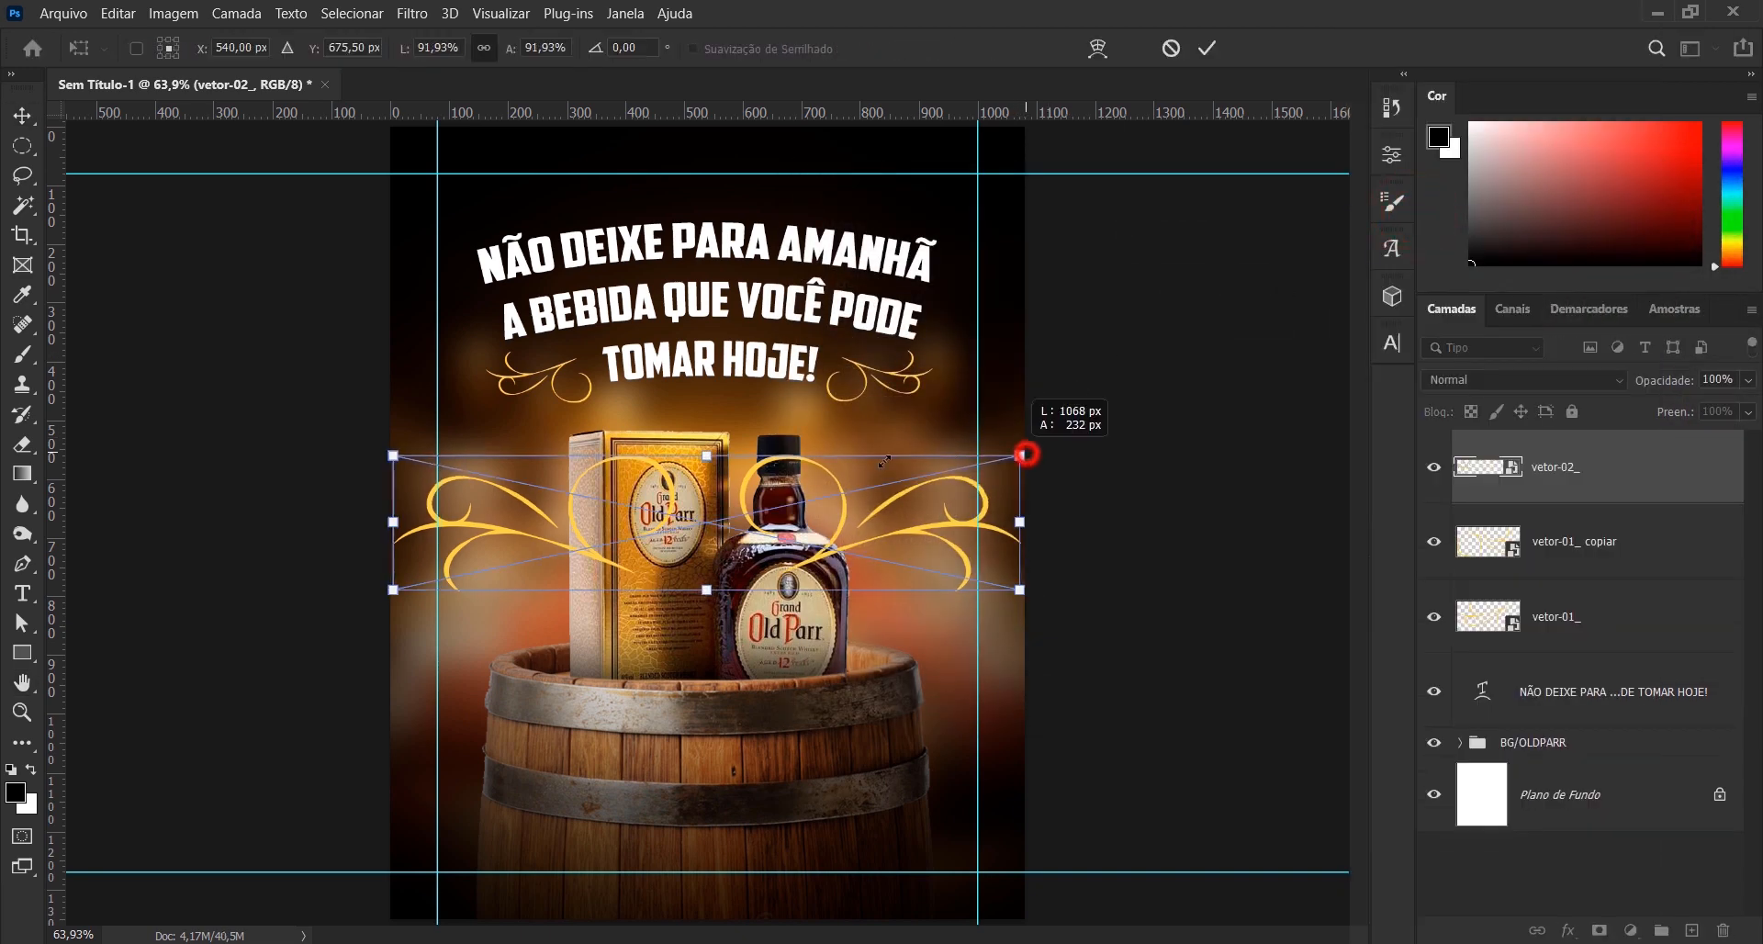
pyautogui.moveTo(1023, 459); pyautogui.dragTo(798, 456)
pyautogui.moveTo(737, 523); pyautogui.dragTo(737, 196)
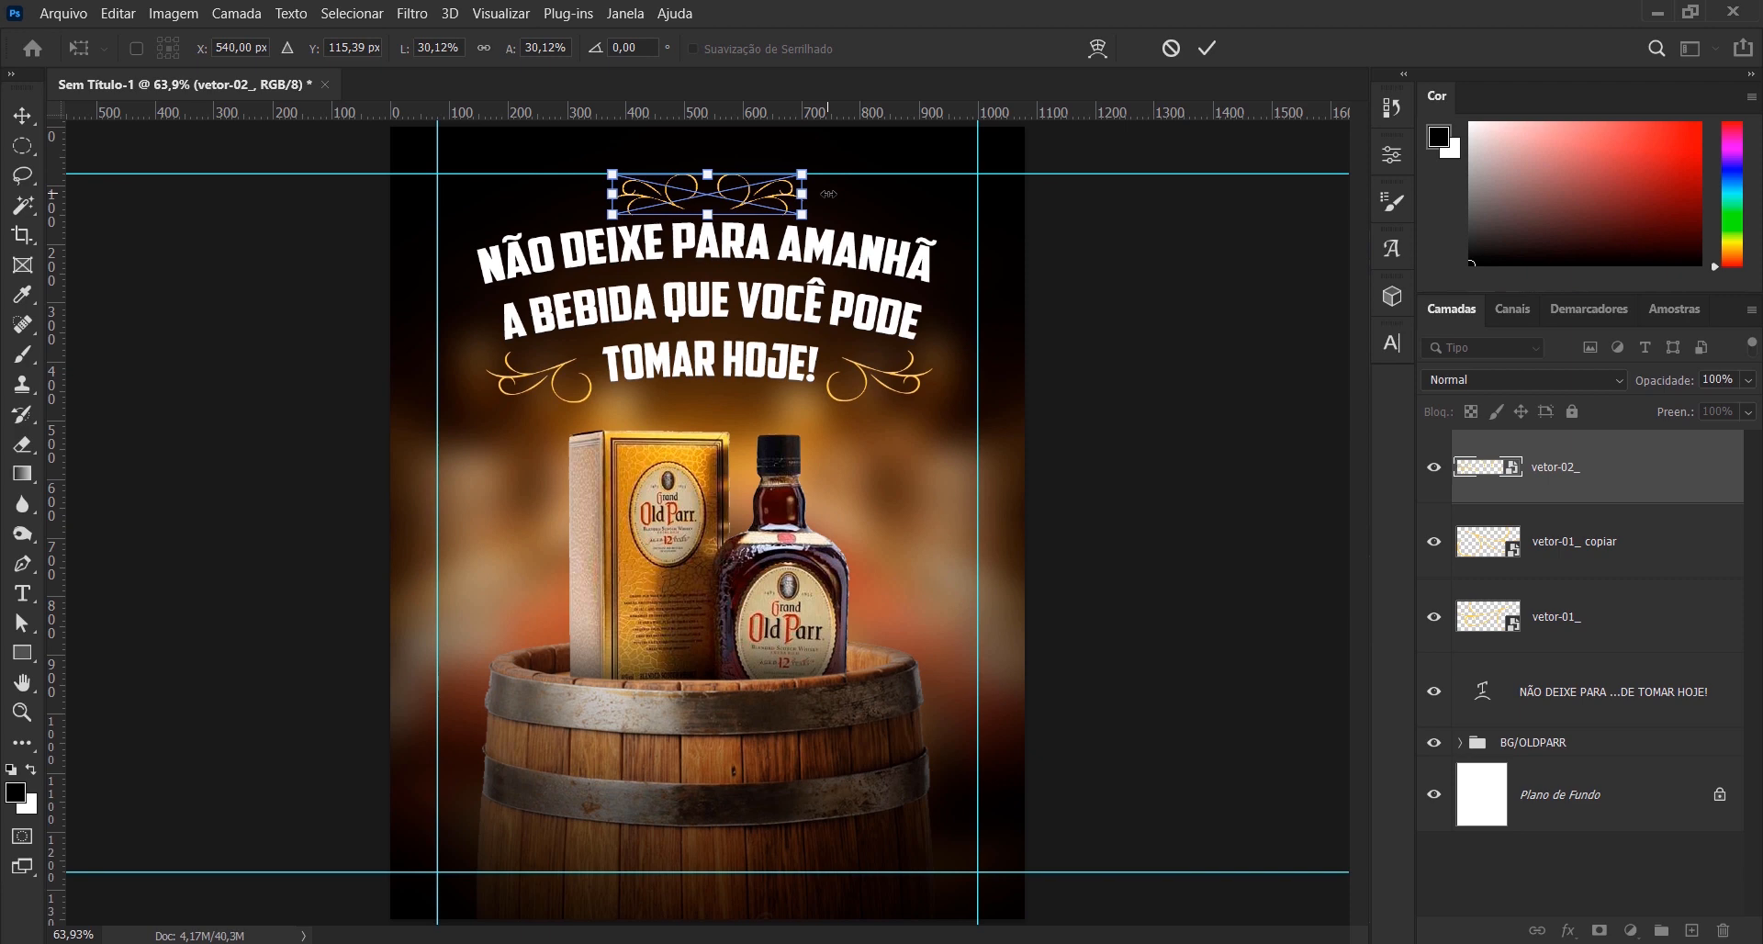
pyautogui.press('Up')
pyautogui.press('Up')
pyautogui.press('Up')
pyautogui.press('Up')
pyautogui.press('Up')
pyautogui.press('Up')
pyautogui.press('Up')
pyautogui.press('Up')
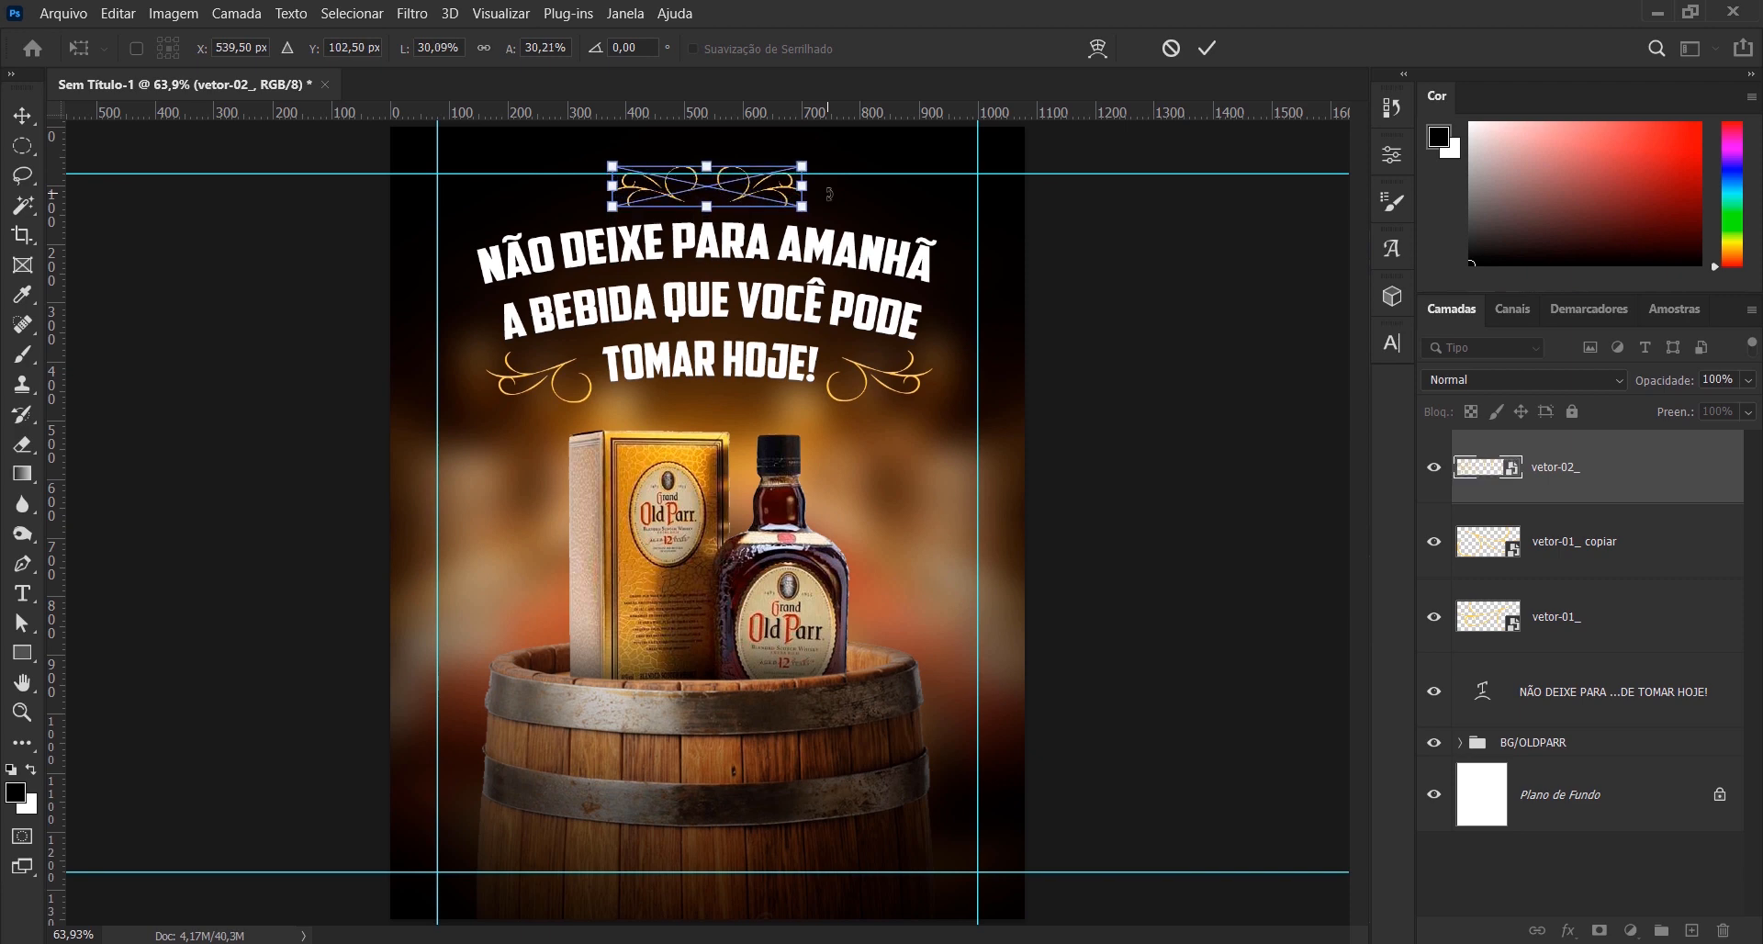
pyautogui.click(1206, 48)
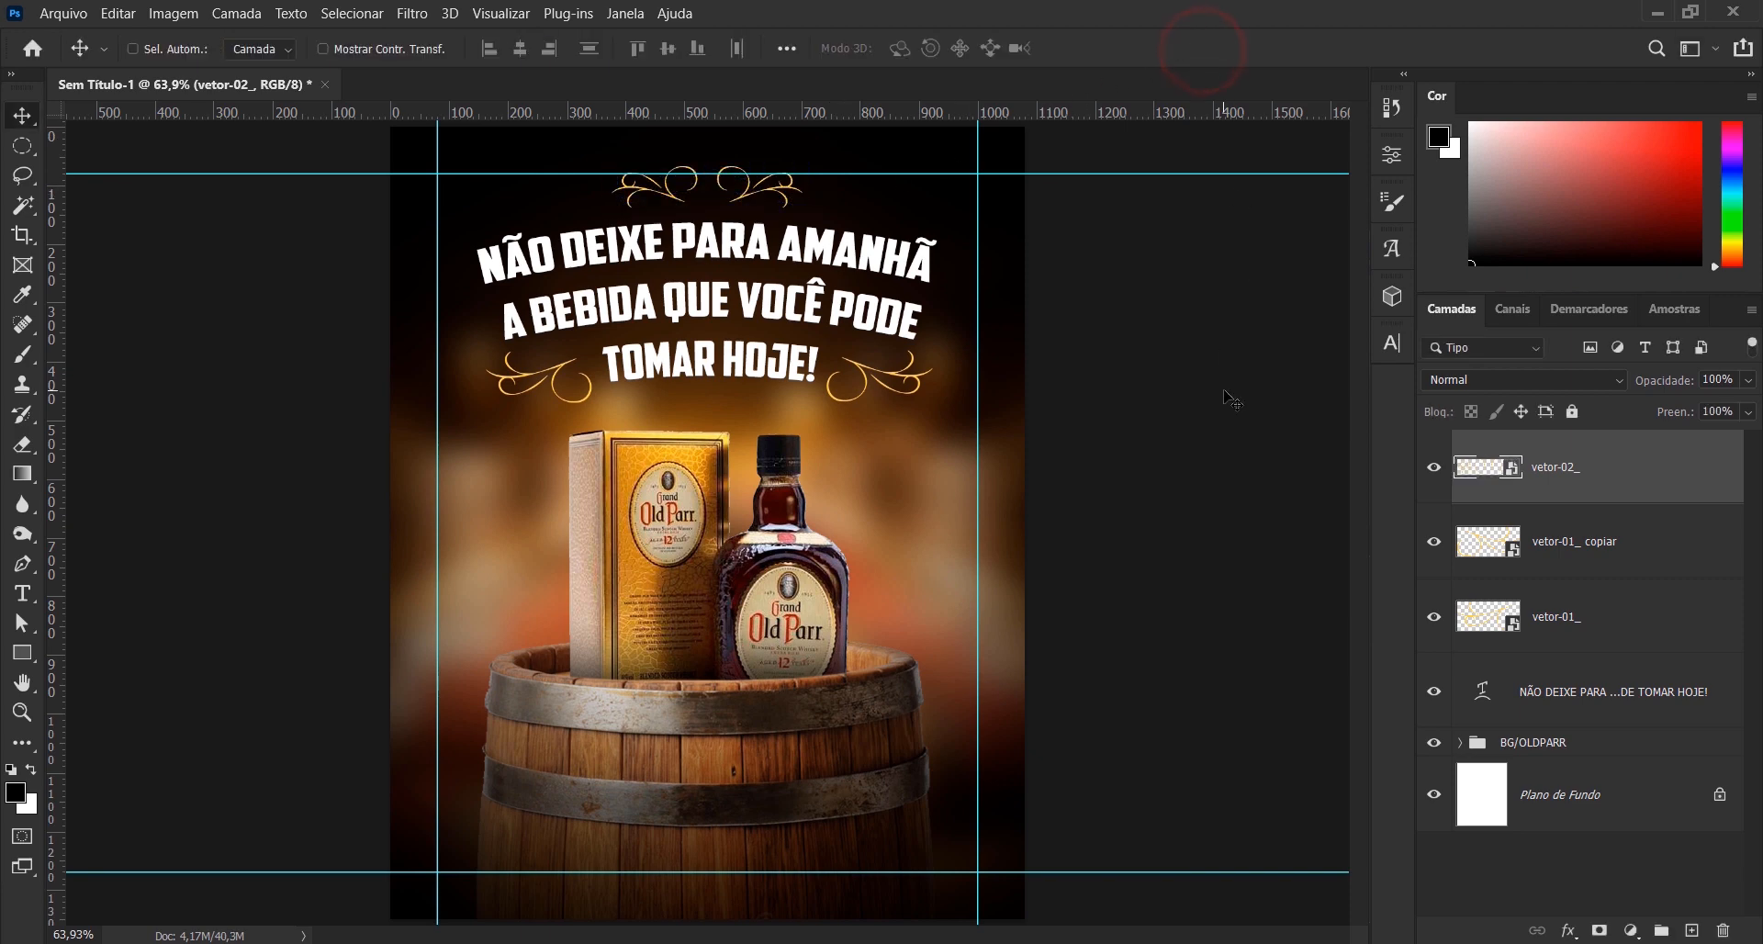
pyautogui.hotkey('ctrl', ';')
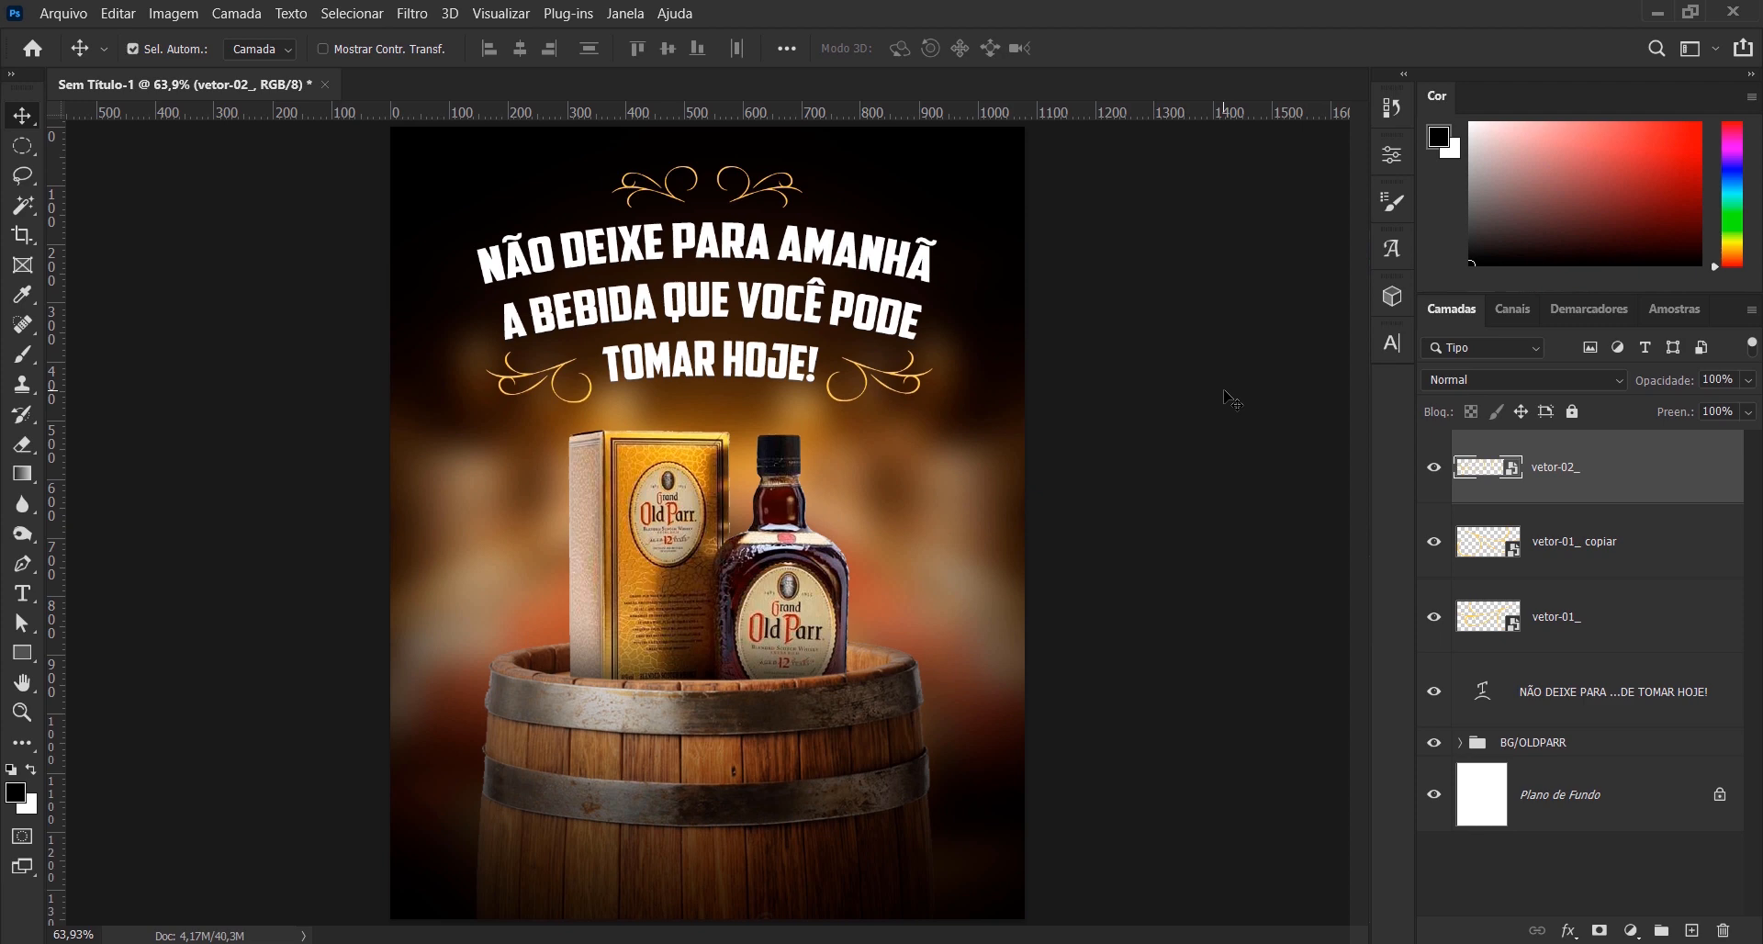
pyautogui.hotkey('ctrl', ';')
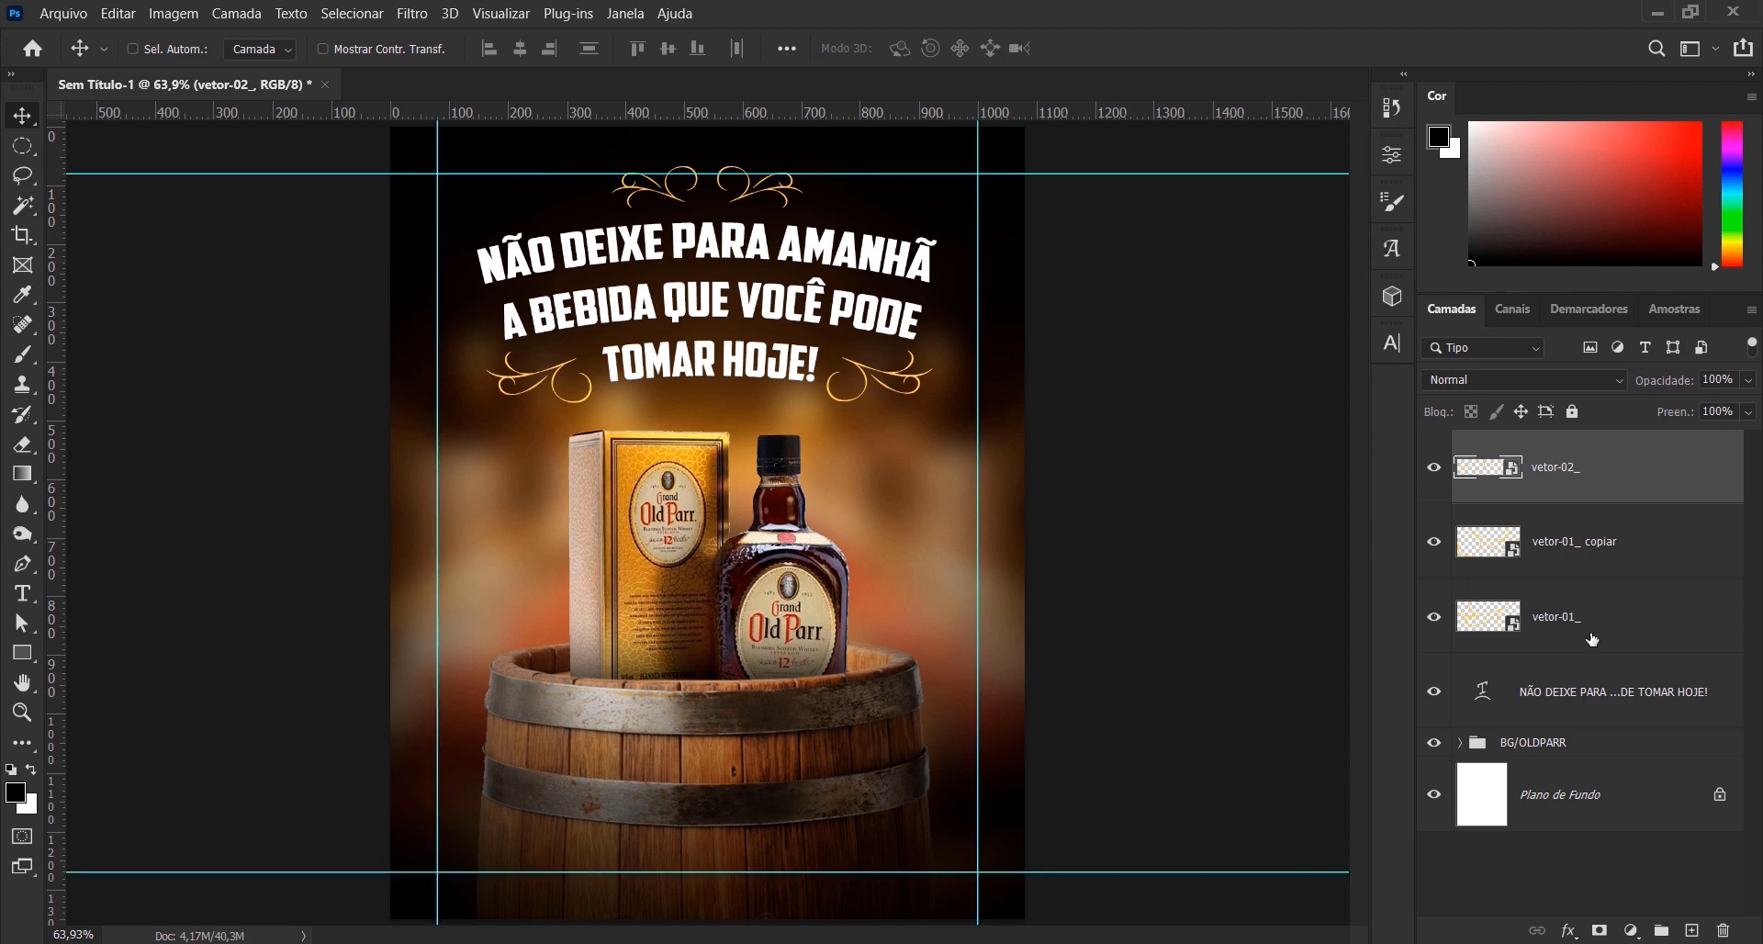
pyautogui.keyDown('shift'); pyautogui.click(1653, 715); pyautogui.keyUp('shift')
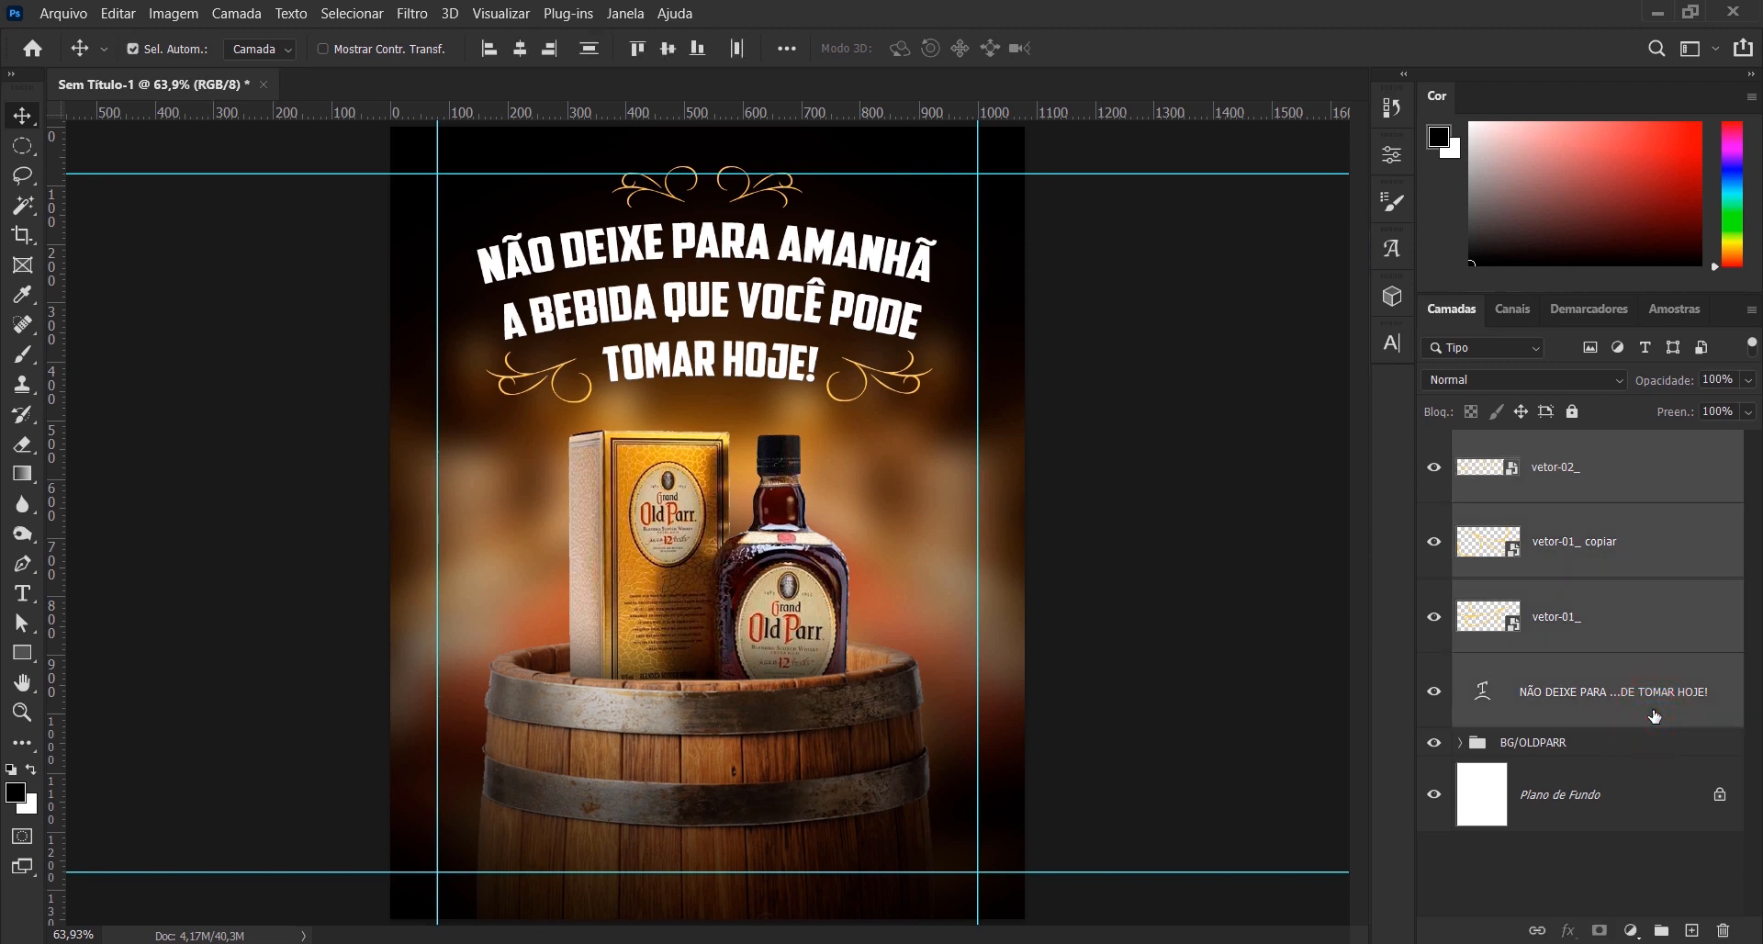
pyautogui.hotkey('ctrl', 'g')
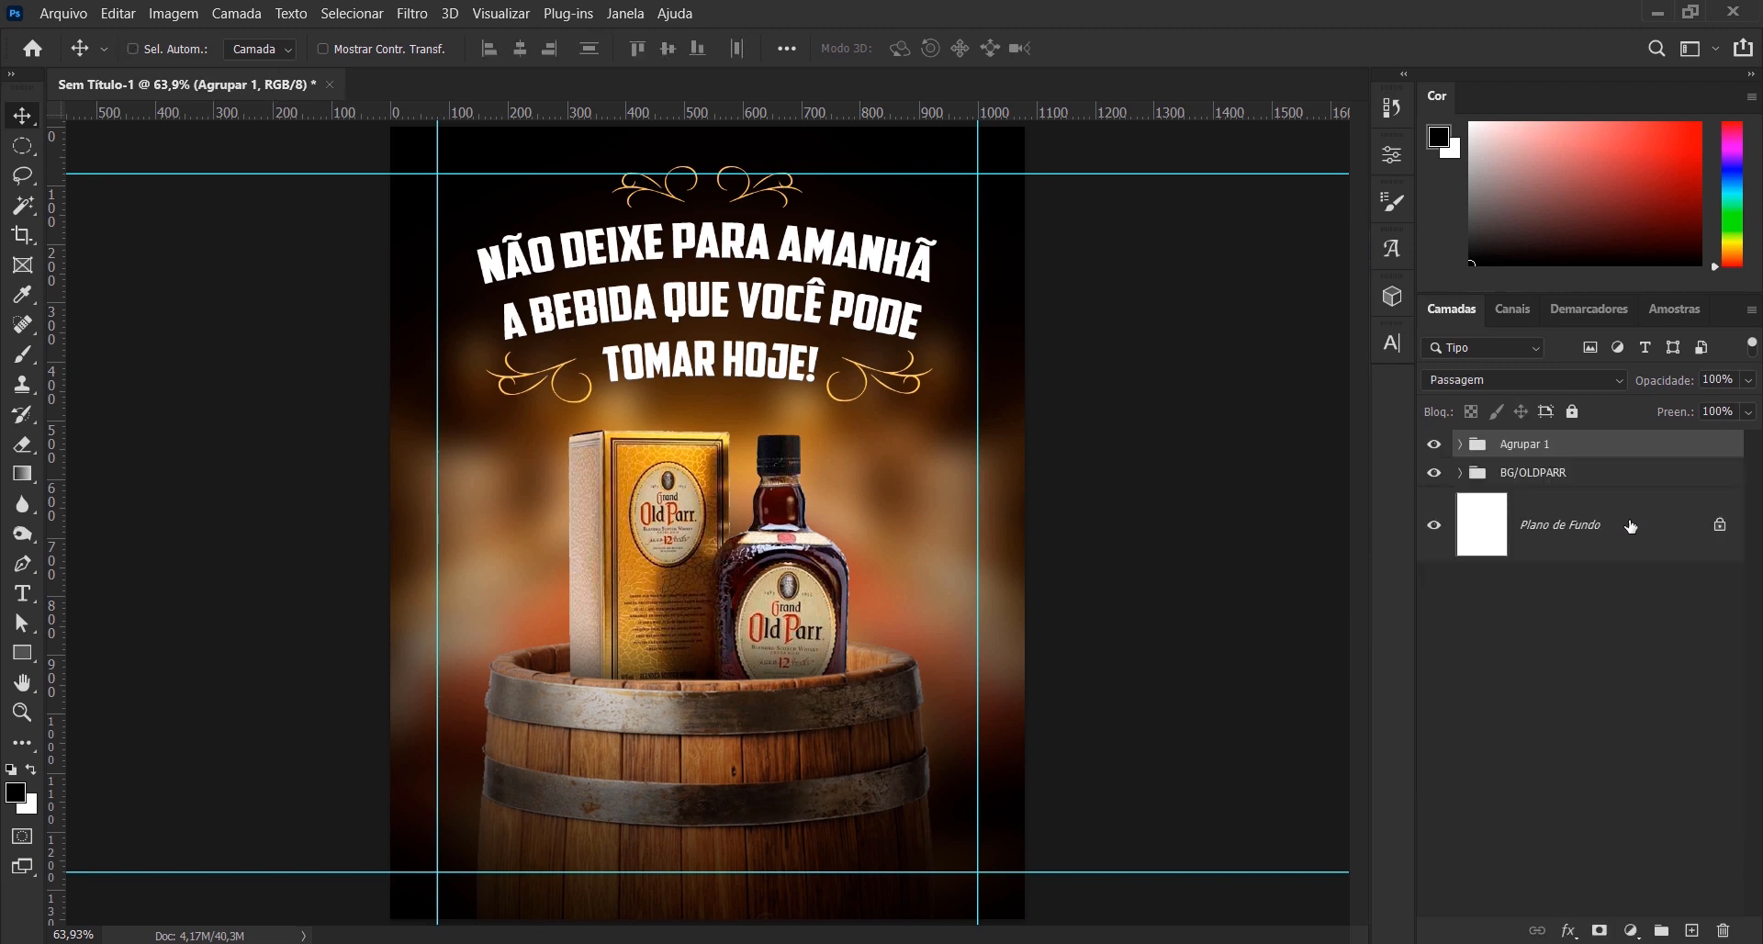
pyautogui.hotkey('ctrl', 'shift', 'g')
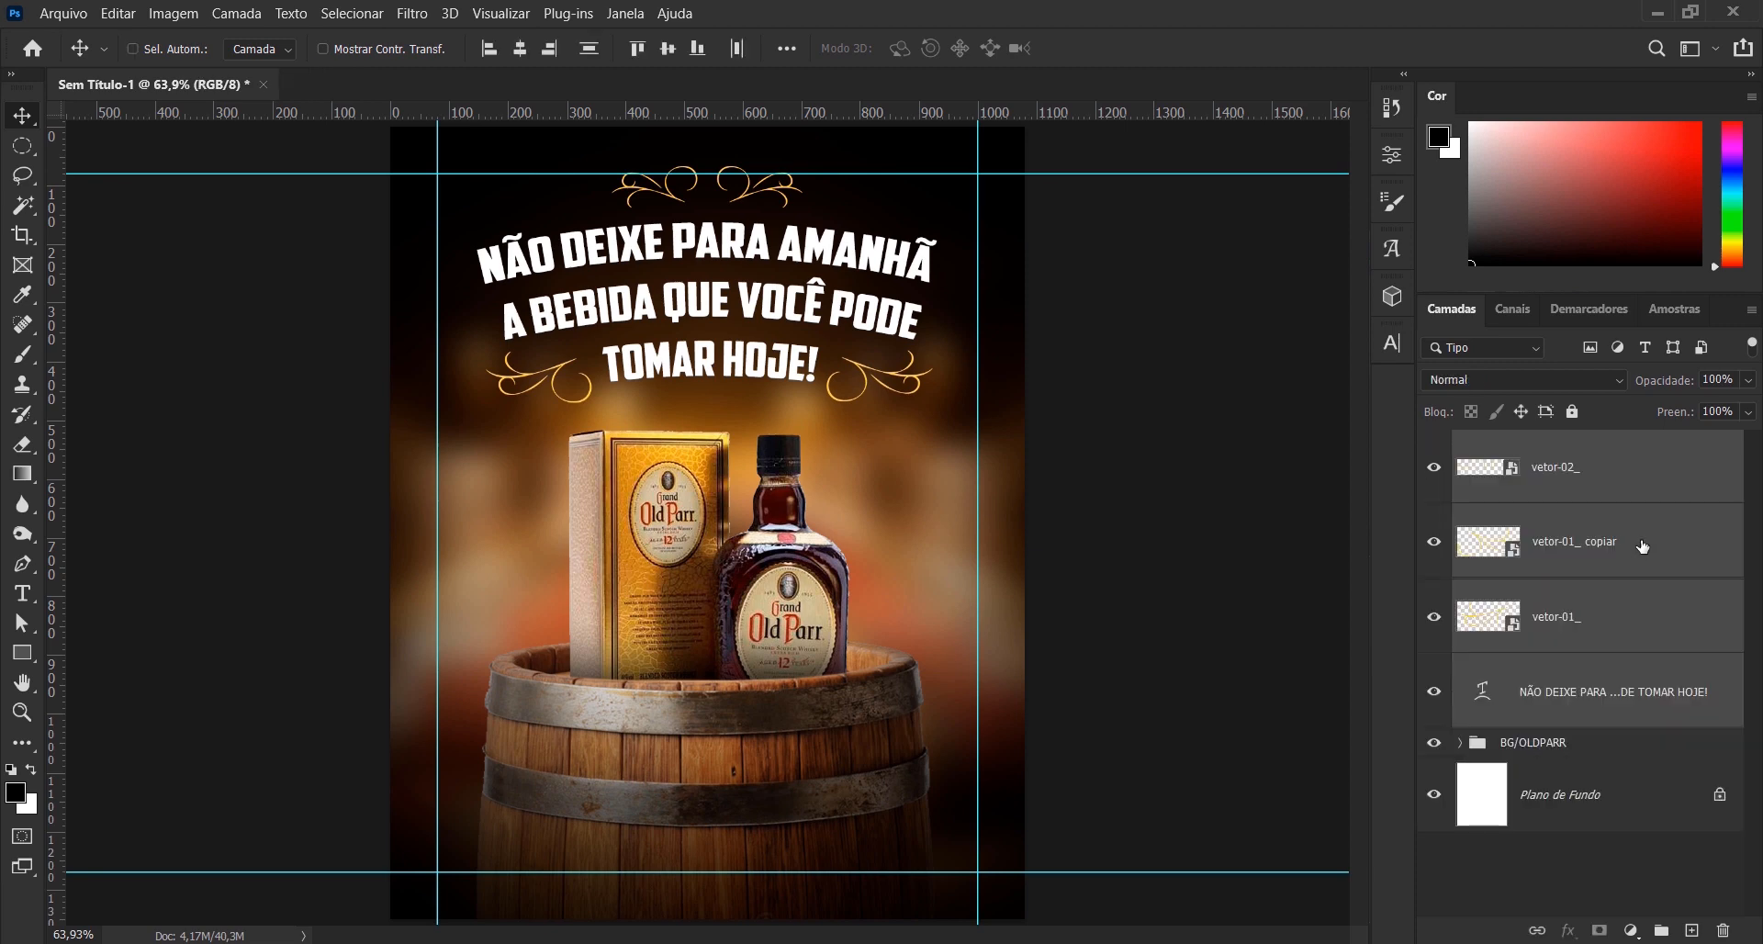
# - Group the slogan layer with the three flourish layers and name the group TEXTO
pyautogui.click(1613, 475)
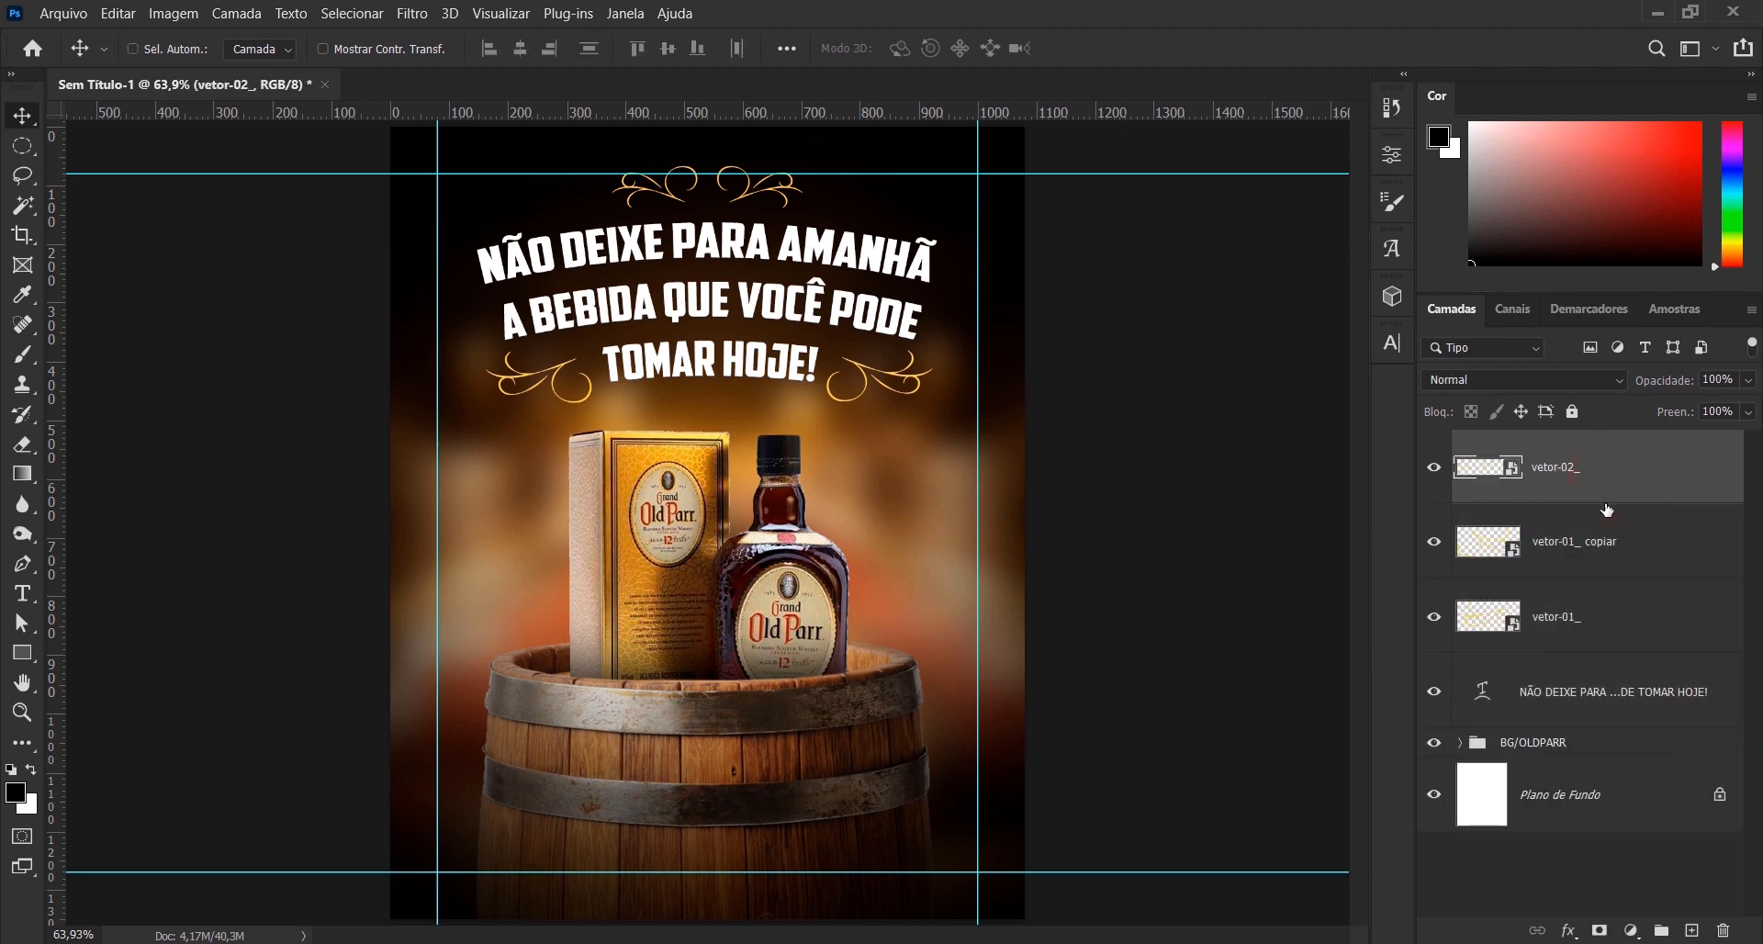
pyautogui.click(1433, 468)
pyautogui.click(1433, 468)
pyautogui.keyDown('shift'); pyautogui.click(1621, 714); pyautogui.keyUp('shift')
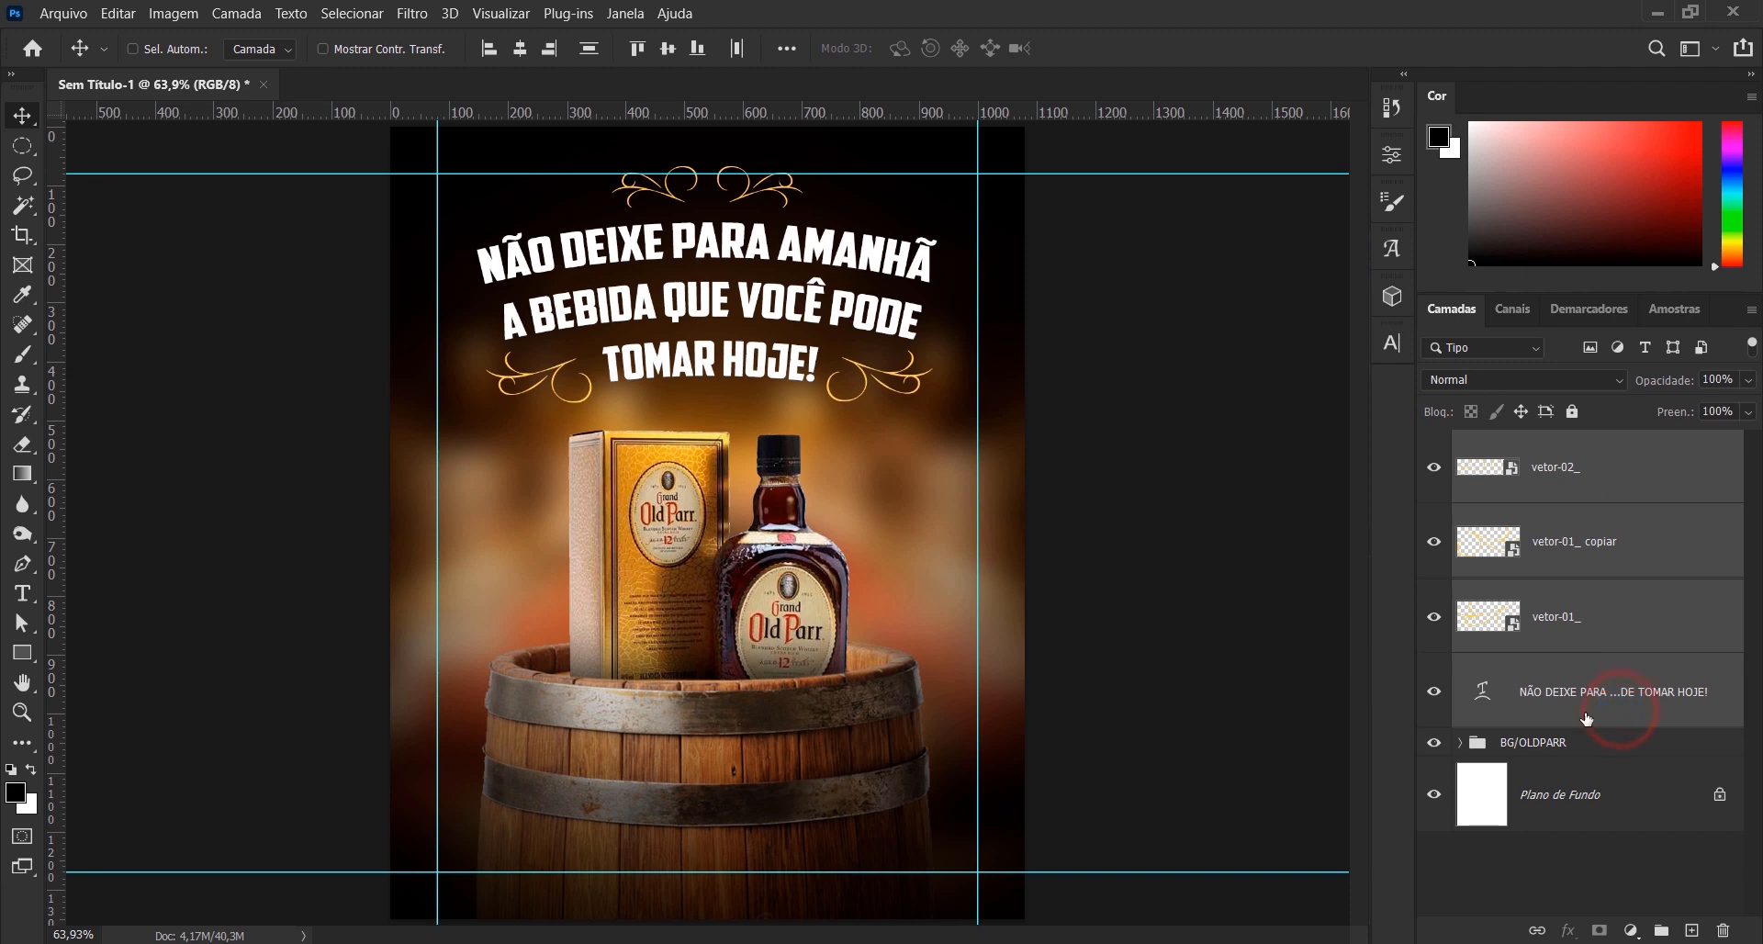
pyautogui.hotkey('ctrl', 'g')
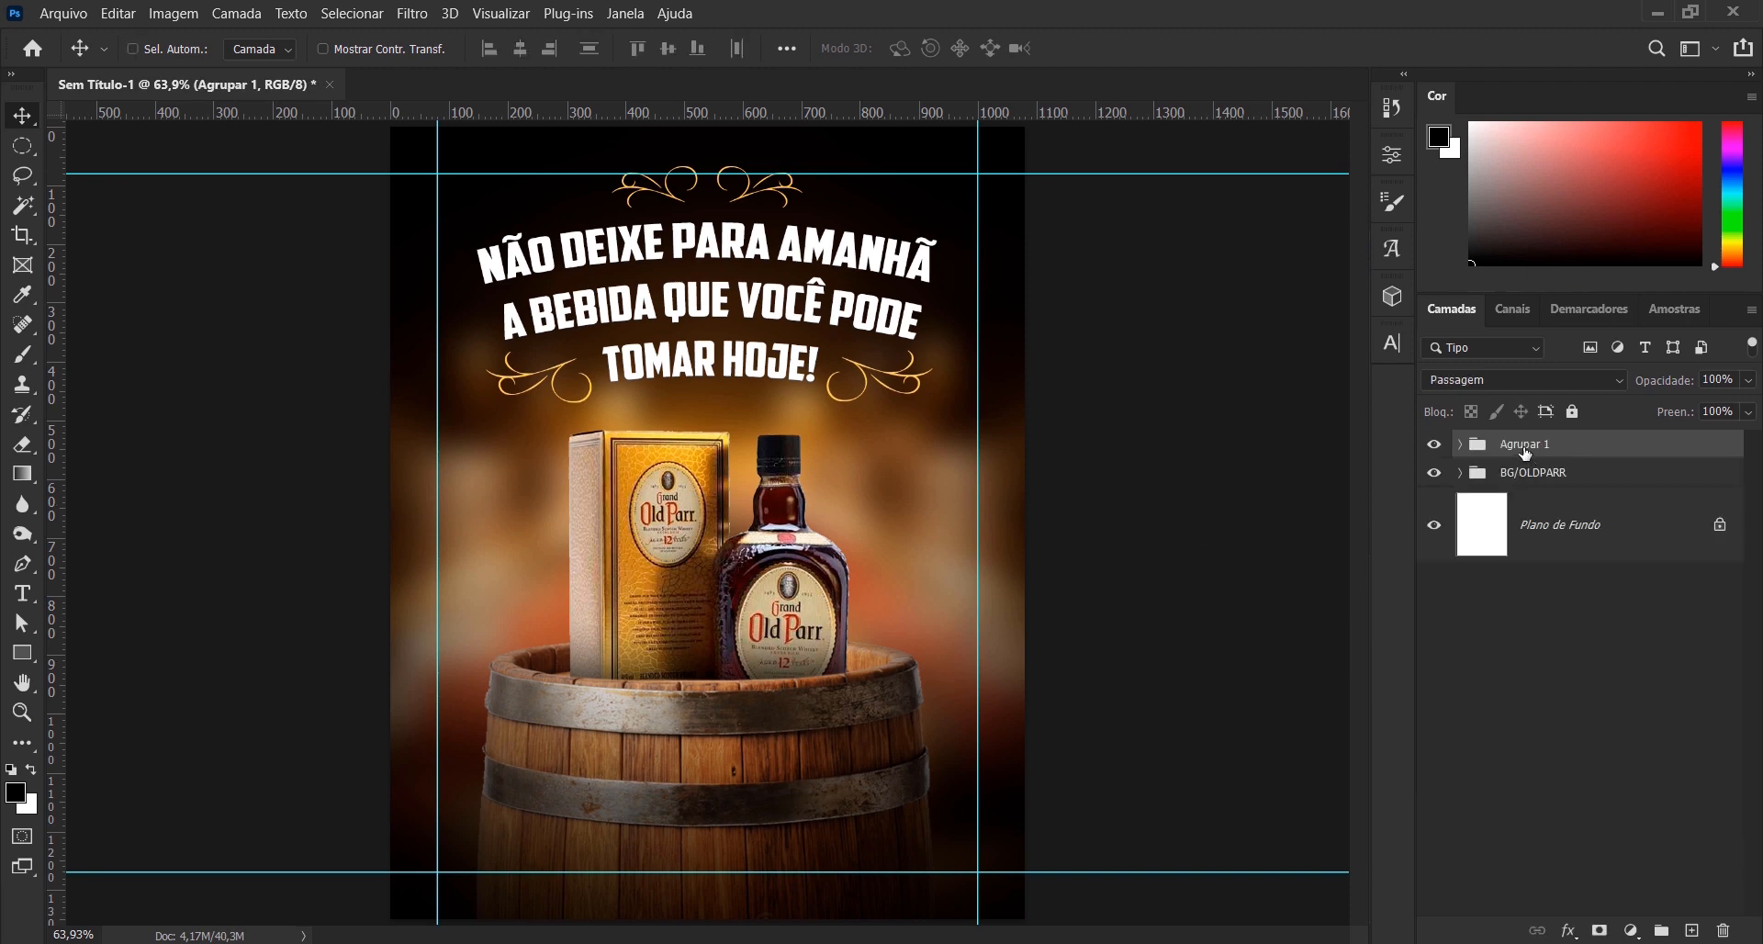
pyautogui.doubleClick(1524, 444)
pyautogui.write('TEXTO')
pyautogui.press('Return')
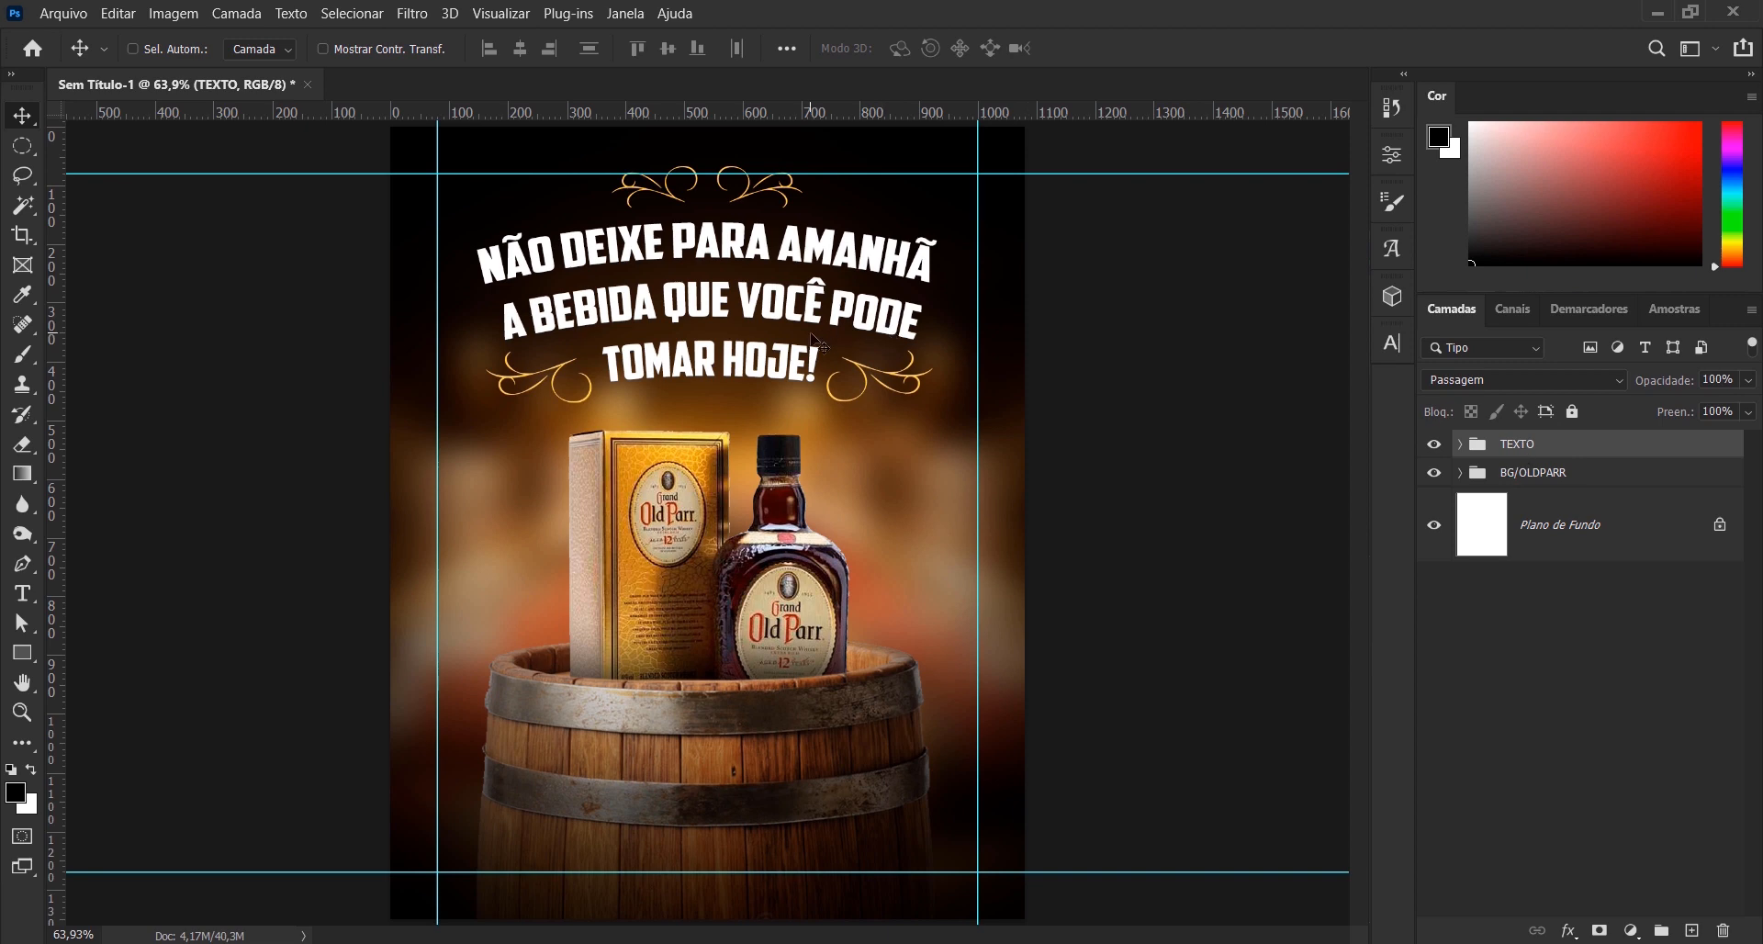
# - Nudge the TEXTO group down until its upper flourish sits just below the upper horizontal guide
pyautogui.press('Down')
pyautogui.press('Down')
pyautogui.press('Down')
pyautogui.press('Down')
pyautogui.press('Down')
pyautogui.press('Down')
pyautogui.press('Down')
pyautogui.press('Down')
pyautogui.press('Down')
pyautogui.press('Down')
pyautogui.press('Down')
pyautogui.press('Down')
pyautogui.press('Down')
pyautogui.press('Down')
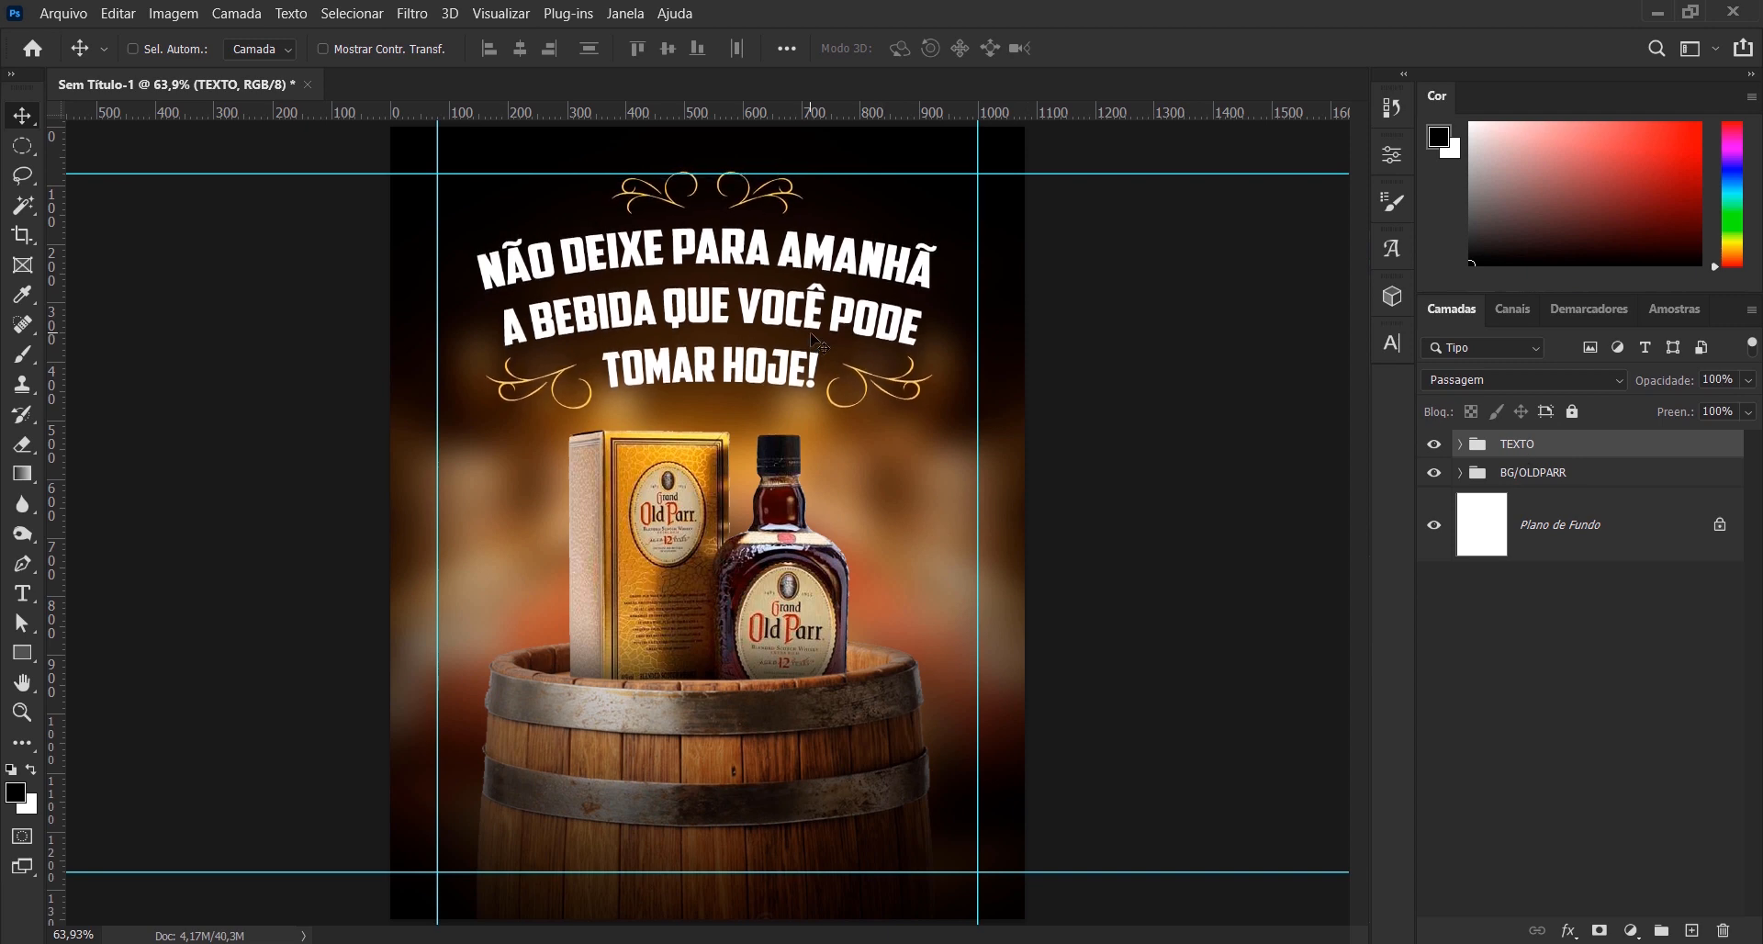
pyautogui.press('Down')
pyautogui.press('Down')
pyautogui.press('Down')
pyautogui.press('Down')
pyautogui.press('Down')
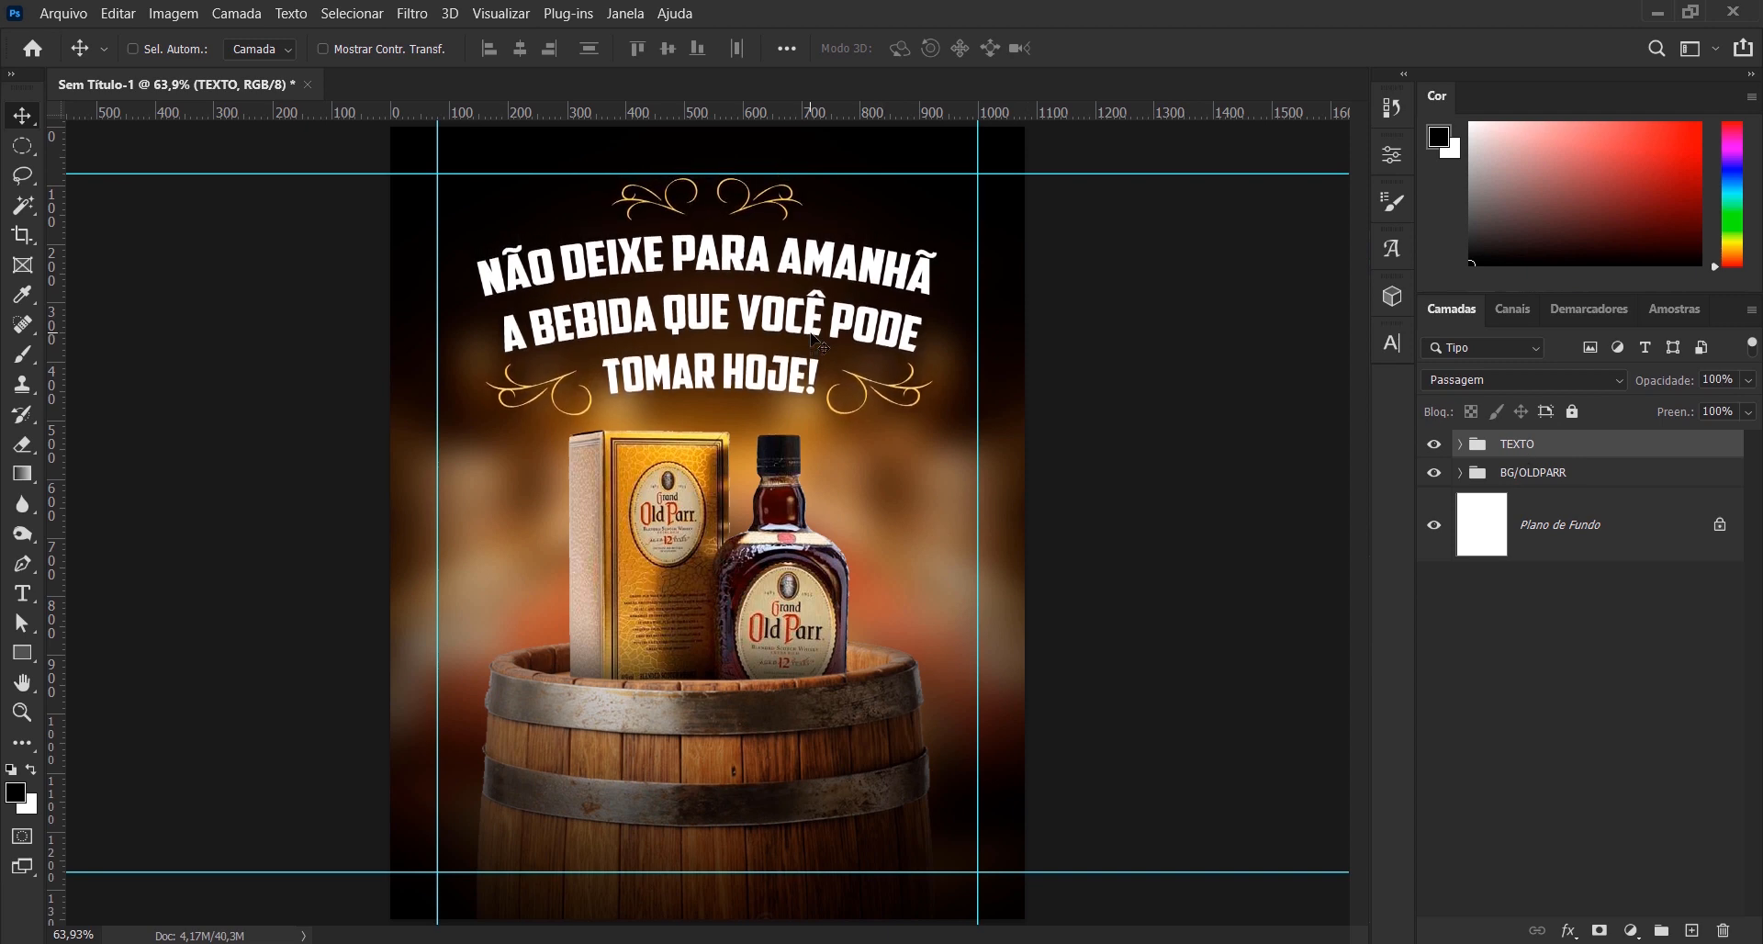
# - Rotate the TEXTO group by about 0.08° to straighten it, keeping its scale at 100%
pyautogui.scroll(2, 669, 191)
pyautogui.hotkey('ctrl', 't')
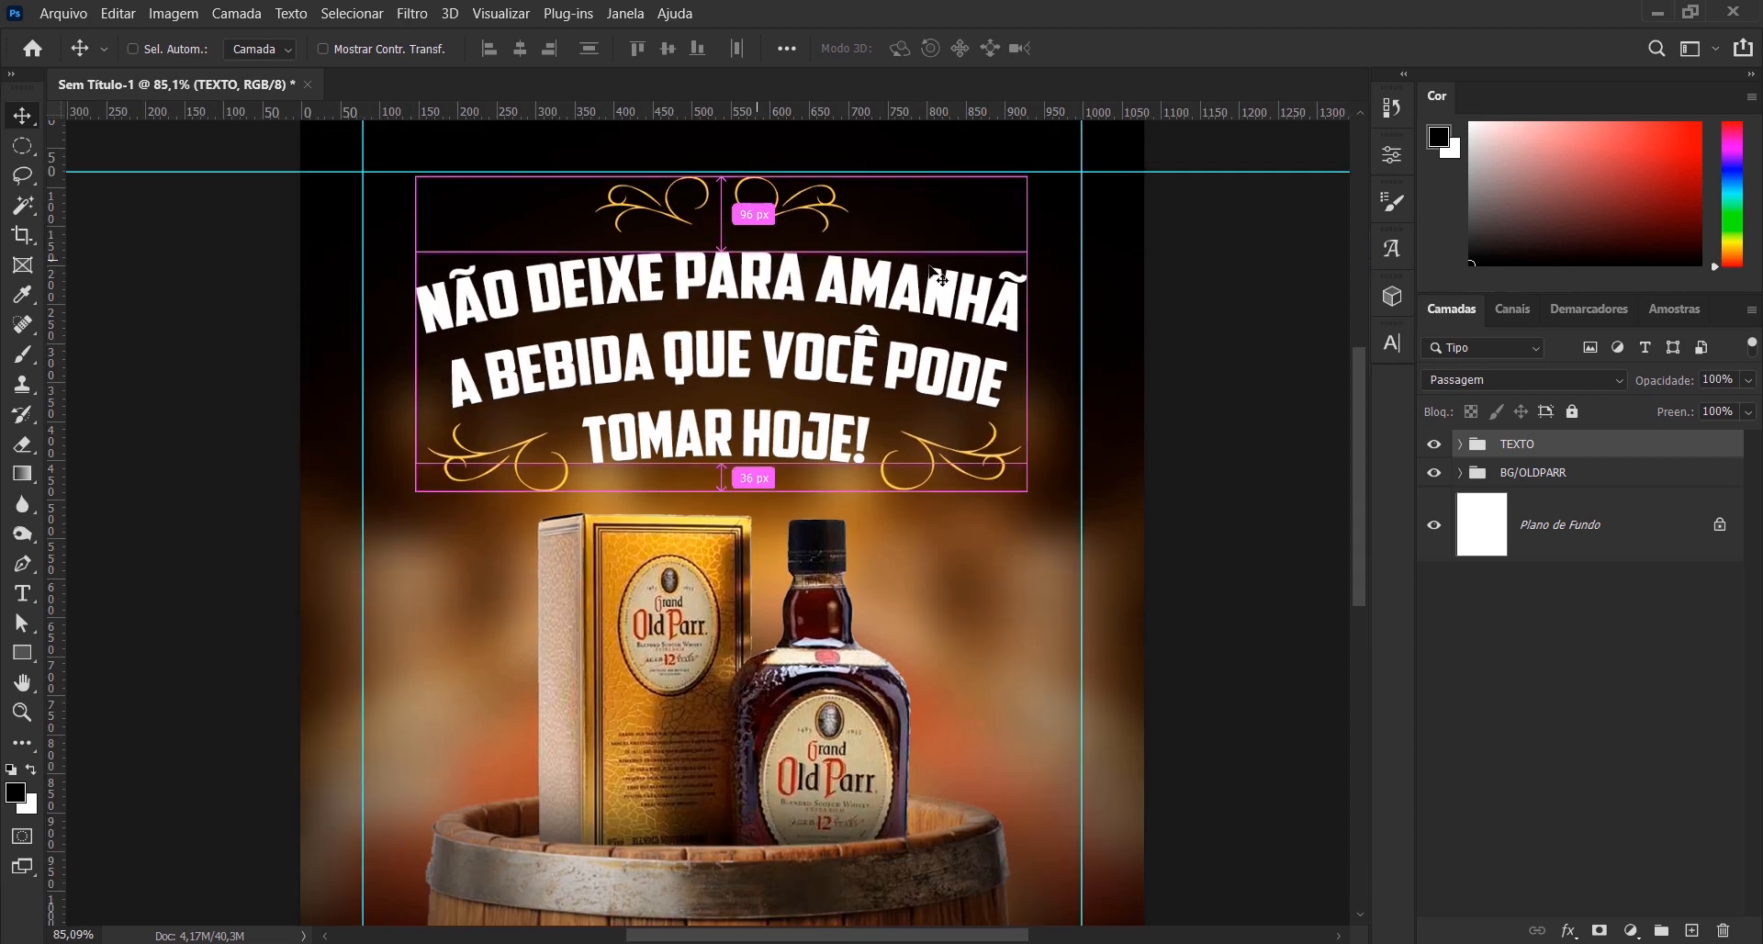
pyautogui.moveTo(1063, 190); pyautogui.dragTo(1074, 184)
pyautogui.click(1188, 47)
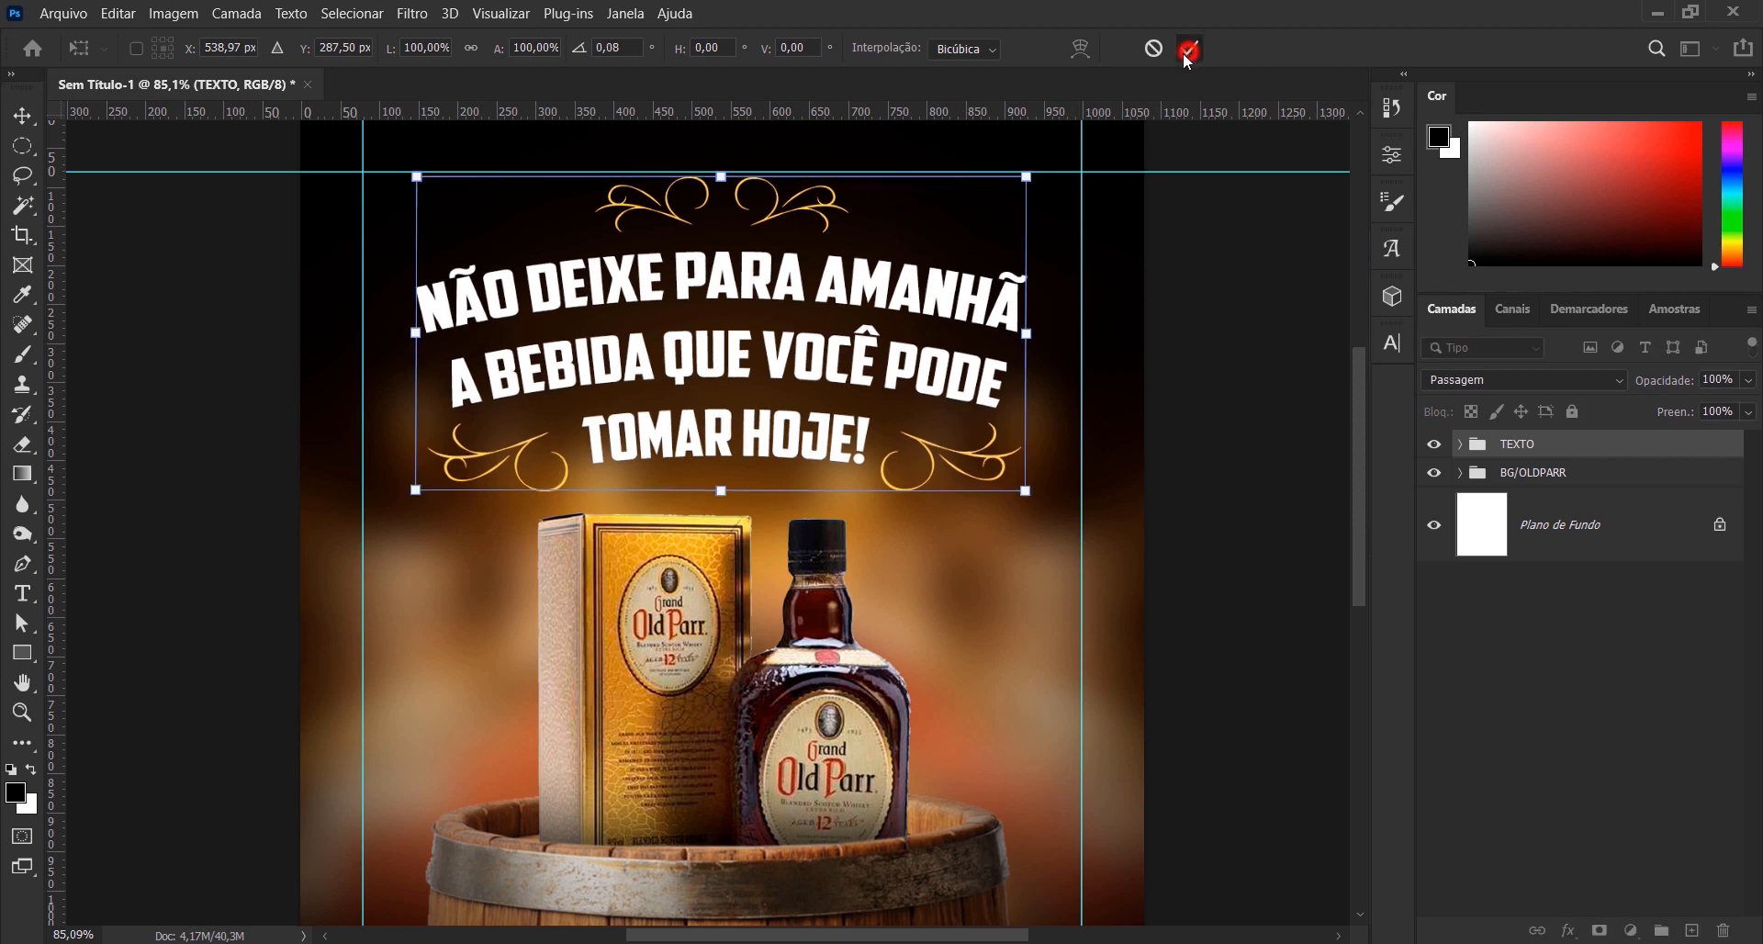
pyautogui.hotkey('ctrl', '0')
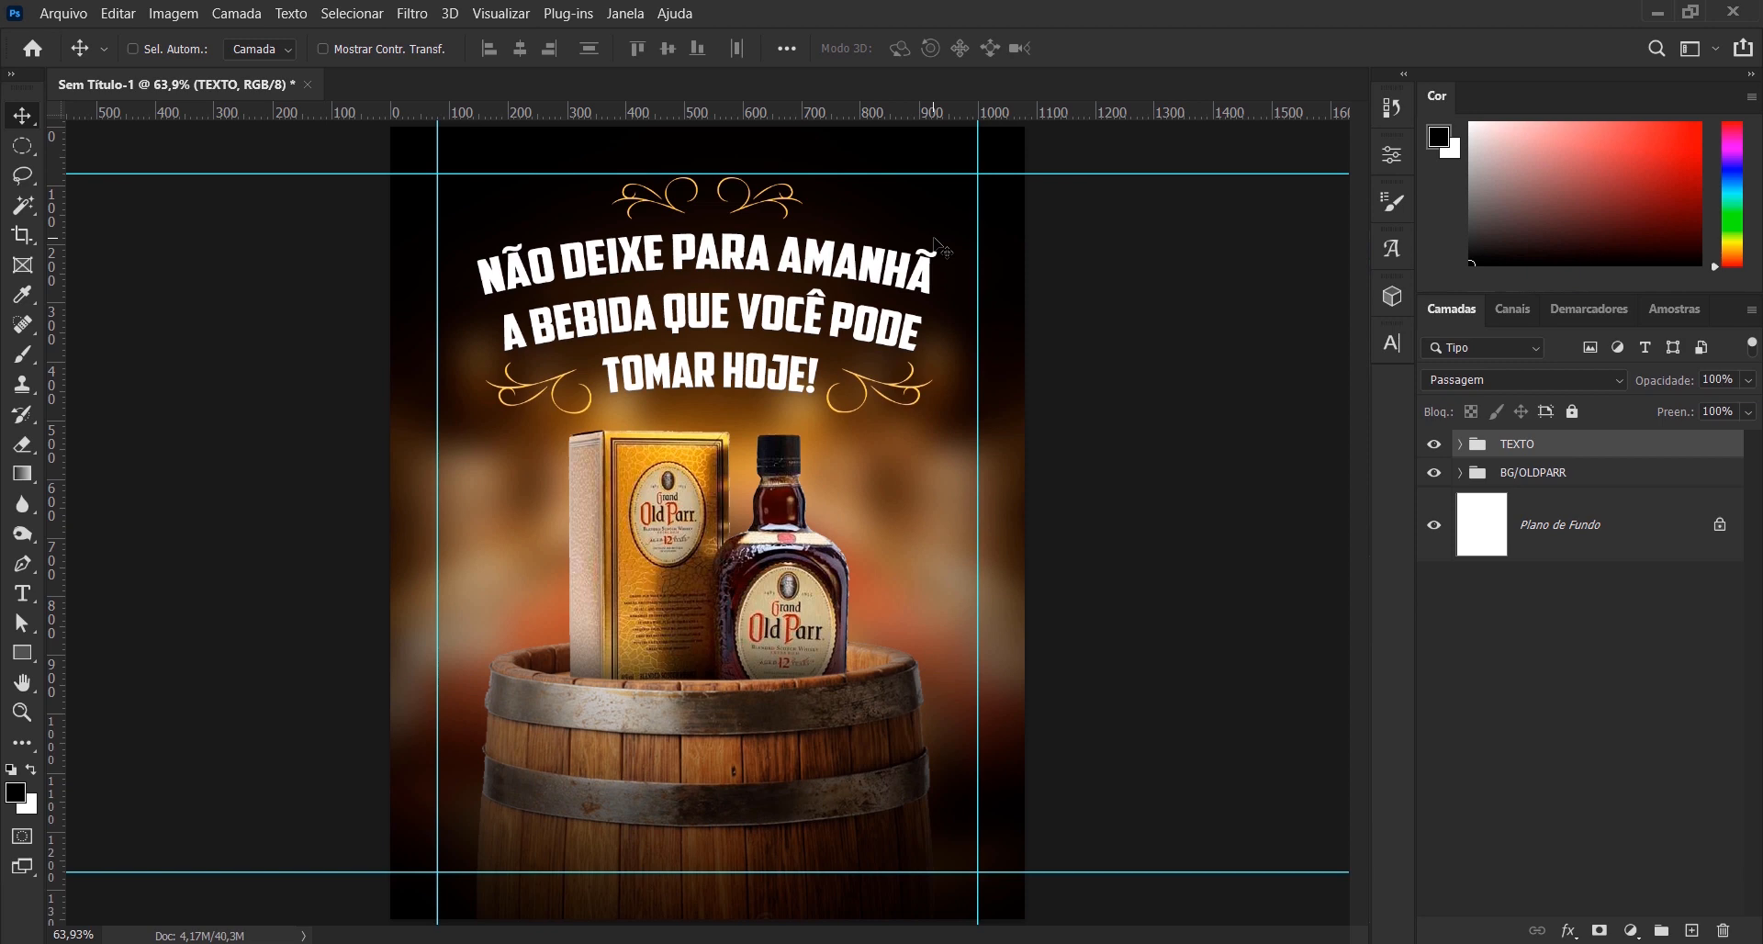
# - Centre the TEXTO group horizontally on the Plano de Fundo layer and deselect all layers
pyautogui.click(1585, 552)
pyautogui.click(516, 52)
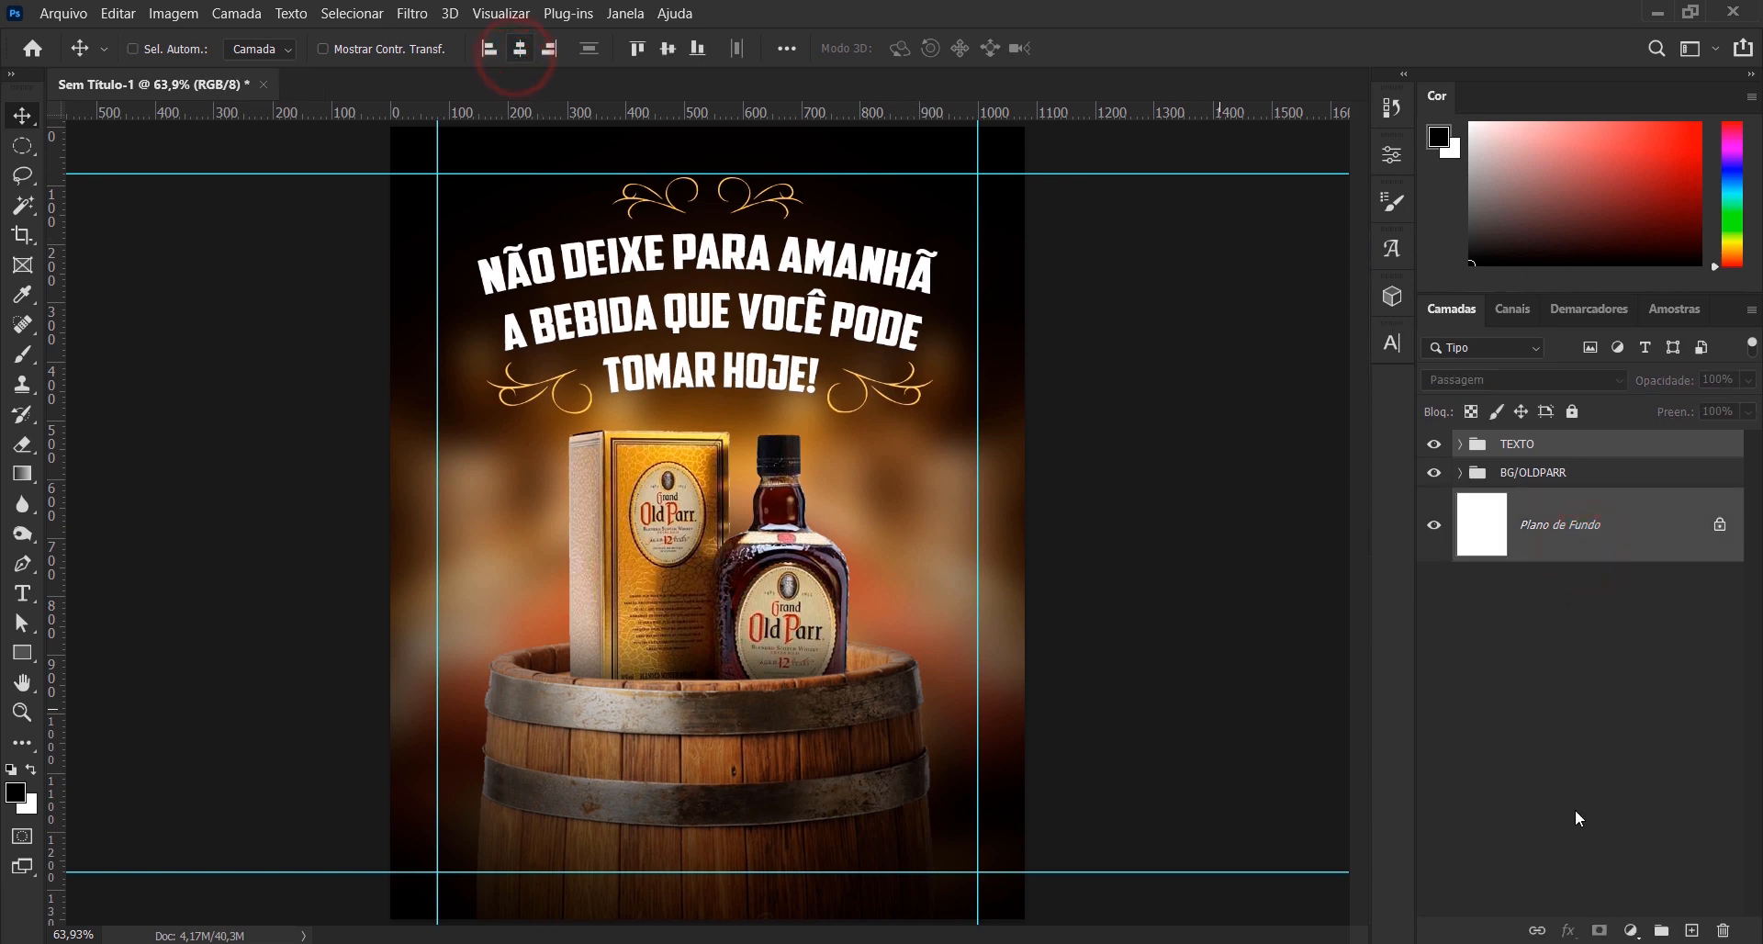
pyautogui.click(1565, 773)
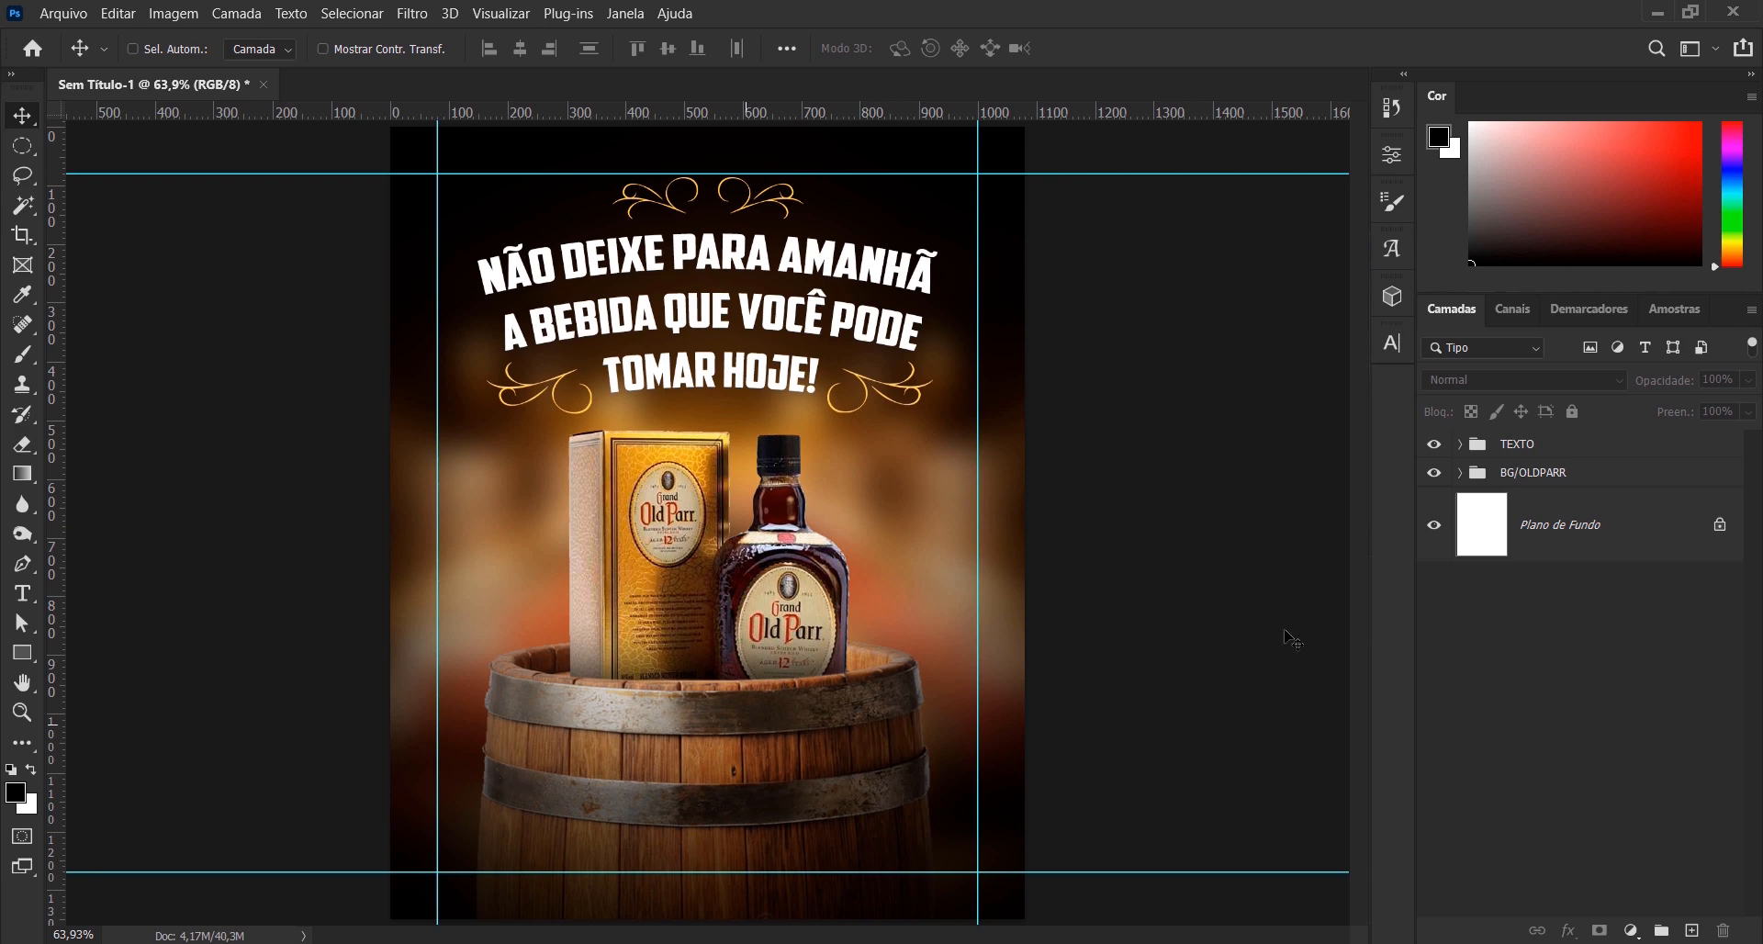
# - Duplicate the barril_ layer and move the copy out of its group, between TEXTO and BG/OLDPARR
pyautogui.click(1461, 473)
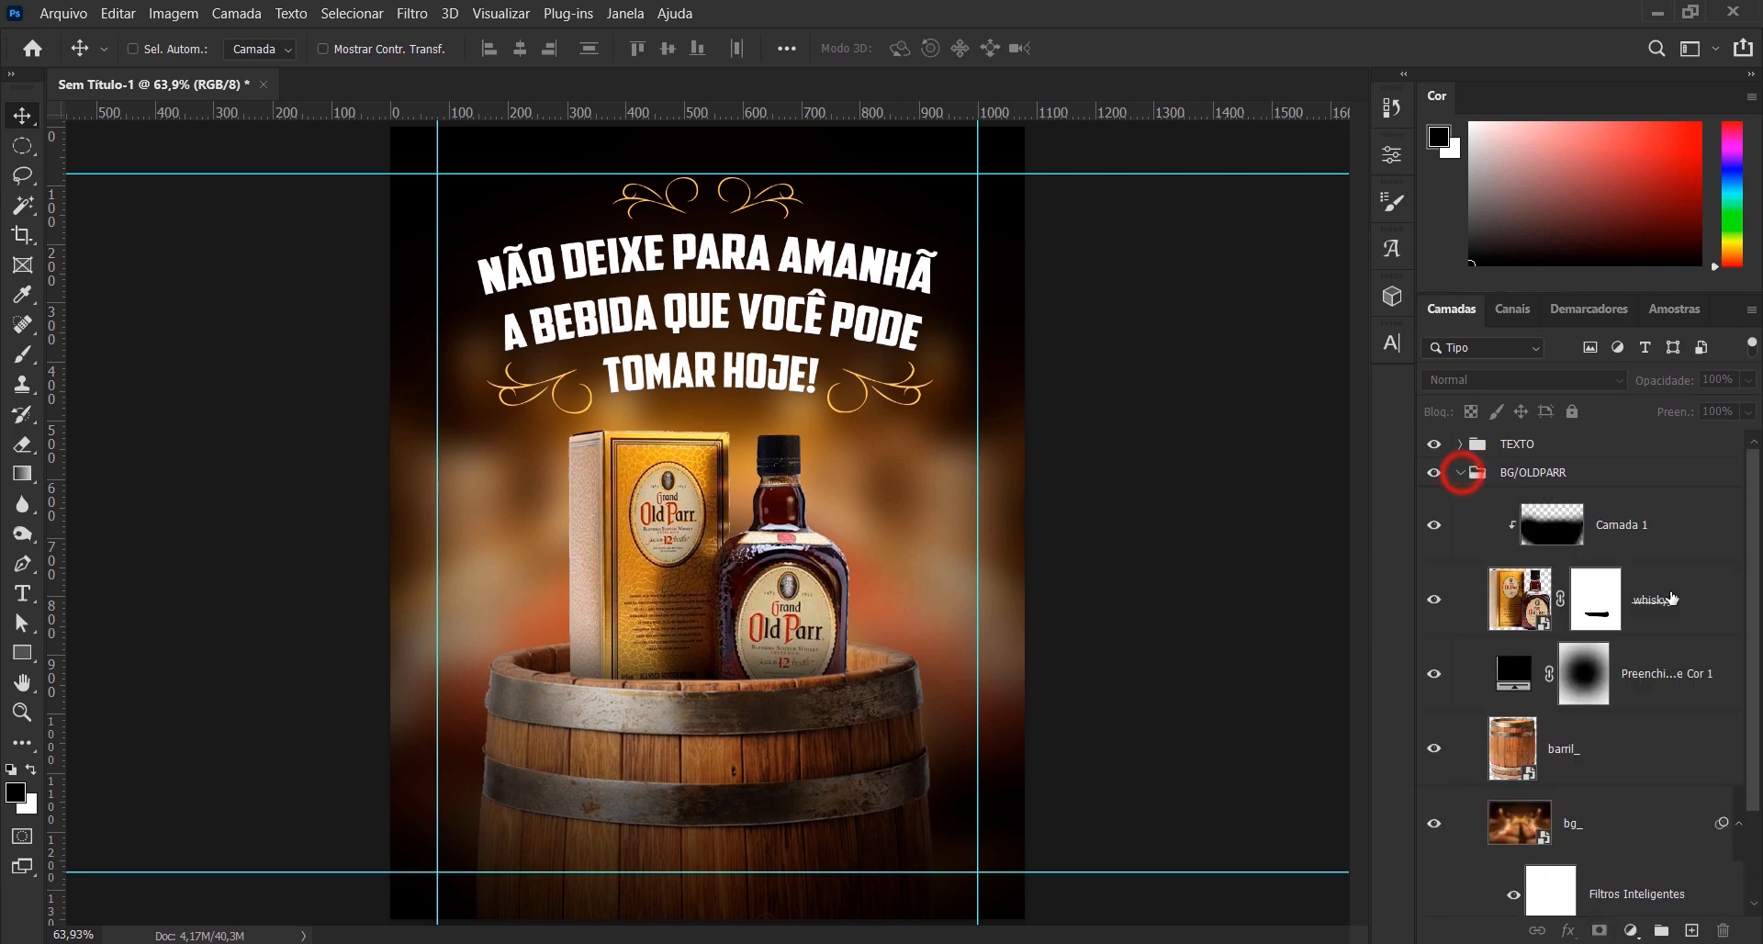
pyautogui.click(1636, 751)
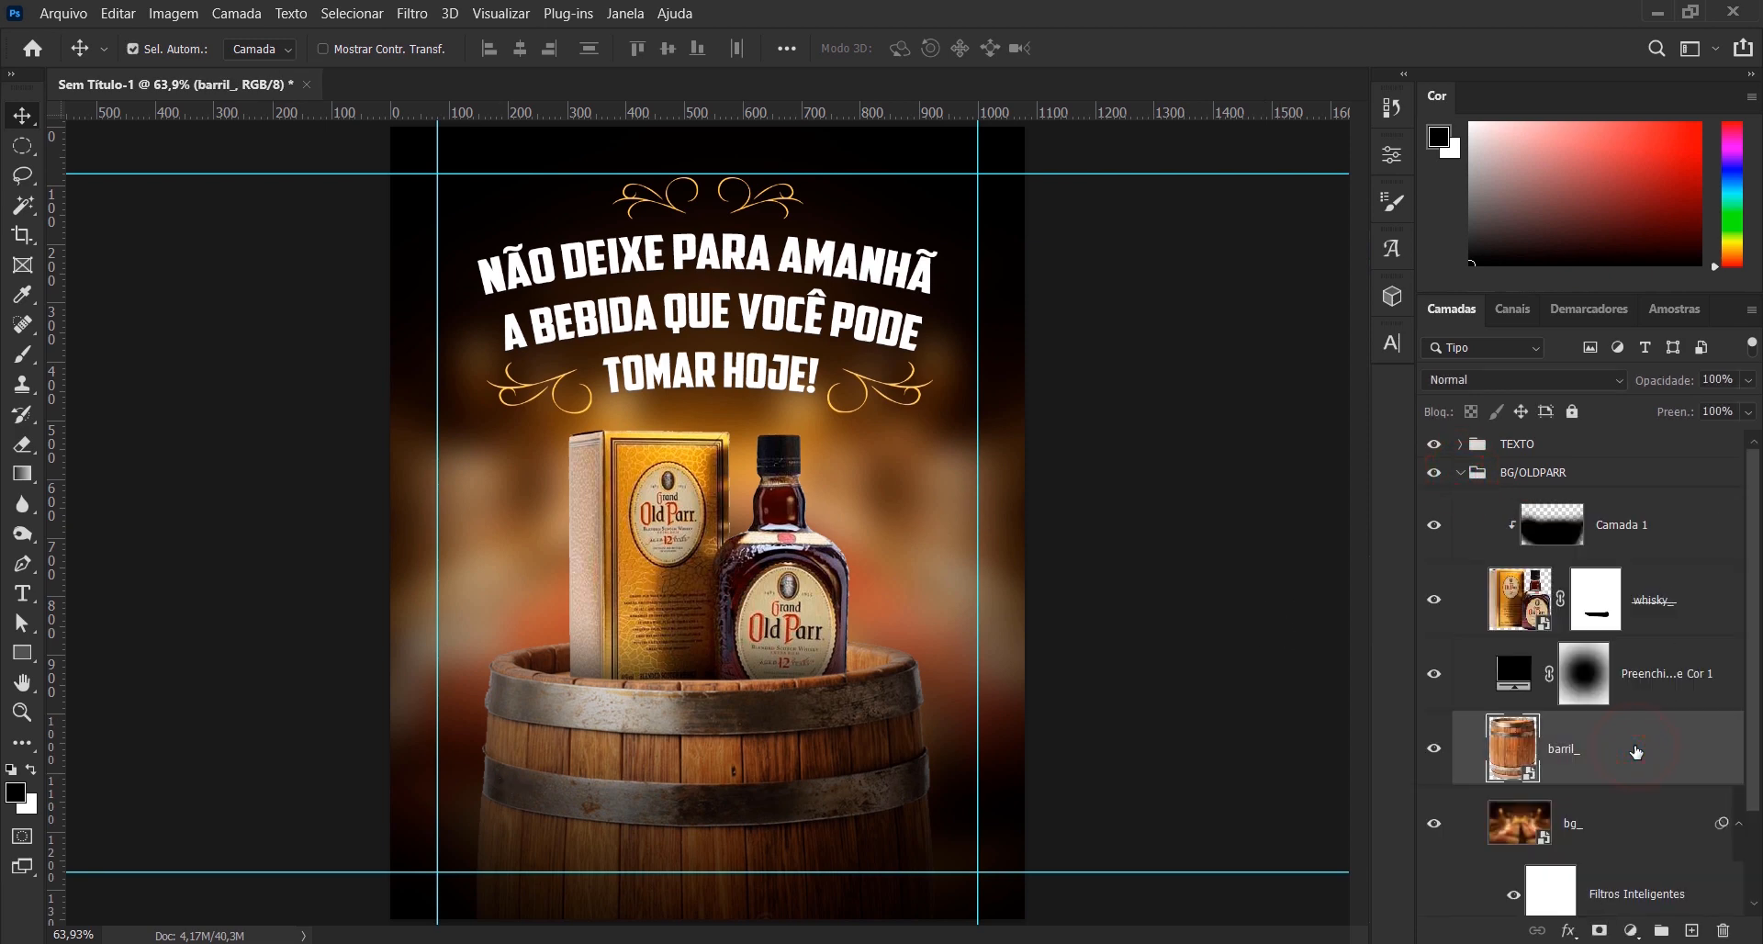
pyautogui.hotkey('ctrl', 'j')
pyautogui.moveTo(1623, 751); pyautogui.dragTo(1595, 453)
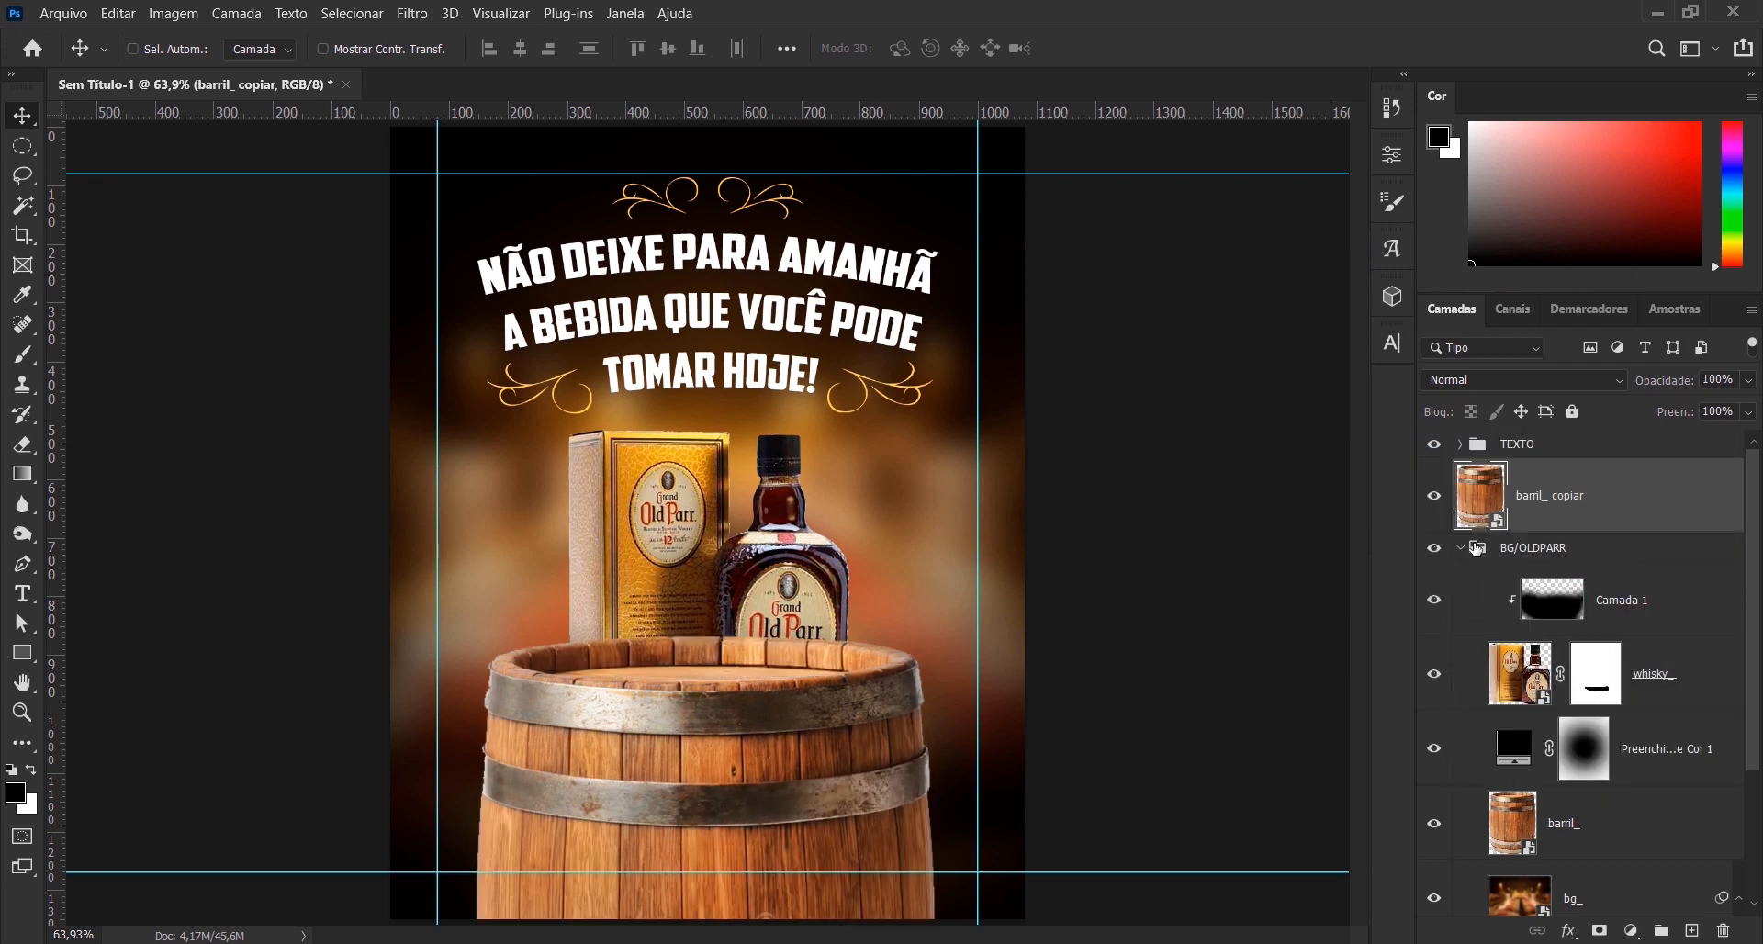
# - Move the barrel copy to the canvas's lower-left corner and apply a Gaussian Blur with a 19.4-pixel radius to it
pyautogui.click(1460, 547)
pyautogui.moveTo(867, 727); pyautogui.dragTo(542, 839)
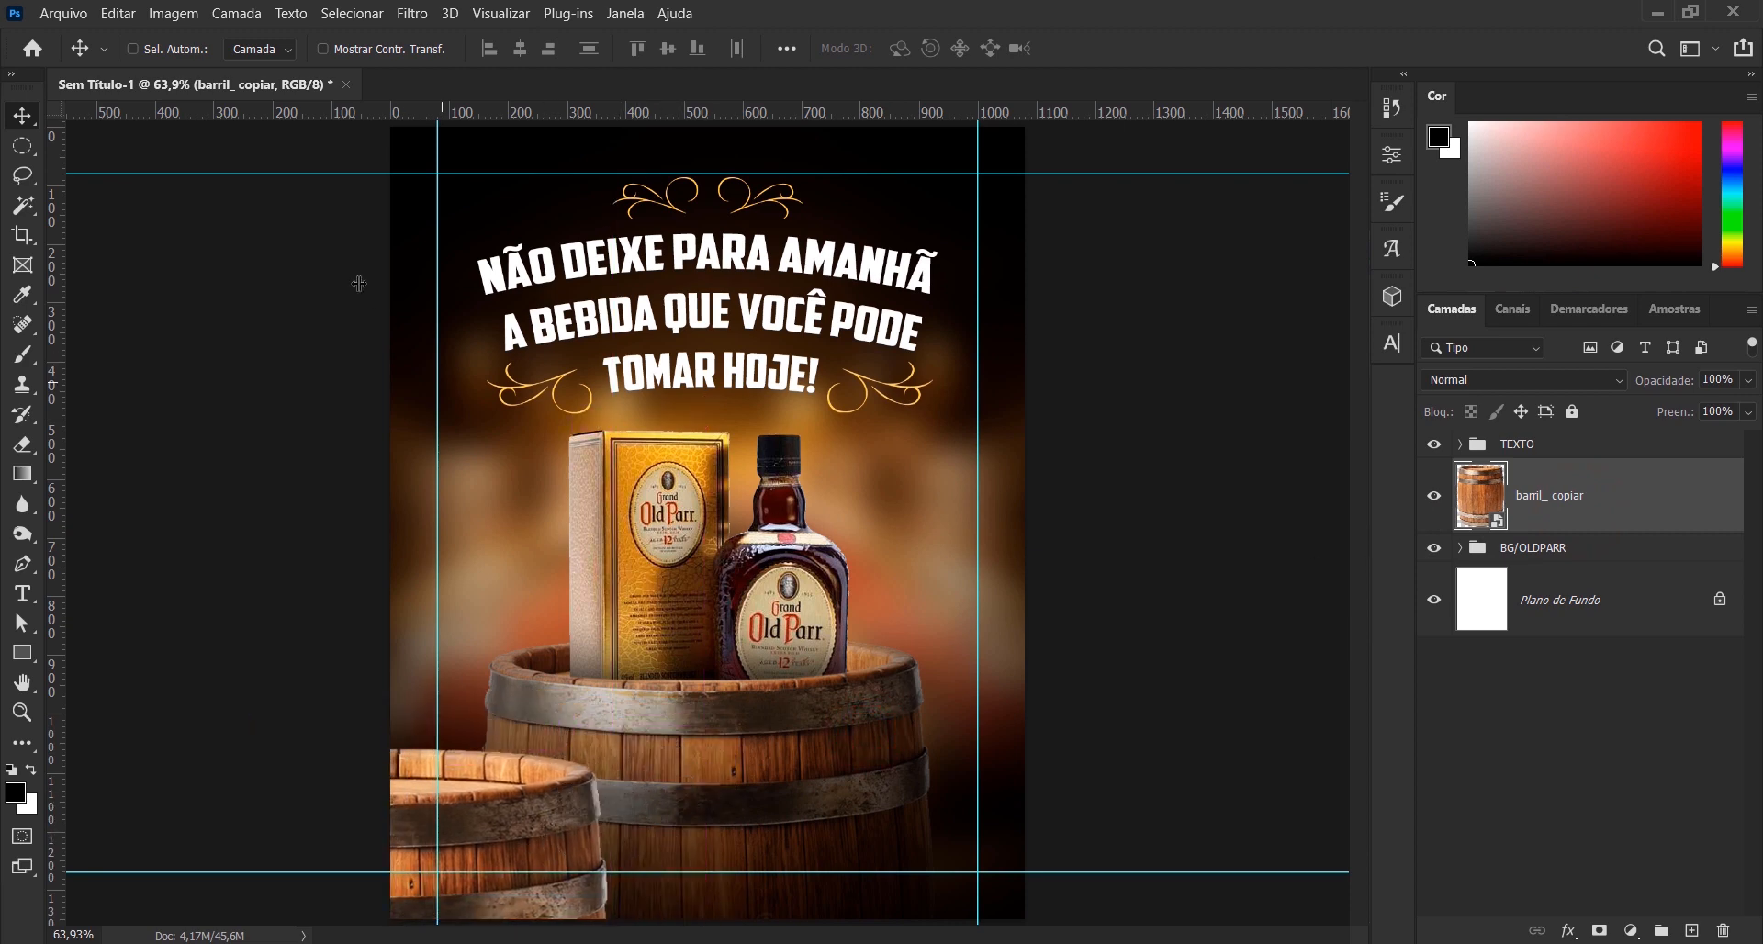
pyautogui.click(413, 14)
pyautogui.moveTo(487, 285)
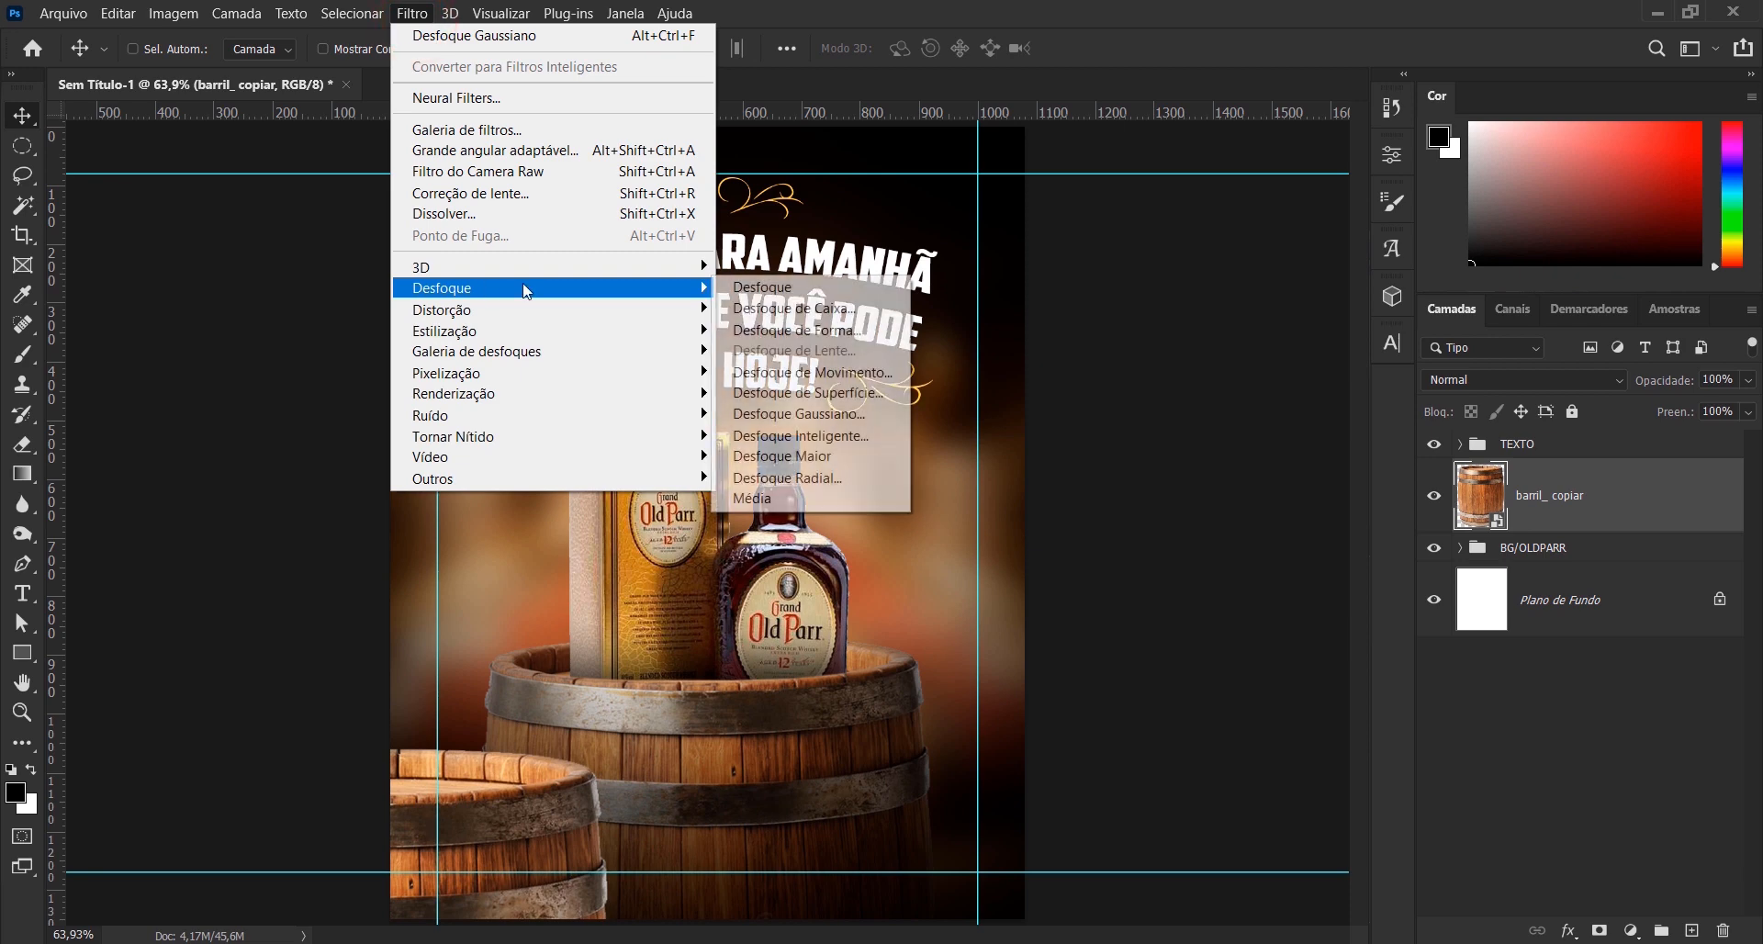
pyautogui.click(824, 414)
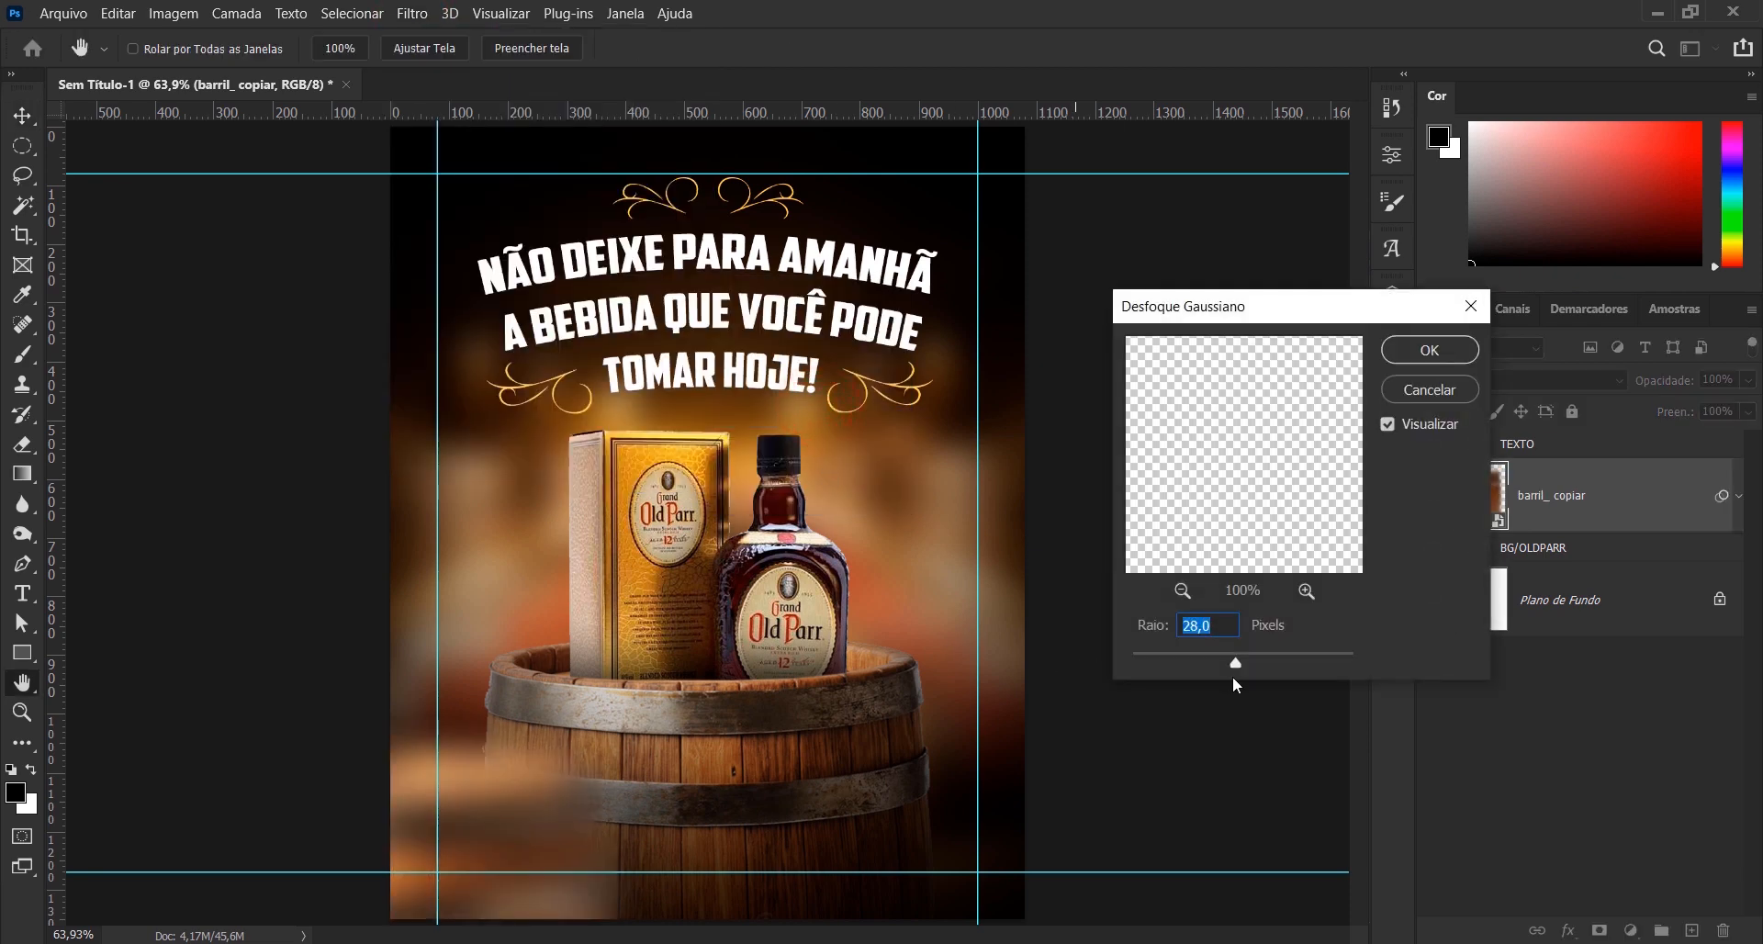
pyautogui.moveTo(1216, 657)
pyautogui.mouseDown()
pyautogui.moveTo(1192, 659)
pyautogui.moveTo(1231, 657)
pyautogui.mouseUp()
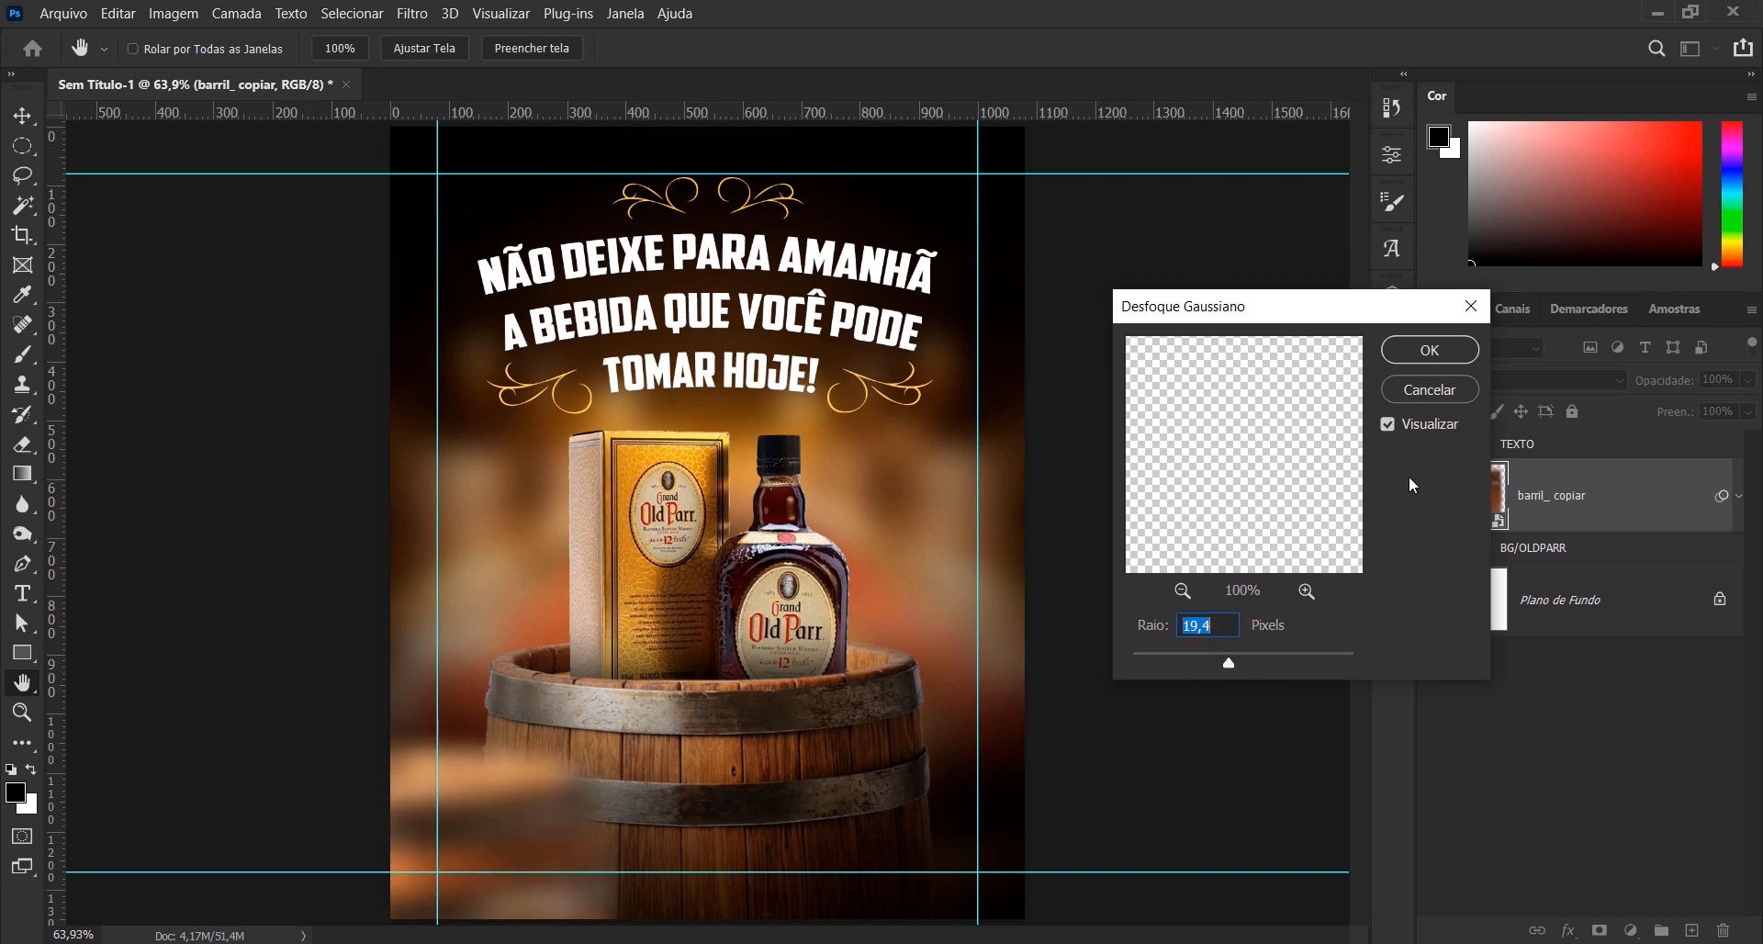
pyautogui.click(1428, 350)
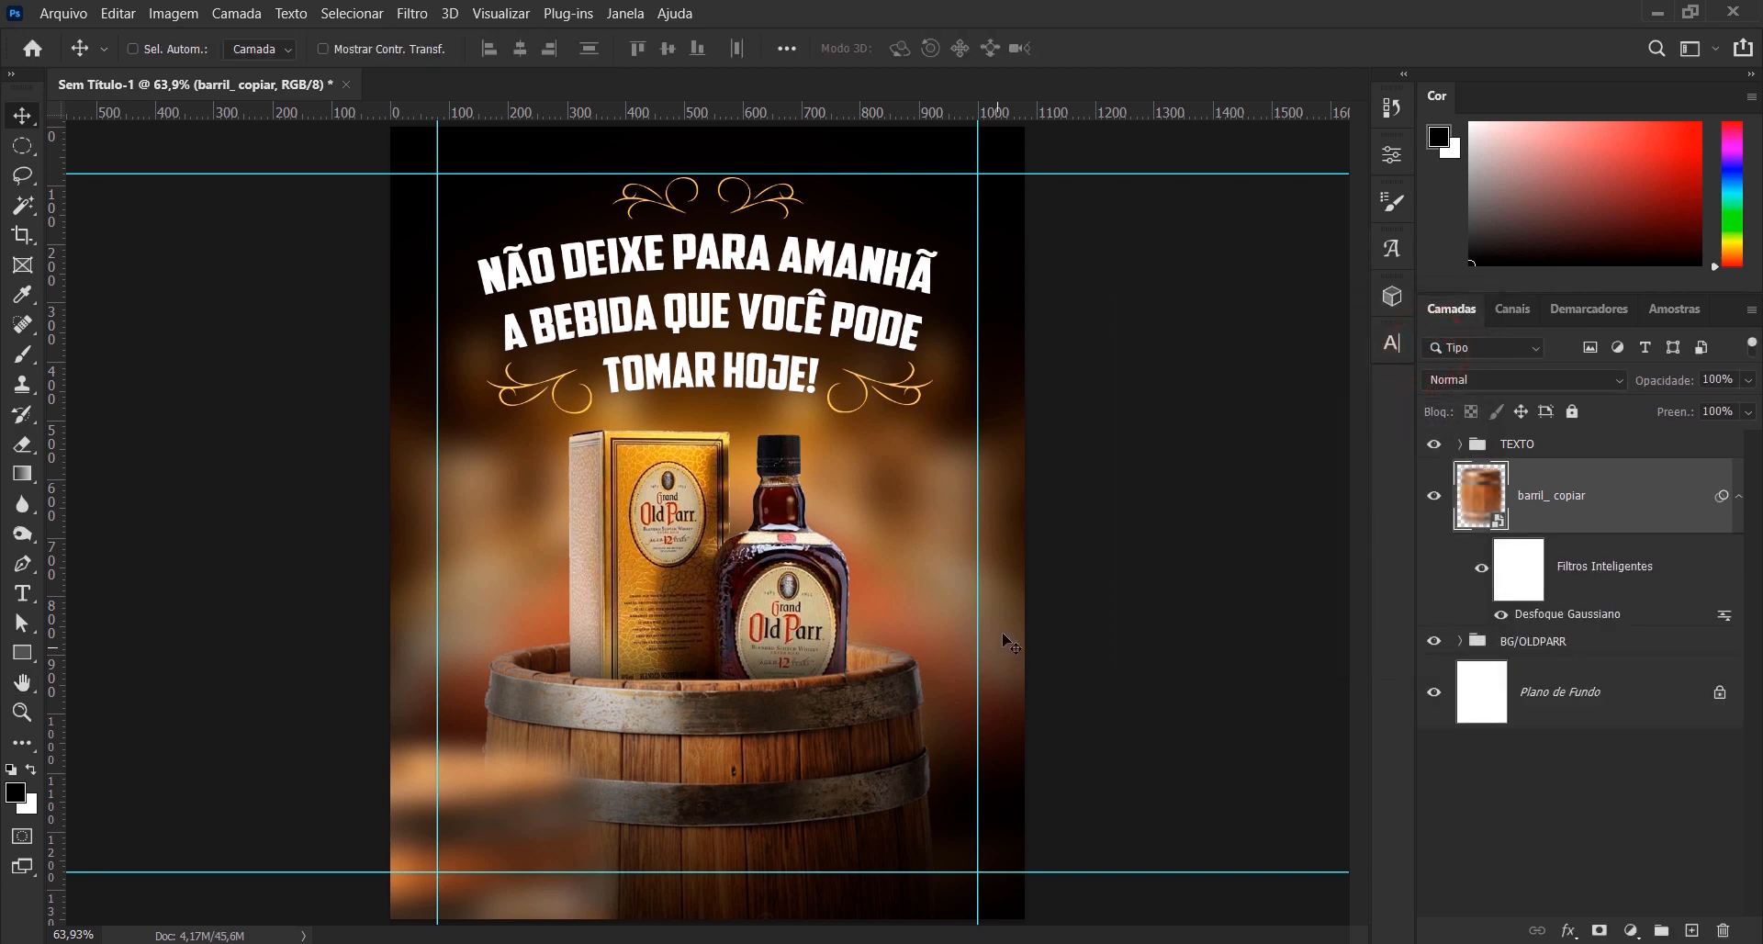
# - Duplicate the blurred barrel and place the copy in the canvas's lower-right corner
pyautogui.press('ctrl')
pyautogui.hotkey('ctrl', 'j')
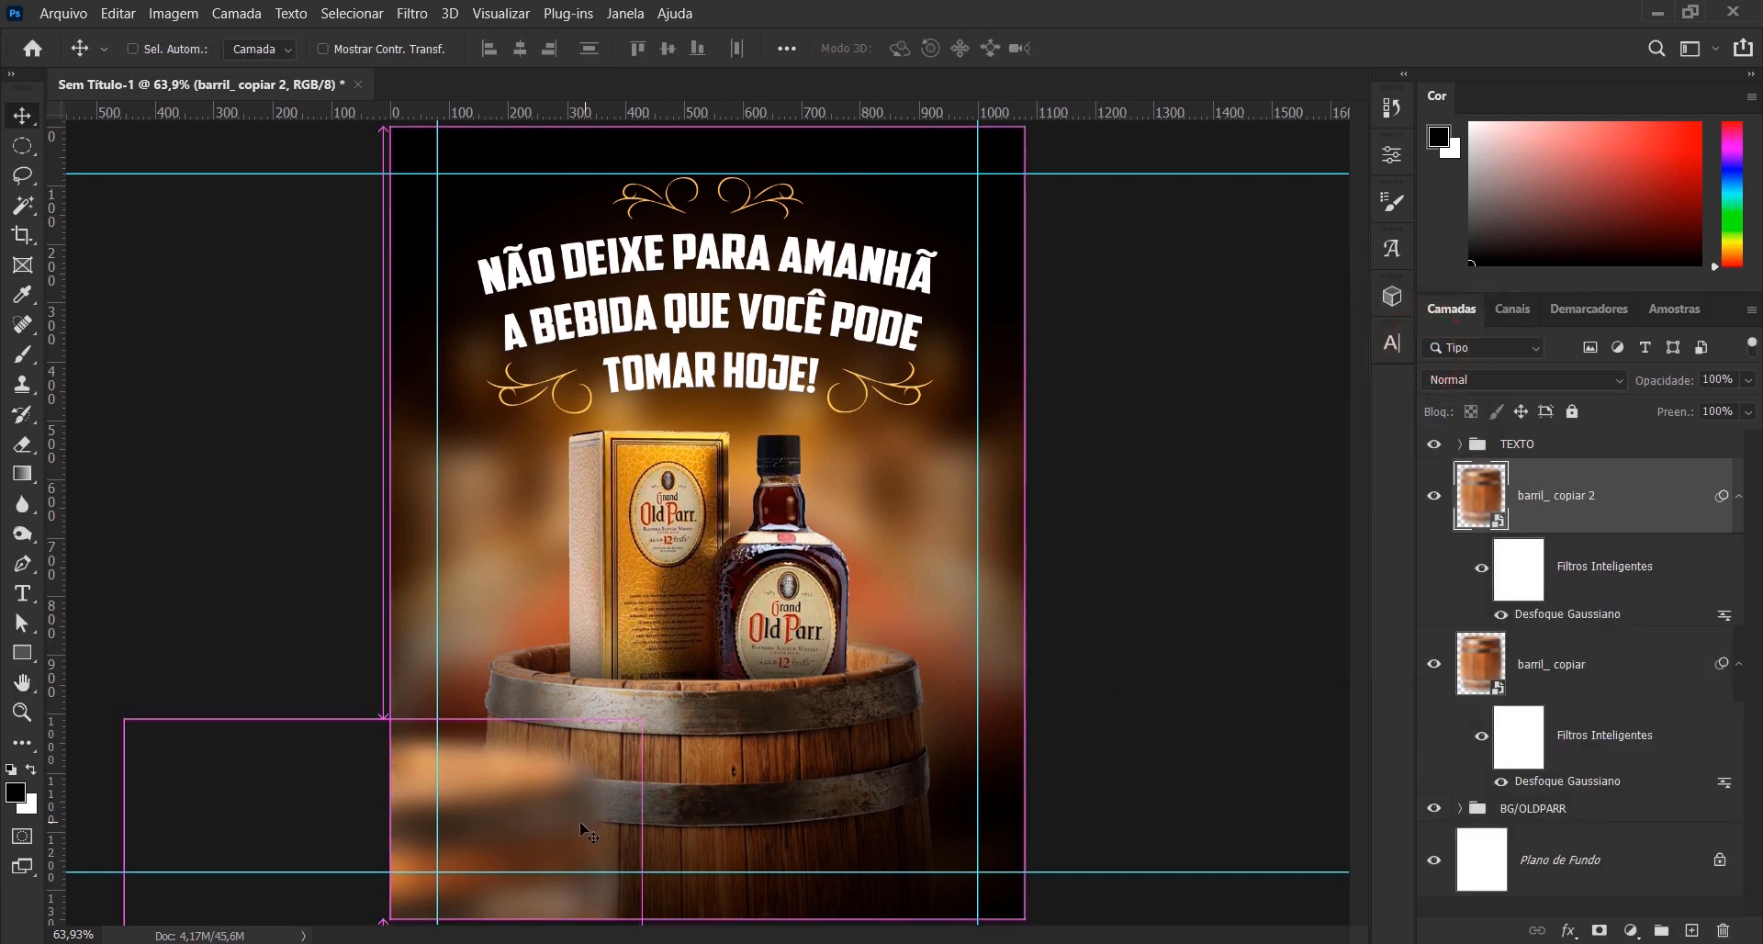
pyautogui.moveTo(571, 815); pyautogui.dragTo(987, 785)
pyautogui.moveTo(800, 787); pyautogui.dragTo(1085, 858)
# - Set the Gaussian Blur radius of the barril_ copiar 2 layer to 9.2 pixels
pyautogui.doubleClick(1551, 613)
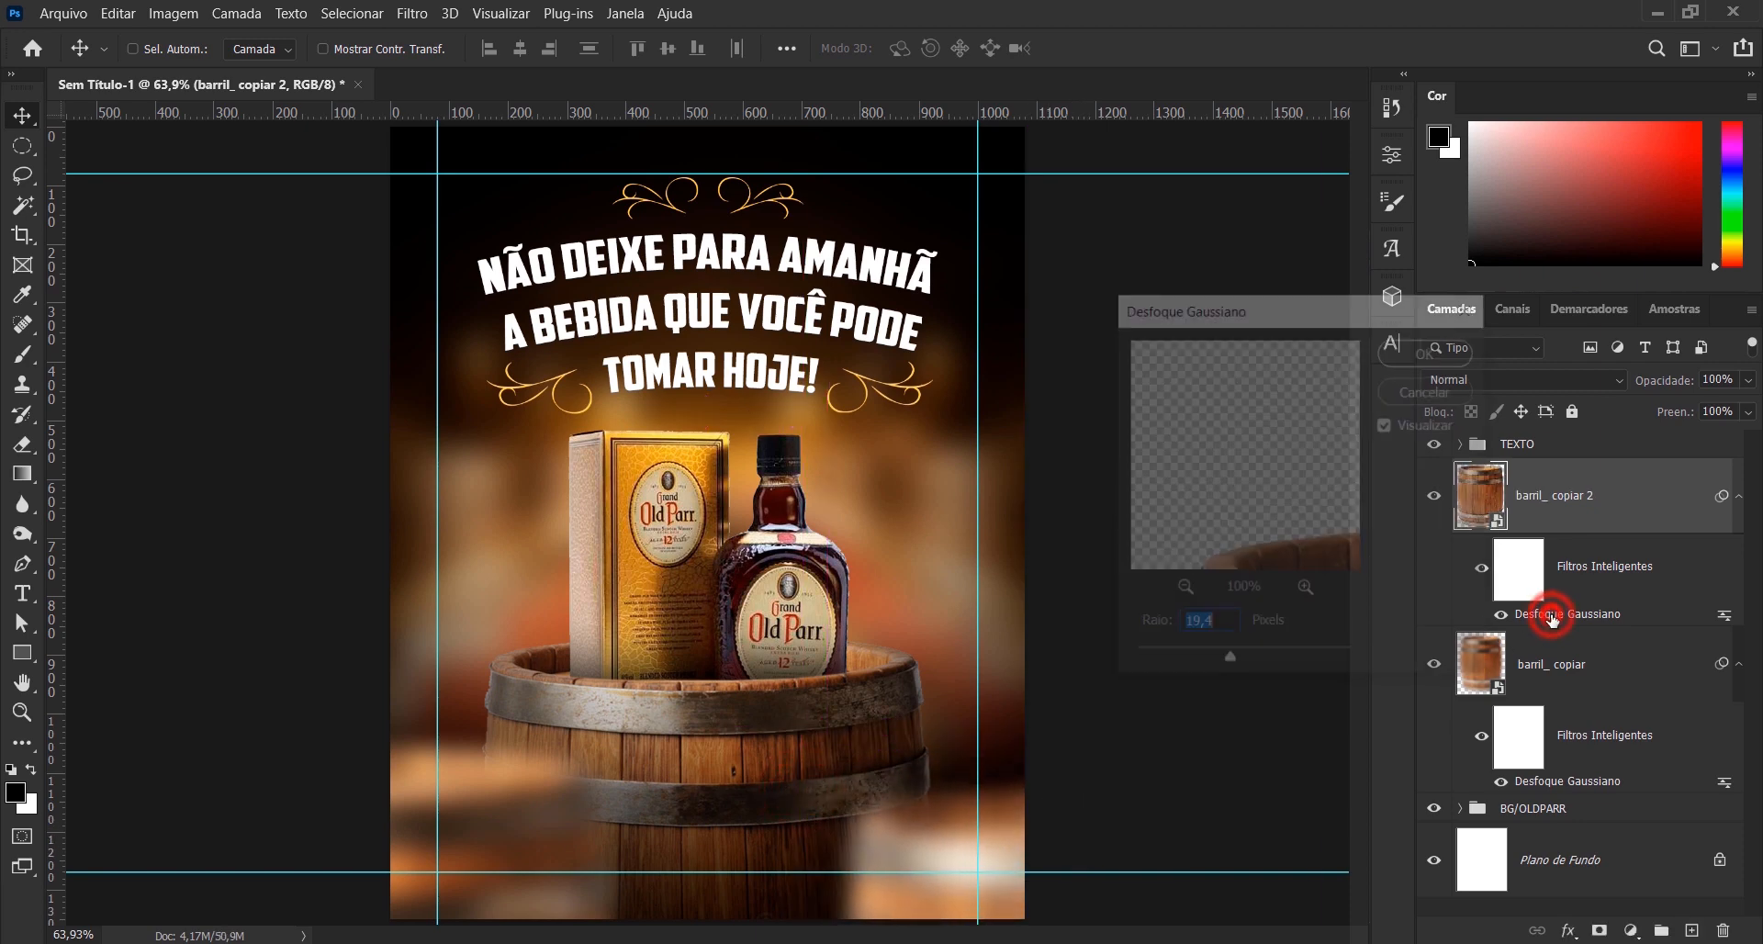
pyautogui.moveTo(1213, 660); pyautogui.dragTo(1215, 657)
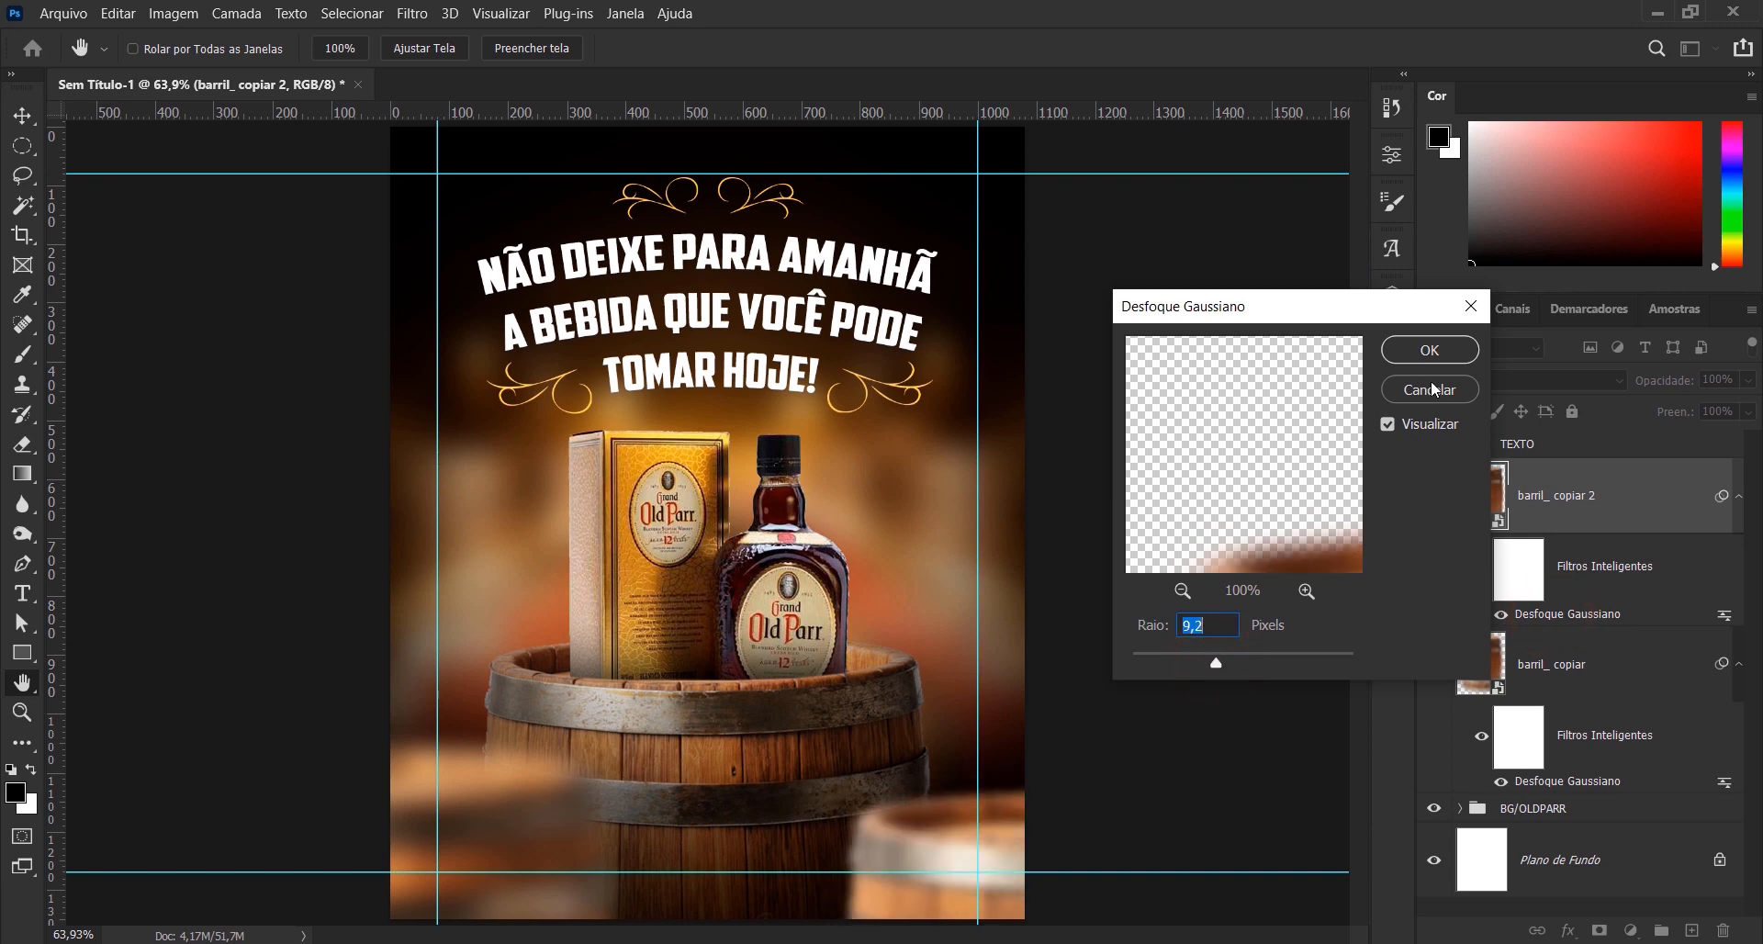
pyautogui.click(1432, 349)
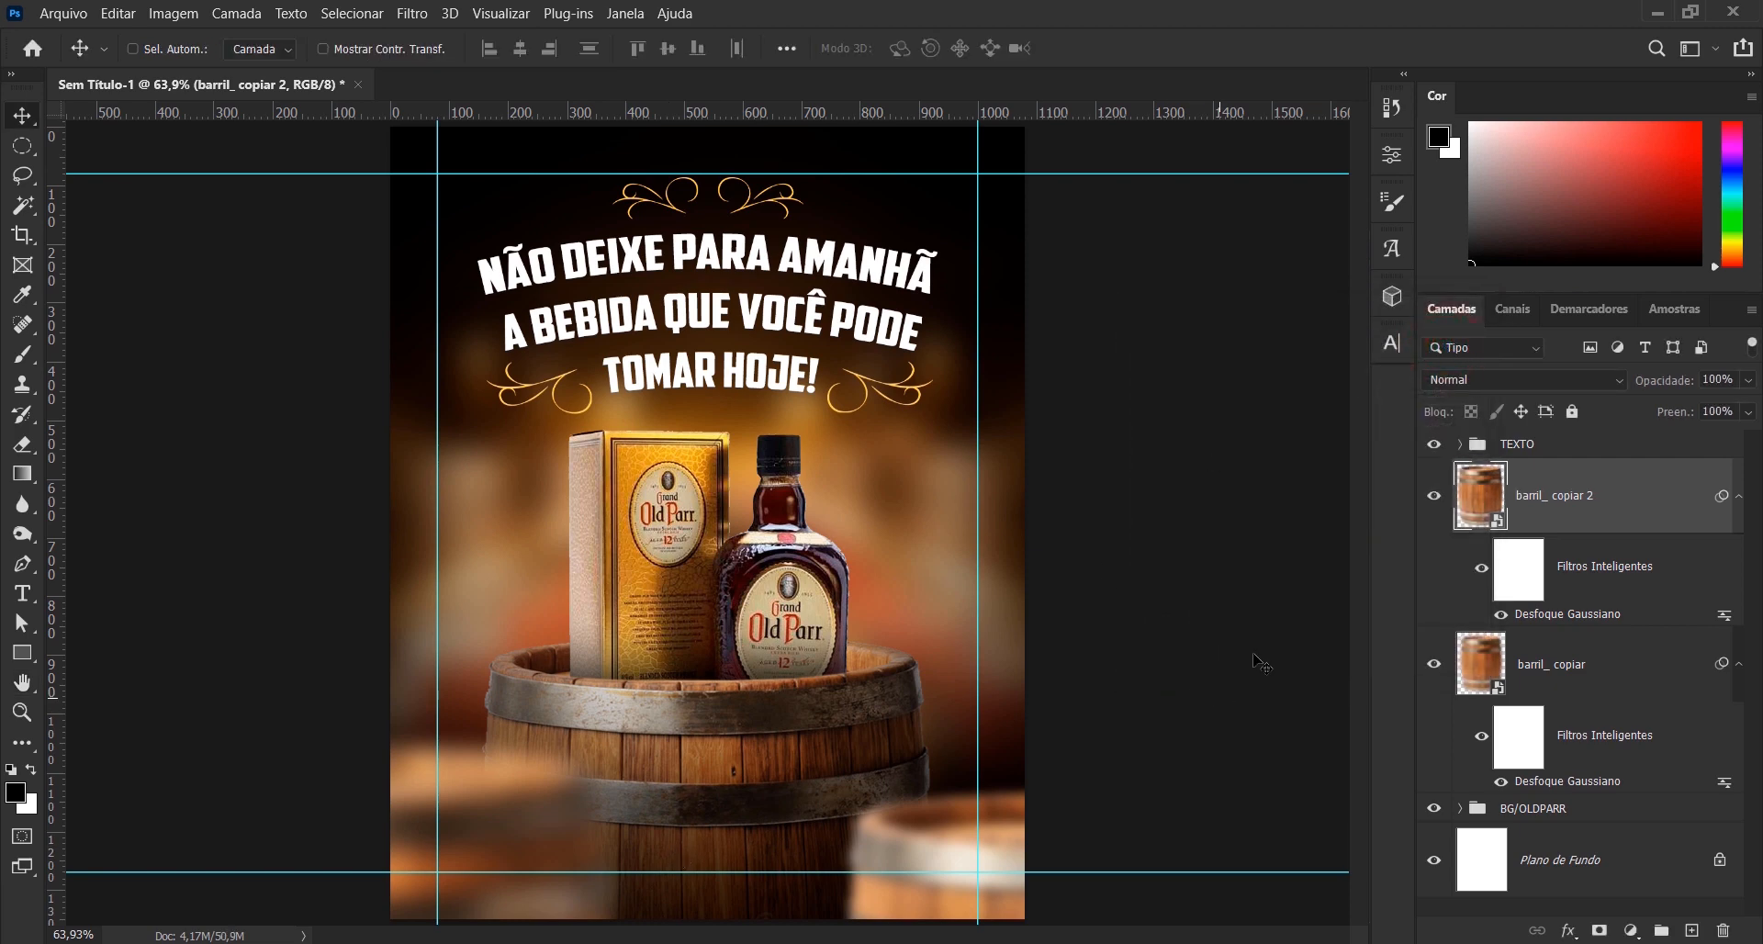
# - Raise the right blurred barrel to just below the main barrel's rim and shift the left one slightly down and outward
pyautogui.moveTo(918, 836); pyautogui.dragTo(929, 740)
pyautogui.moveTo(1035, 782); pyautogui.dragTo(1065, 752)
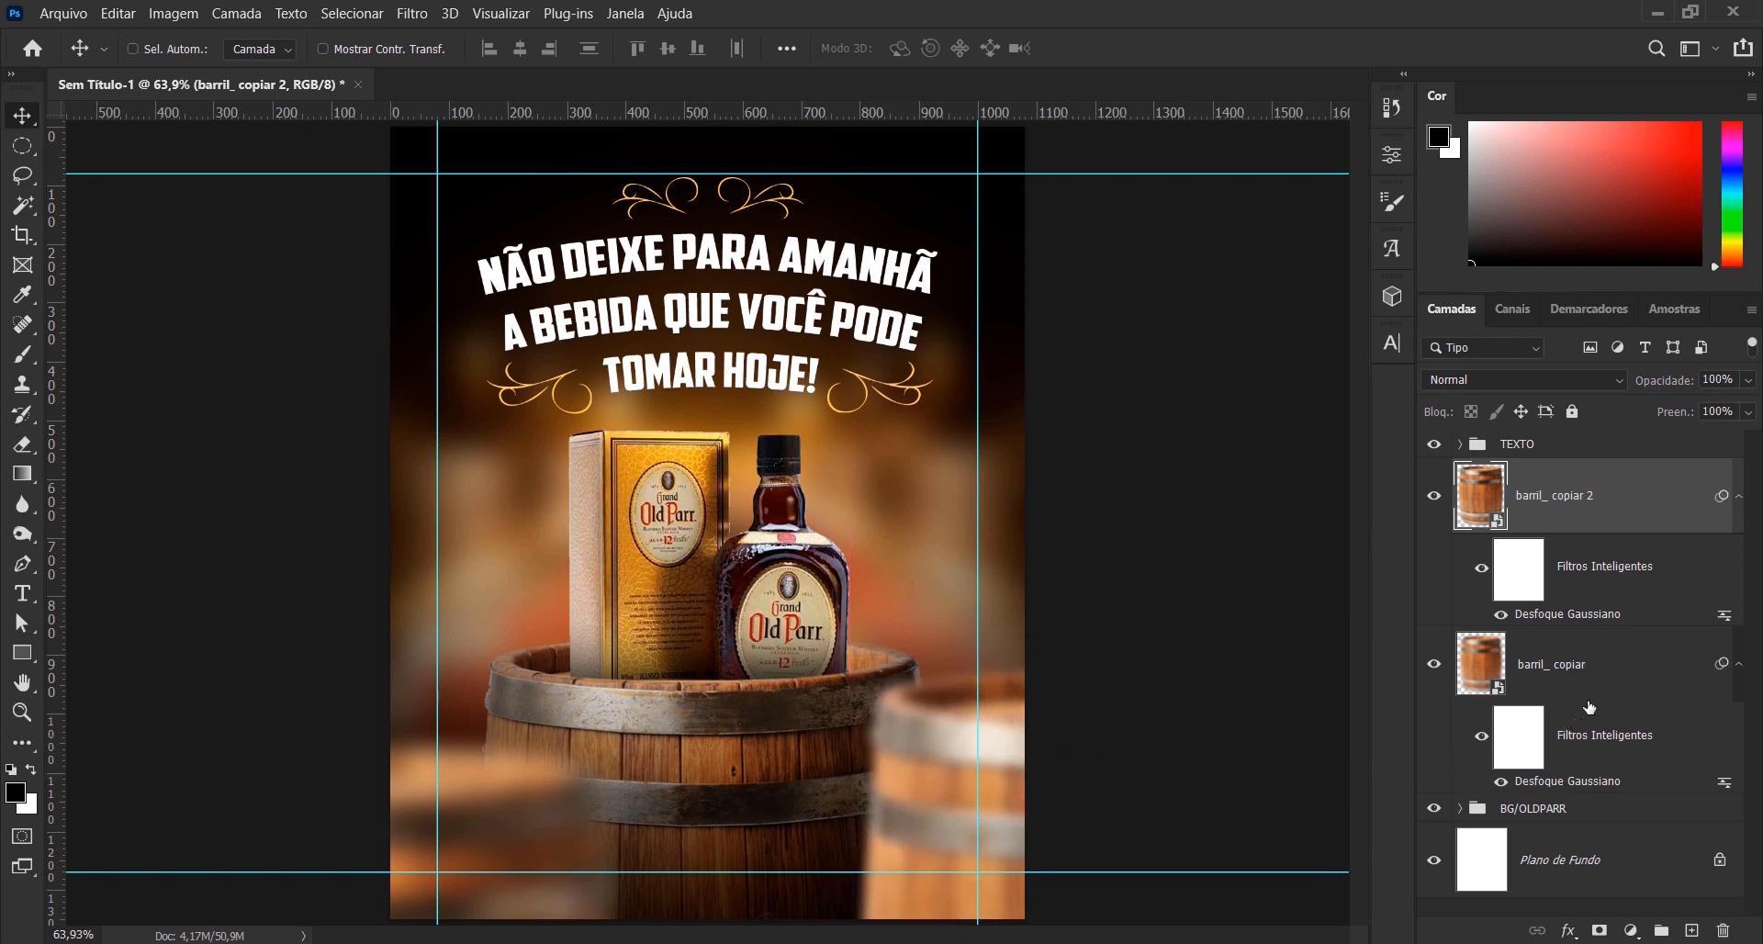
pyautogui.click(1605, 693)
pyautogui.moveTo(585, 782)
pyautogui.mouseDown()
pyautogui.moveTo(553, 773)
pyautogui.moveTo(567, 795)
pyautogui.mouseUp()
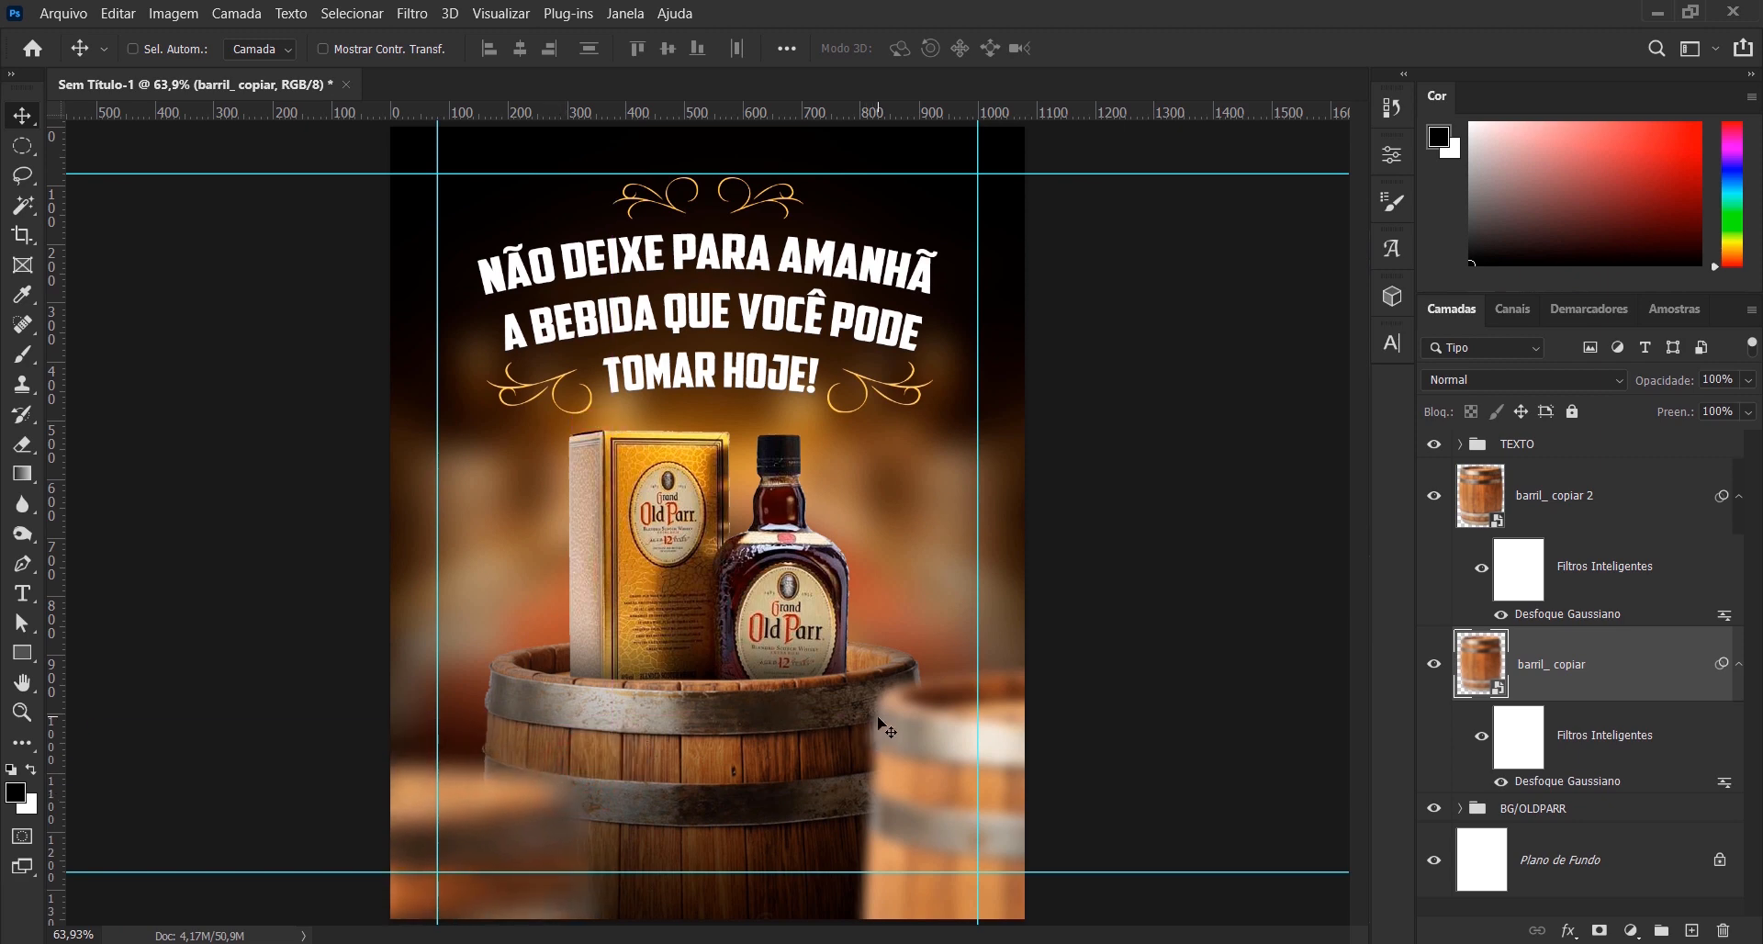
# - Set the Gaussian Blur radius to 10.0 pixels on the left barrel copy and 6.6 pixels on the right one
pyautogui.doubleClick(1558, 781)
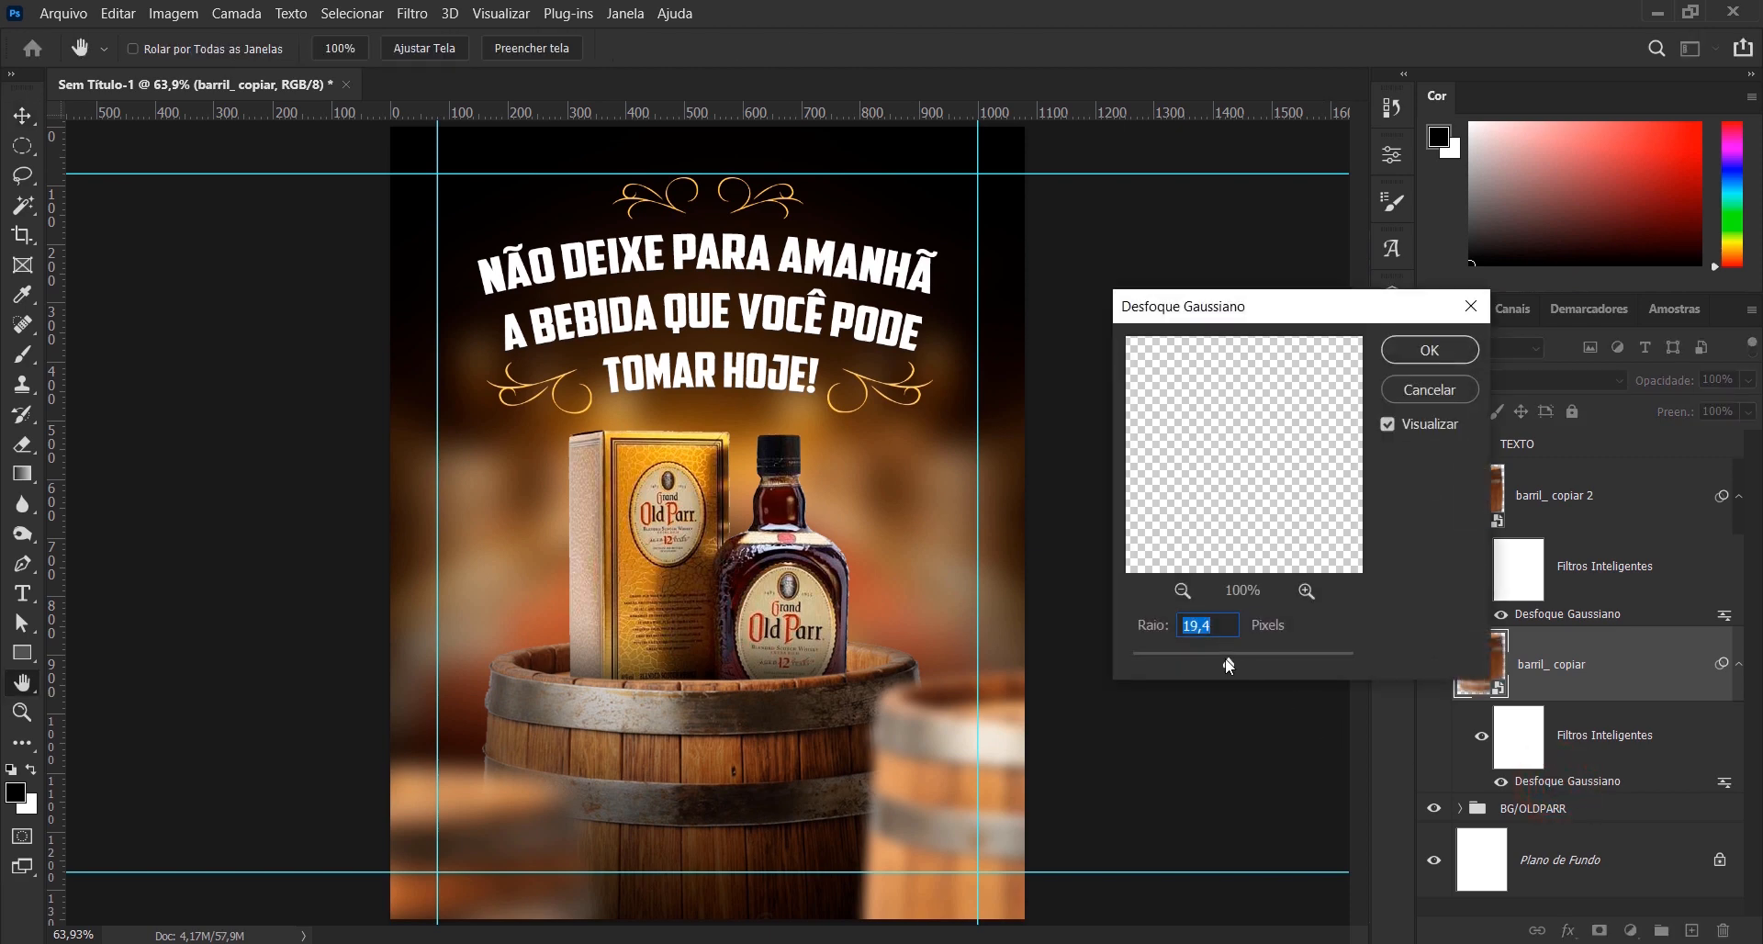
pyautogui.moveTo(1222, 657); pyautogui.dragTo(1220, 657)
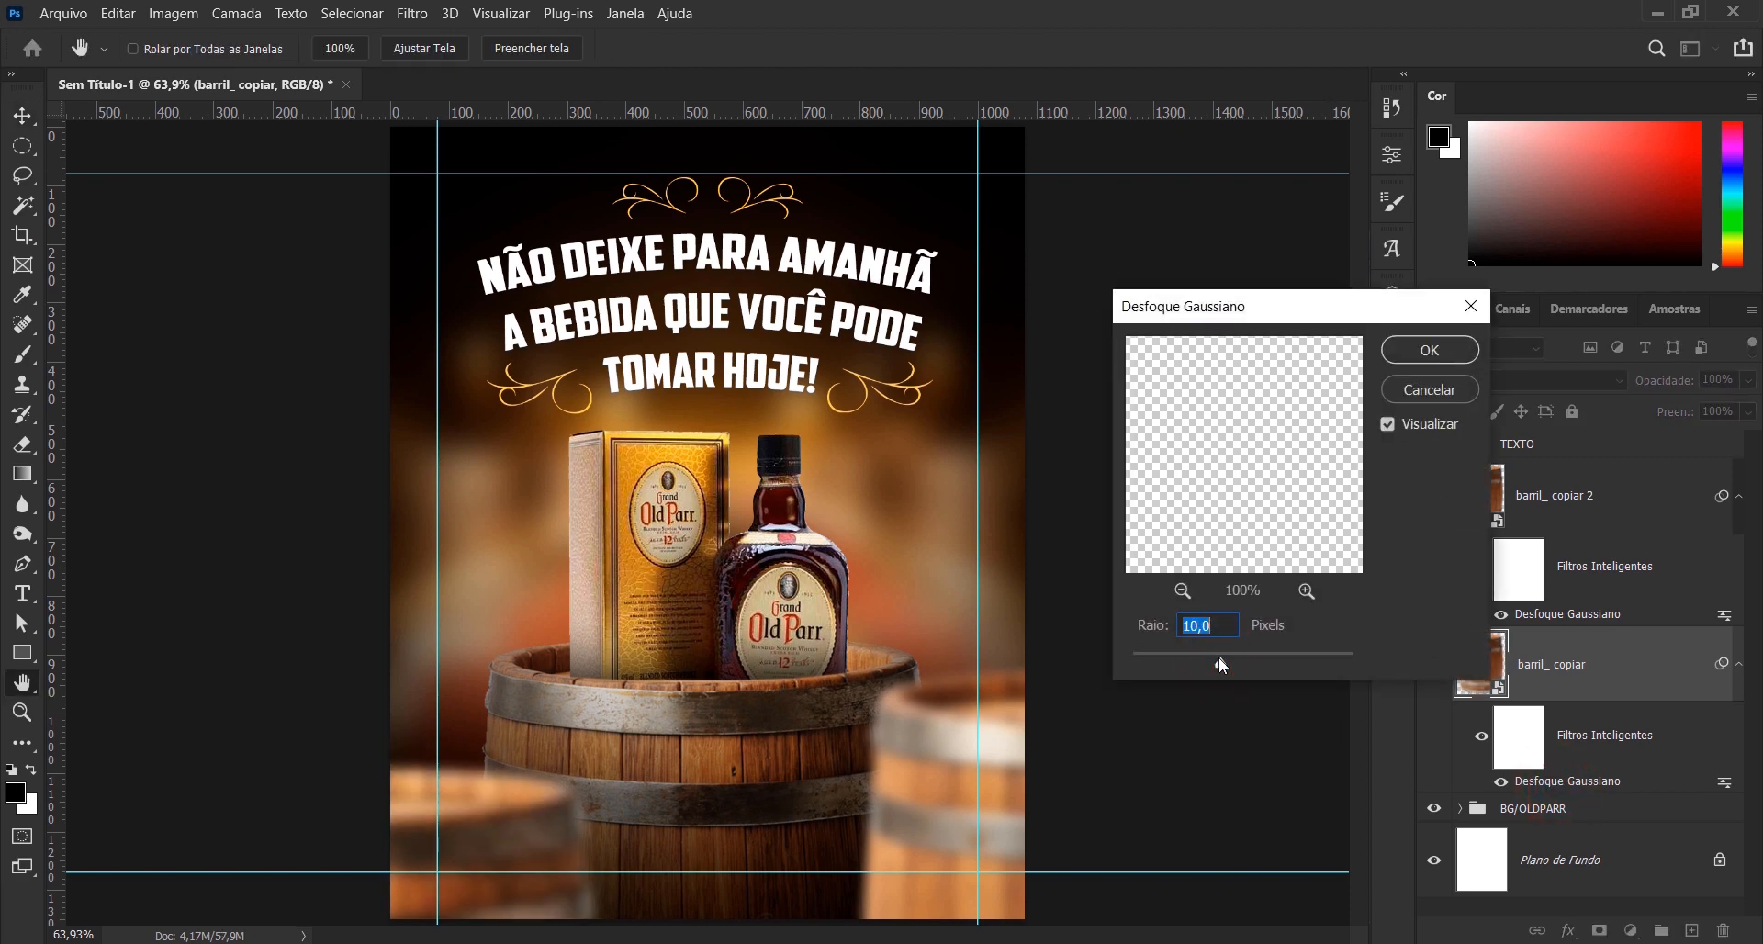
pyautogui.click(1434, 350)
pyautogui.doubleClick(1567, 613)
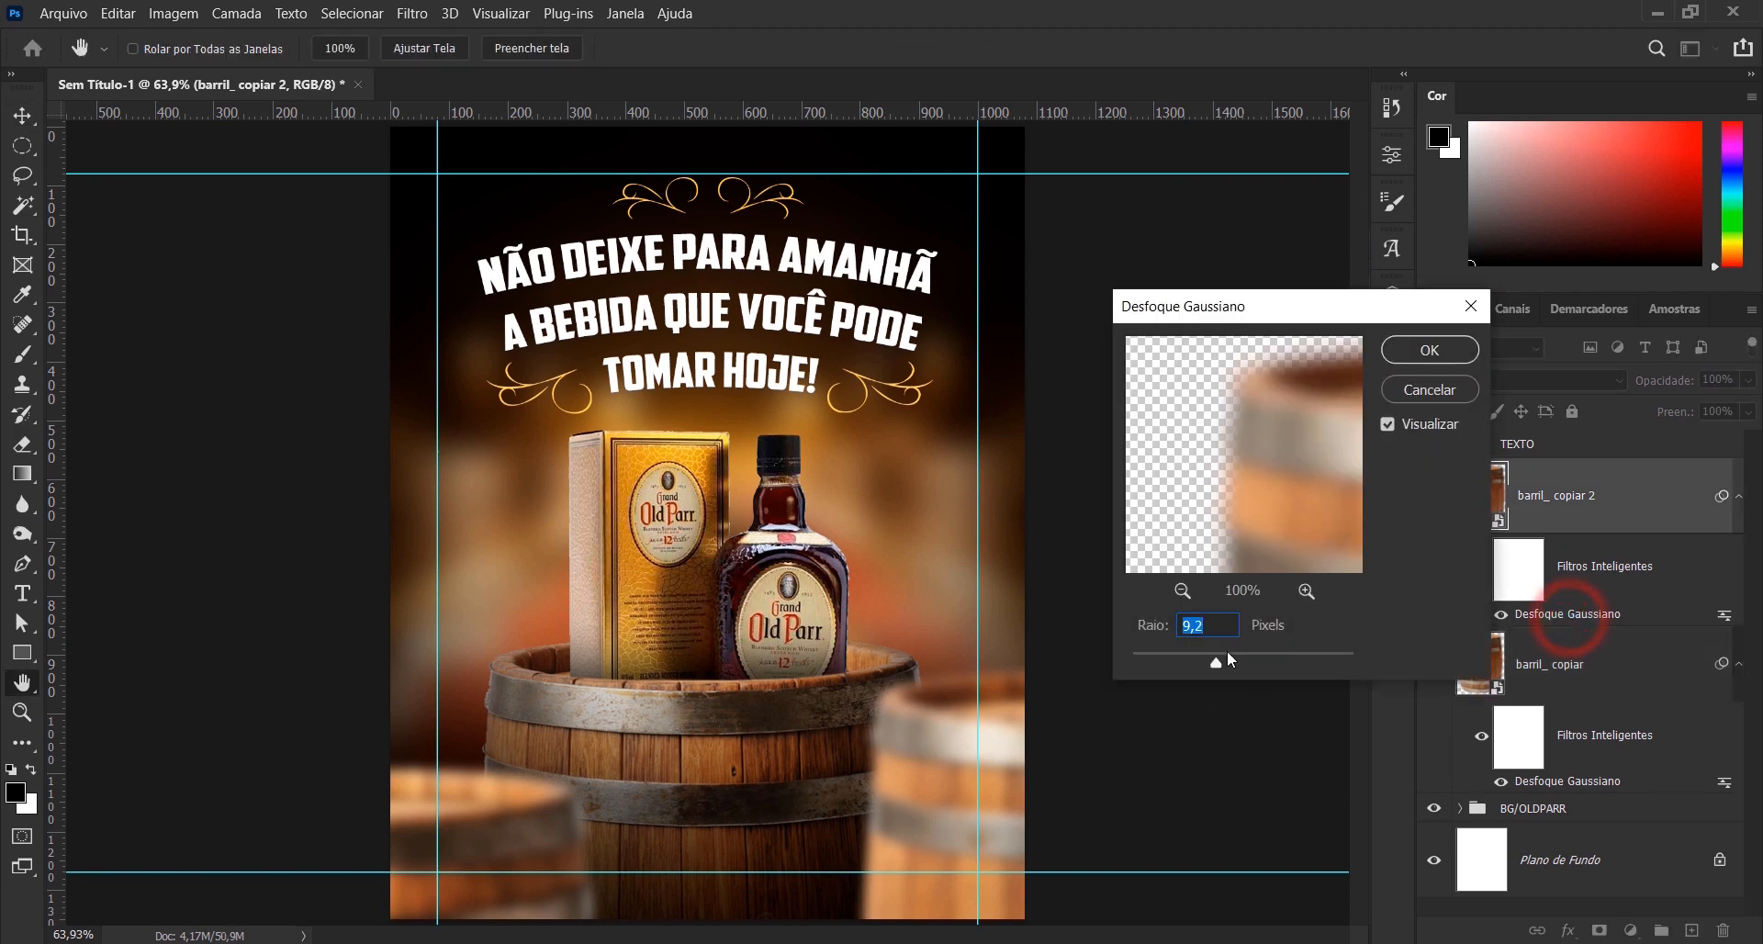
pyautogui.moveTo(1204, 659); pyautogui.dragTo(1207, 660)
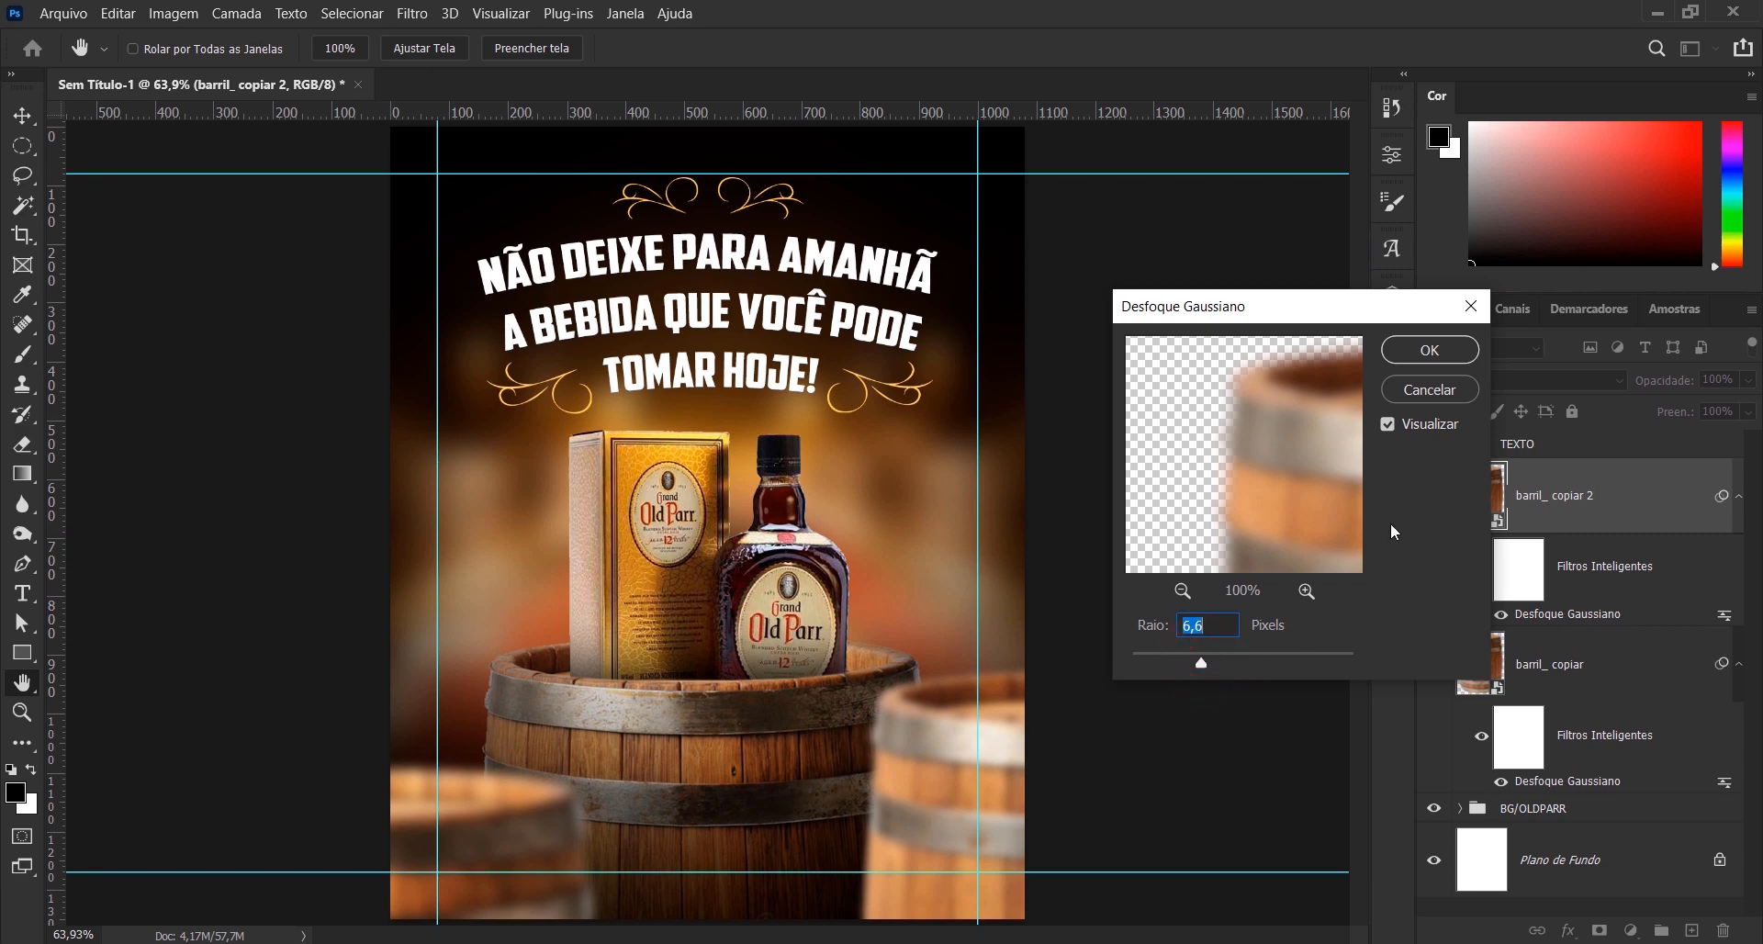
pyautogui.click(1437, 350)
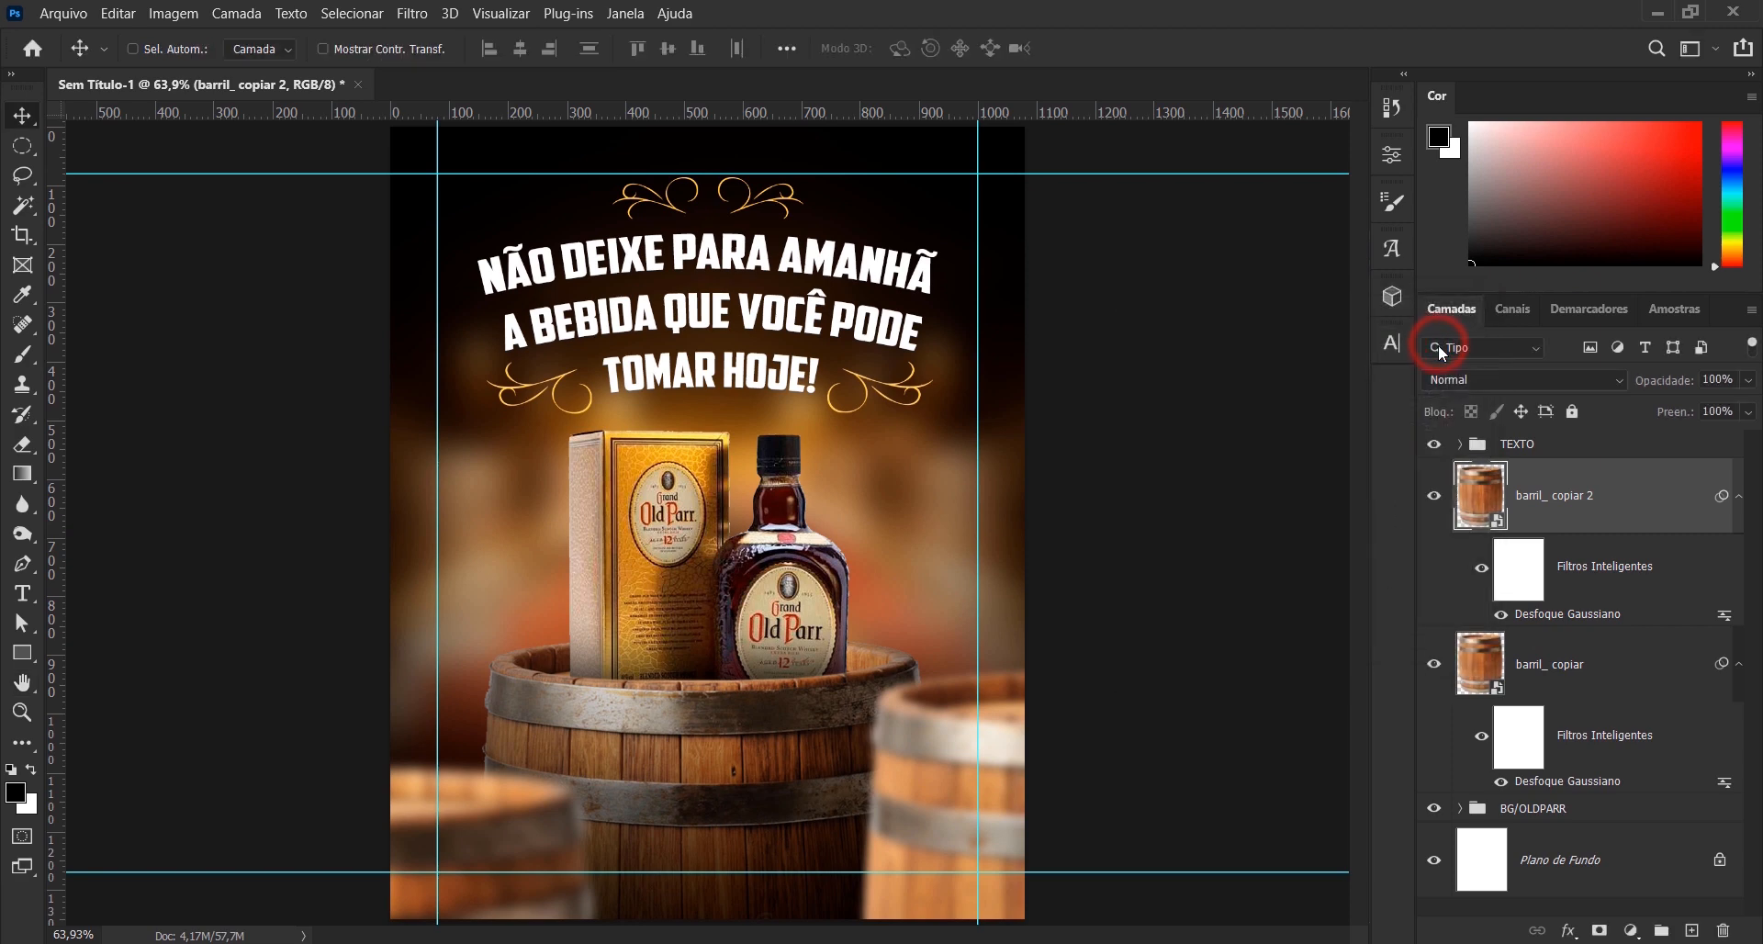
# - Group the two blurred barrel copies and name the group DESFOQUE
pyautogui.keyDown('ctrl'); pyautogui.click(1606, 680); pyautogui.keyUp('ctrl')
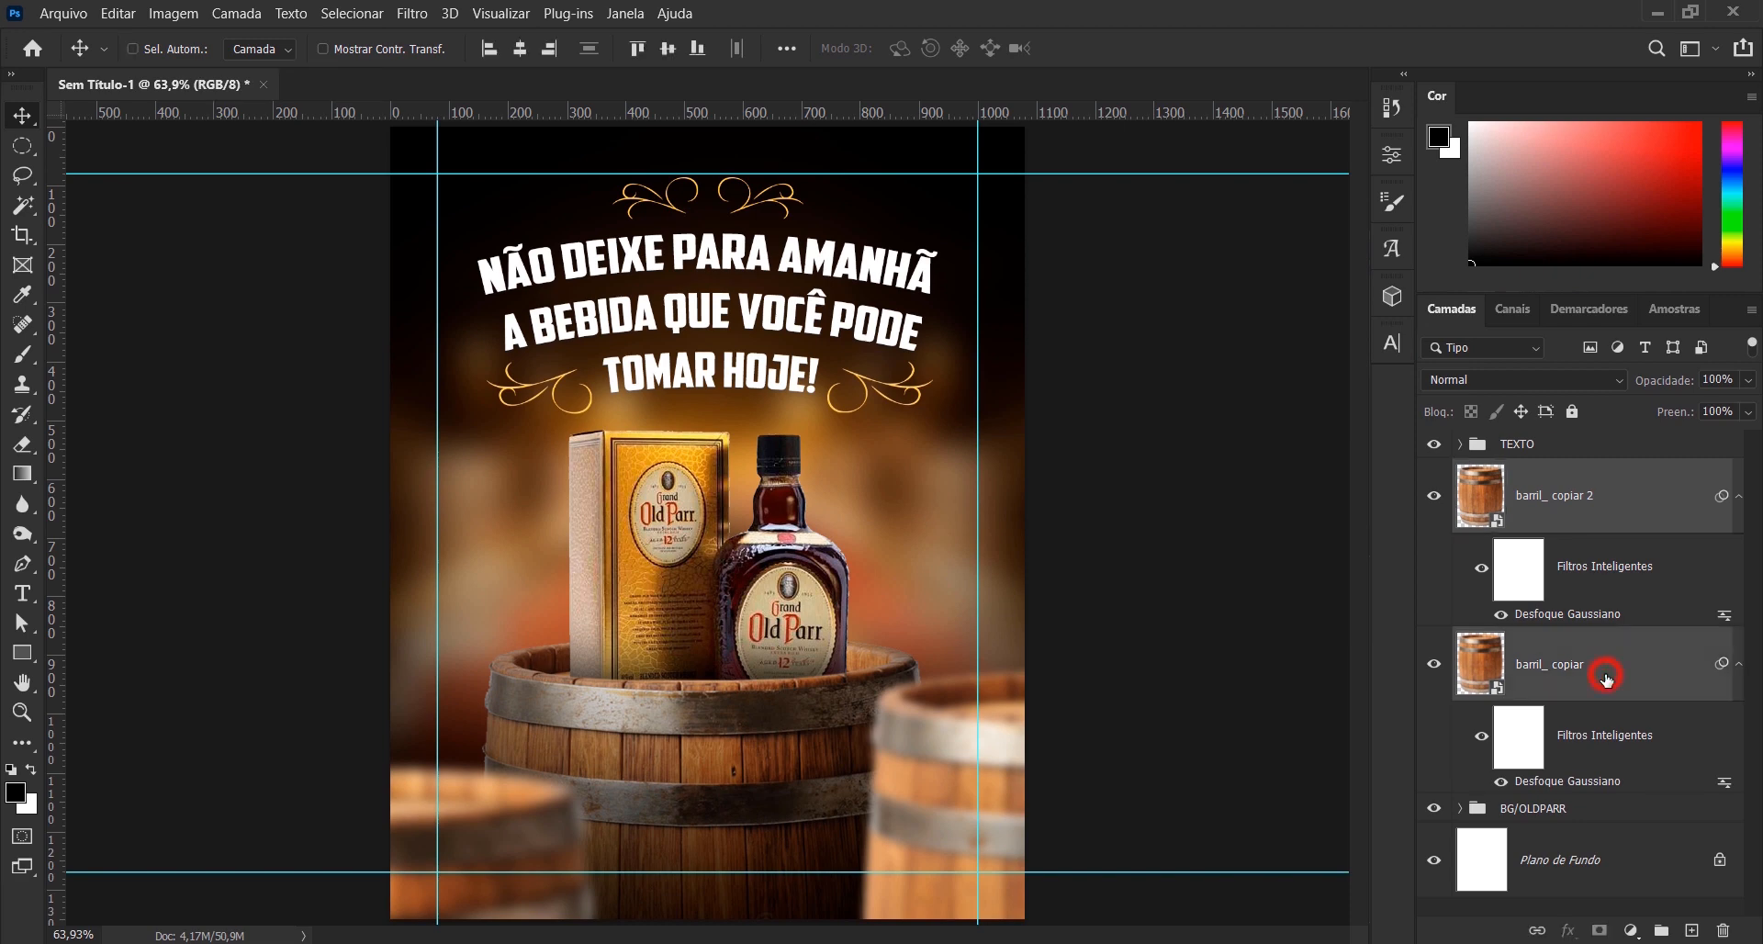
pyautogui.hotkey('ctrl', 'g')
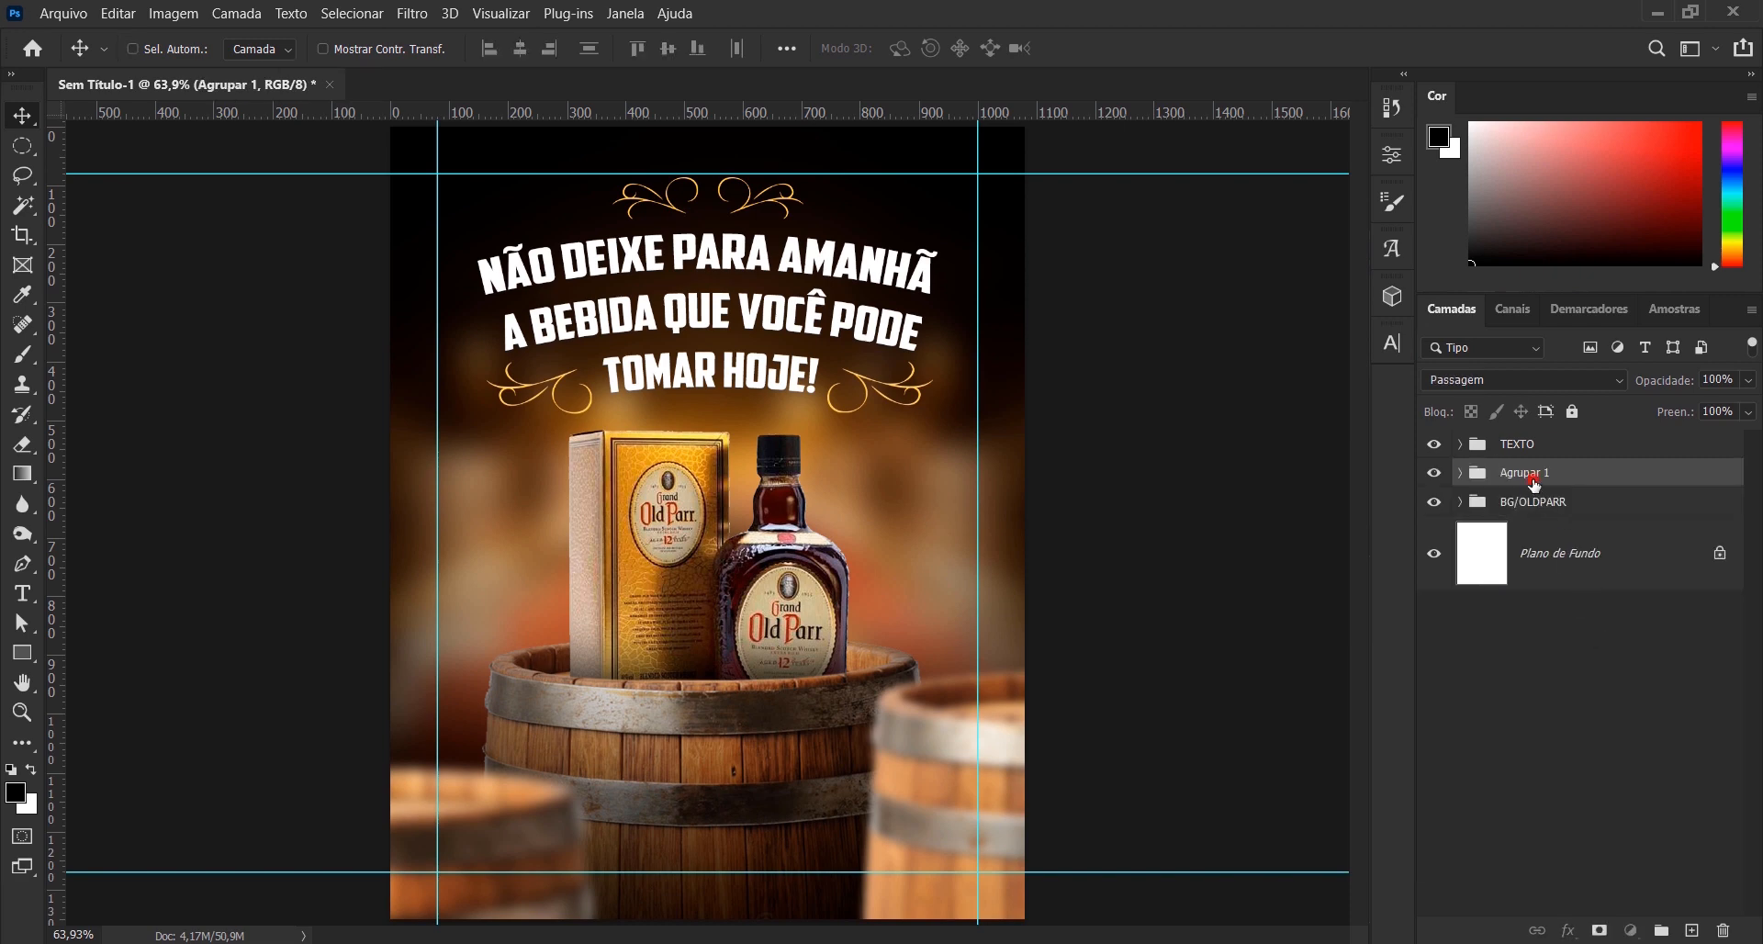
pyautogui.doubleClick(1531, 475)
pyautogui.write('DESFOQUE')
pyautogui.press('Return')
# - Move the DESFOQUE group into BG/OLDPARR below the colour fill layer and add an empty layer between it and barril_
pyautogui.click(1469, 503)
pyautogui.click(1460, 501)
pyautogui.moveTo(1519, 476); pyautogui.dragTo(1605, 723)
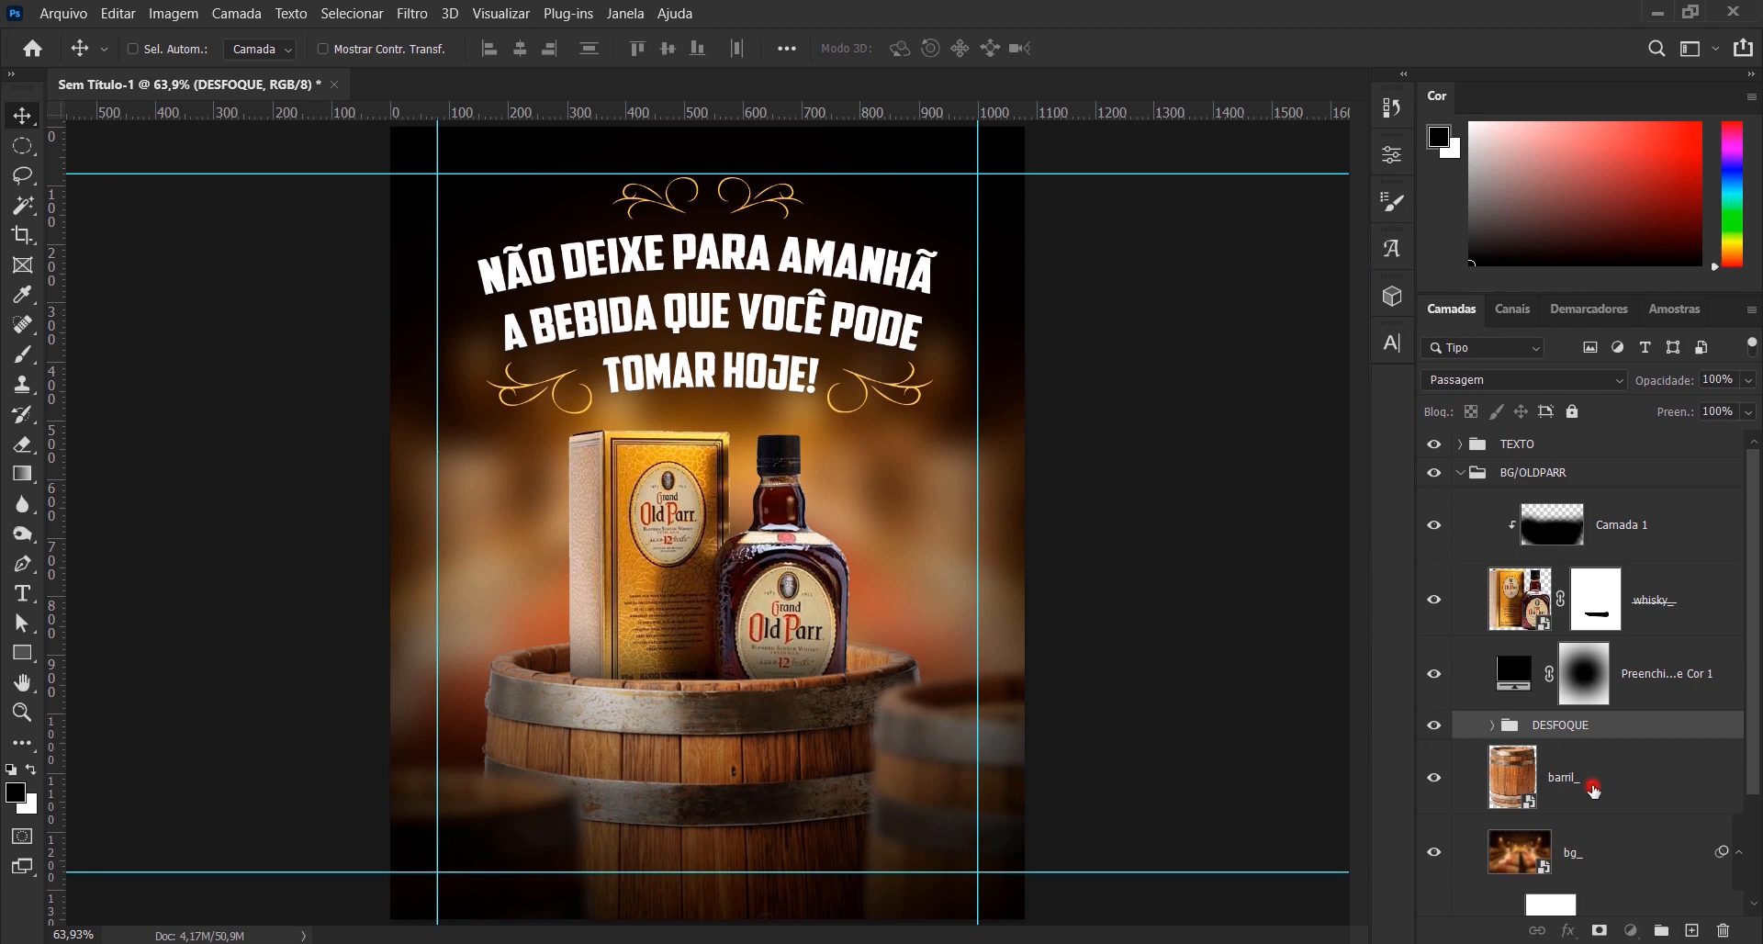
pyautogui.click(1589, 787)
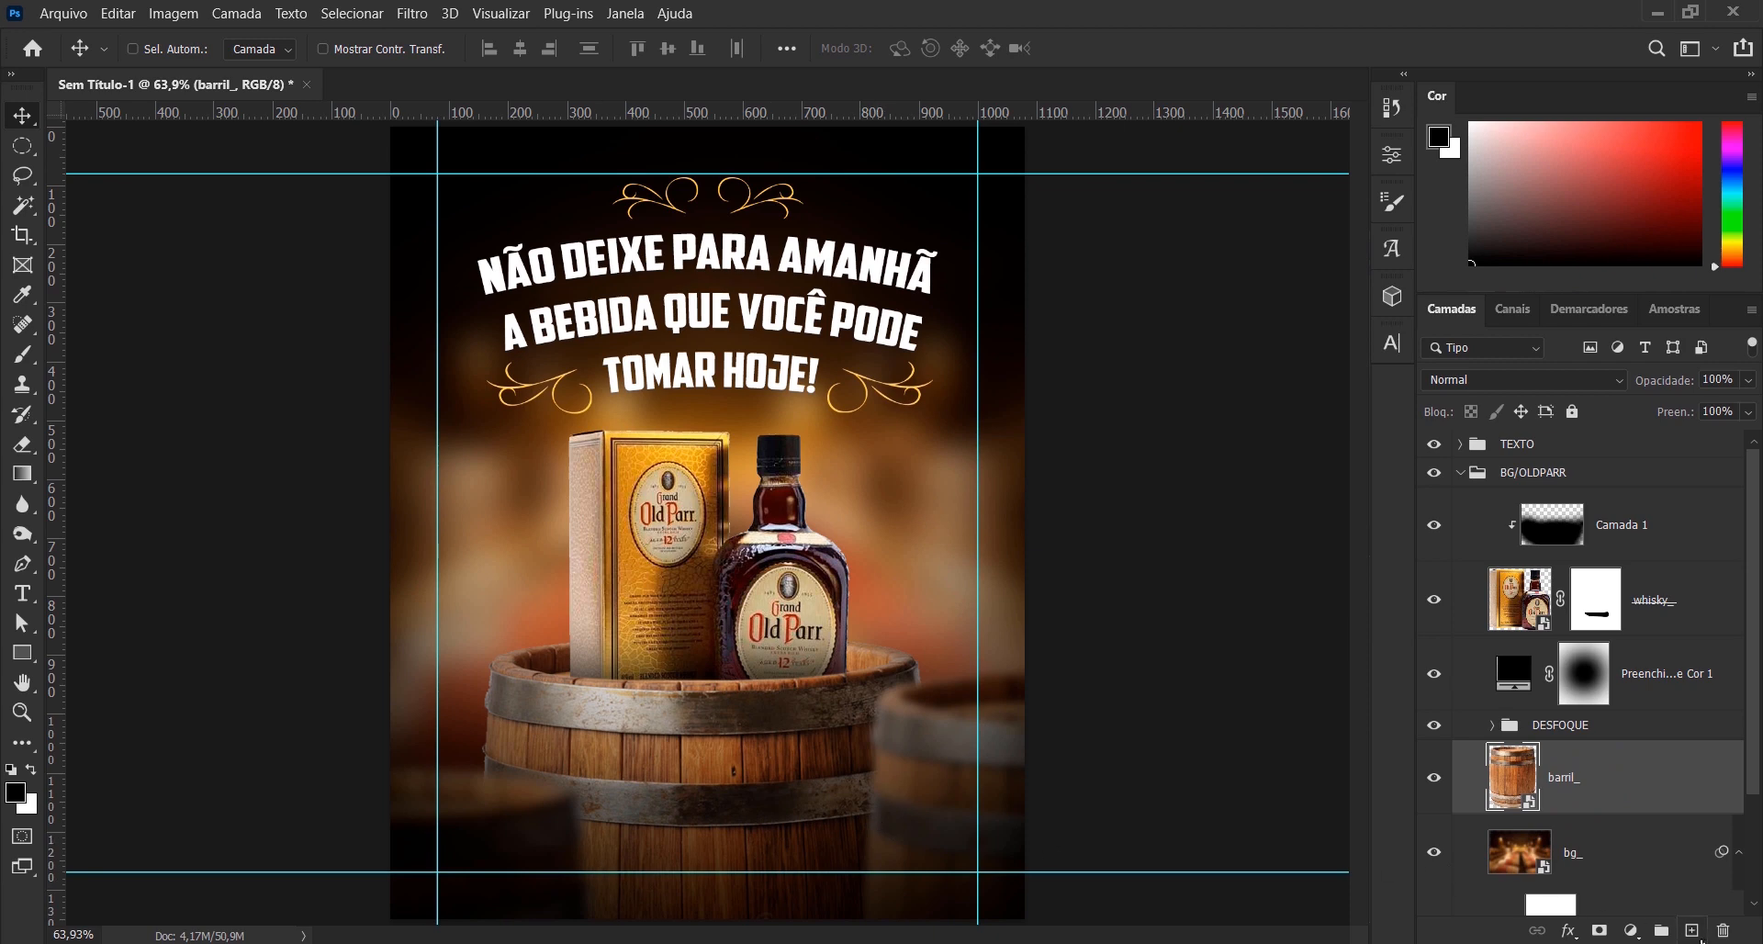
pyautogui.click(1698, 933)
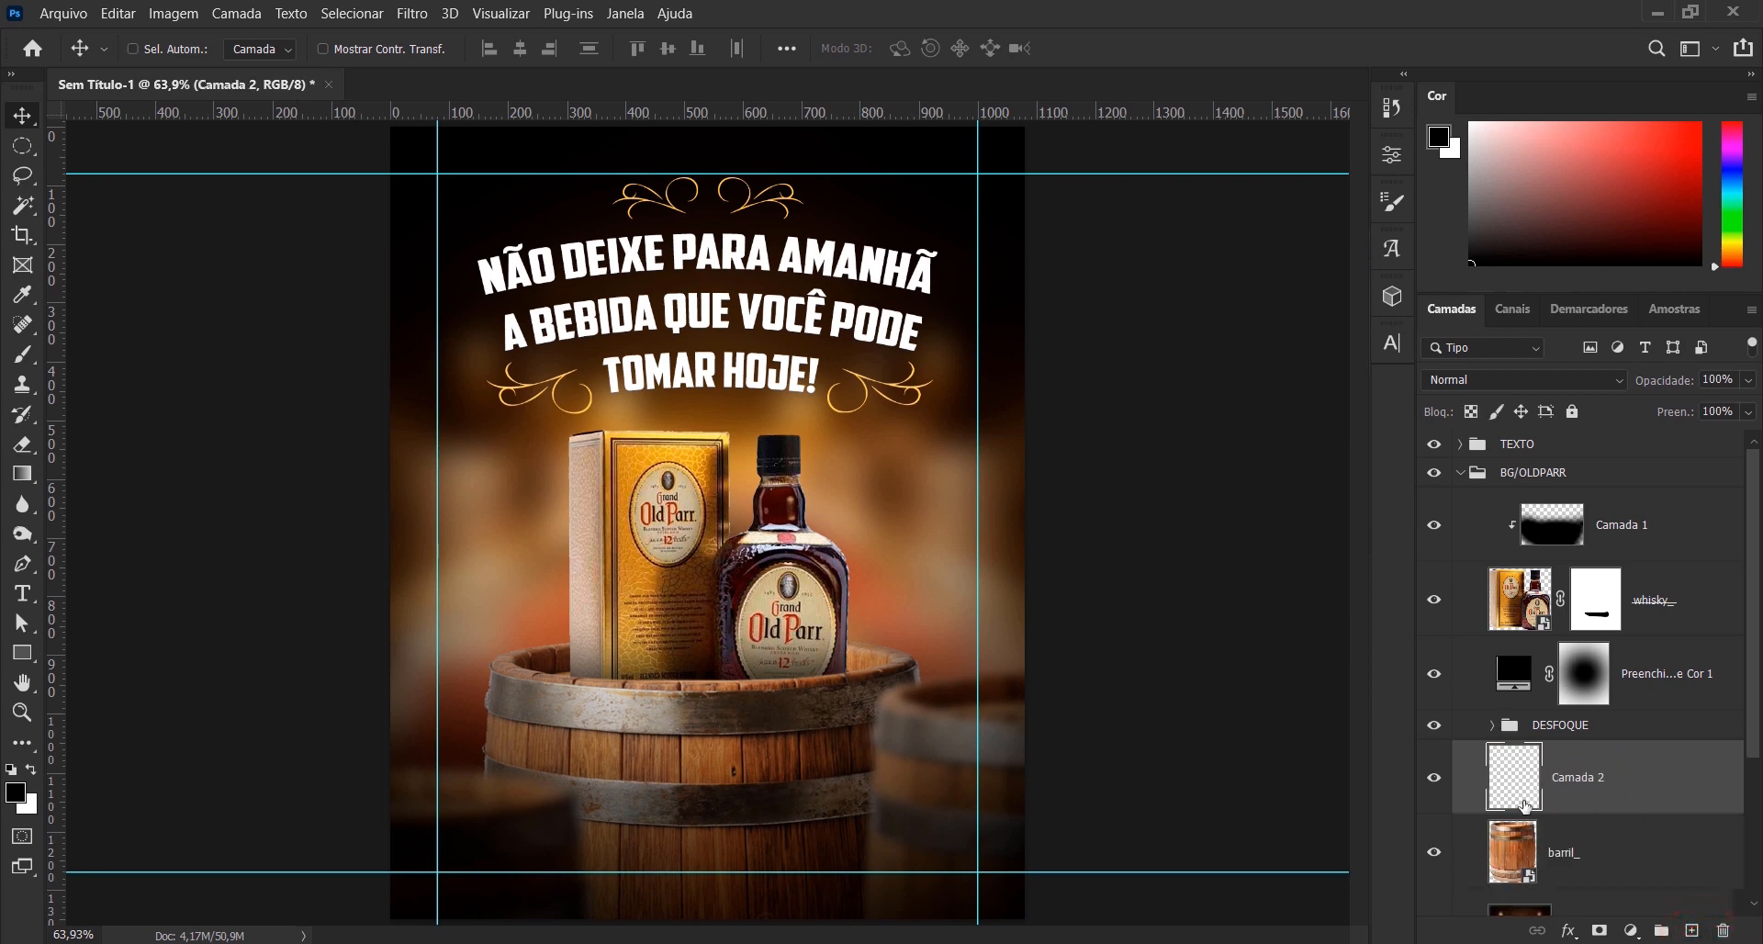
# - Compare the composition with the main barrel and the DESFOQUE group hidden and shown
pyautogui.click(1433, 854)
pyautogui.click(1433, 853)
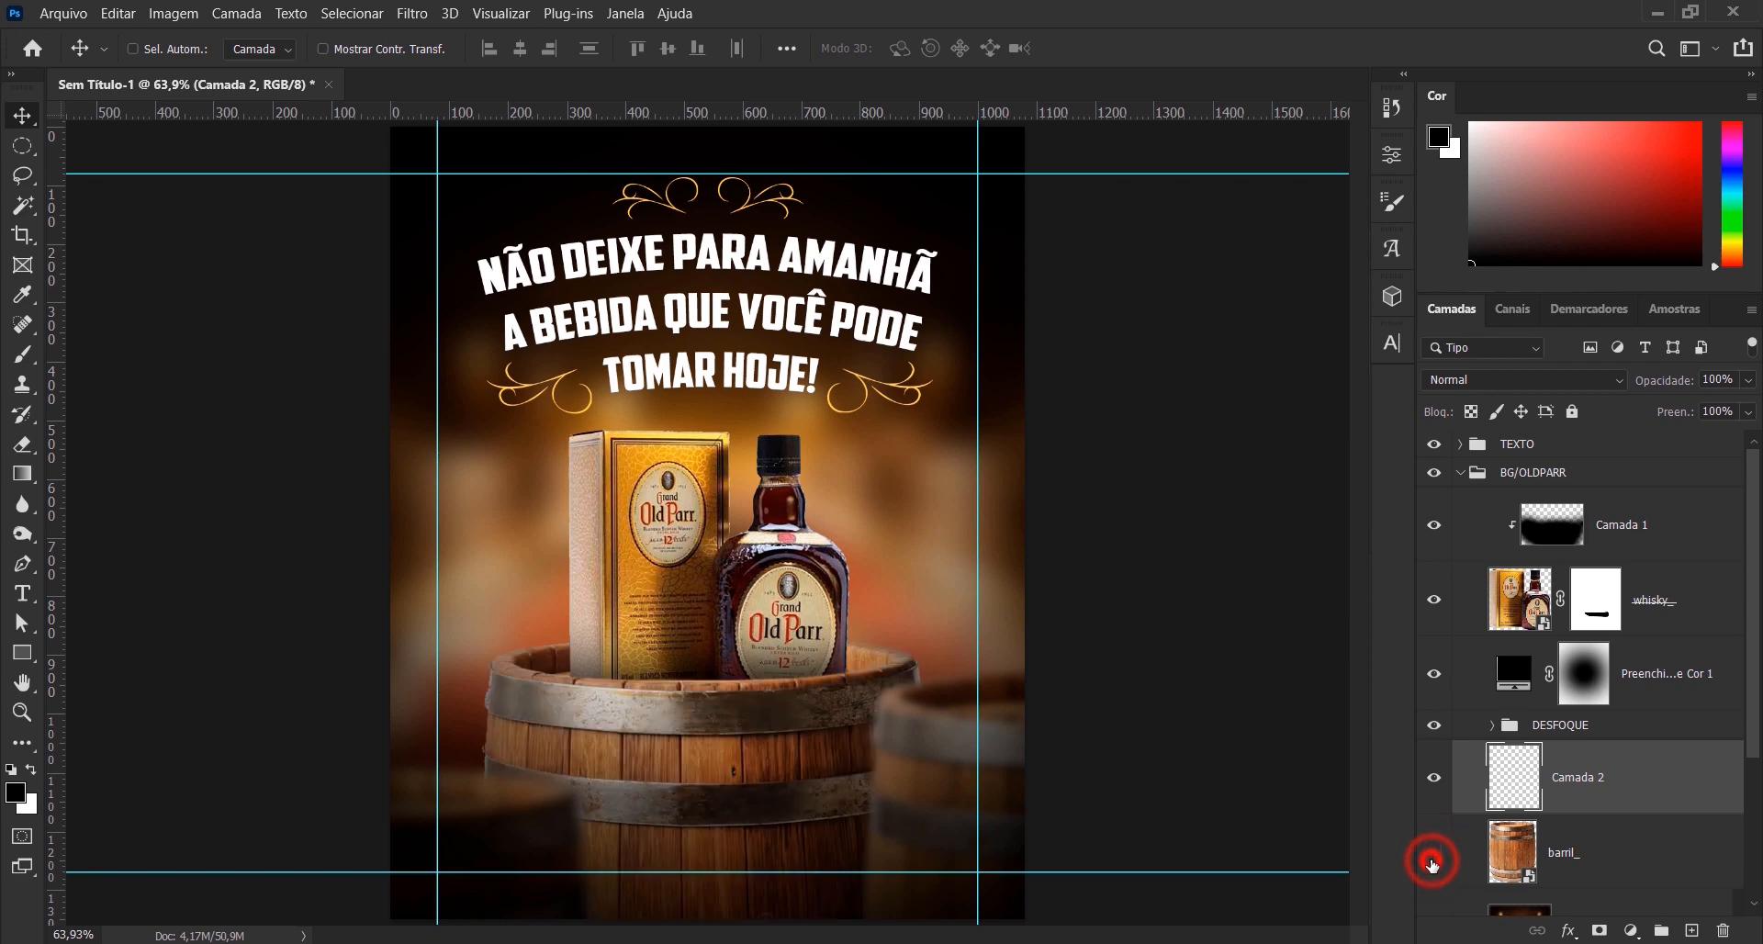
pyautogui.click(1433, 854)
pyautogui.click(1433, 854)
pyautogui.click(1437, 730)
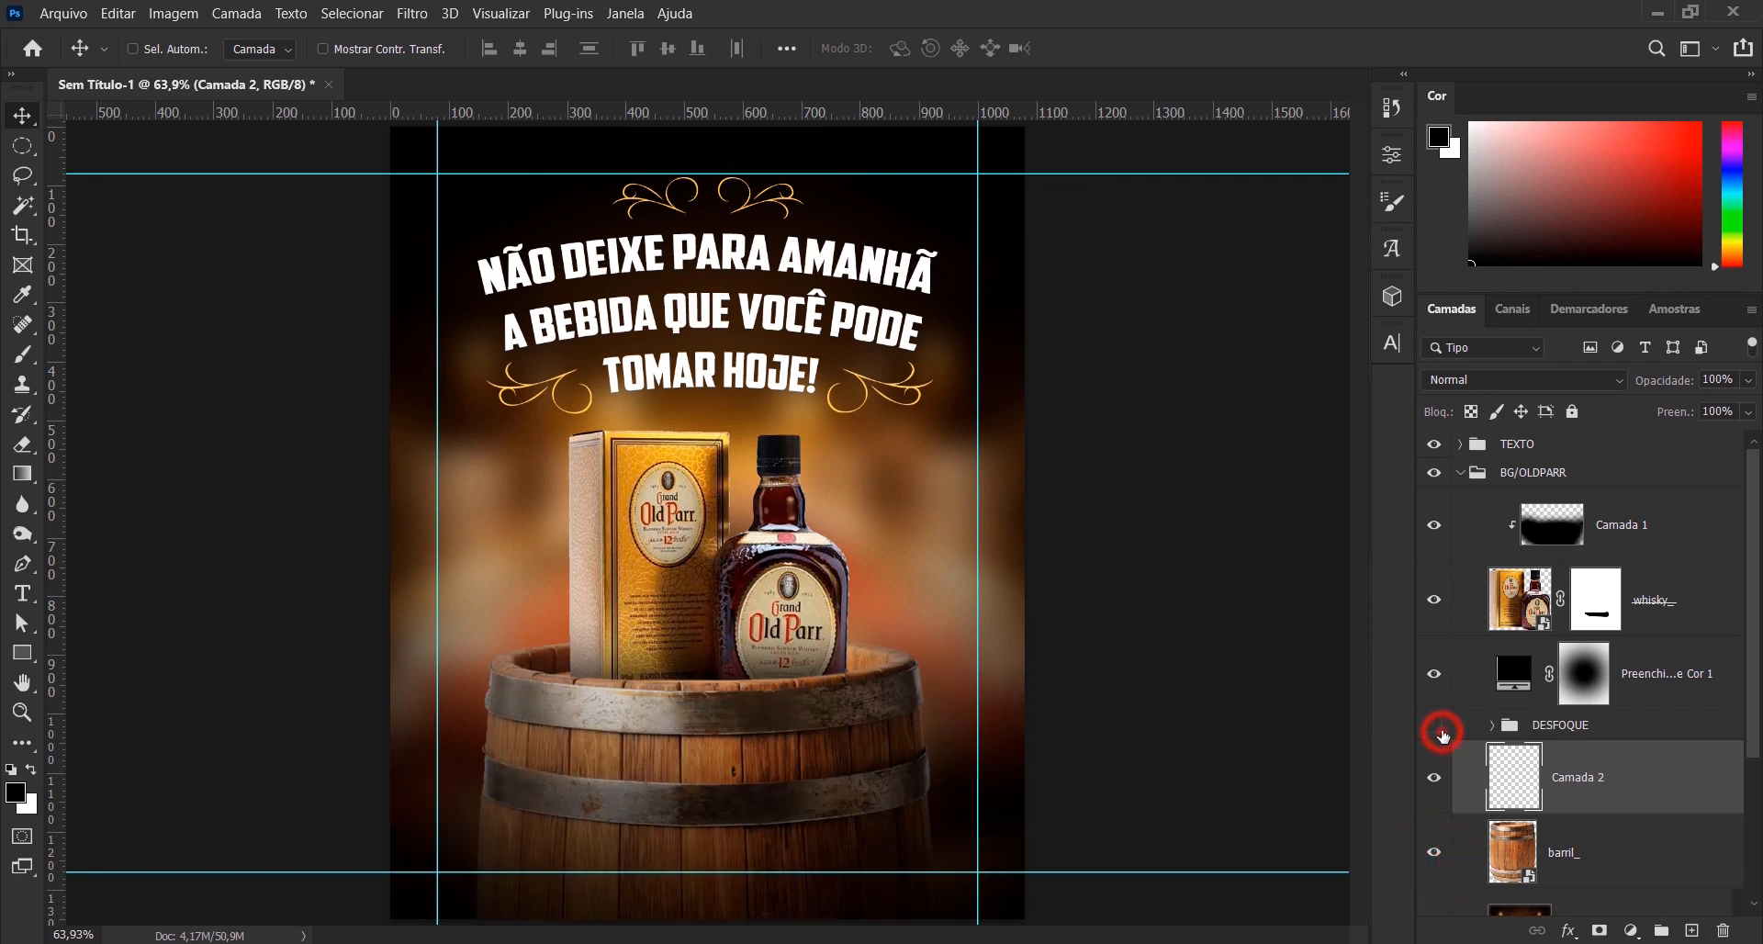
pyautogui.click(1438, 730)
pyautogui.click(1438, 730)
pyautogui.click(1438, 730)
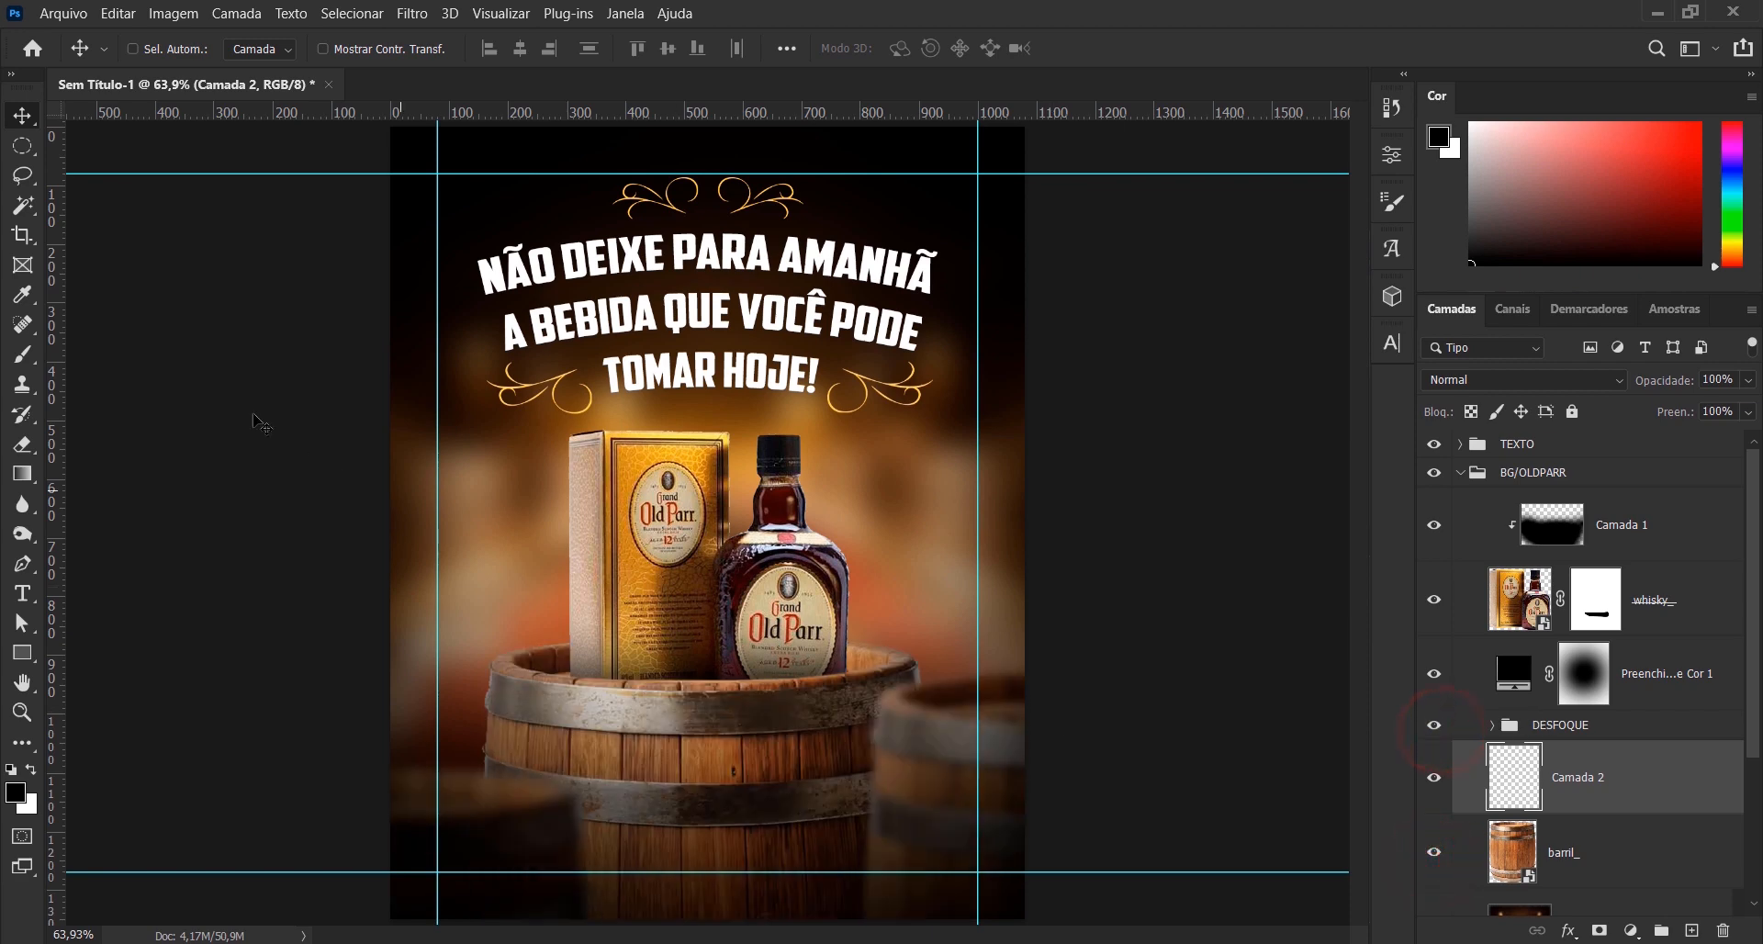
# - Hide the guides and paint a soft black shadow behind the right blurred barrel on Camada 2 with a 400-pixel brush, undoing the last dab
pyautogui.click(23, 354)
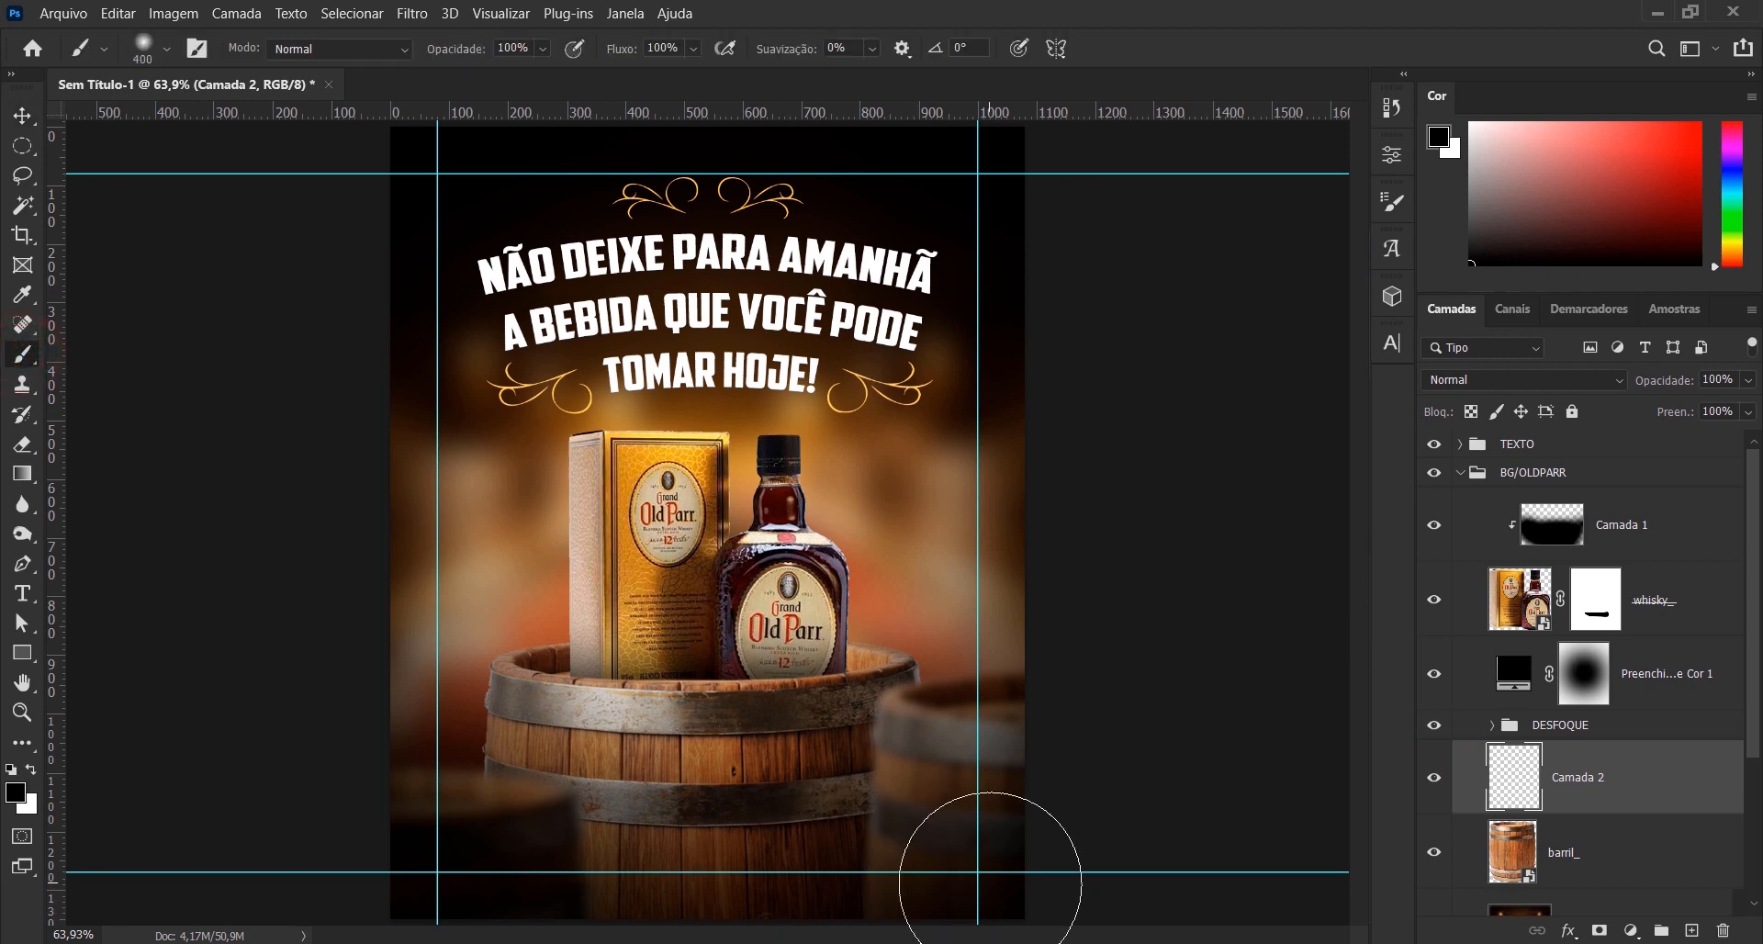
pyautogui.hotkey('ctrl', 'h')
pyautogui.scroll(4, 926, 842)
pyautogui.moveTo(925, 842); pyautogui.dragTo(920, 692)
pyautogui.click(942, 816)
pyautogui.click(942, 781)
pyautogui.click(938, 745)
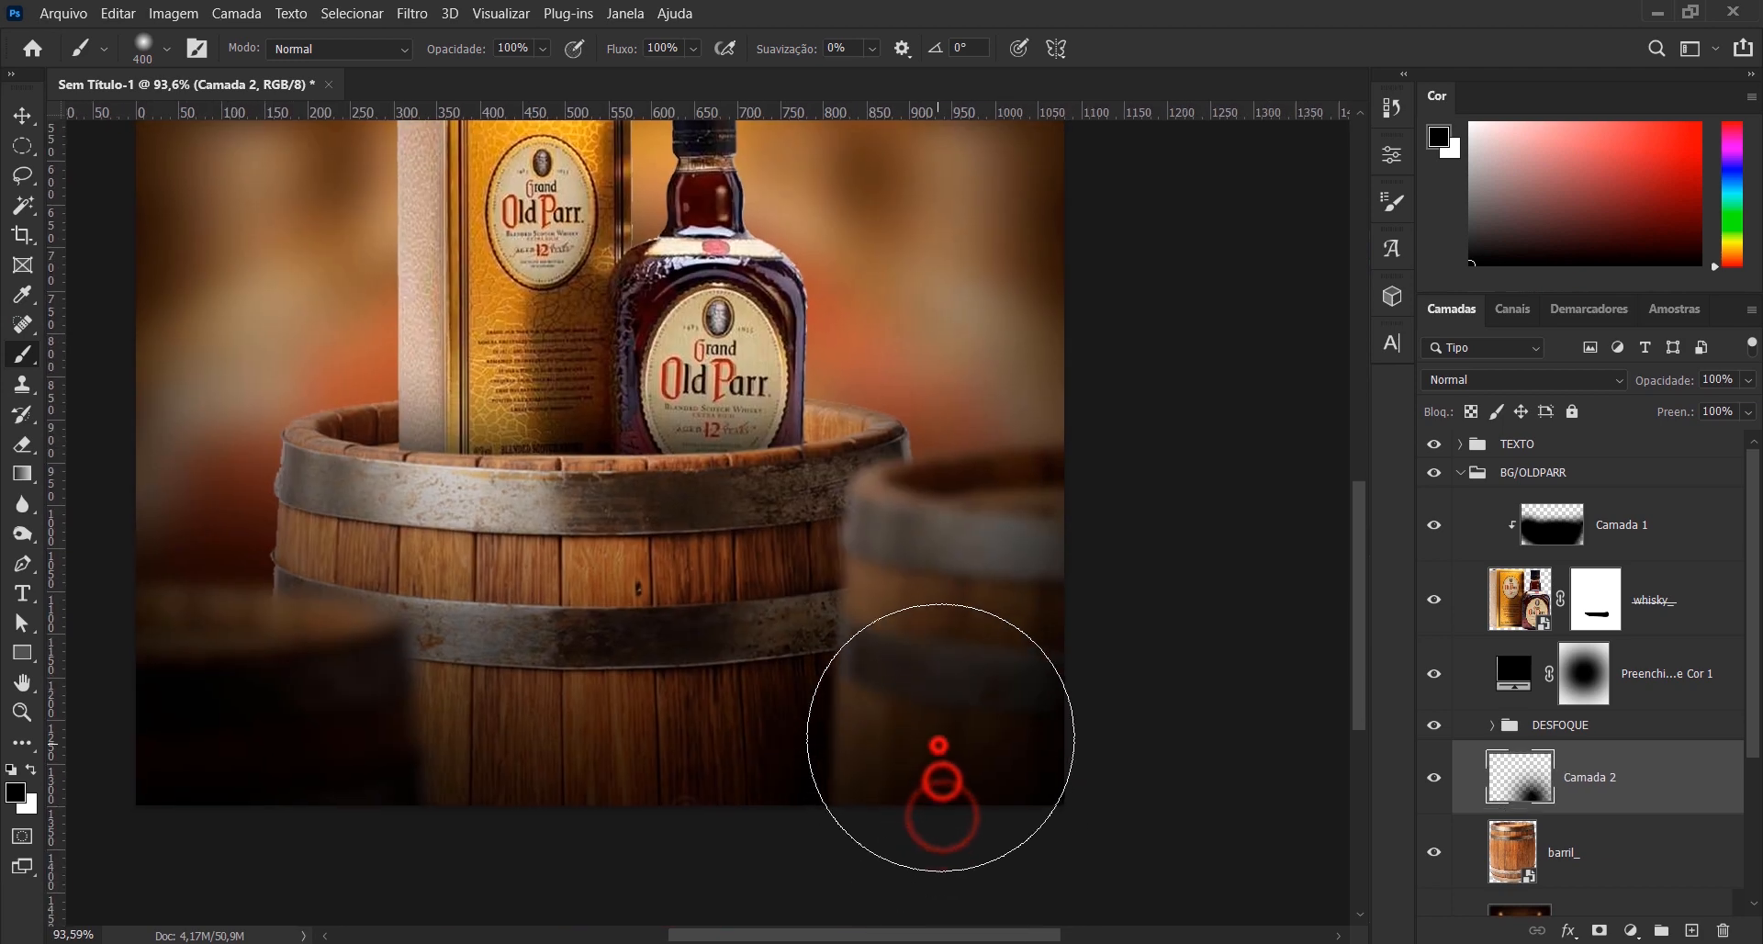
pyautogui.click(955, 705)
pyautogui.click(947, 661)
pyautogui.click(948, 618)
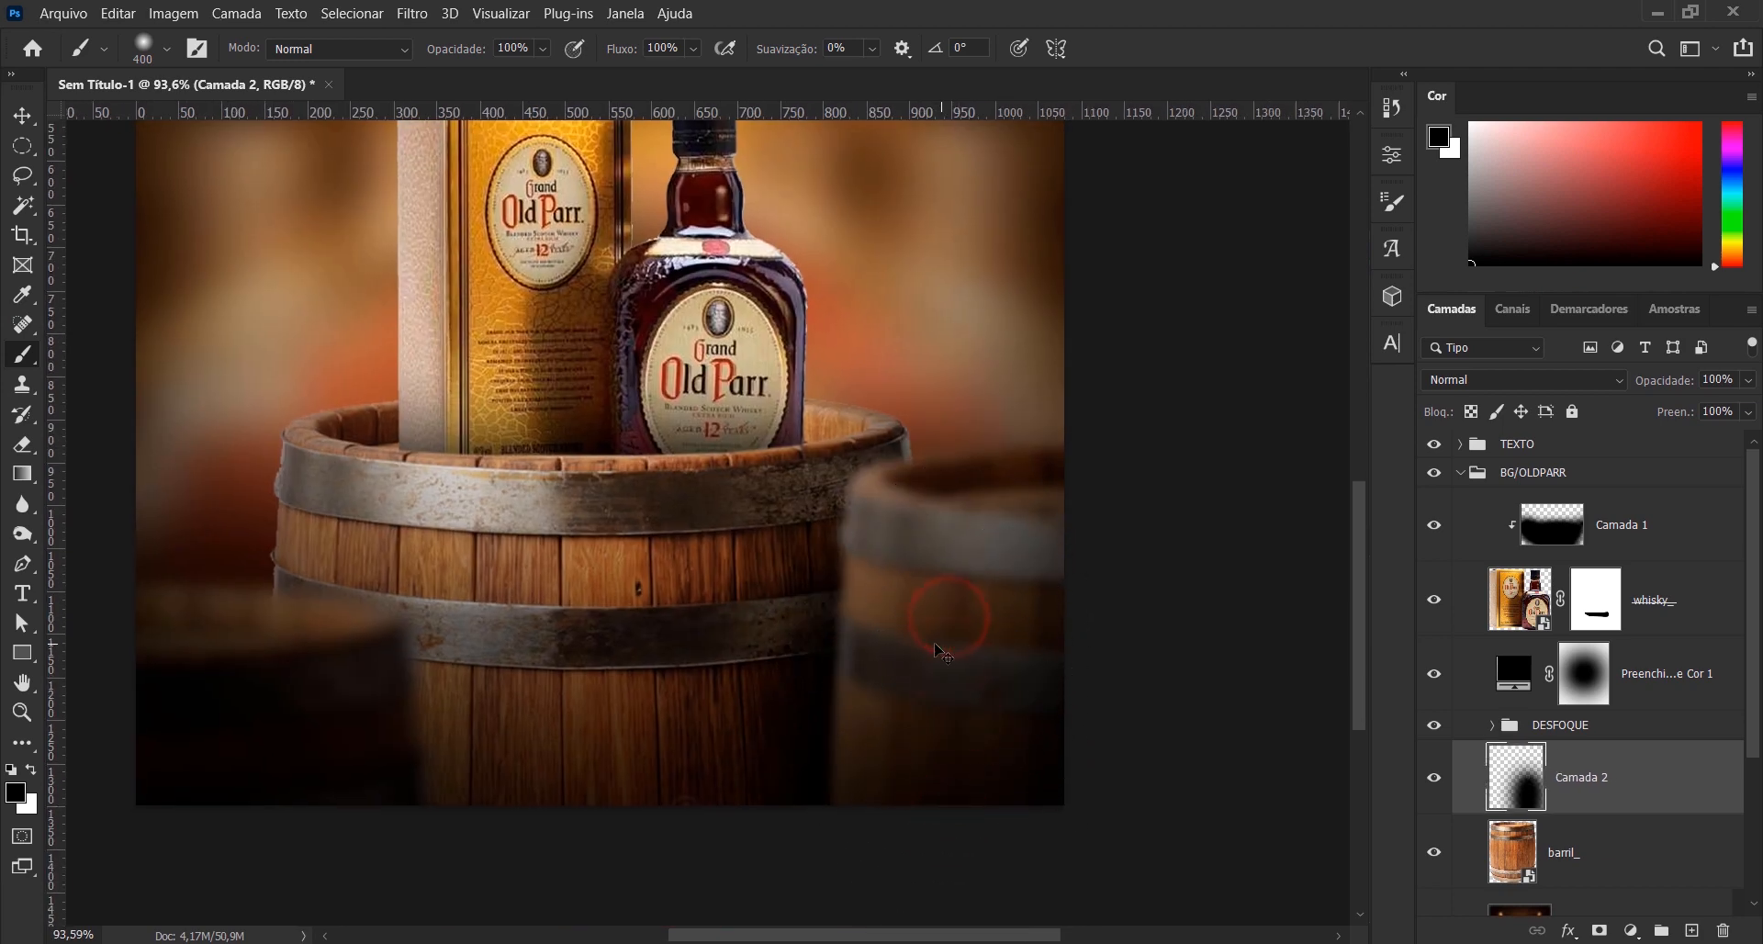
pyautogui.hotkey('ctrl', 'z')
# - Extend the black shadow along the right blurred barrel's inner edge with a 200-pixel soft brush
pyautogui.press('[')
pyautogui.press('[')
pyautogui.press('[')
pyautogui.click(888, 638)
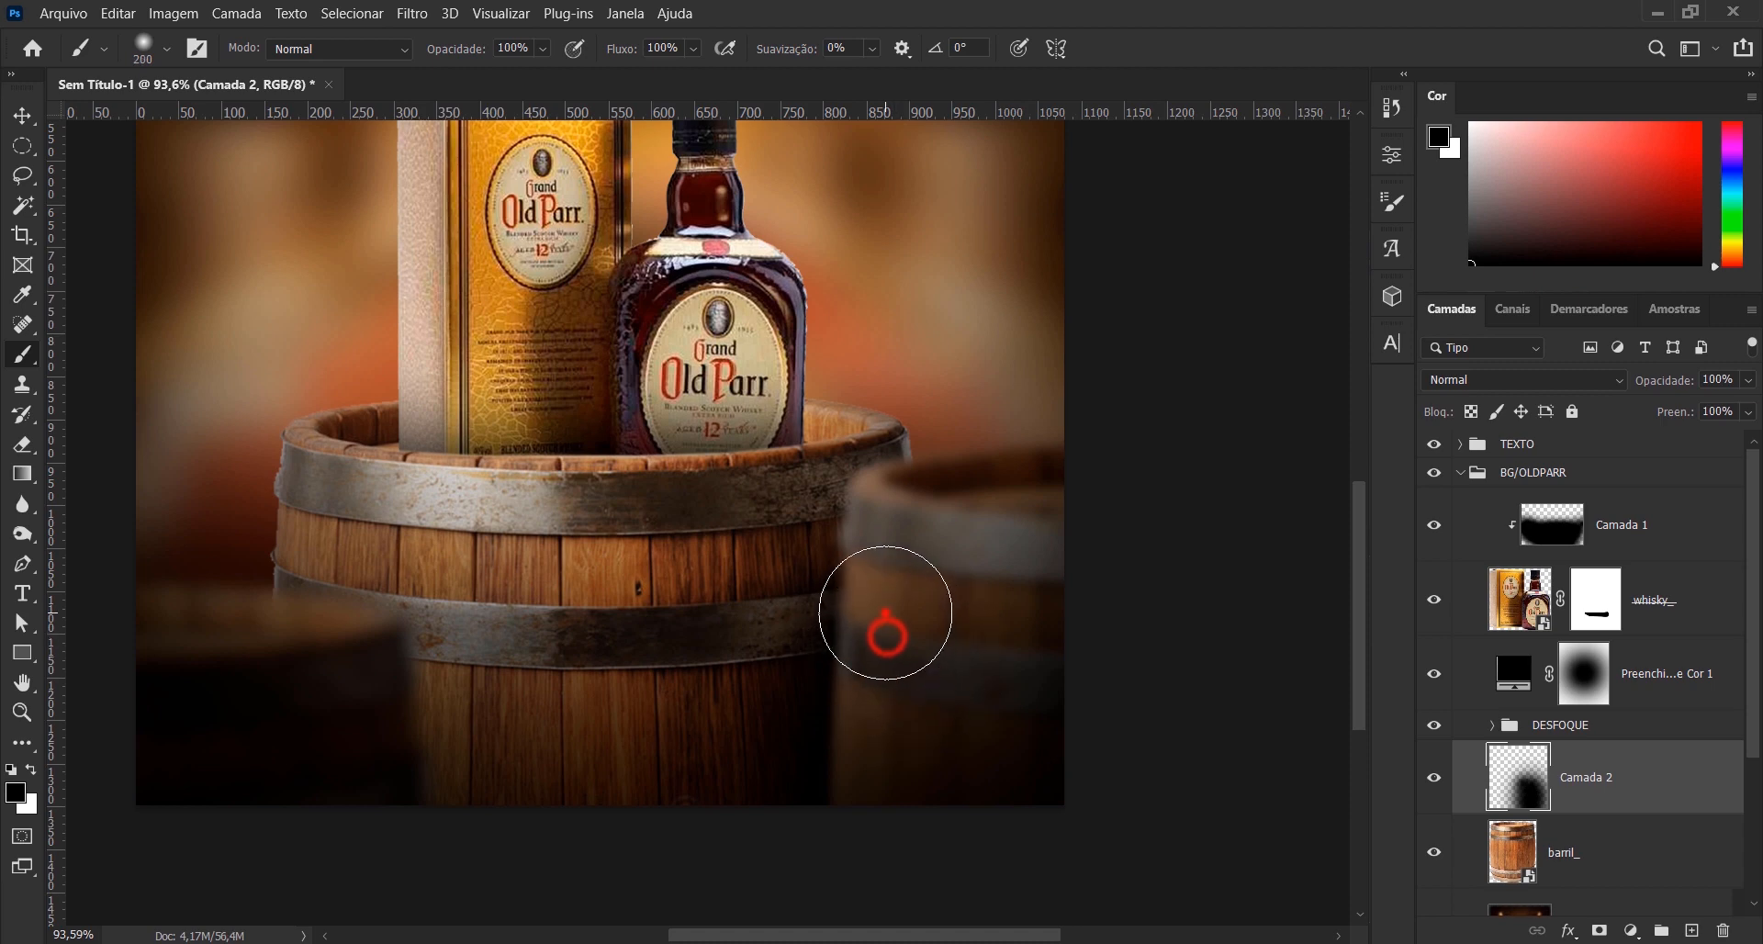
pyautogui.click(884, 609)
pyautogui.click(873, 577)
pyautogui.click(880, 558)
pyautogui.click(921, 534)
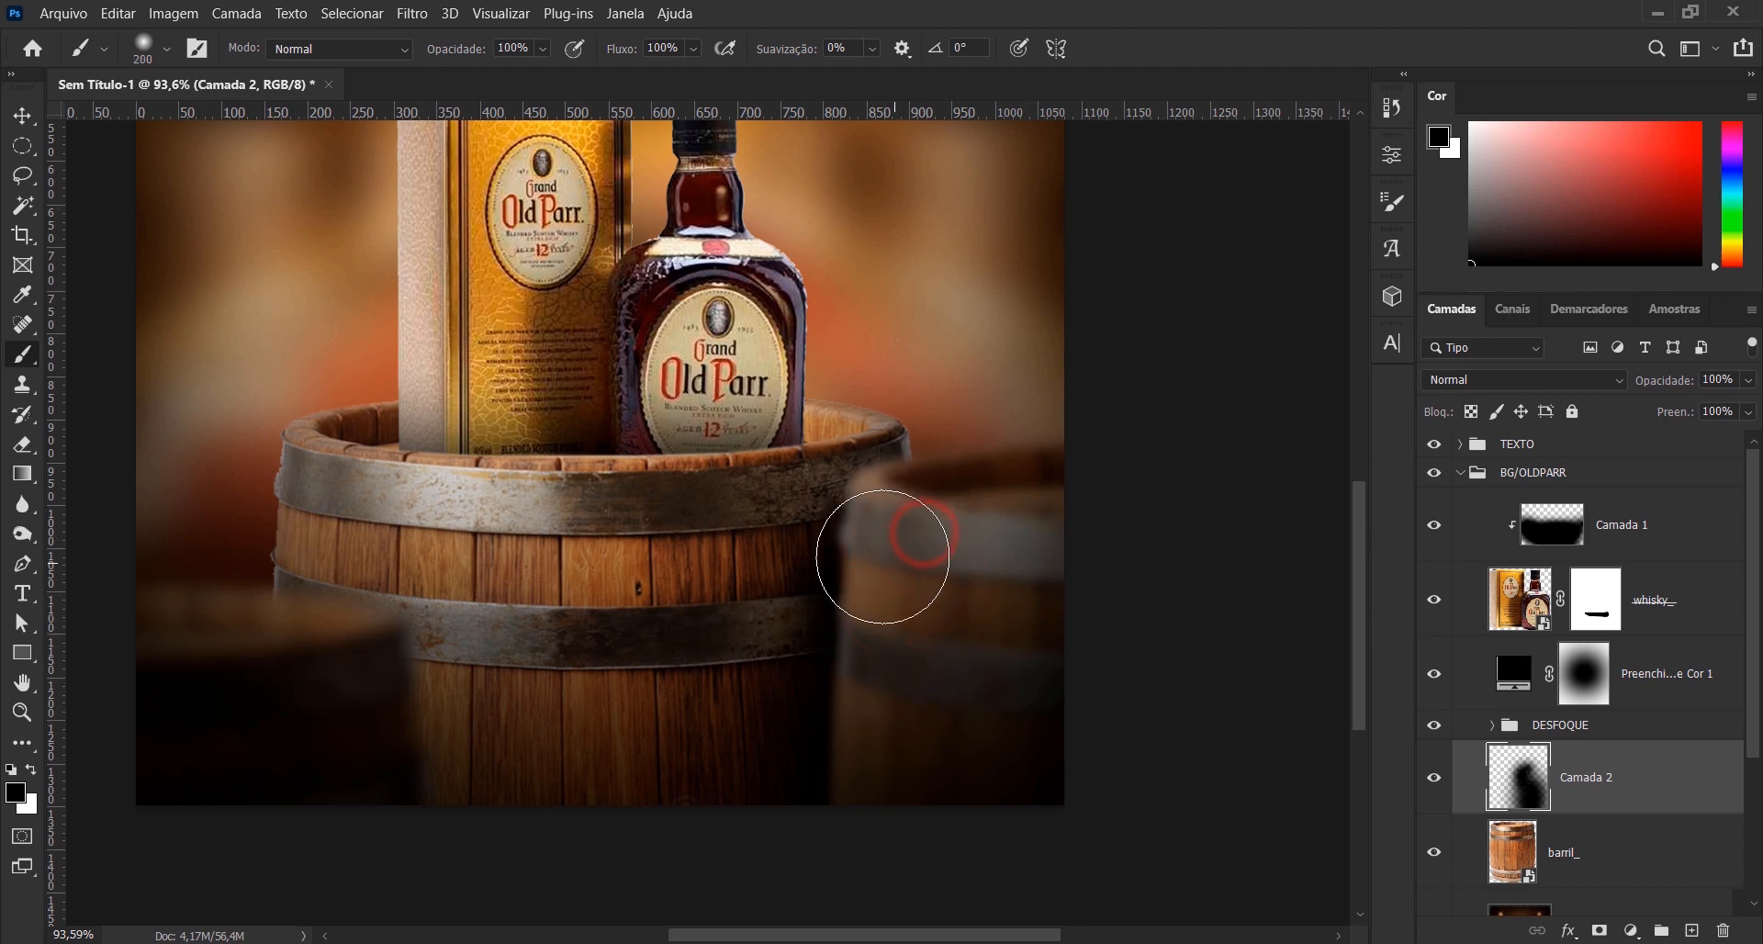
pyautogui.click(878, 527)
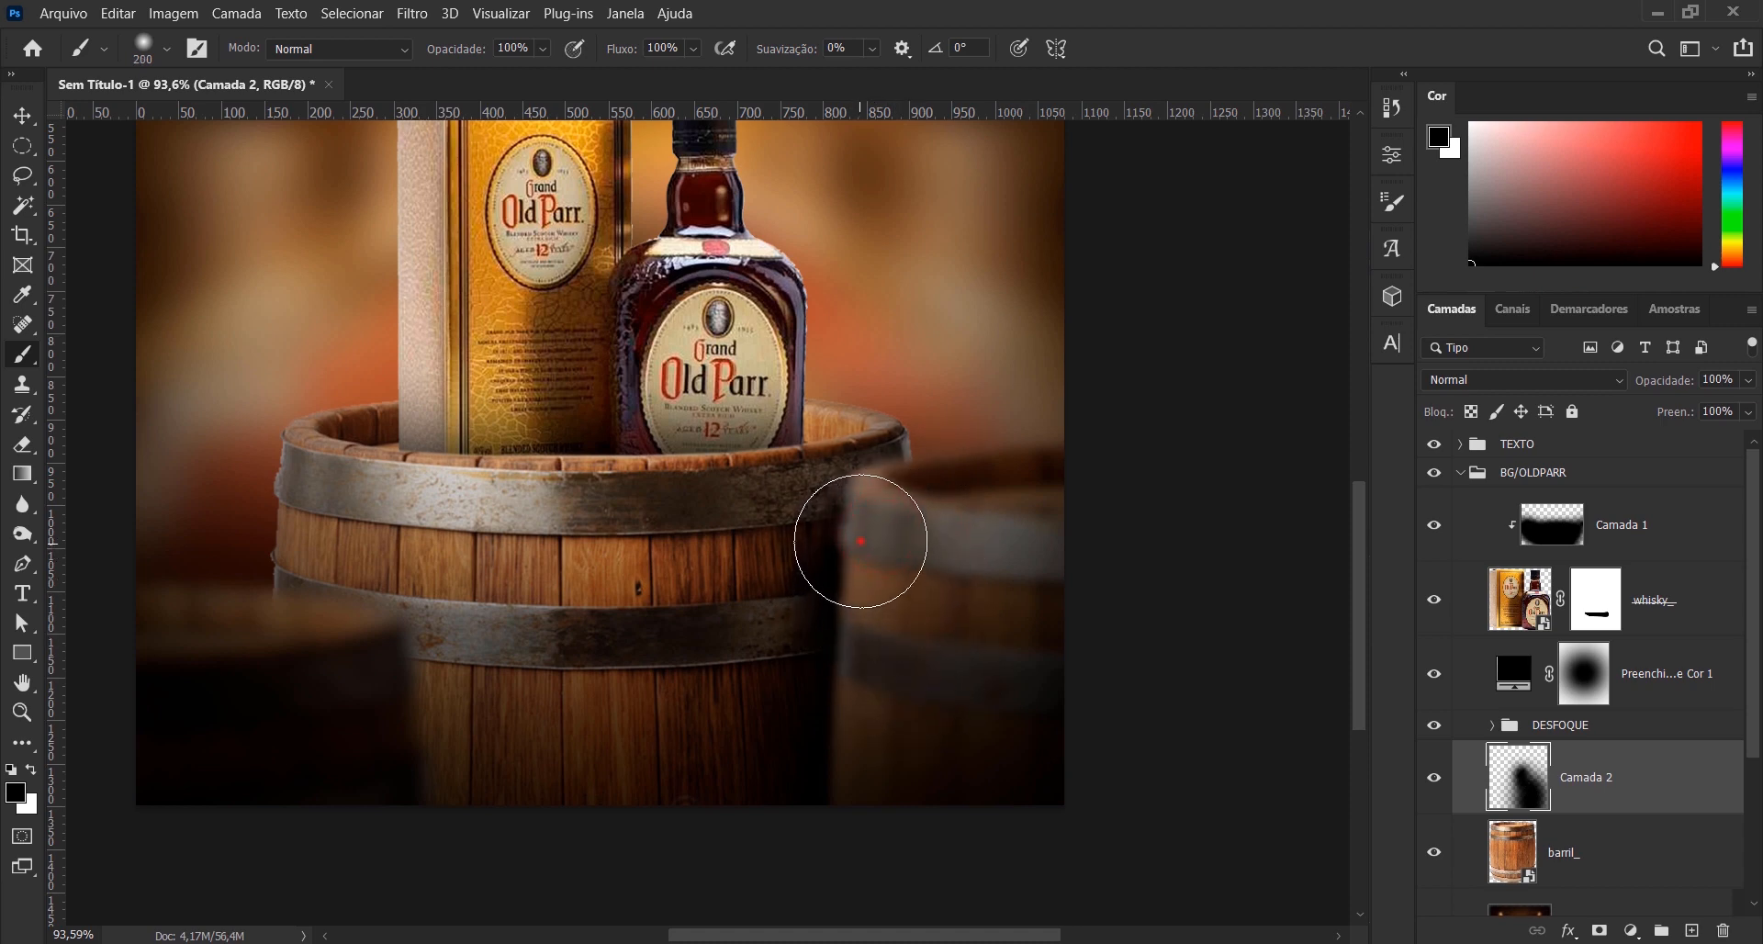
pyautogui.click(860, 542)
pyautogui.click(858, 786)
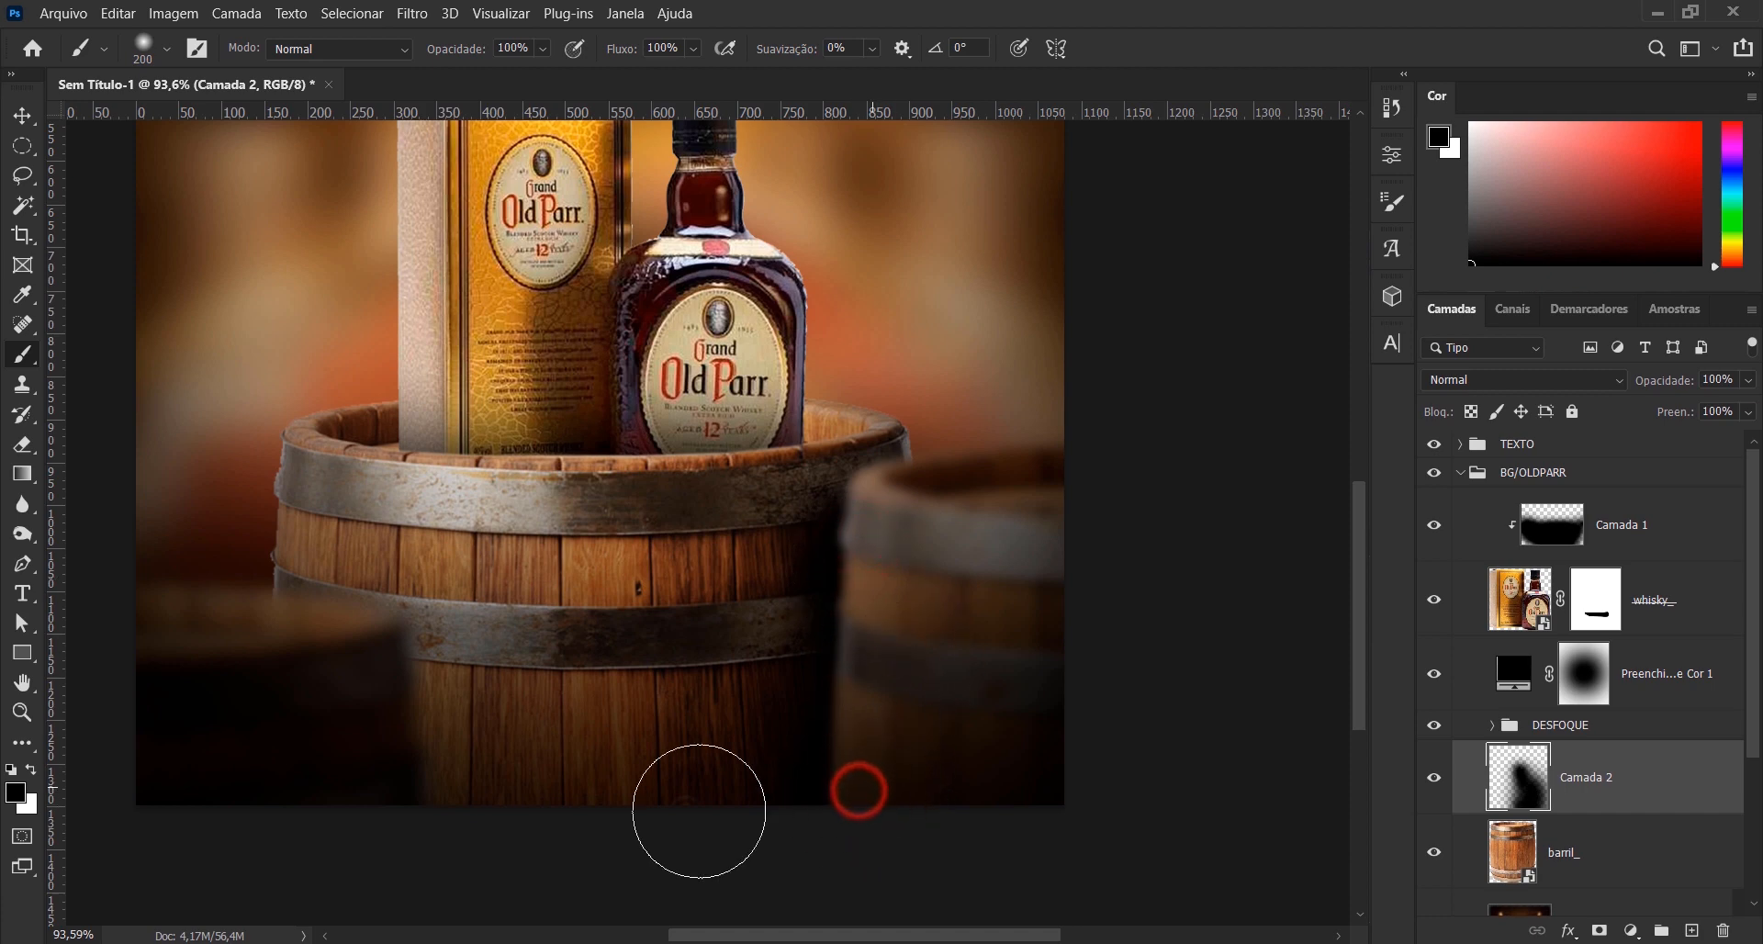
# - Paint a soft black shadow on the main barrel around the left blurred barrel's inner edge with the 200-pixel brush
pyautogui.click(383, 758)
pyautogui.click(374, 712)
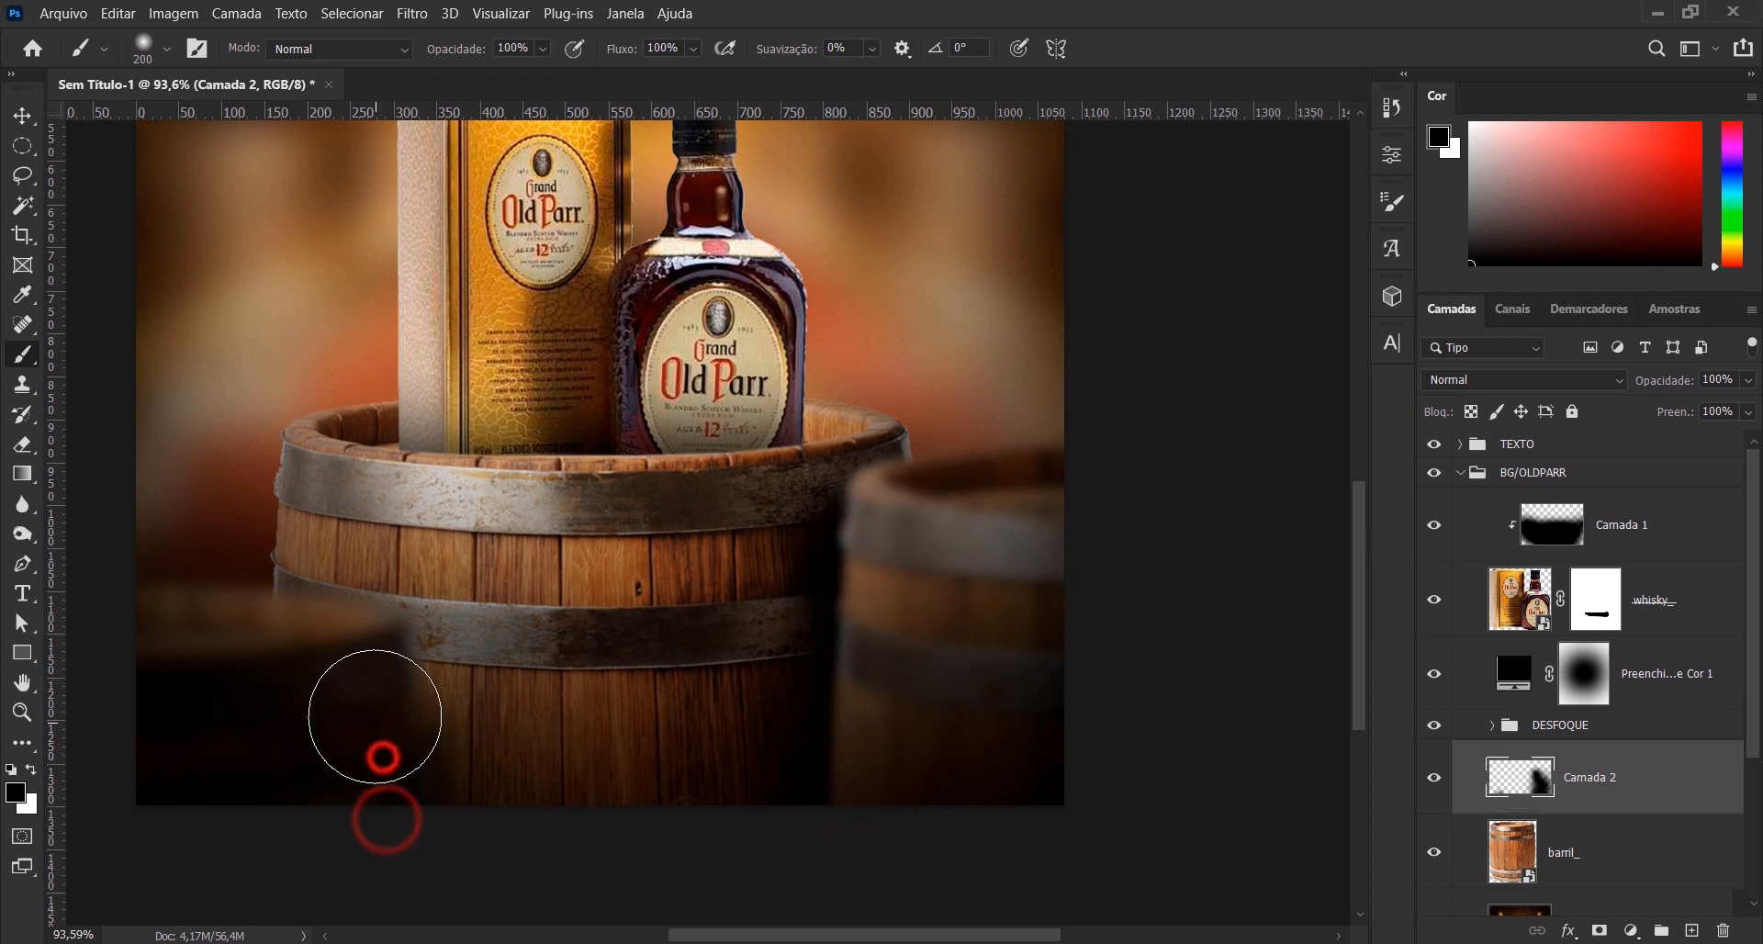
pyautogui.click(373, 681)
pyautogui.click(353, 676)
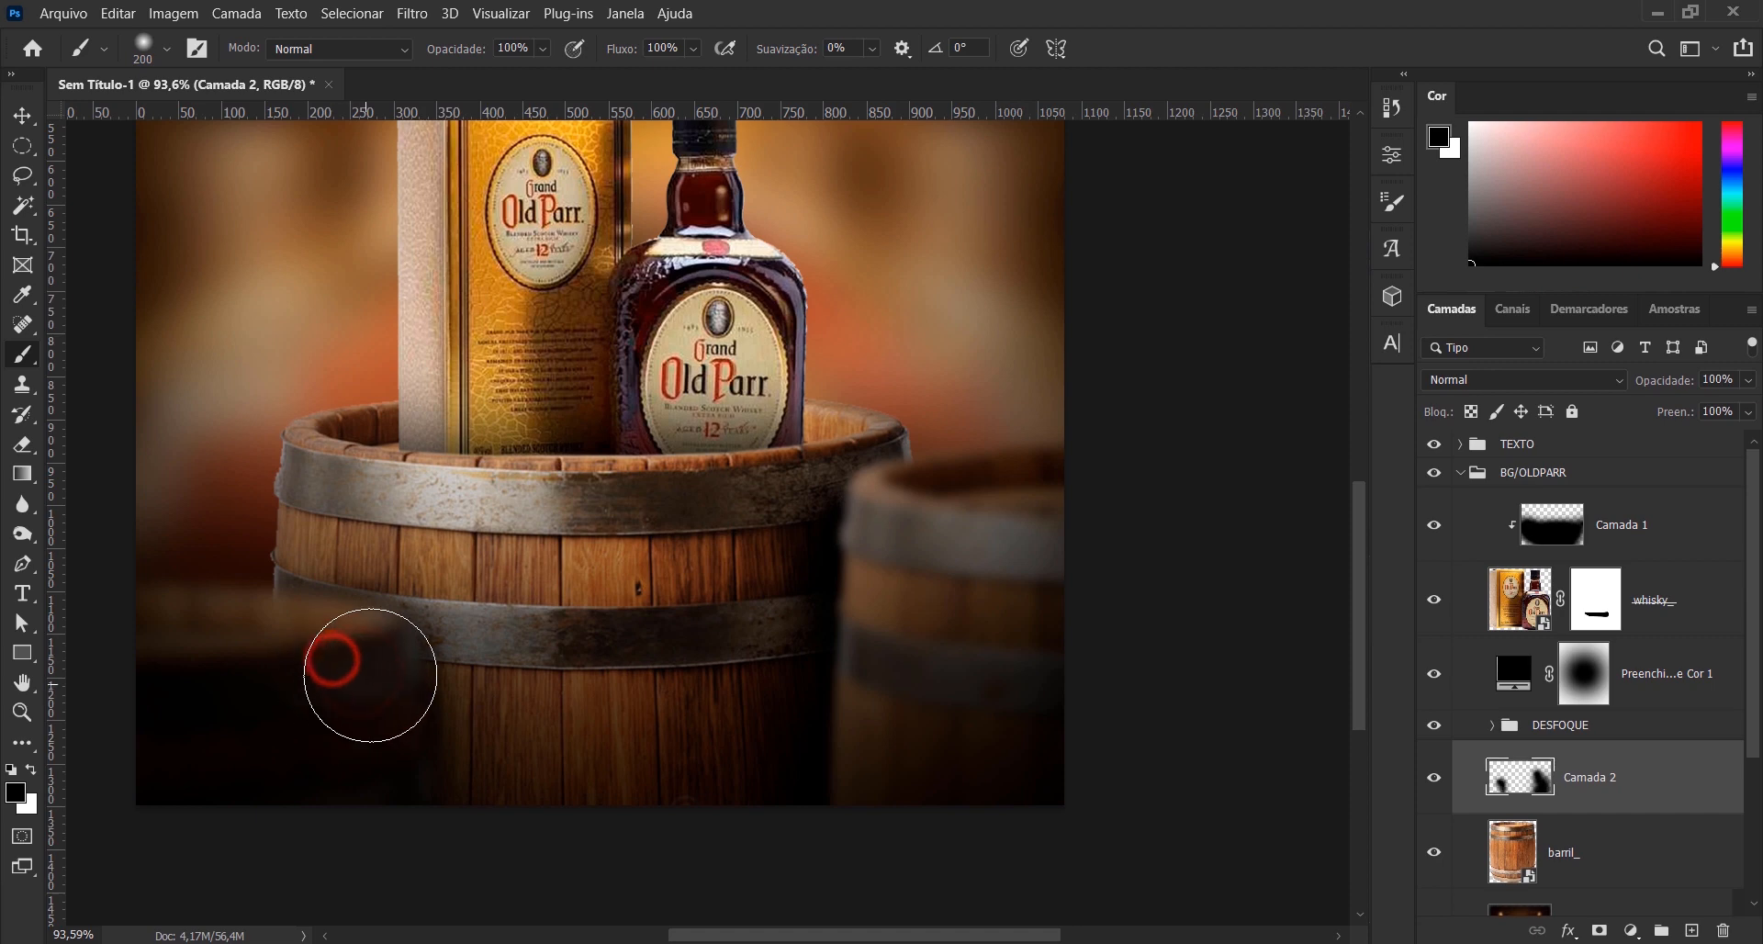
pyautogui.click(378, 668)
pyautogui.click(387, 766)
pyautogui.click(385, 815)
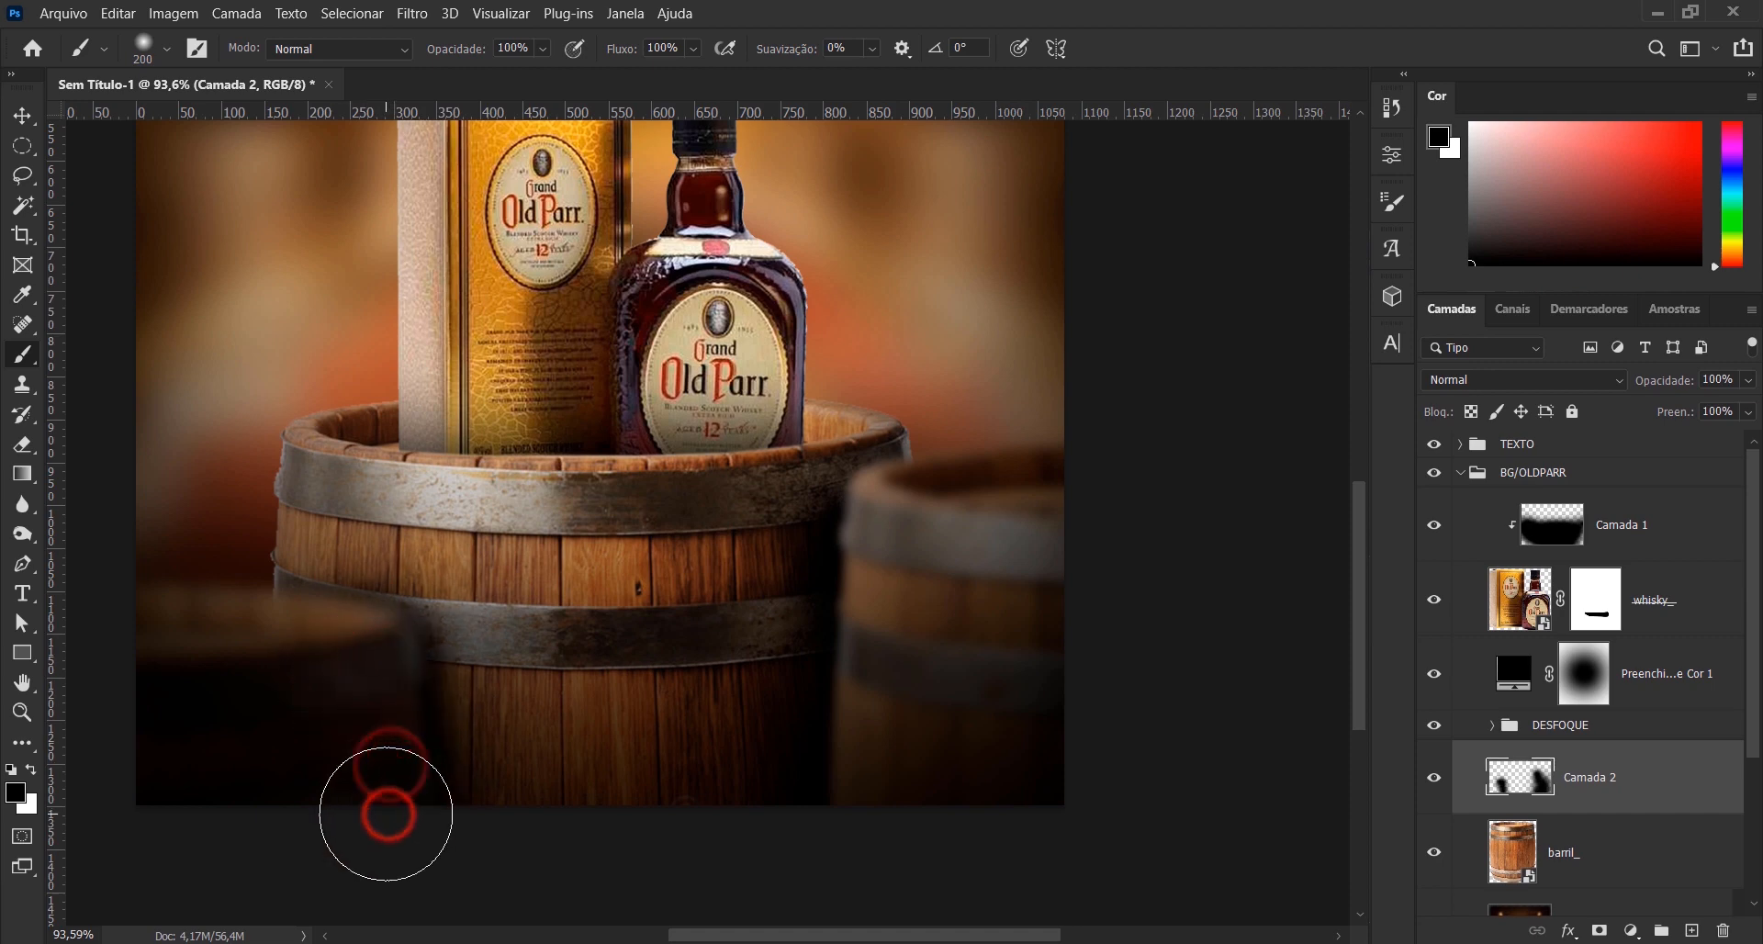
pyautogui.scroll(-3, 386, 814)
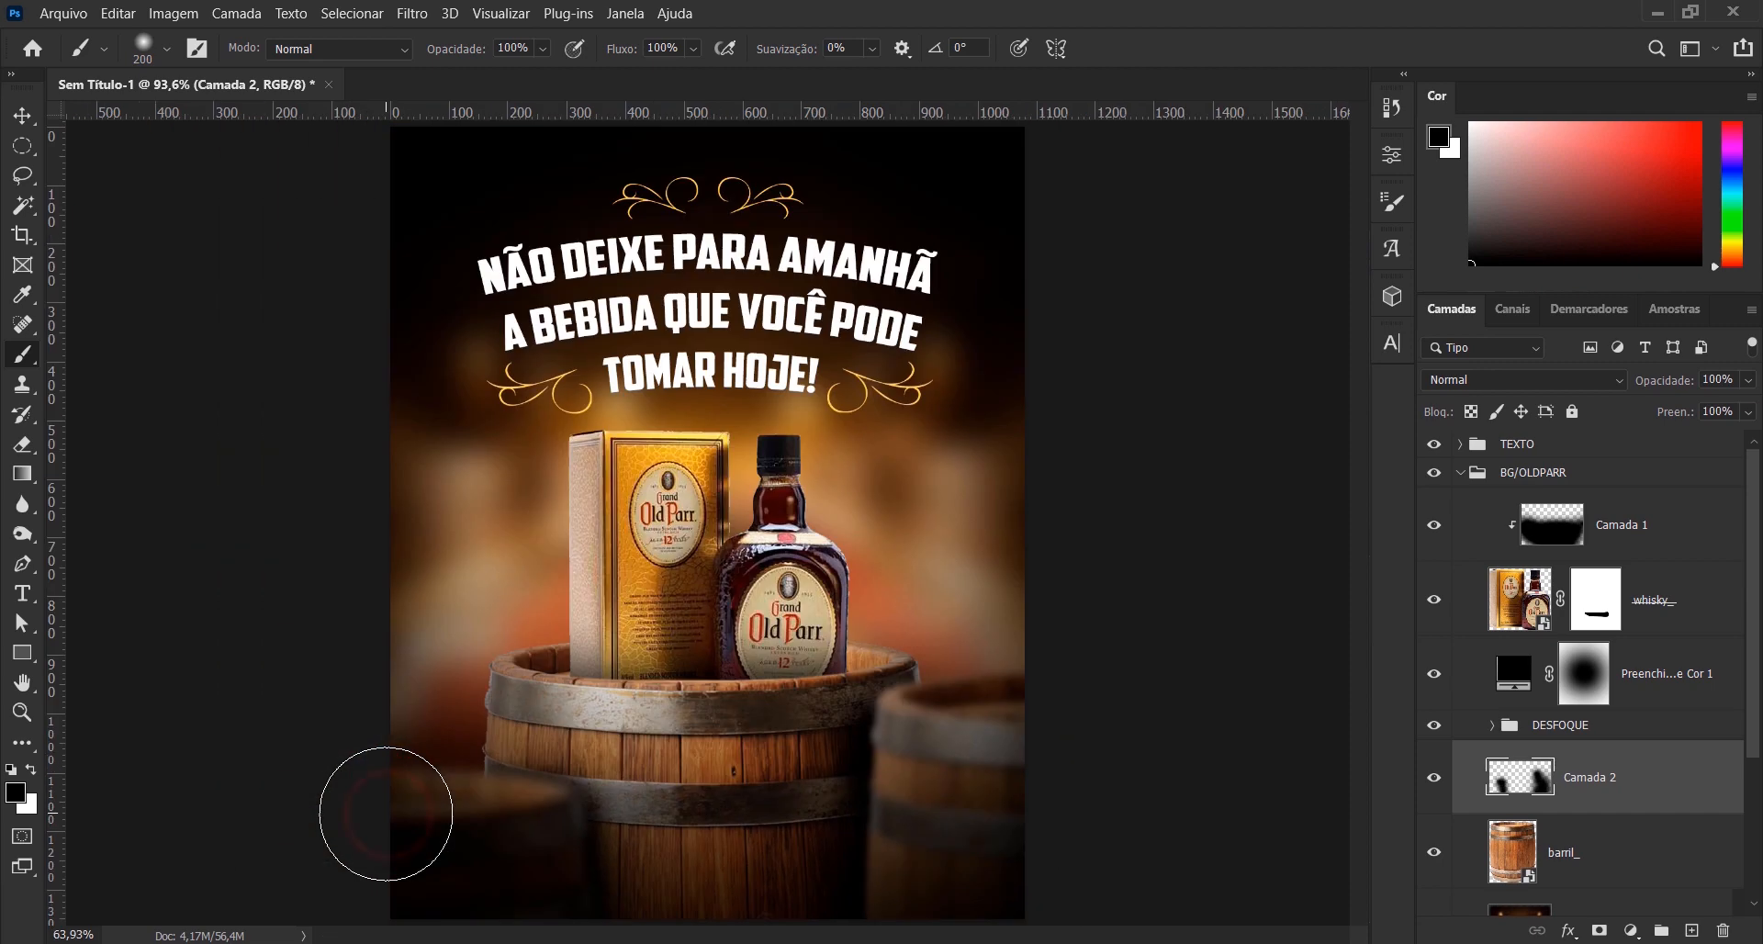
# - Set the Camada 2 shadow layer's opacity to 80% and compare the artwork with that layer hidden and shown
pyautogui.click(1667, 386)
pyautogui.write('80')
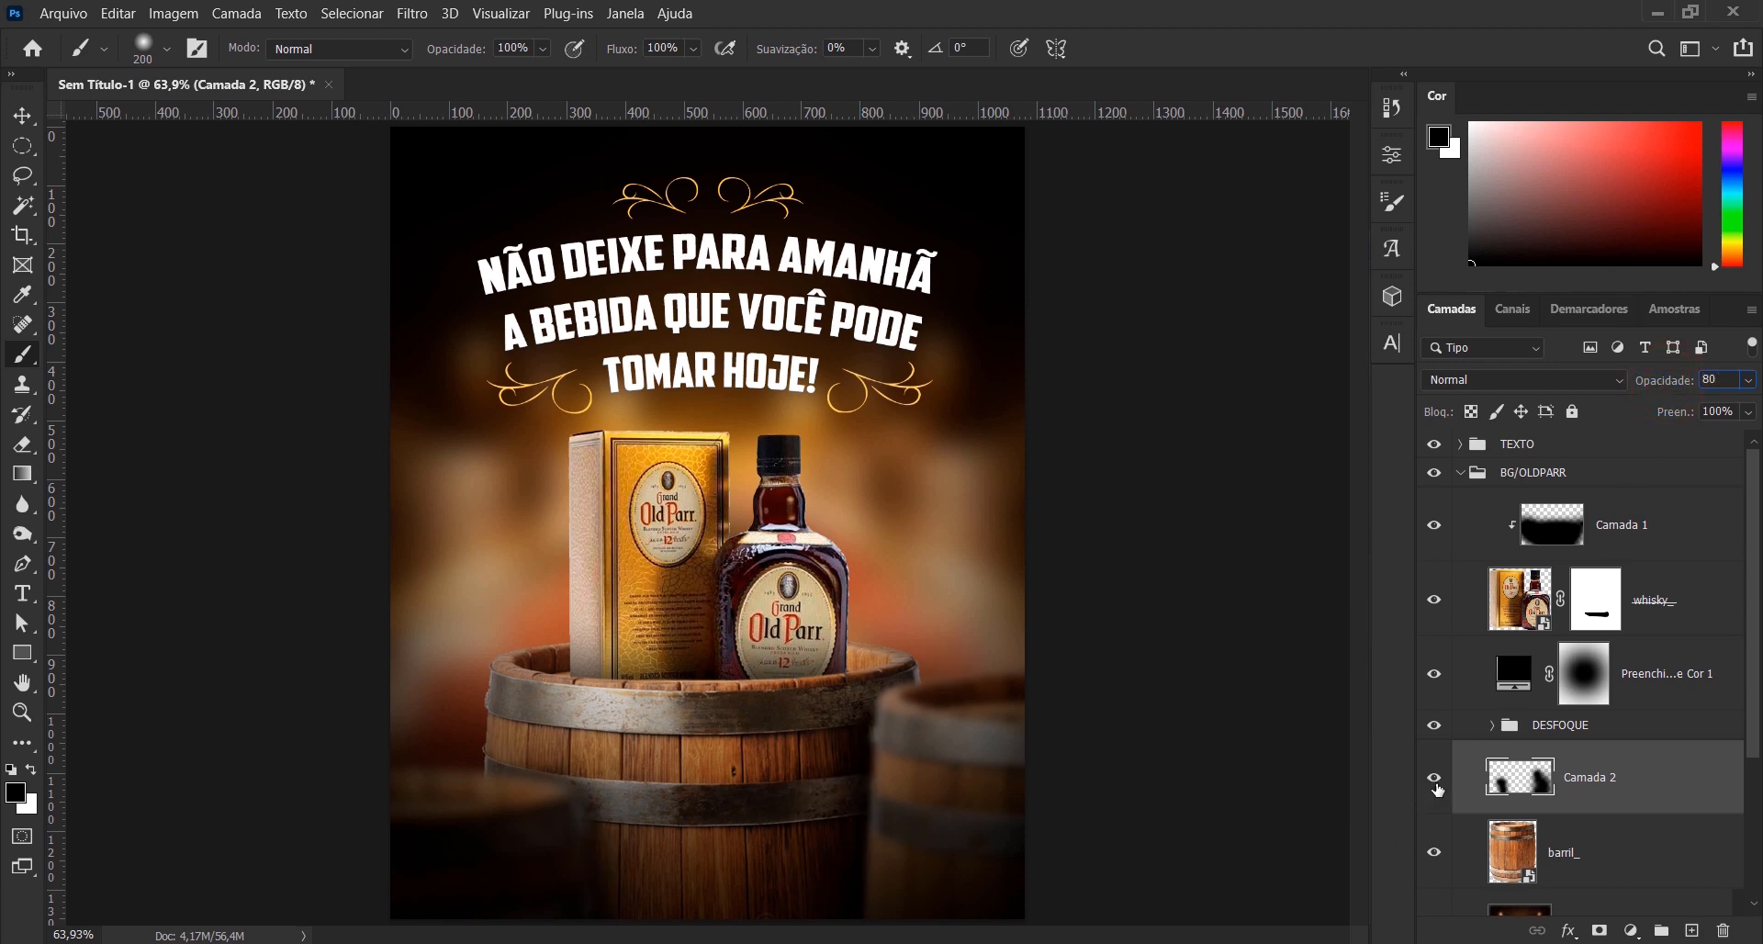
pyautogui.click(1433, 779)
pyautogui.click(1433, 778)
pyautogui.click(1435, 784)
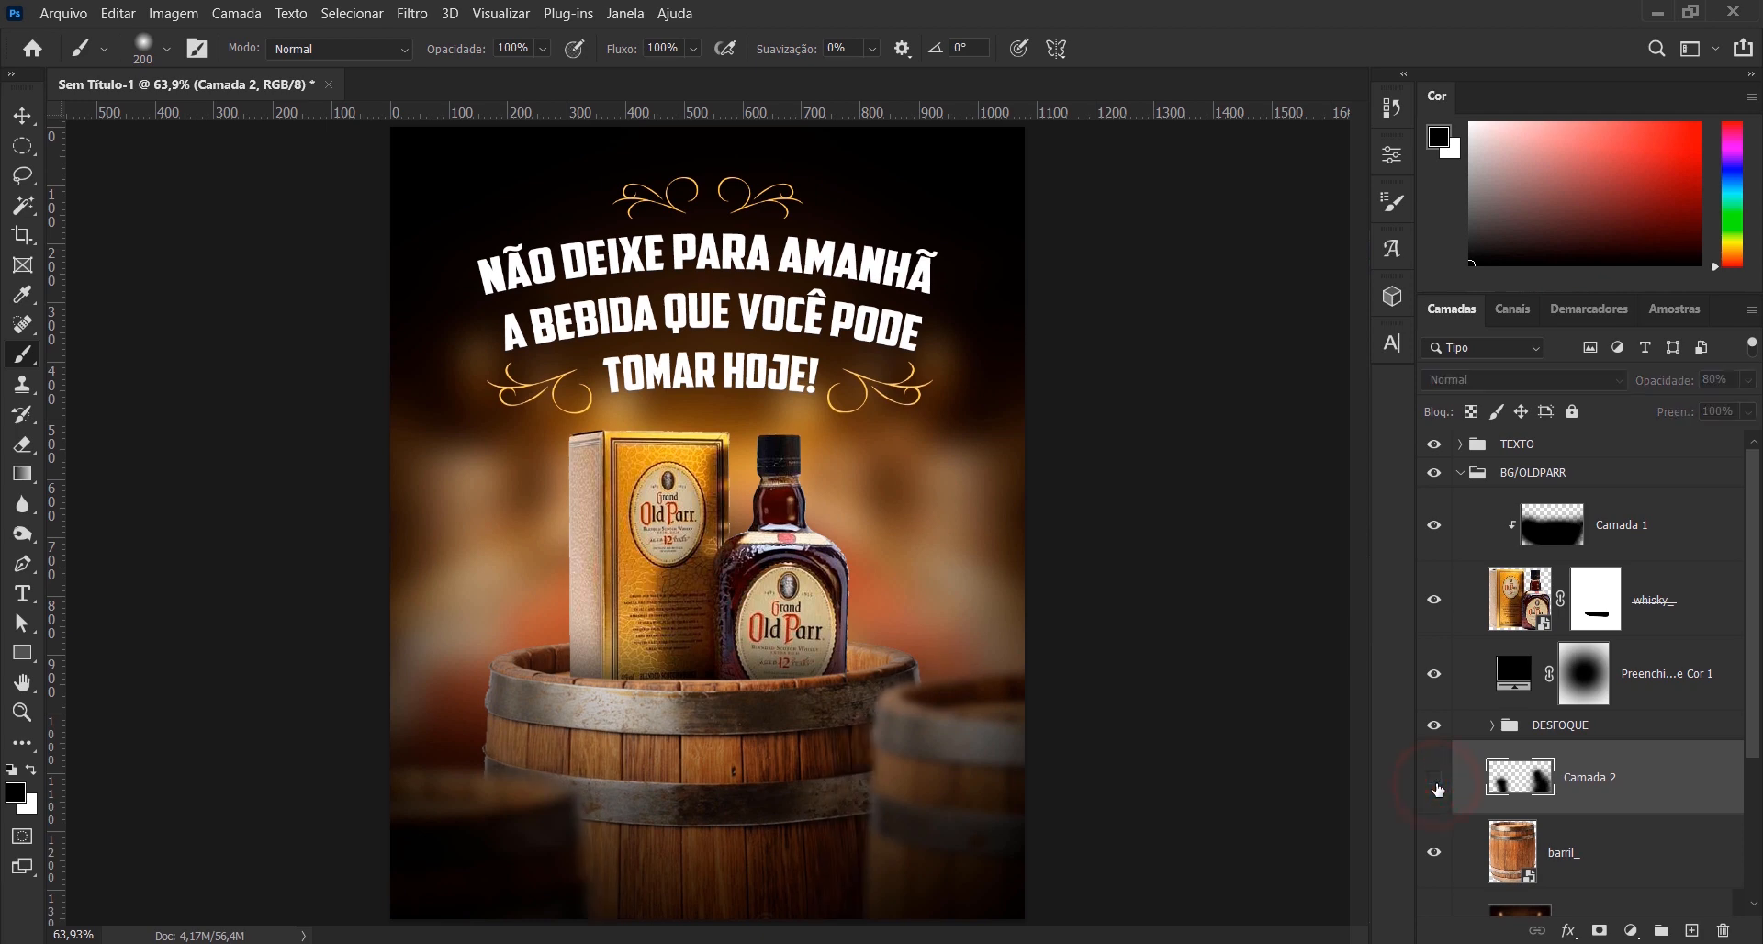
pyautogui.click(1435, 784)
pyautogui.click(1435, 784)
pyautogui.click(1435, 784)
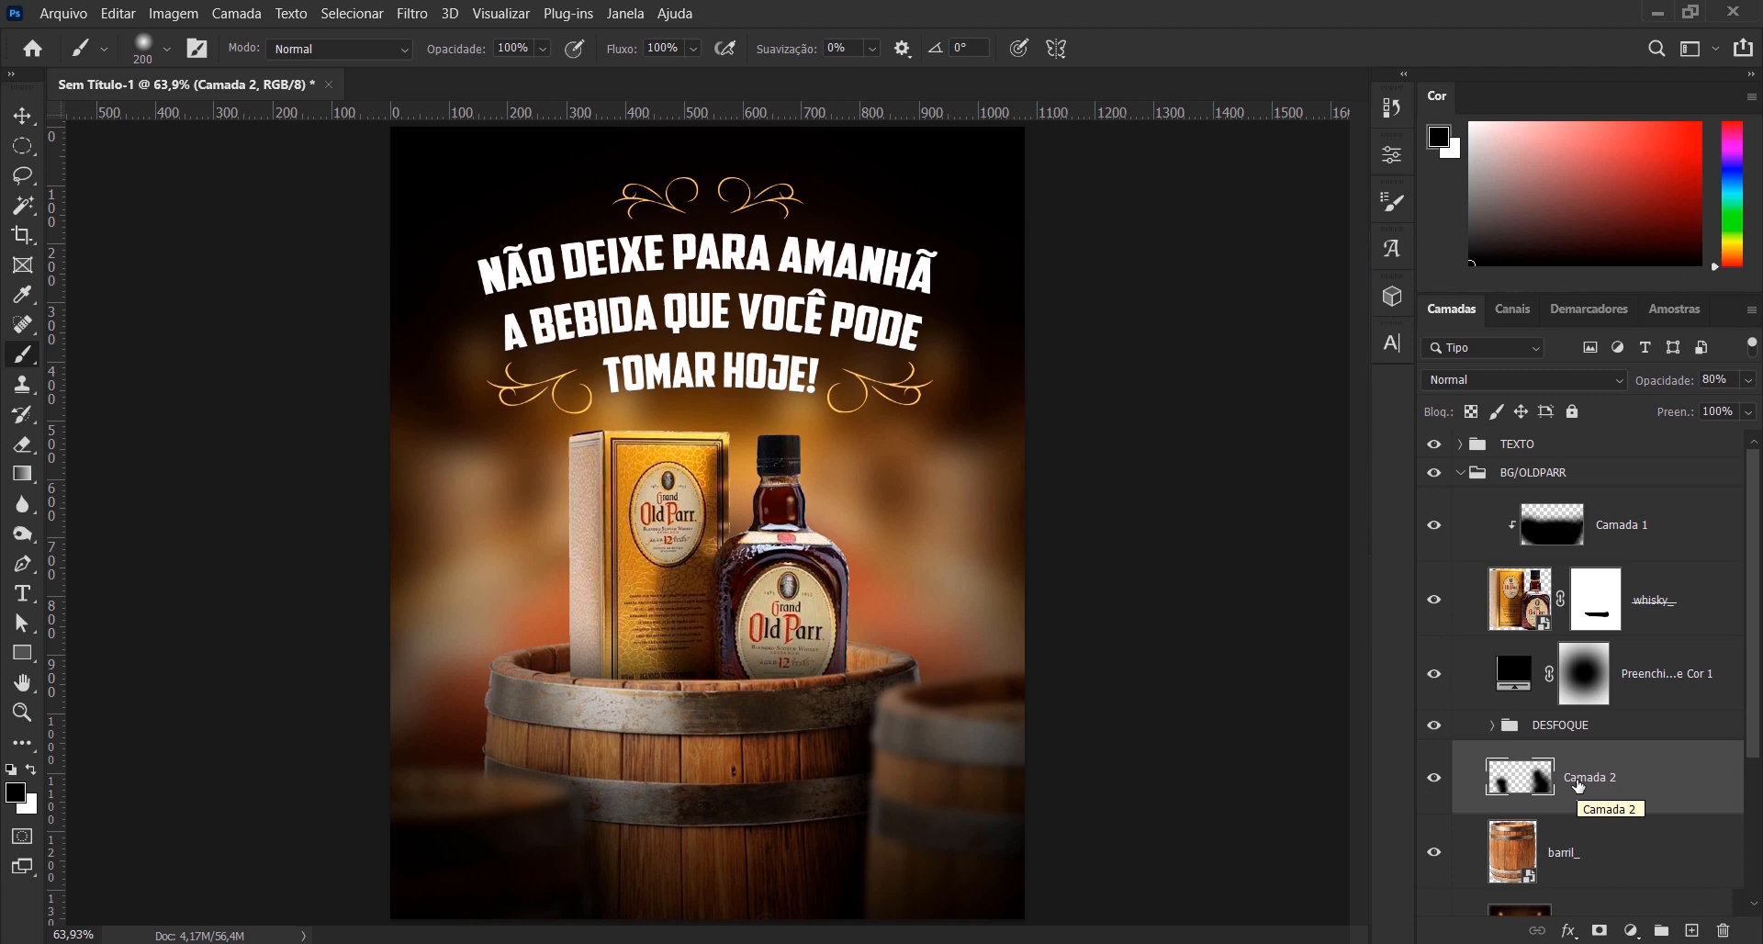
# - Soften the painted shadows on Camada 2 with a Gaussian Blur of 8 pixels radius
pyautogui.click(412, 13)
pyautogui.moveTo(501, 291)
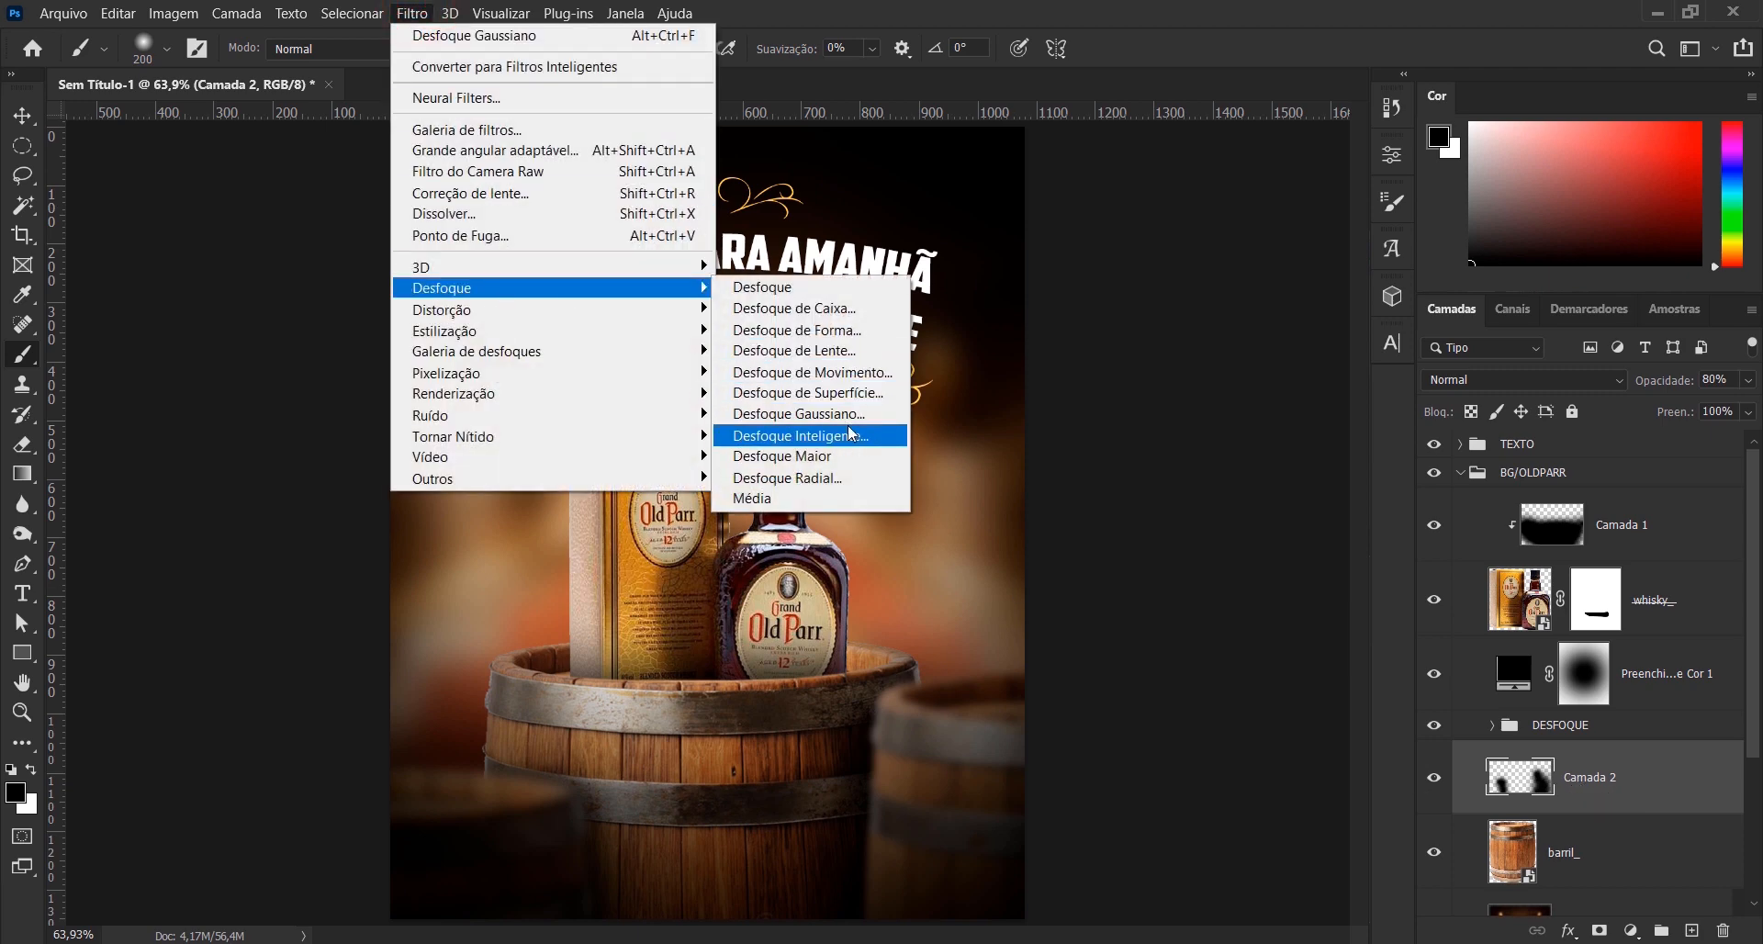
pyautogui.click(846, 416)
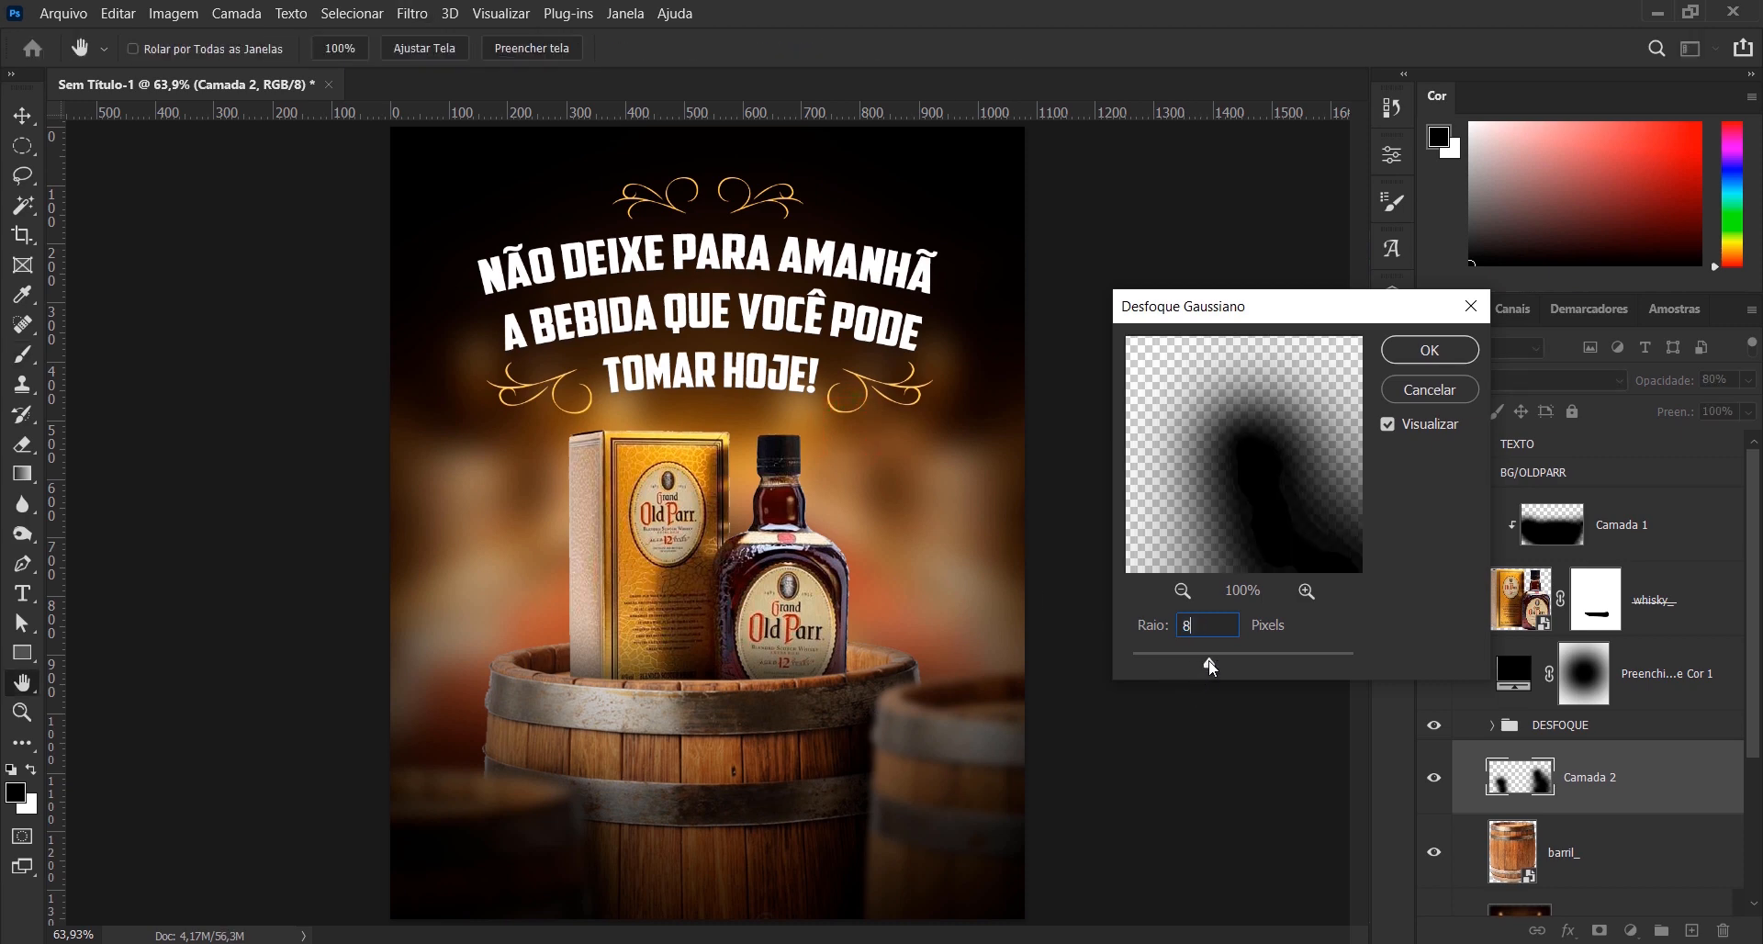
pyautogui.click(1386, 595)
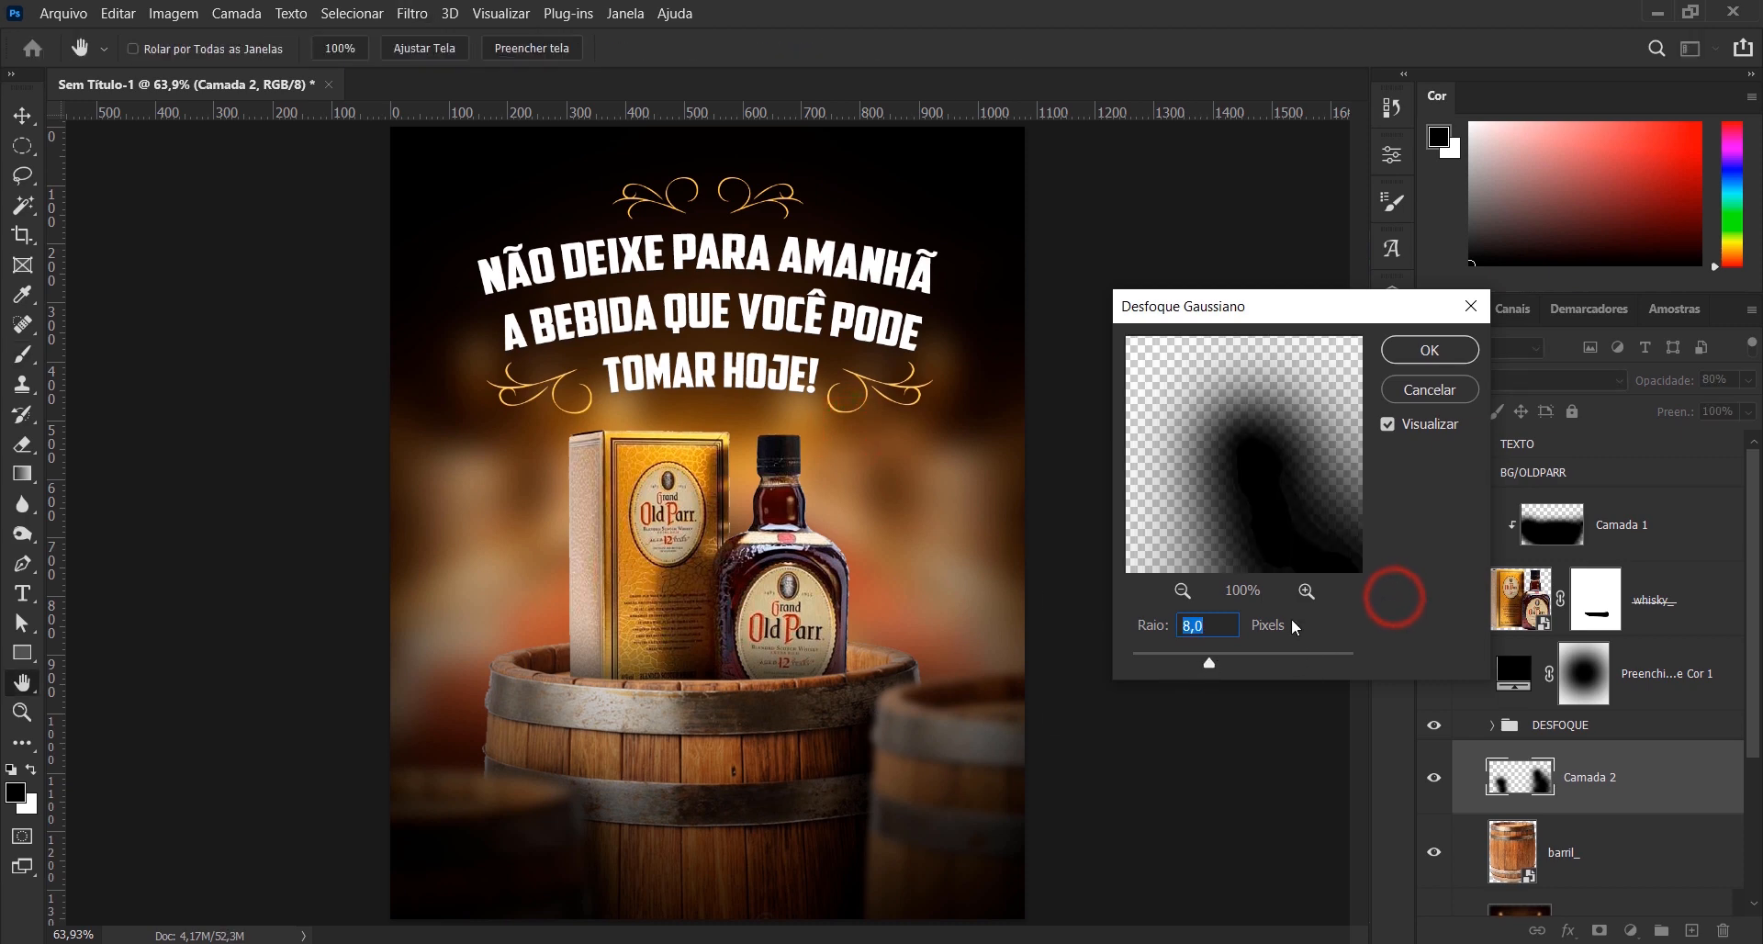
pyautogui.click(1418, 353)
pyautogui.press('b')
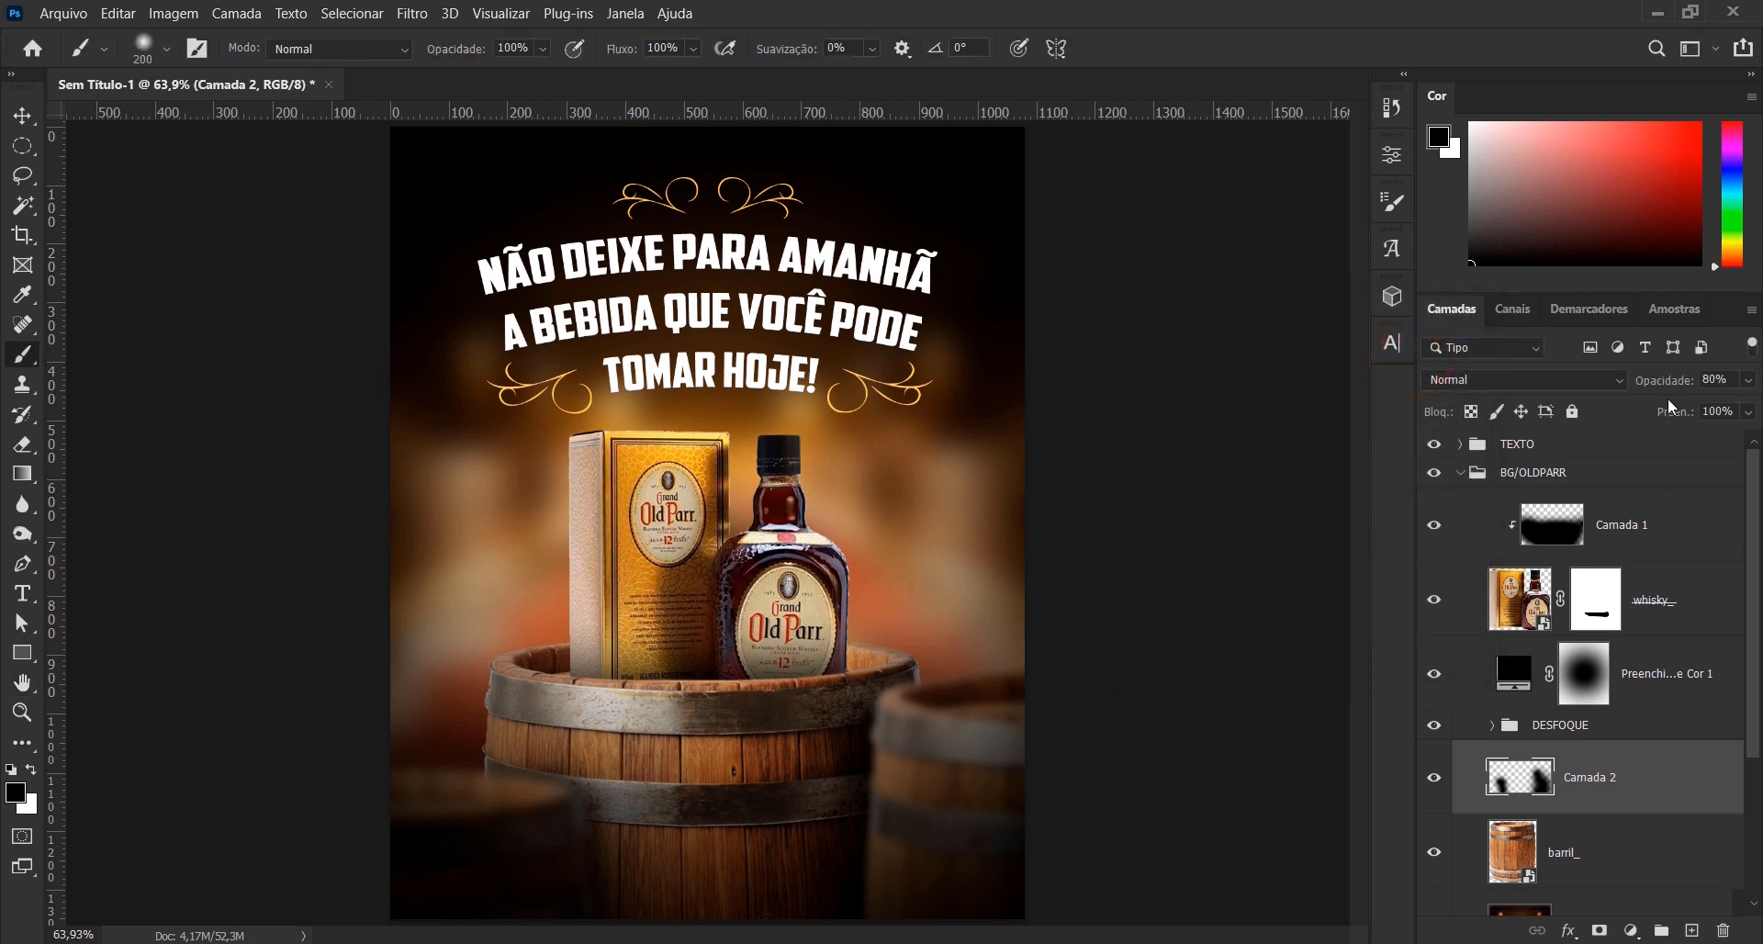
# - Readjust the opacity of the blurred shadow layer Camada 2
pyautogui.moveTo(1666, 388); pyautogui.dragTo(1669, 386)
pyautogui.write('5')
pyautogui.press('Return')
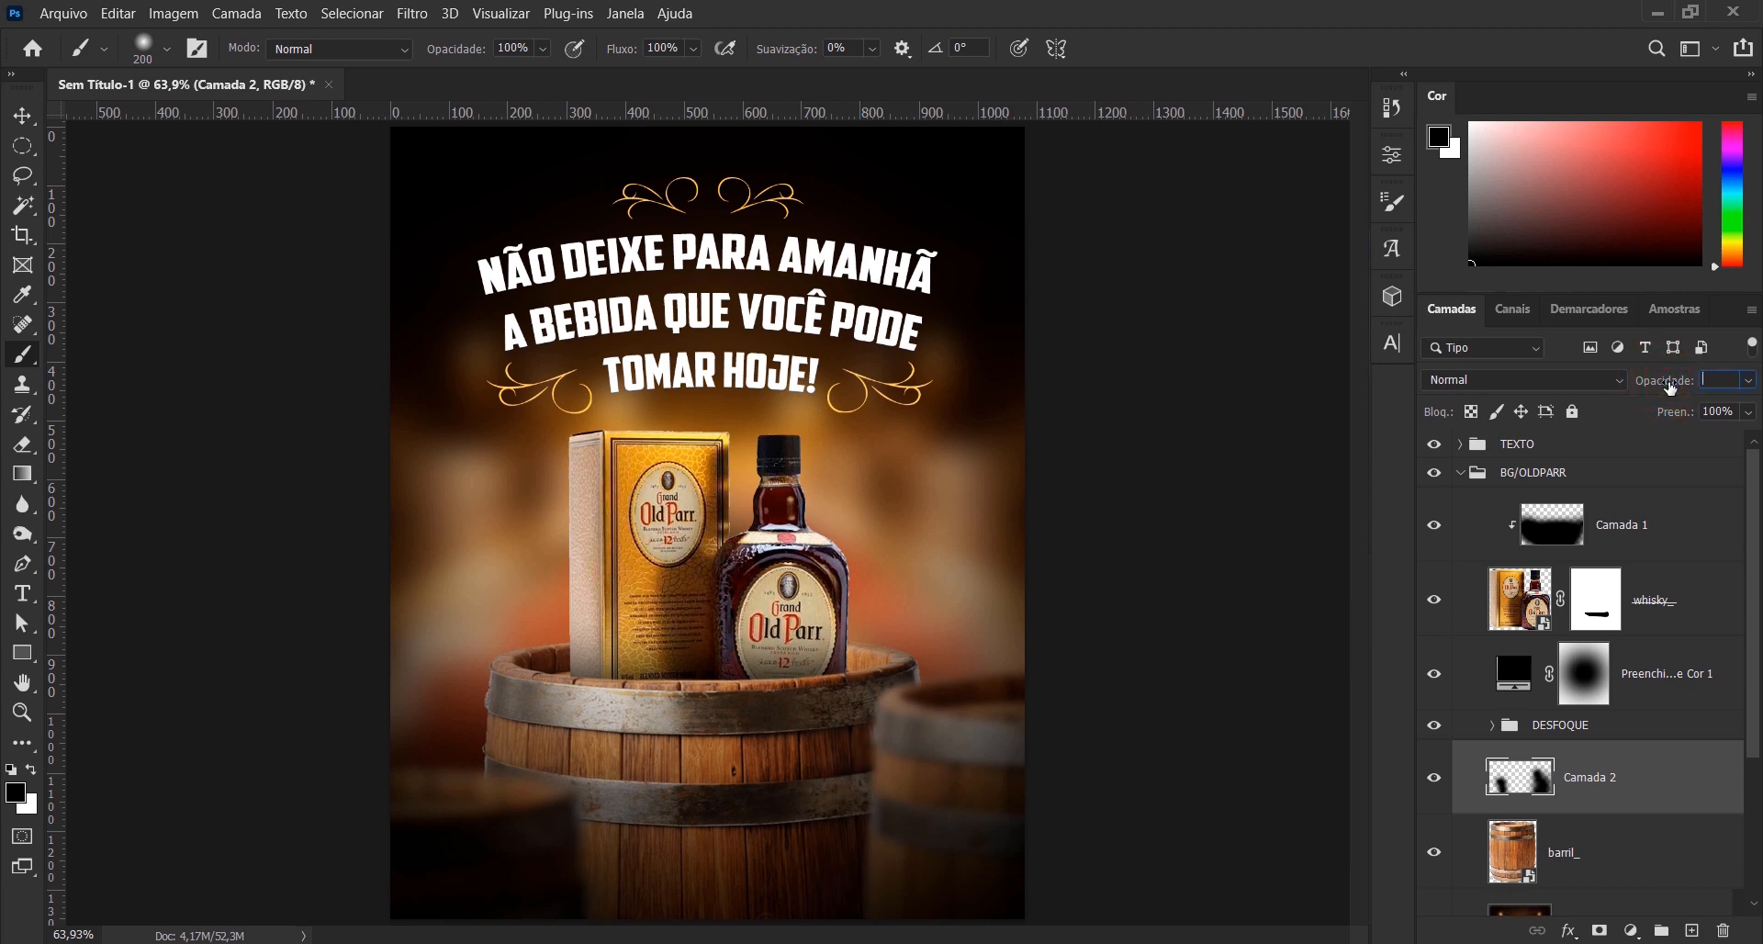
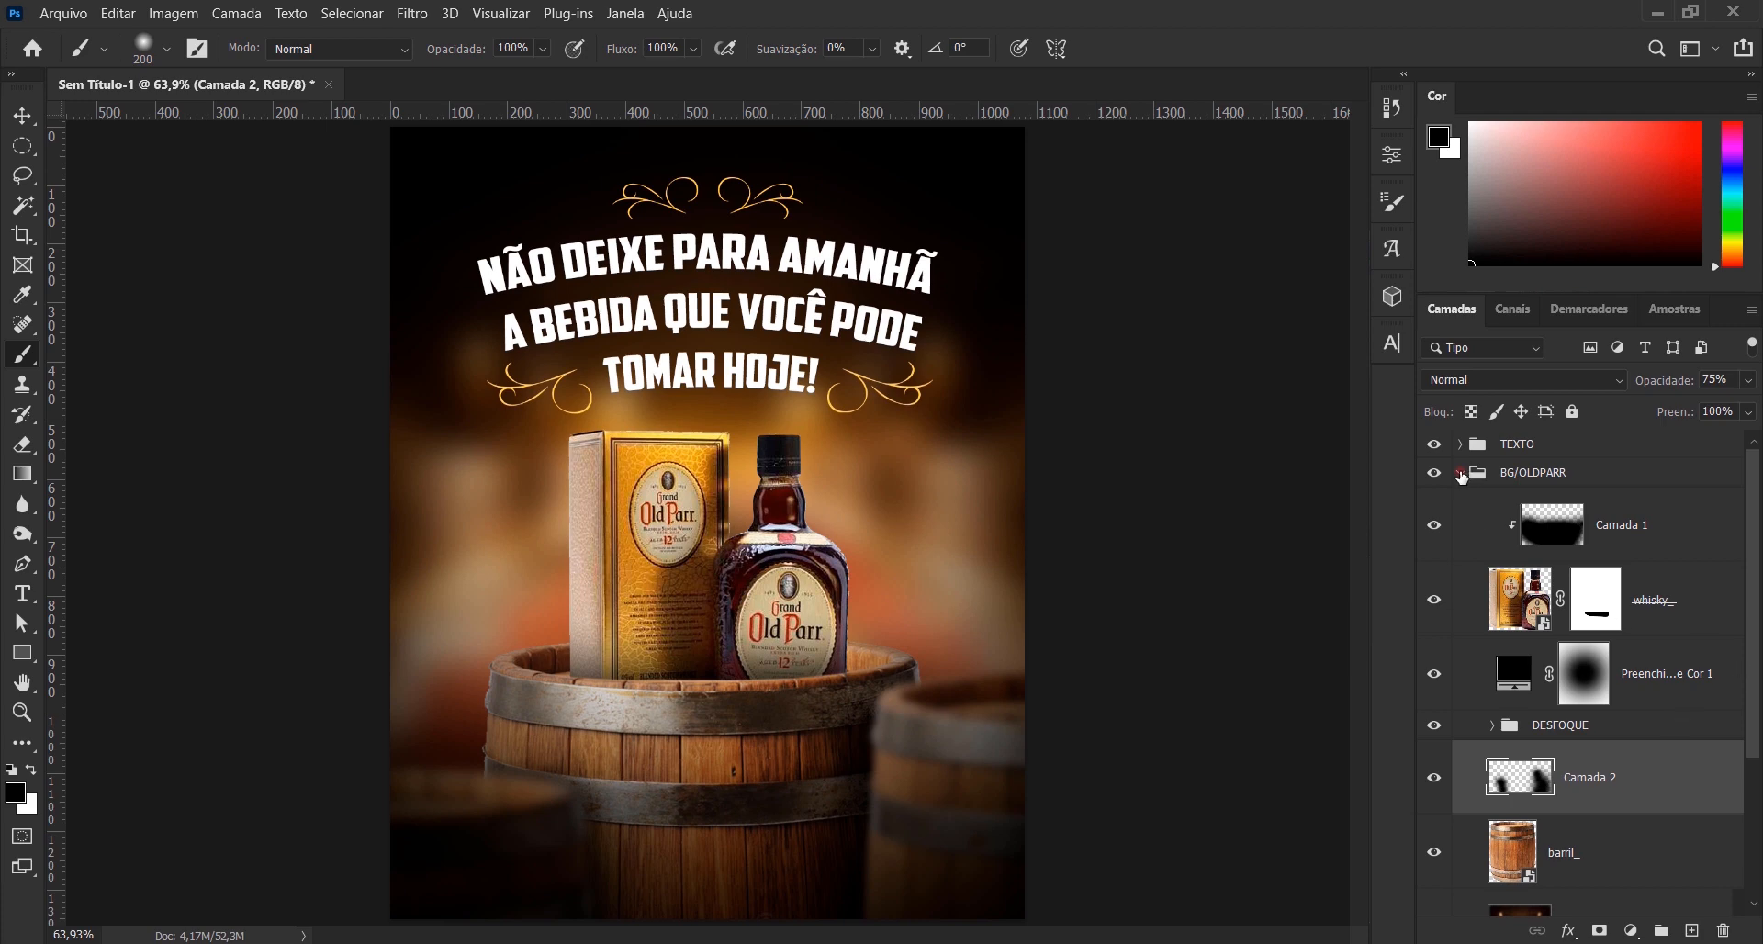
# - Compare the artwork with the Preenchimento de Cor 1 layer hidden and shown, and add an empty layer above it
pyautogui.click(1460, 473)
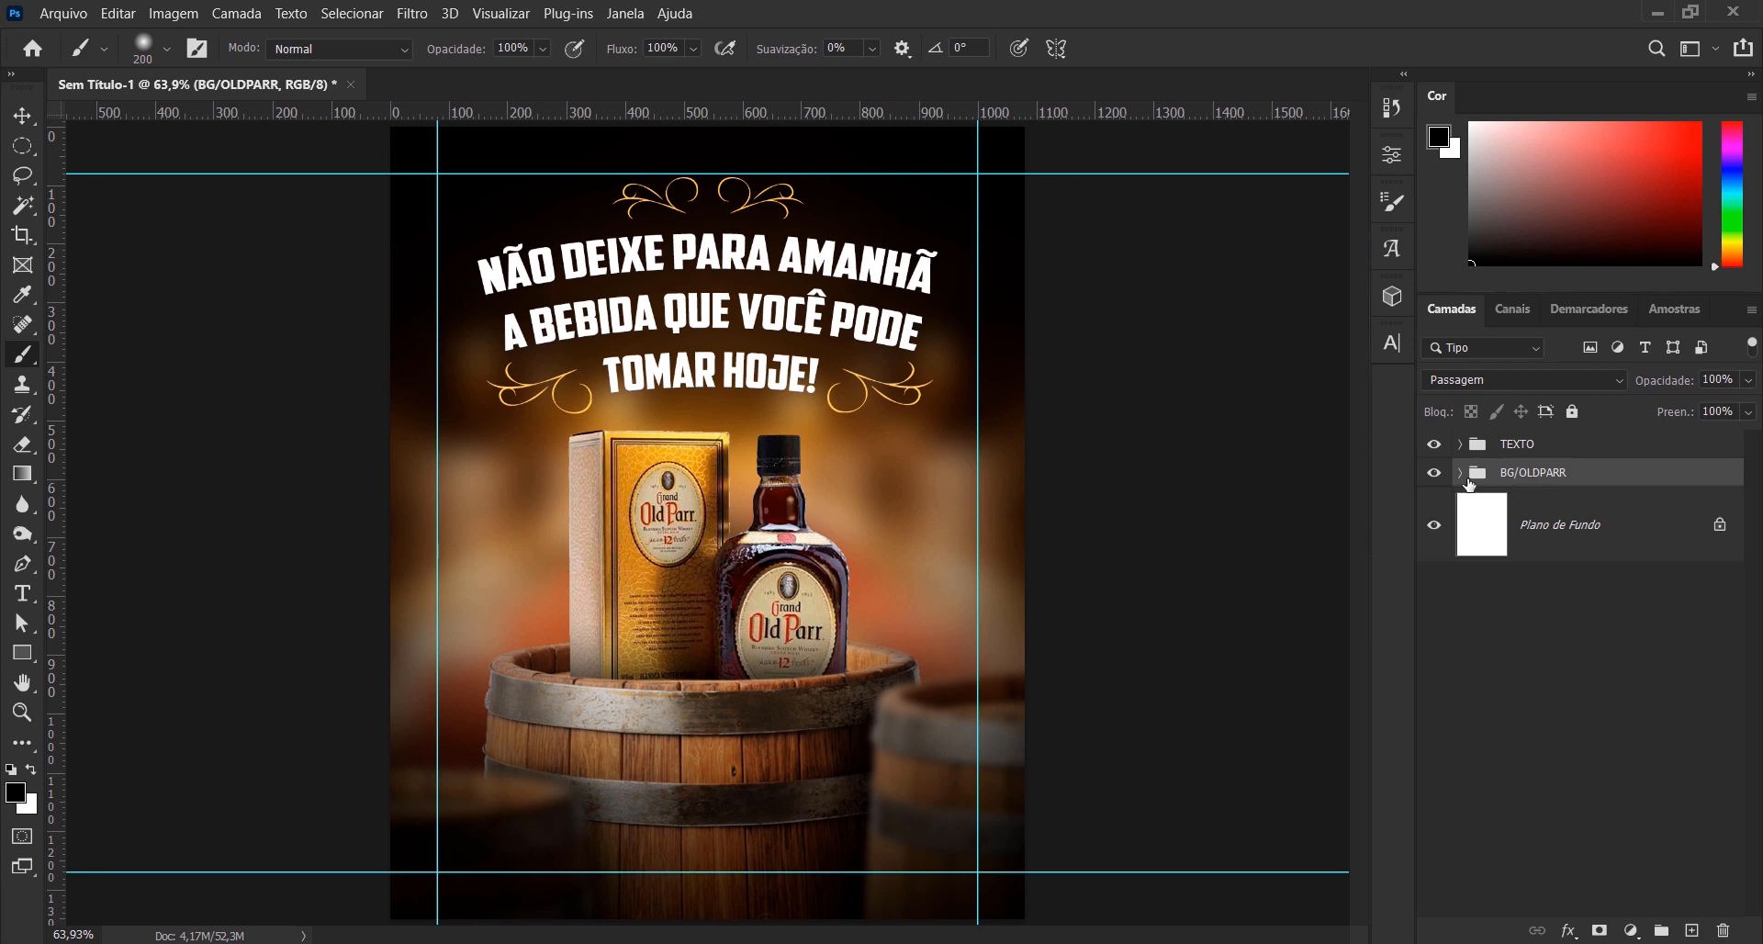
pyautogui.click(1467, 483)
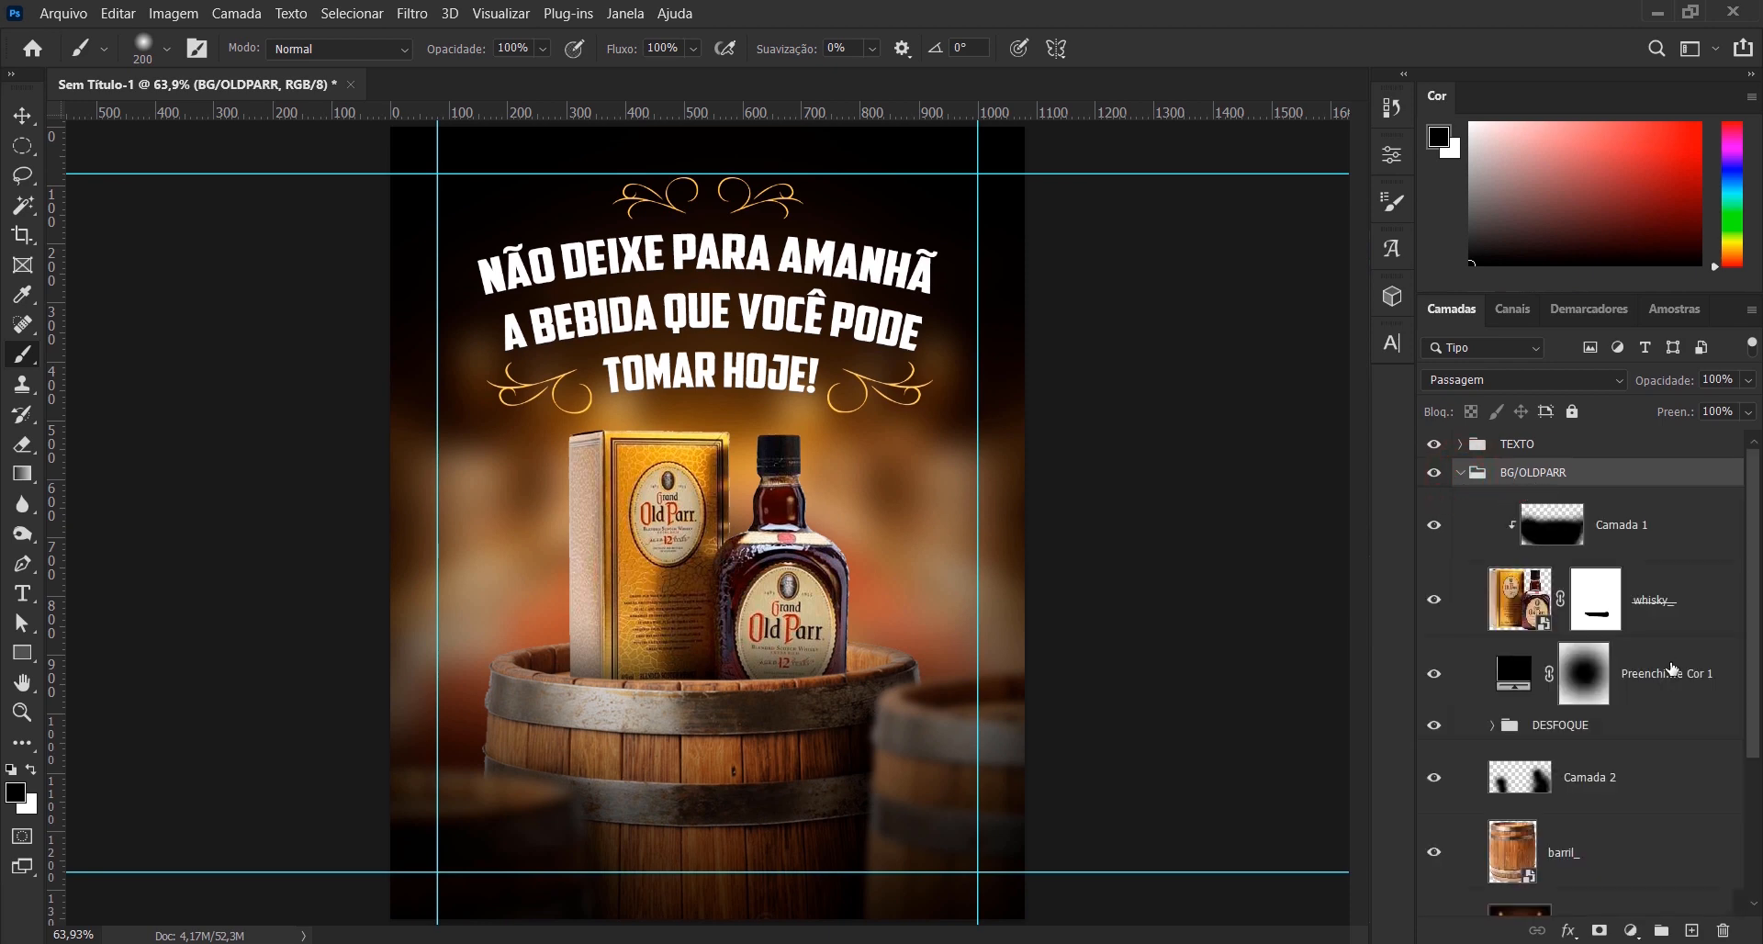
pyautogui.click(1699, 694)
pyautogui.click(1434, 674)
pyautogui.click(1434, 674)
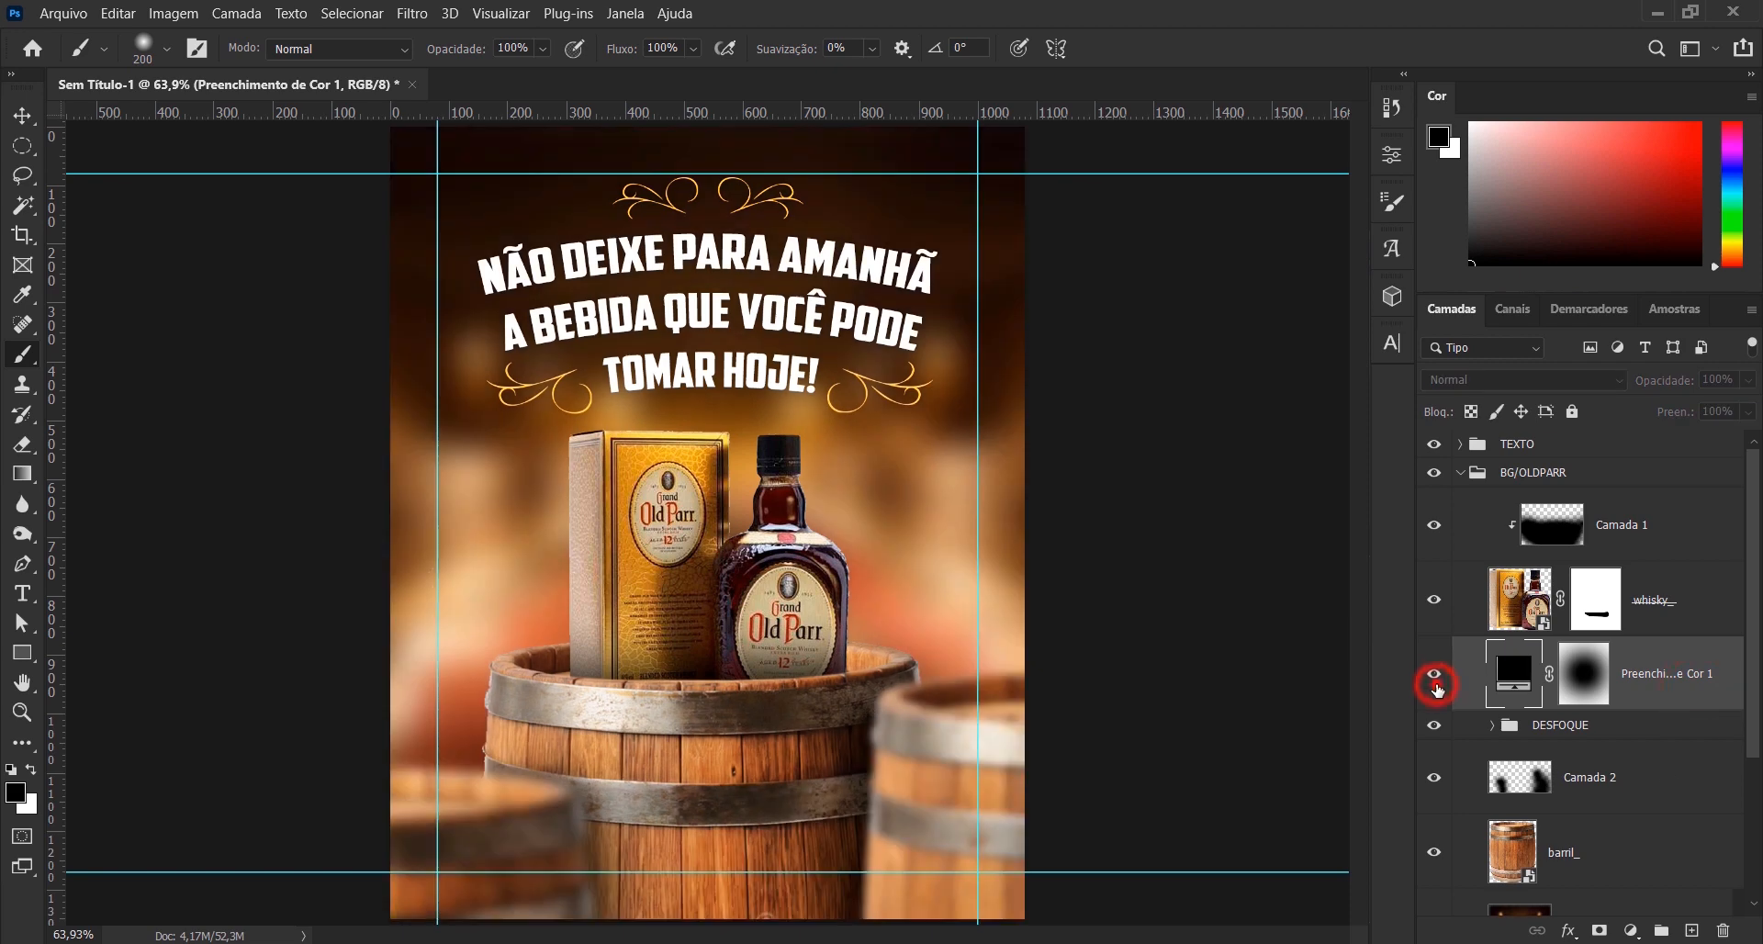
pyautogui.click(1691, 930)
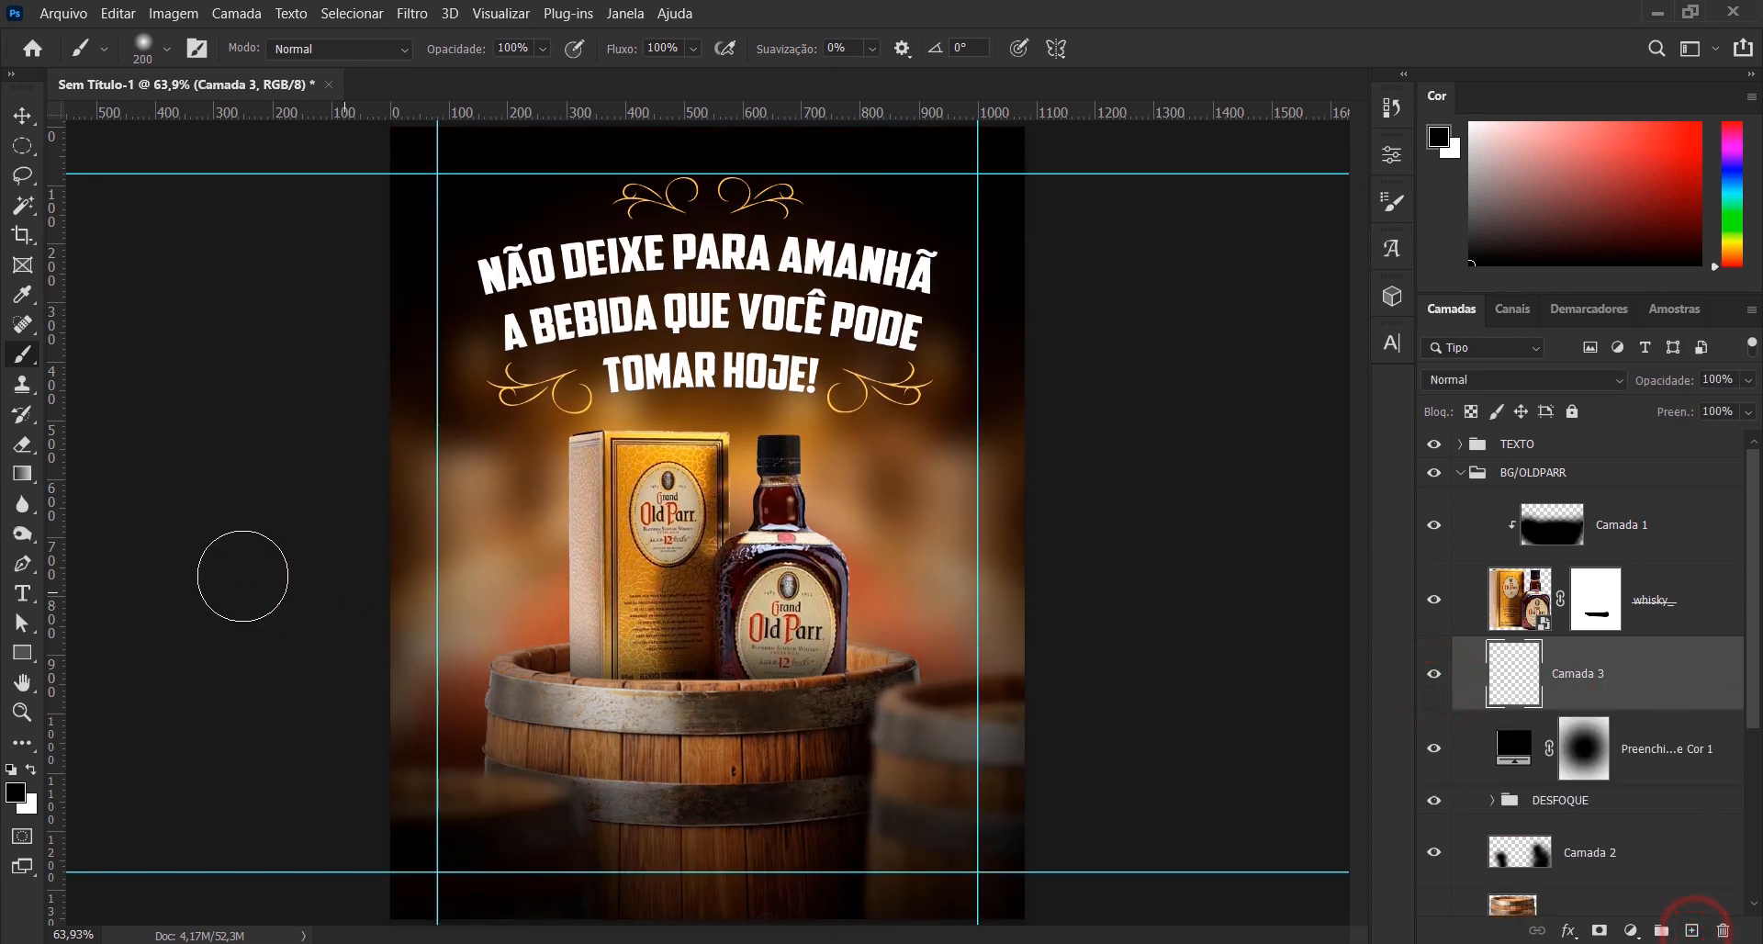
# - Set the Rectangle tool's fill to the golden yellow sampled from the flourish beside "HOJE!"
pyautogui.click(31, 657)
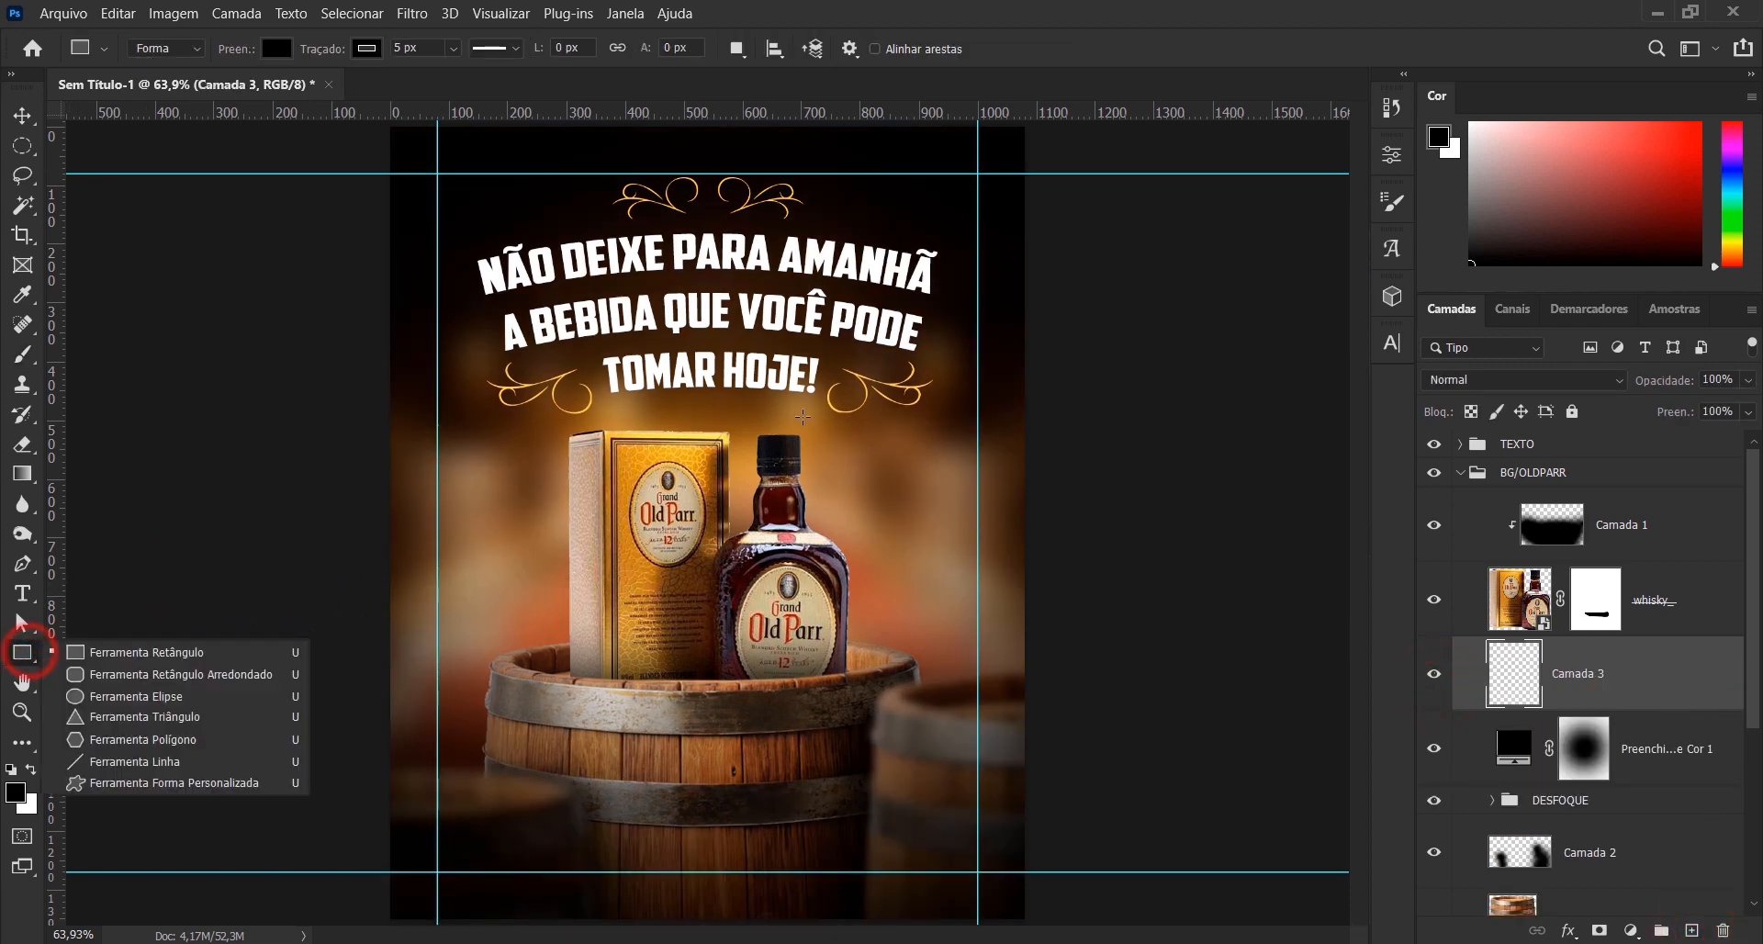
pyautogui.click(184, 658)
pyautogui.scroll(2, 805, 432)
pyautogui.scroll(5, 805, 431)
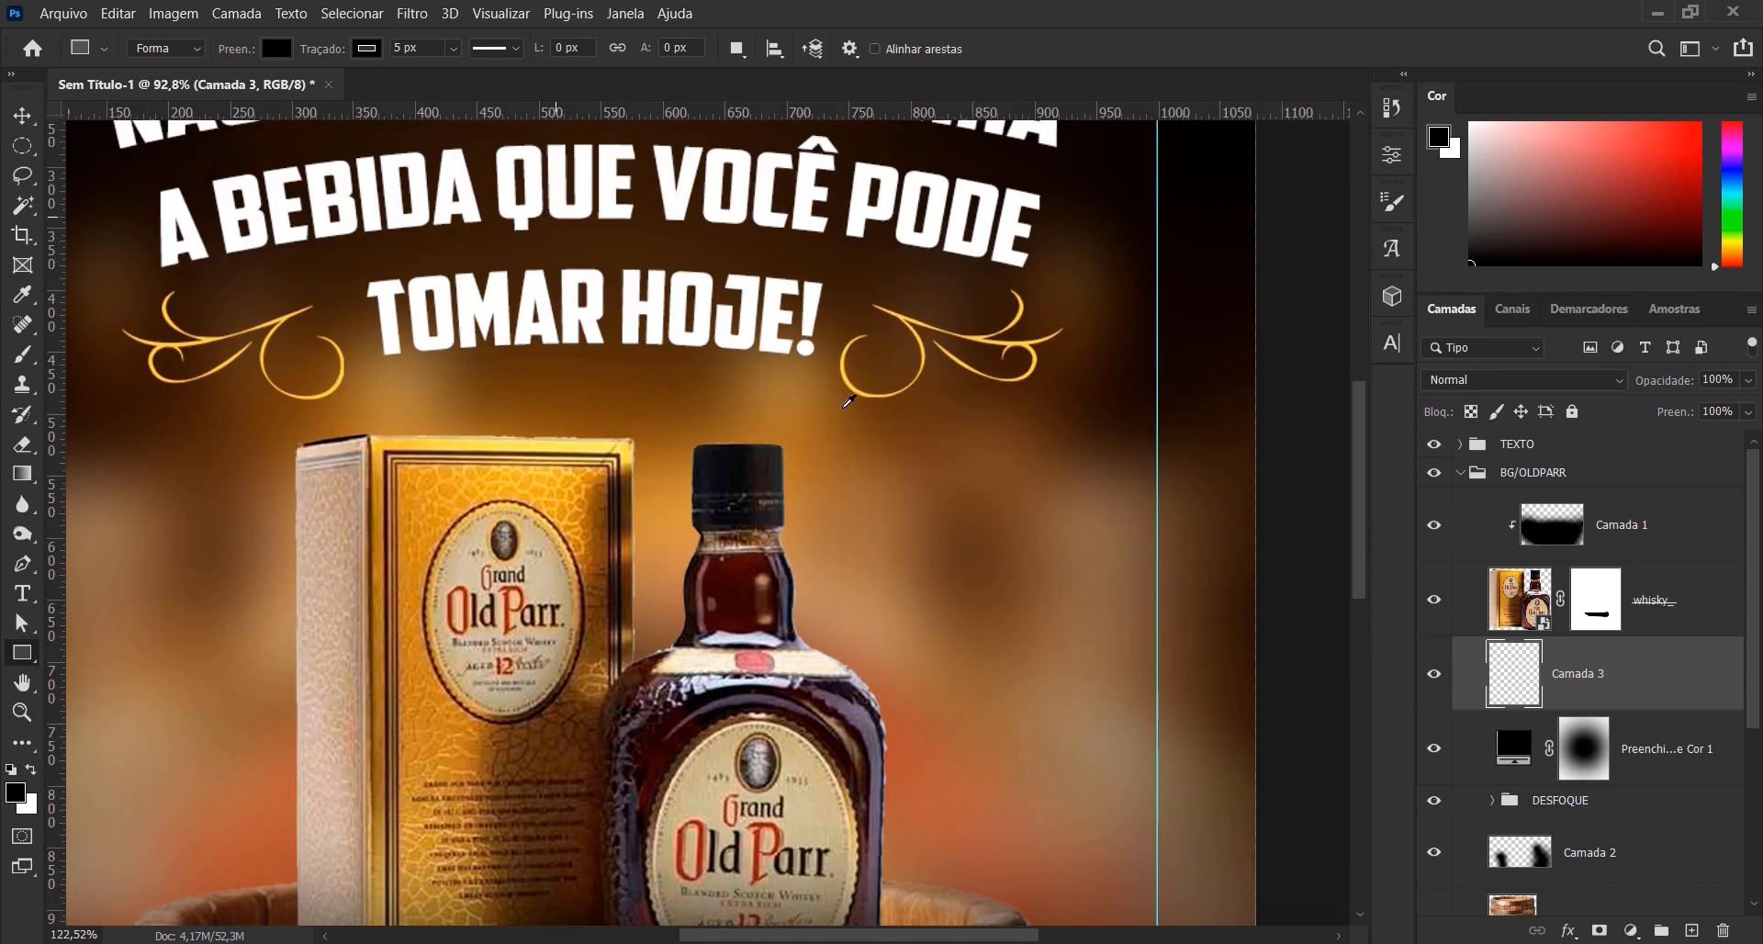
pyautogui.scroll(4, 914, 308)
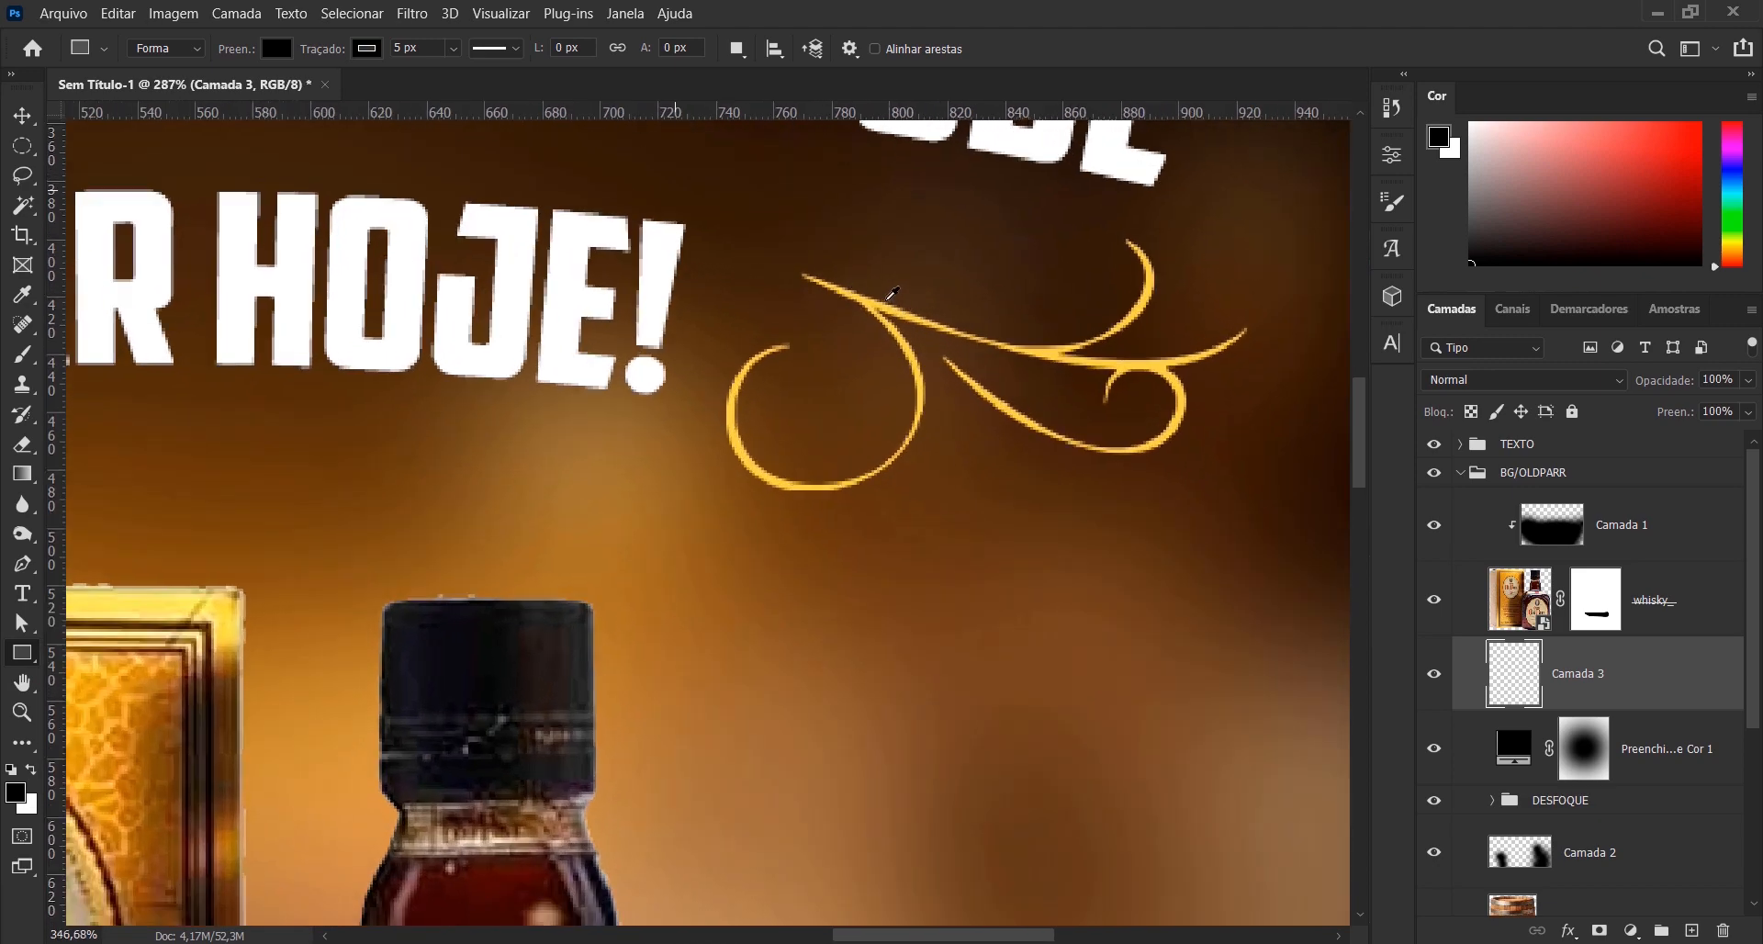
pyautogui.click(867, 297)
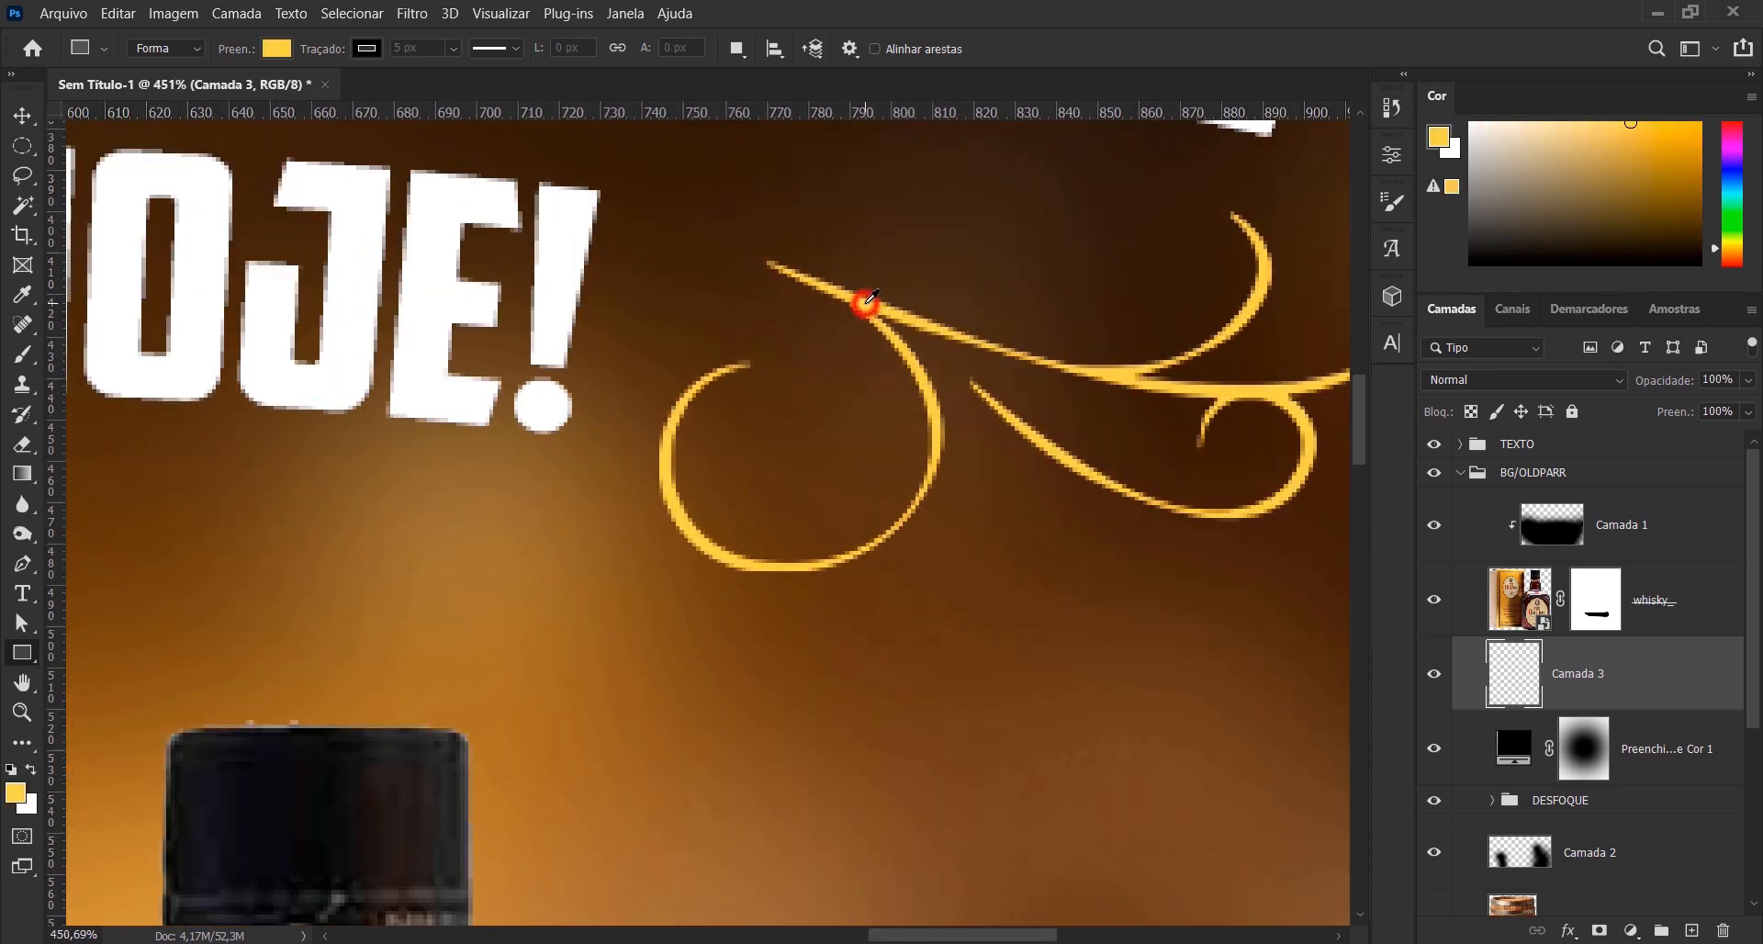
# - Draw a yellow rectangle about 315 × 129 px from behind the bottle's neck to the right vertical guide
pyautogui.scroll(-6, 874, 296)
pyautogui.moveTo(910, 519); pyautogui.dragTo(845, 357)
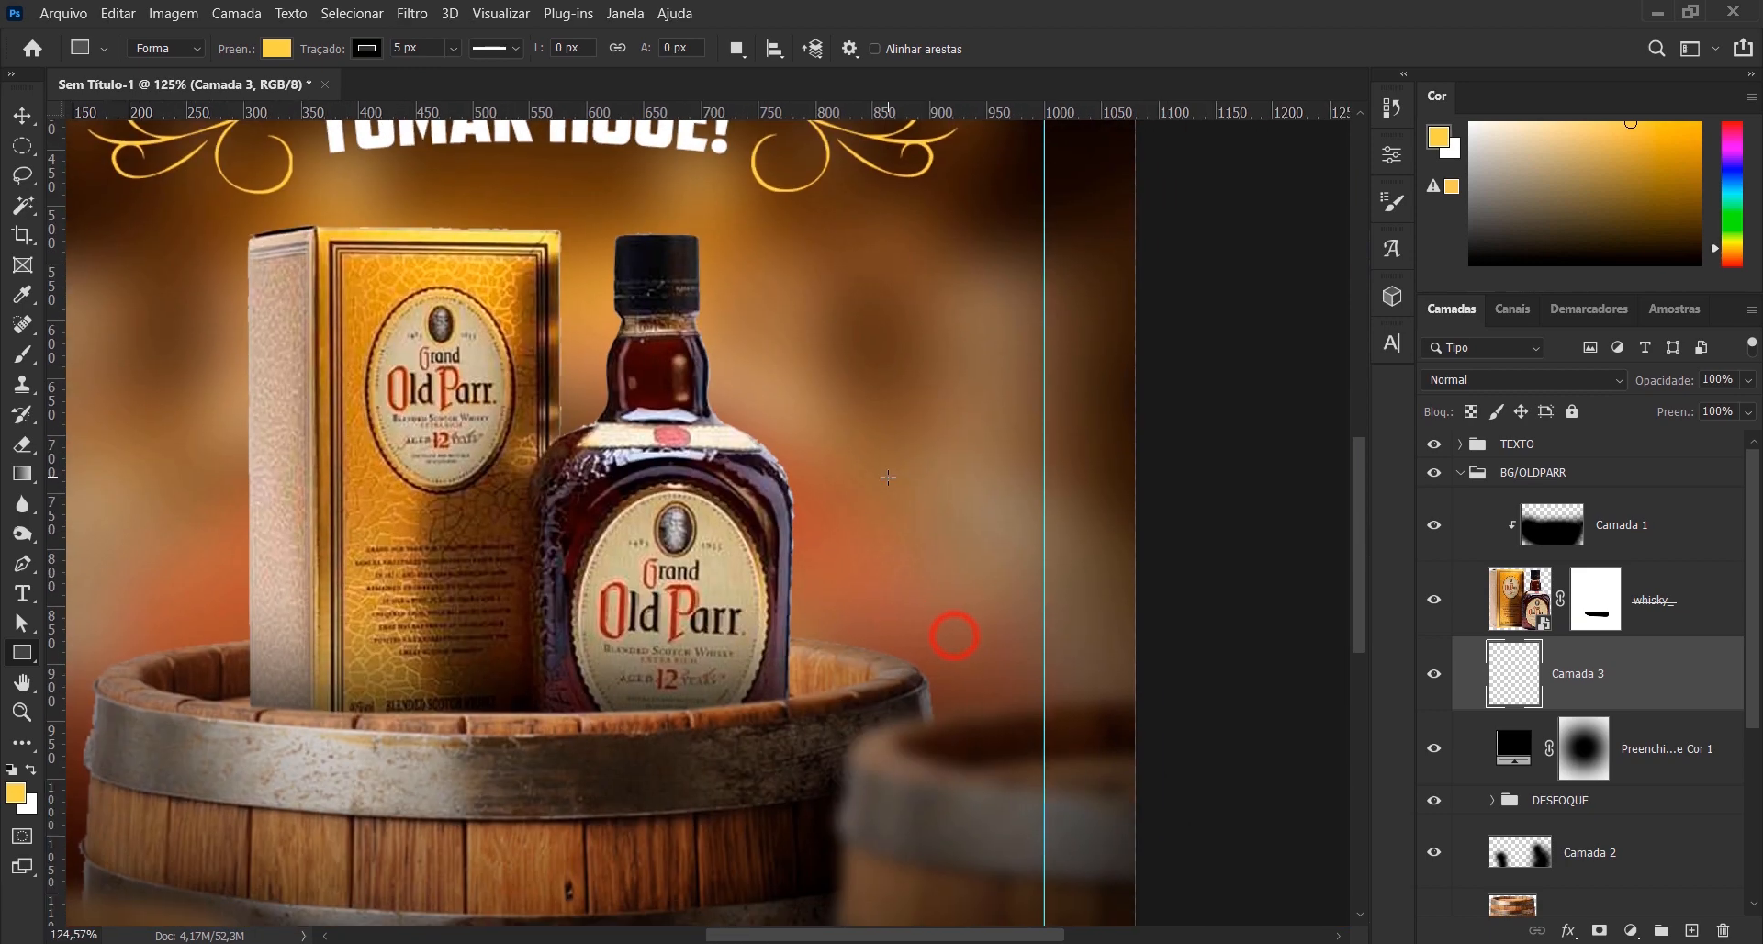
pyautogui.click(33, 650)
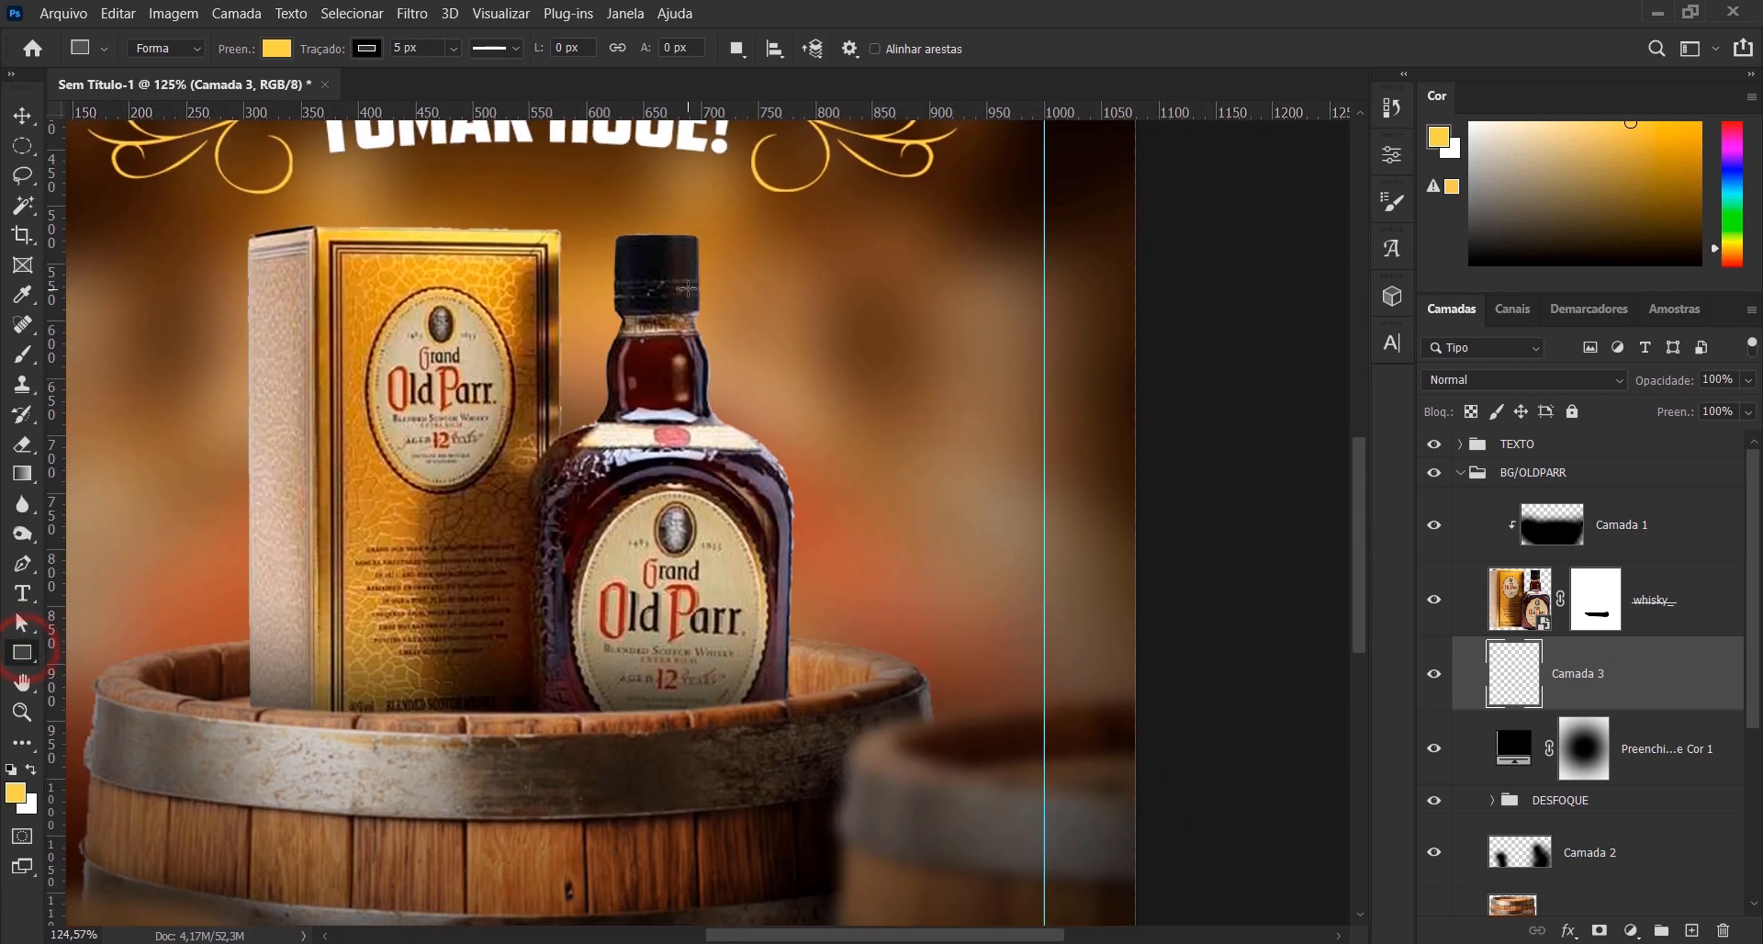
pyautogui.moveTo(684, 287); pyautogui.dragTo(891, 438)
pyautogui.moveTo(990, 451); pyautogui.dragTo(1041, 434)
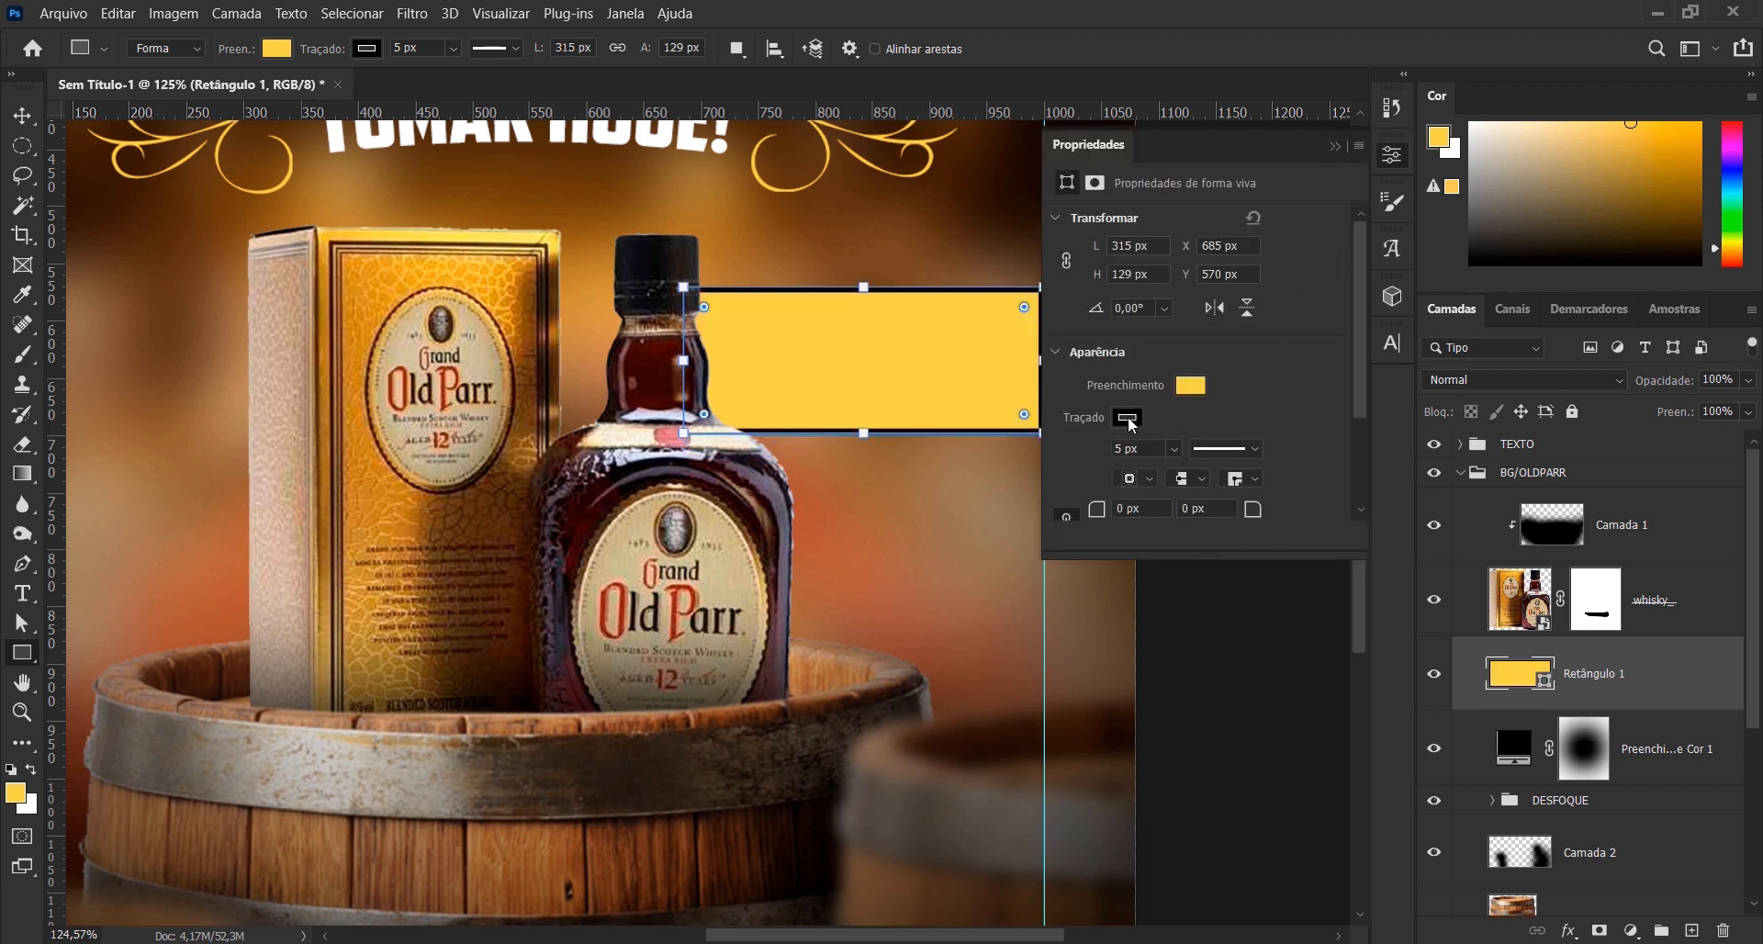
# - Remove the stroke from the yellow rectangle so it has only its fill
pyautogui.click(1129, 417)
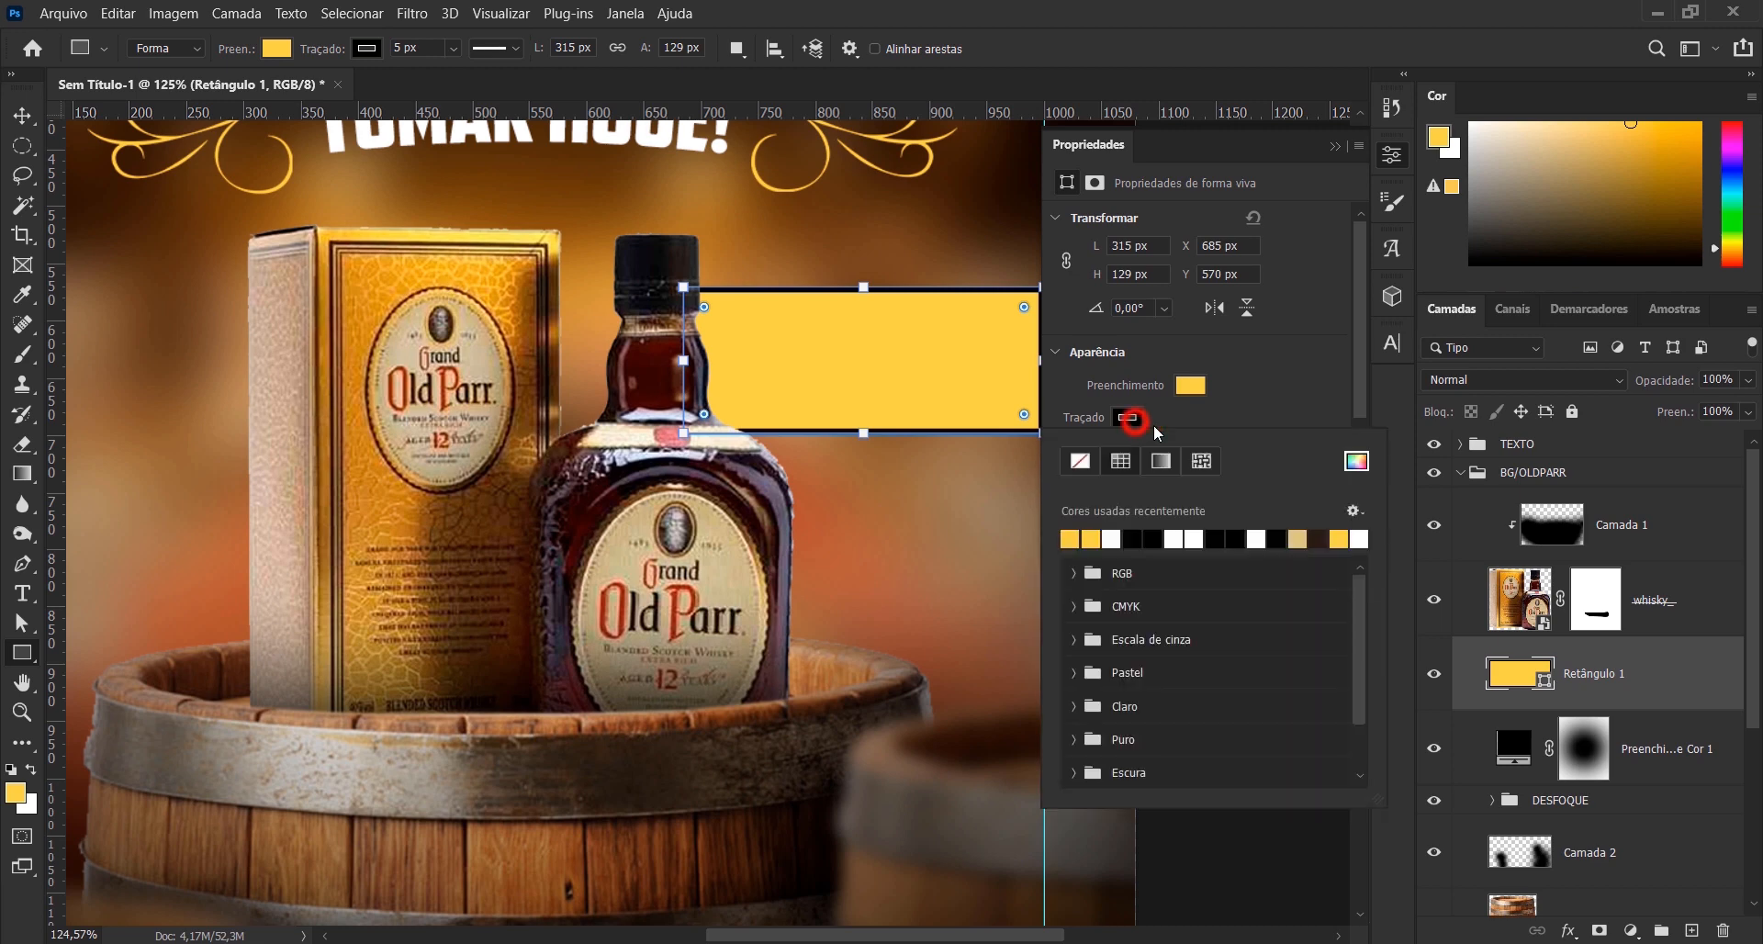
pyautogui.click(1080, 461)
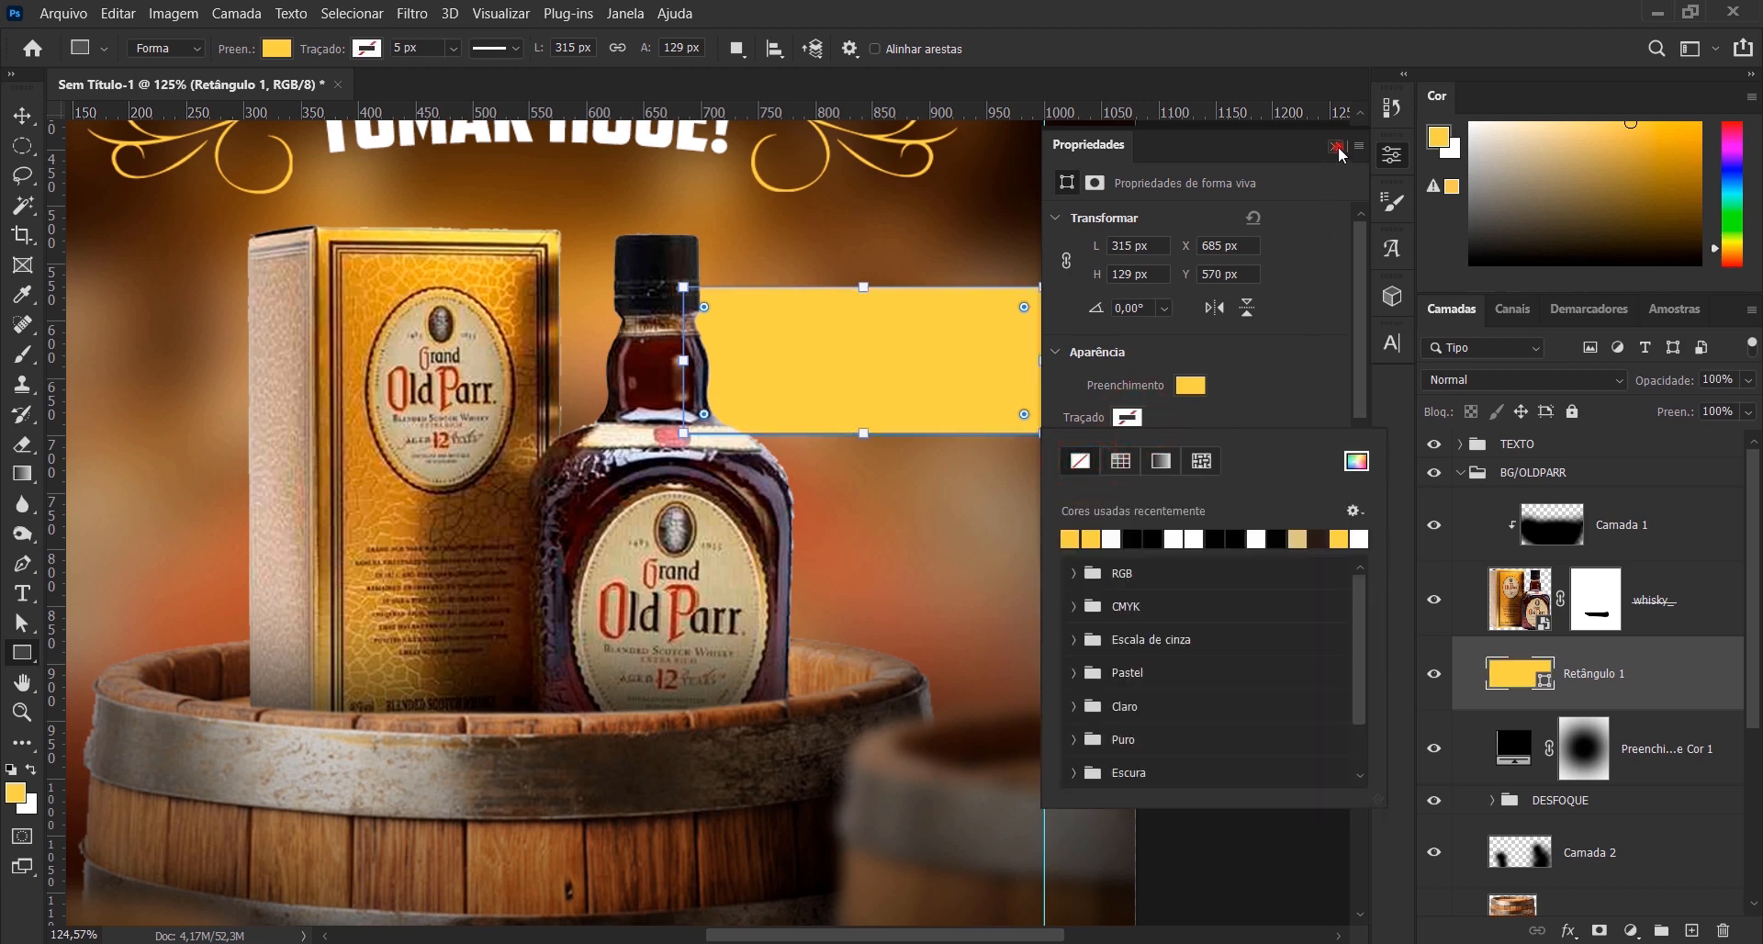
pyautogui.click(1336, 147)
pyautogui.click(23, 116)
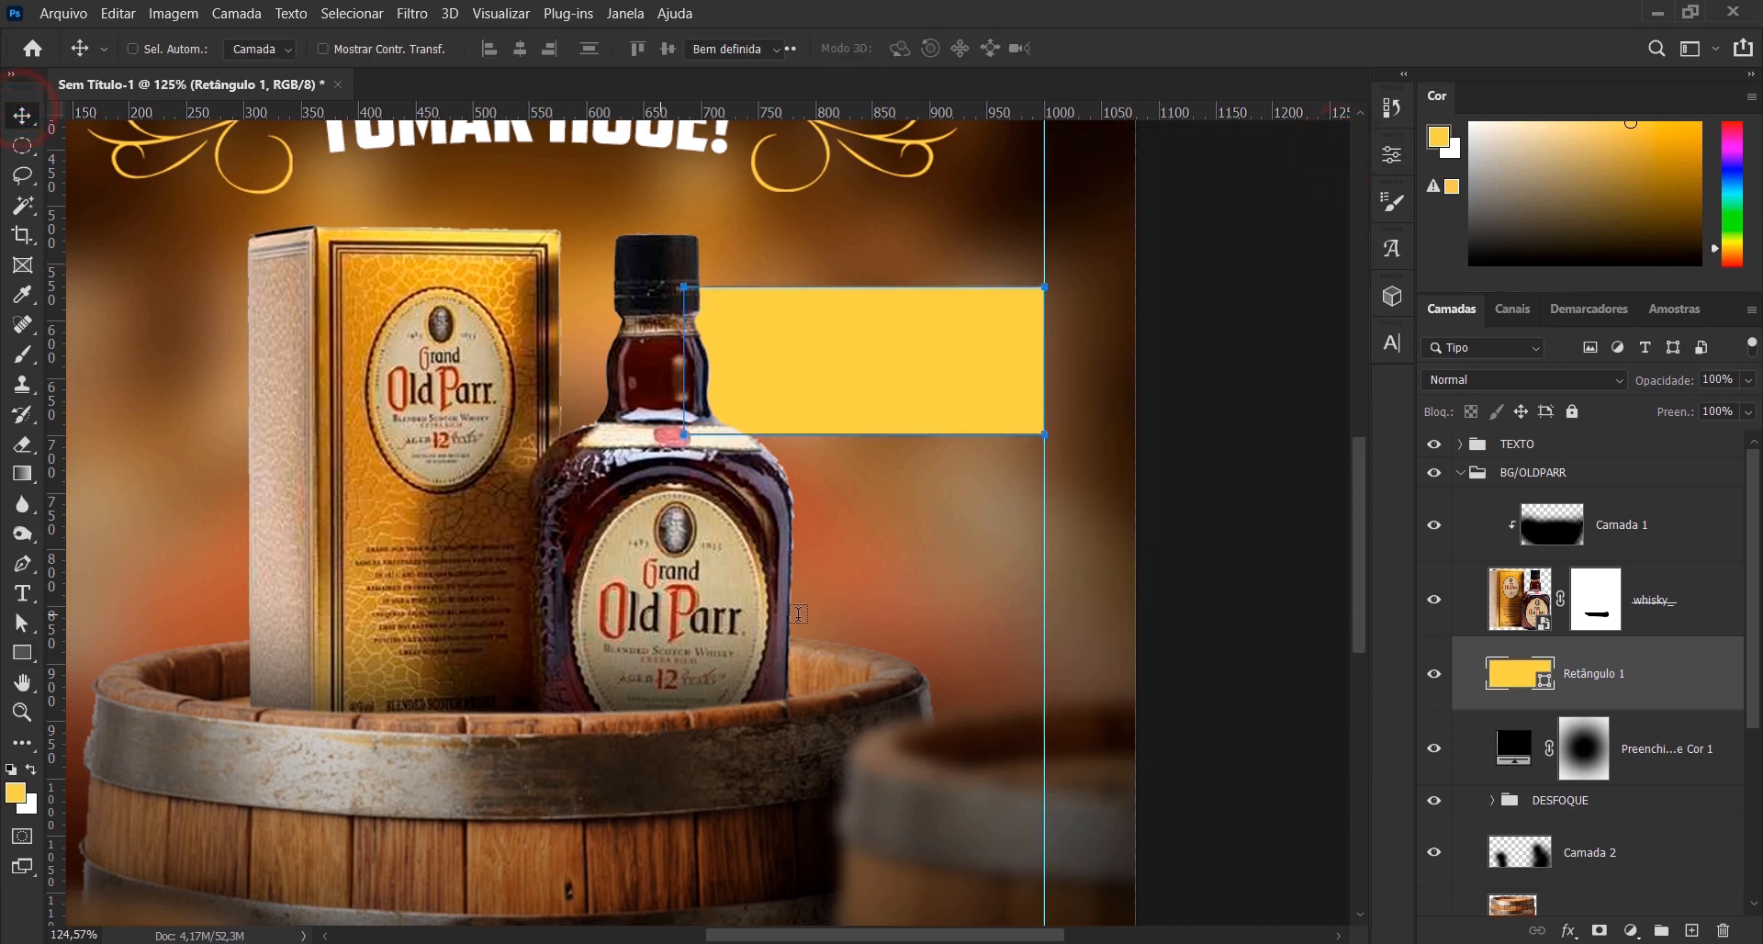
# - Add the price text "R$220,20" in American Captain below the yellow rectangle
pyautogui.press('t')
pyautogui.click(870, 558)
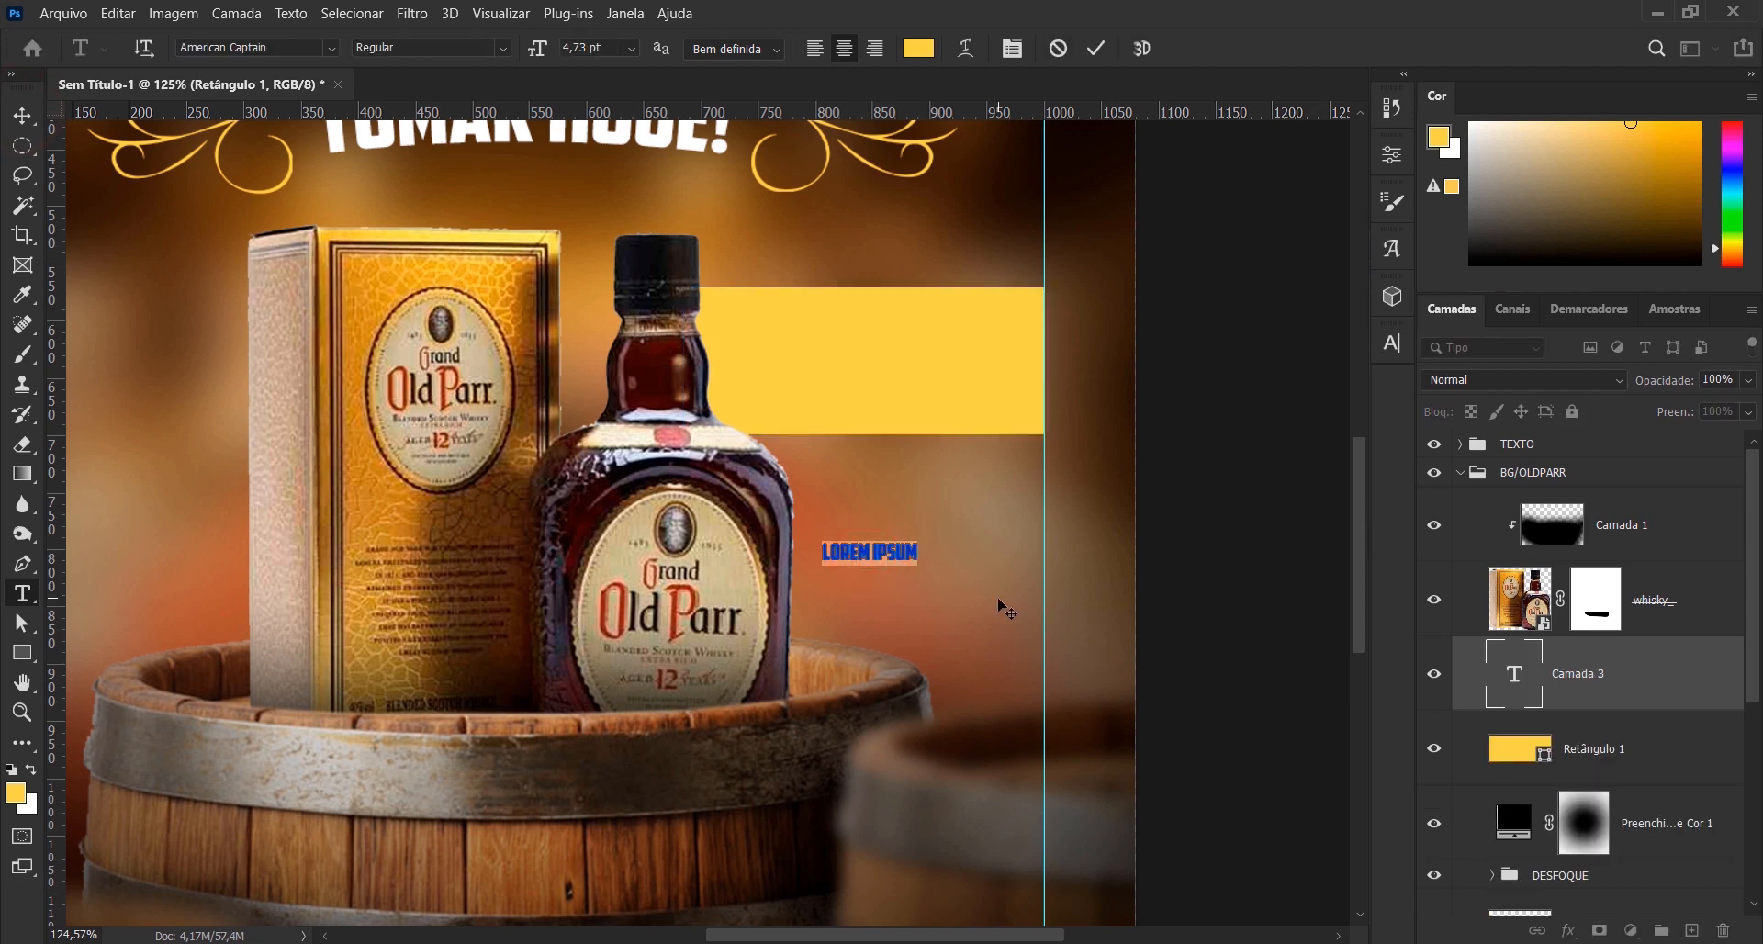
pyautogui.press('BackSpace')
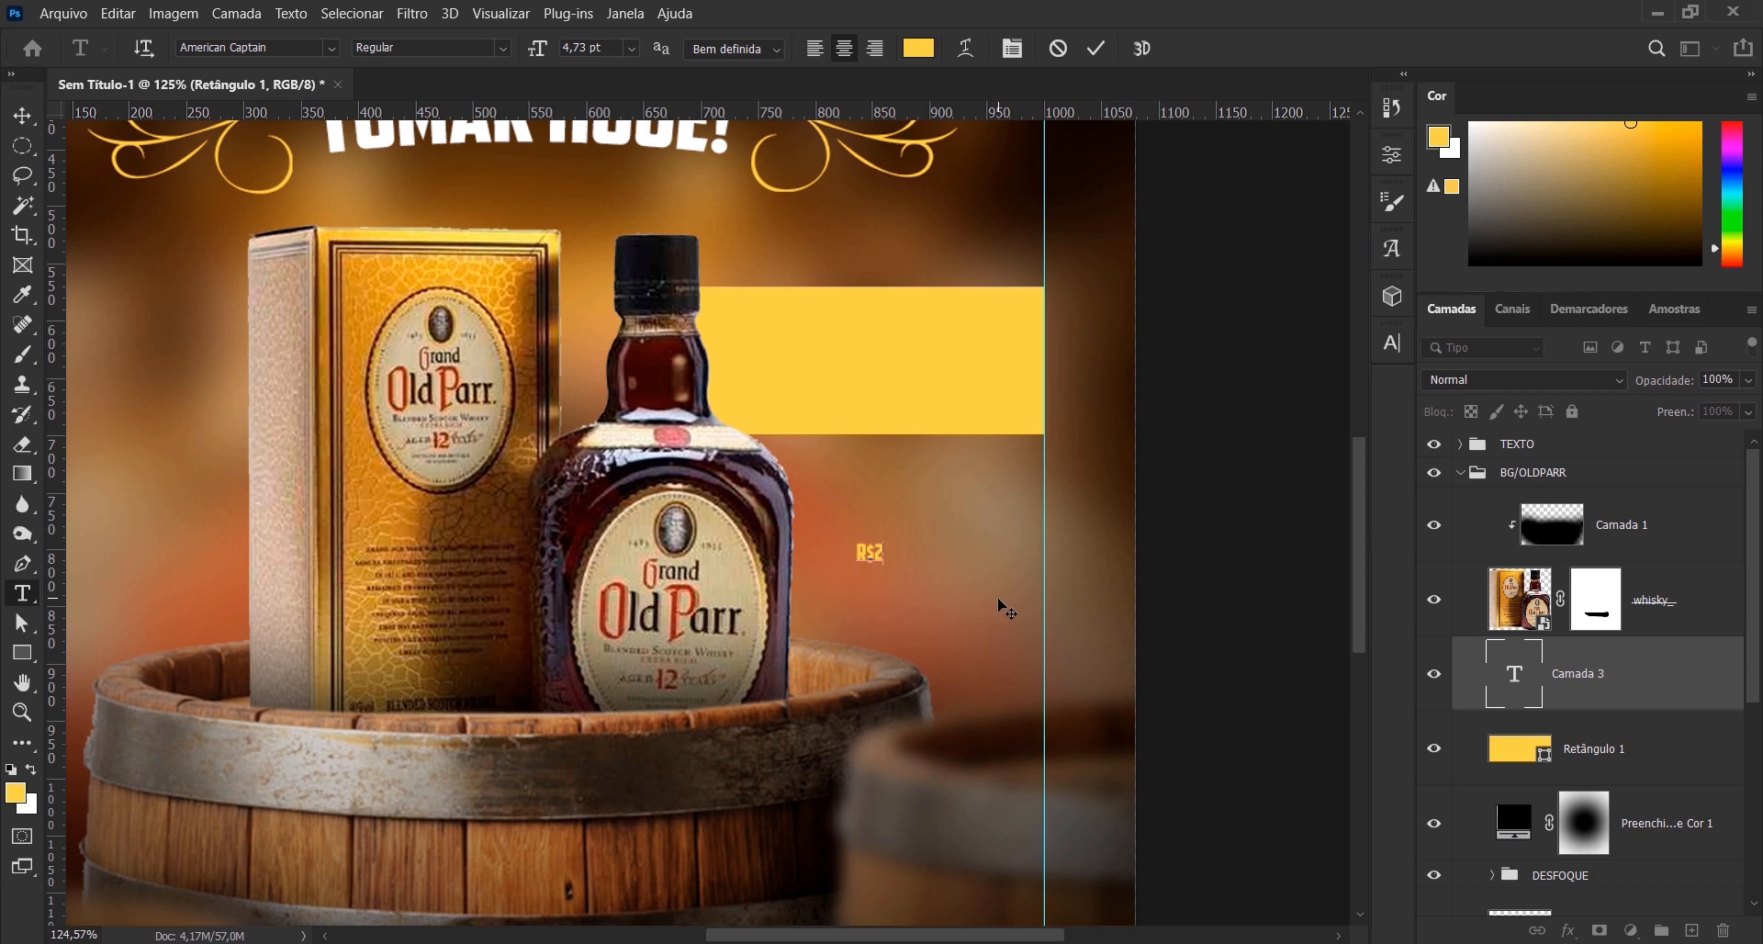
pyautogui.write('R$220.20')
pyautogui.click(1096, 49)
# - Set the price text's colour to black (000000)
pyautogui.click(1390, 345)
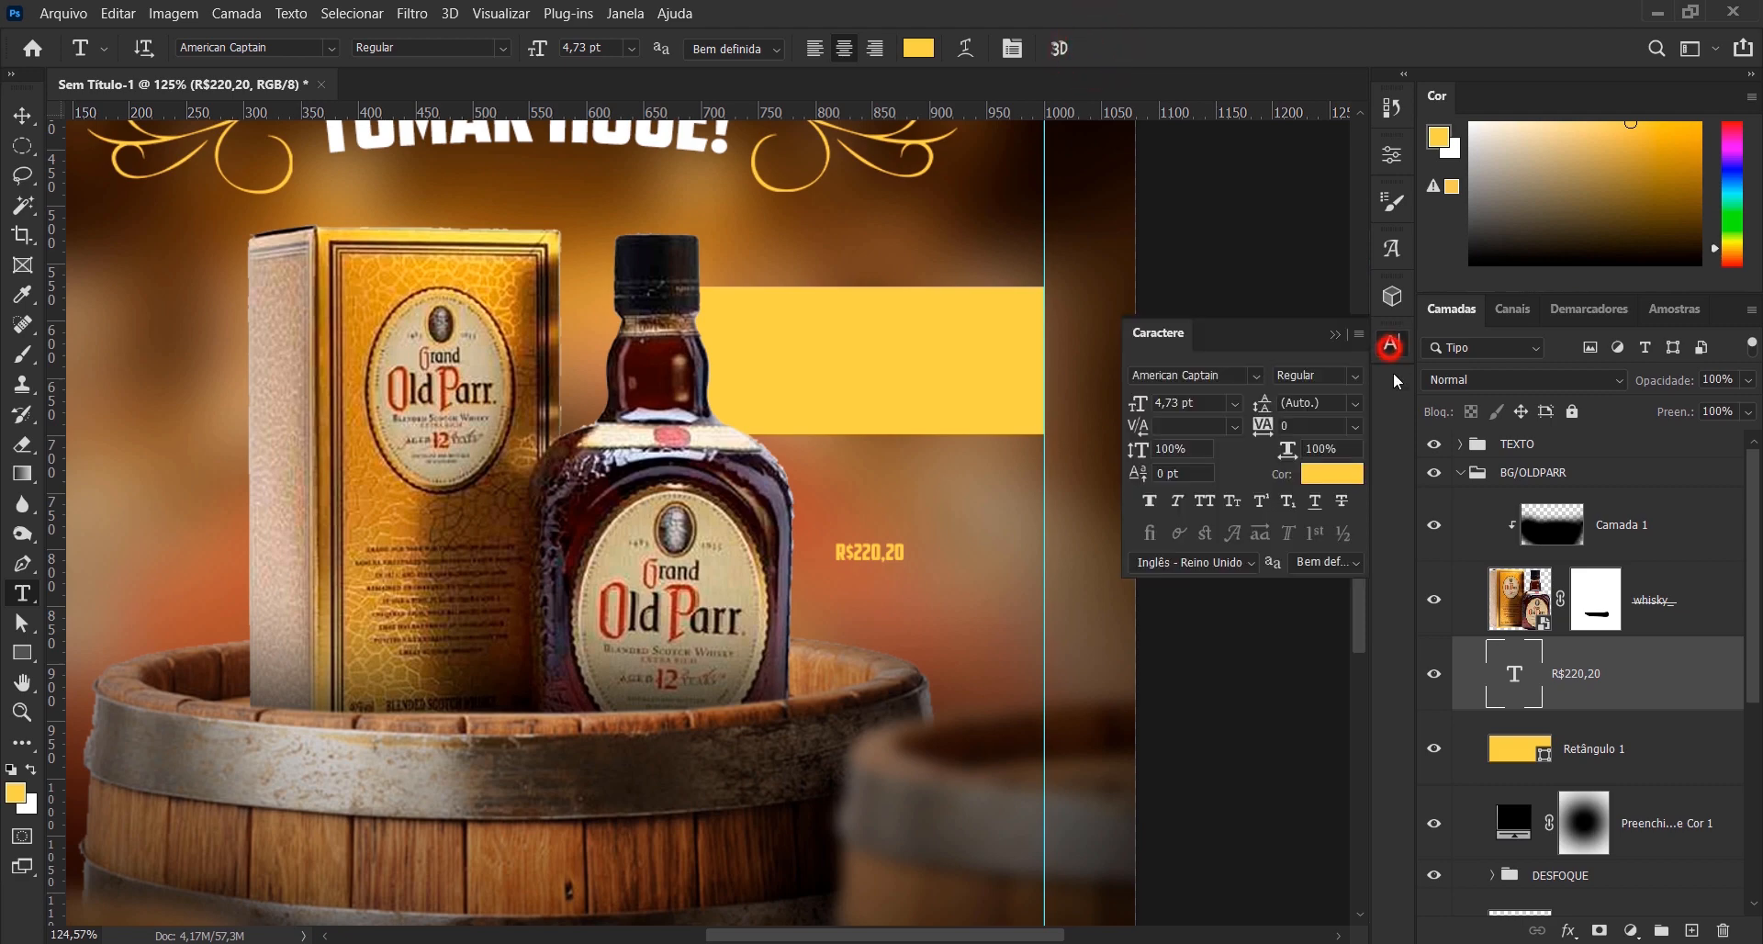
pyautogui.click(1331, 474)
pyautogui.moveTo(1091, 647); pyautogui.dragTo(1008, 681)
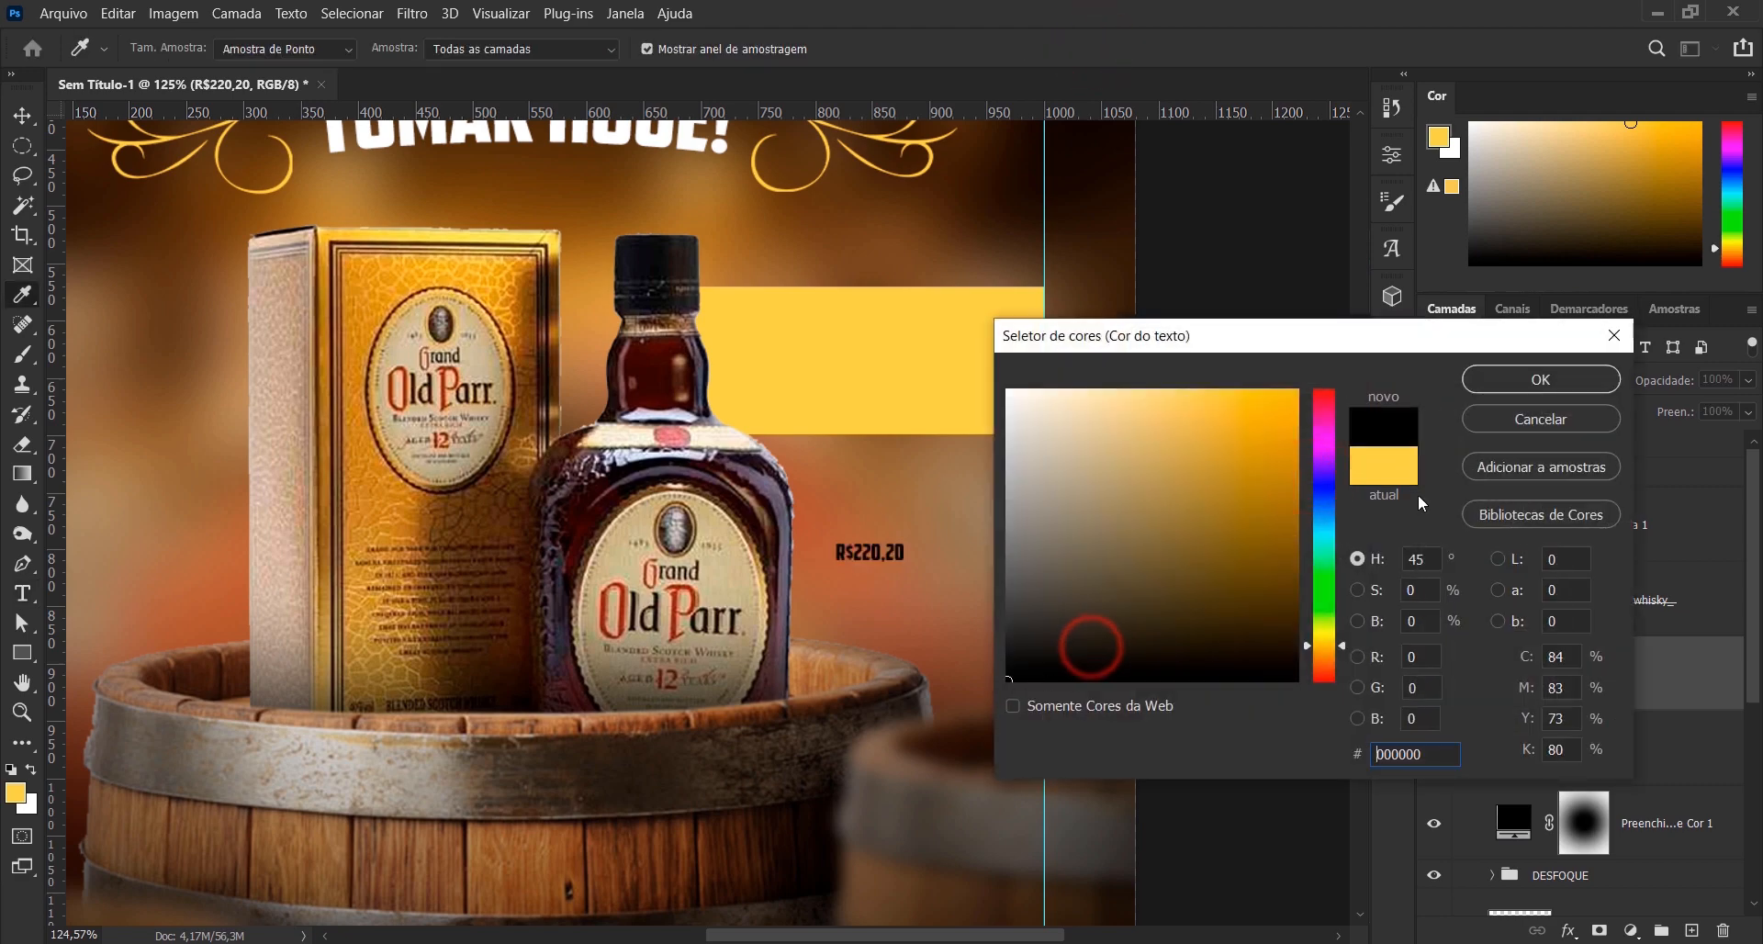
pyautogui.click(1533, 379)
# - Scale the price text to about 457% and position it over the yellow rectangle
pyautogui.hotkey('ctrl', 't')
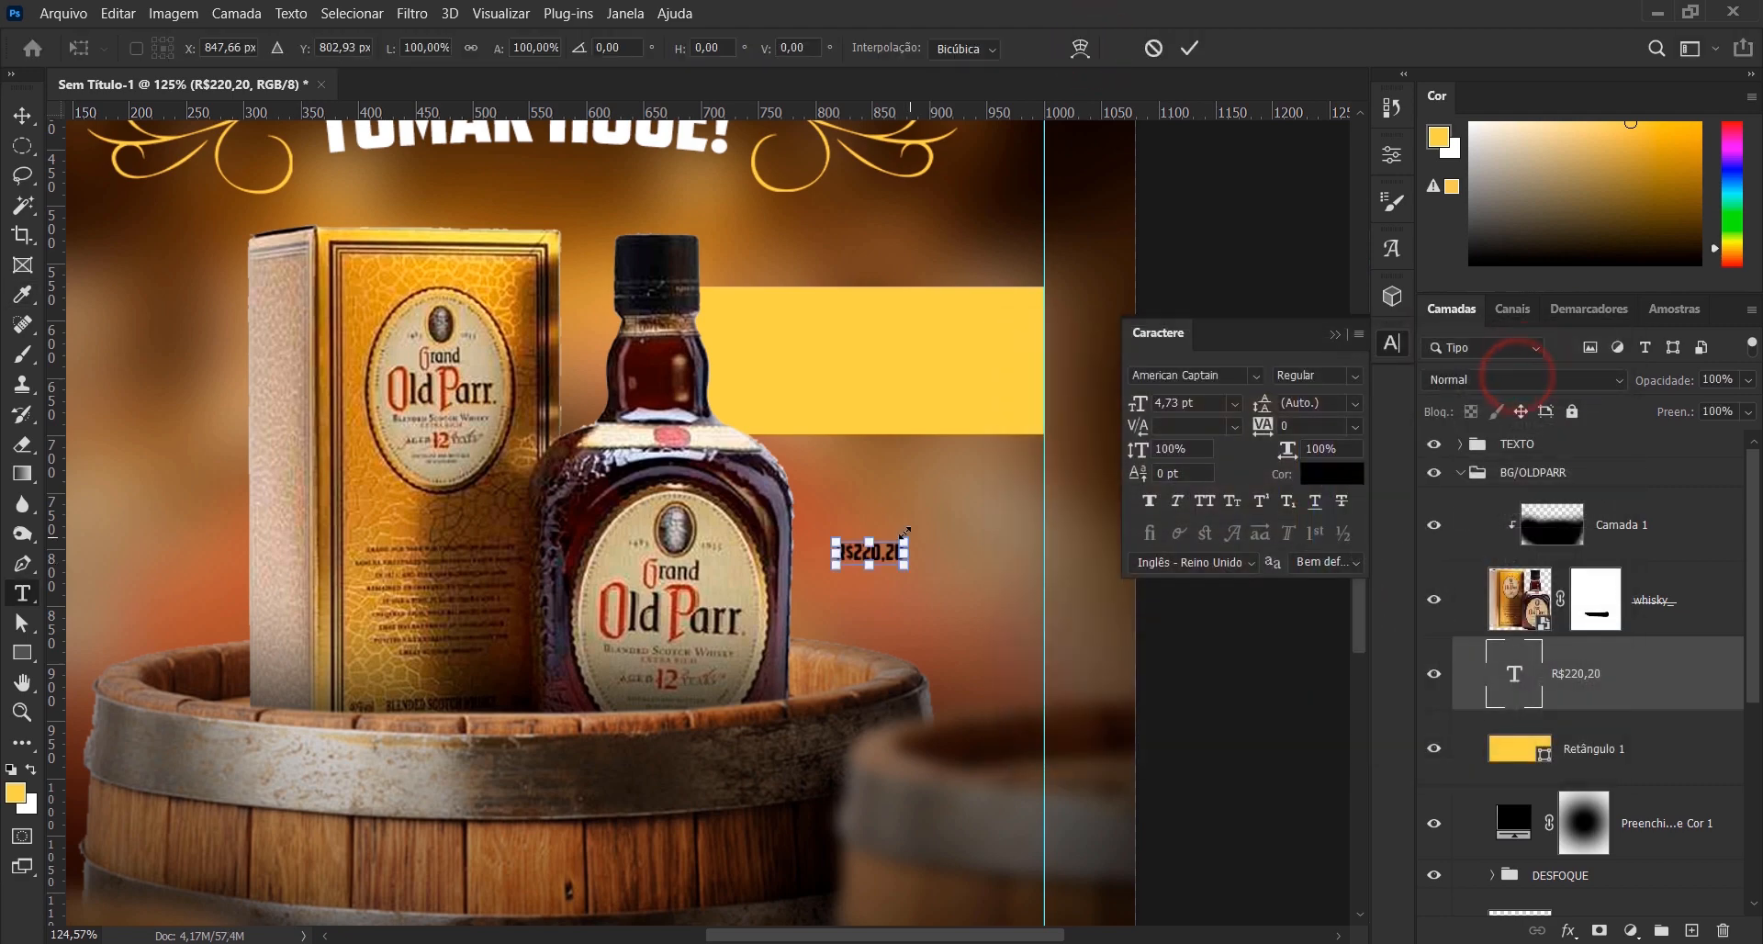
pyautogui.moveTo(904, 533); pyautogui.dragTo(1129, 460)
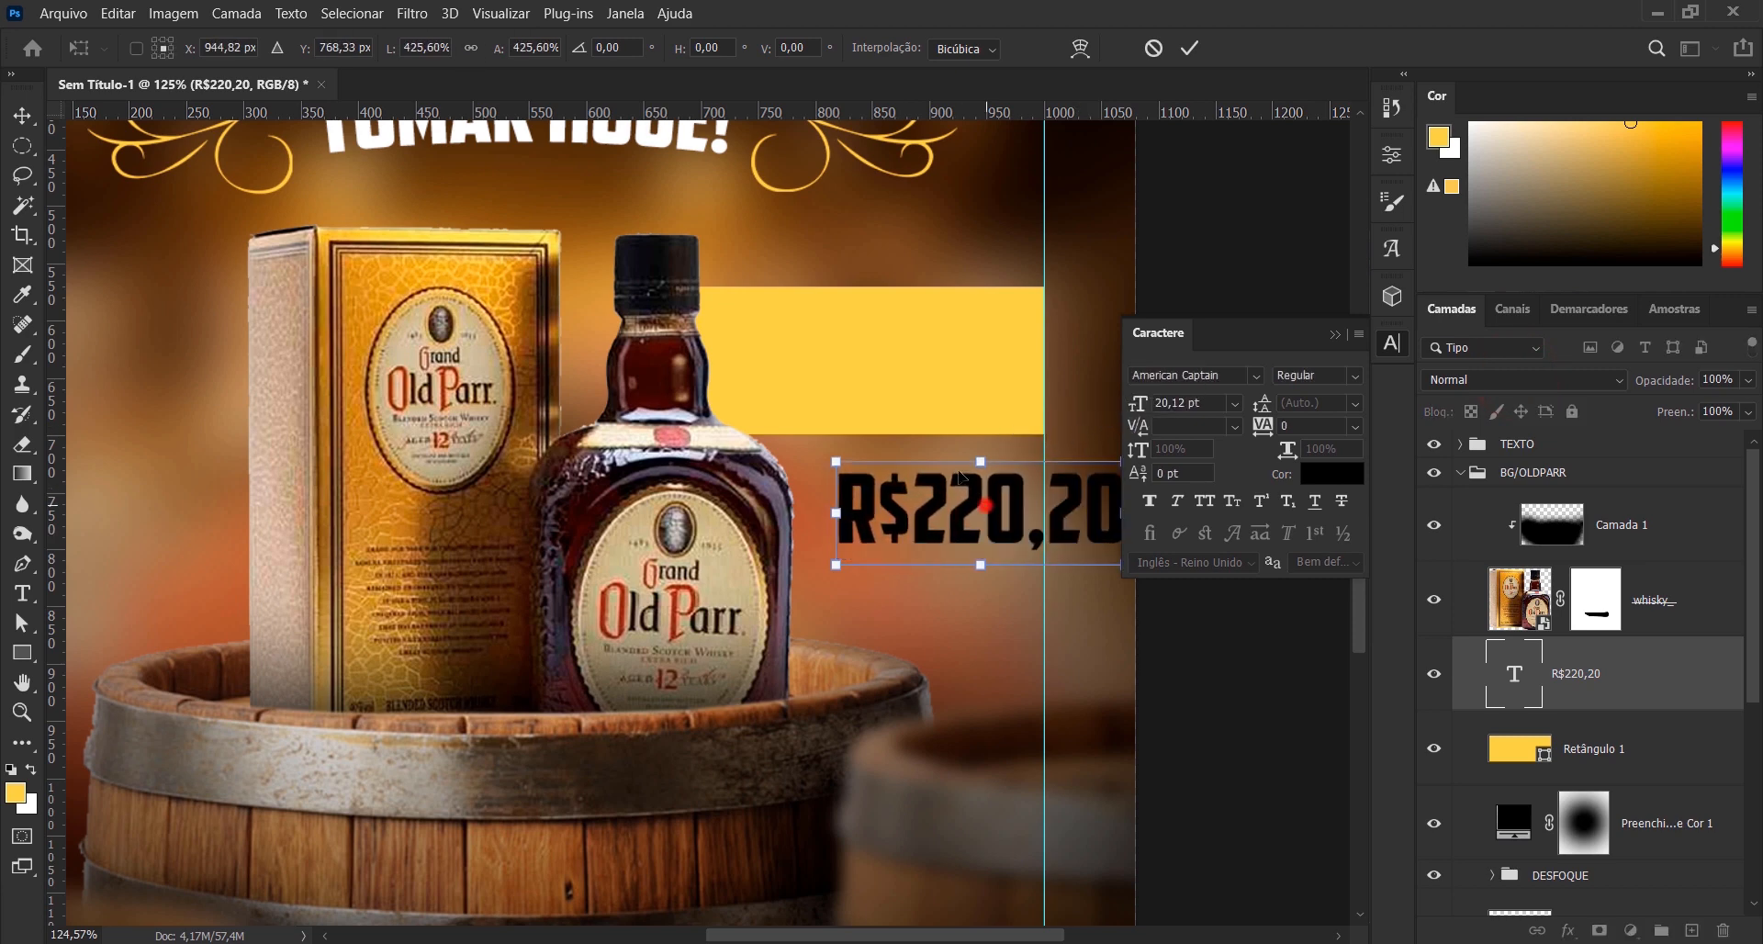
pyautogui.moveTo(960, 477); pyautogui.dragTo(842, 335)
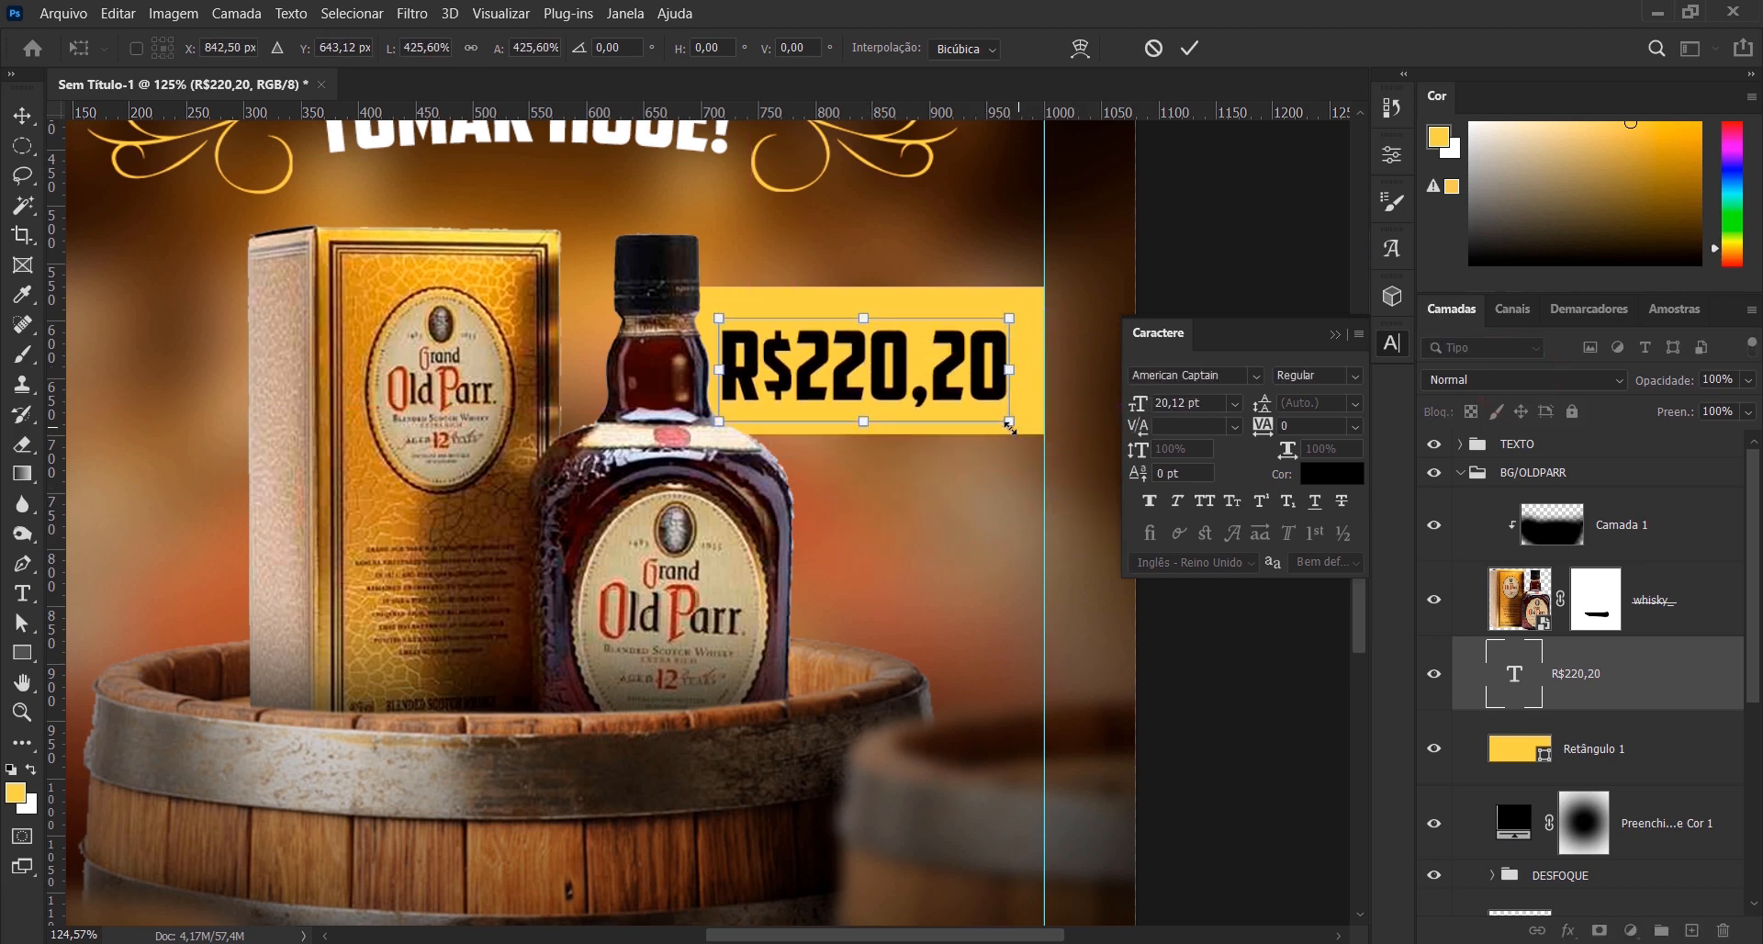
pyautogui.moveTo(1010, 426); pyautogui.dragTo(1029, 428)
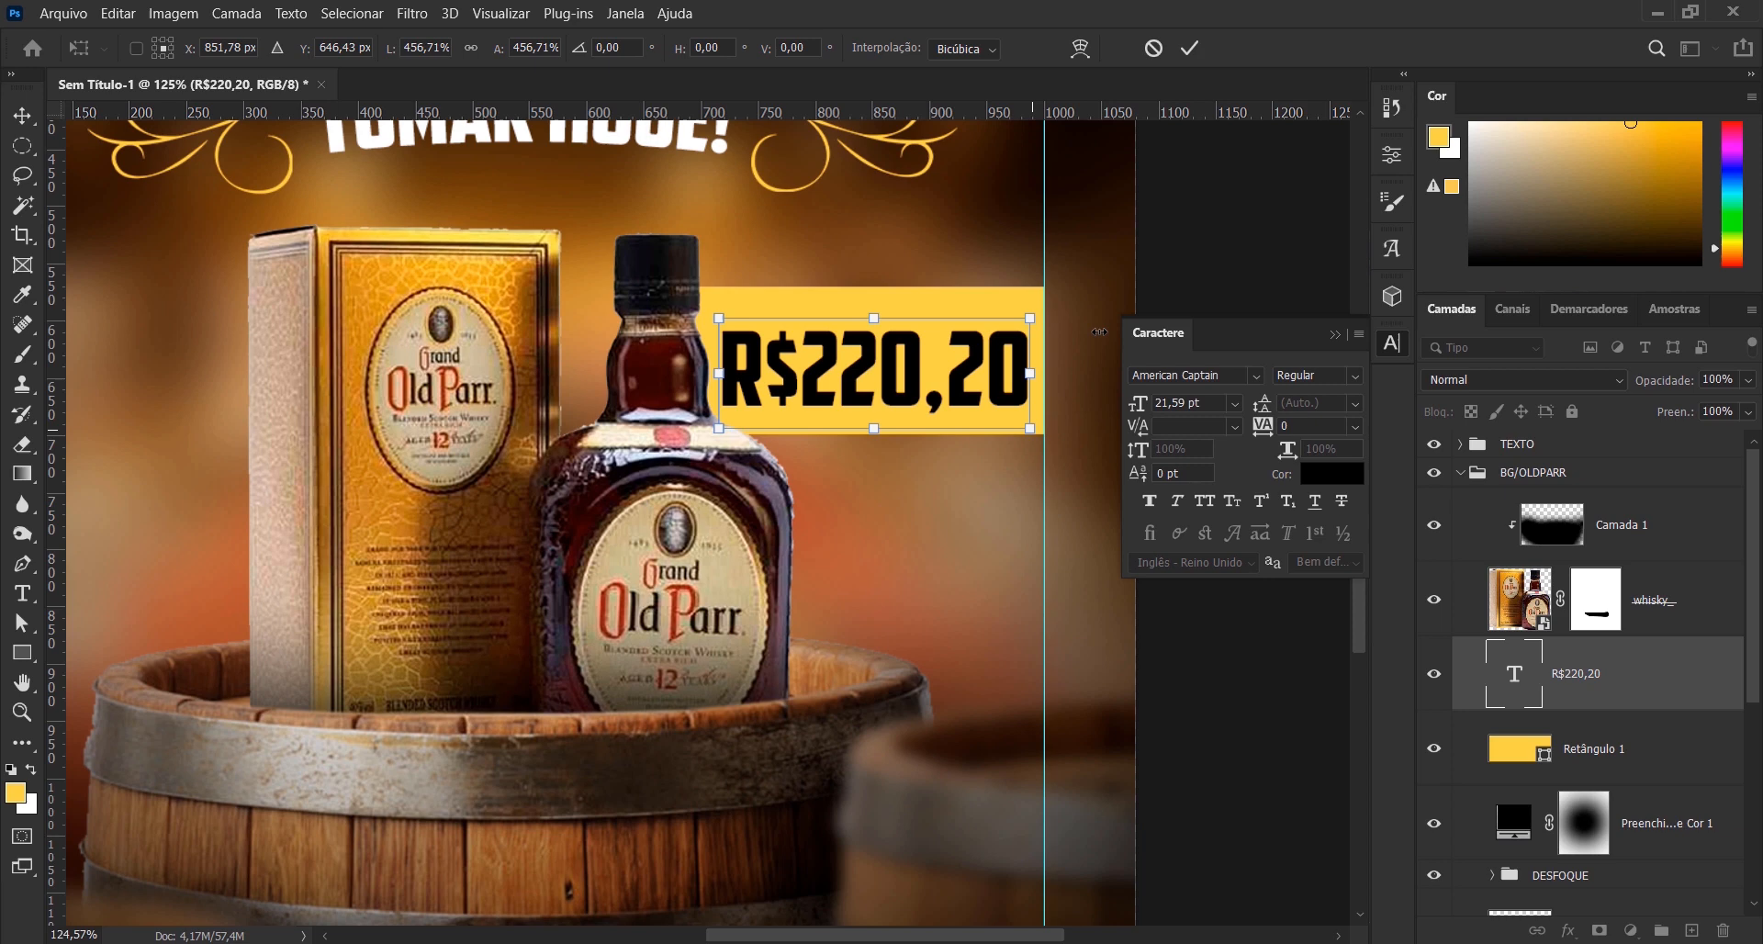
pyautogui.click(1187, 50)
pyautogui.click(1333, 334)
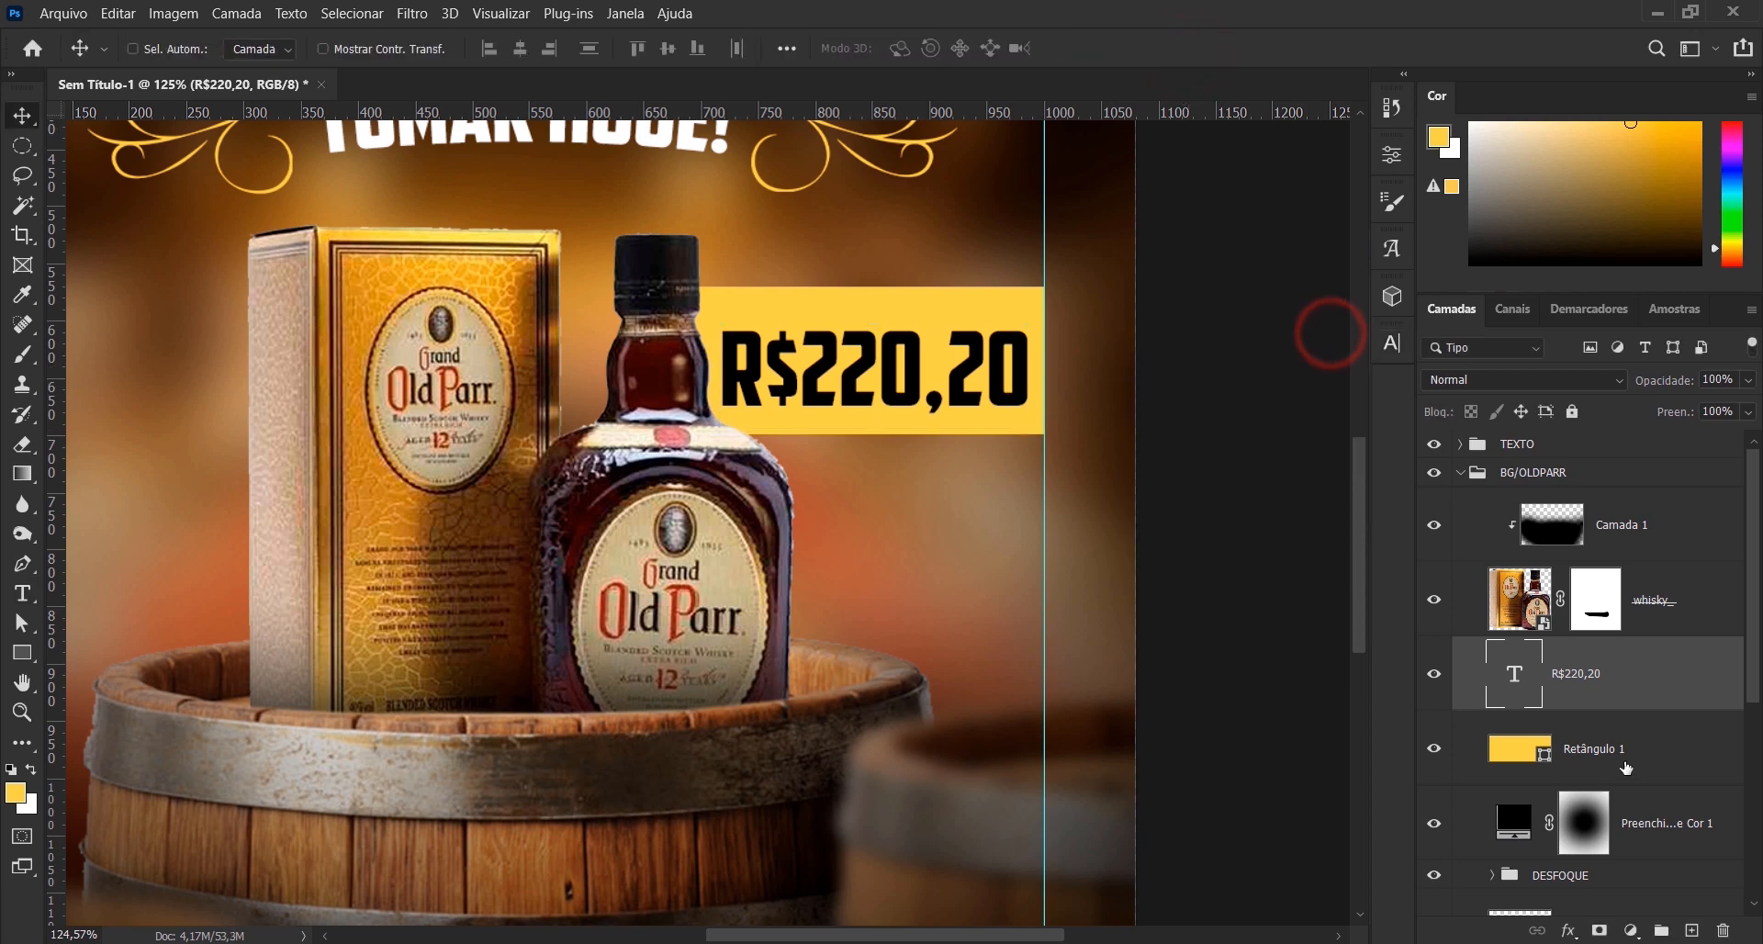
# - Align the horizontal and vertical centres of the price text and the yellow rectangle
pyautogui.press('ctrl')
pyautogui.keyDown('ctrl'); pyautogui.click(1662, 762); pyautogui.keyUp('ctrl')
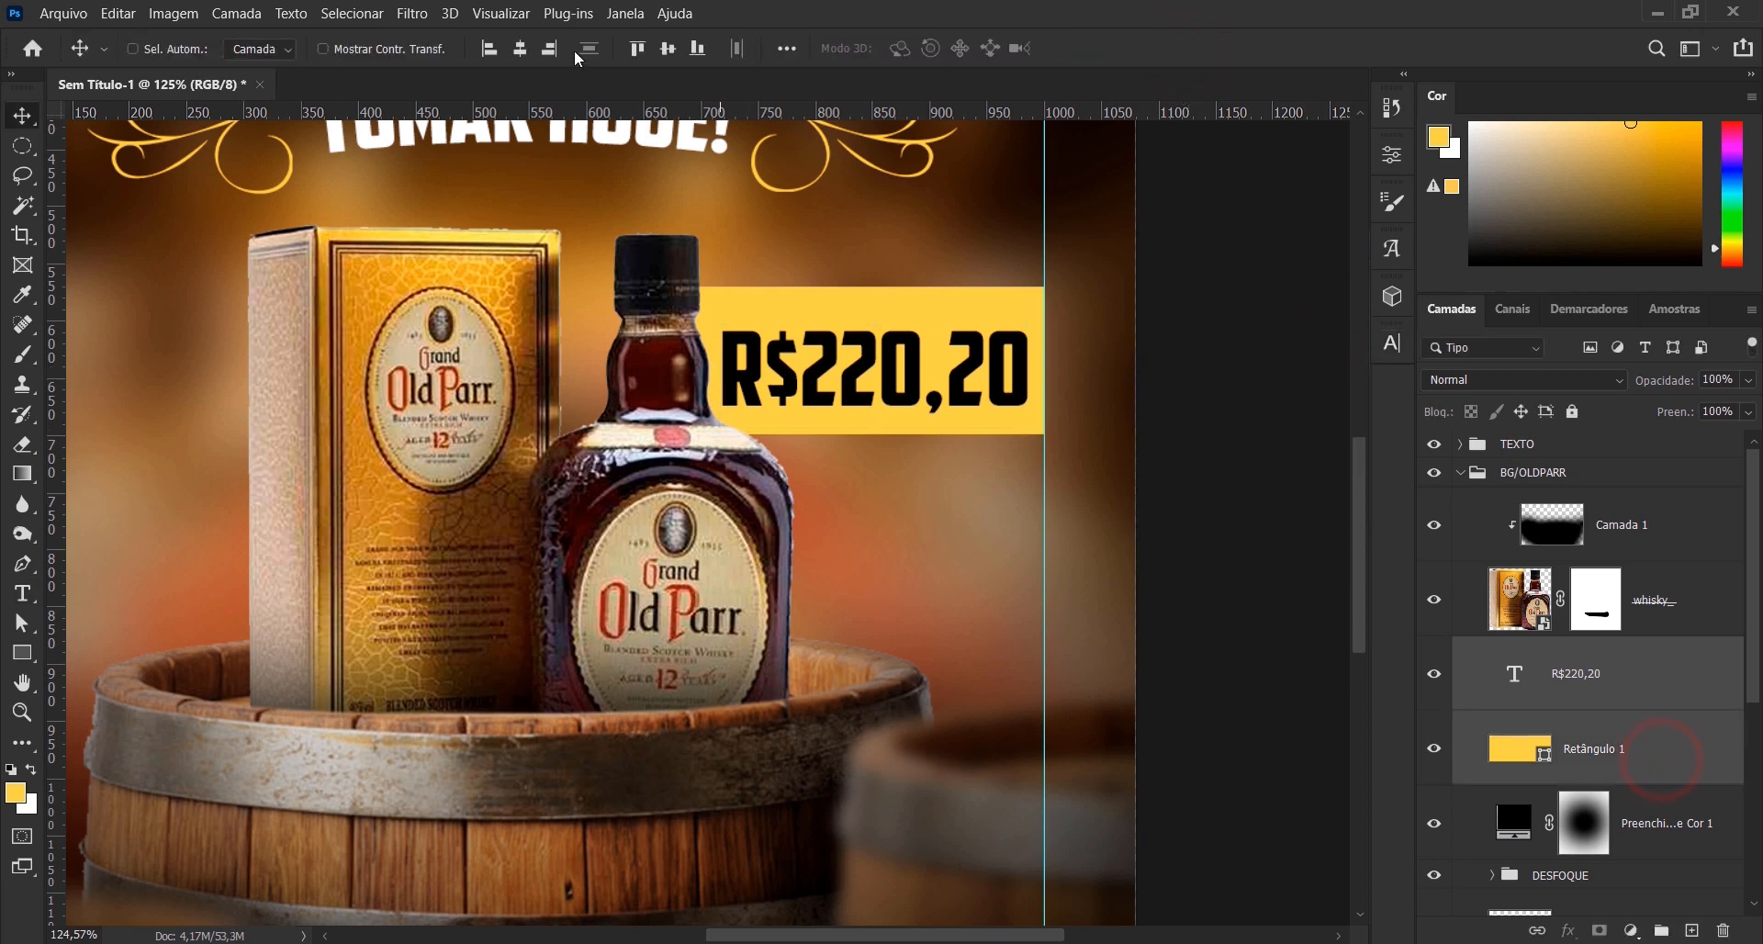
pyautogui.click(520, 49)
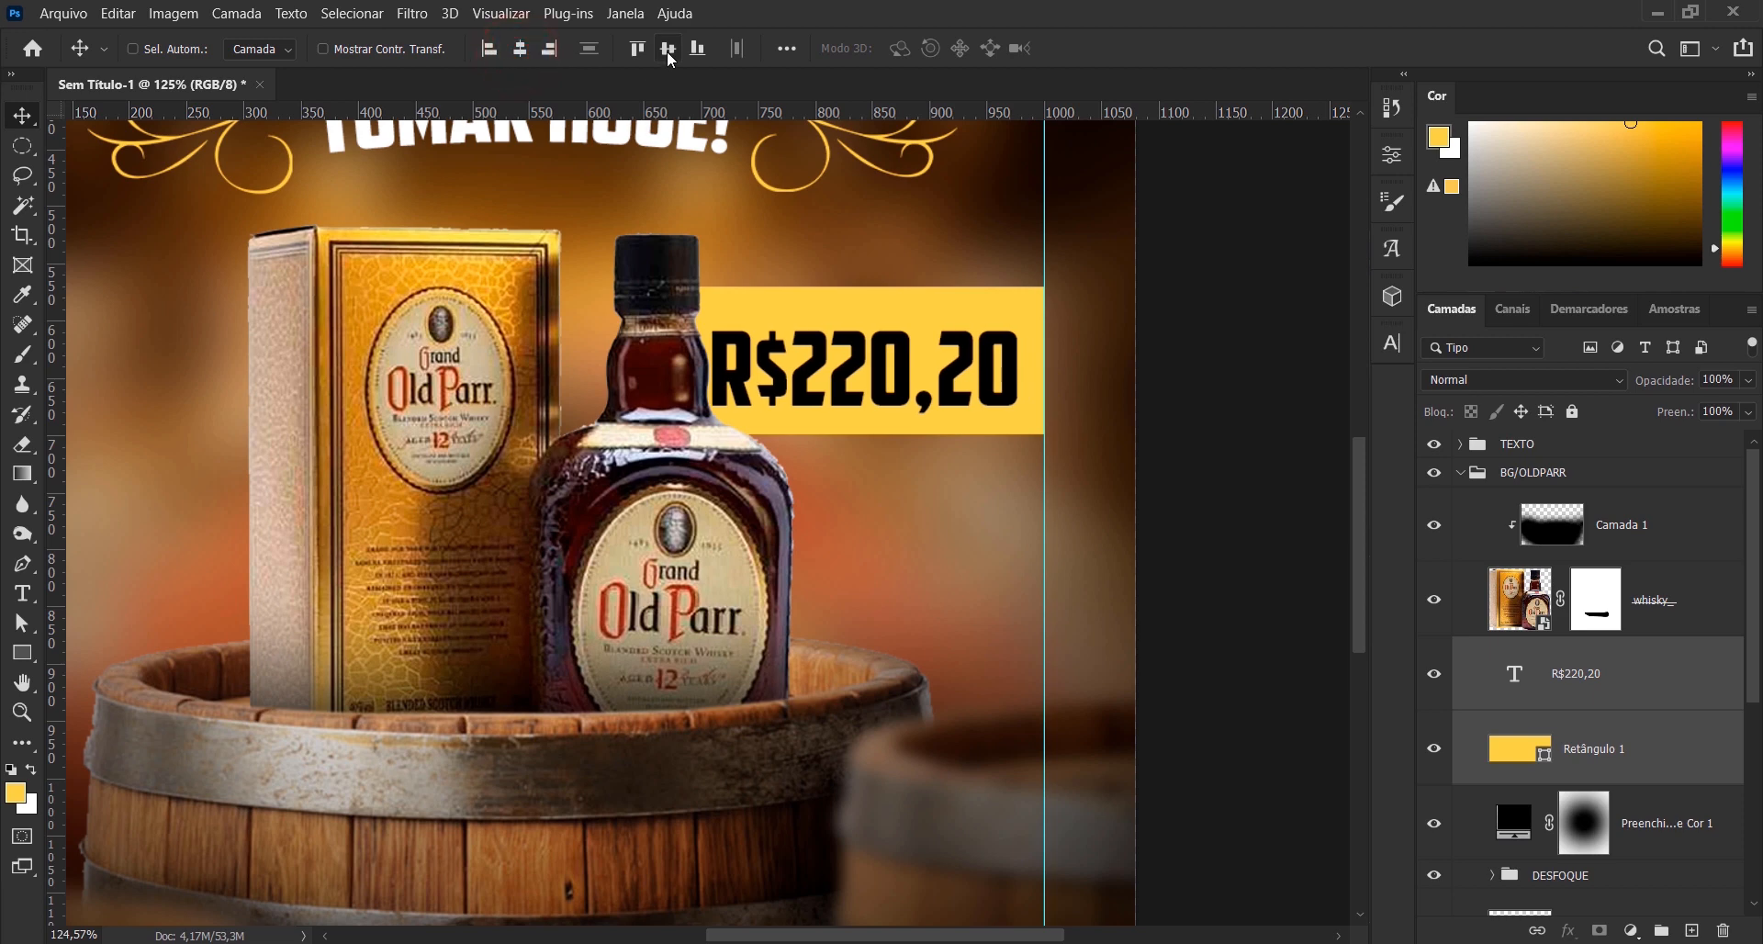
pyautogui.click(668, 52)
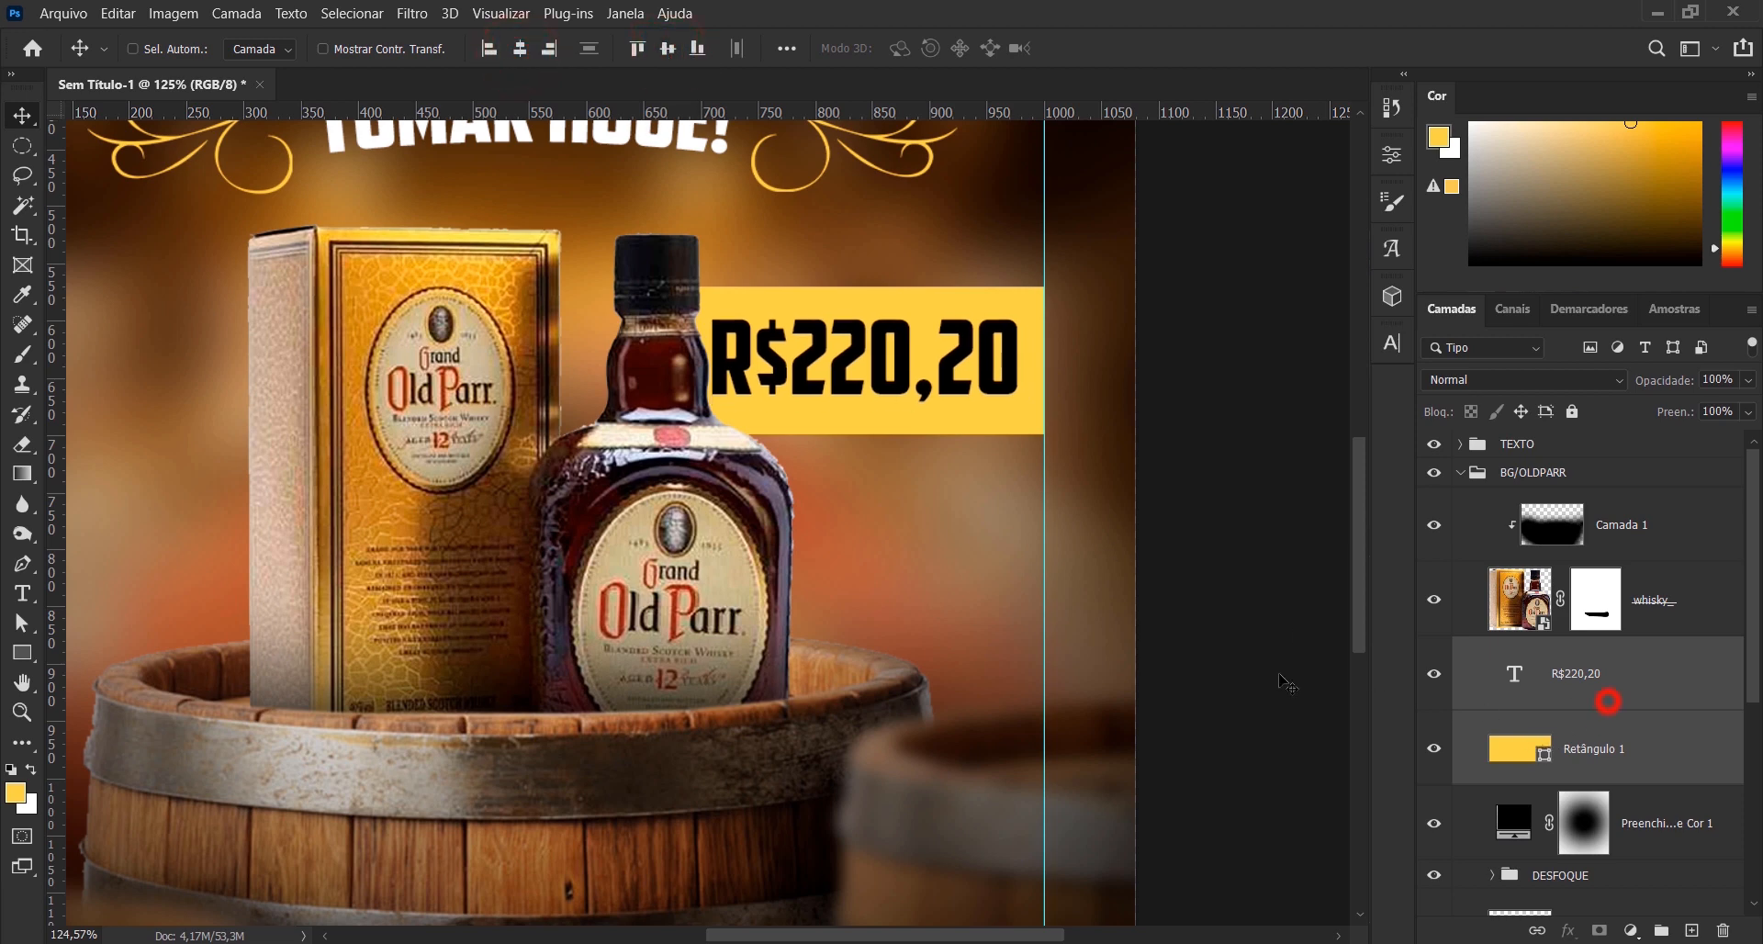
# - Nudge the price text slightly to the right, clear of the bottle's neck
pyautogui.click(1607, 701)
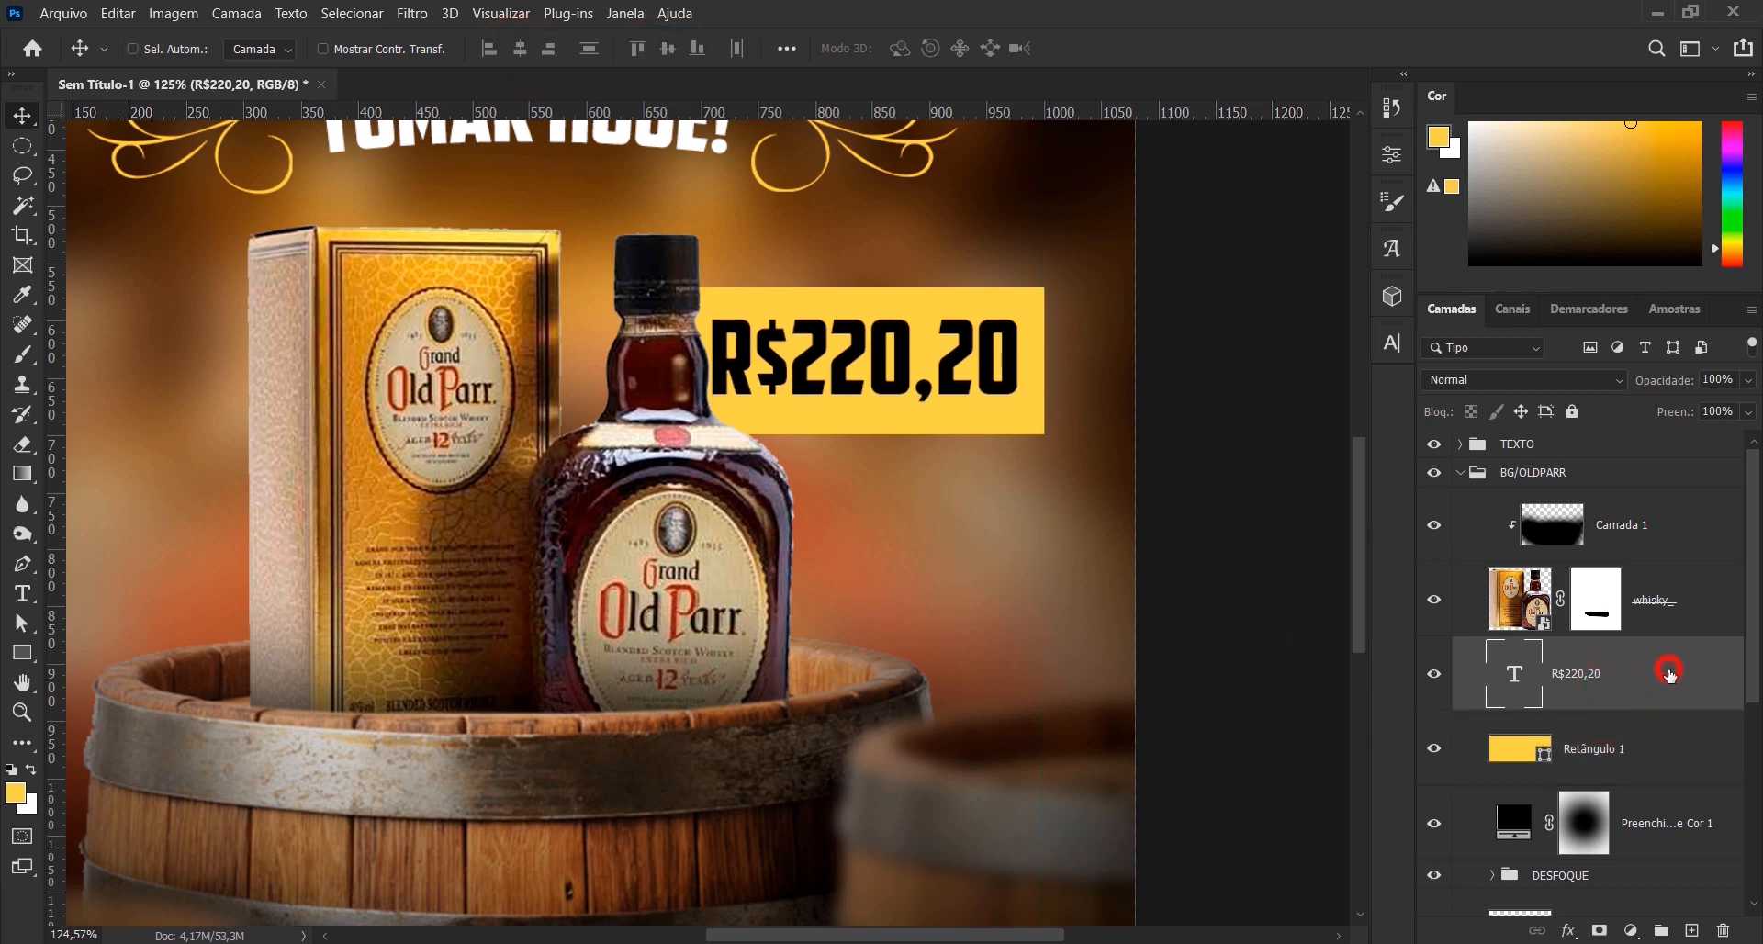
pyautogui.press('Right')
pyautogui.press('Right')
pyautogui.press('Right')
pyautogui.press('Right')
pyautogui.press('Right')
pyautogui.press('Right')
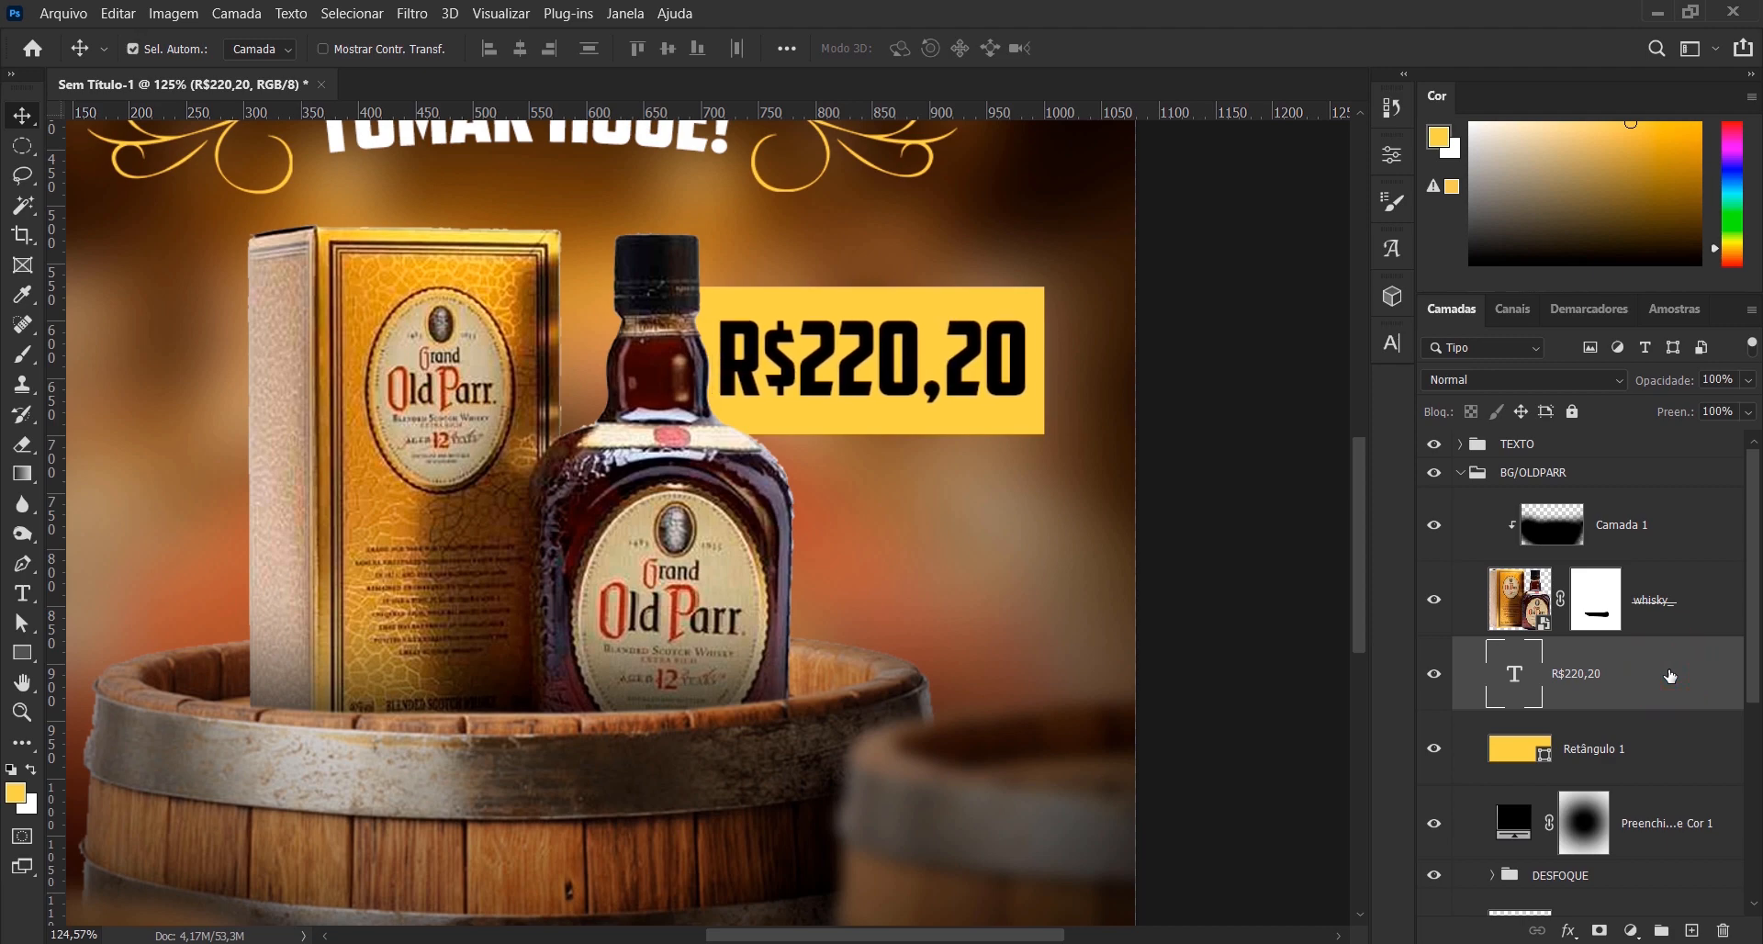
pyautogui.hotkey('ctrl', '0')
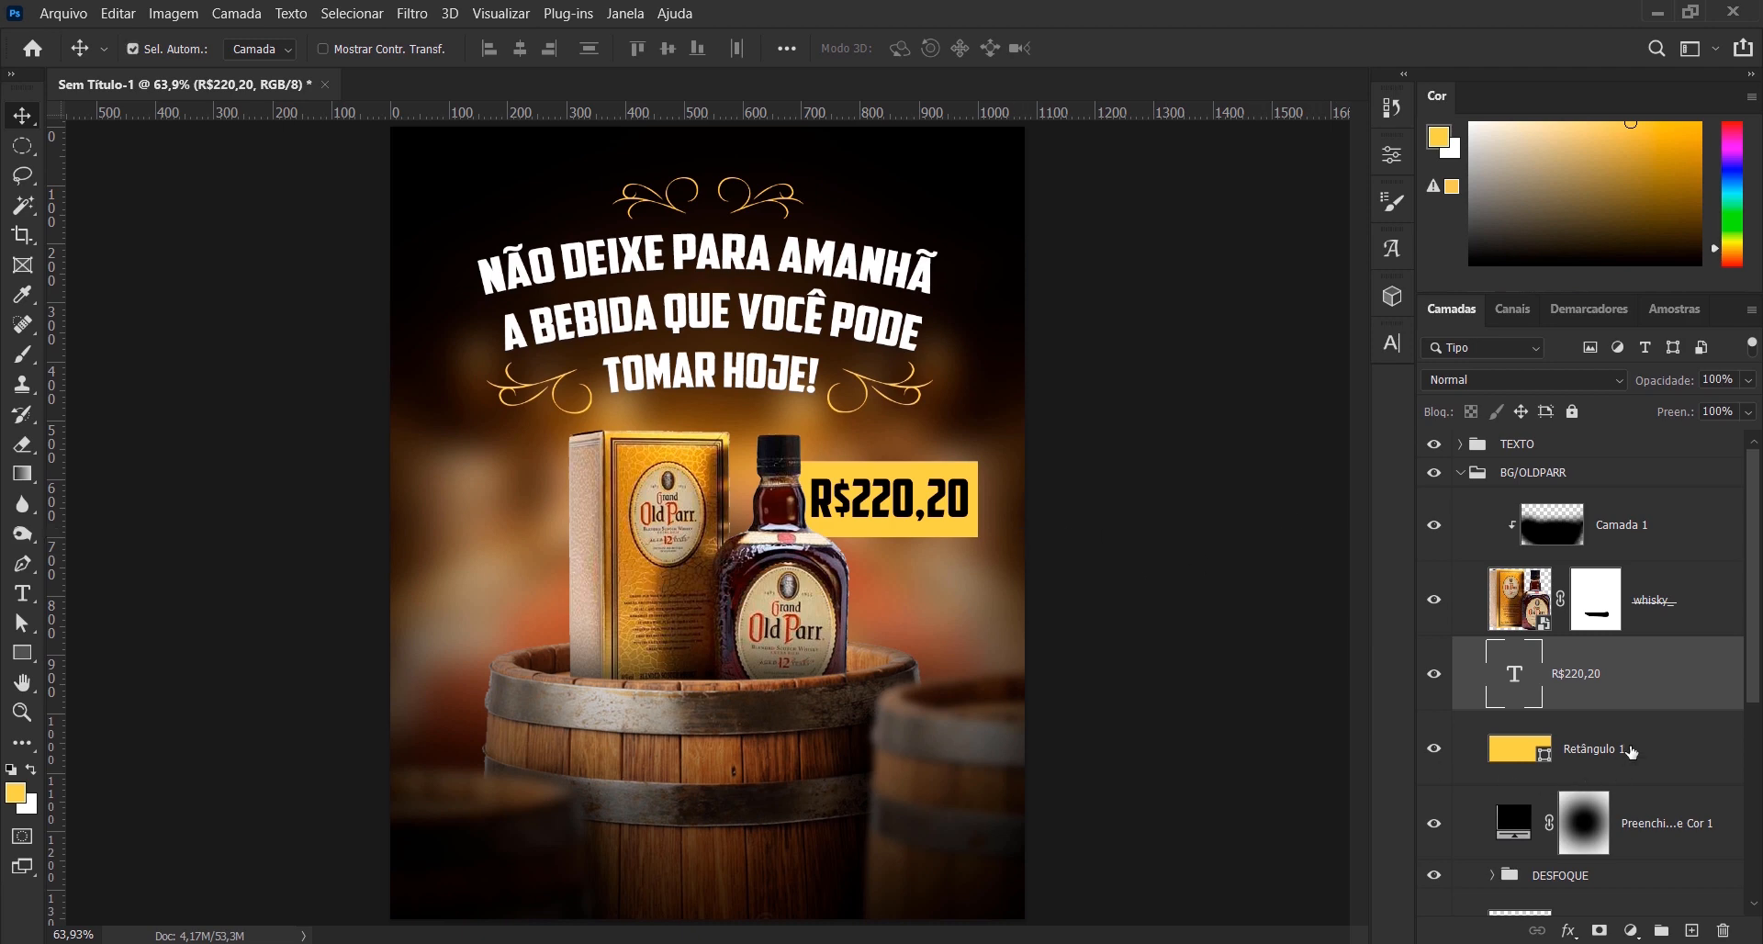
# - Group the price text and the yellow rectangle and name the group VALOR
pyautogui.keyDown('shift'); pyautogui.click(1632, 751); pyautogui.keyUp('shift')
pyautogui.hotkey('ctrl', 'g')
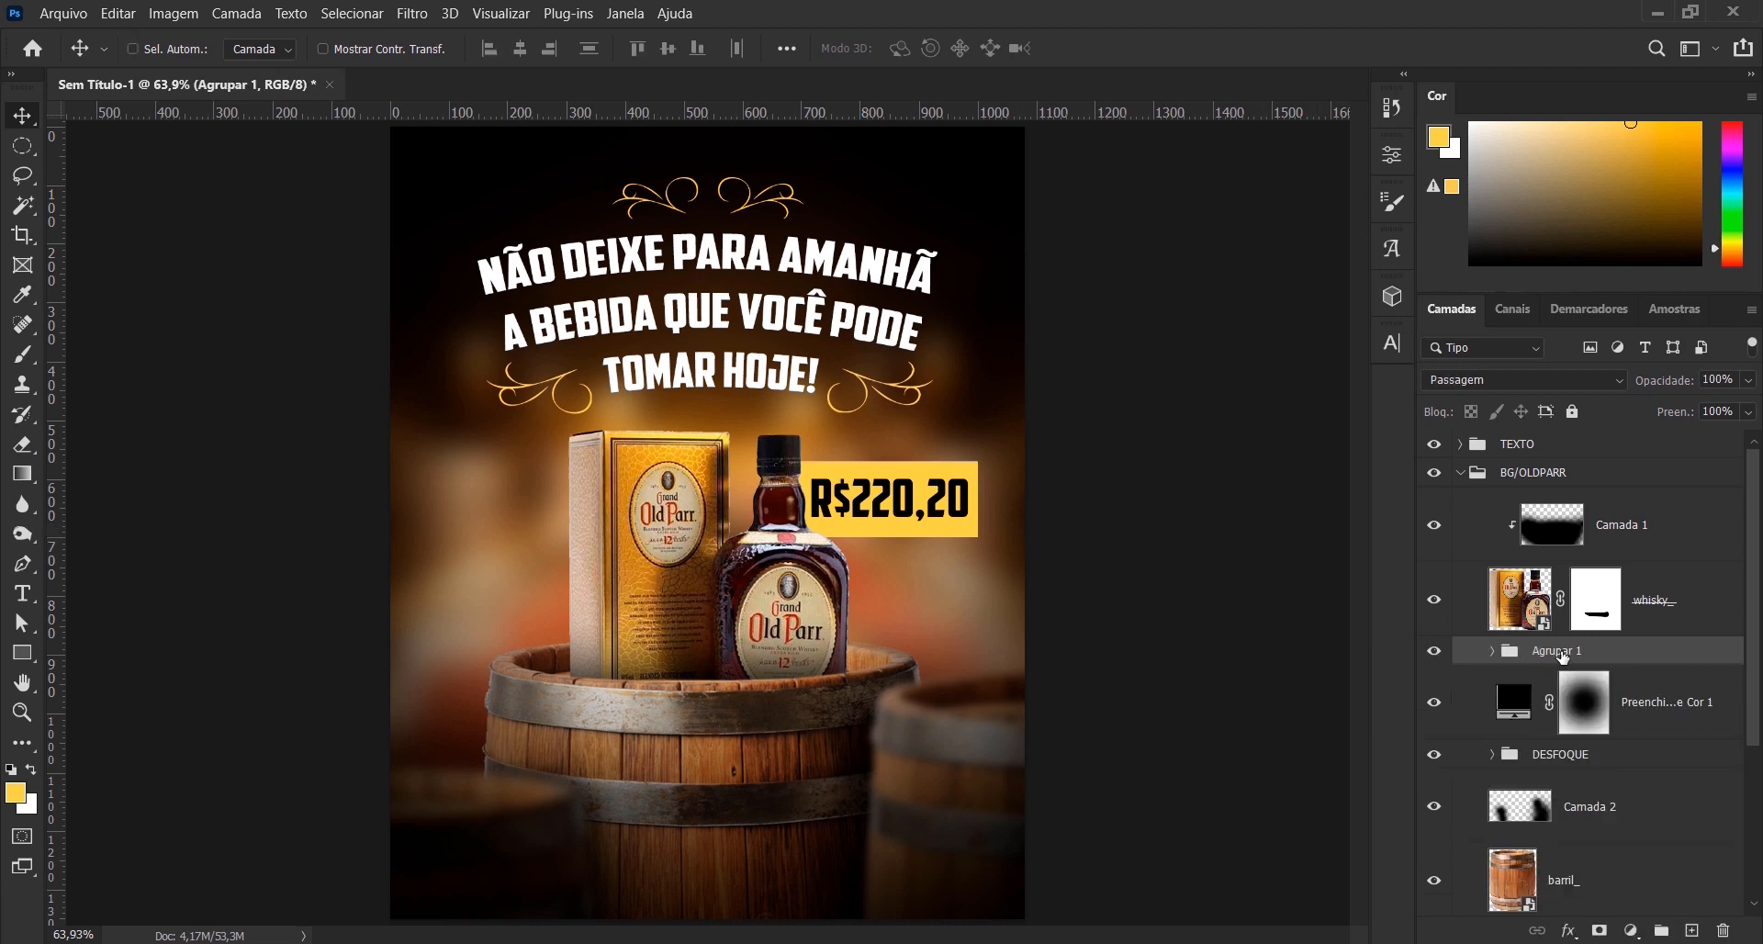
pyautogui.doubleClick(1555, 650)
pyautogui.write('VALOR')
pyautogui.press('Return')
# - Place the logo-02_ Grand Old Parr logo above Camada 1 at its default size
pyautogui.click(1627, 531)
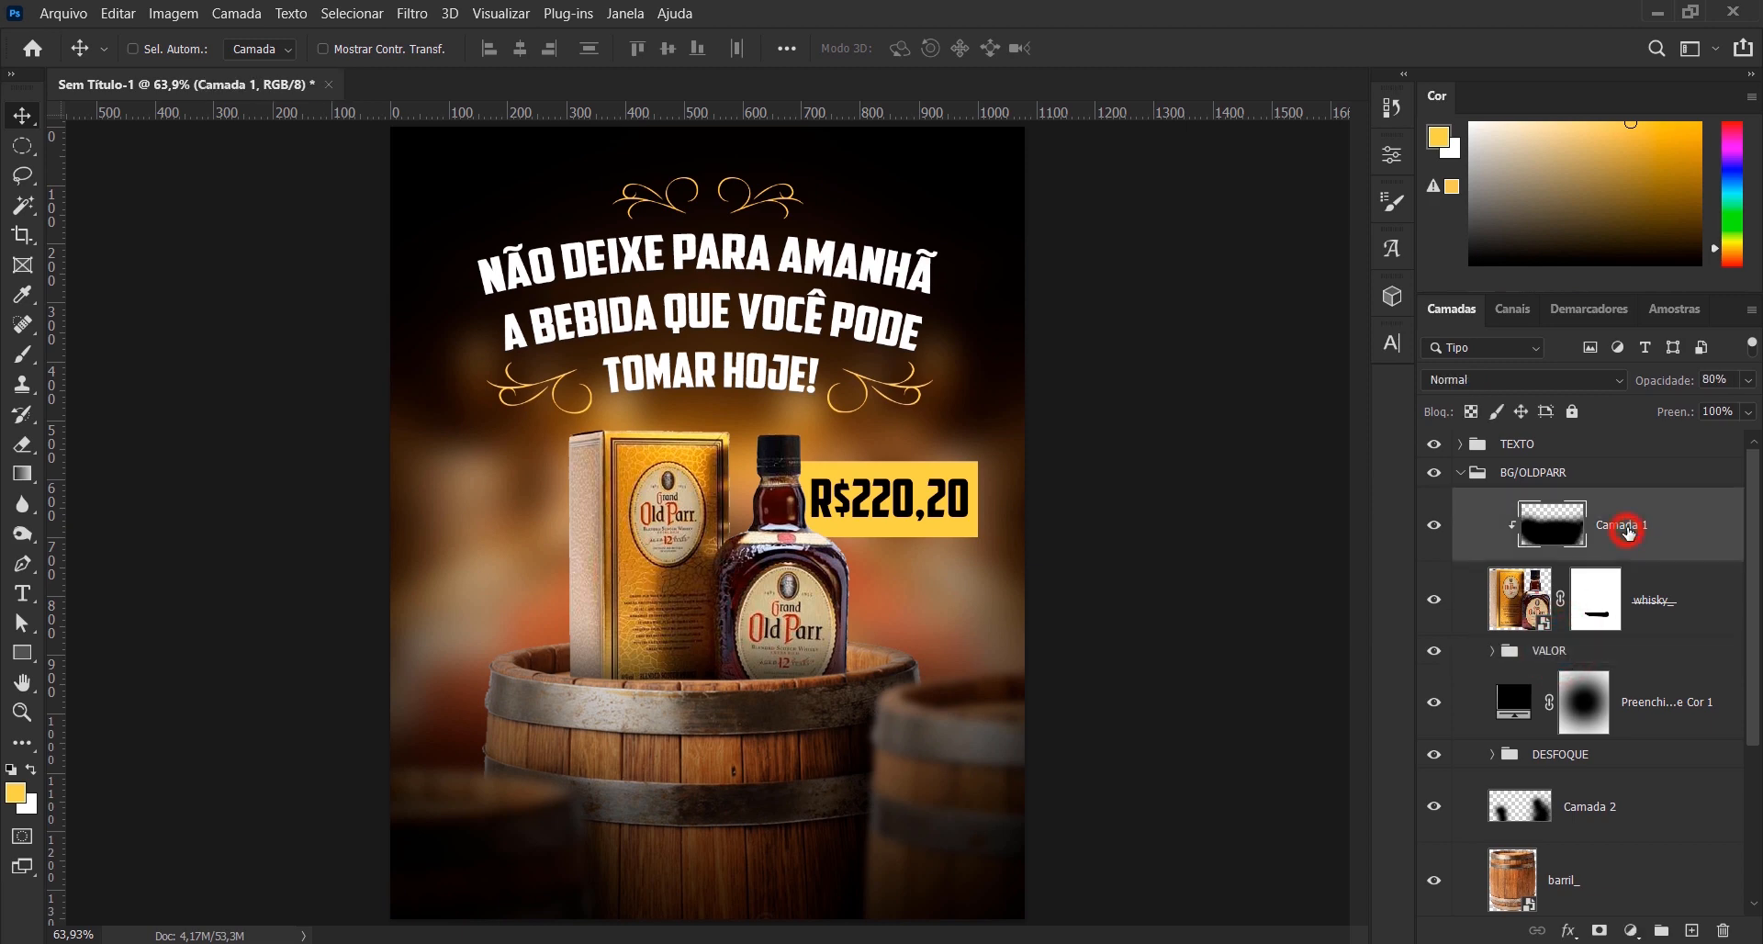
pyautogui.click(79, 23)
pyautogui.click(226, 421)
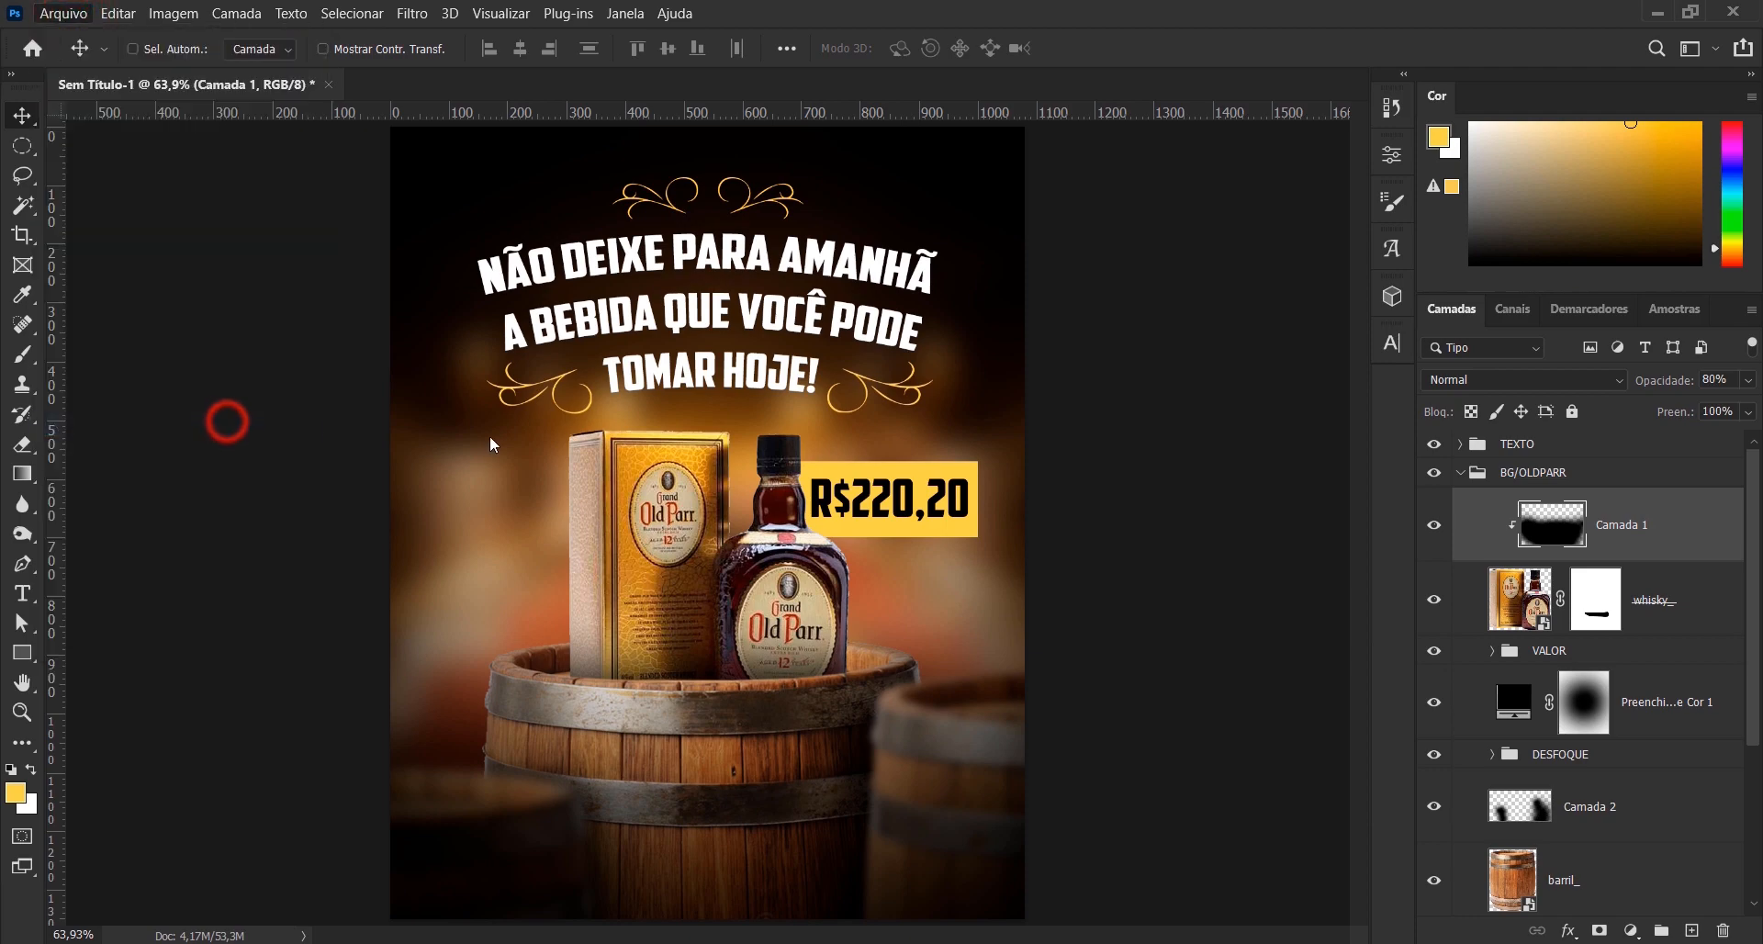
pyautogui.doubleClick(789, 223)
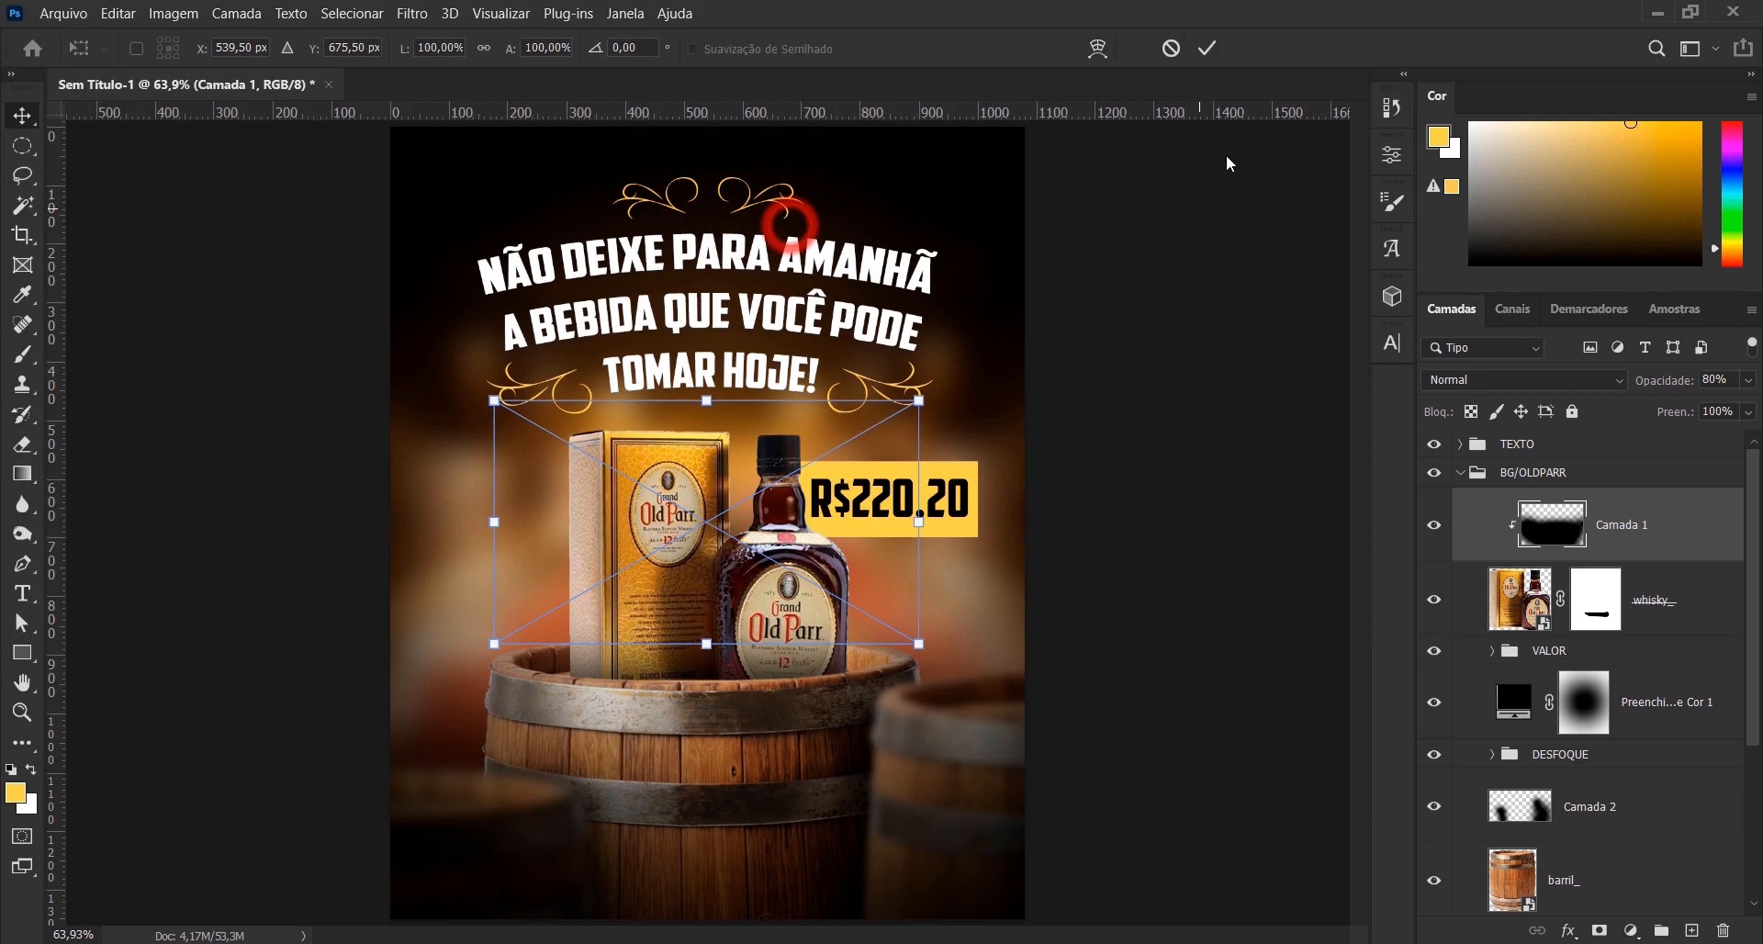
pyautogui.click(1206, 48)
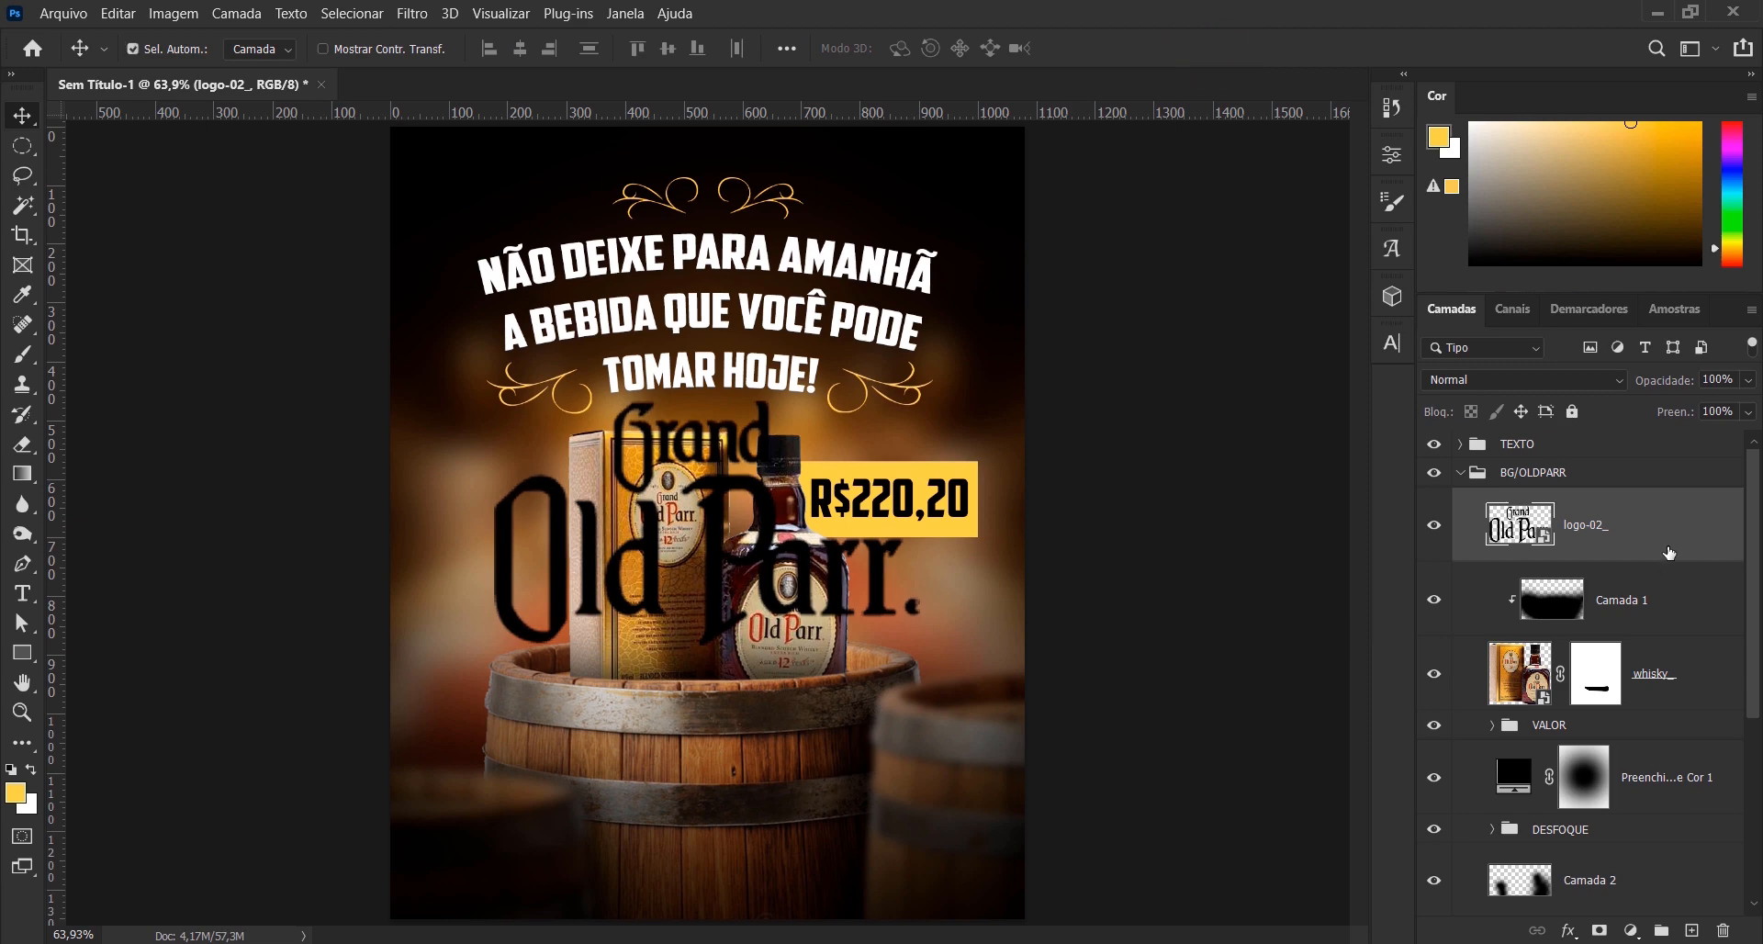
# - Turn the Grand Old Parr logo white with Hue/Saturation lightness +100 and convert it to a smart object
pyautogui.hotkey('ctrl', 'u')
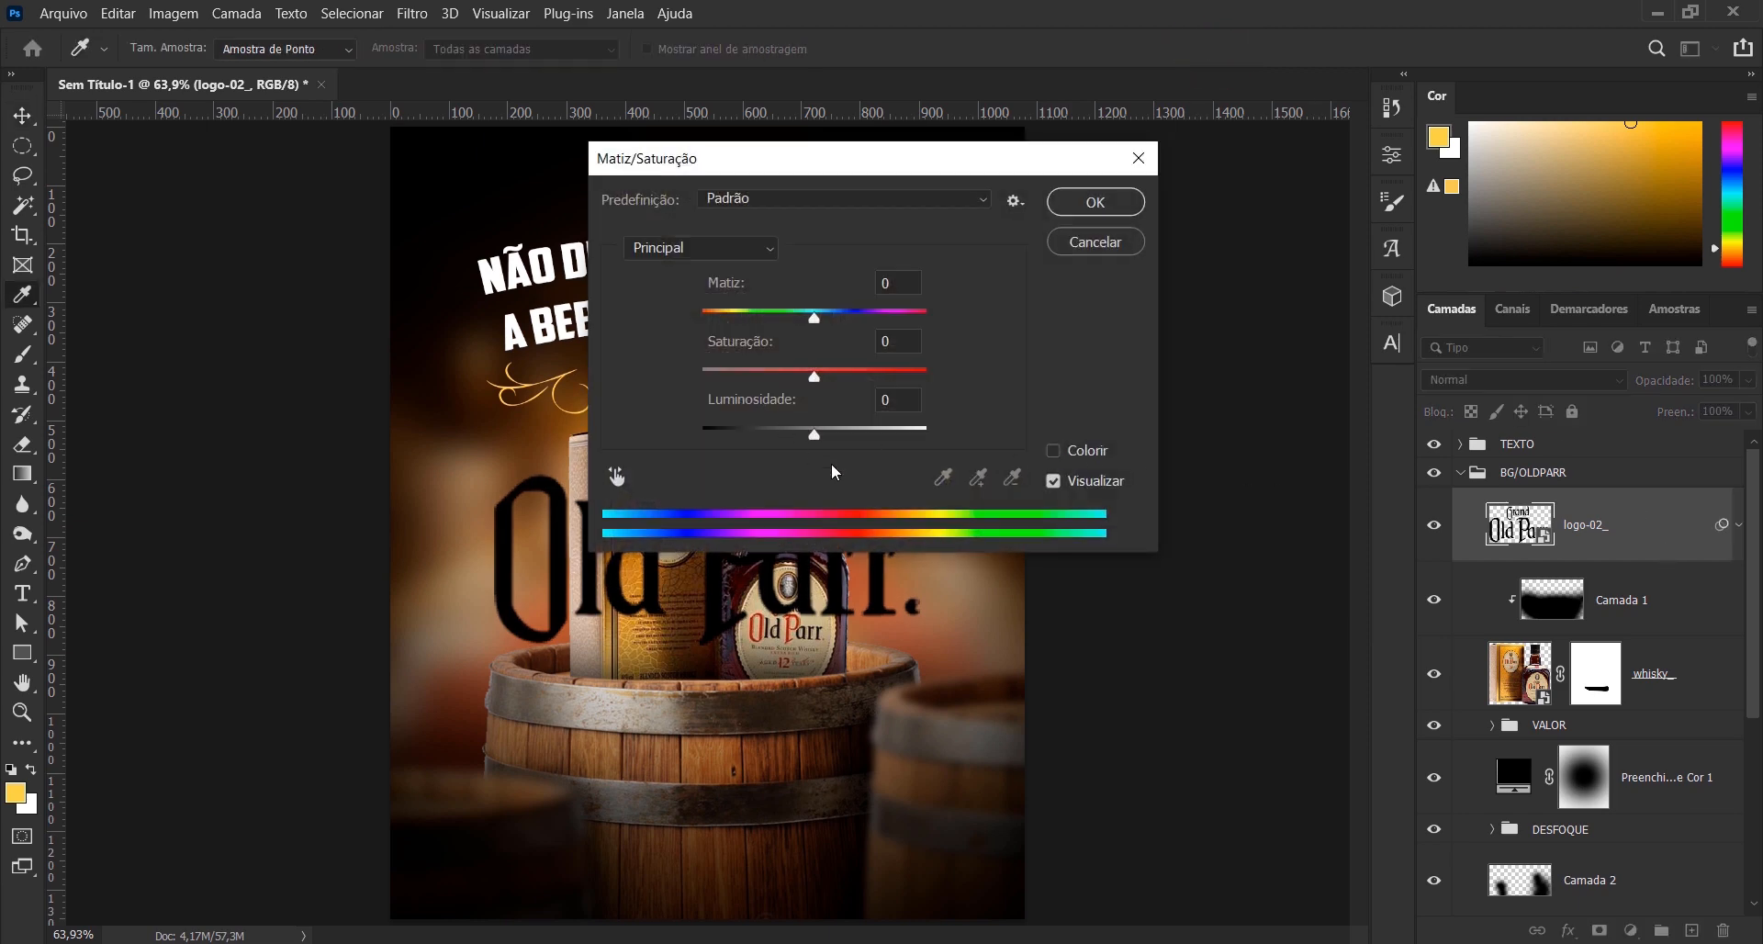
pyautogui.moveTo(820, 441); pyautogui.dragTo(1080, 432)
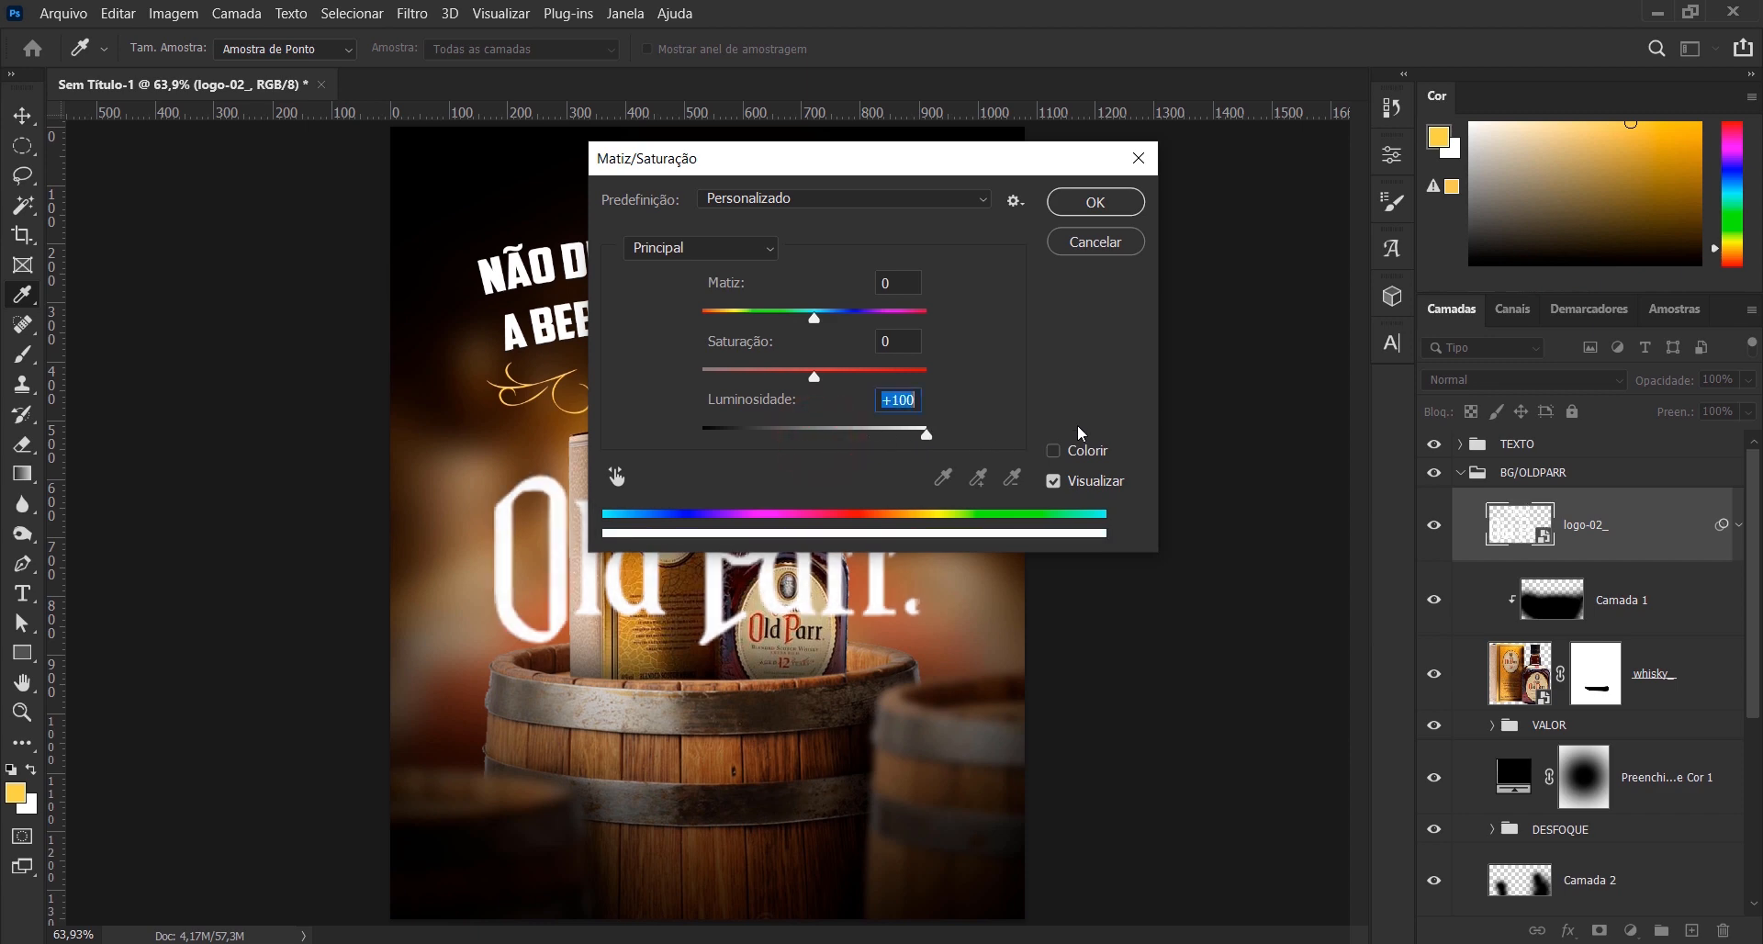
pyautogui.click(1112, 210)
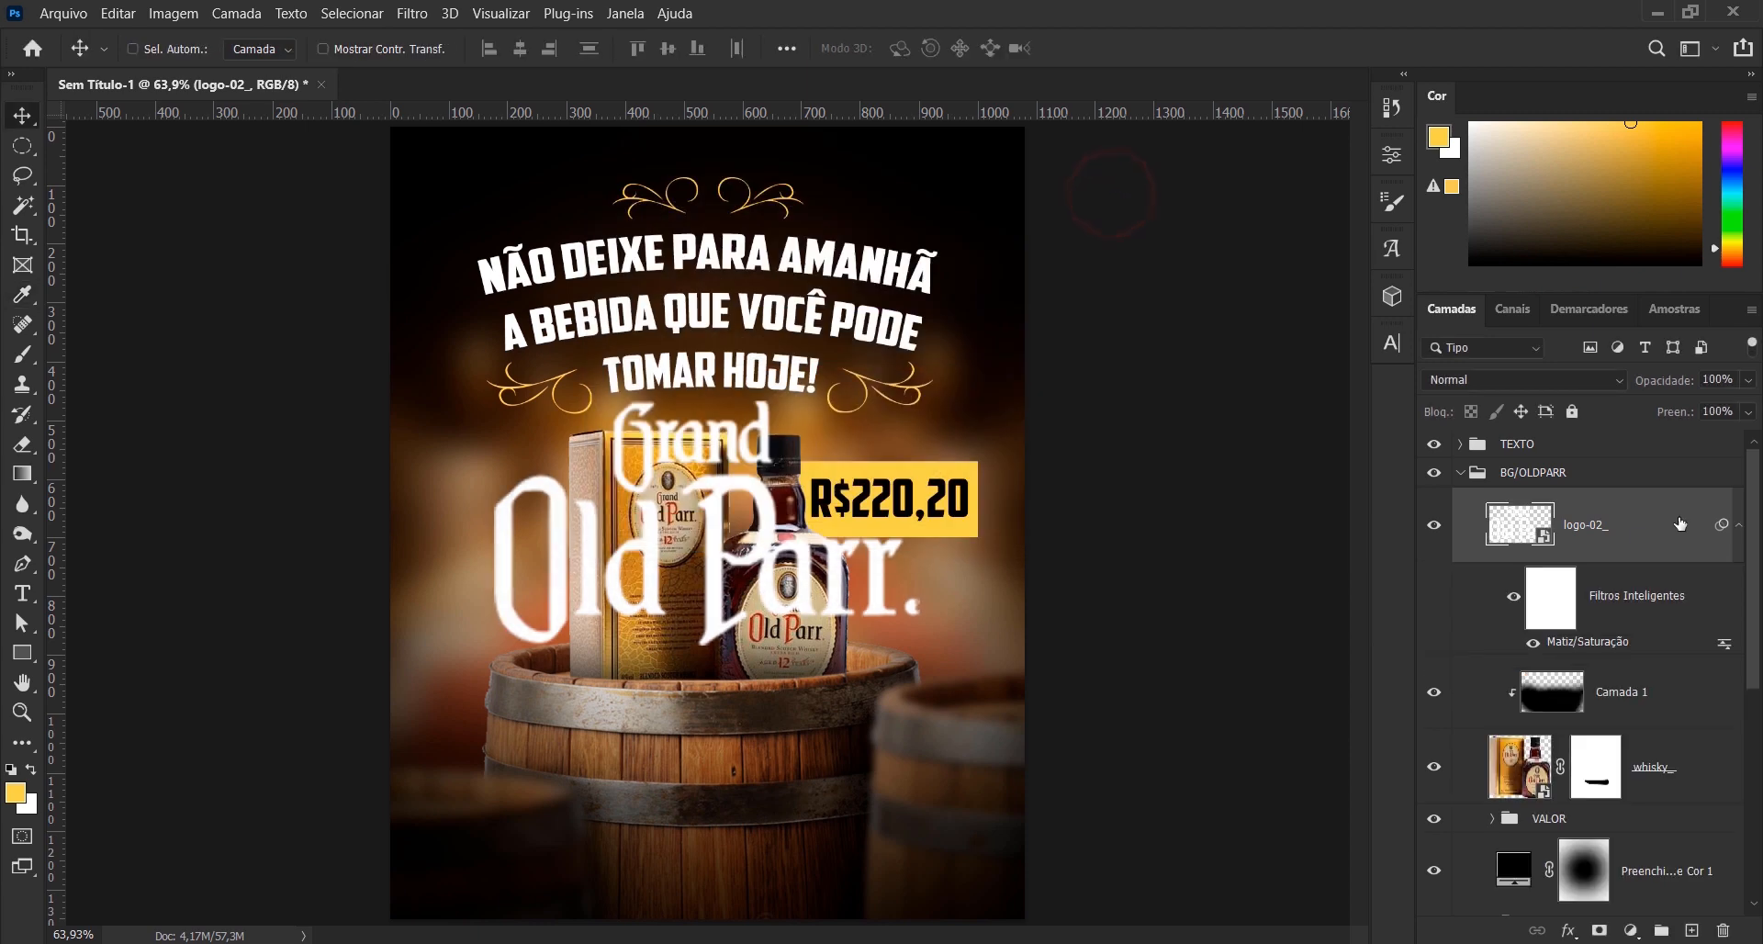
pyautogui.rightClick(1676, 524)
pyautogui.click(1469, 218)
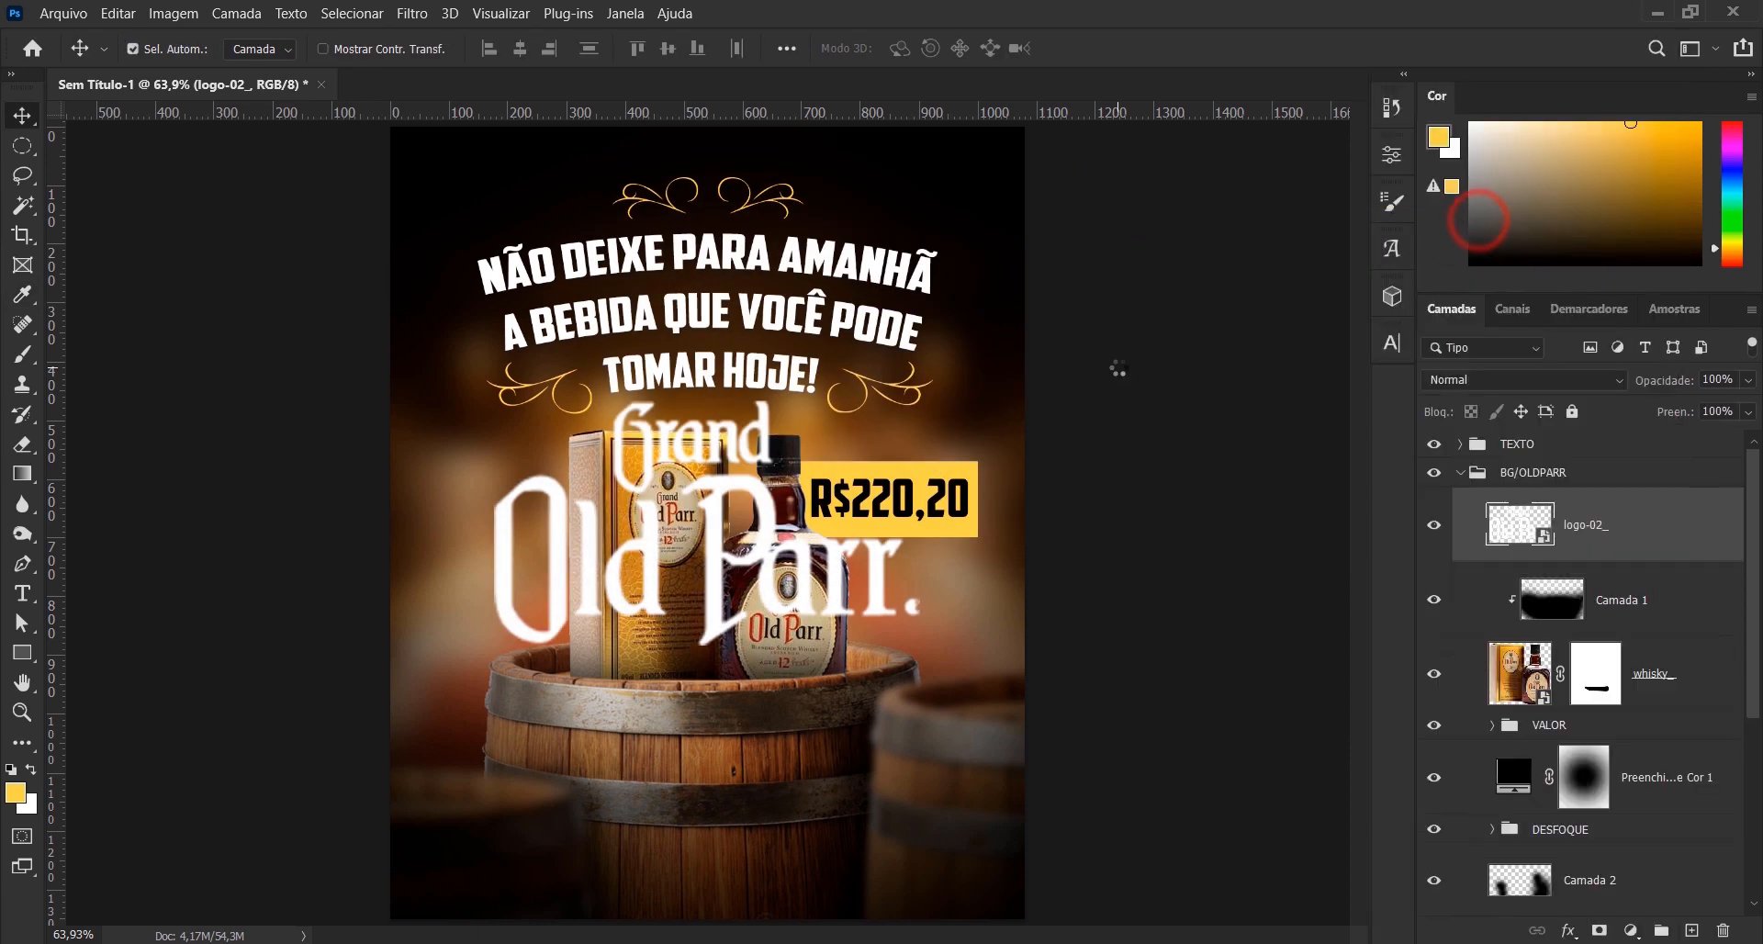
# - Scale the Grand Old Parr logo to about 23.5% and place it beneath the yellow price tag, beside the bottle
pyautogui.hotkey('ctrl', 't')
pyautogui.moveTo(1024, 129); pyautogui.dragTo(781, 428)
pyautogui.moveTo(712, 537); pyautogui.dragTo(929, 607)
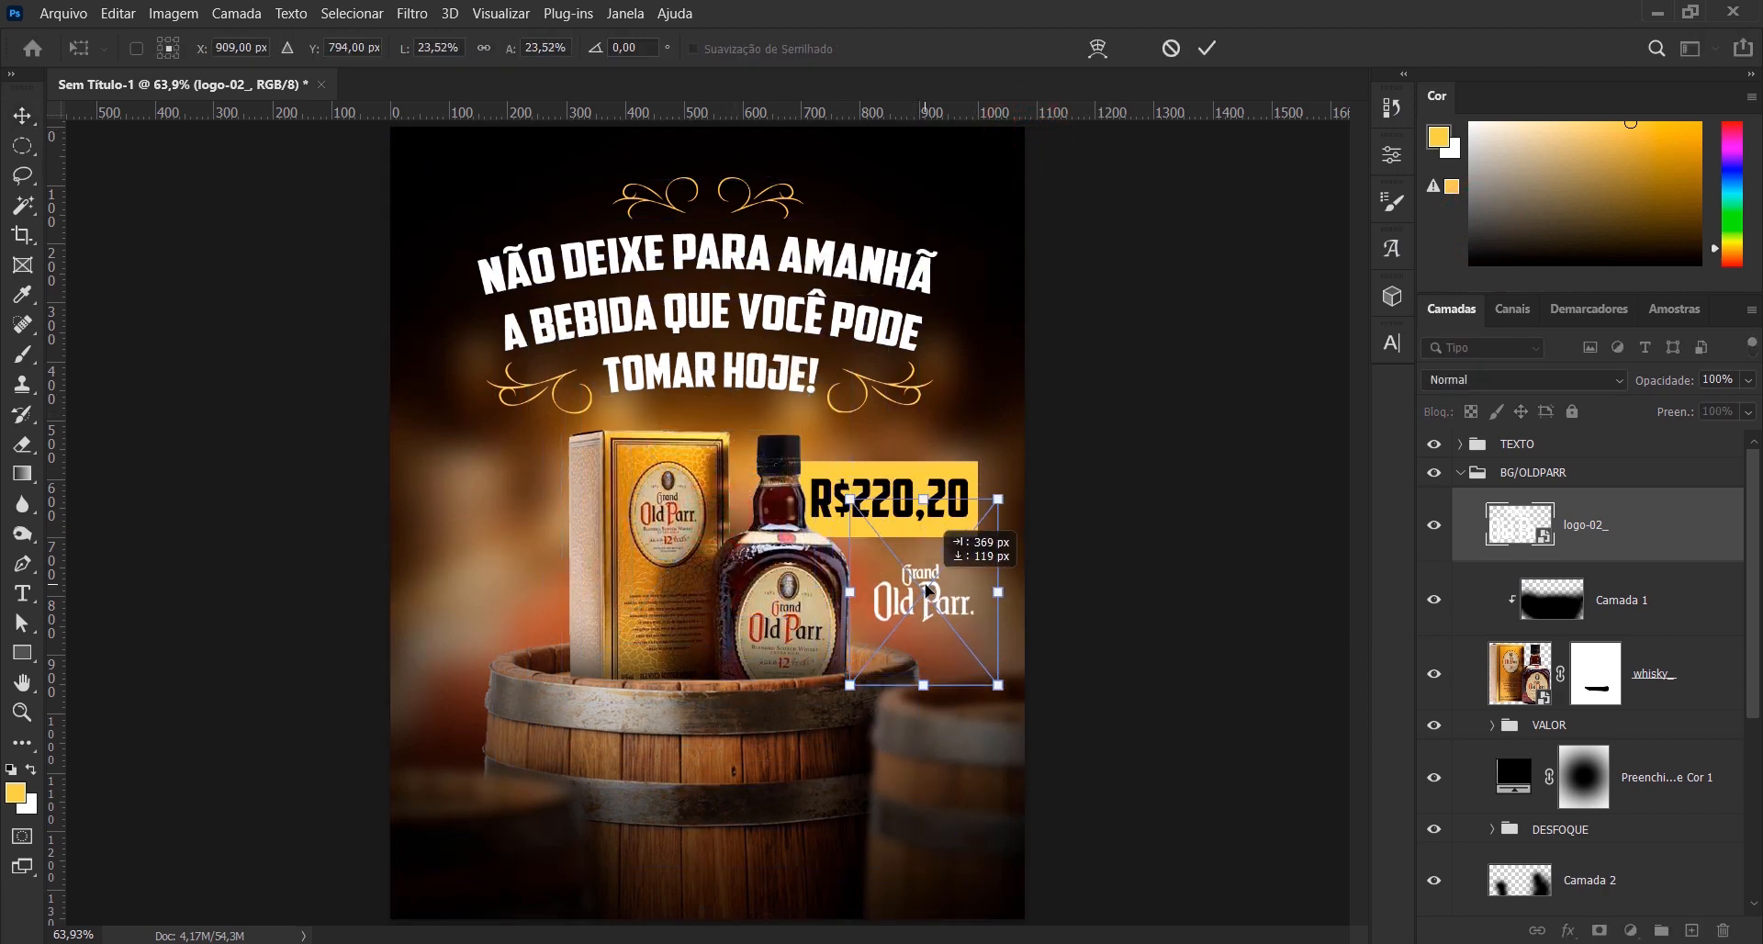
pyautogui.click(1210, 51)
# - With the guides displayed, shift the Grand Old Parr logo slightly up and left to centre it beneath the price tag
pyautogui.hotkey('ctrl', ';')
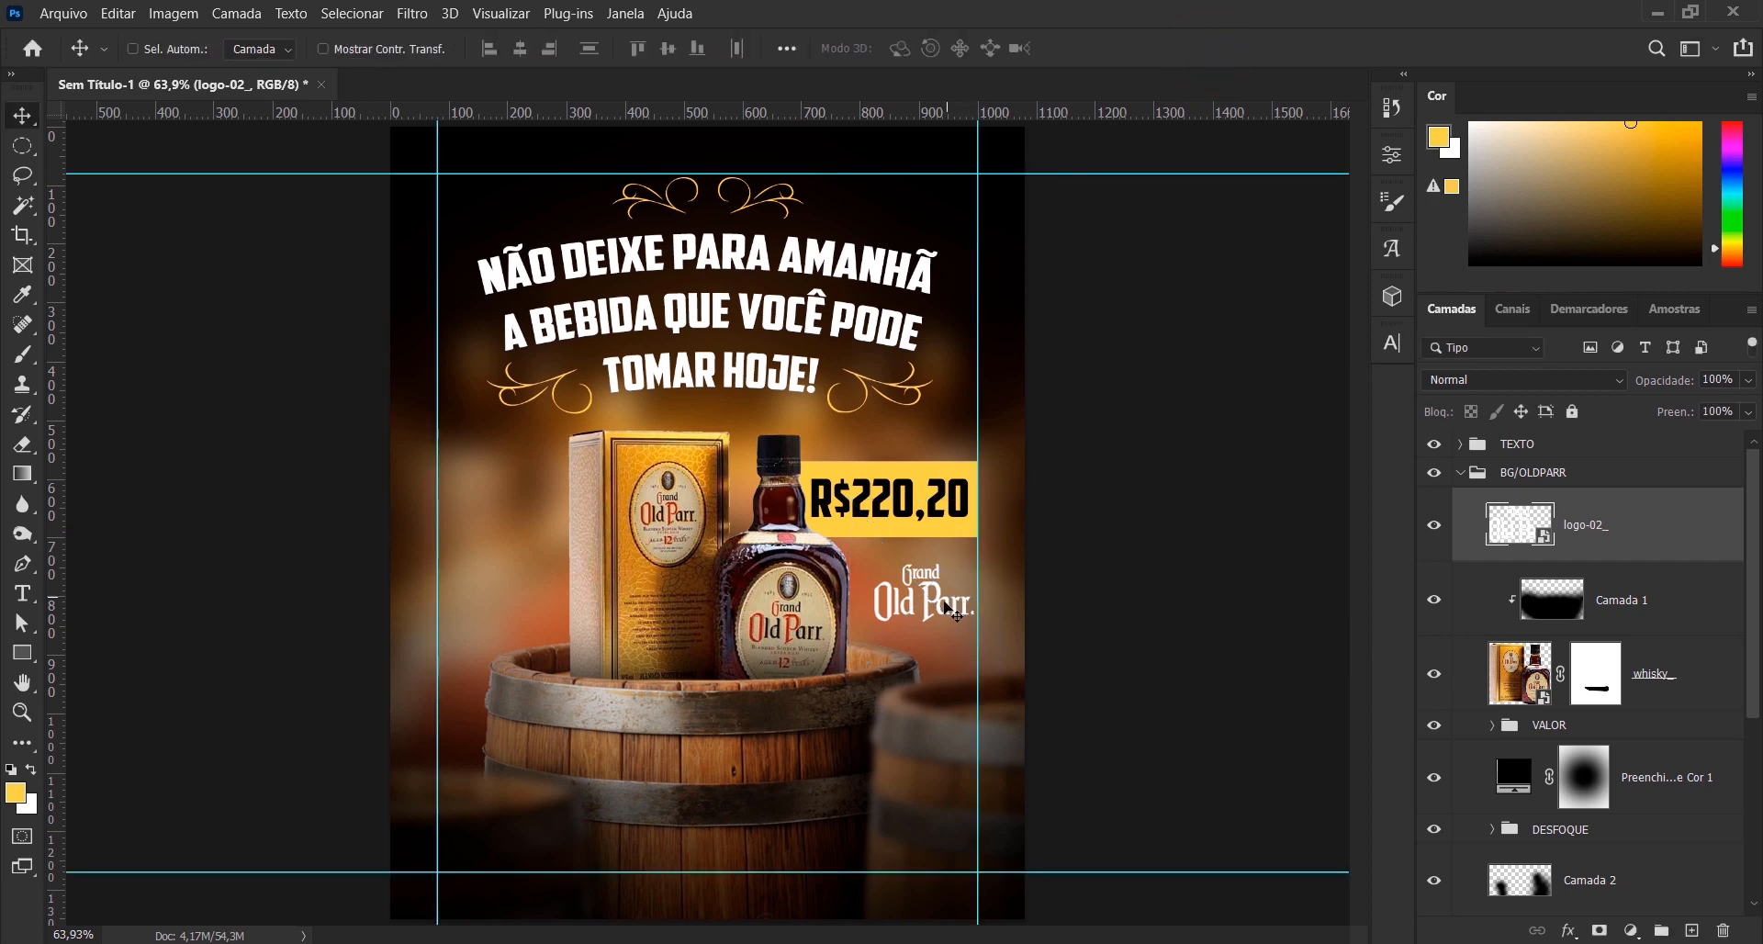
pyautogui.moveTo(929, 608); pyautogui.dragTo(927, 603)
pyautogui.press('Left')
pyautogui.press('Left')
pyautogui.press('Left')
pyautogui.press('Left')
pyautogui.press('Left')
pyautogui.press('Left')
pyautogui.press('Left')
pyautogui.press('Left')
pyautogui.press('Left')
pyautogui.press('Left')
pyautogui.press('Left')
pyautogui.press('Left')
pyautogui.press('Left')
pyautogui.press('Left')
pyautogui.press('Left')
pyautogui.press('Left')
pyautogui.press('Left')
pyautogui.press('Left')
pyautogui.press('Left')
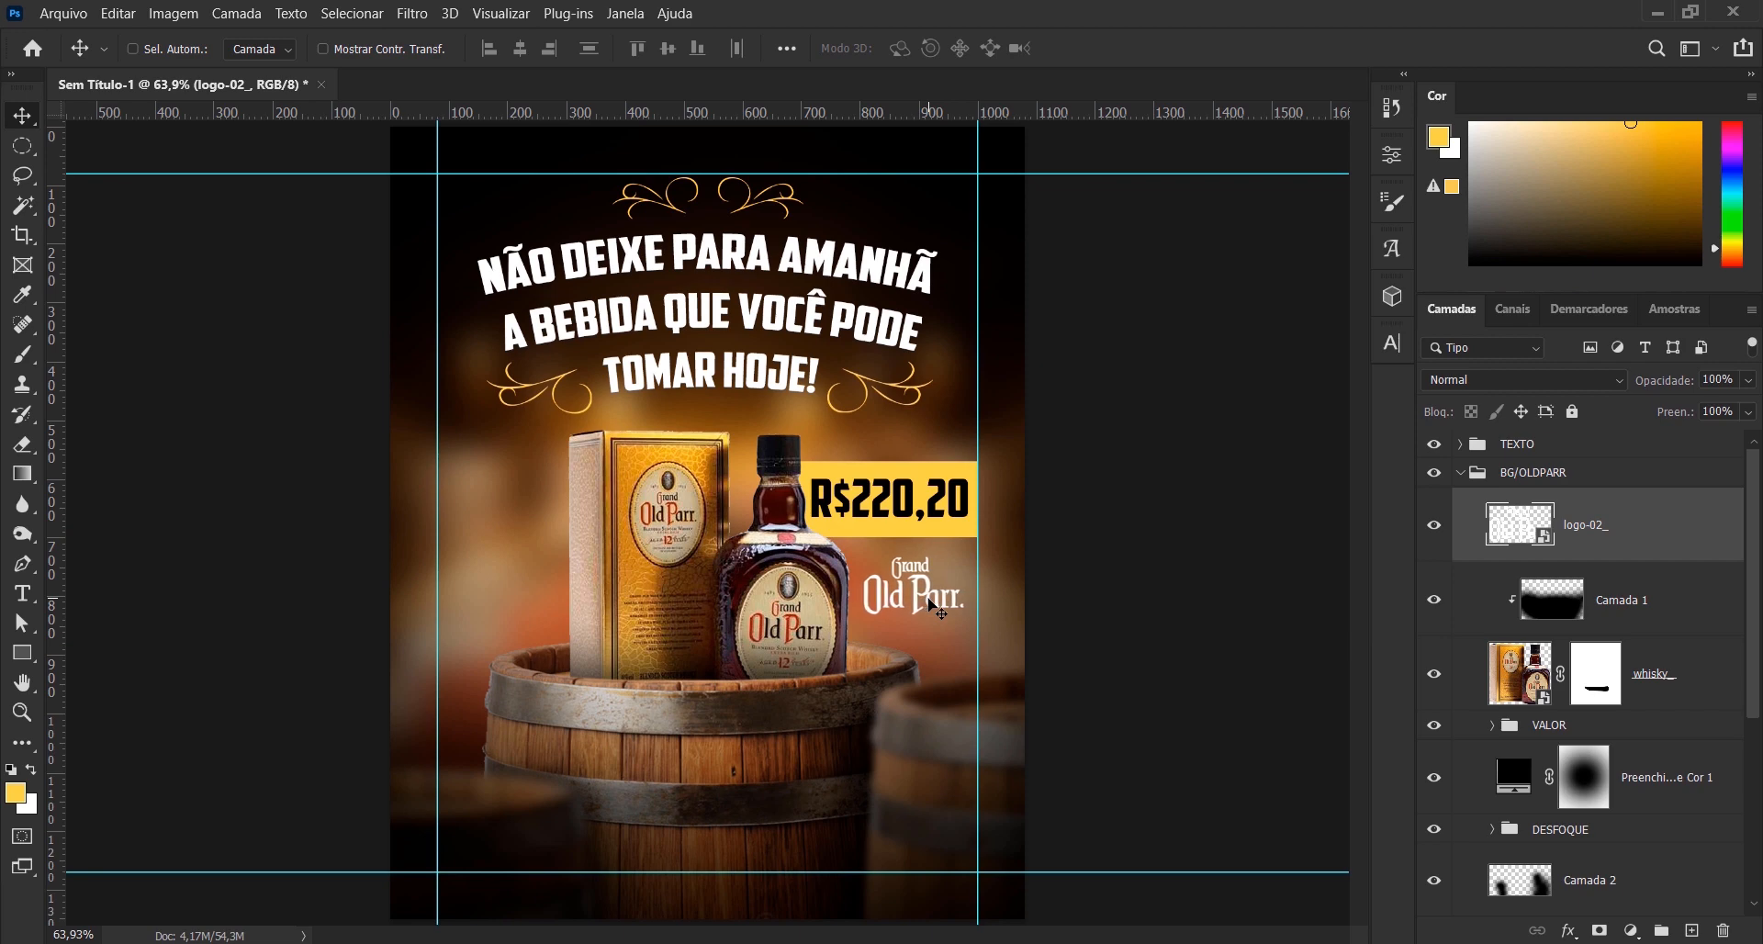
pyautogui.press('Left')
pyautogui.press('Left')
pyautogui.press('Right')
pyautogui.press('Right')
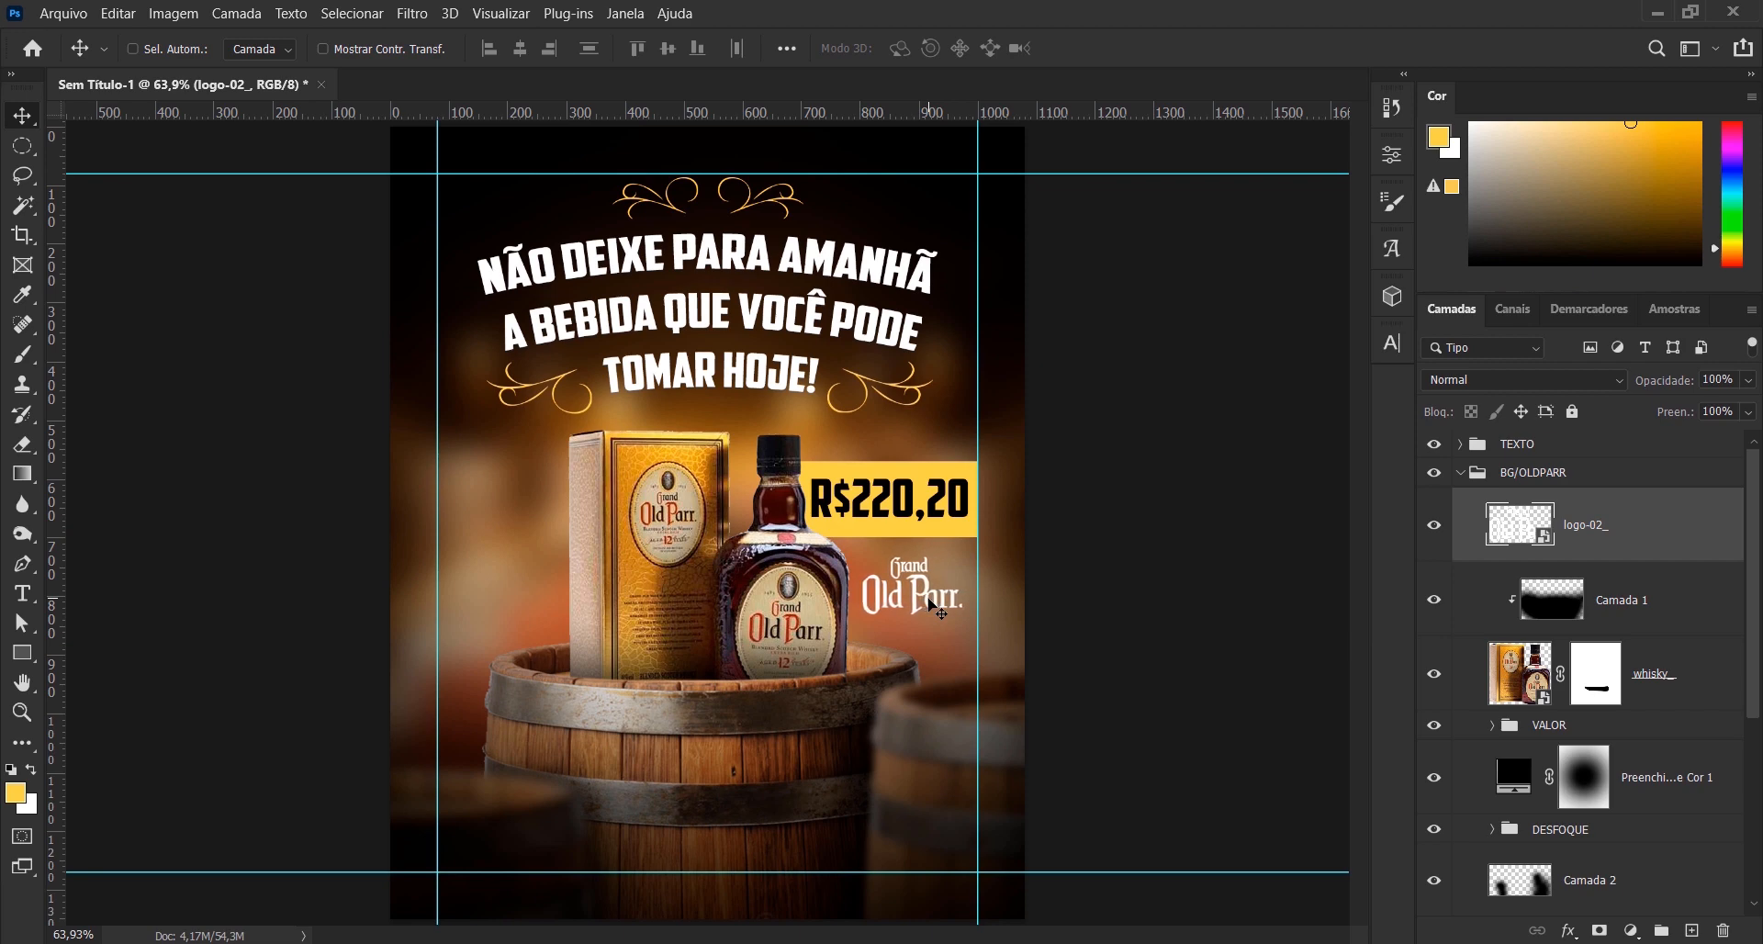
pyautogui.hotkey('ctrl', 'h')
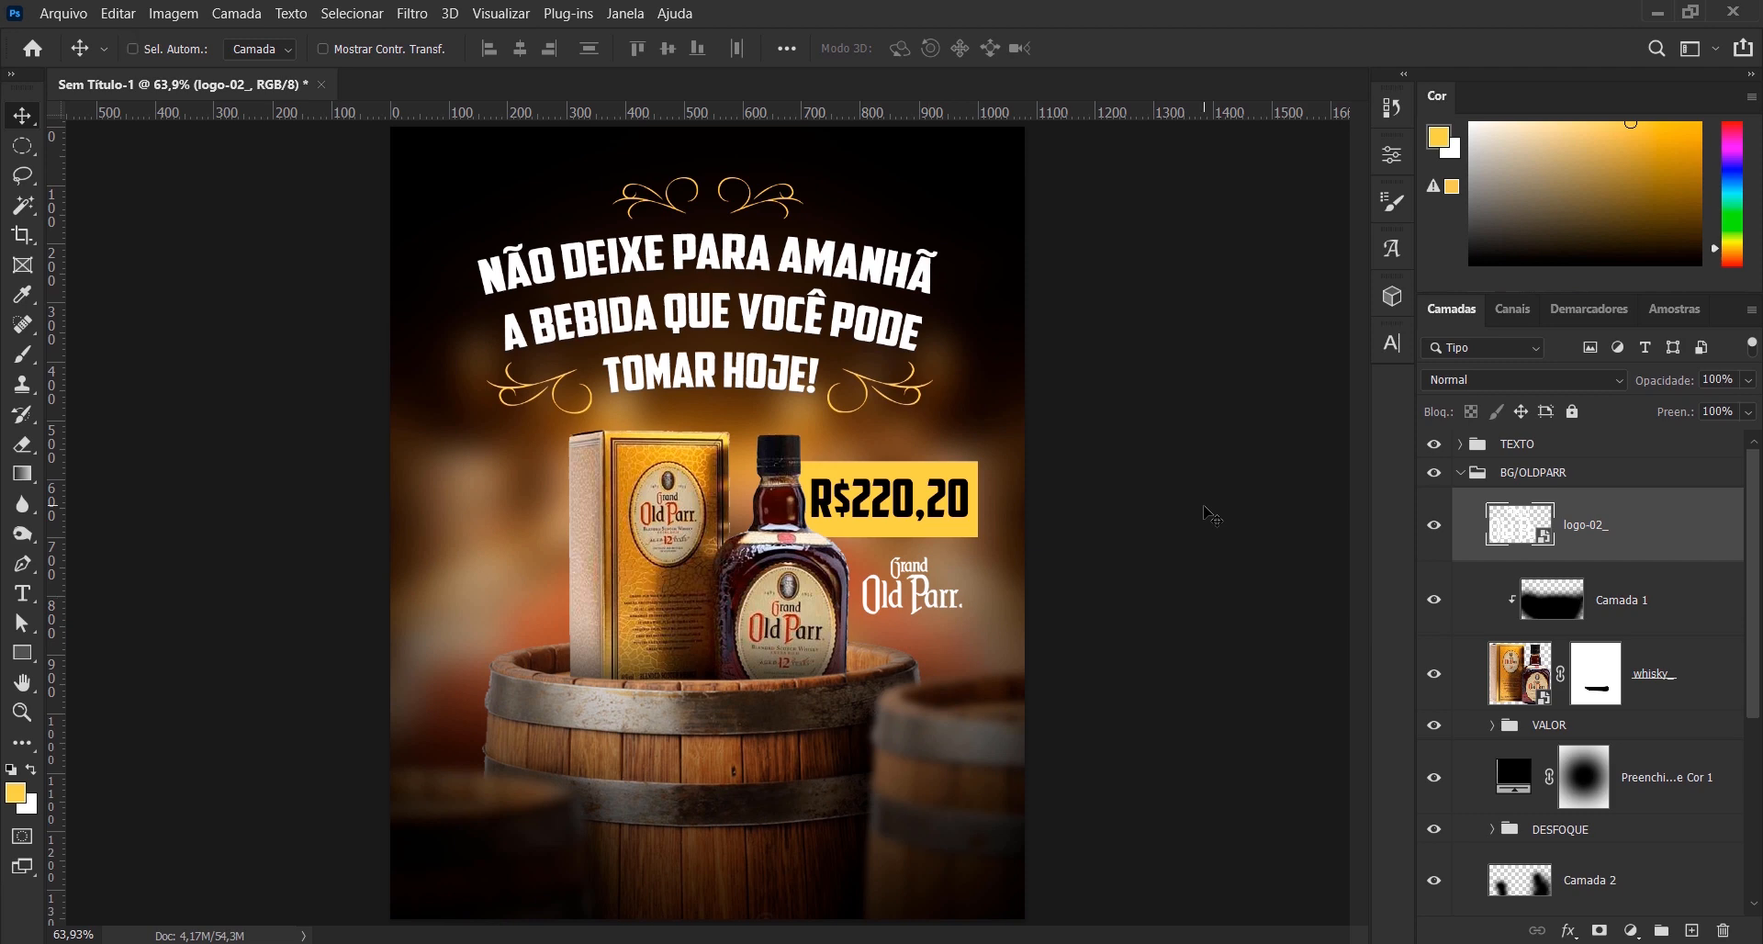
pyautogui.press('Right')
pyautogui.hotkey('ctrl', 'h')
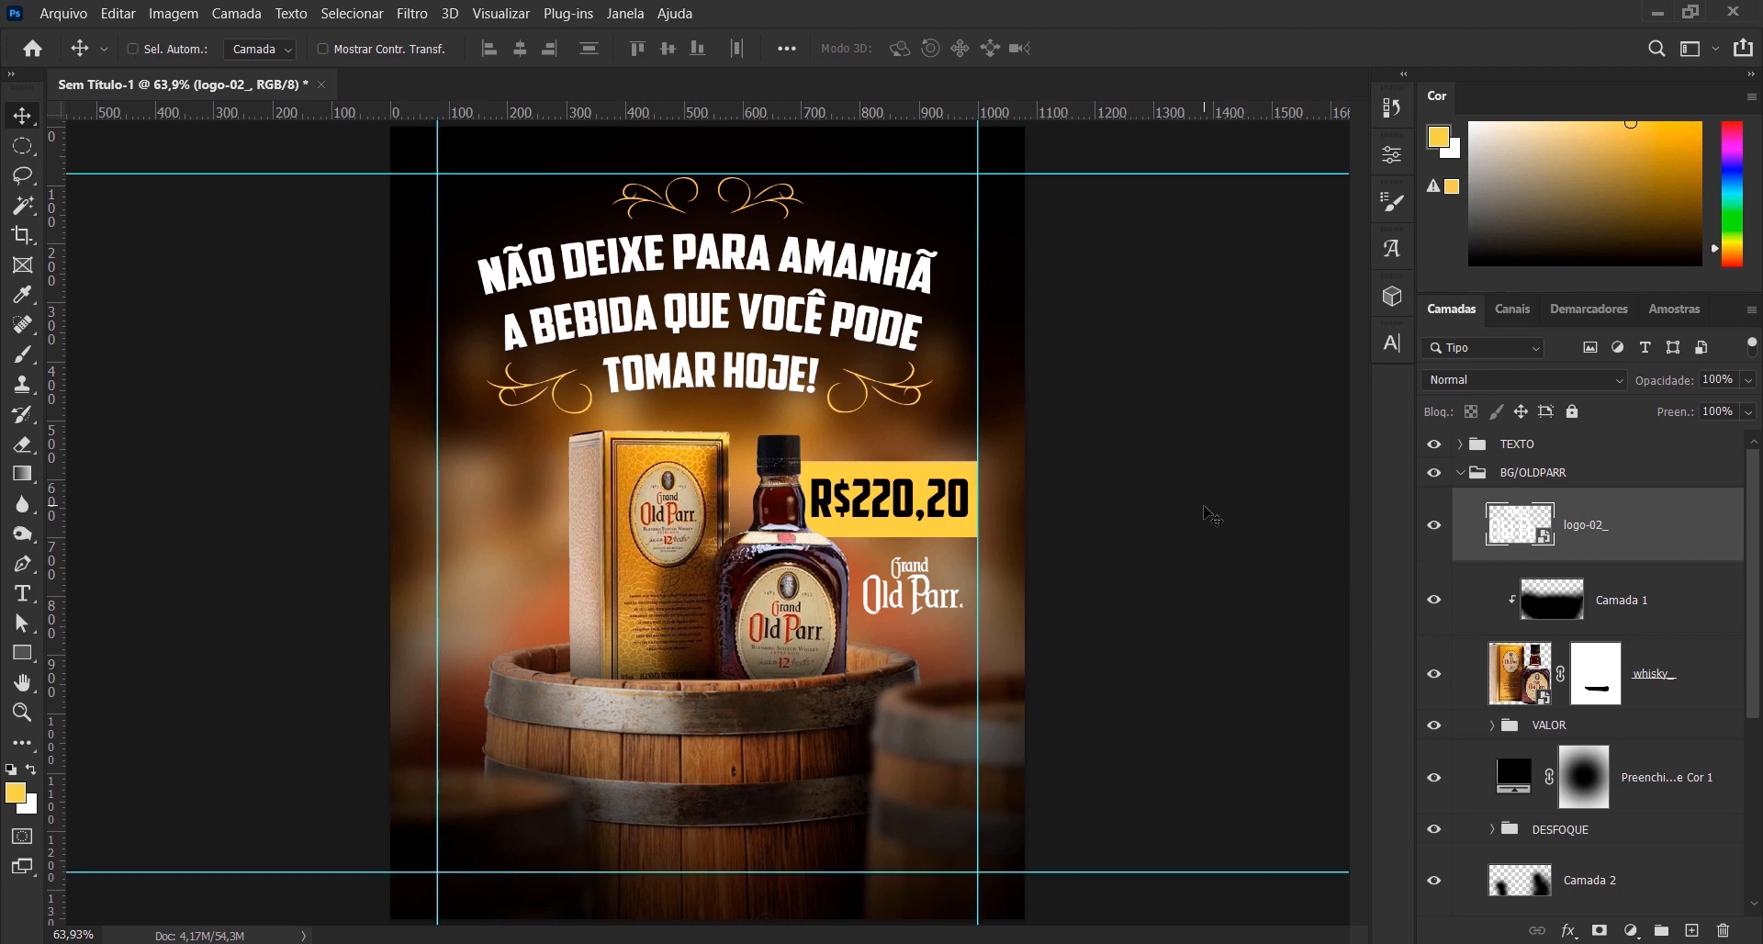
# - Place the embedded logo_ file at its default size and convert it to a smart object
pyautogui.click(69, 15)
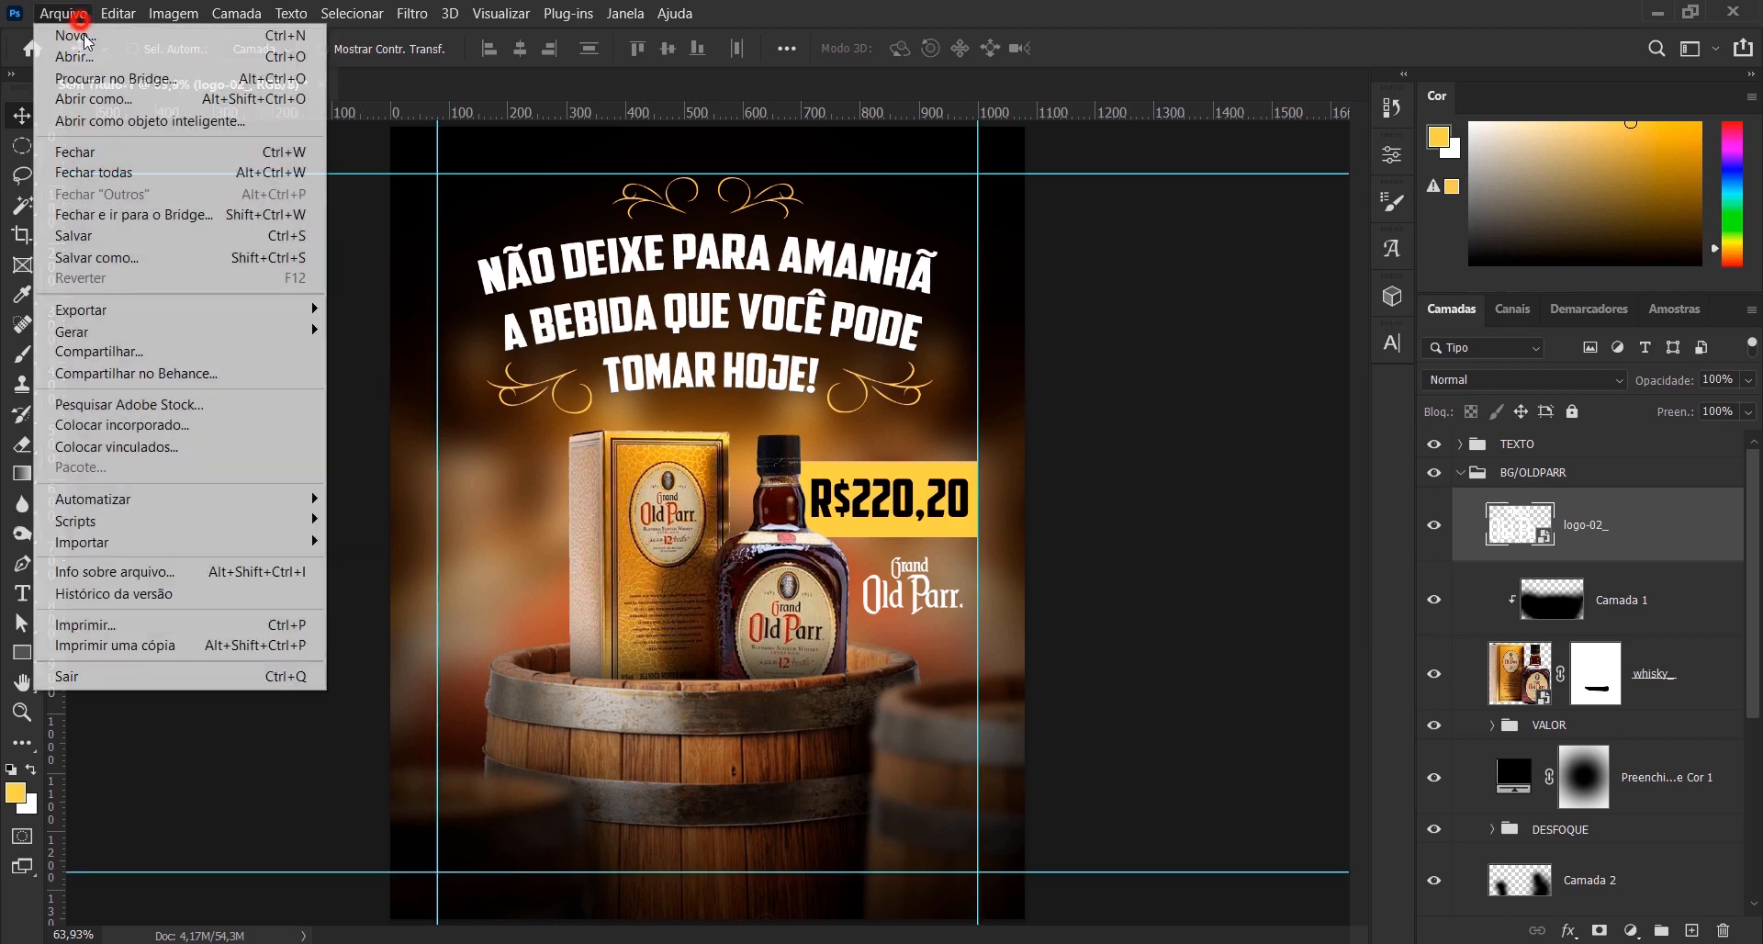
pyautogui.click(232, 425)
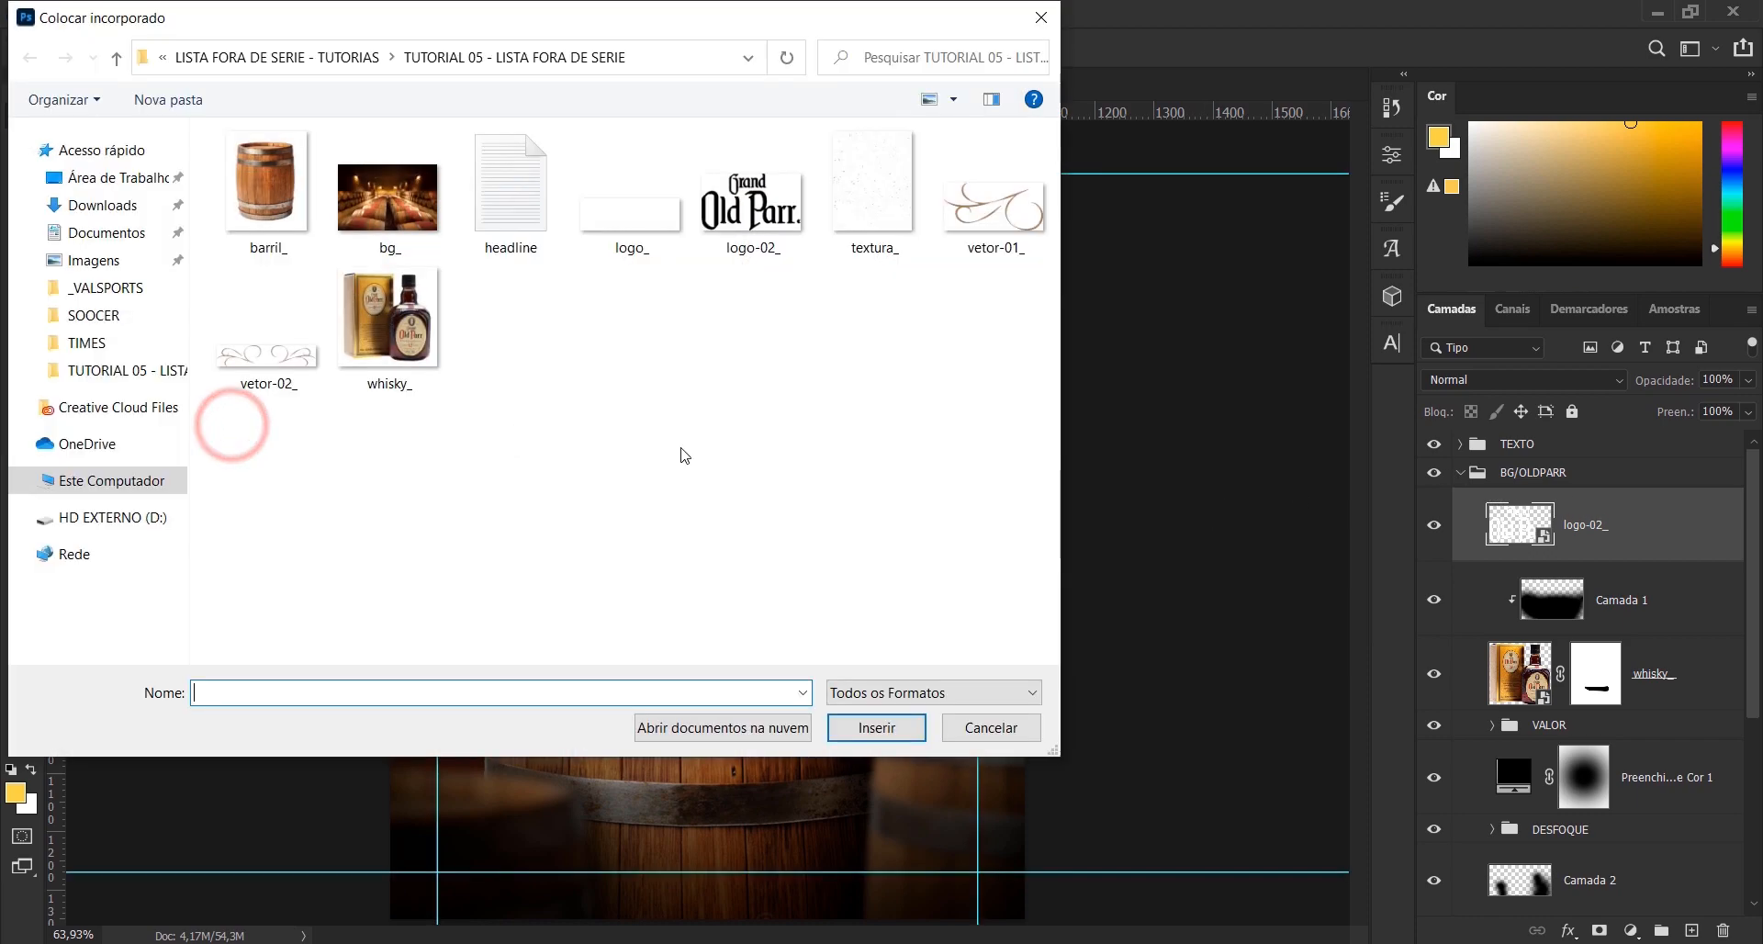
pyautogui.doubleClick(647, 223)
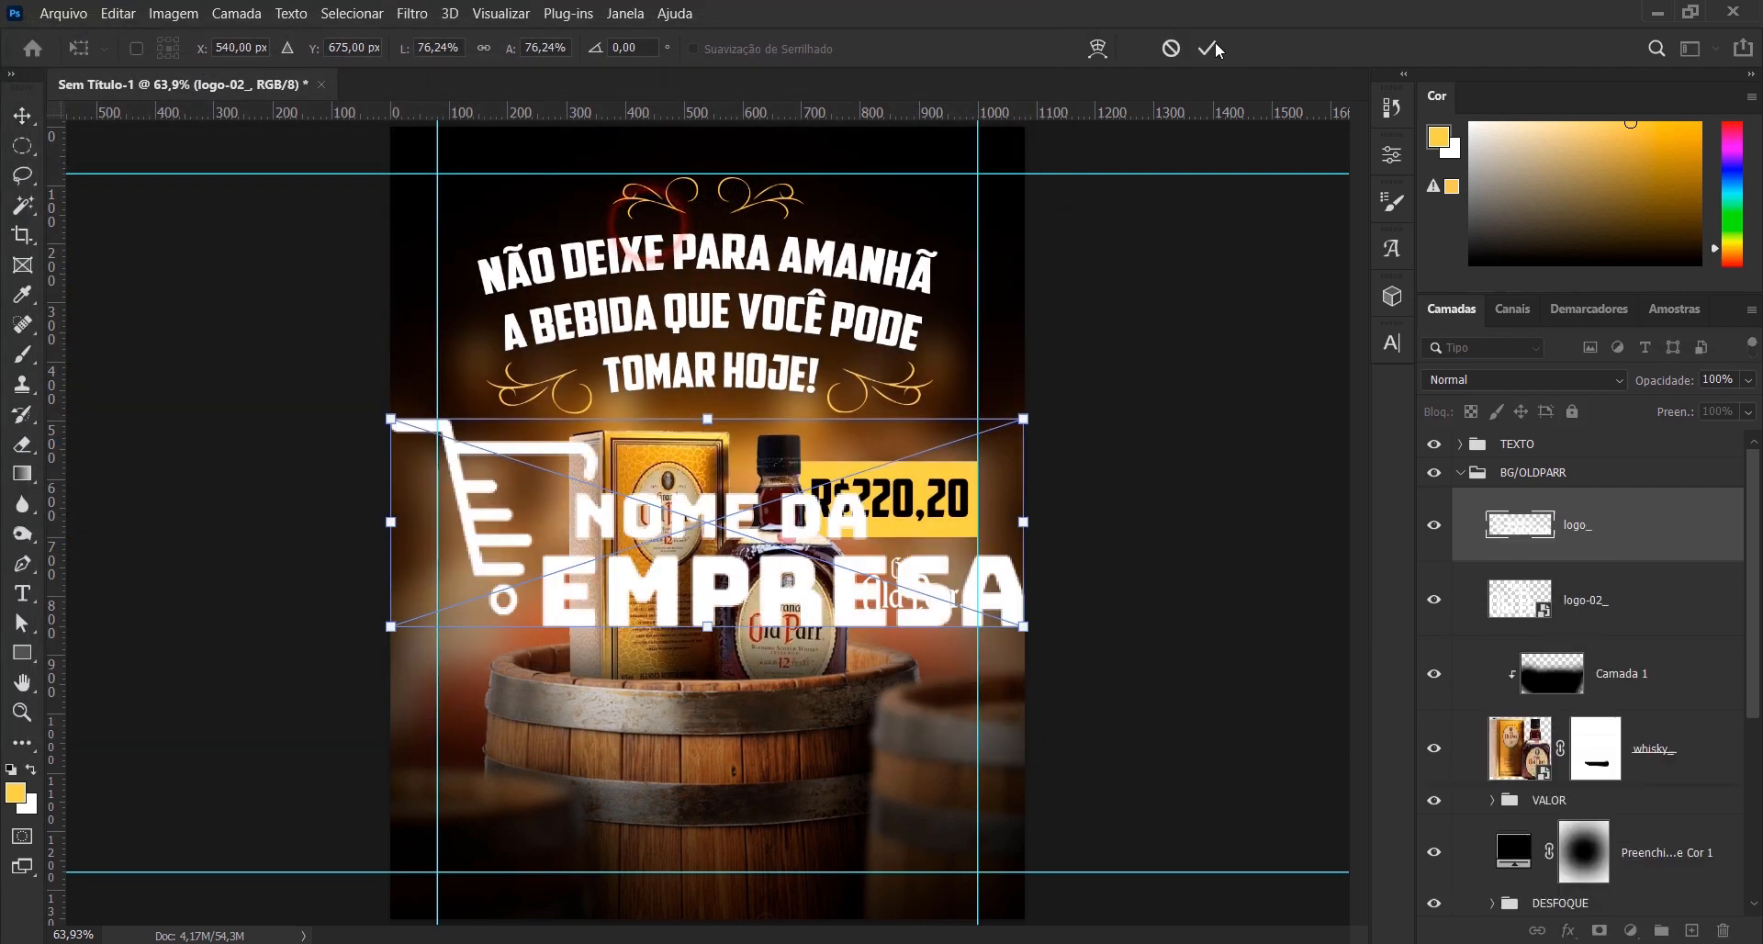
pyautogui.click(1206, 48)
pyautogui.rightClick(1623, 532)
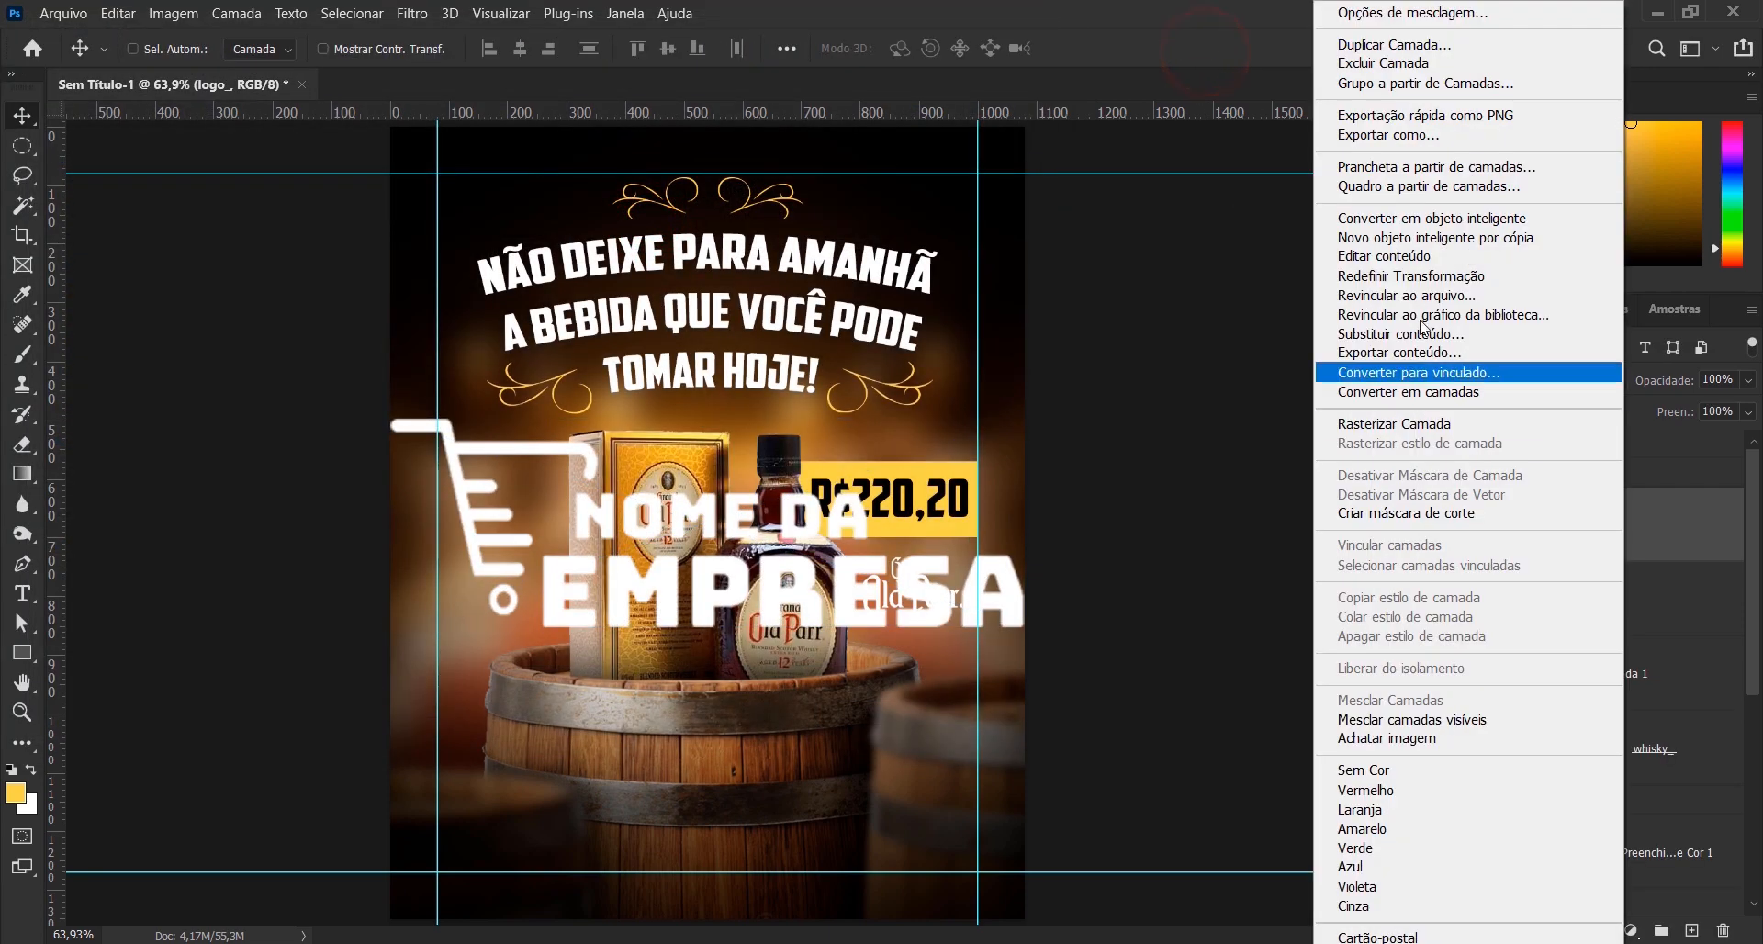
pyautogui.click(1418, 218)
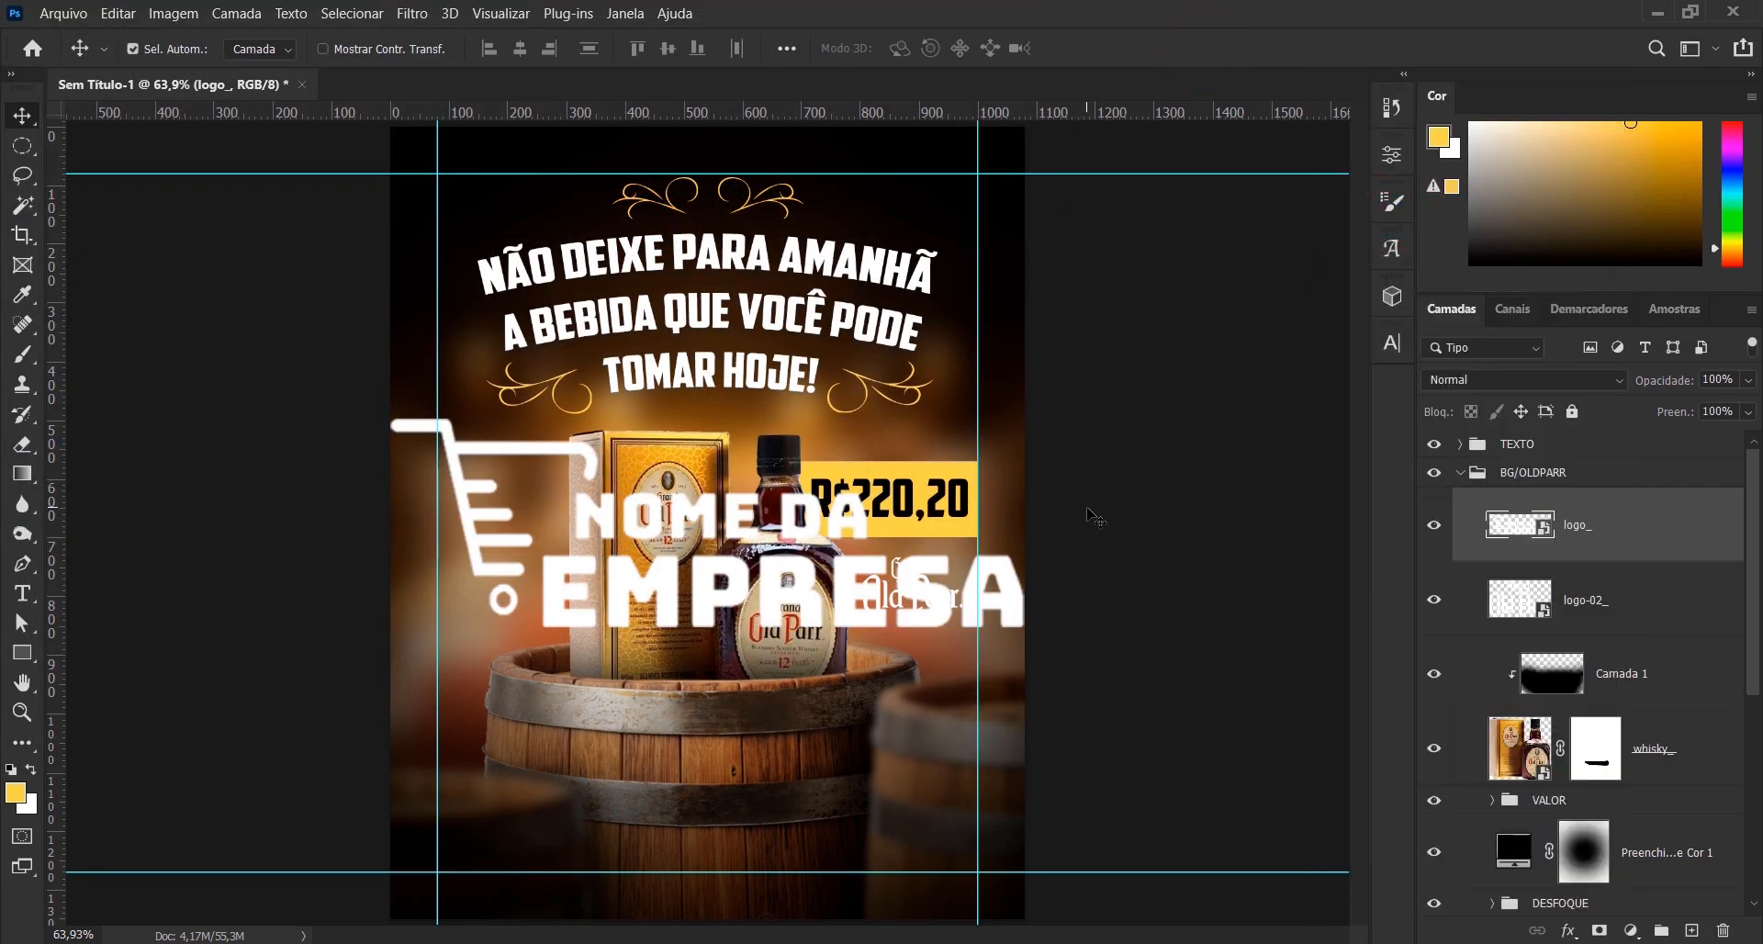
# - Scale the NOME DA EMPRESA logo to about 31.6% and place it on the lower front of the main barrel
pyautogui.hotkey('ctrl', 't')
pyautogui.moveTo(1026, 420); pyautogui.dragTo(780, 425)
pyautogui.moveTo(754, 531); pyautogui.dragTo(803, 771)
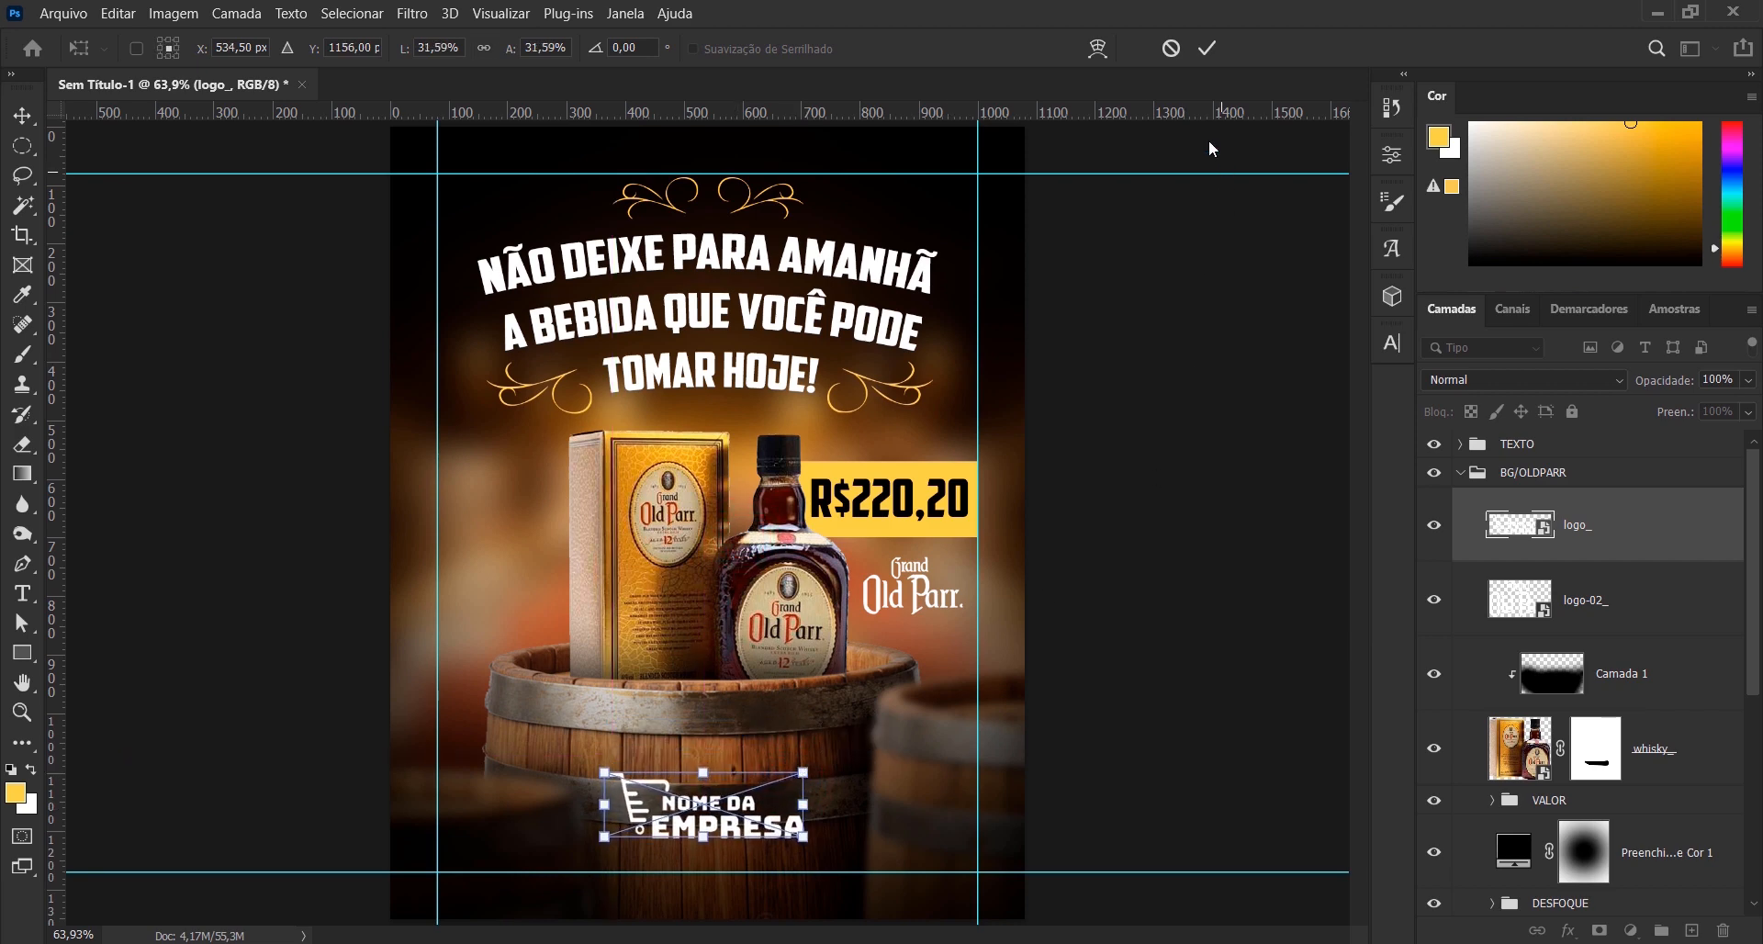
pyautogui.click(1210, 49)
# - Align the company logo's horizontal centre with the Plano de Fundo layer
pyautogui.scroll(-4, 1665, 771)
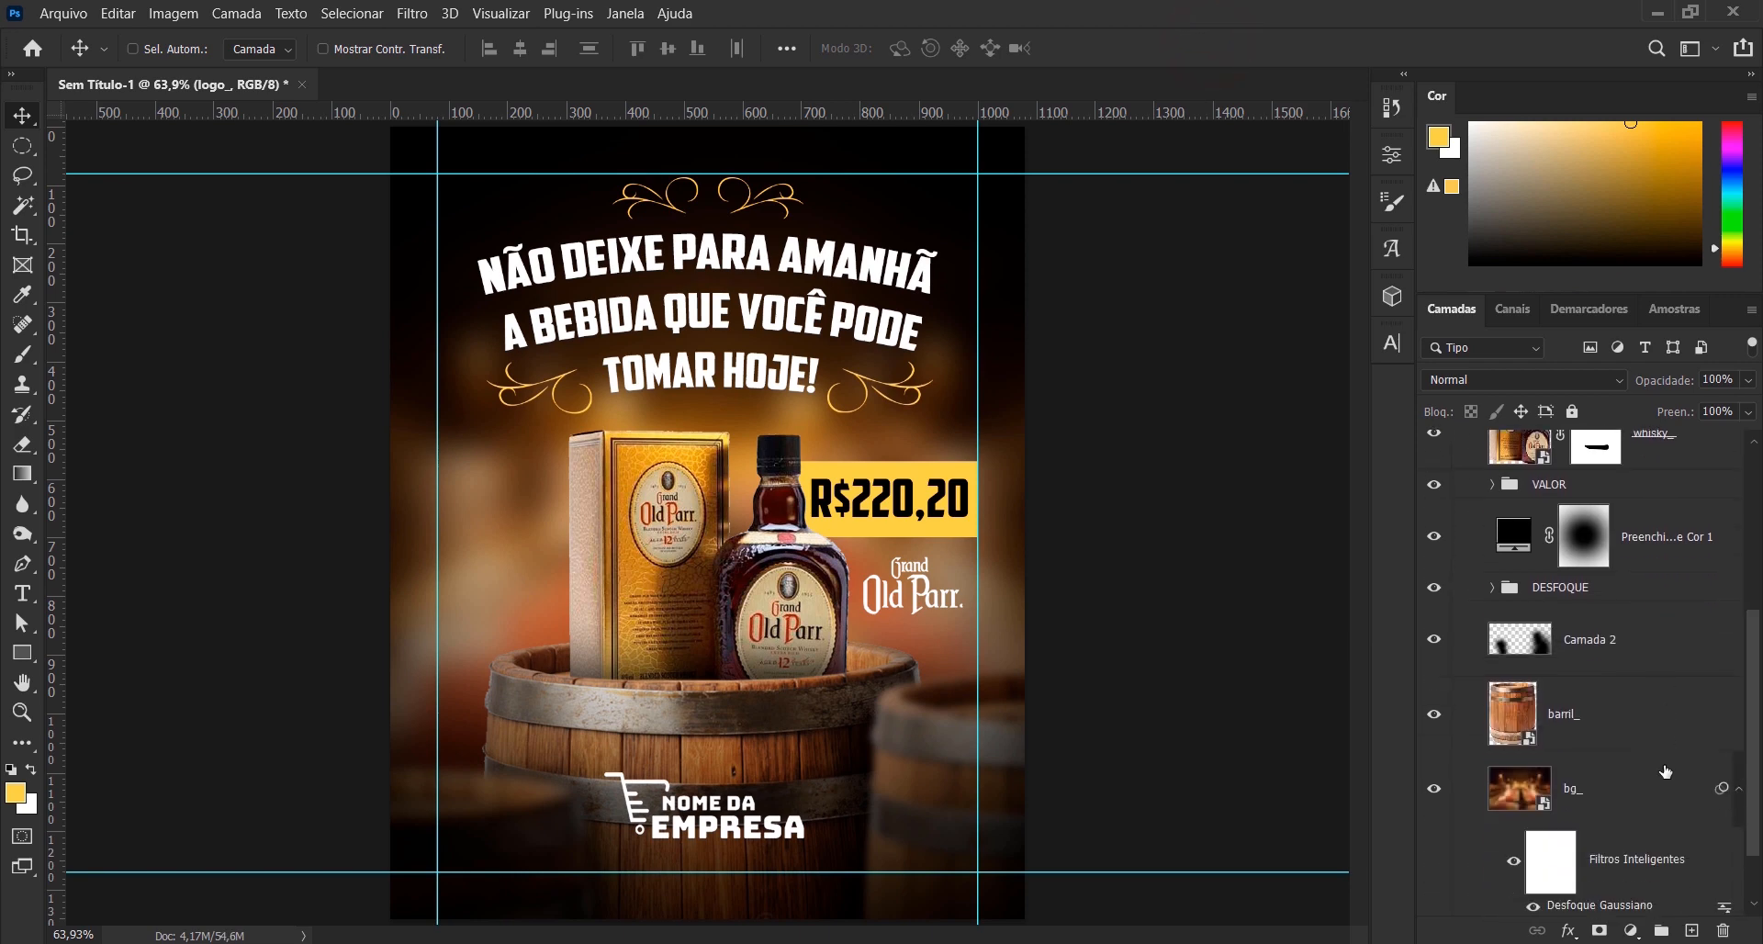
pyautogui.scroll(-2, 1665, 771)
pyautogui.keyDown('ctrl'); pyautogui.click(1650, 898); pyautogui.keyUp('ctrl')
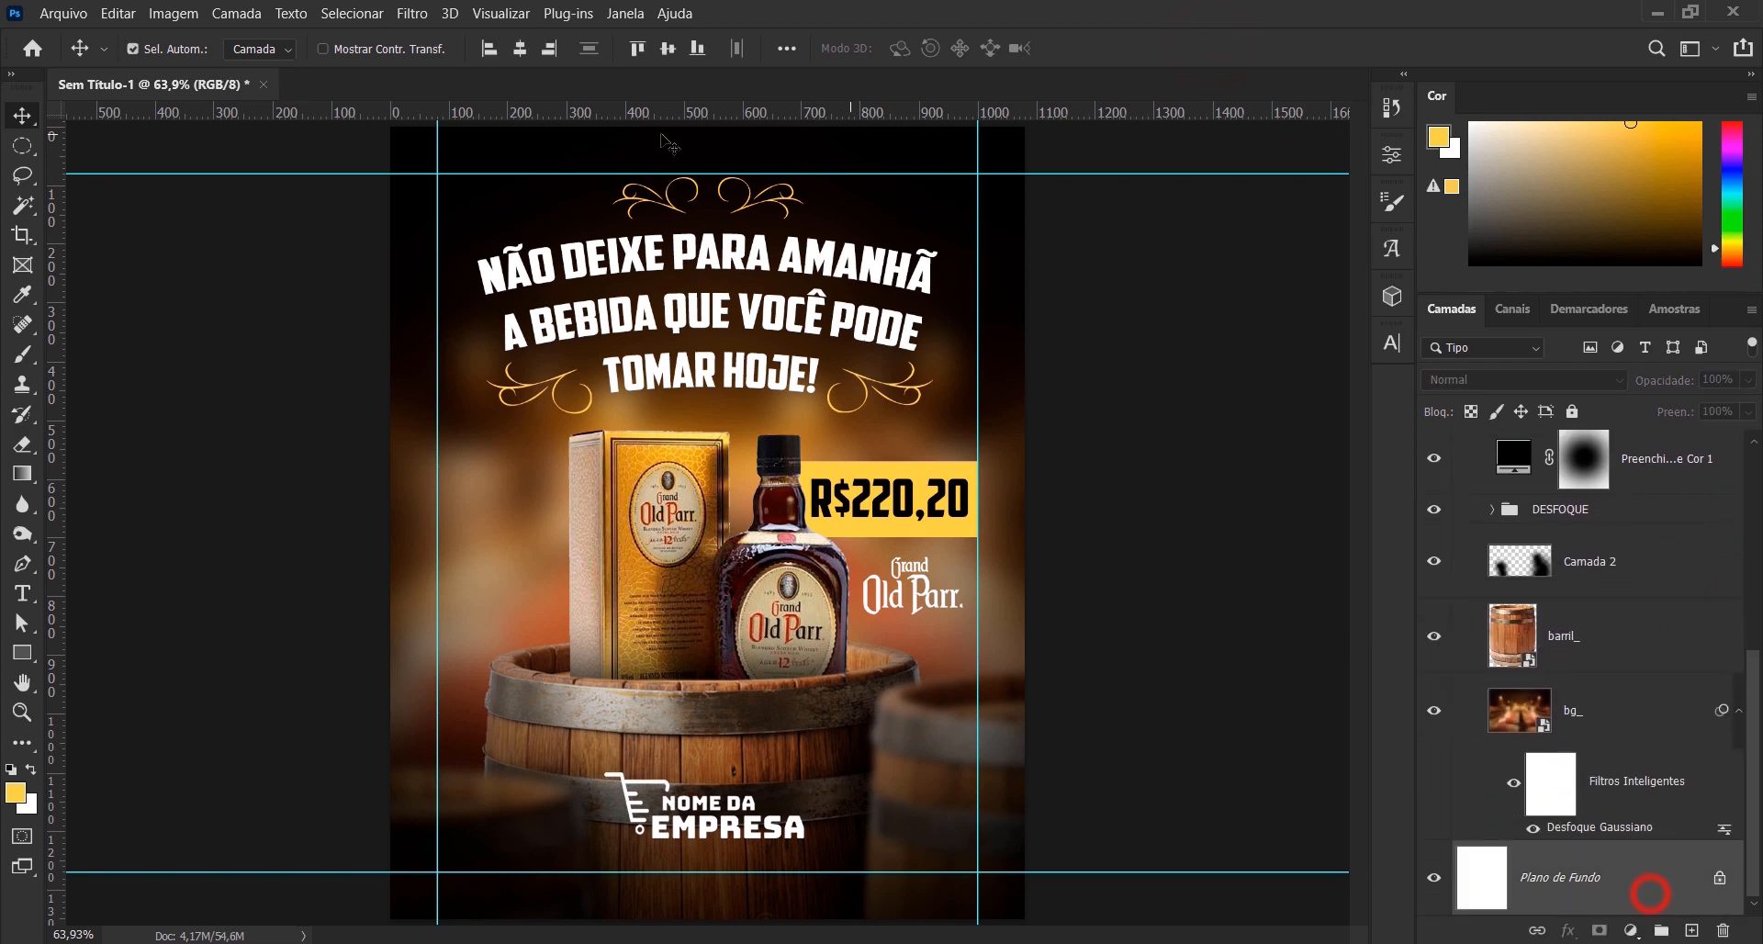
pyautogui.click(520, 53)
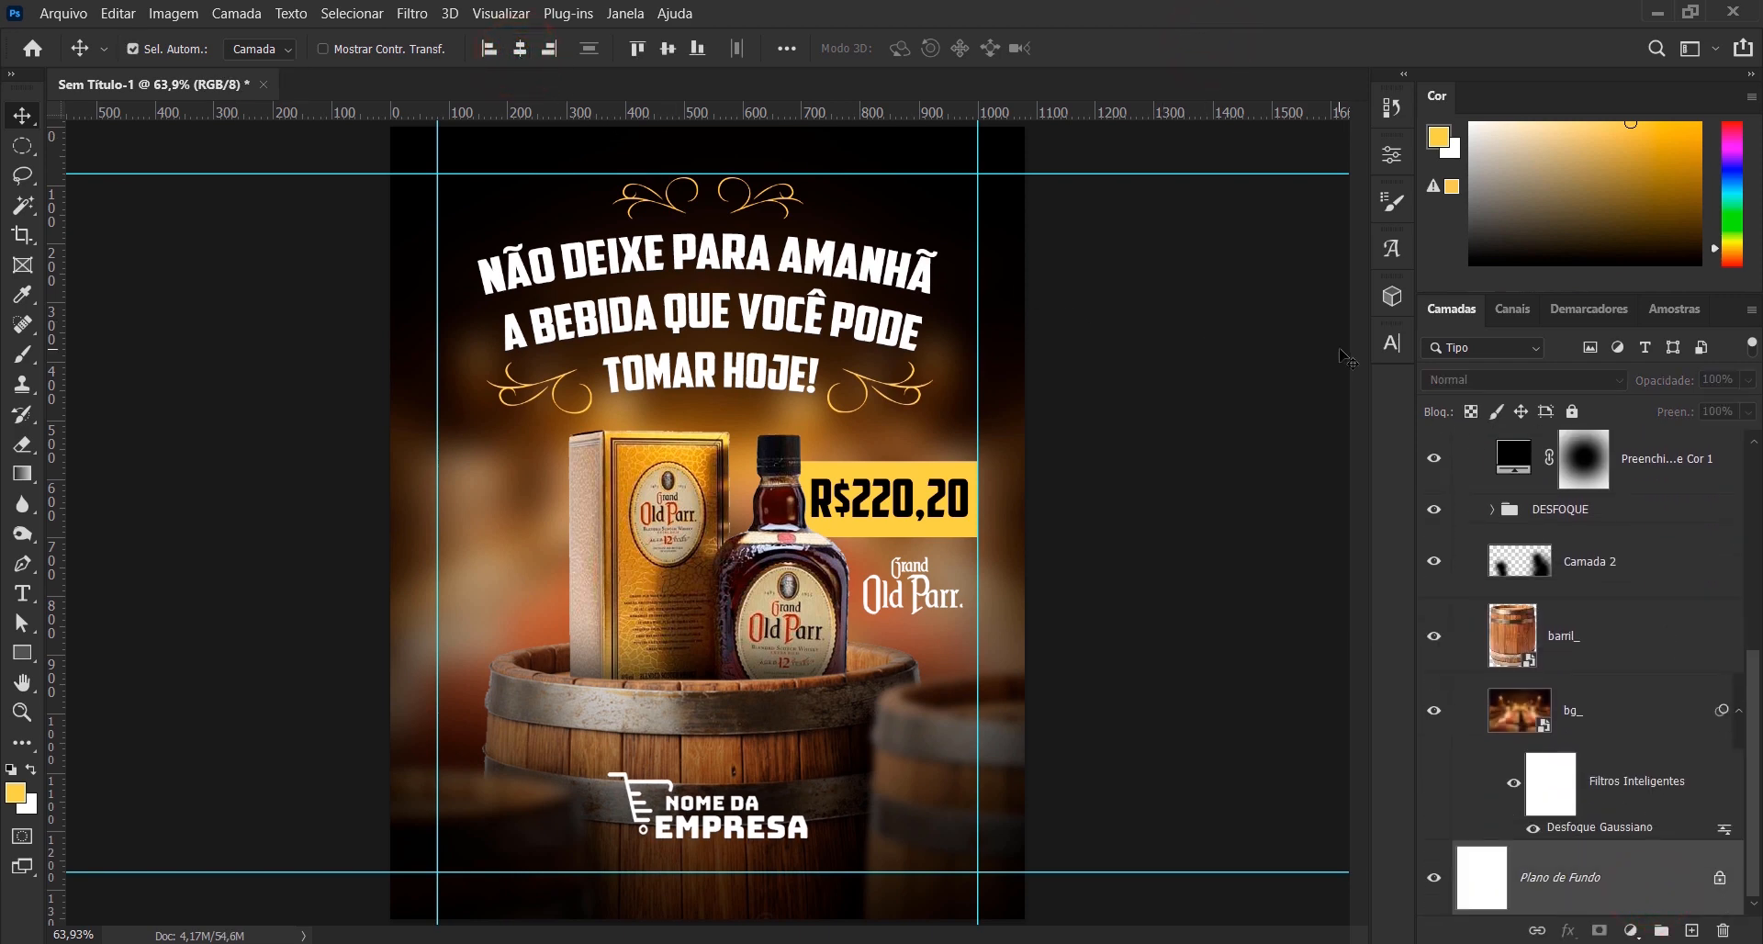
# - Collapse the BG/OLDPARR group and select only that group, keeping the guides displayed
pyautogui.hotkey('ctrl', ';')
pyautogui.scroll(5, 1530, 565)
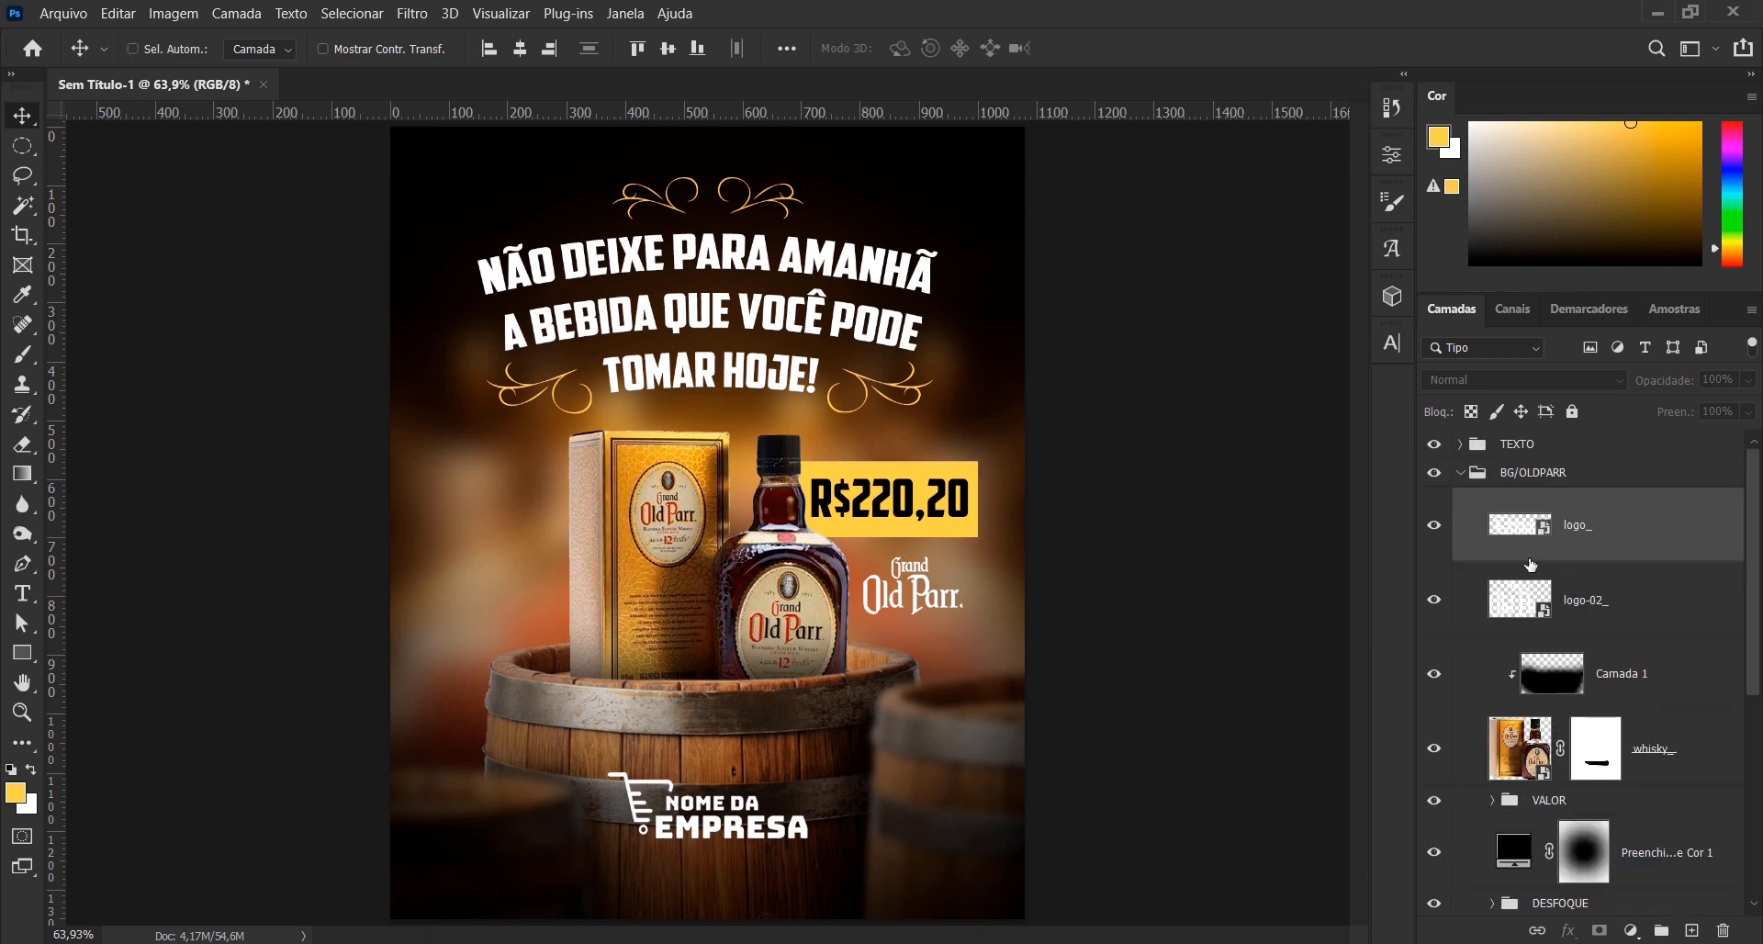
pyautogui.click(1462, 474)
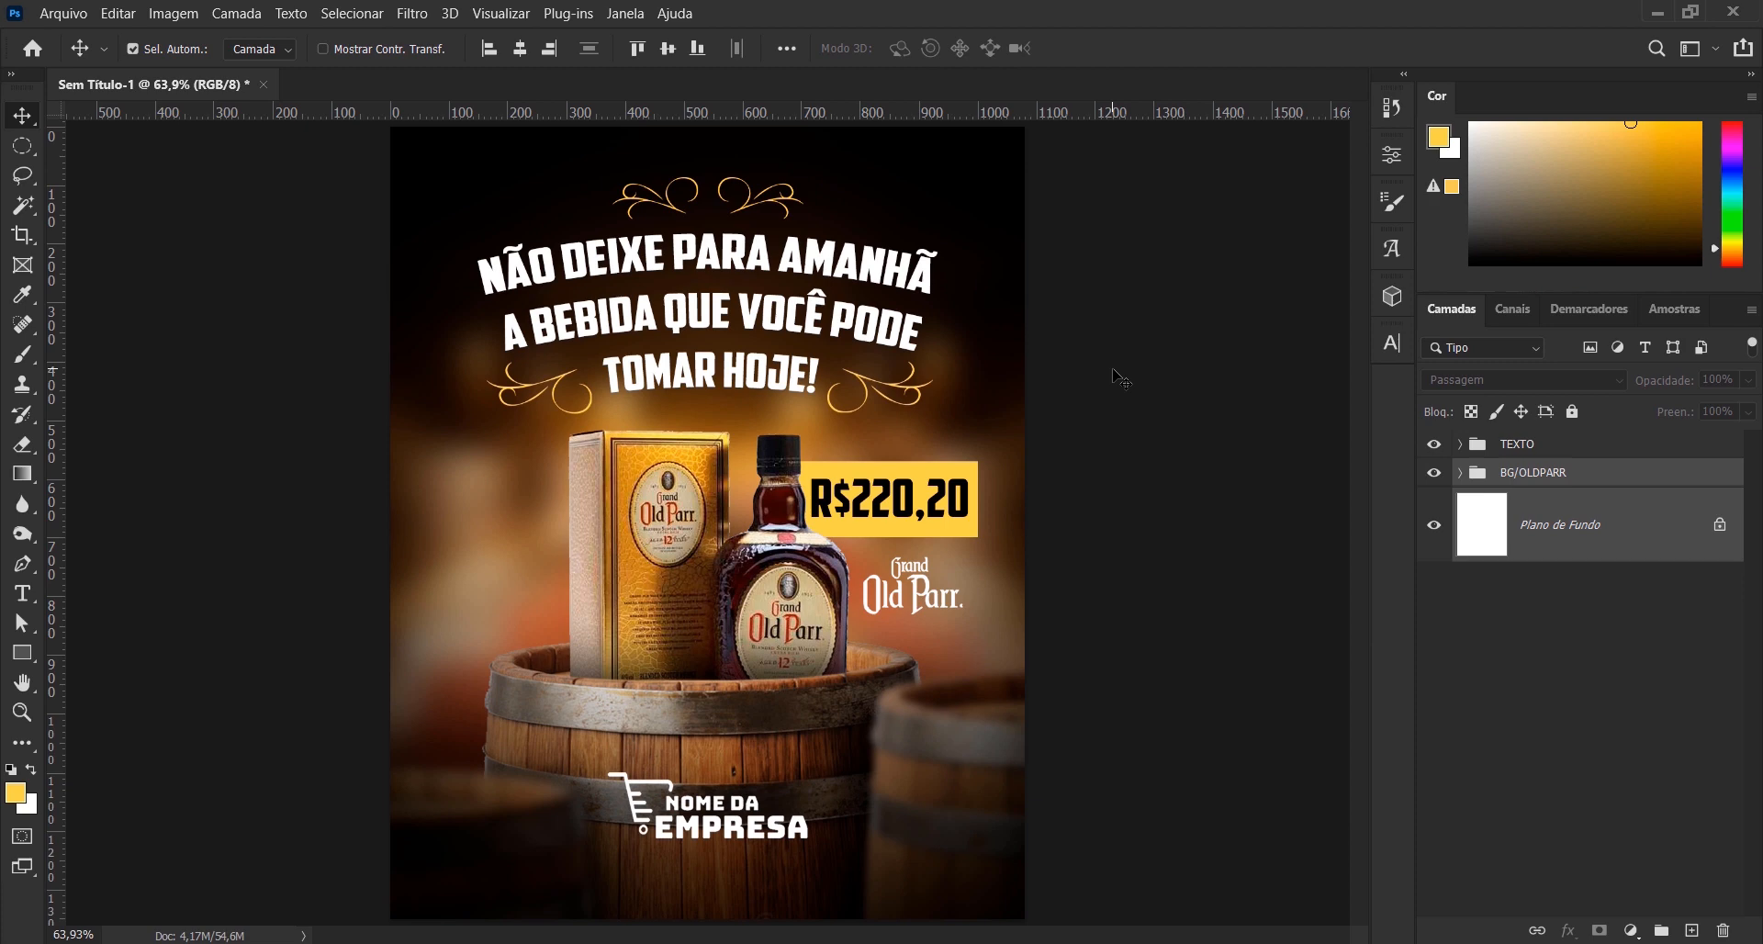
pyautogui.hotkey('ctrl', ';')
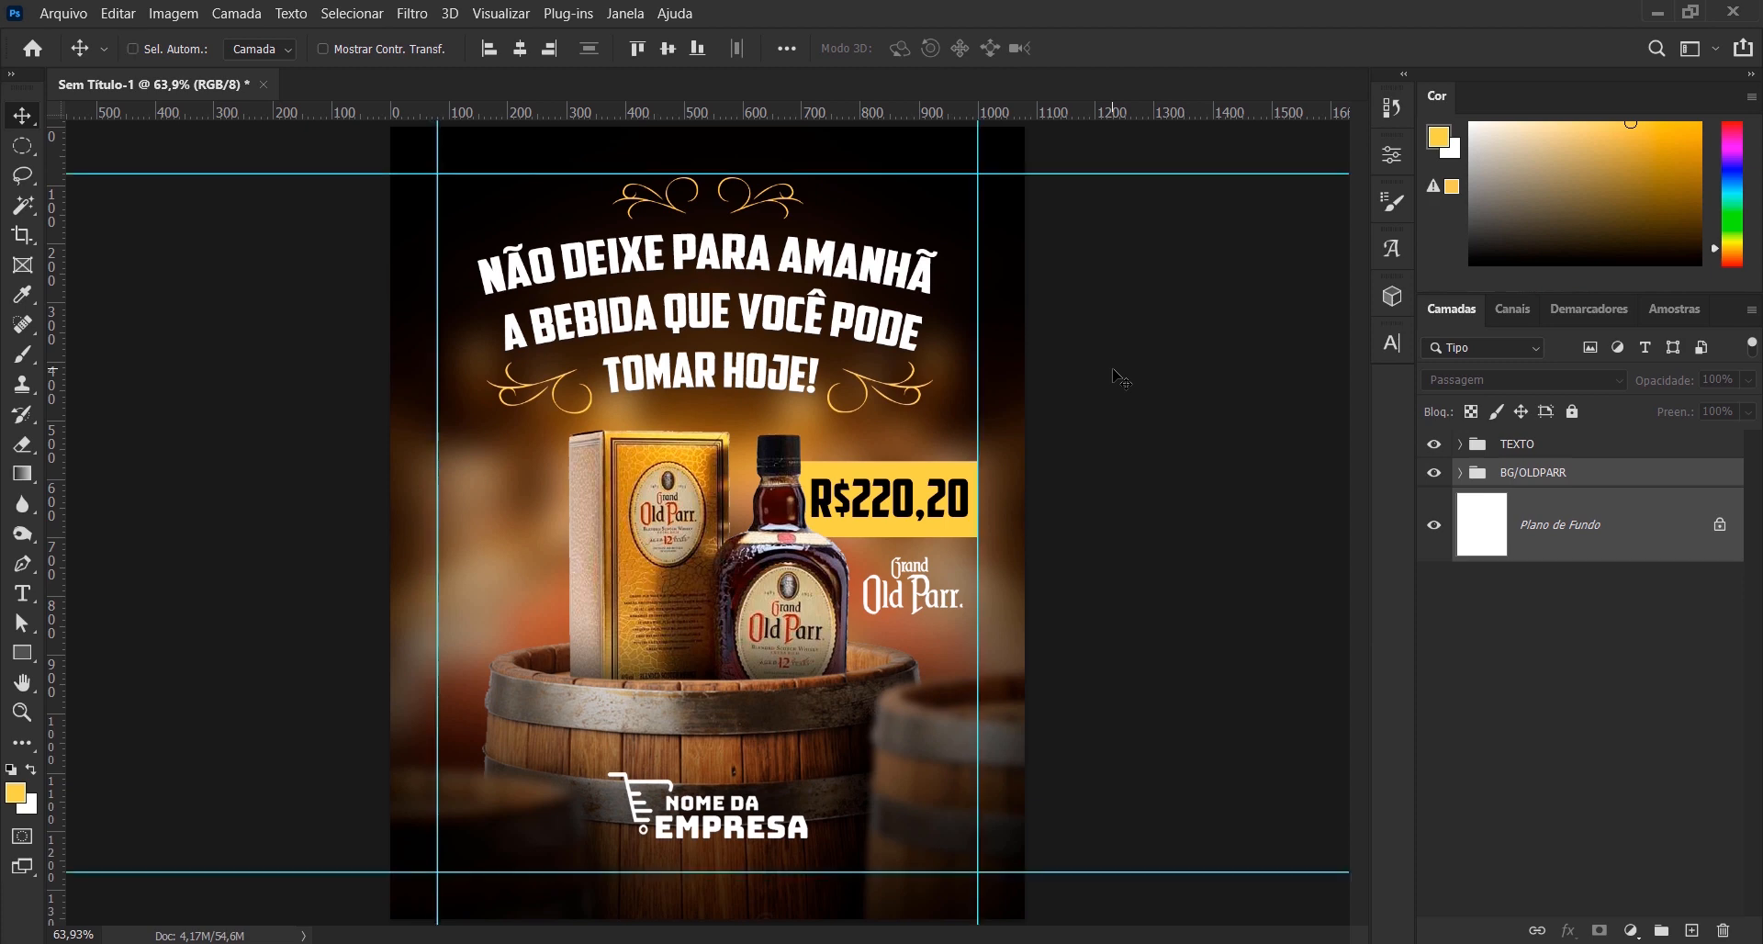
pyautogui.click(1460, 478)
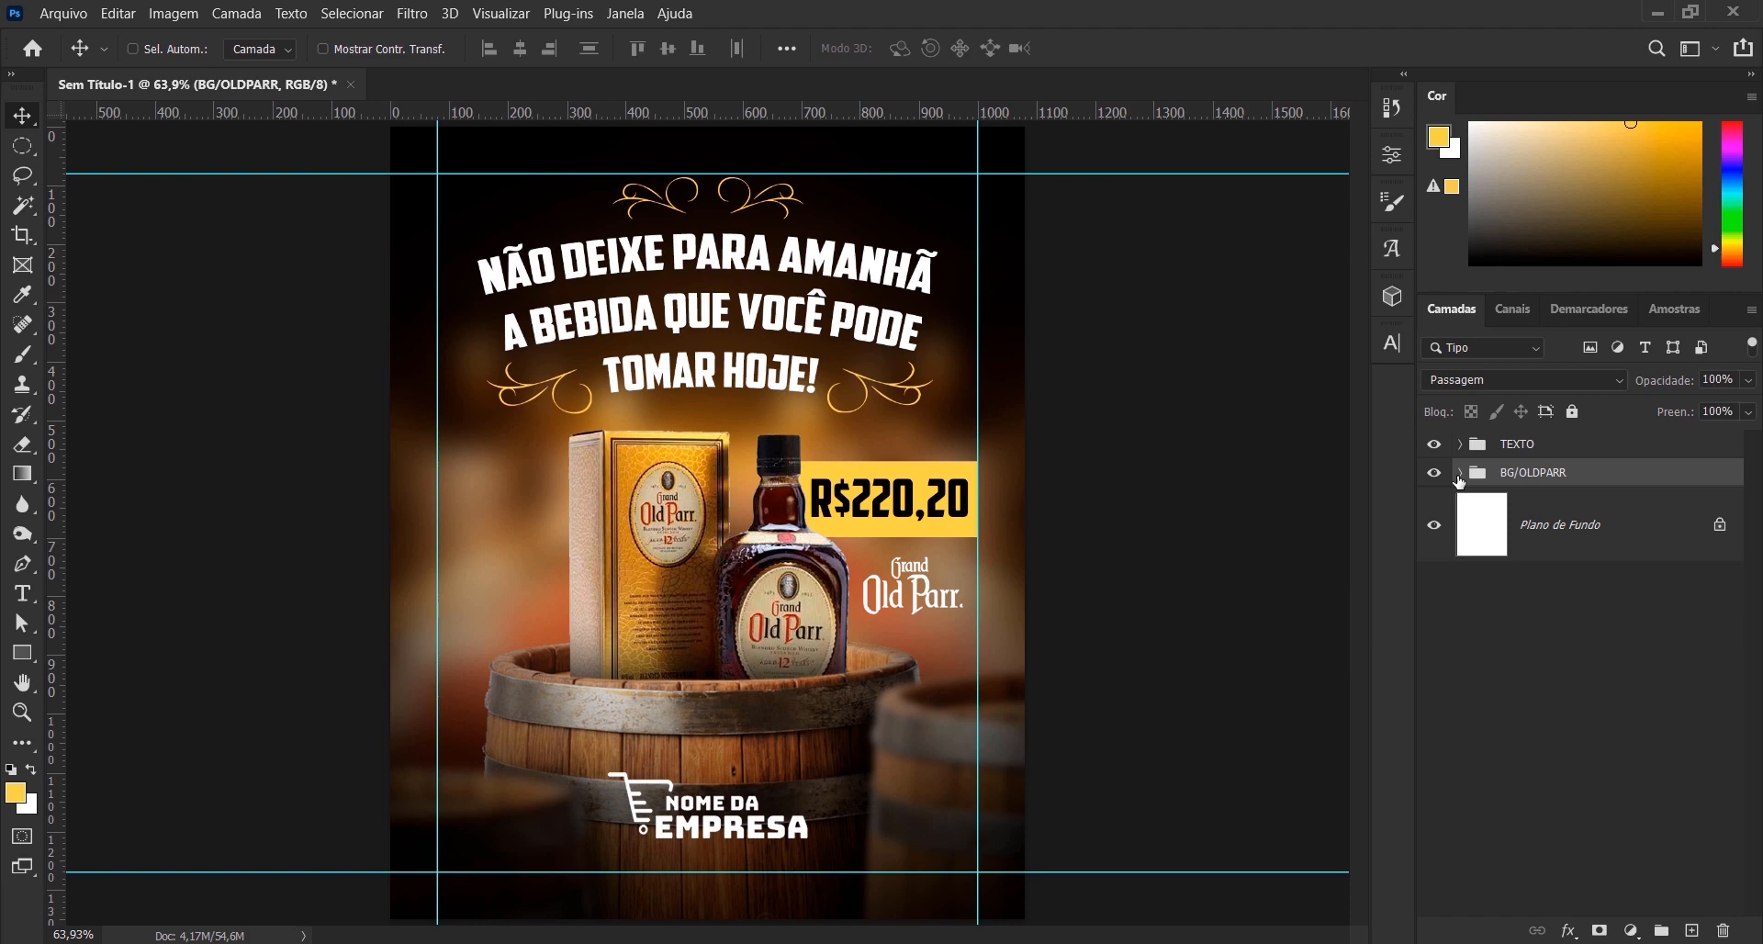
# - Add the text "*IMAGEM MERAMENTE ILUSTRATIVA" on a new layer above BG/OLDPARR, beside the whisky box
pyautogui.scroll(5, 464, 500)
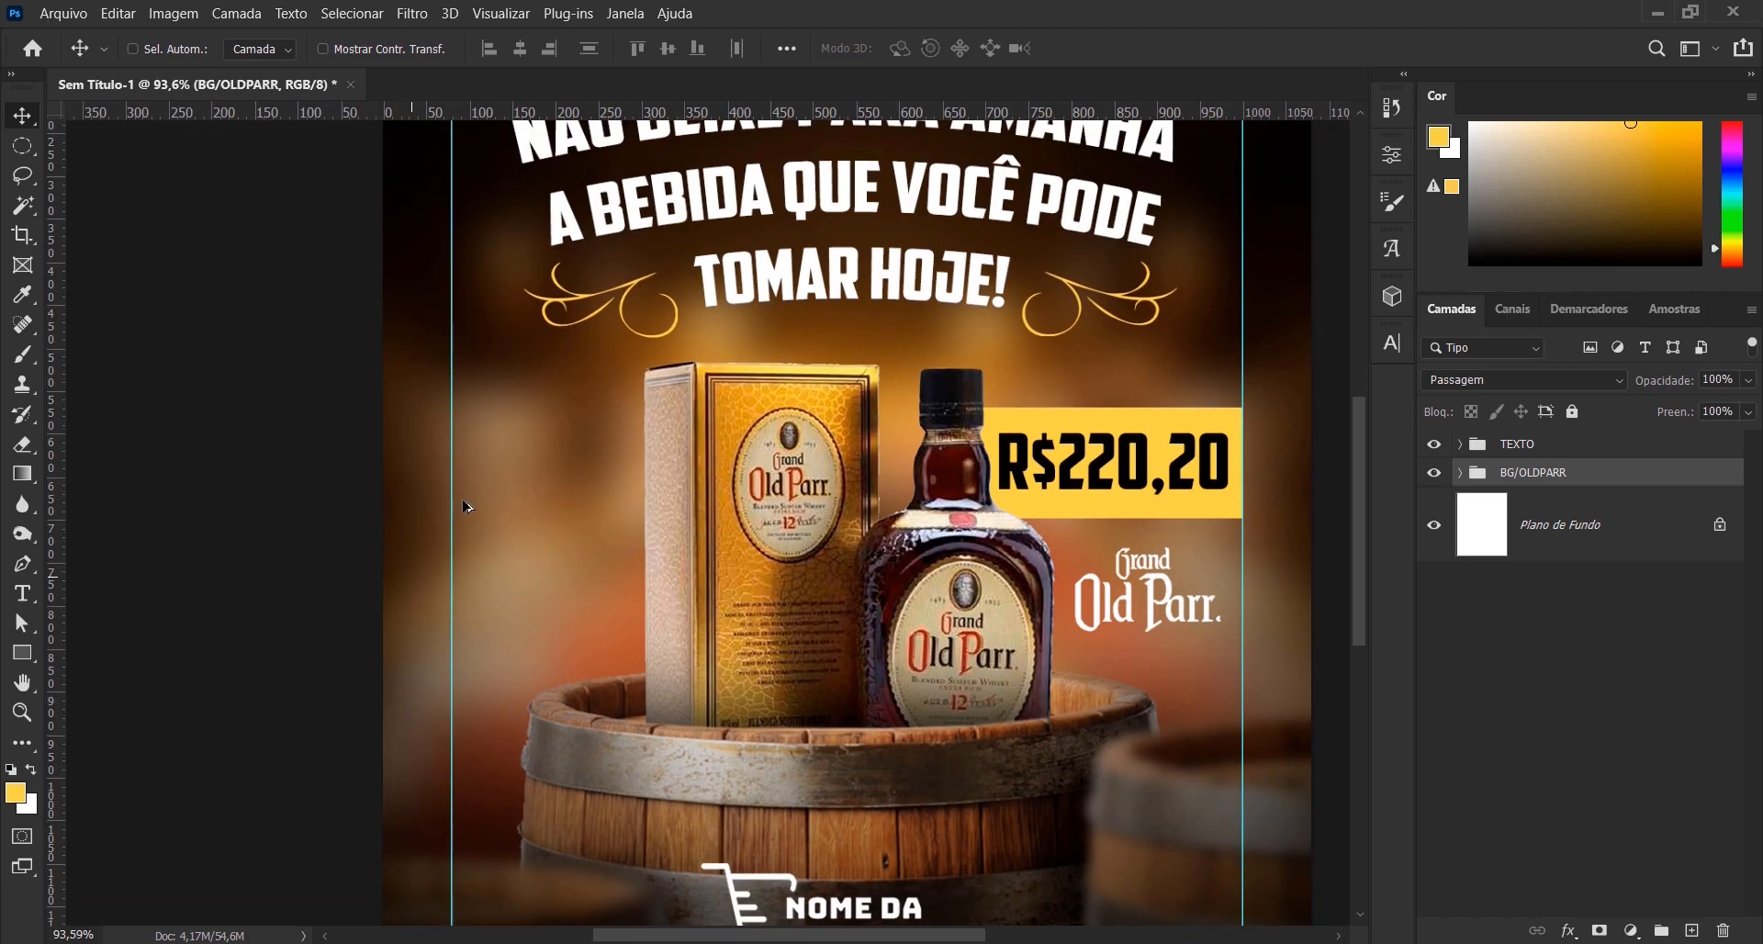
pyautogui.click(1692, 929)
pyautogui.click(23, 594)
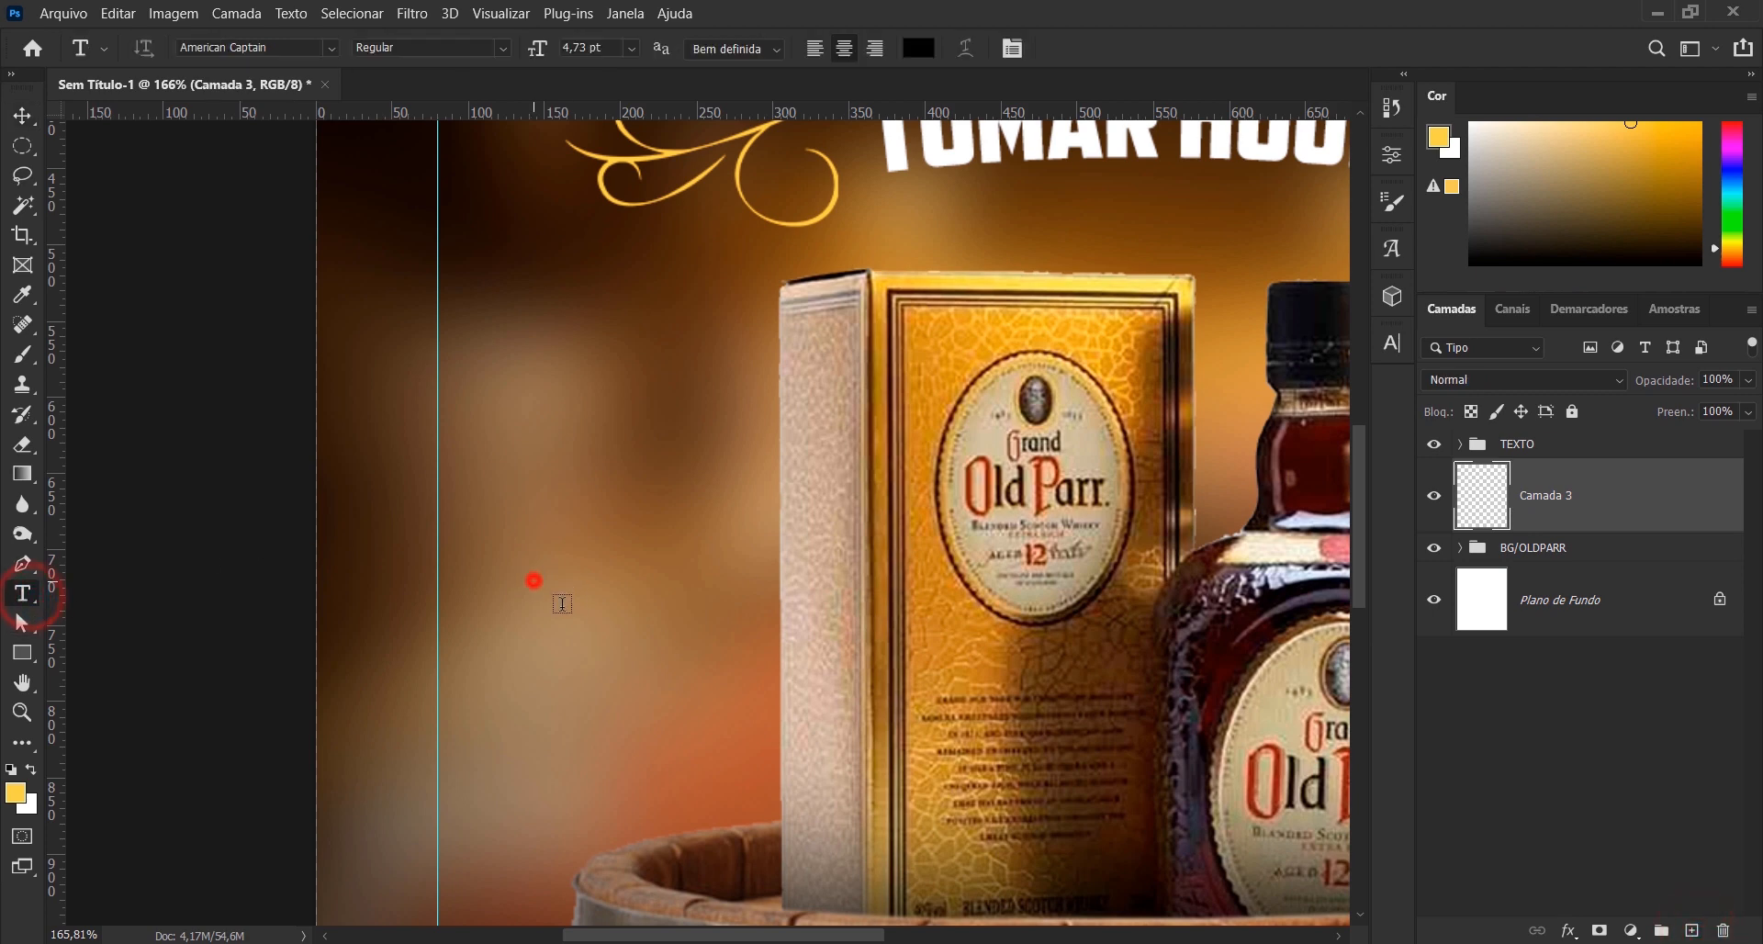
pyautogui.click(534, 580)
pyautogui.press('BackSpace')
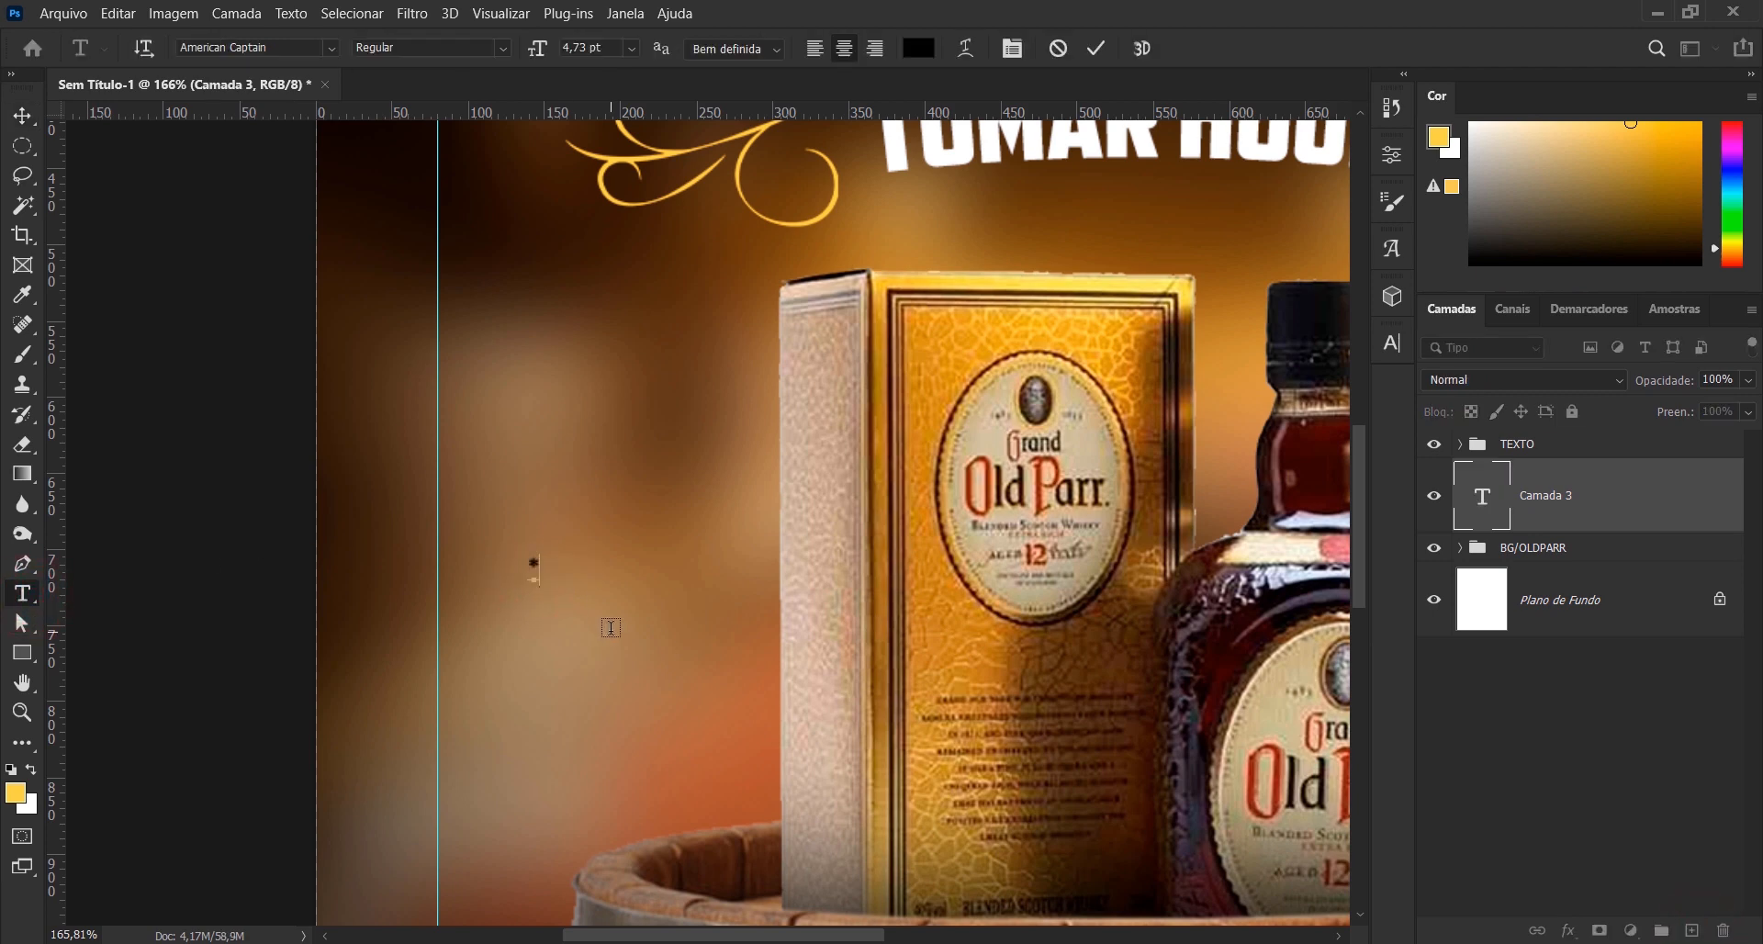
pyautogui.write('*IMAGEM')
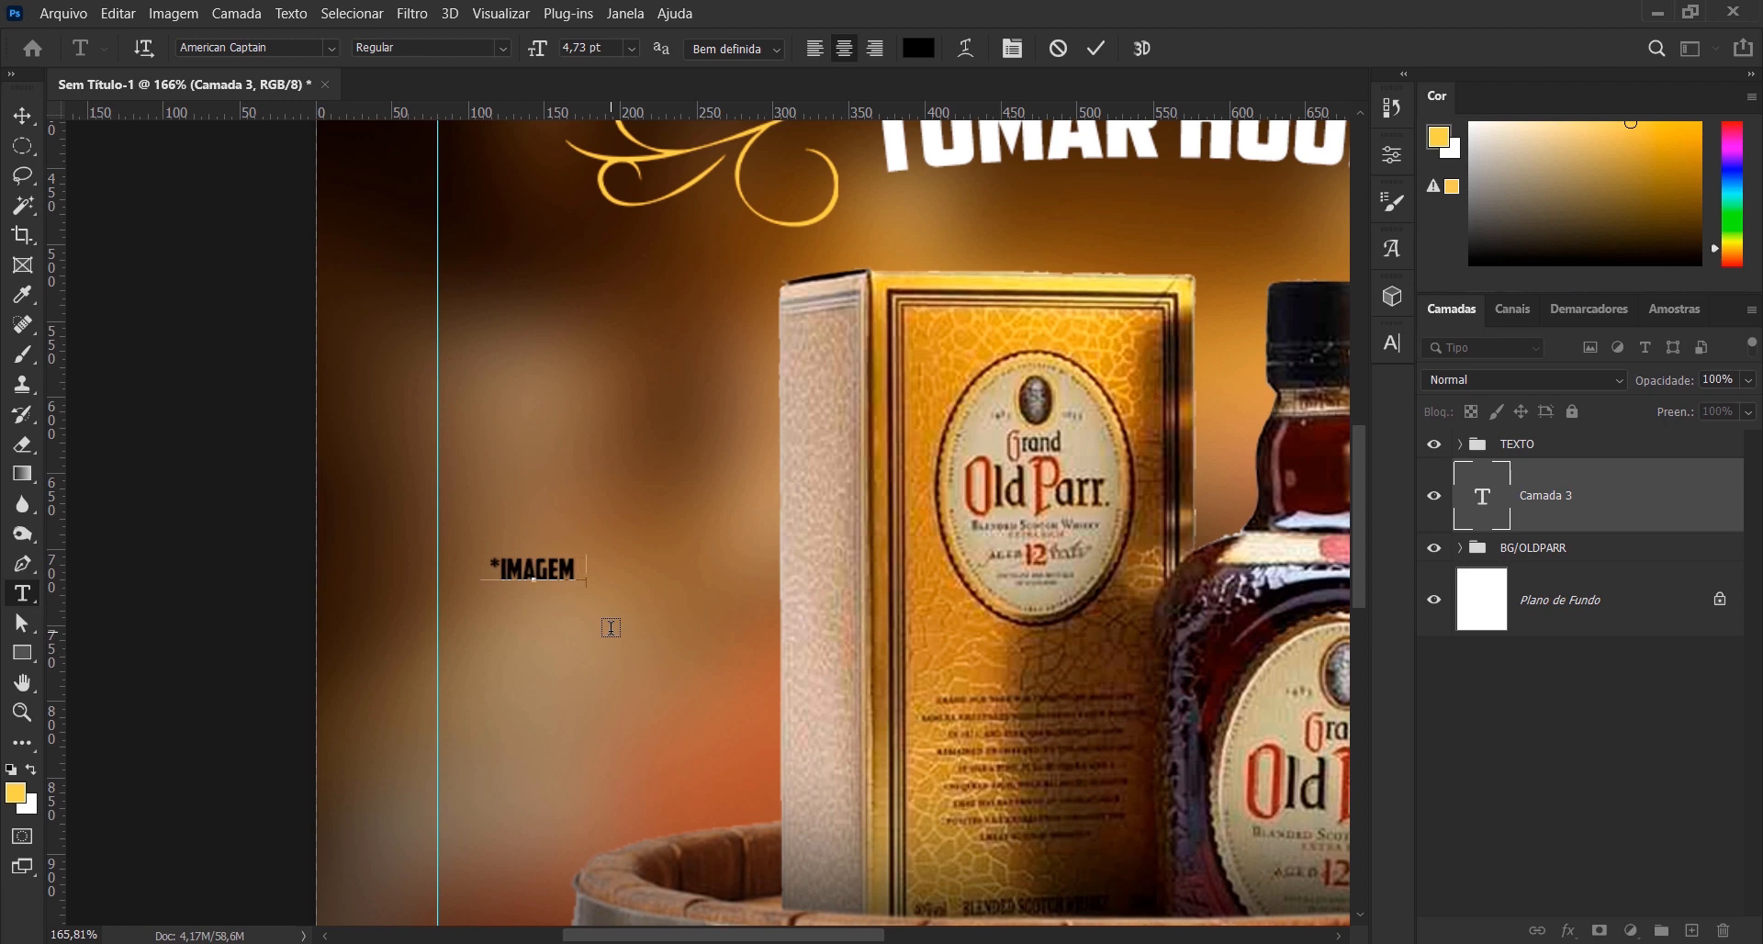
pyautogui.write(' MERAMENTE I')
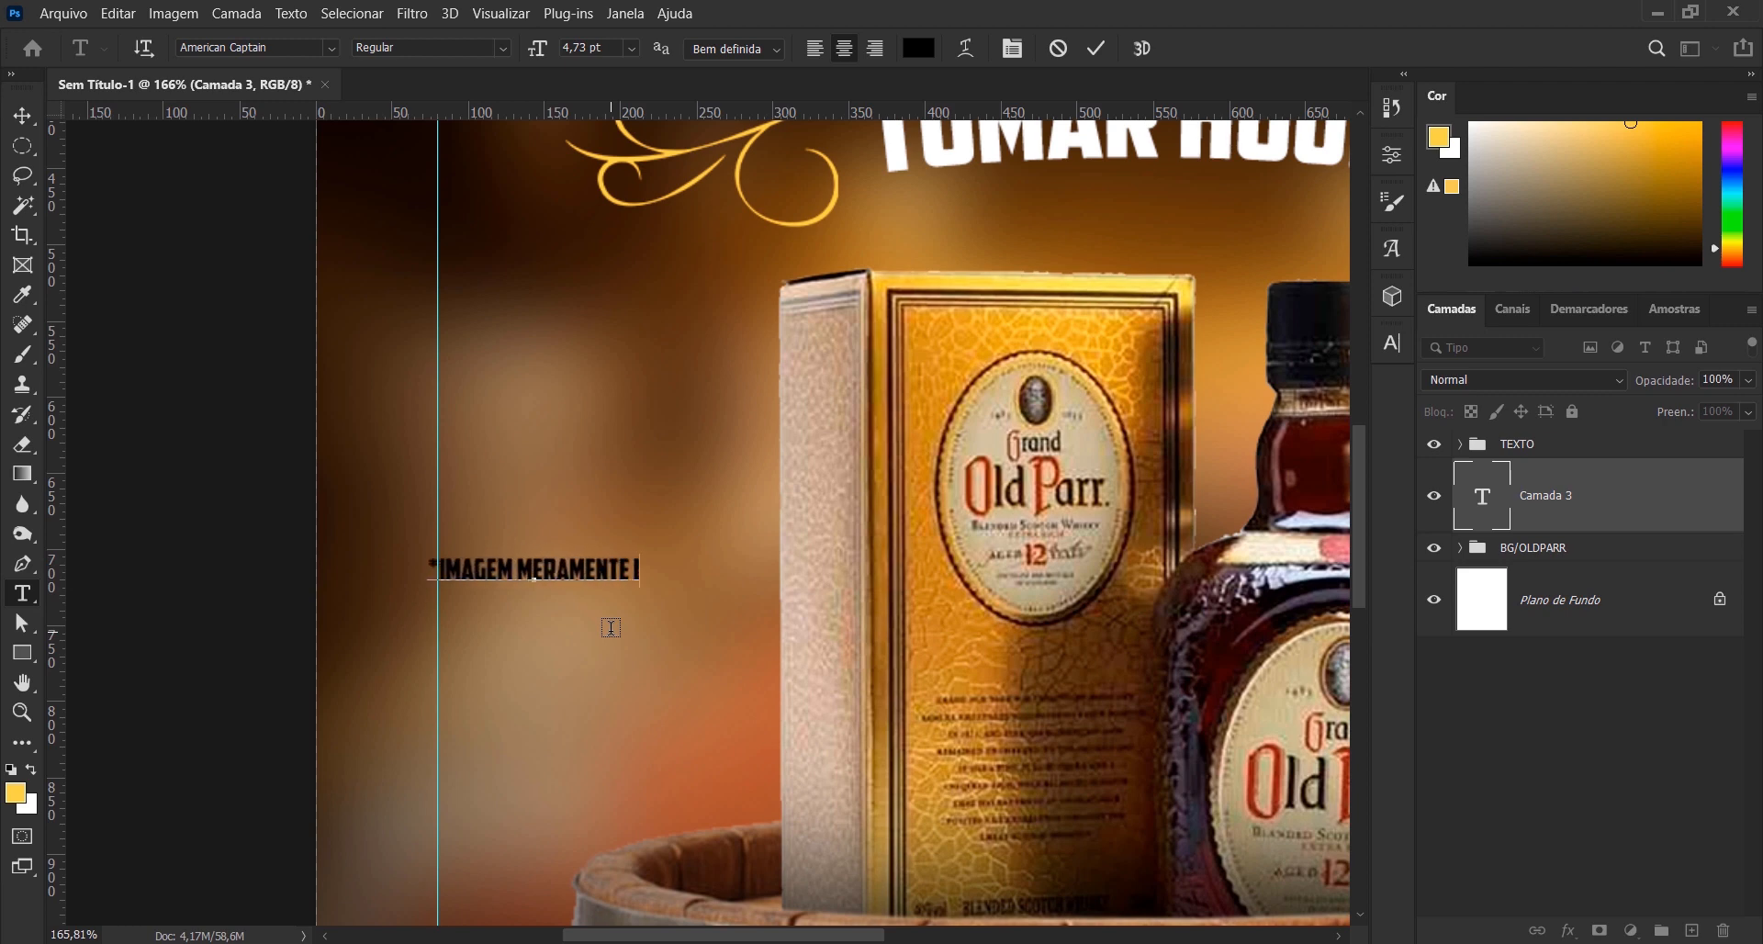
pyautogui.write('LUSTRATIVA')
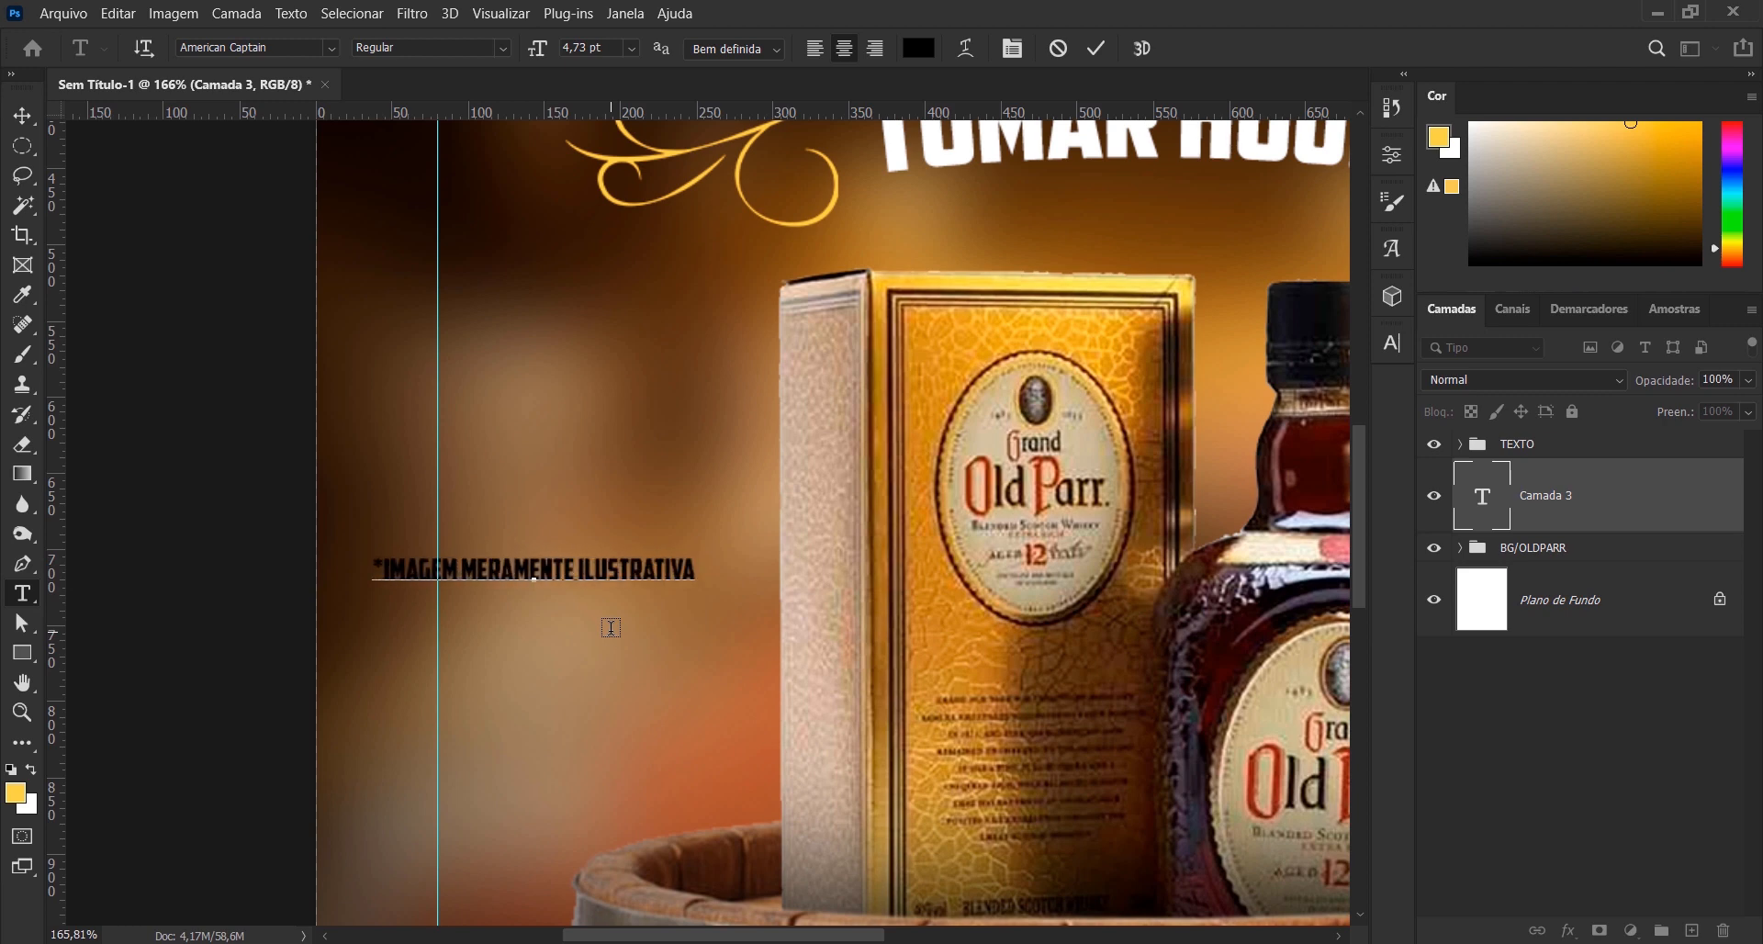
pyautogui.click(1096, 47)
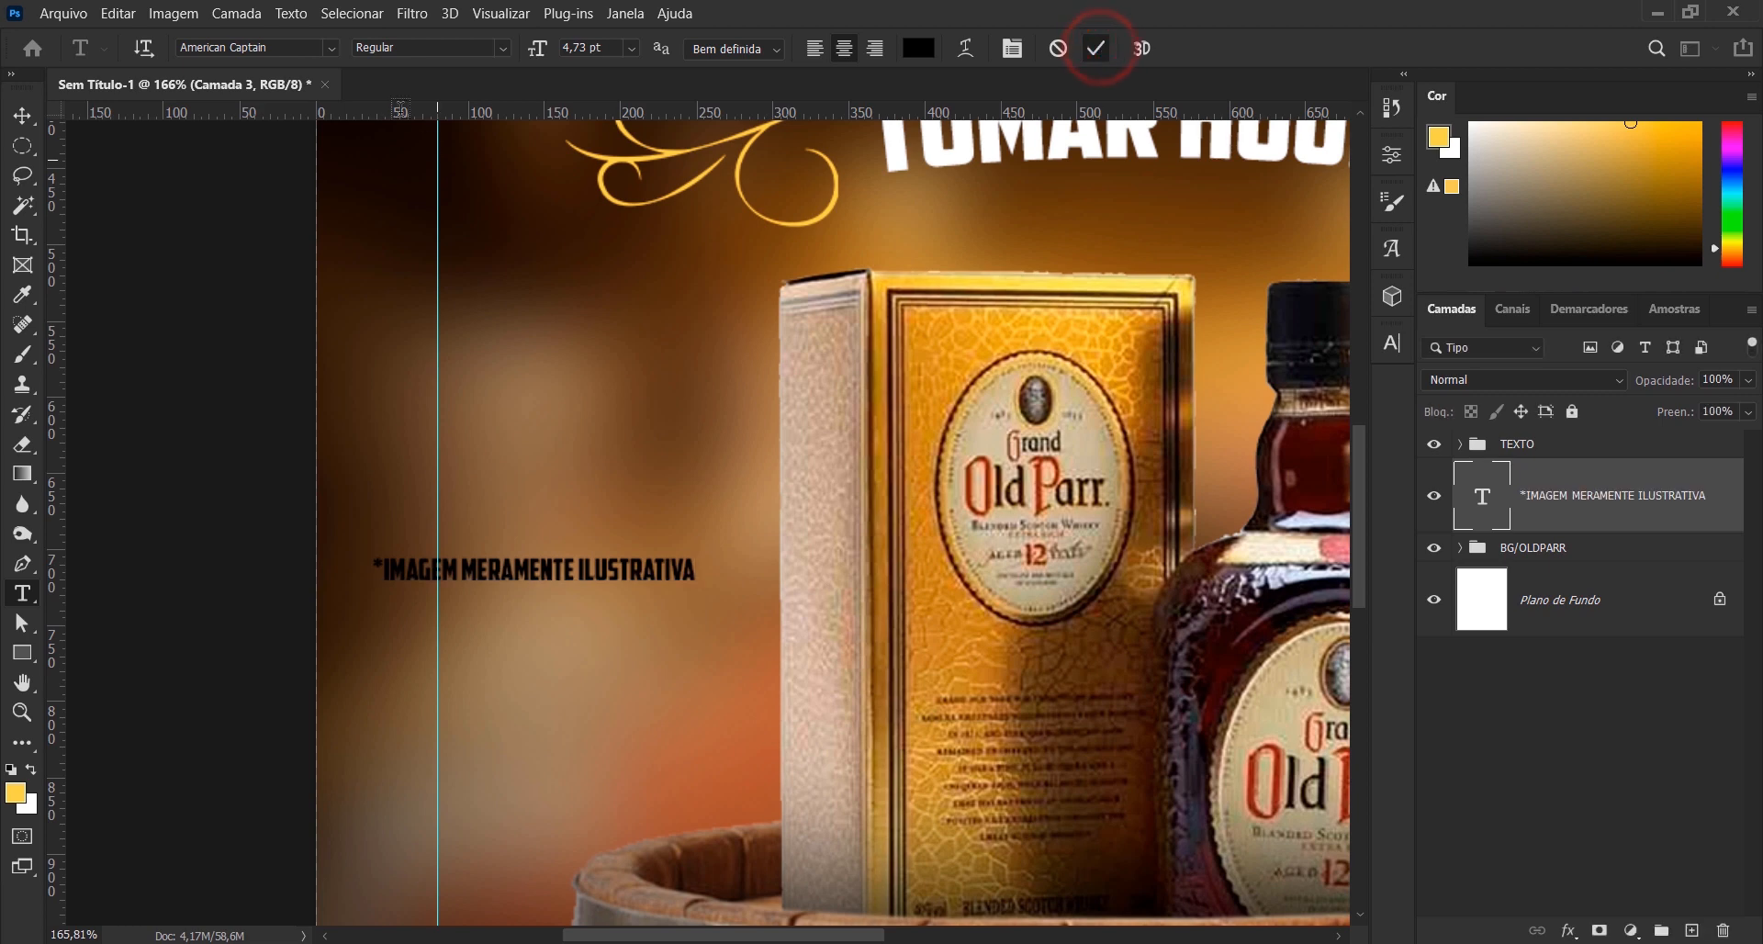
# - Set the disclaimer text's font to Poppins and its colour to white (ffffff)
pyautogui.click(332, 50)
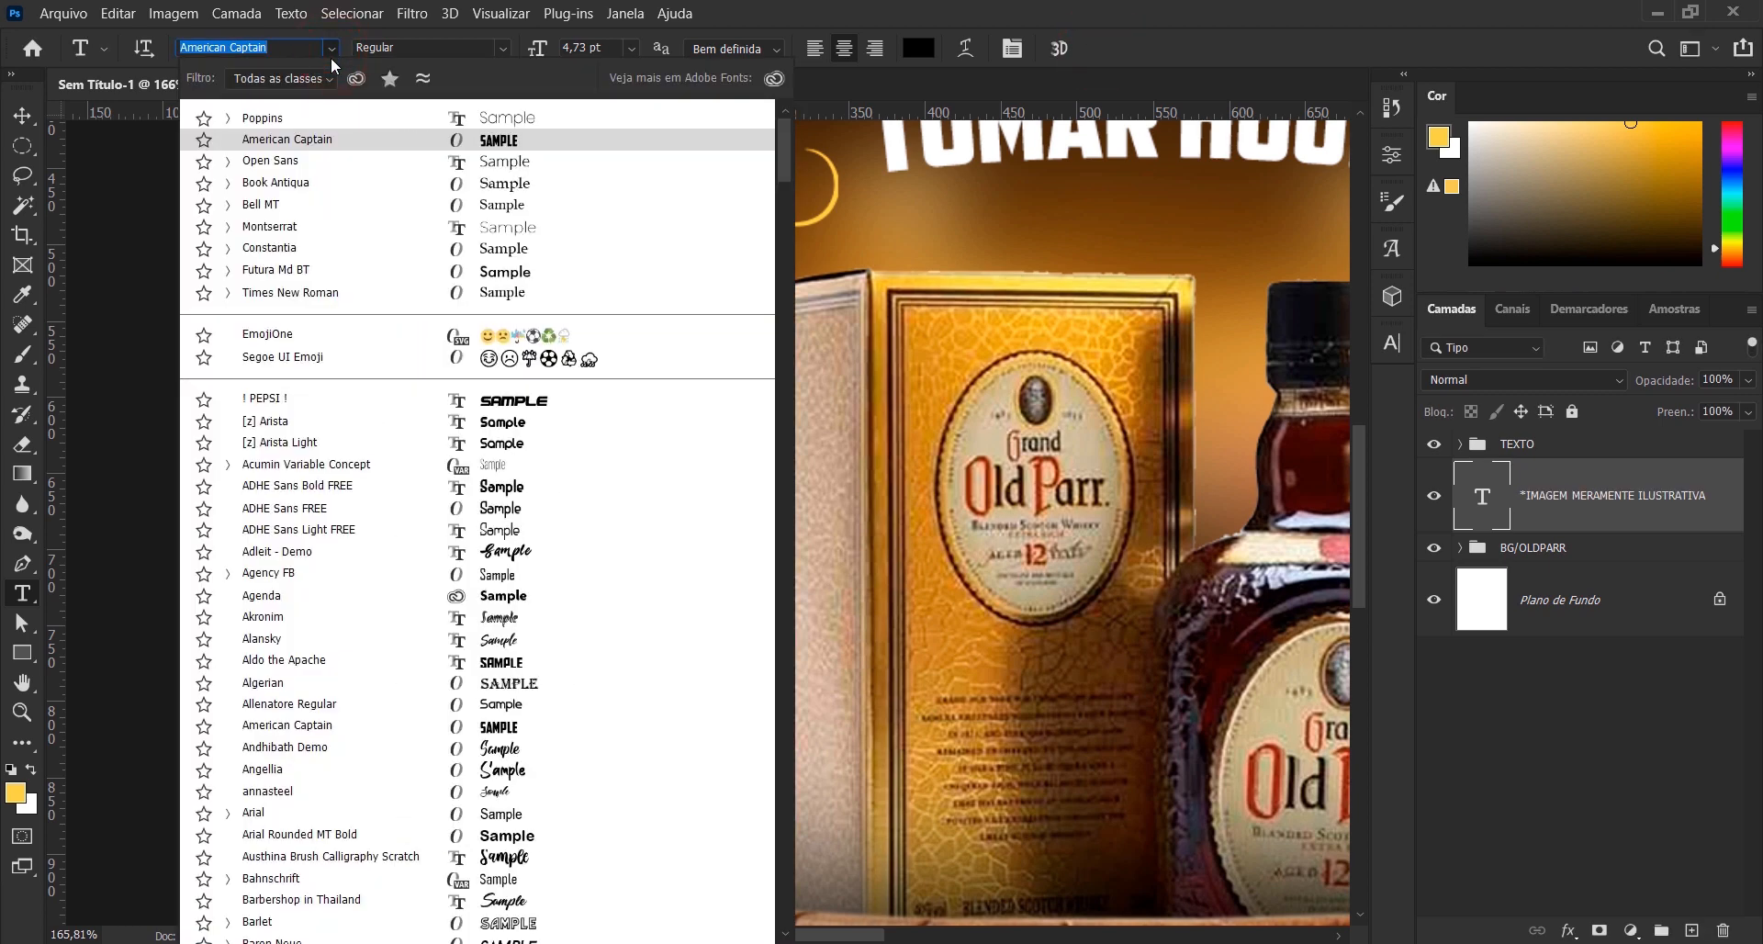
pyautogui.click(326, 117)
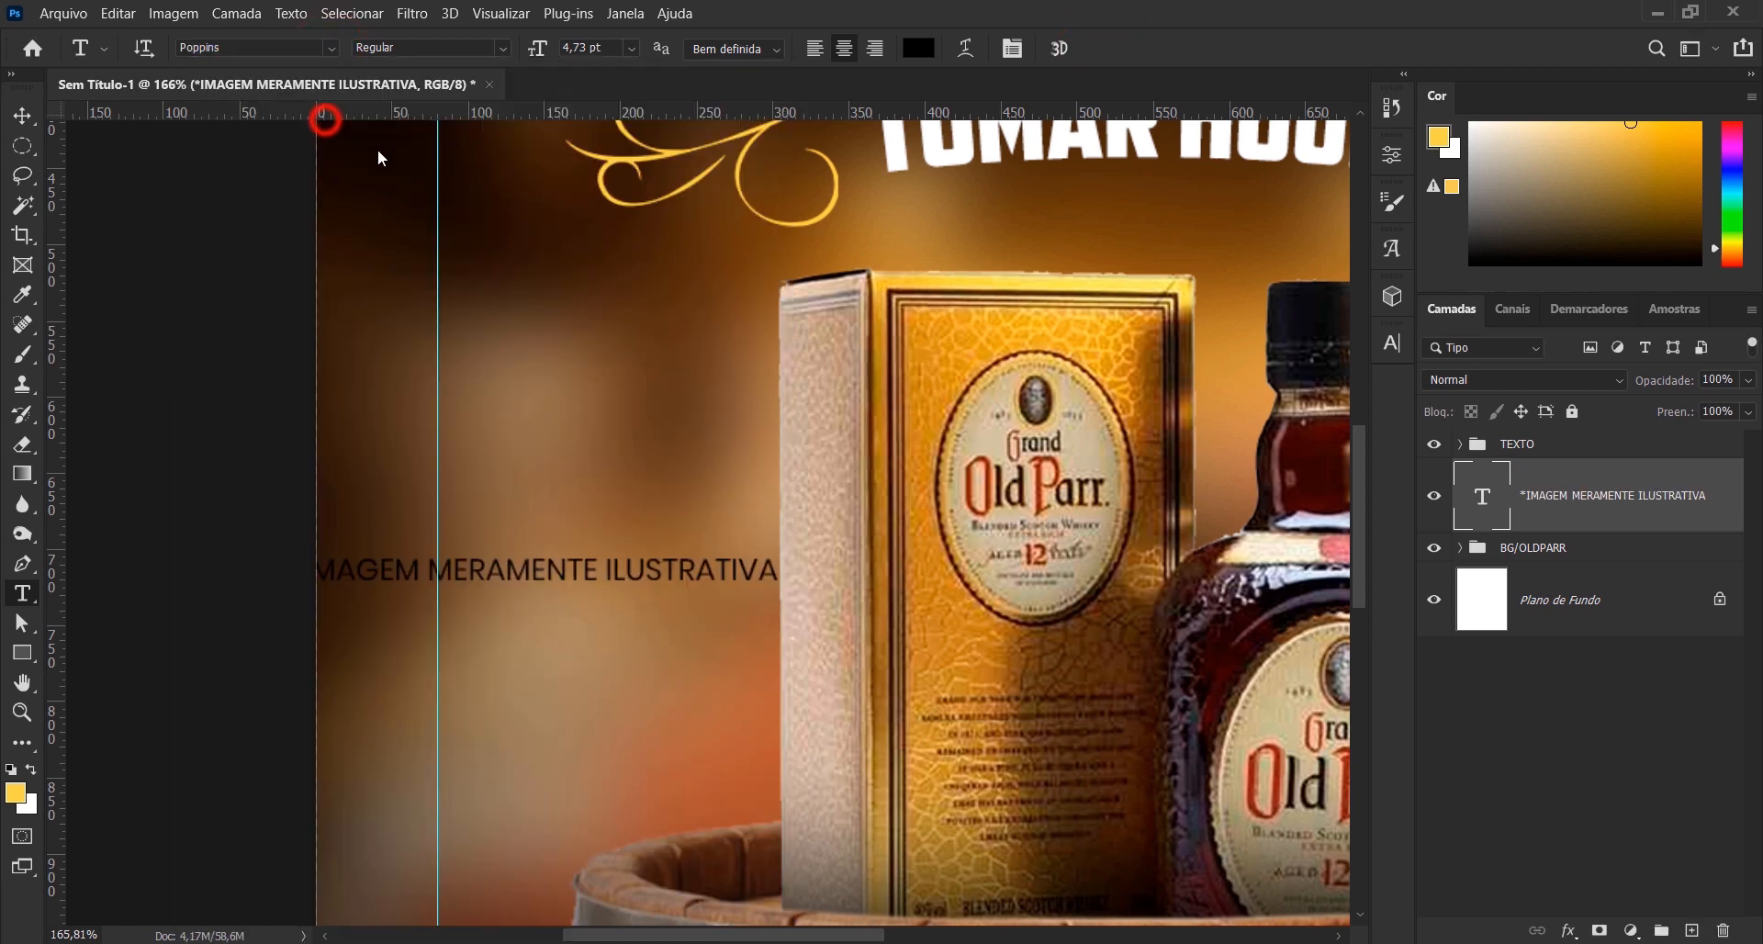
pyautogui.click(918, 49)
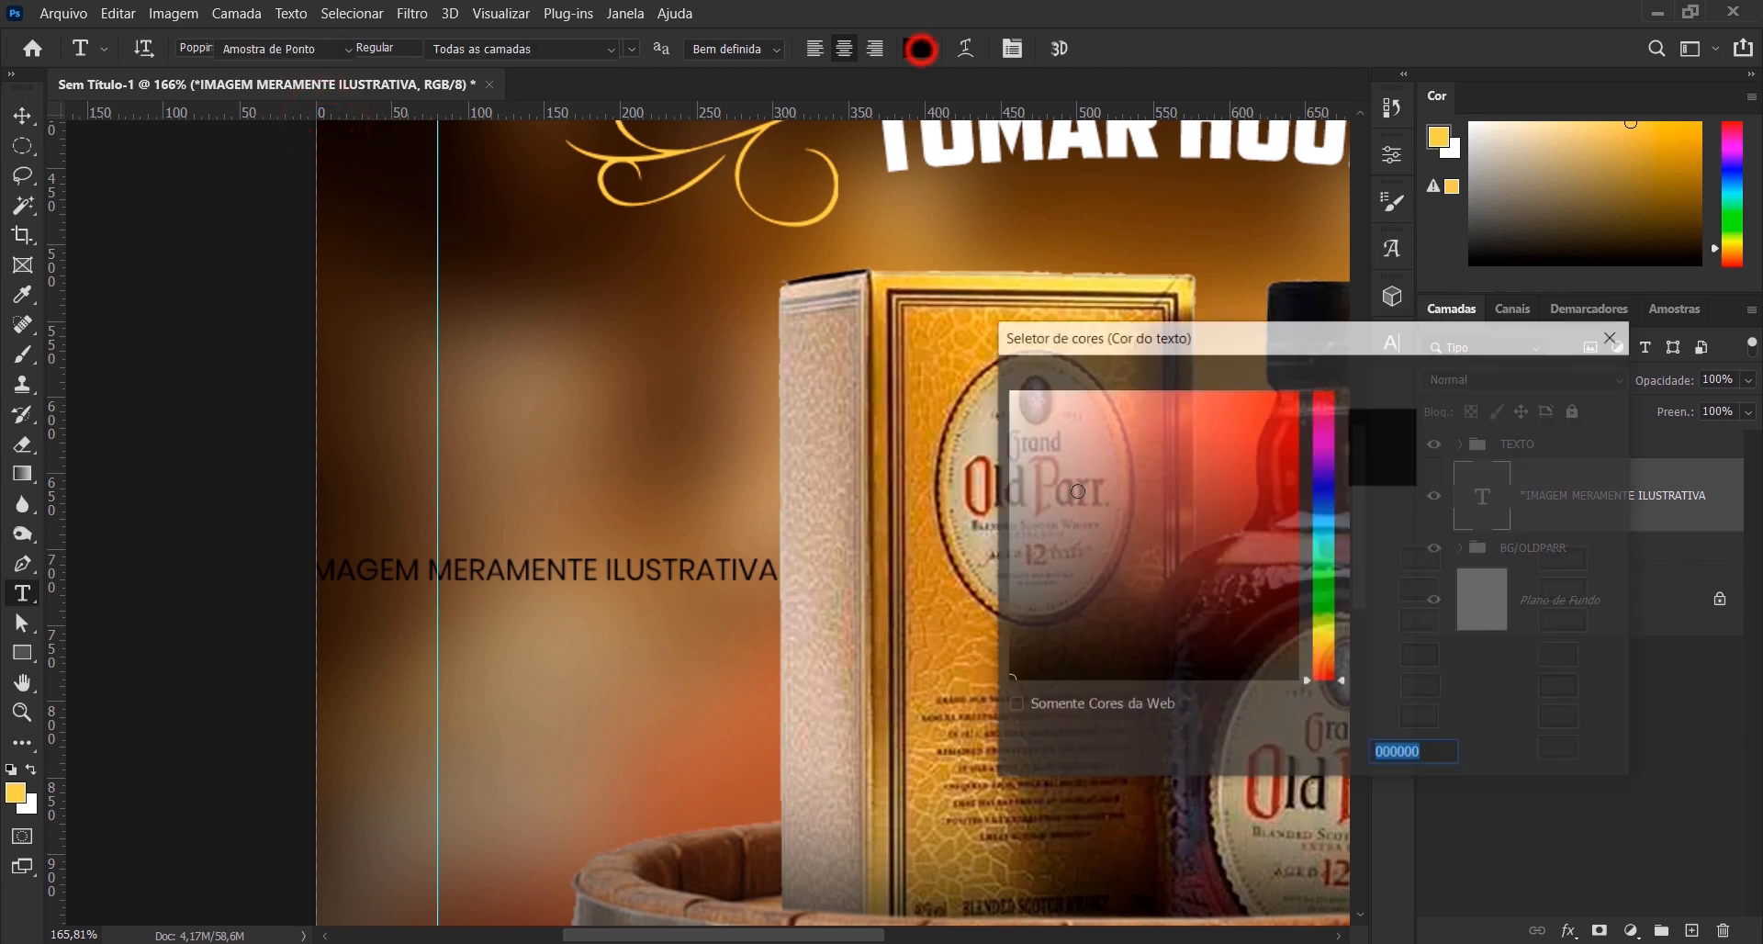
pyautogui.write('ffffff')
pyautogui.click(1496, 379)
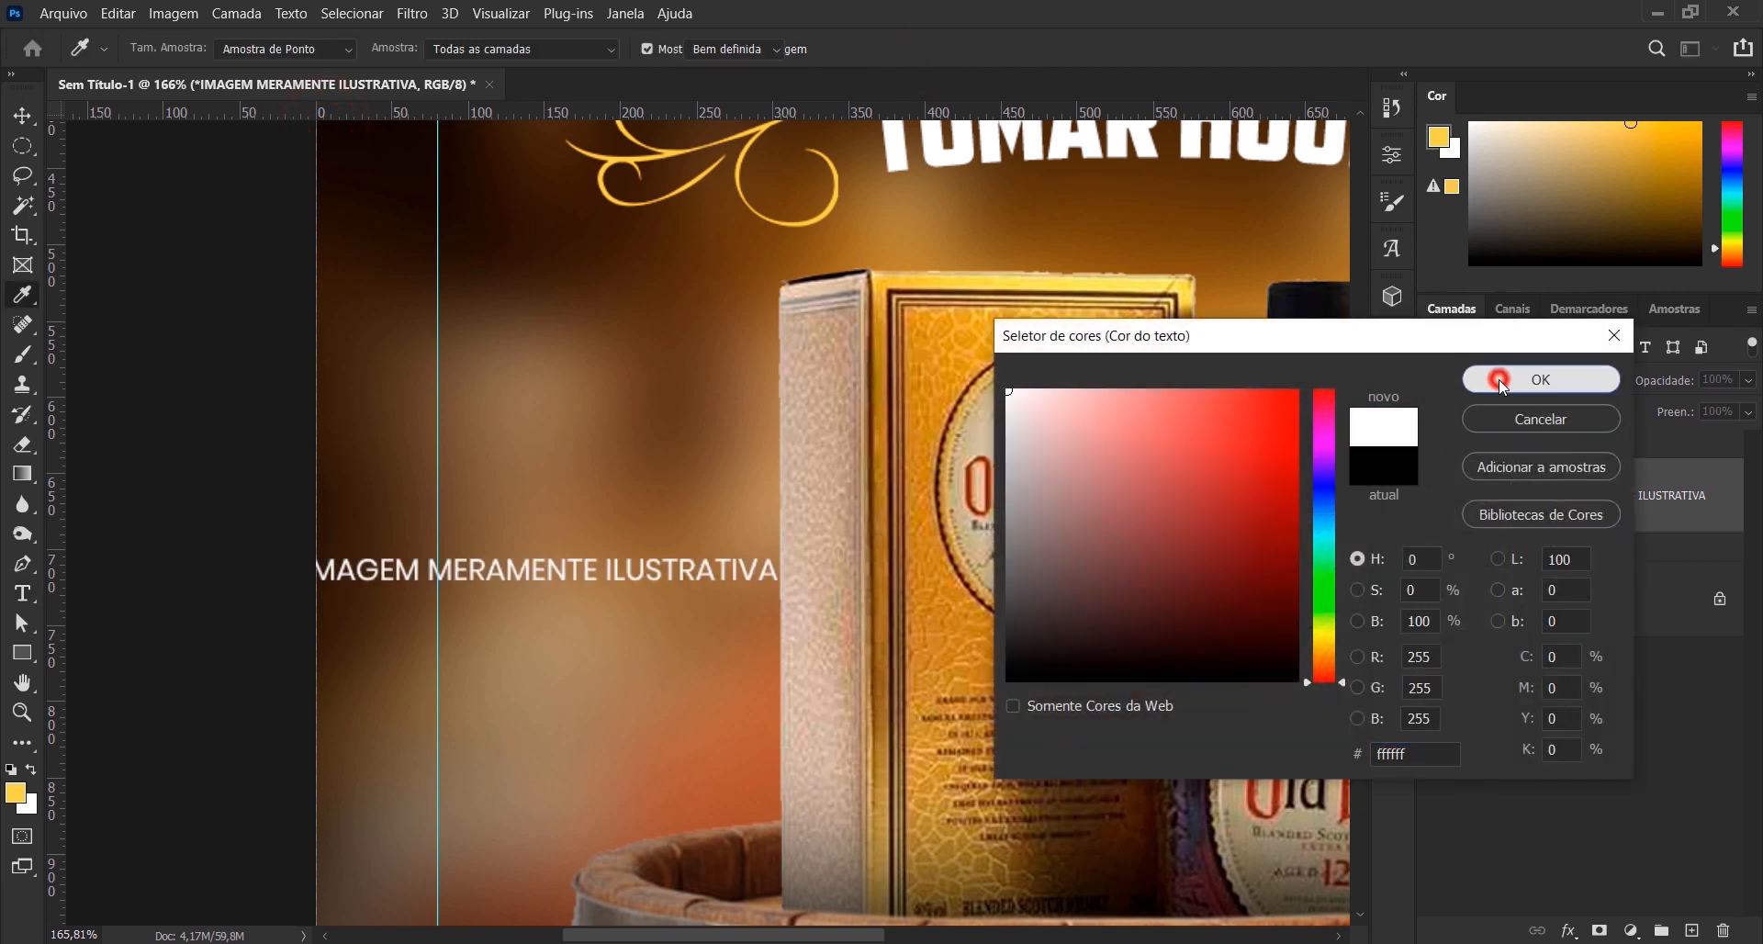
# - Shrink the disclaimer text, rotate it to read vertically upward, and place it between the left guide and the box
pyautogui.hotkey('ctrl', 't')
pyautogui.moveTo(834, 489); pyautogui.dragTo(500, 273)
pyautogui.moveTo(510, 332); pyautogui.dragTo(593, 581)
pyautogui.click(1191, 47)
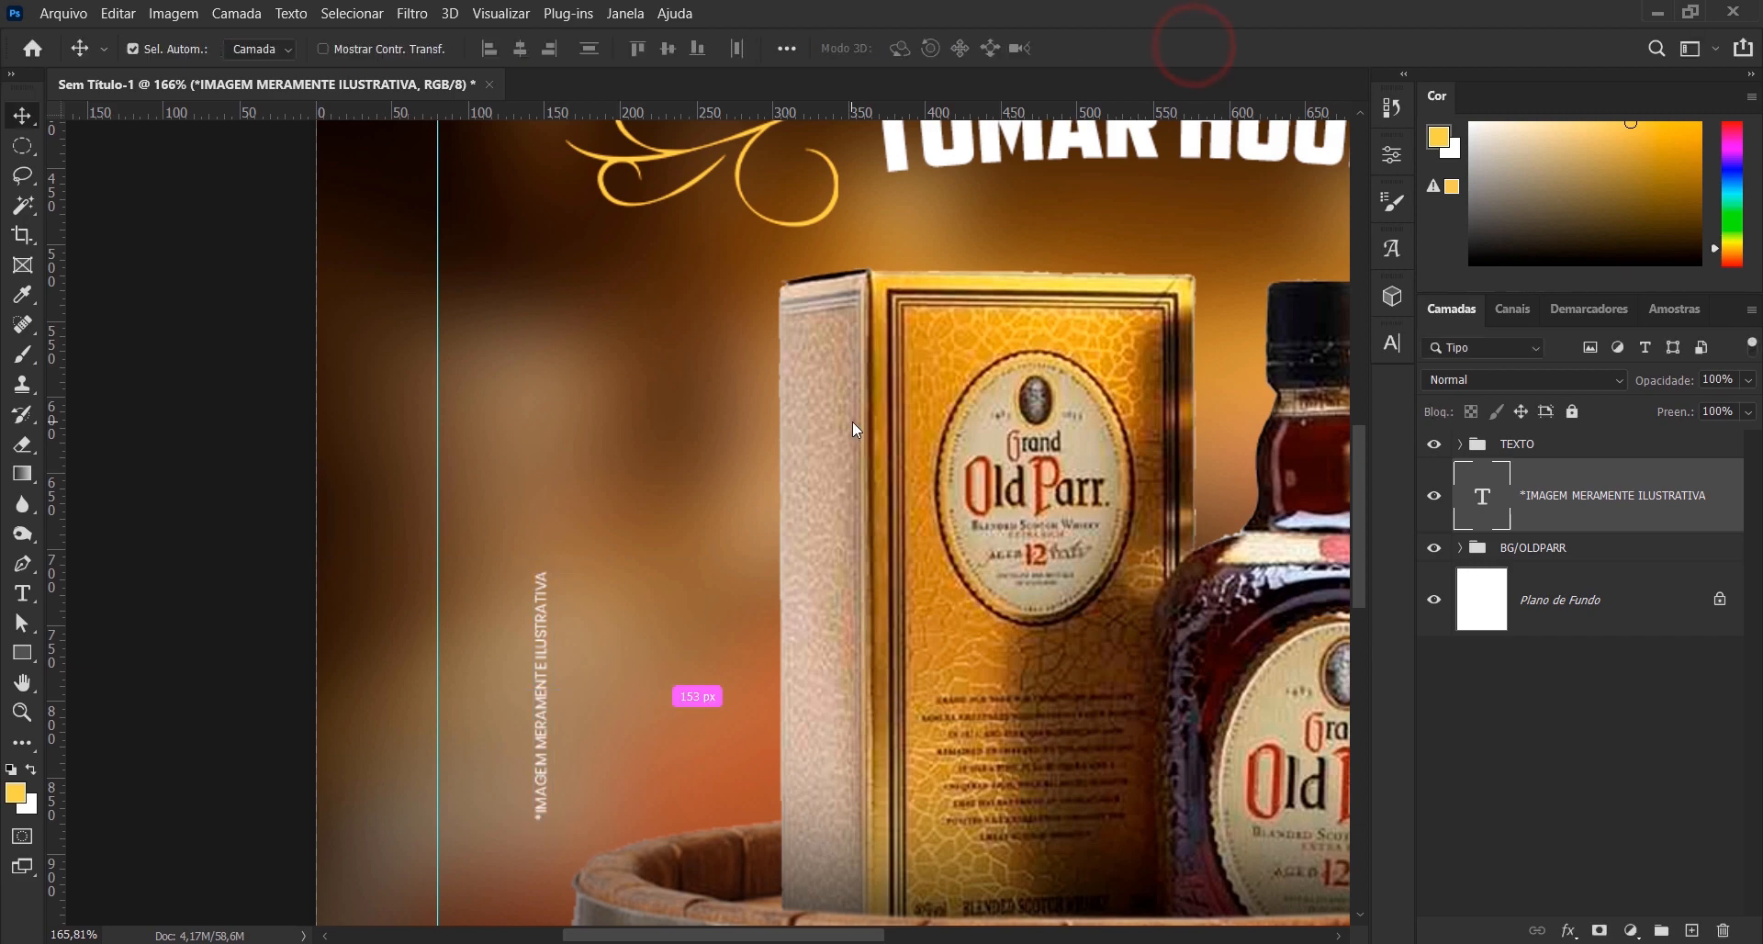
# - Move the vertical disclaimer text against the left guide beside the whisky box
pyautogui.hotkey('ctrl', '0')
pyautogui.moveTo(496, 595); pyautogui.dragTo(458, 565)
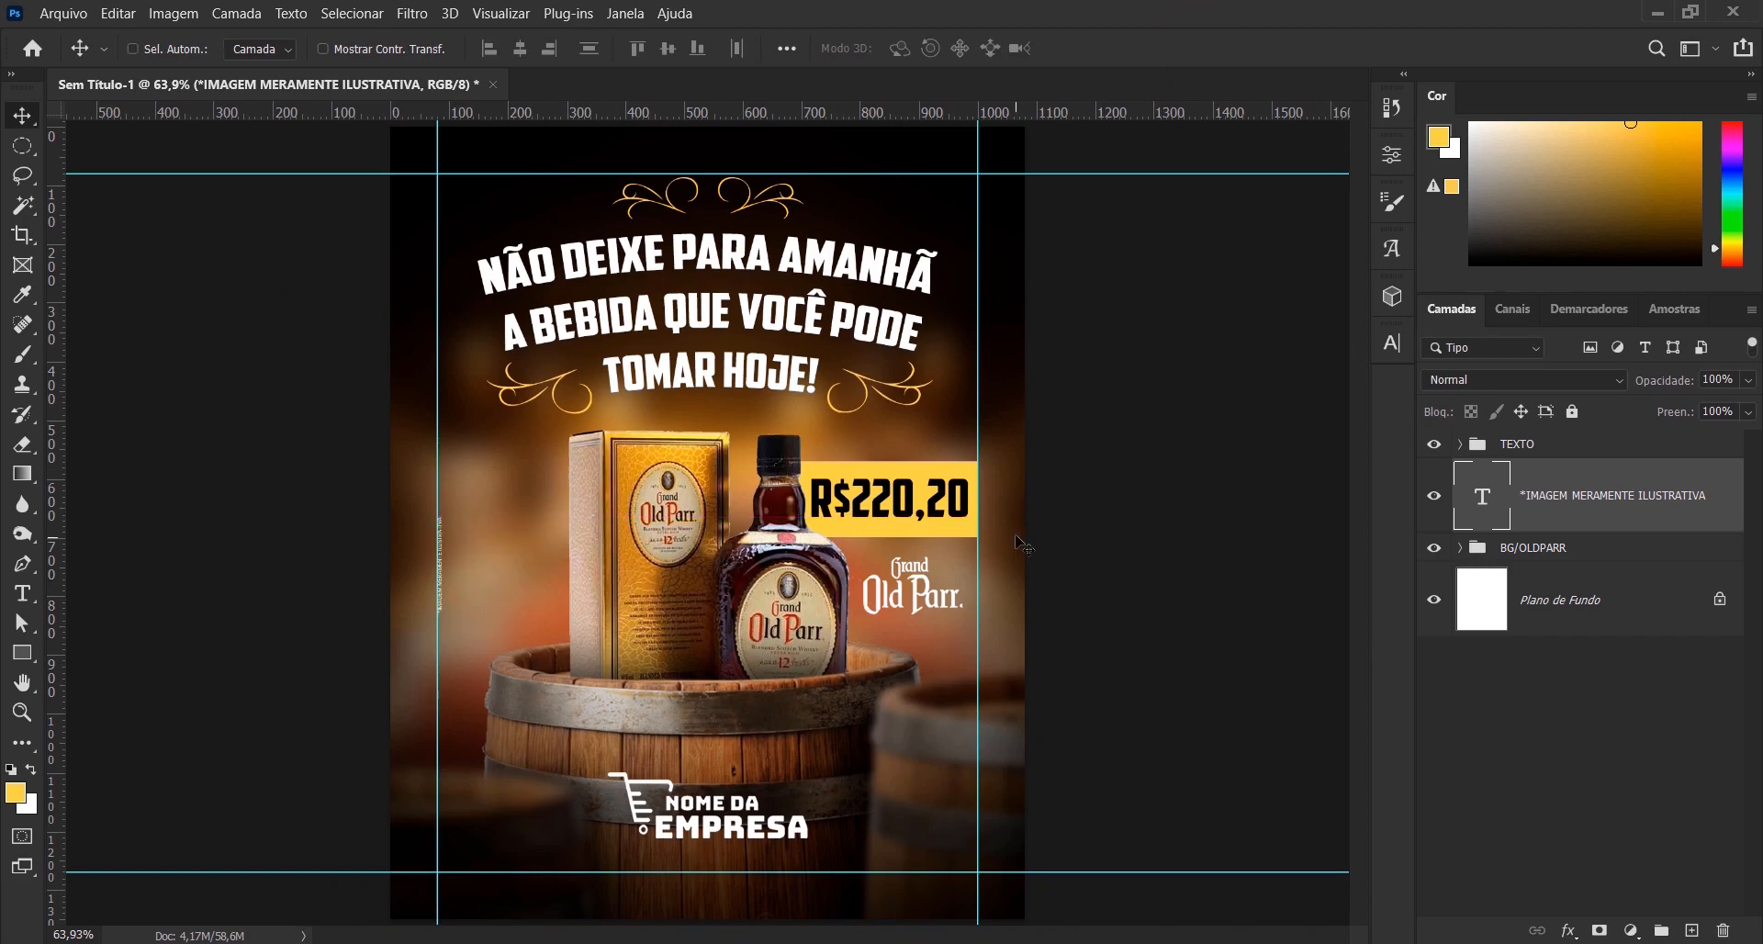
pyautogui.press('t')
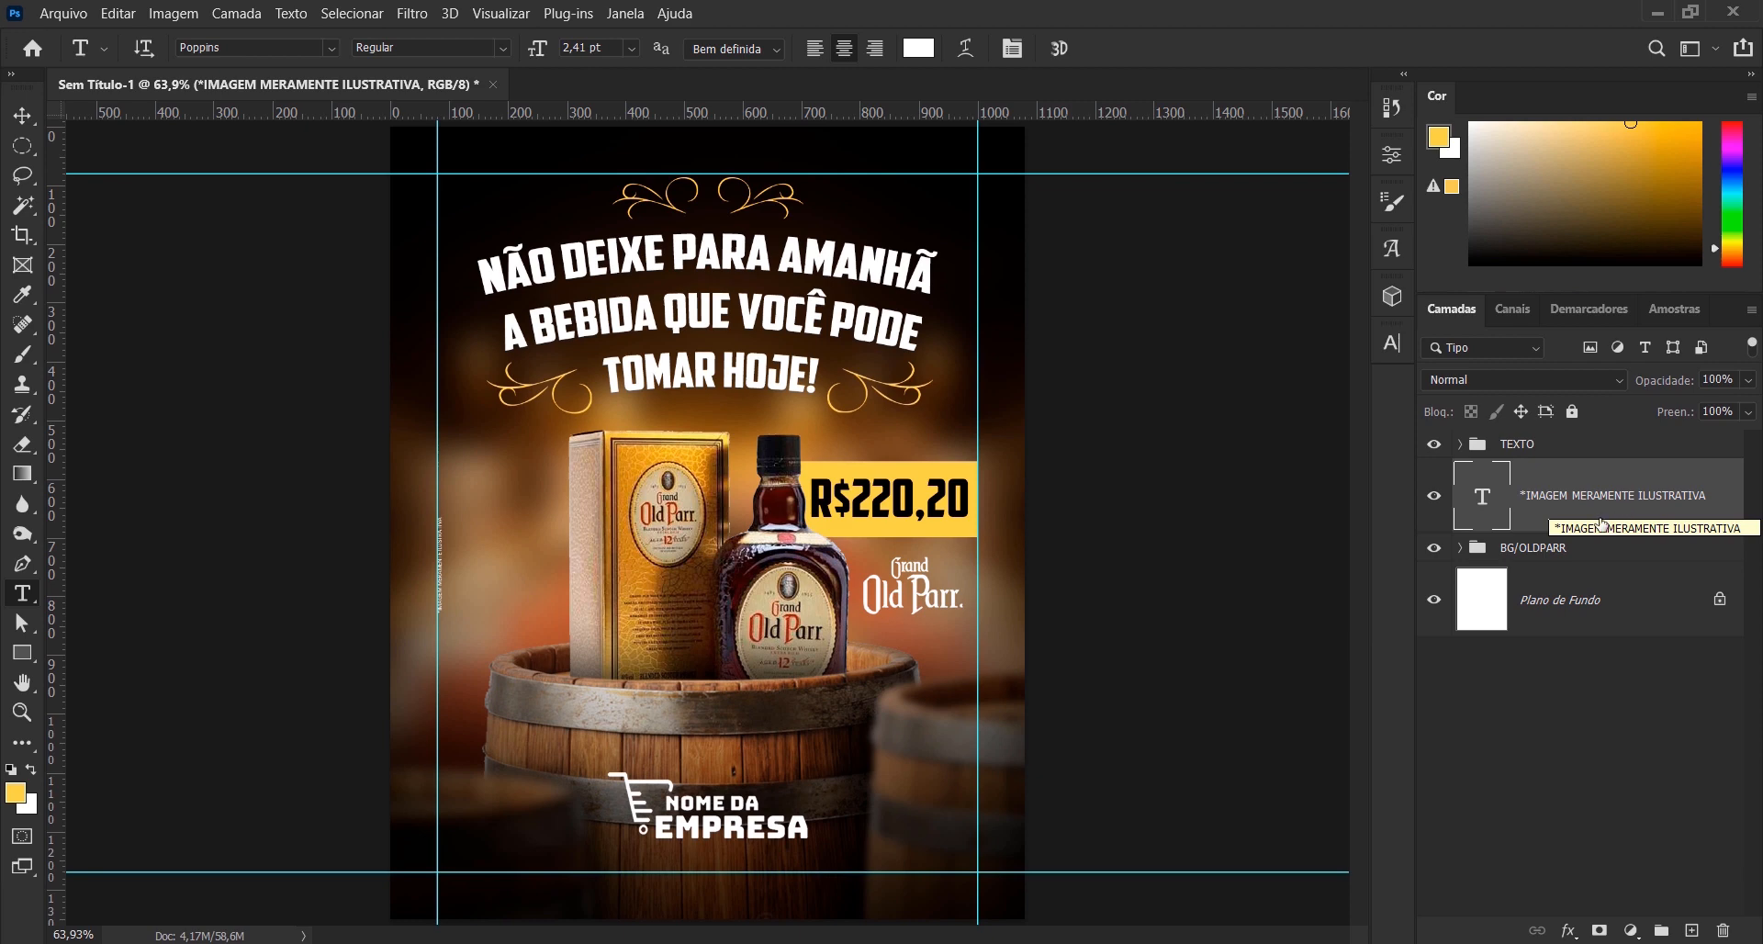
# - Paint a soft yellow glow over the canvas's upper-right side on a new layer above TEXTO, using a 1300 px brush
pyautogui.click(1546, 450)
pyautogui.click(1437, 447)
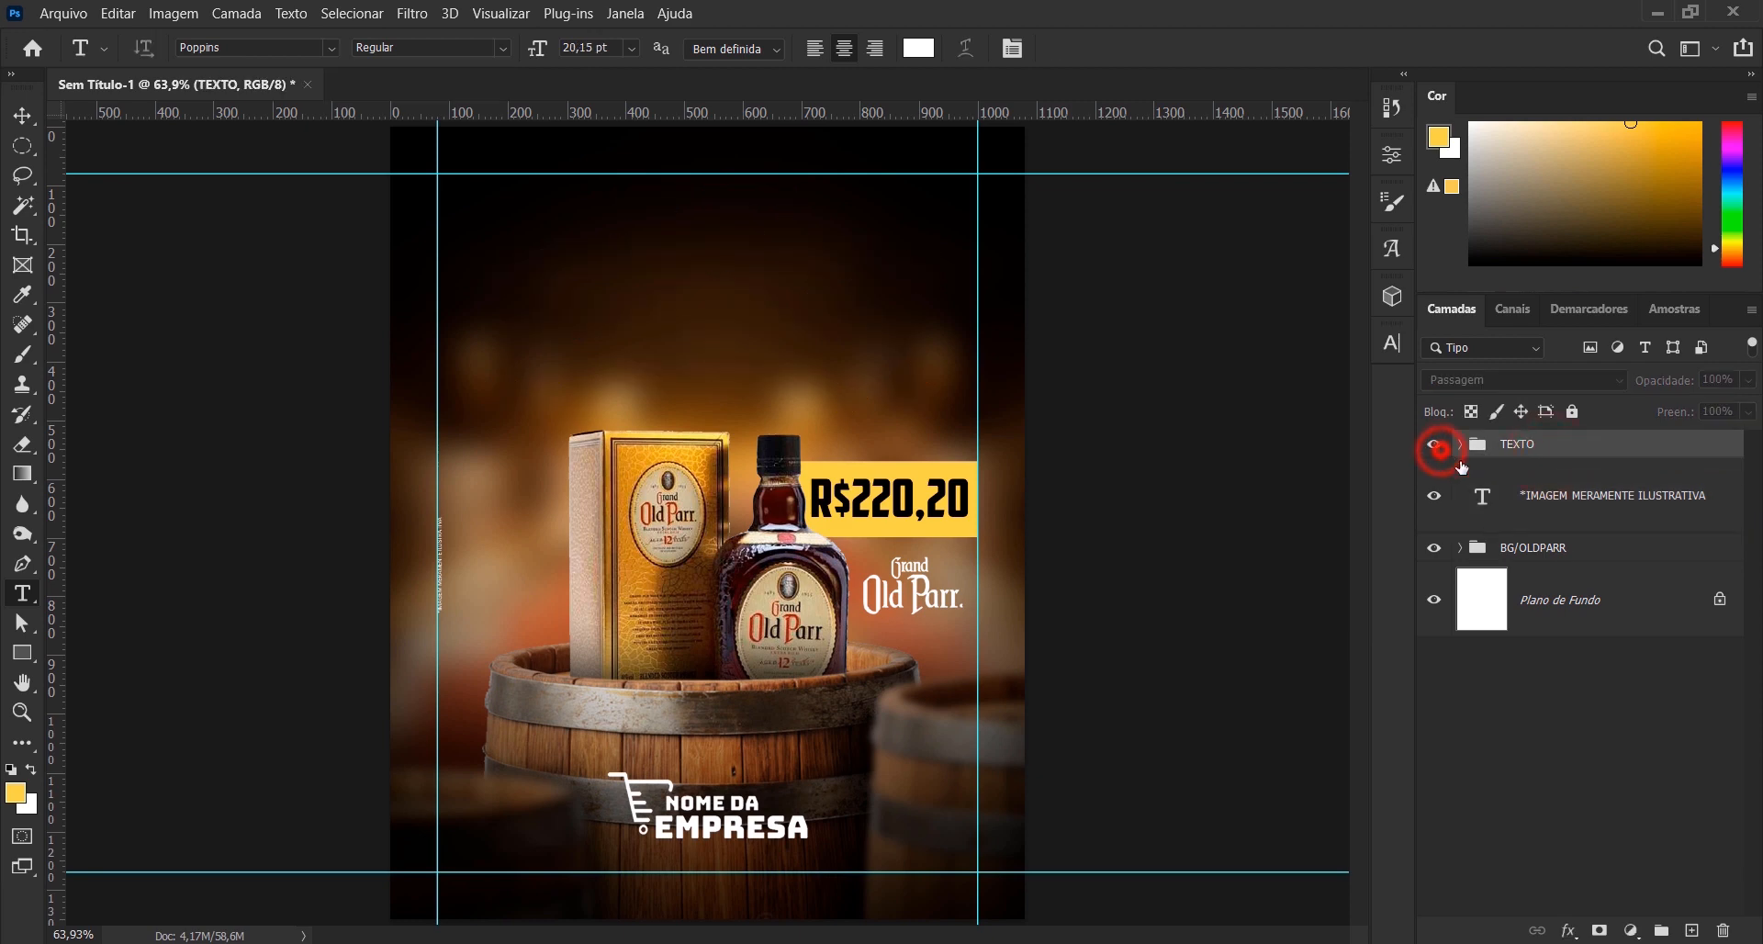
pyautogui.click(1437, 447)
pyautogui.click(1691, 930)
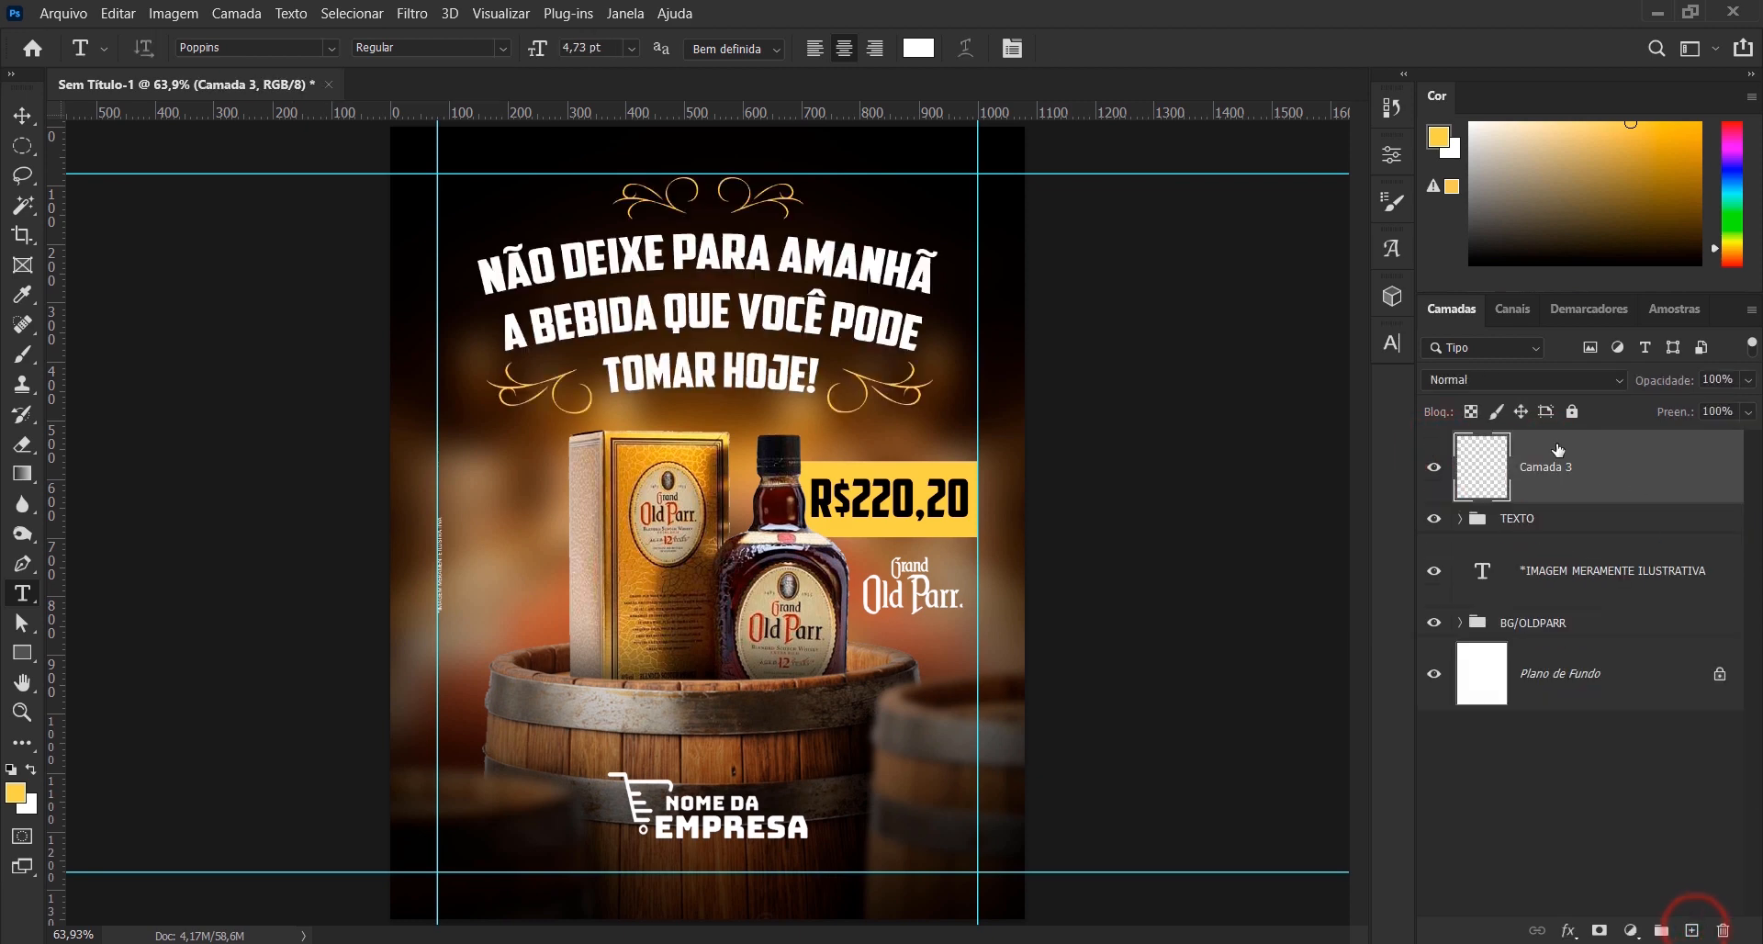
pyautogui.click(22, 354)
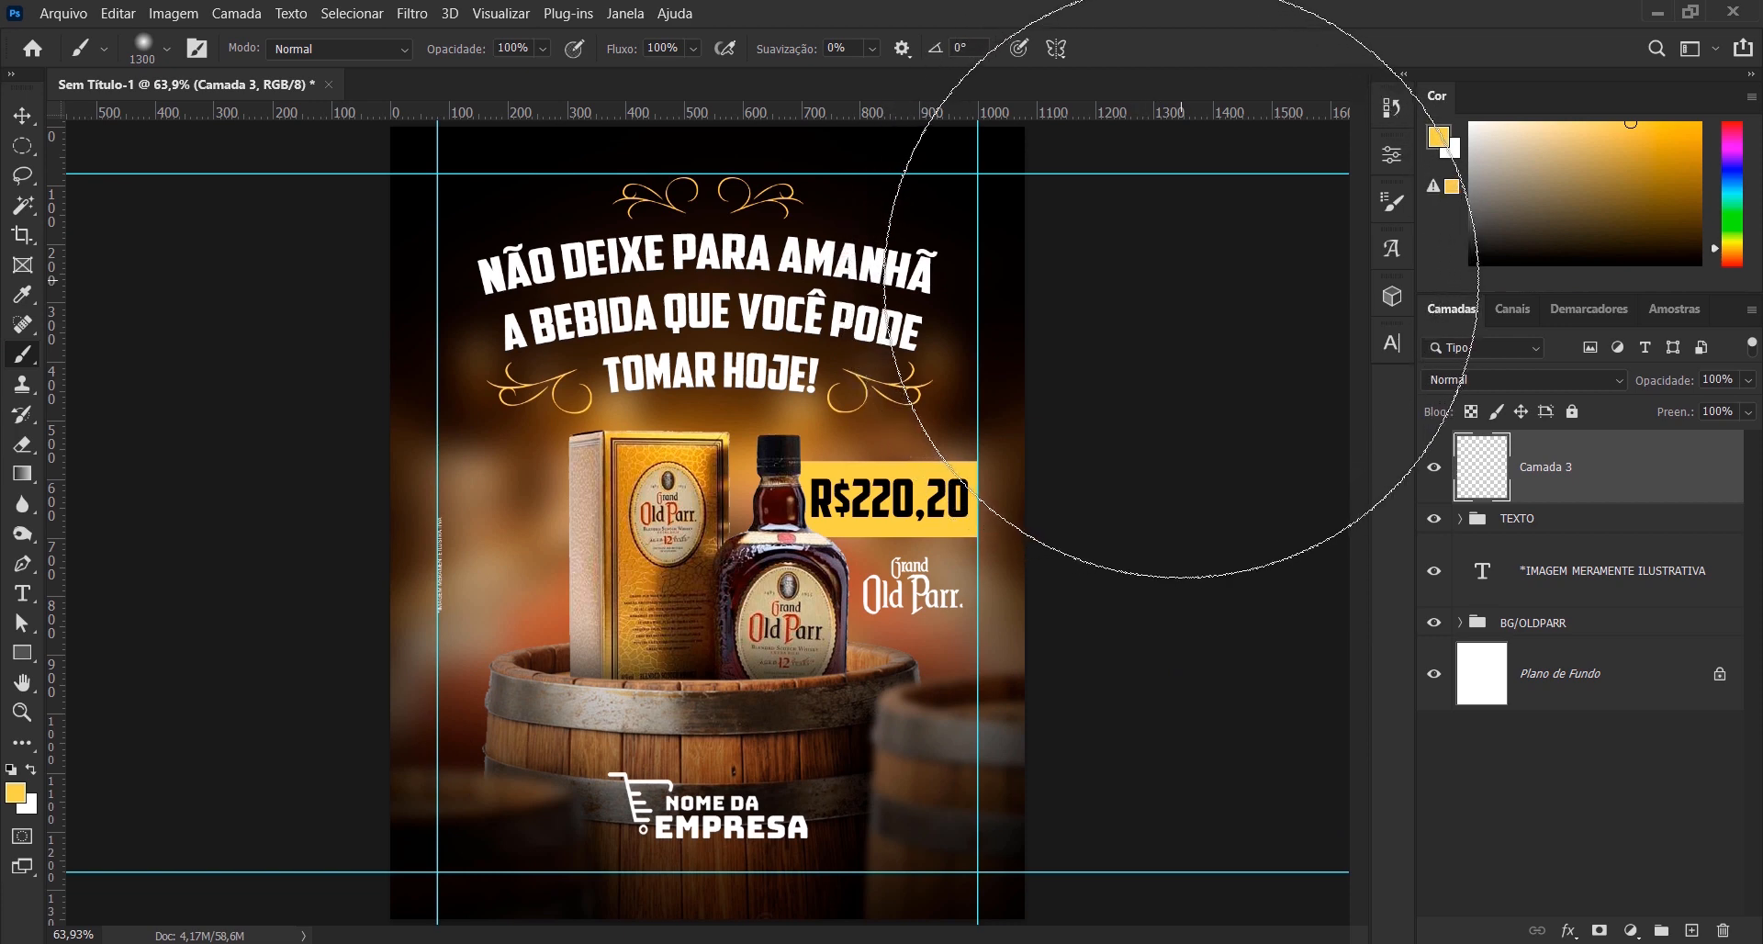
pyautogui.click(1181, 279)
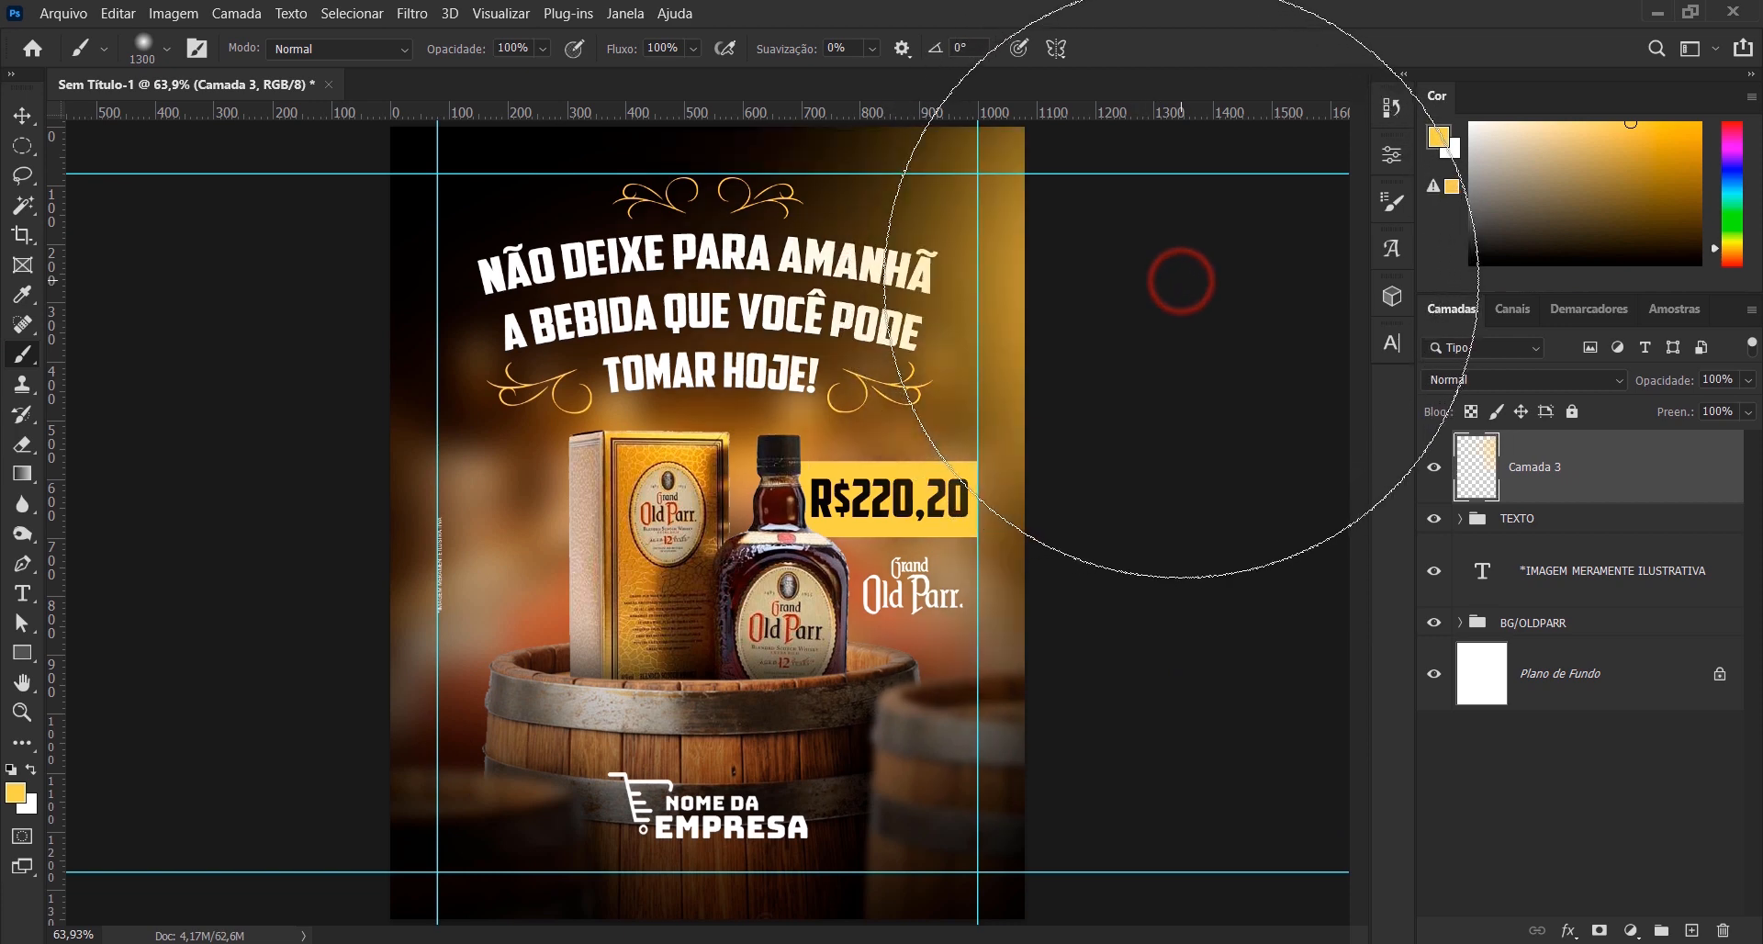
# - Add a black (000000) solid colour fill layer above the yellow glow and convert it to a smart object
pyautogui.press('v')
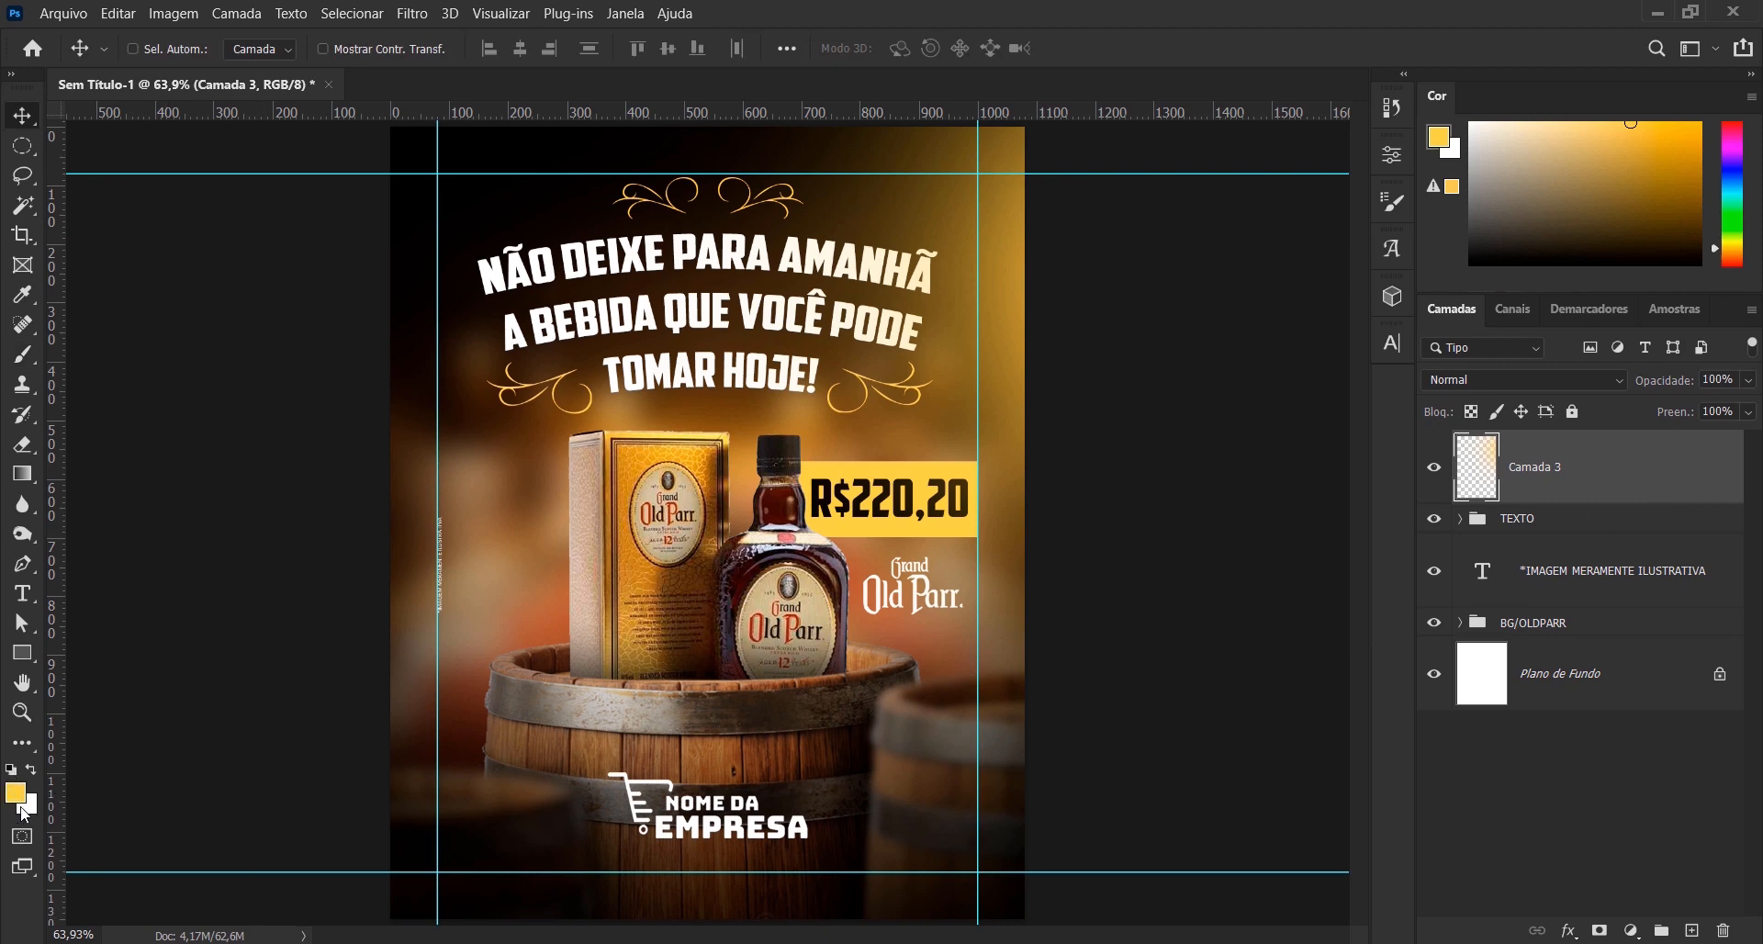
pyautogui.press('d')
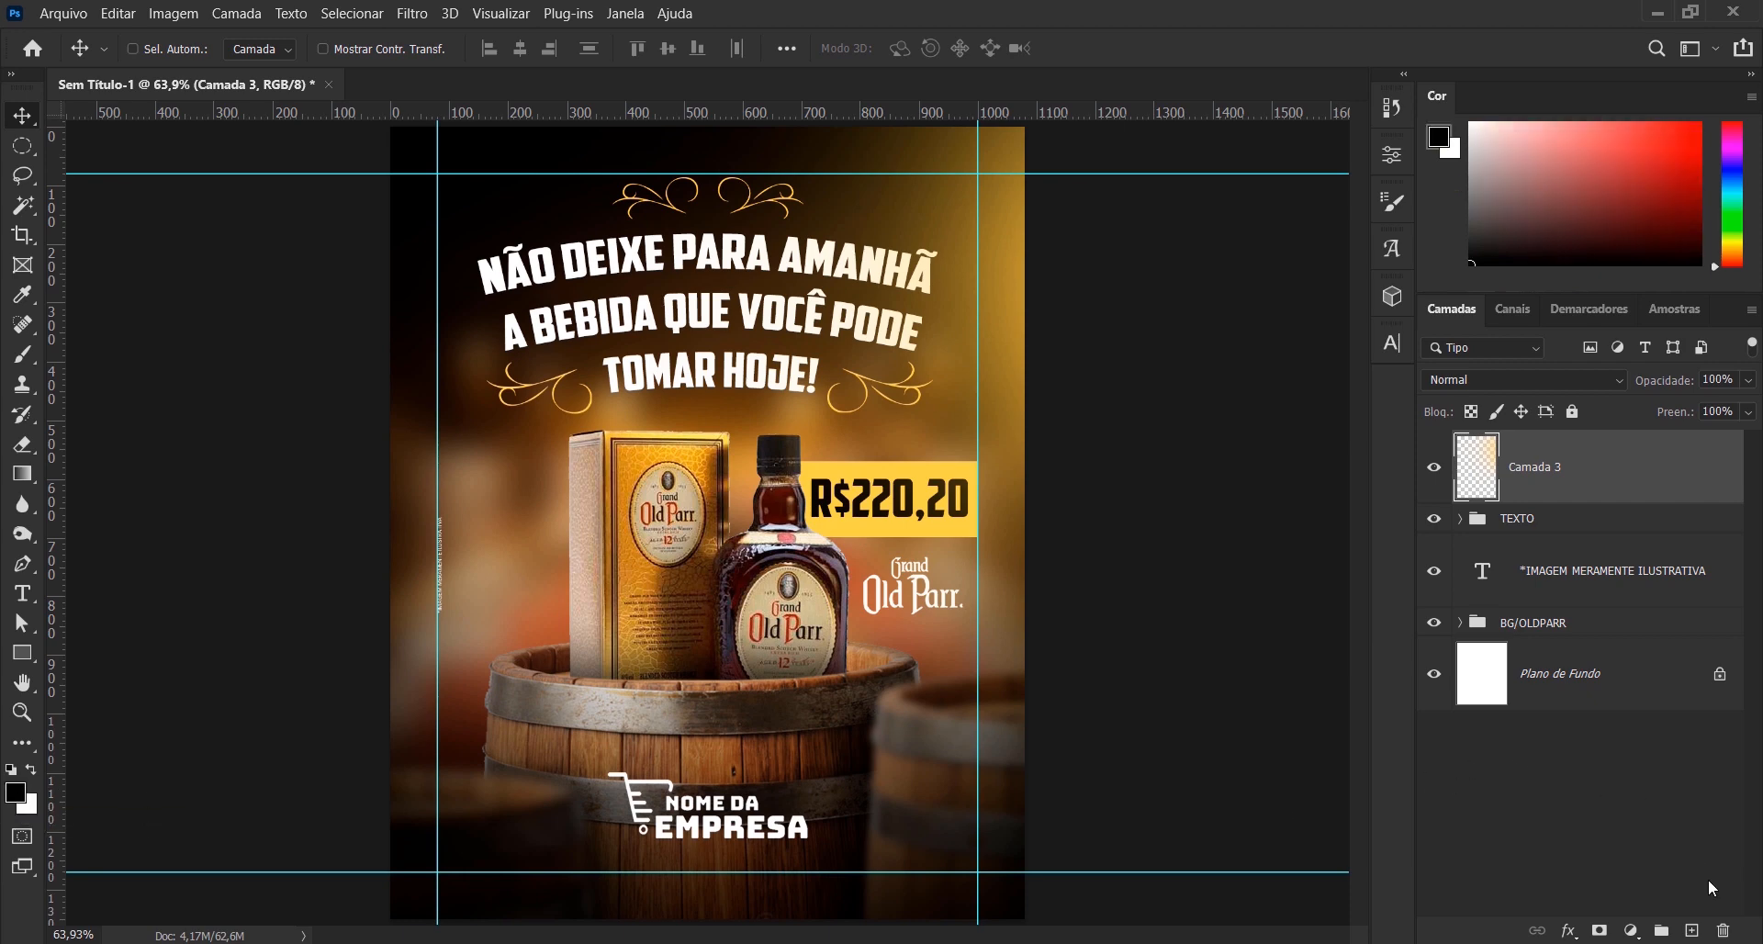
pyautogui.click(1633, 925)
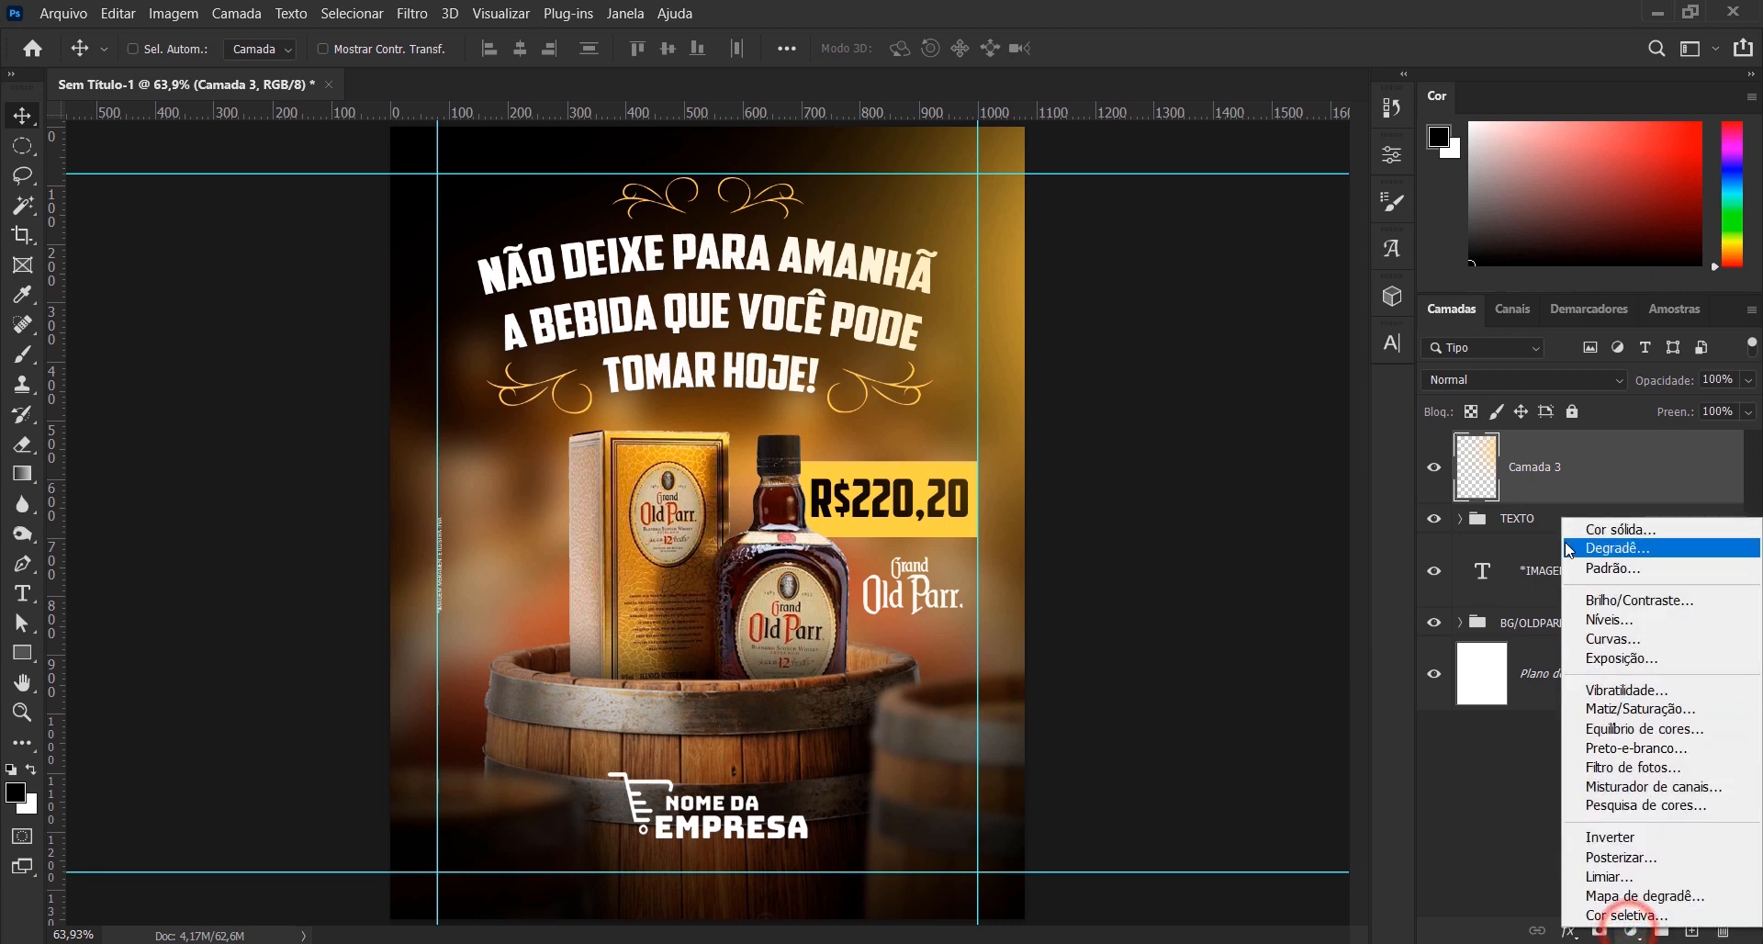
pyautogui.click(1579, 532)
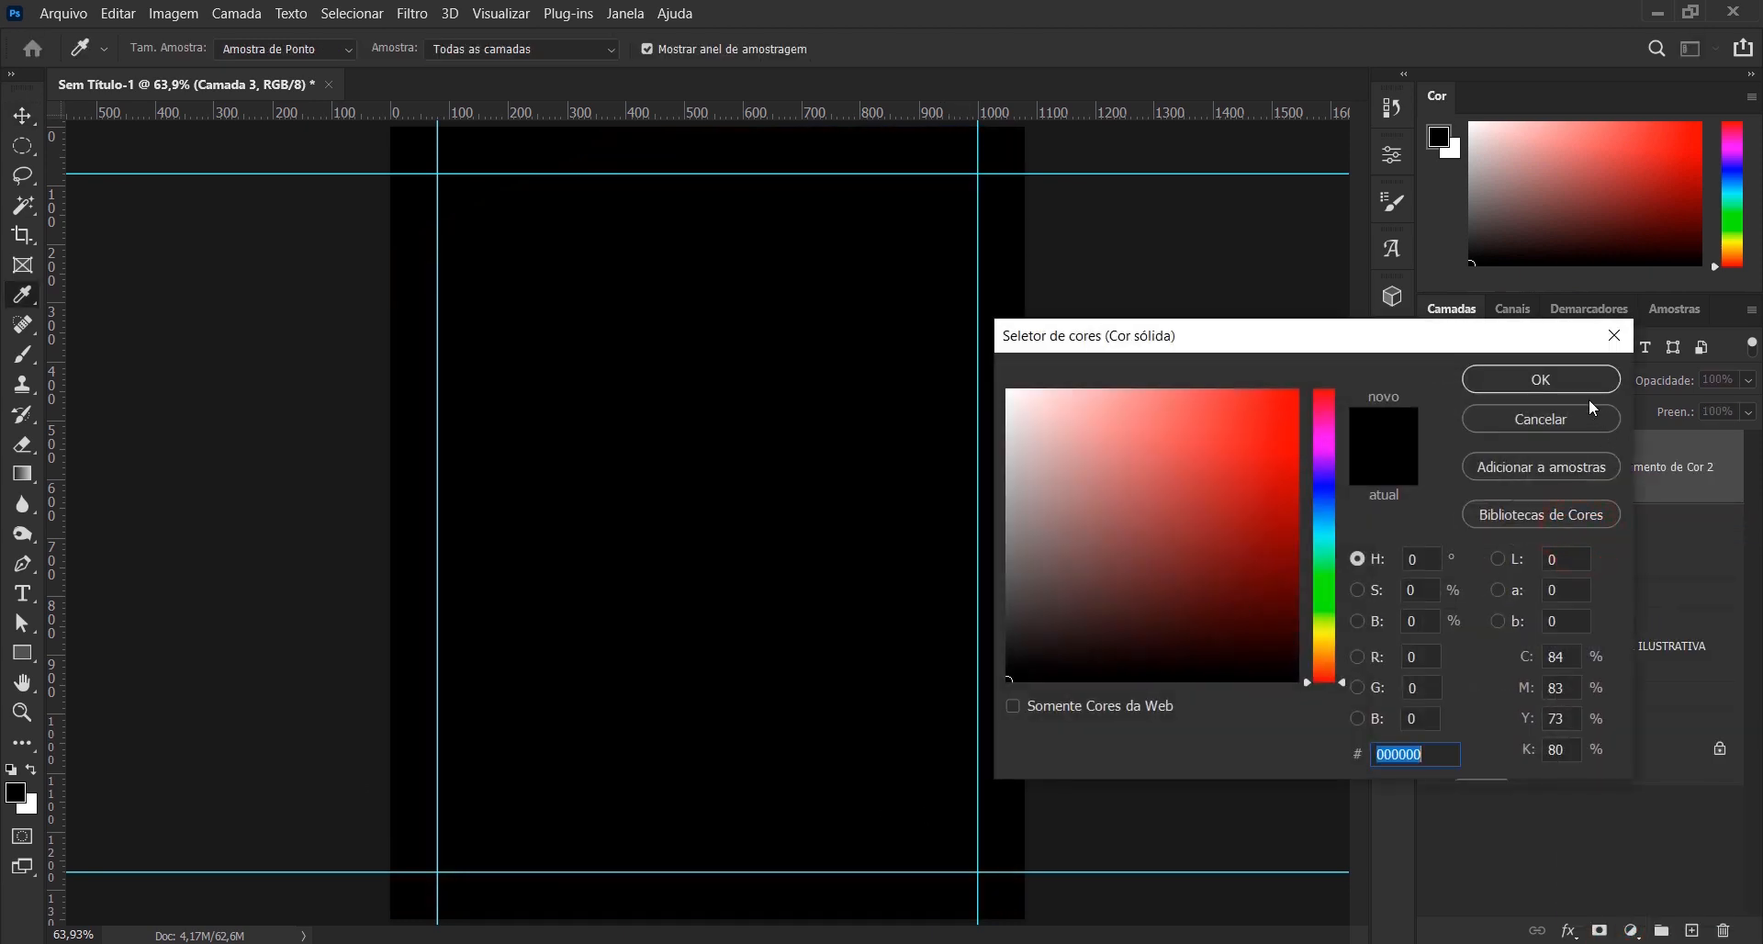
pyautogui.click(1593, 381)
pyautogui.rightClick(1649, 506)
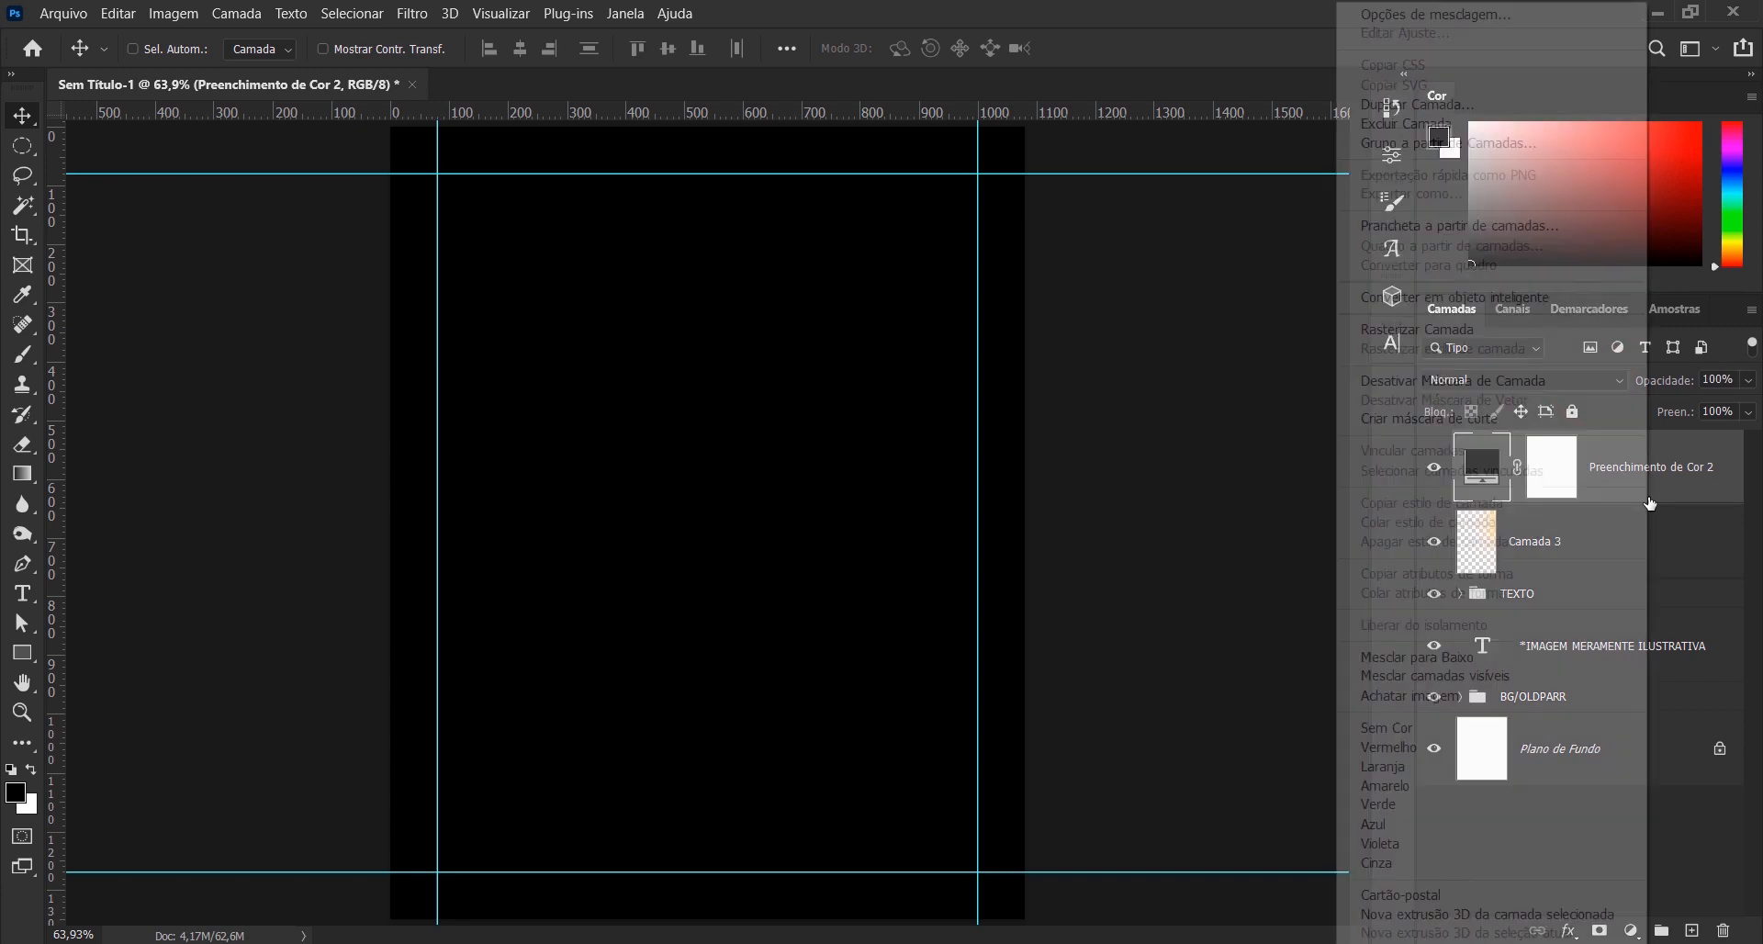
pyautogui.click(1473, 297)
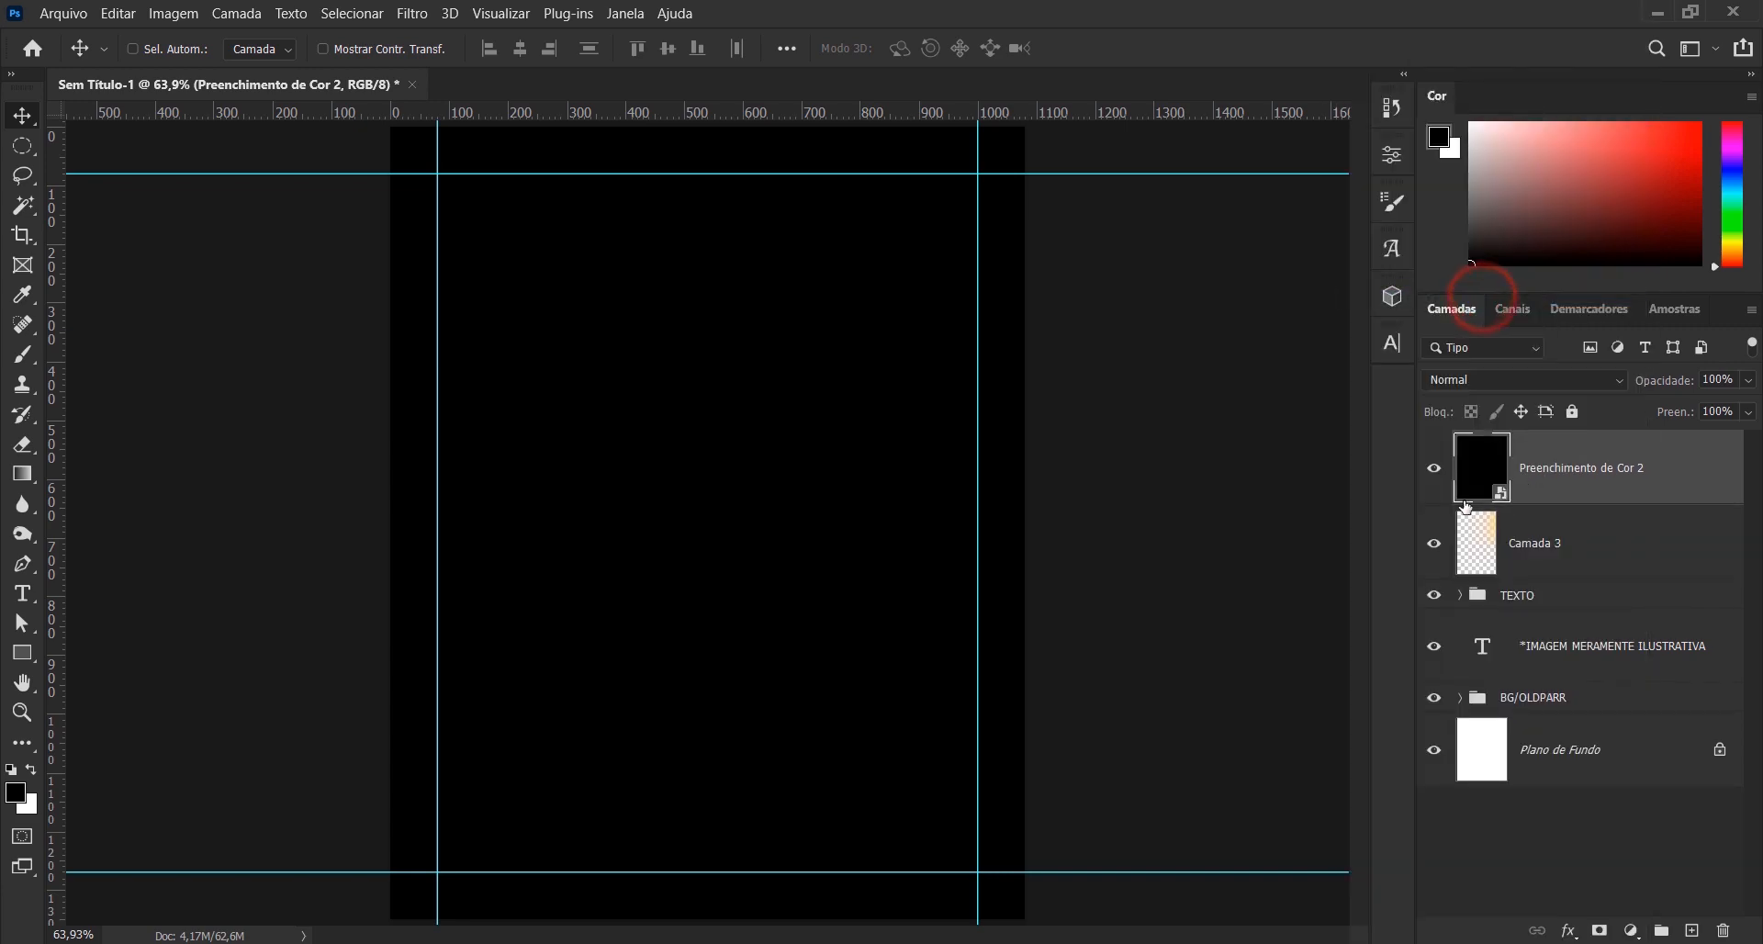
# - Render Difference Clouds on the black smart object and clip it to the yellow glow layer
pyautogui.click(419, 15)
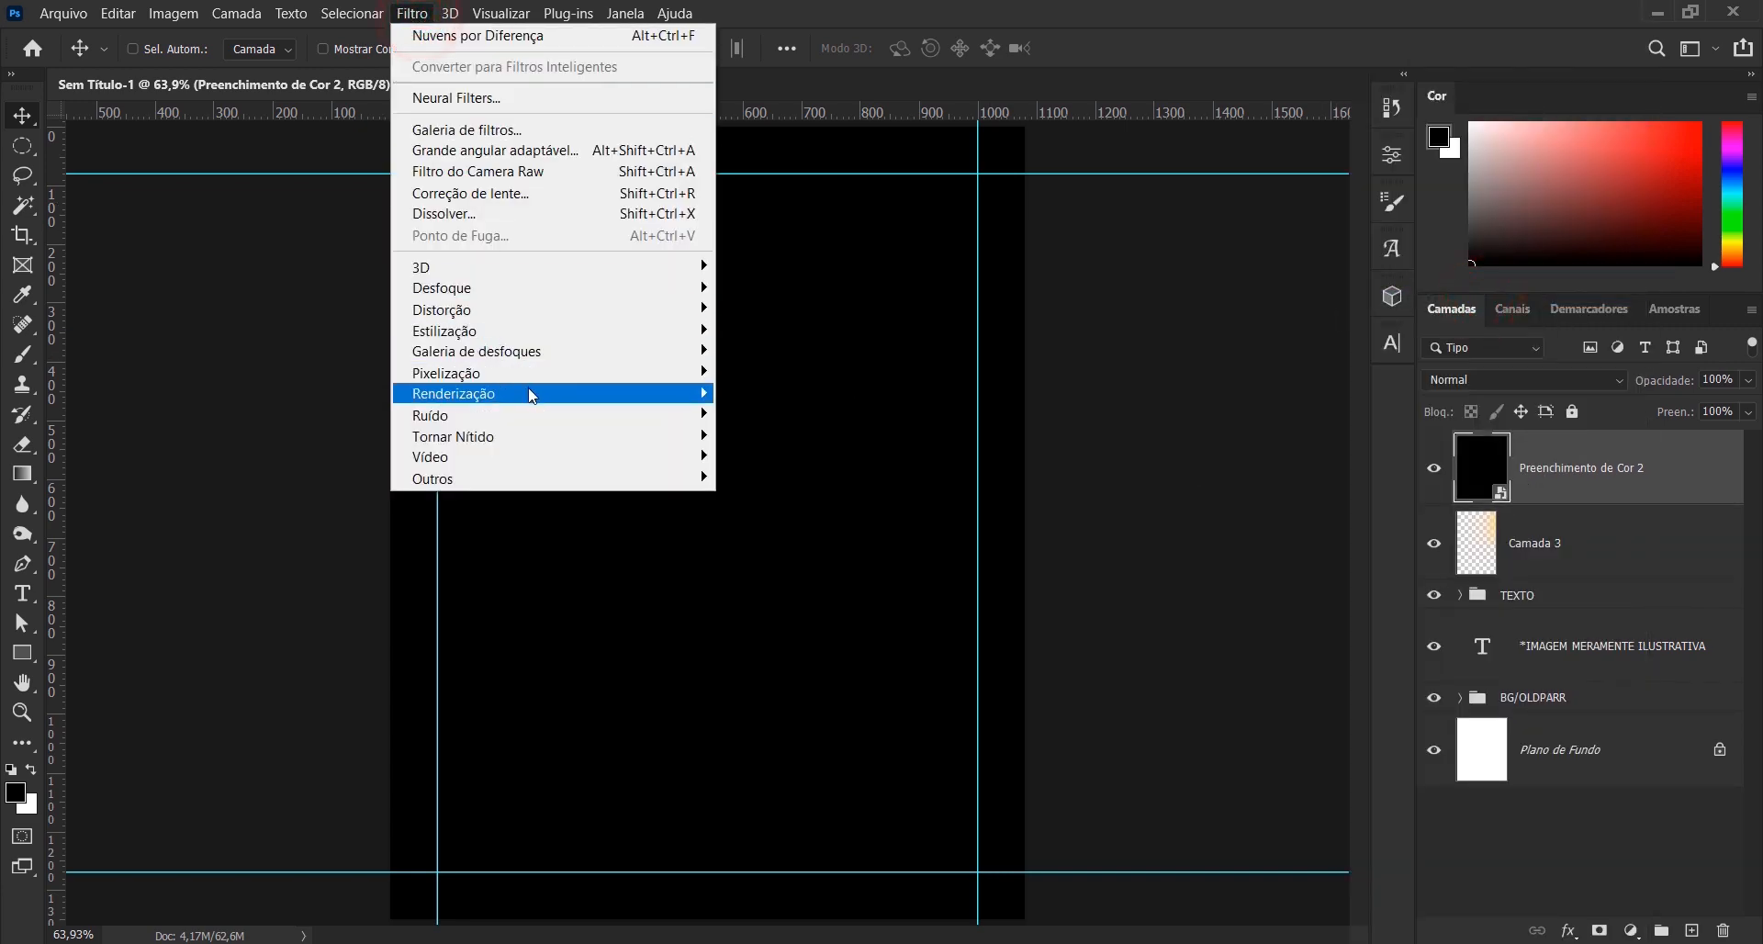
pyautogui.moveTo(527, 393)
pyautogui.click(803, 530)
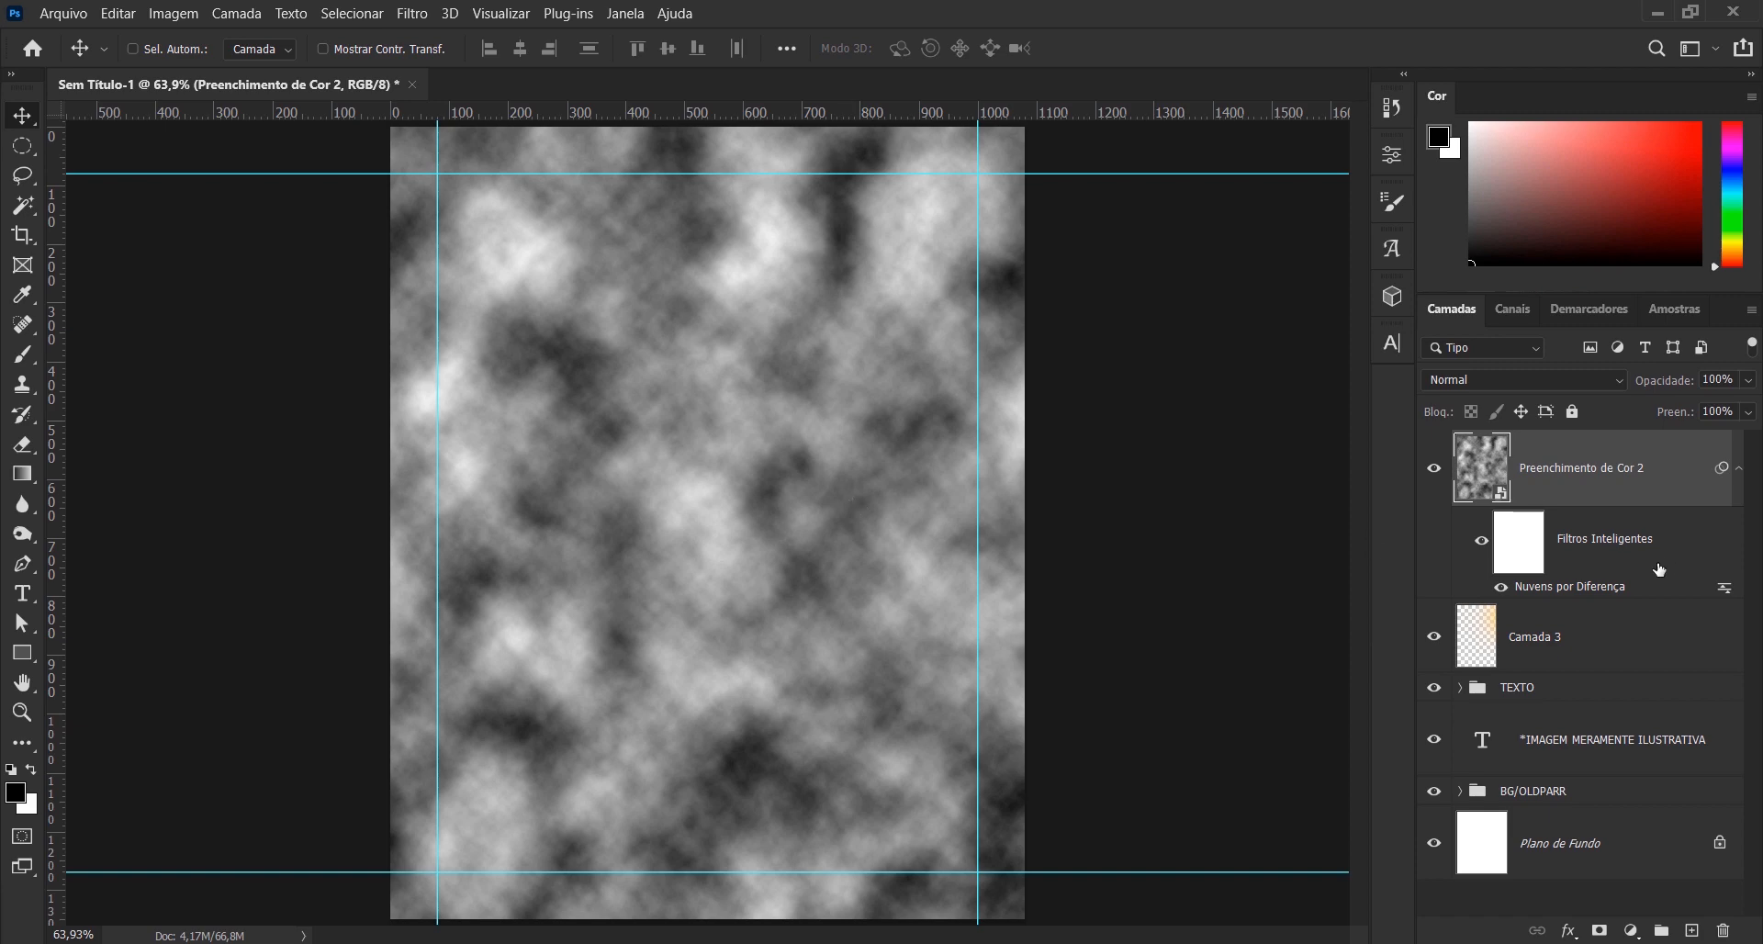
pyautogui.keyDown('alt'); pyautogui.click(1544, 597); pyautogui.keyUp('alt')
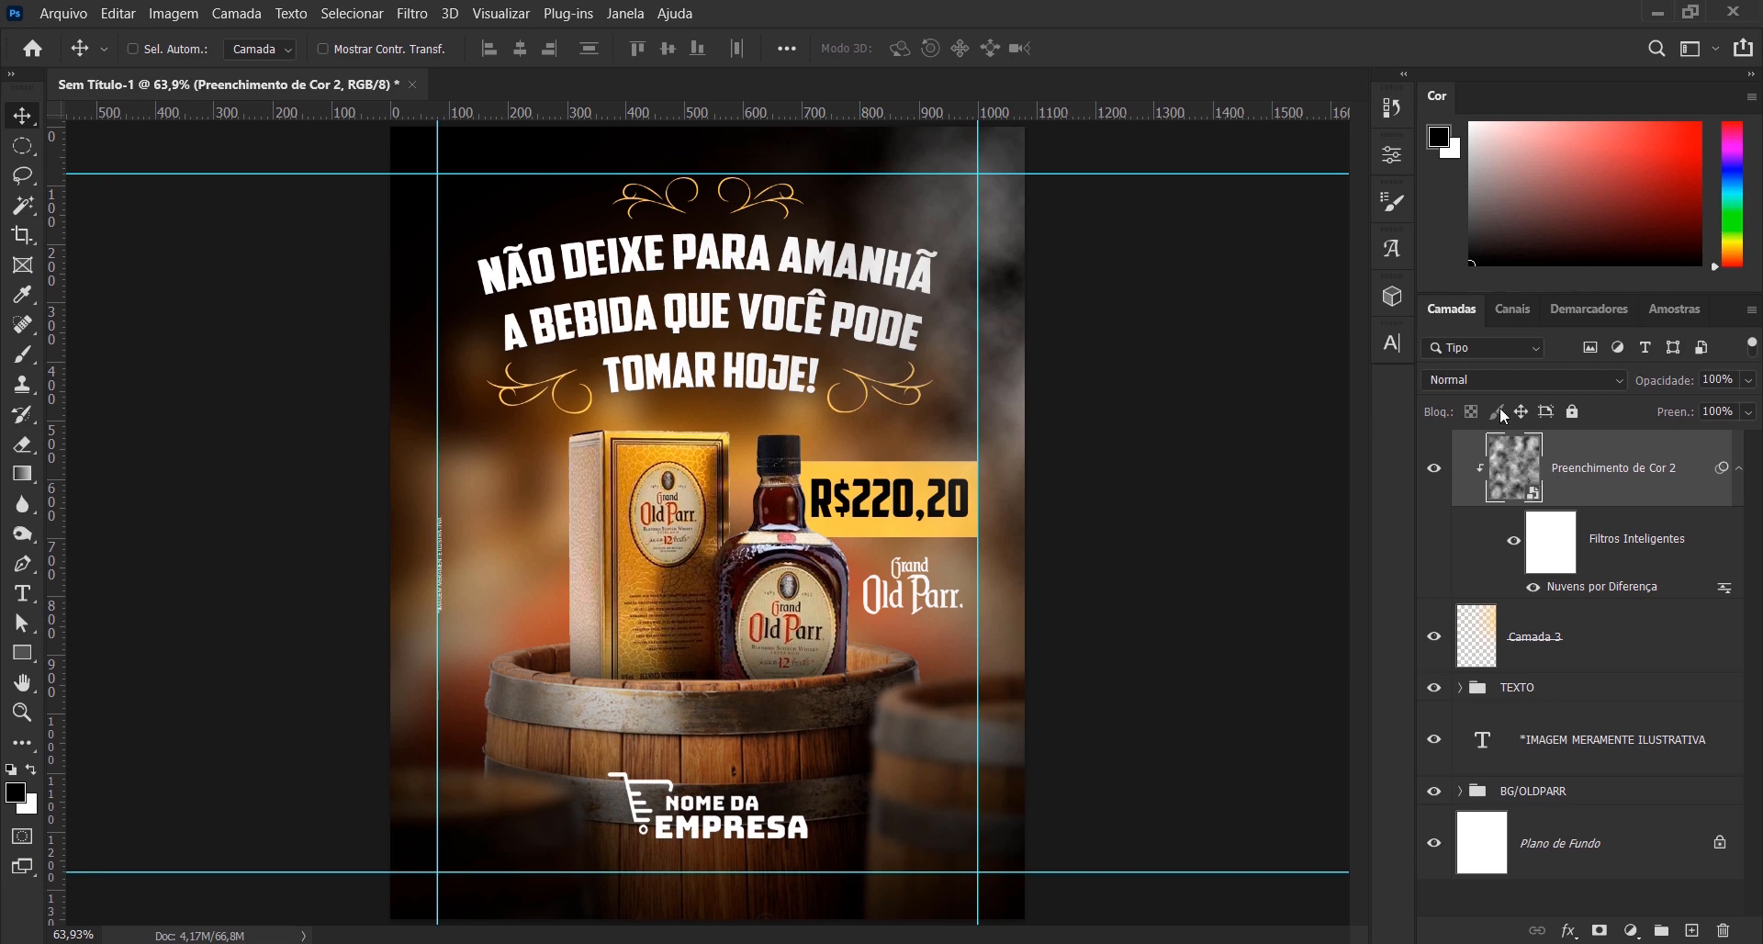
# - Set the clipped clouds layer to Luminosity blending at 40% opacity
pyautogui.click(1507, 378)
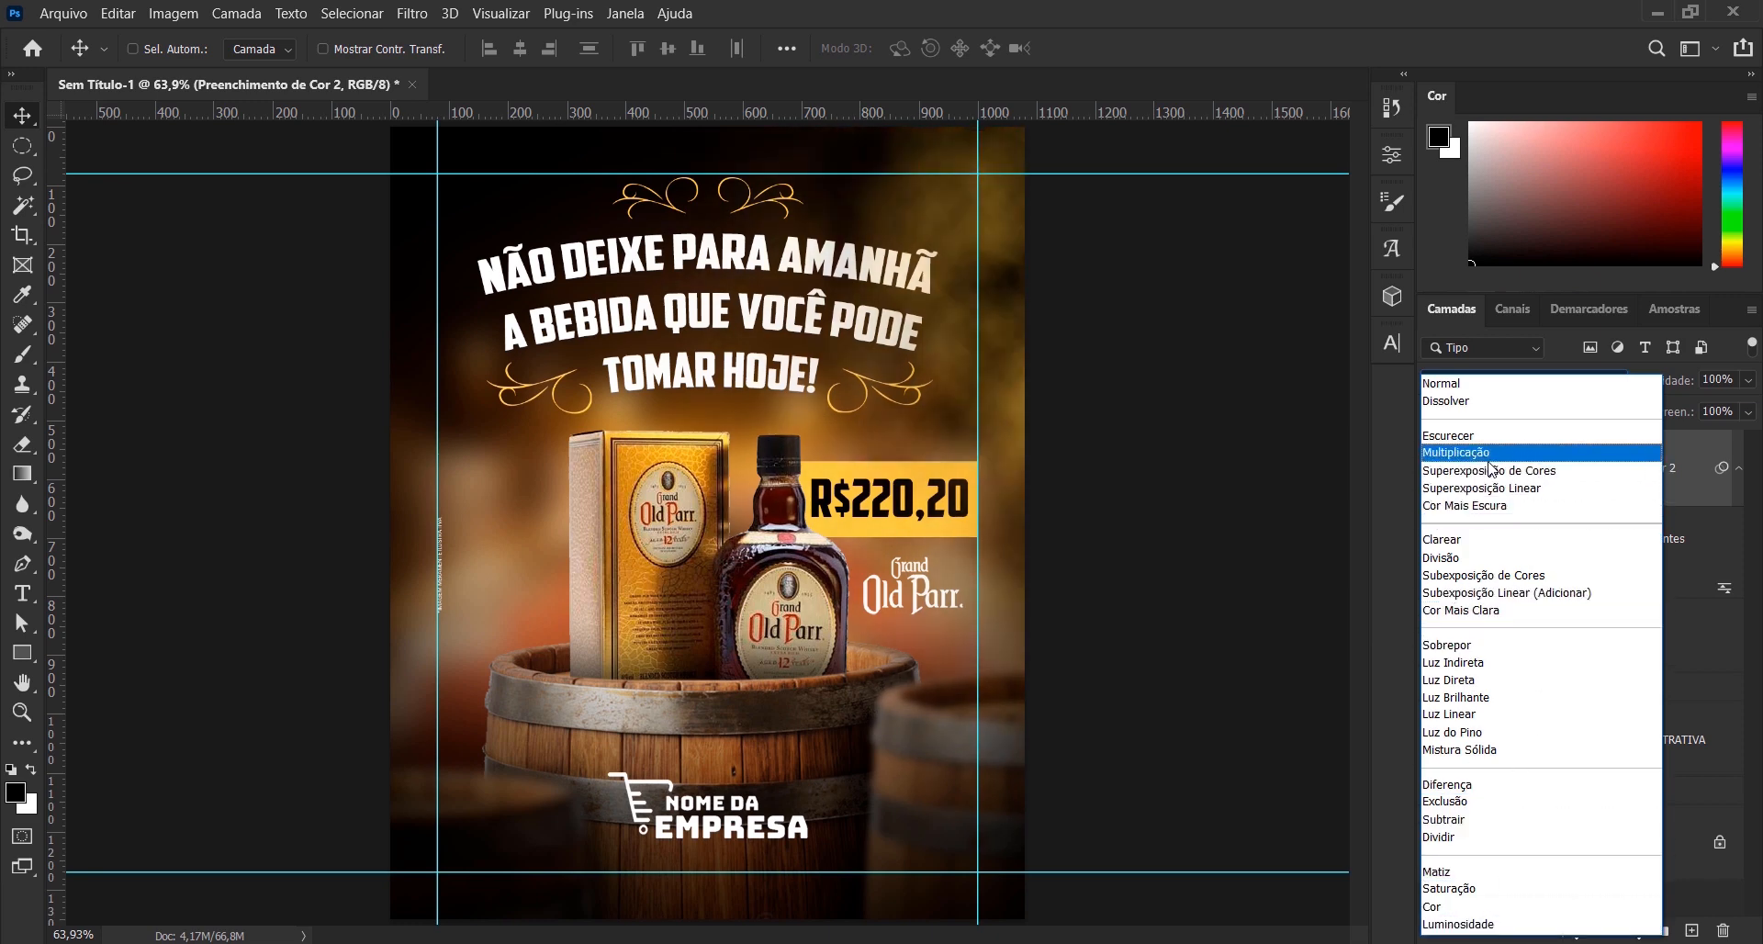
pyautogui.click(1507, 924)
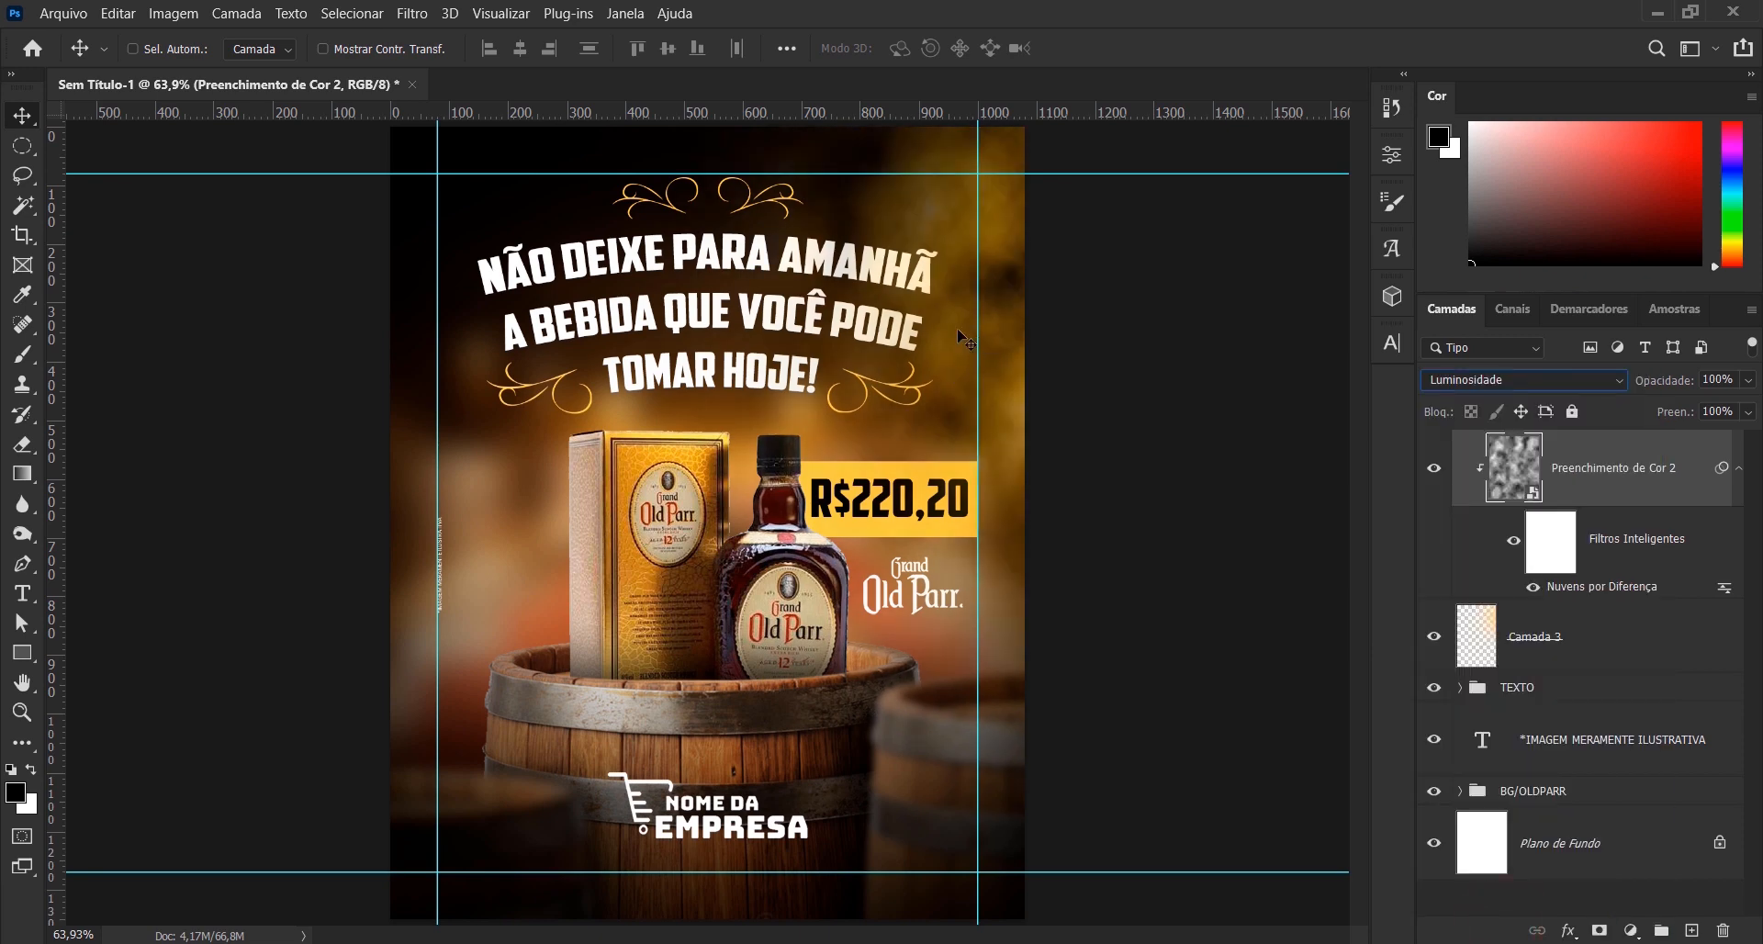
pyautogui.click(1570, 466)
pyautogui.click(1670, 385)
pyautogui.write('50')
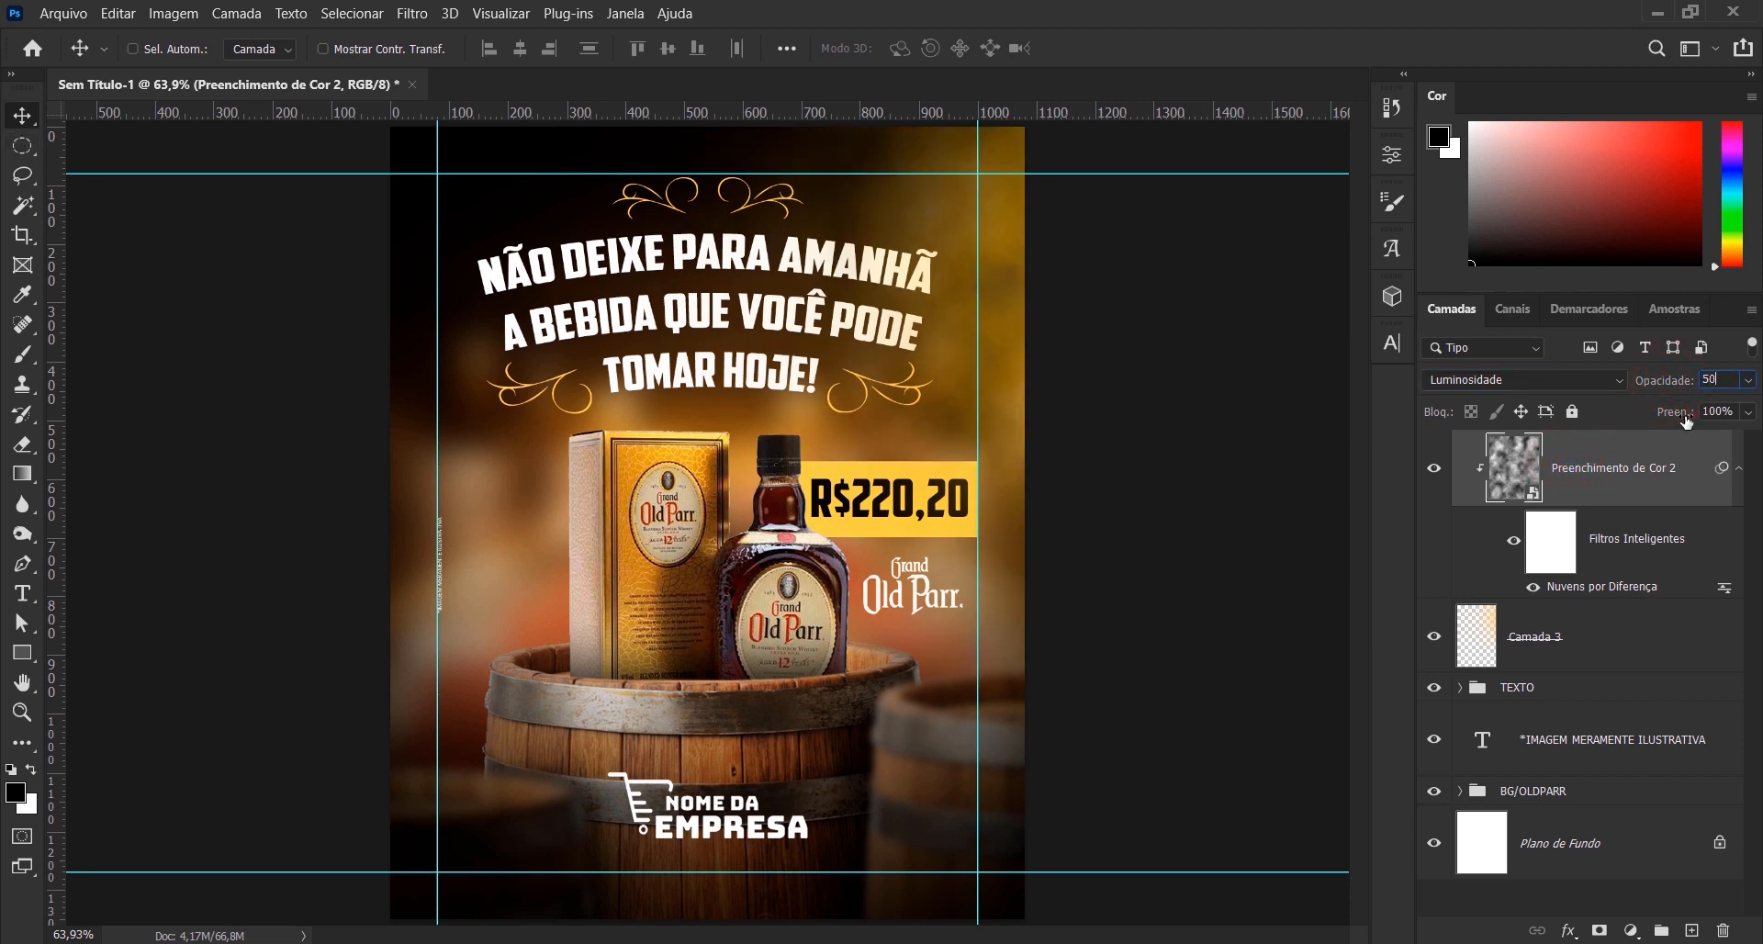
pyautogui.press('BackSpace')
pyautogui.write('40')
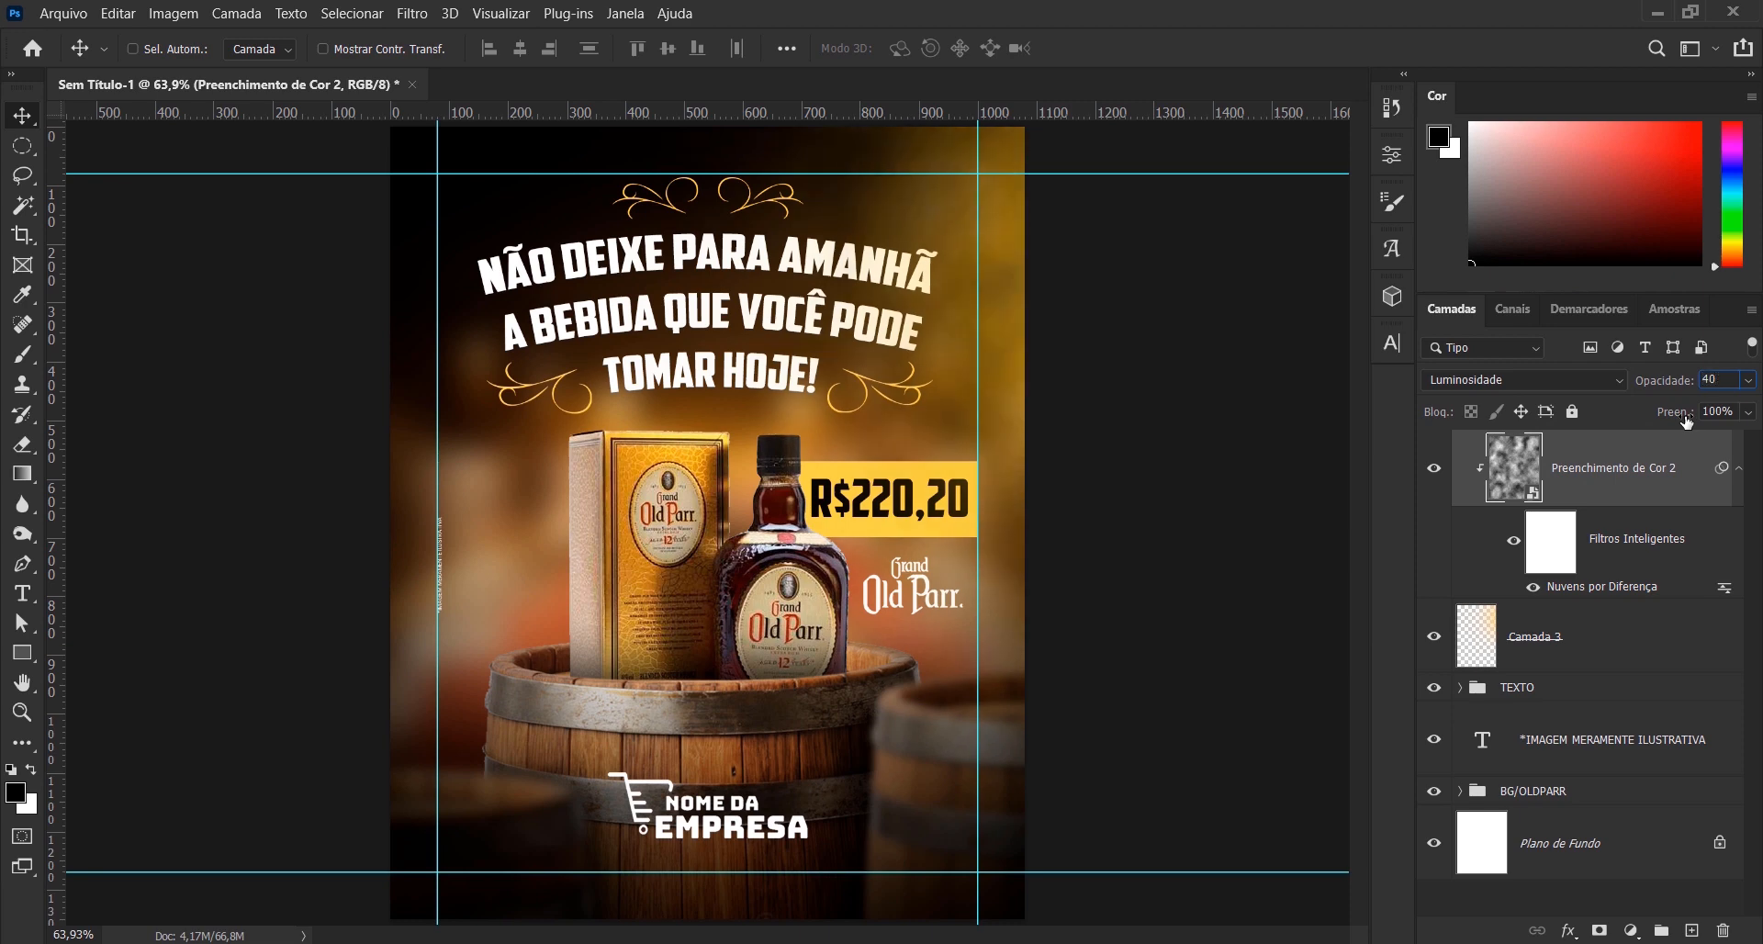
# - Hide the guides and compare the artwork with and without the clouds layer, leaving the layer shown
pyautogui.click(1621, 898)
pyautogui.hotkey('ctrl', ';')
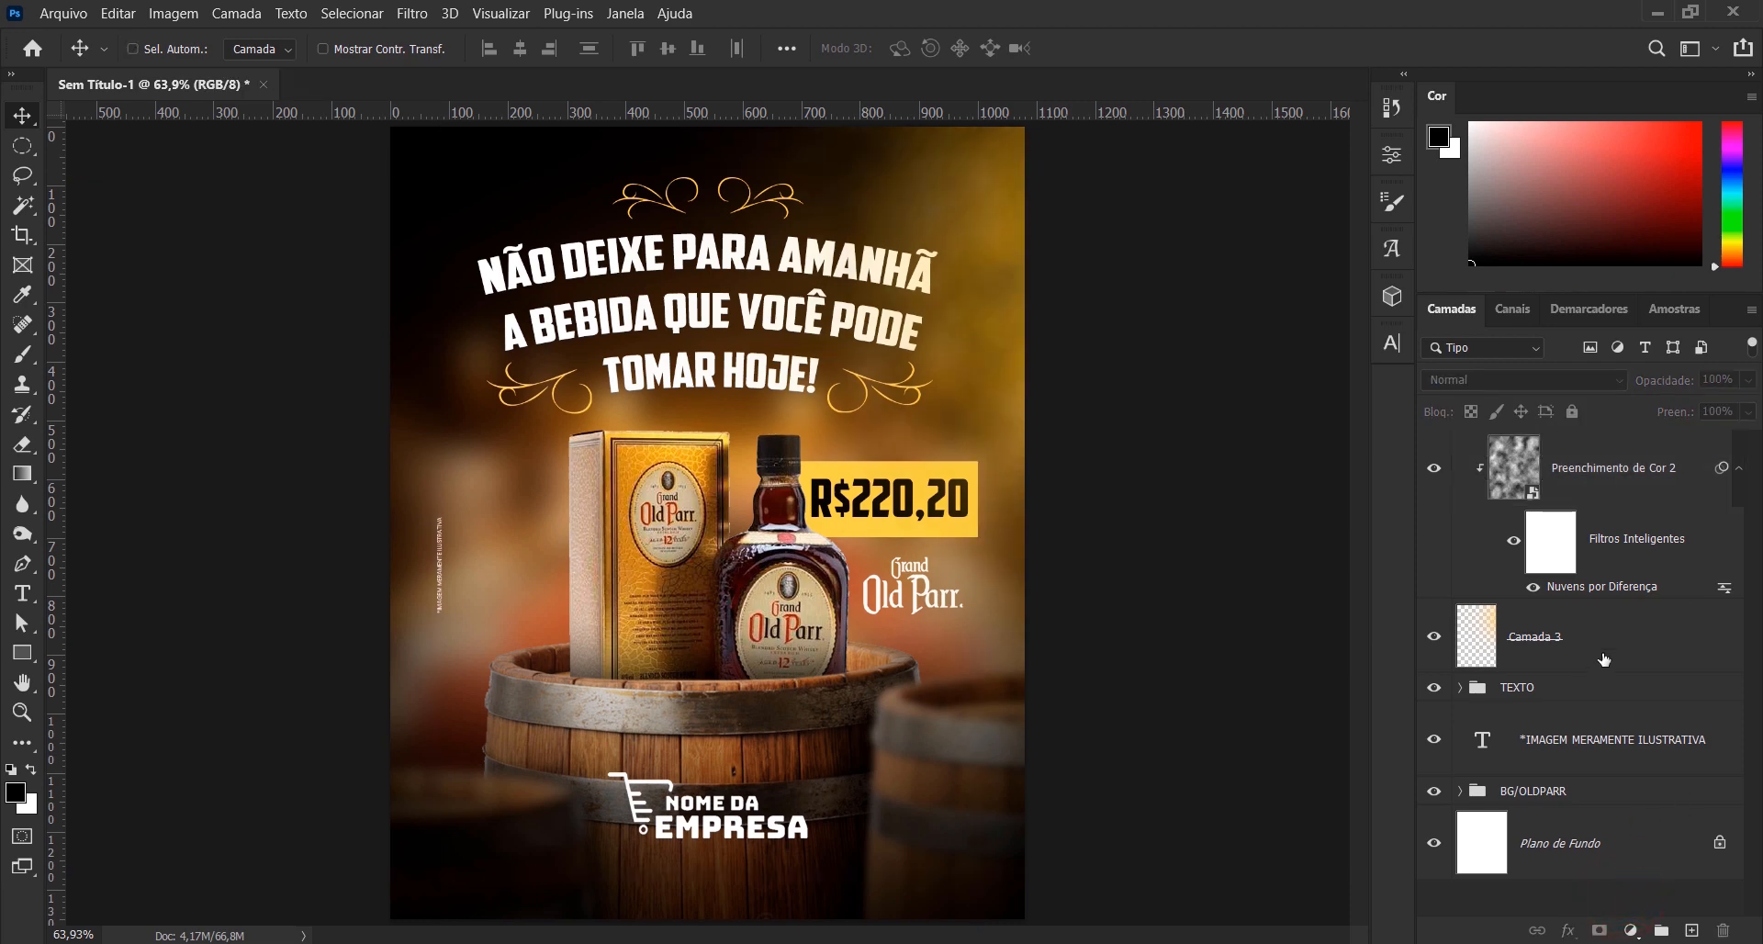
pyautogui.click(1433, 468)
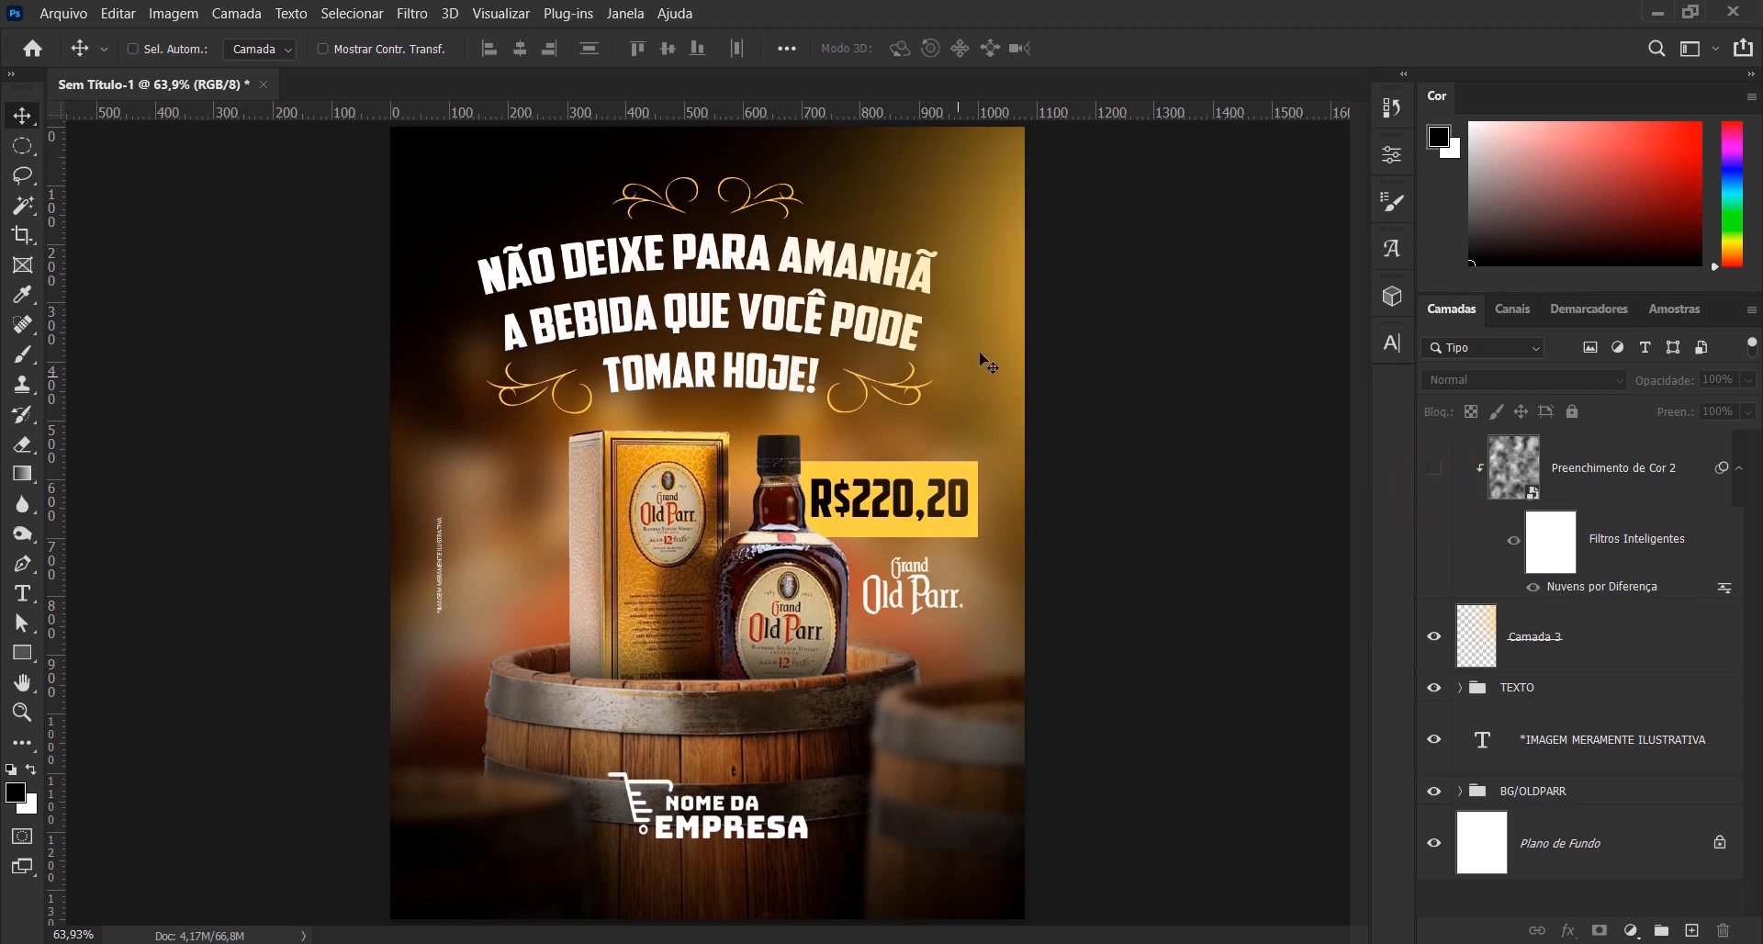
pyautogui.click(1433, 467)
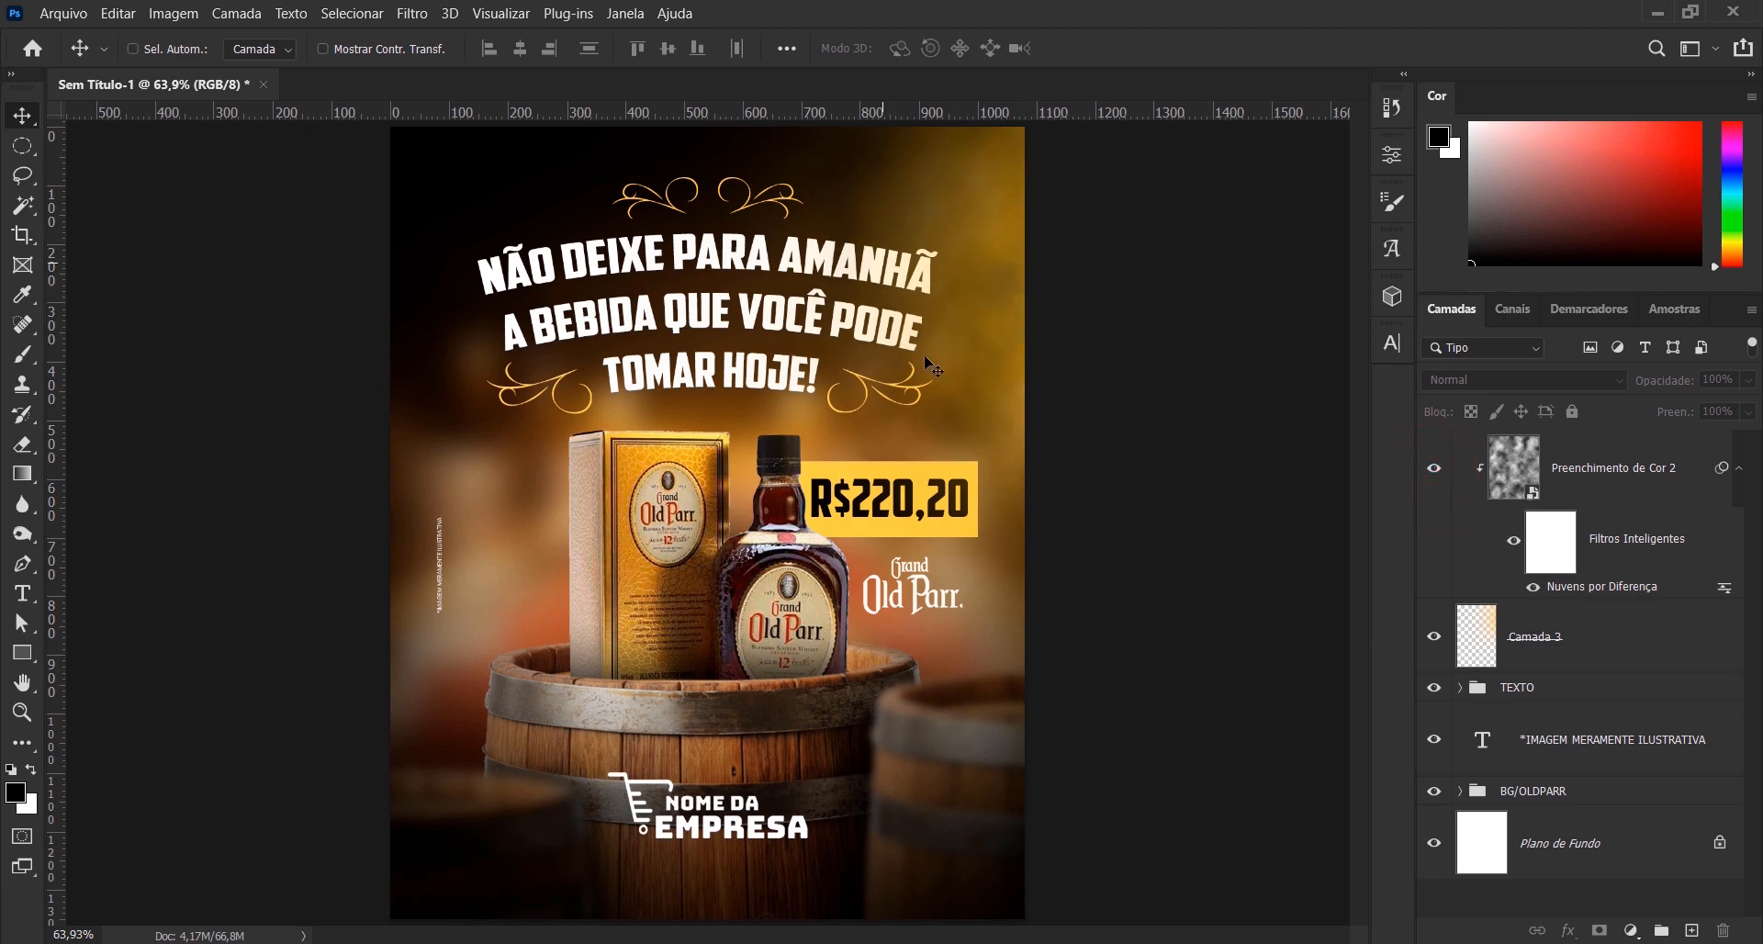
# - Group the clouds and yellow glow layers and name the group "LUZ DIREITA"
pyautogui.click(1576, 485)
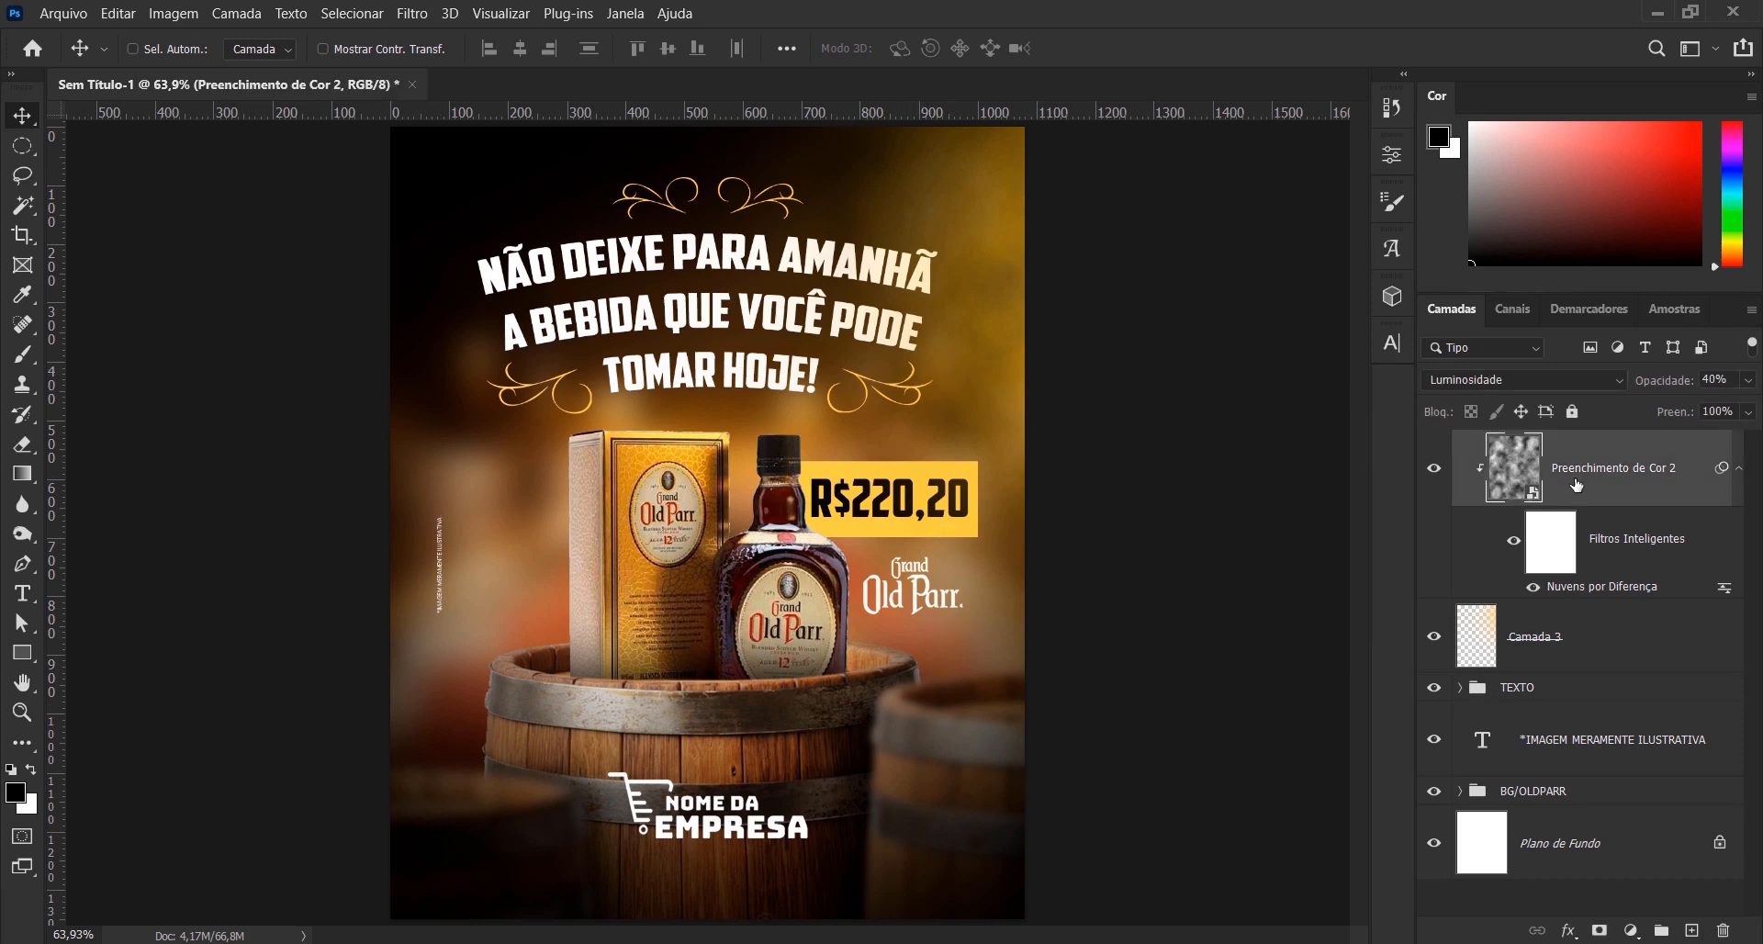
pyautogui.keyDown('ctrl'); pyautogui.click(1595, 648); pyautogui.keyUp('ctrl')
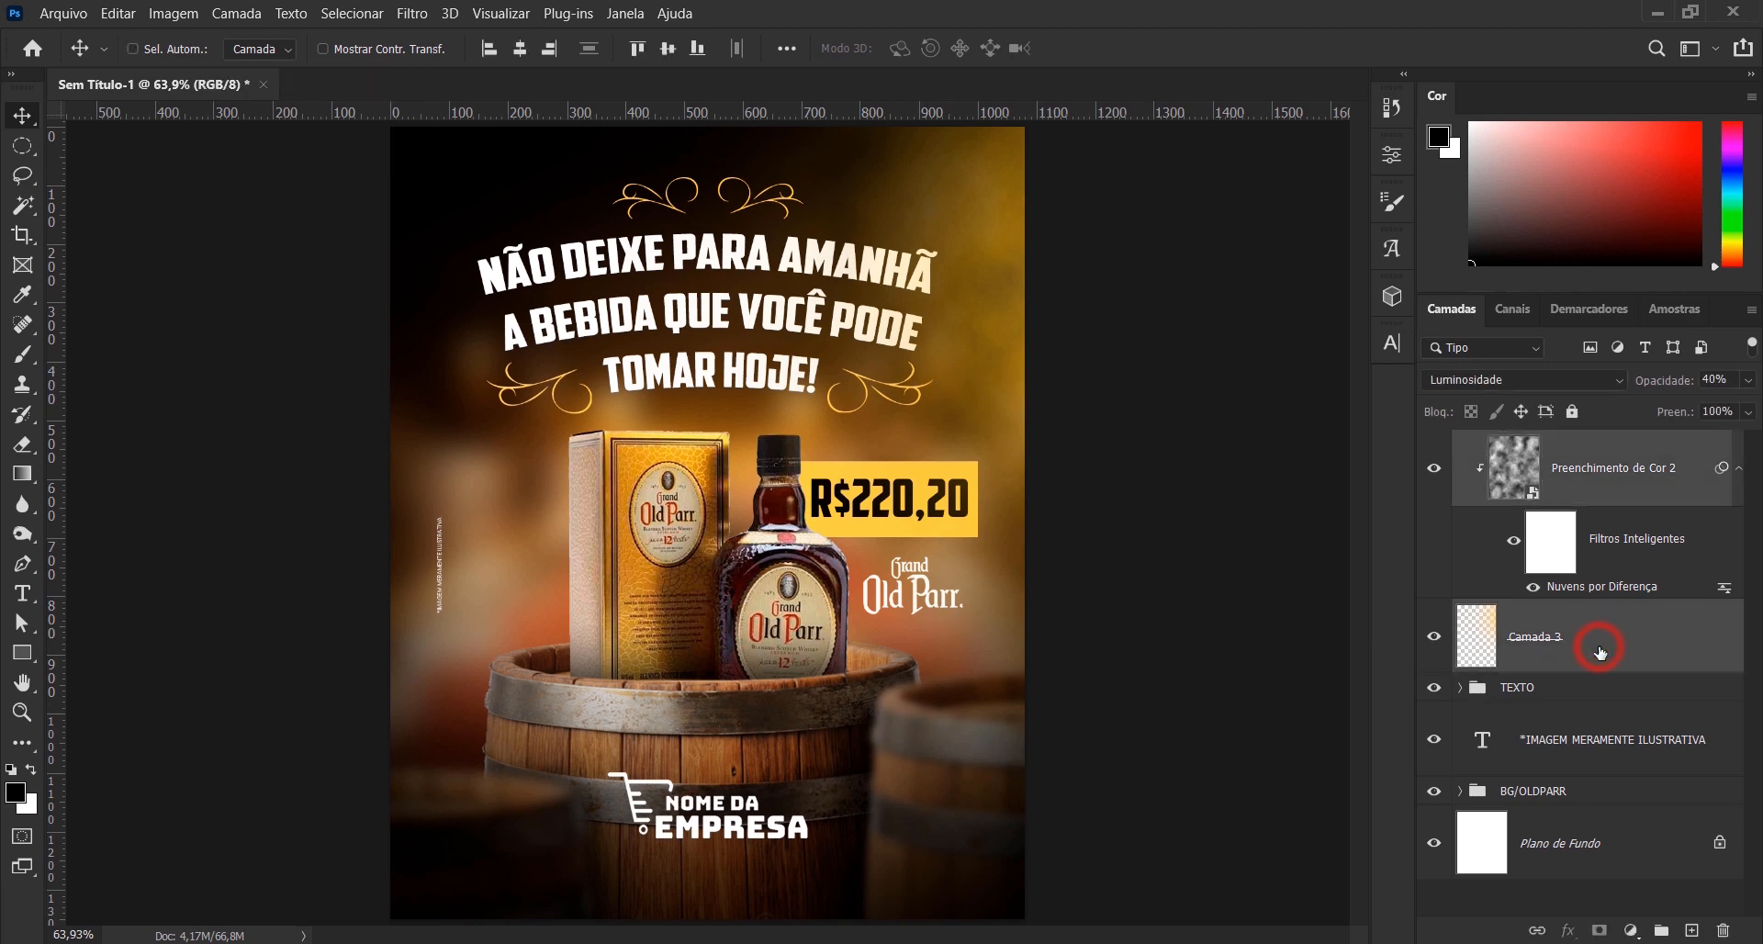
pyautogui.hotkey('ctrl', 'g')
pyautogui.doubleClick(1520, 445)
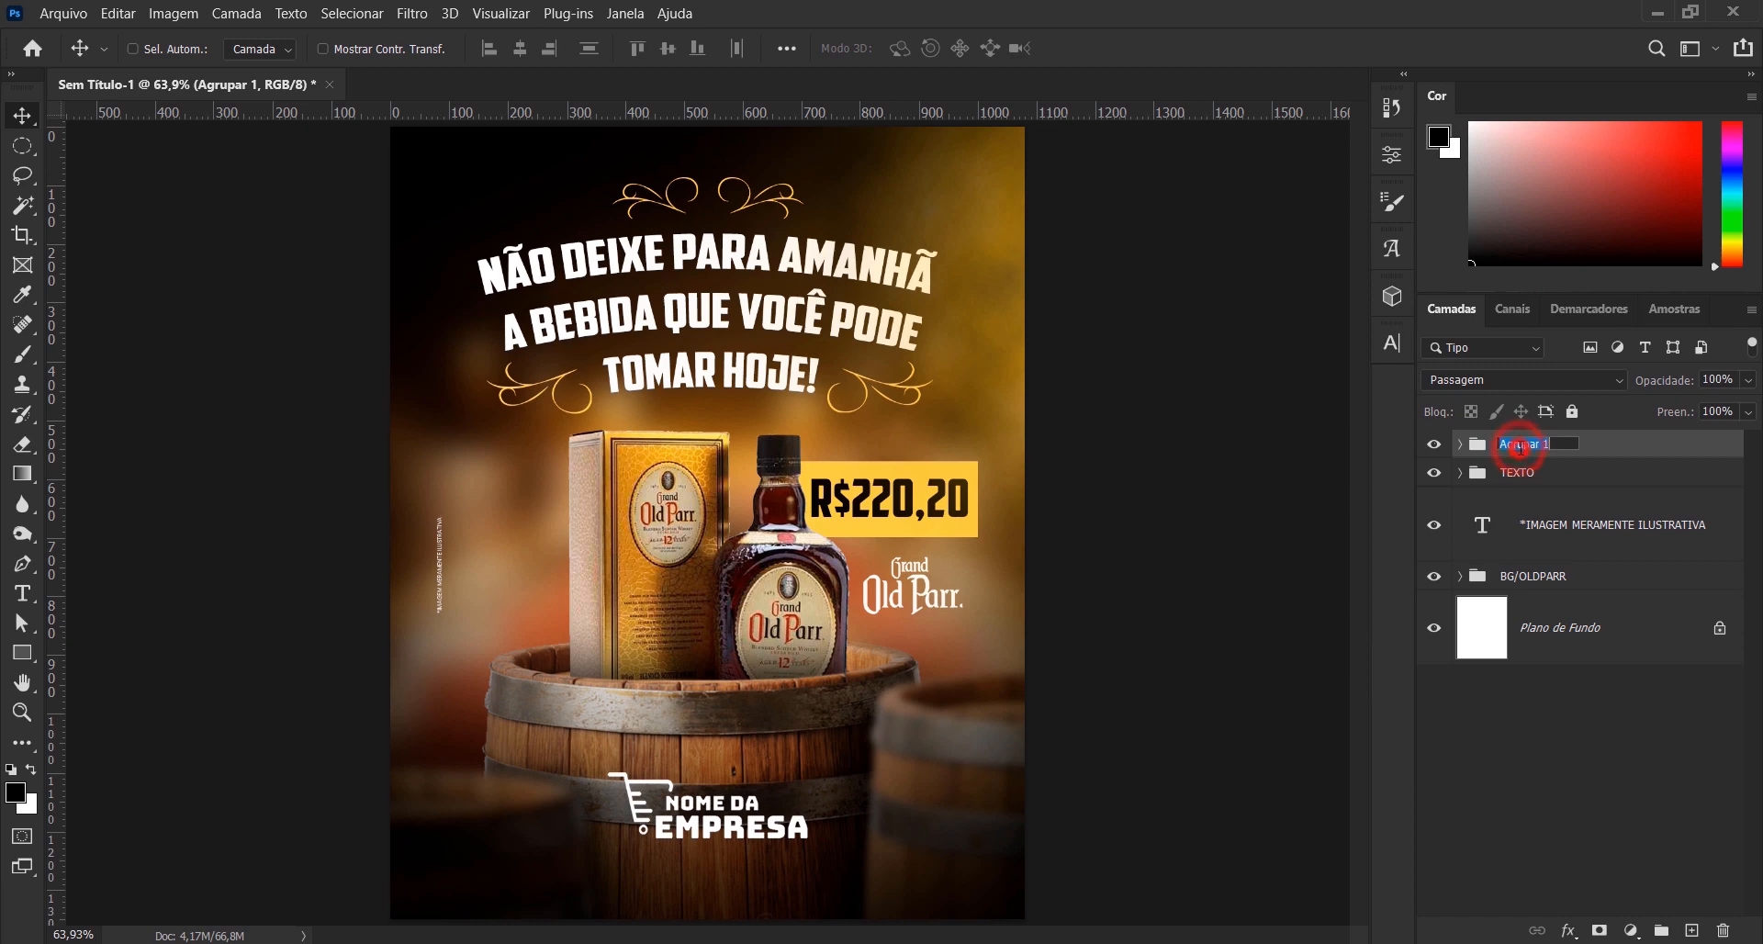
pyautogui.write('LUZ DIREITA')
pyautogui.press('Return')
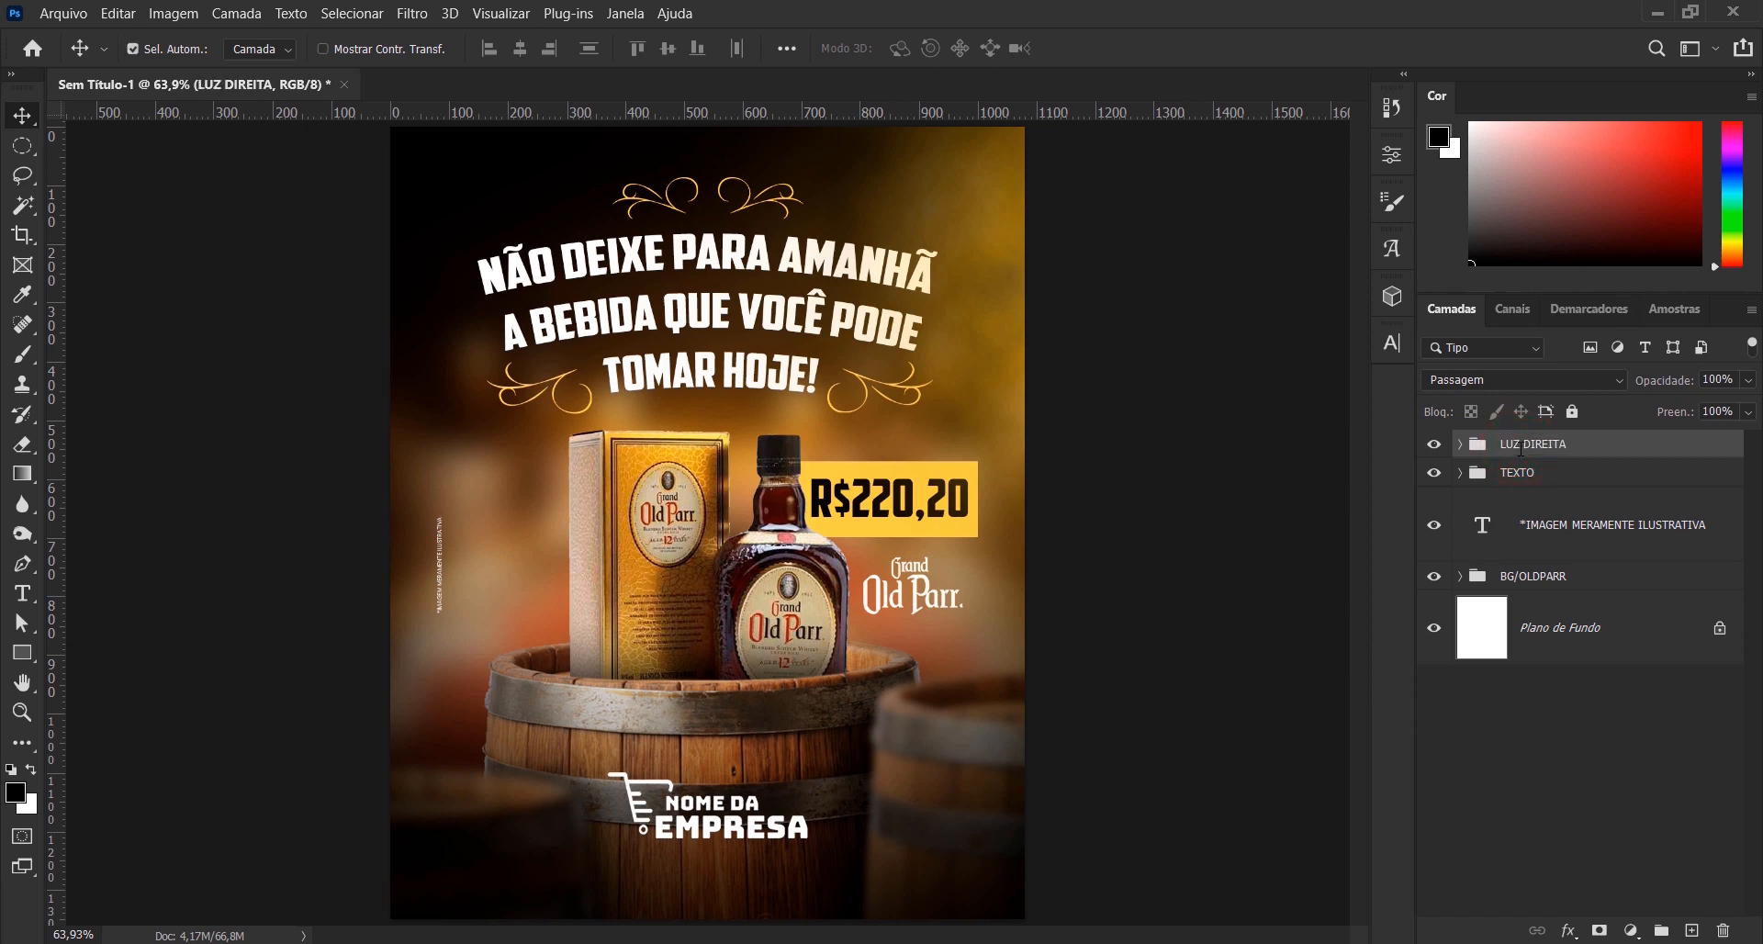
# - Duplicate the LUZ DIREITA group, flip the copy horizontally, and move it up to light the canvas's upper-left side
pyautogui.hotkey('ctrl', 'j')
pyautogui.hotkey('ctrl', 't')
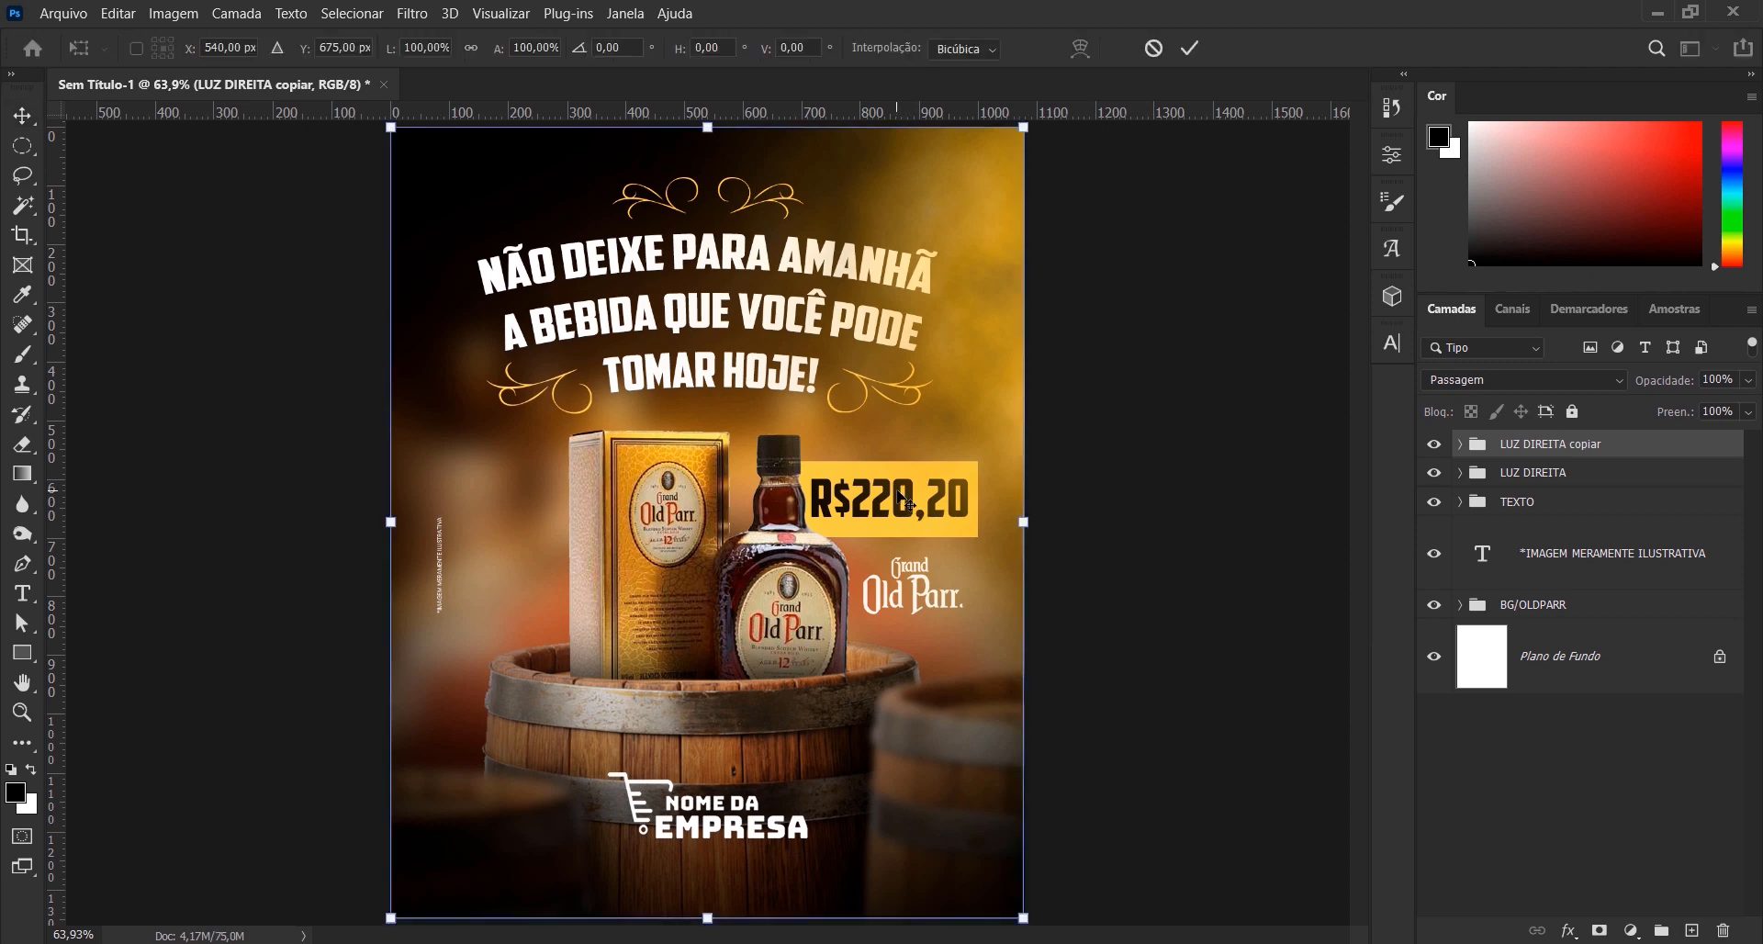
pyautogui.rightClick(929, 435)
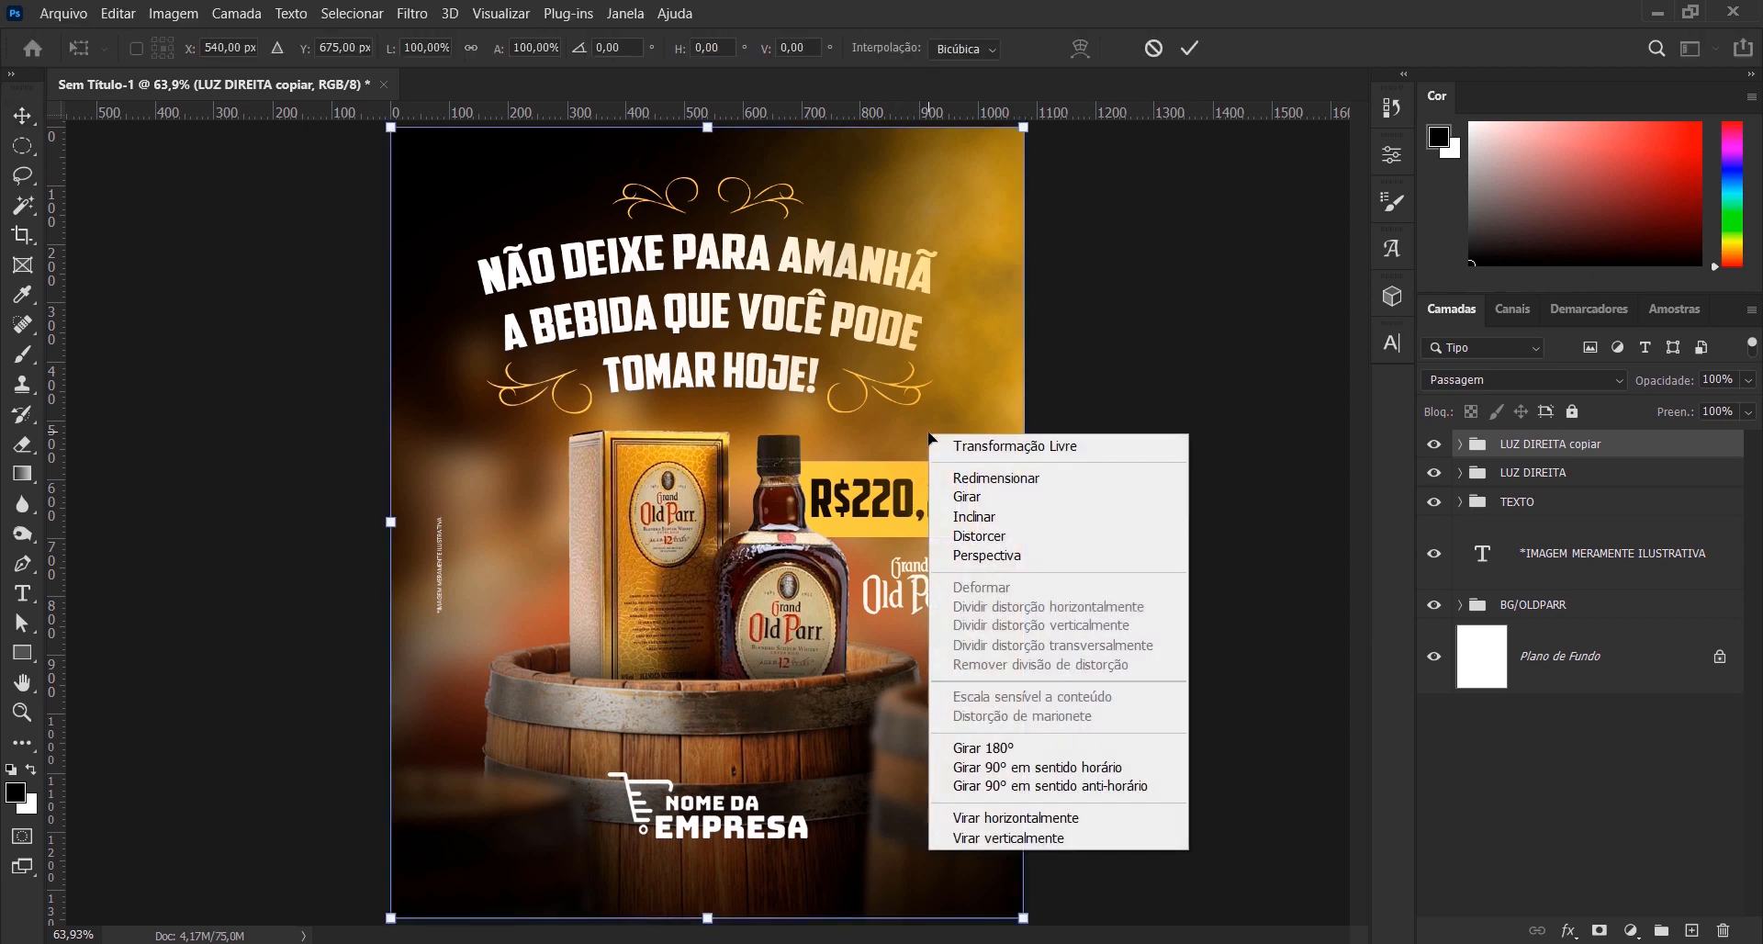
pyautogui.click(975, 820)
pyautogui.moveTo(725, 548); pyautogui.dragTo(735, 360)
pyautogui.click(1187, 46)
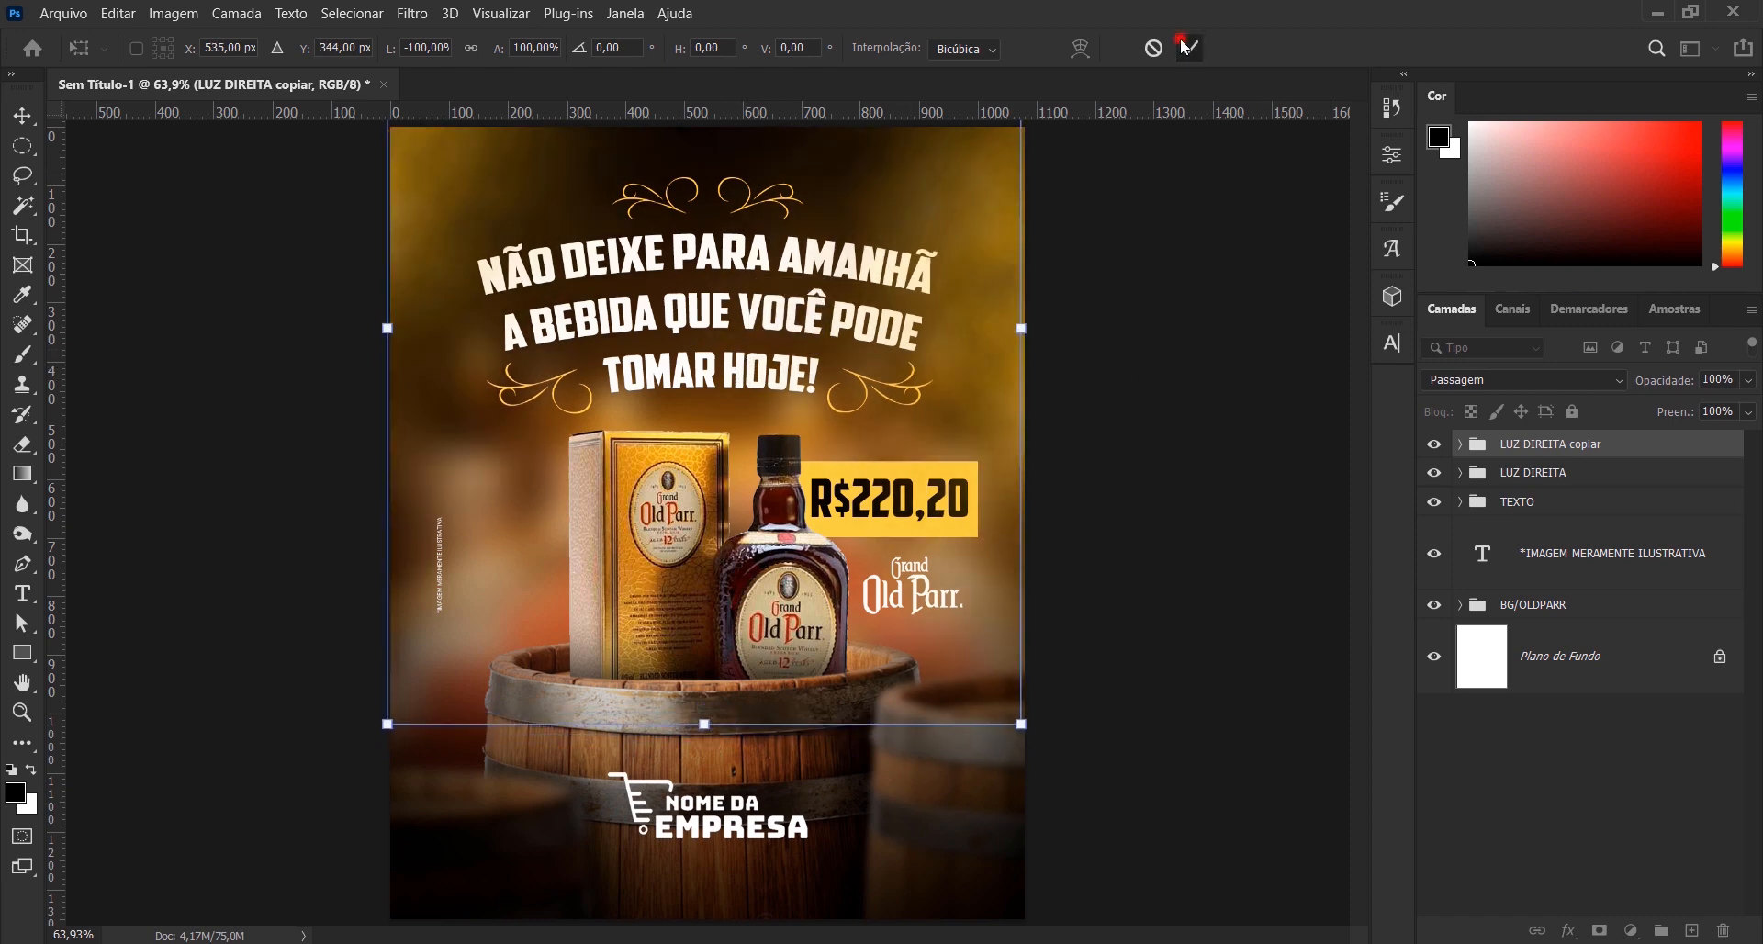
pyautogui.hotkey('ctrl', '-')
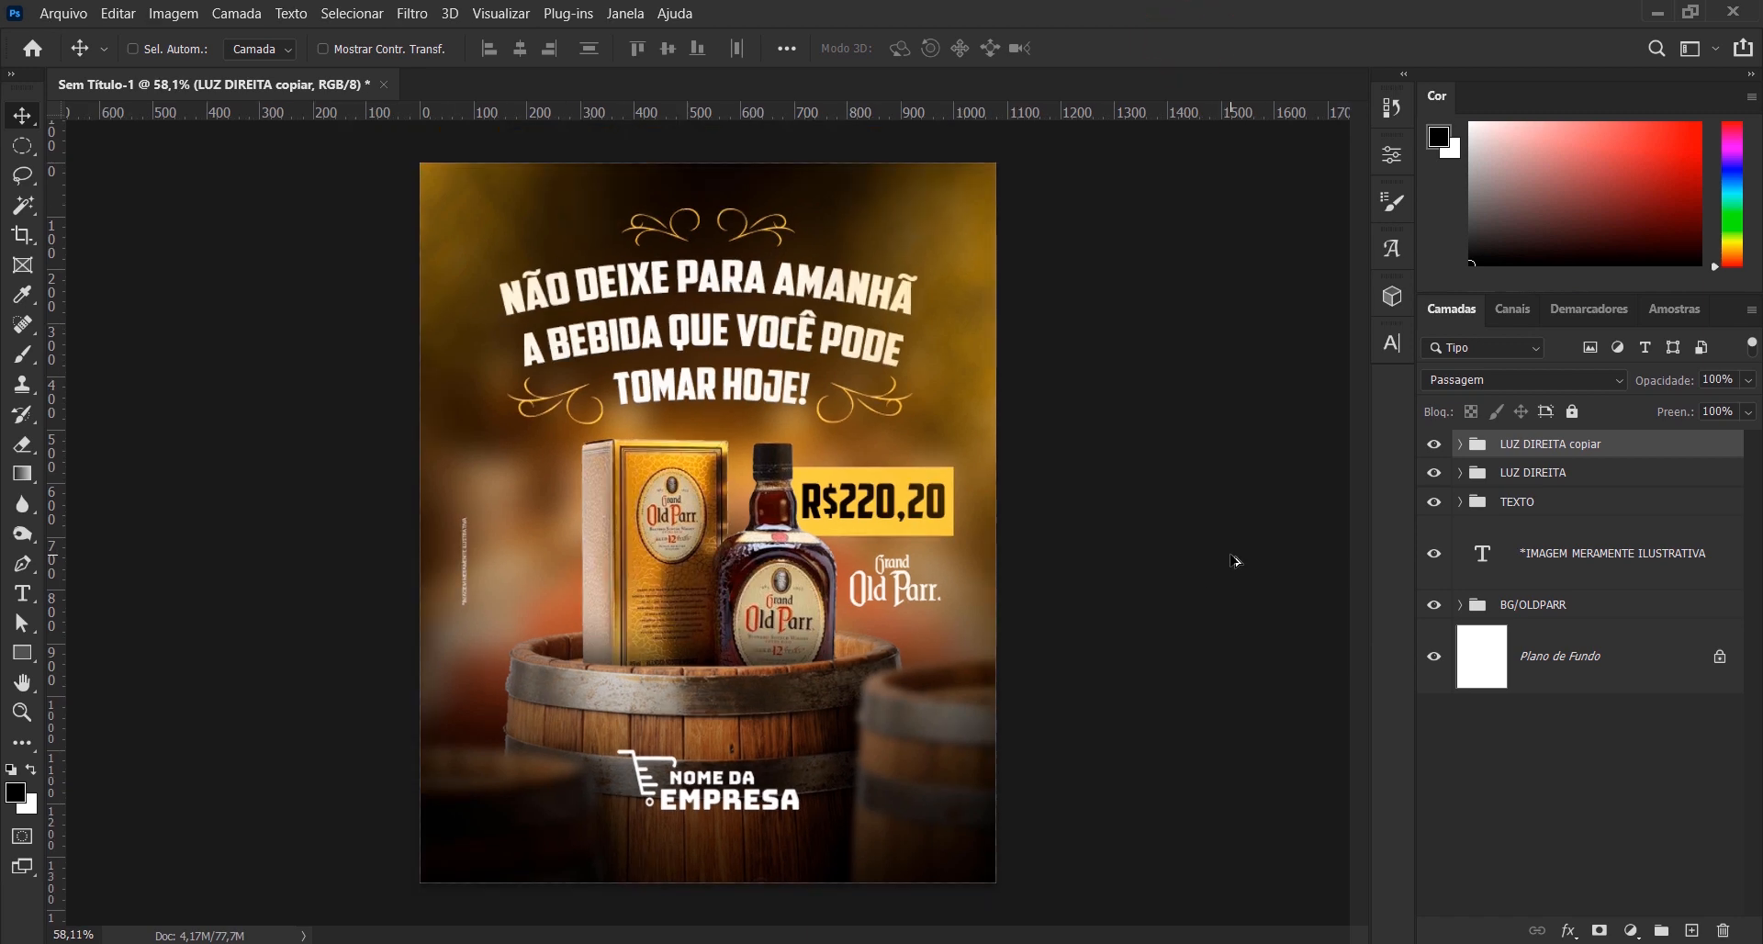
pyautogui.hotkey('ctrl', '+')
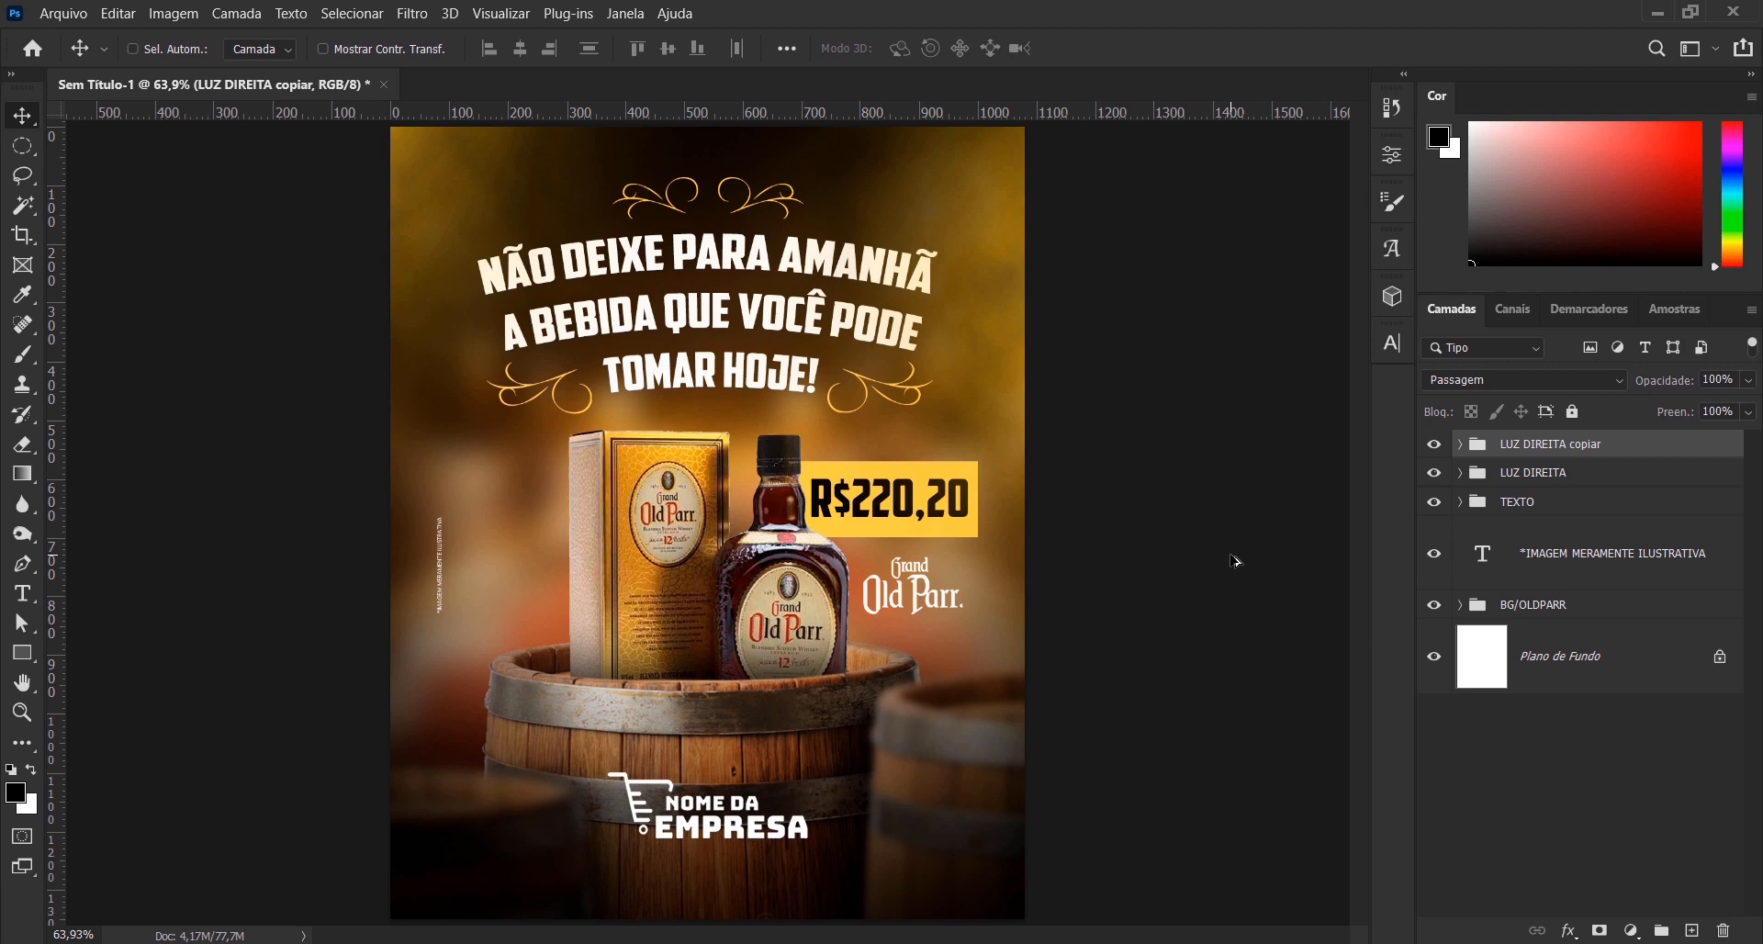
# - Open the Camera Raw filter on the whisky_ layer and set Temperatura +9, Contraste +9, Sombras -34 and Pretos -26
pyautogui.click(1460, 606)
pyautogui.scroll(-1, 1505, 688)
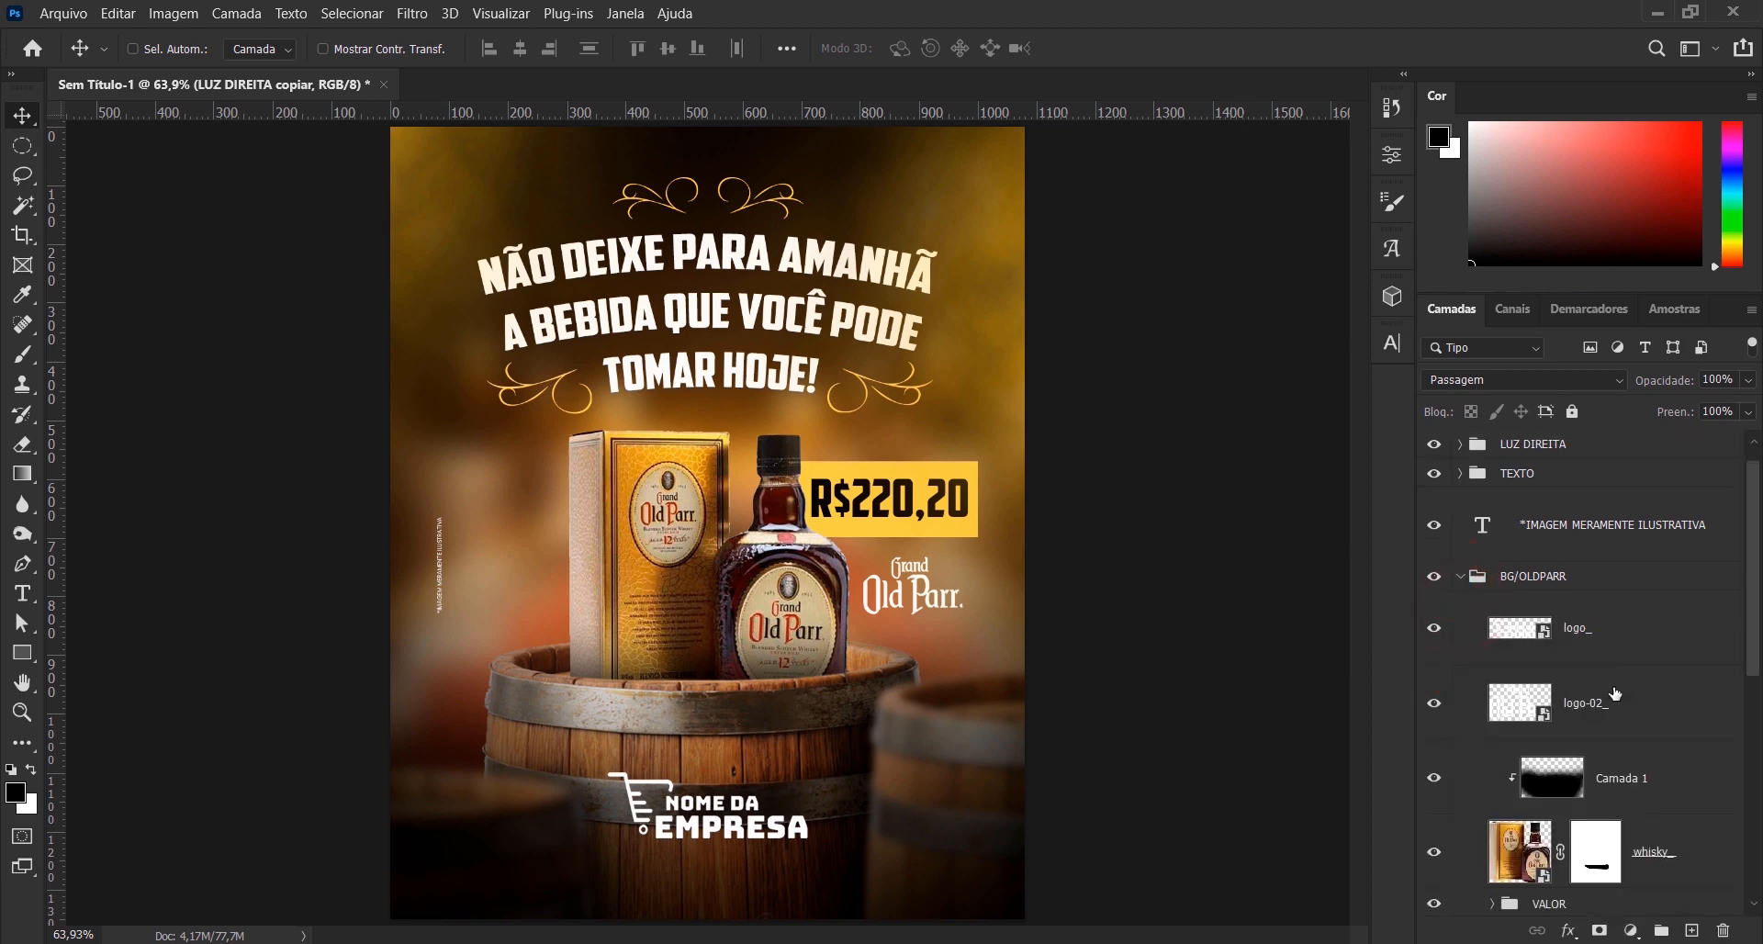
pyautogui.click(1703, 845)
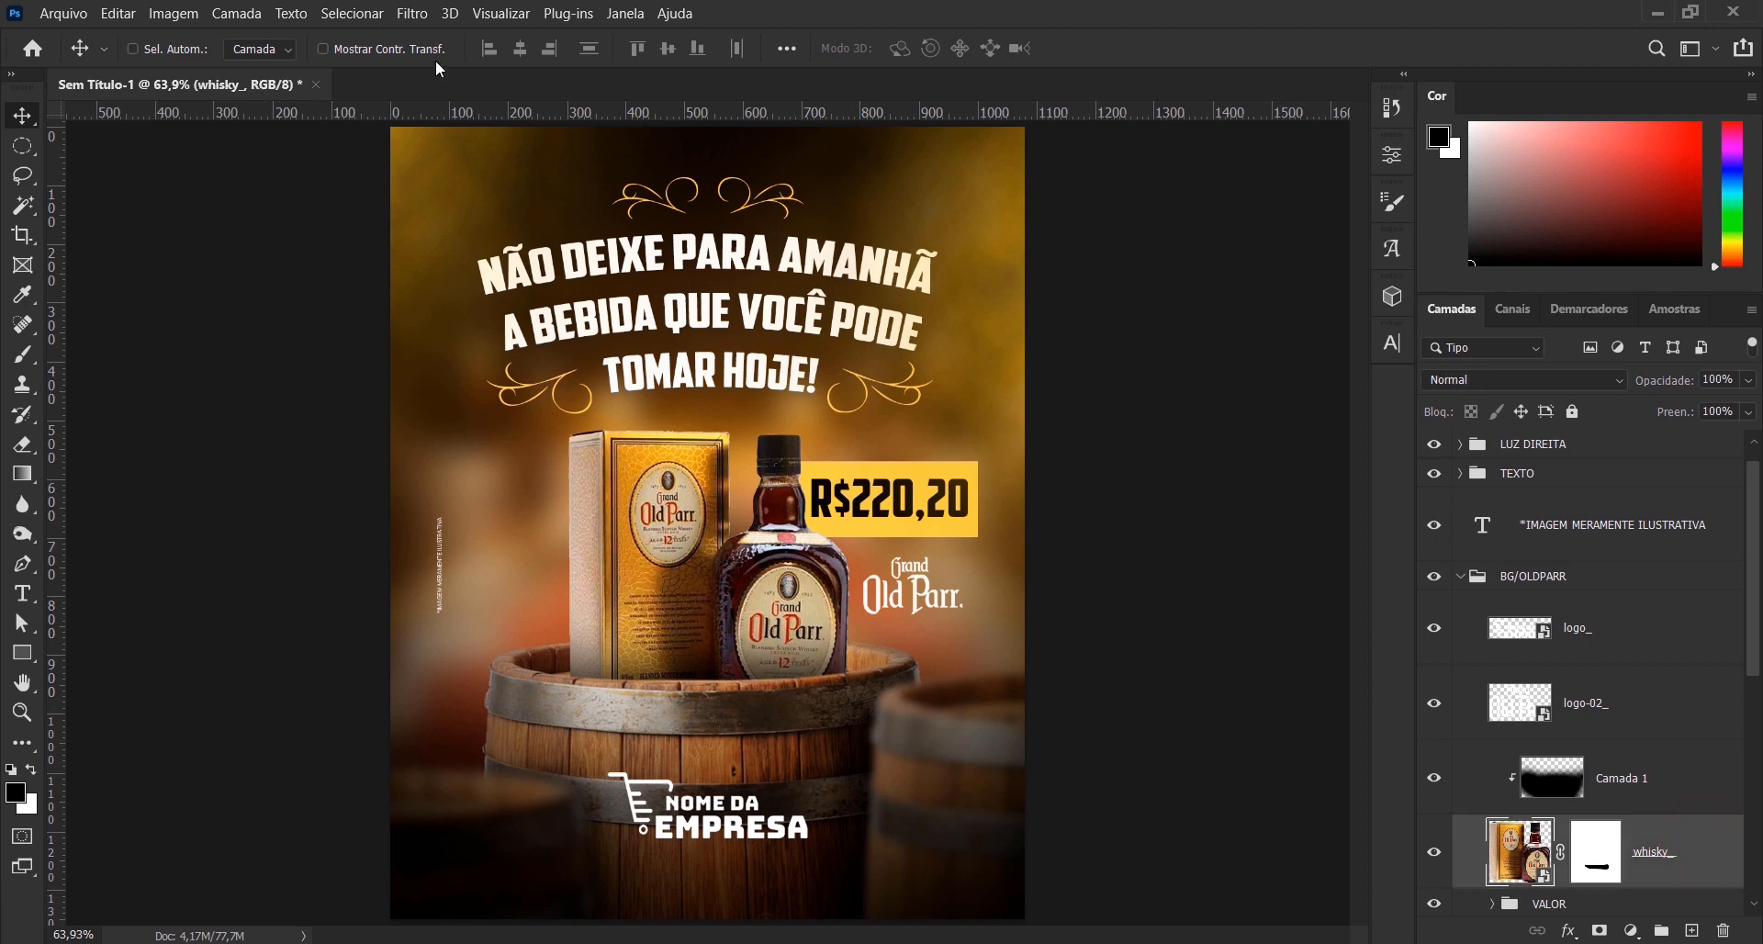
pyautogui.click(421, 20)
pyautogui.click(519, 169)
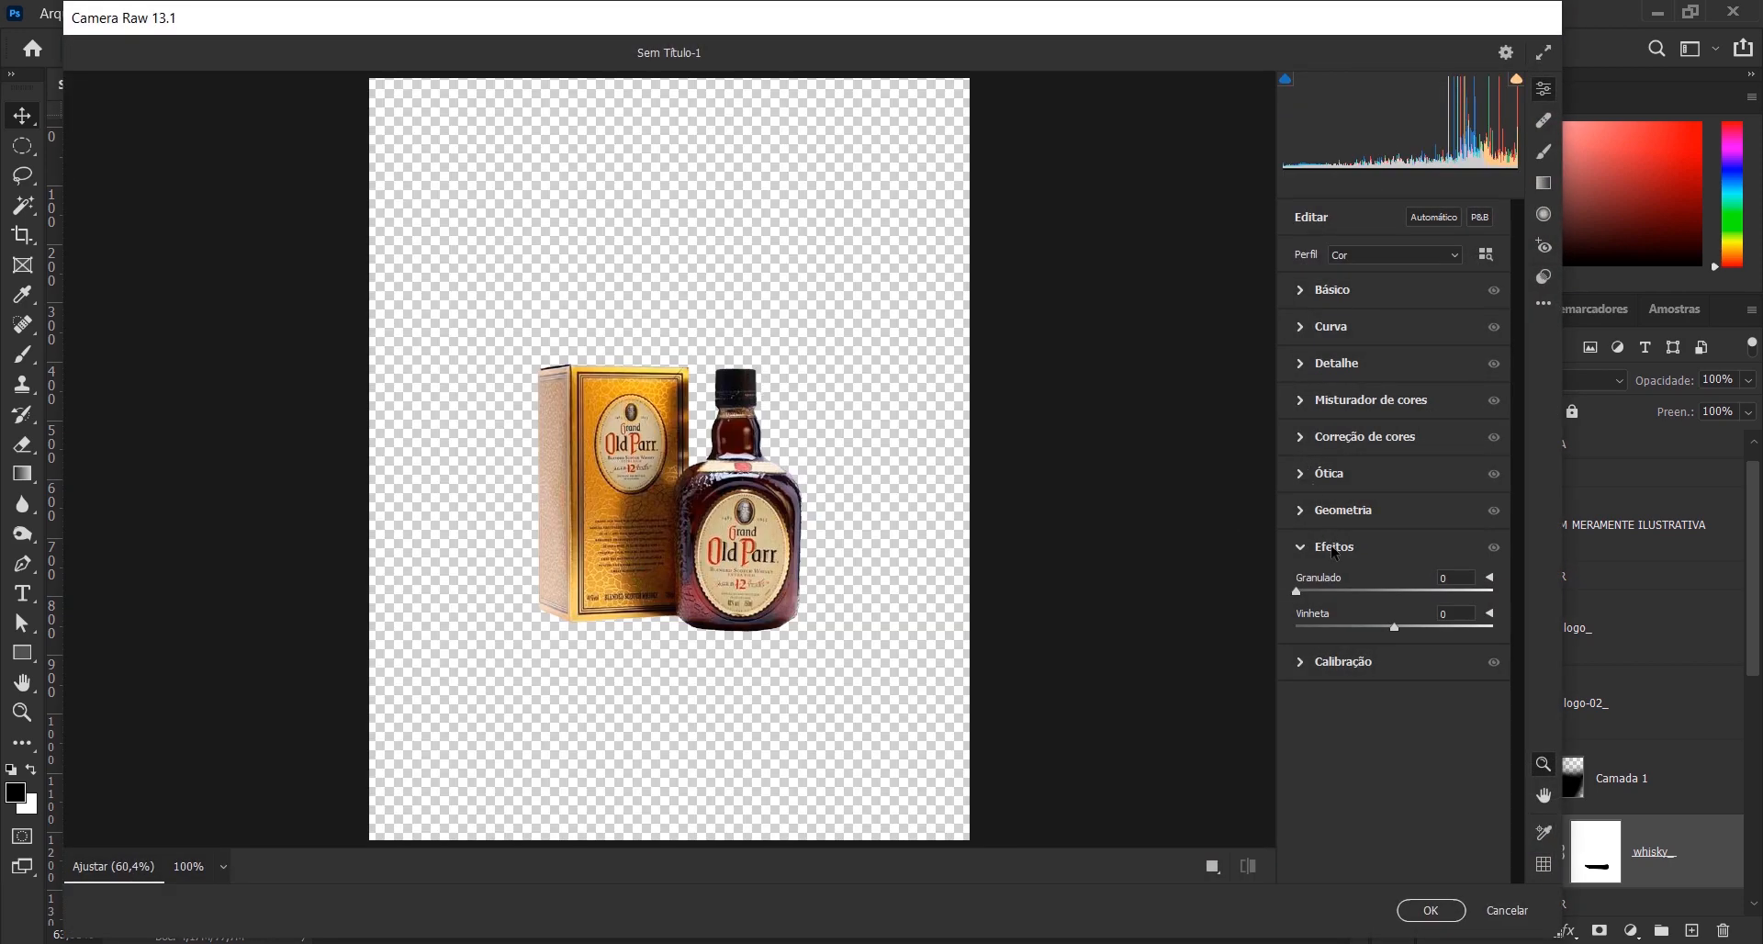
pyautogui.click(1308, 551)
pyautogui.click(1303, 290)
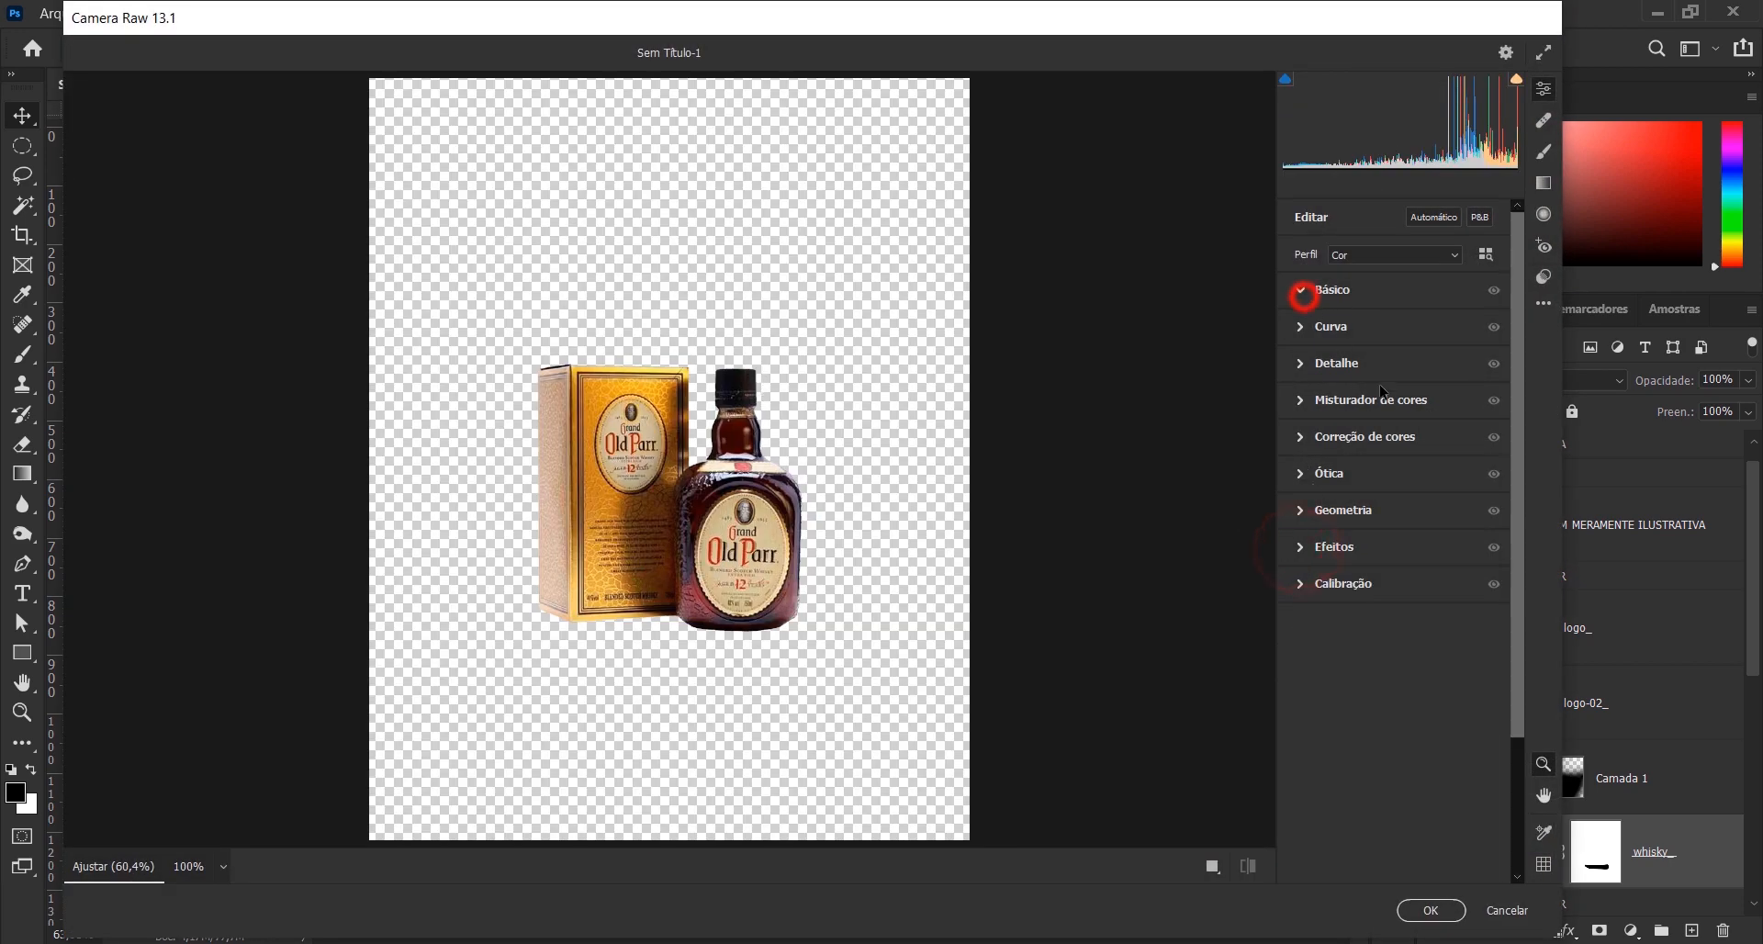
pyautogui.moveTo(1394, 362); pyautogui.dragTo(1405, 365)
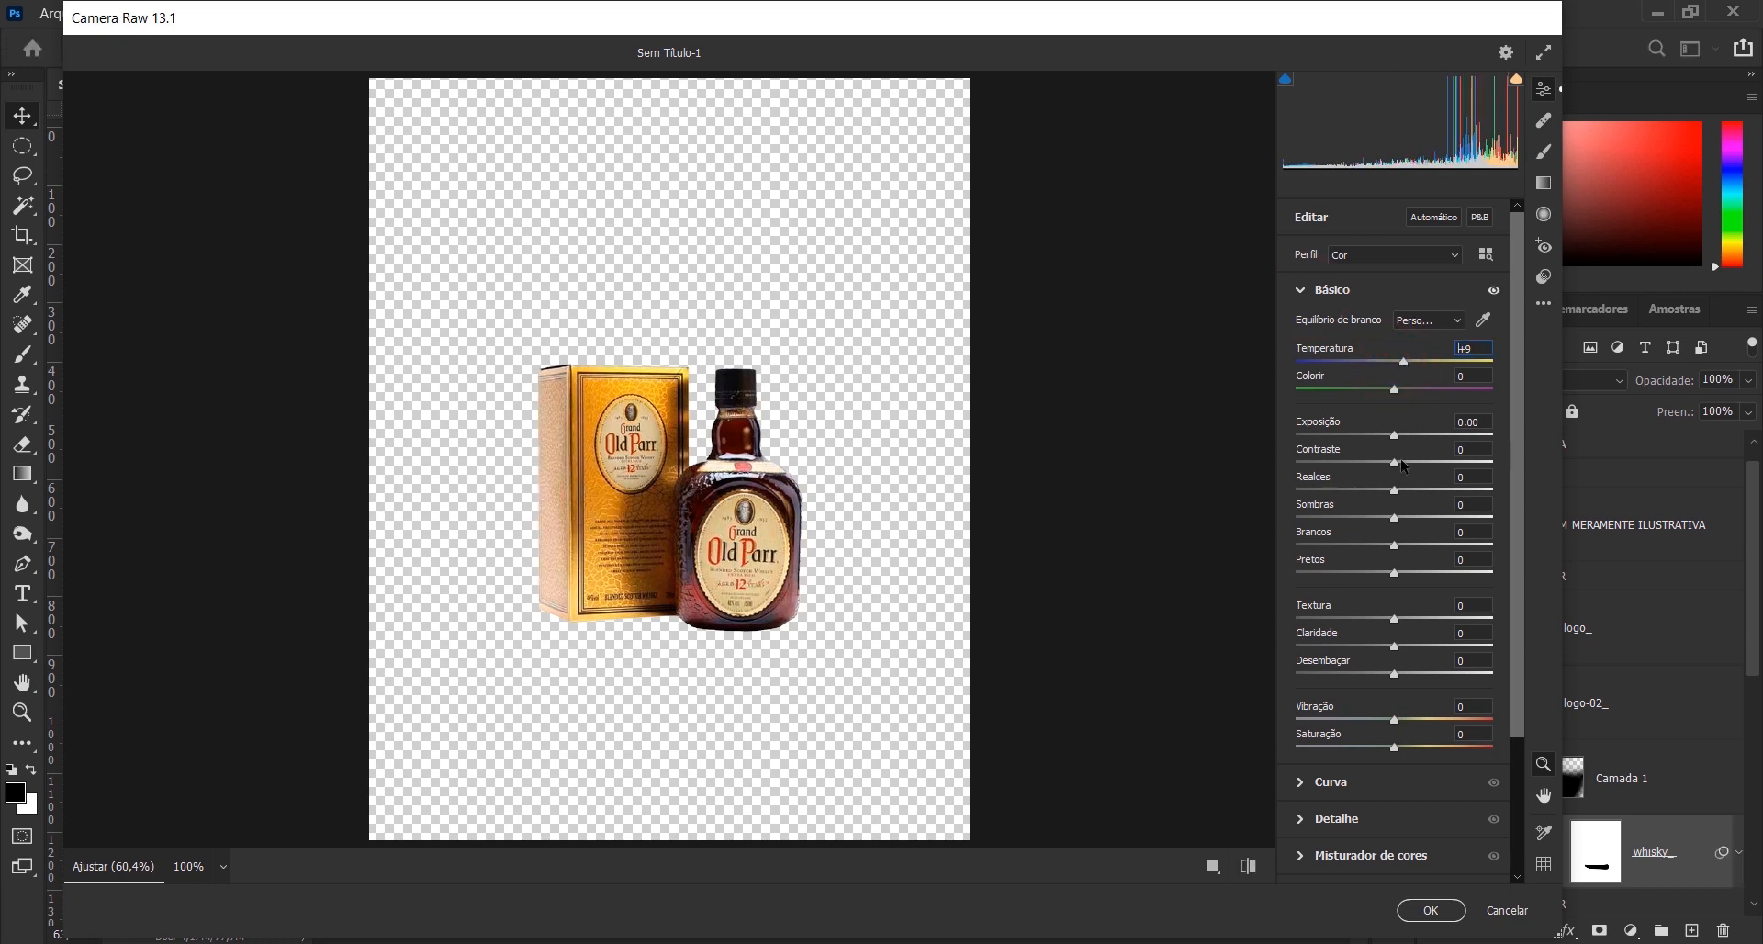
pyautogui.moveTo(1397, 466); pyautogui.dragTo(1368, 575)
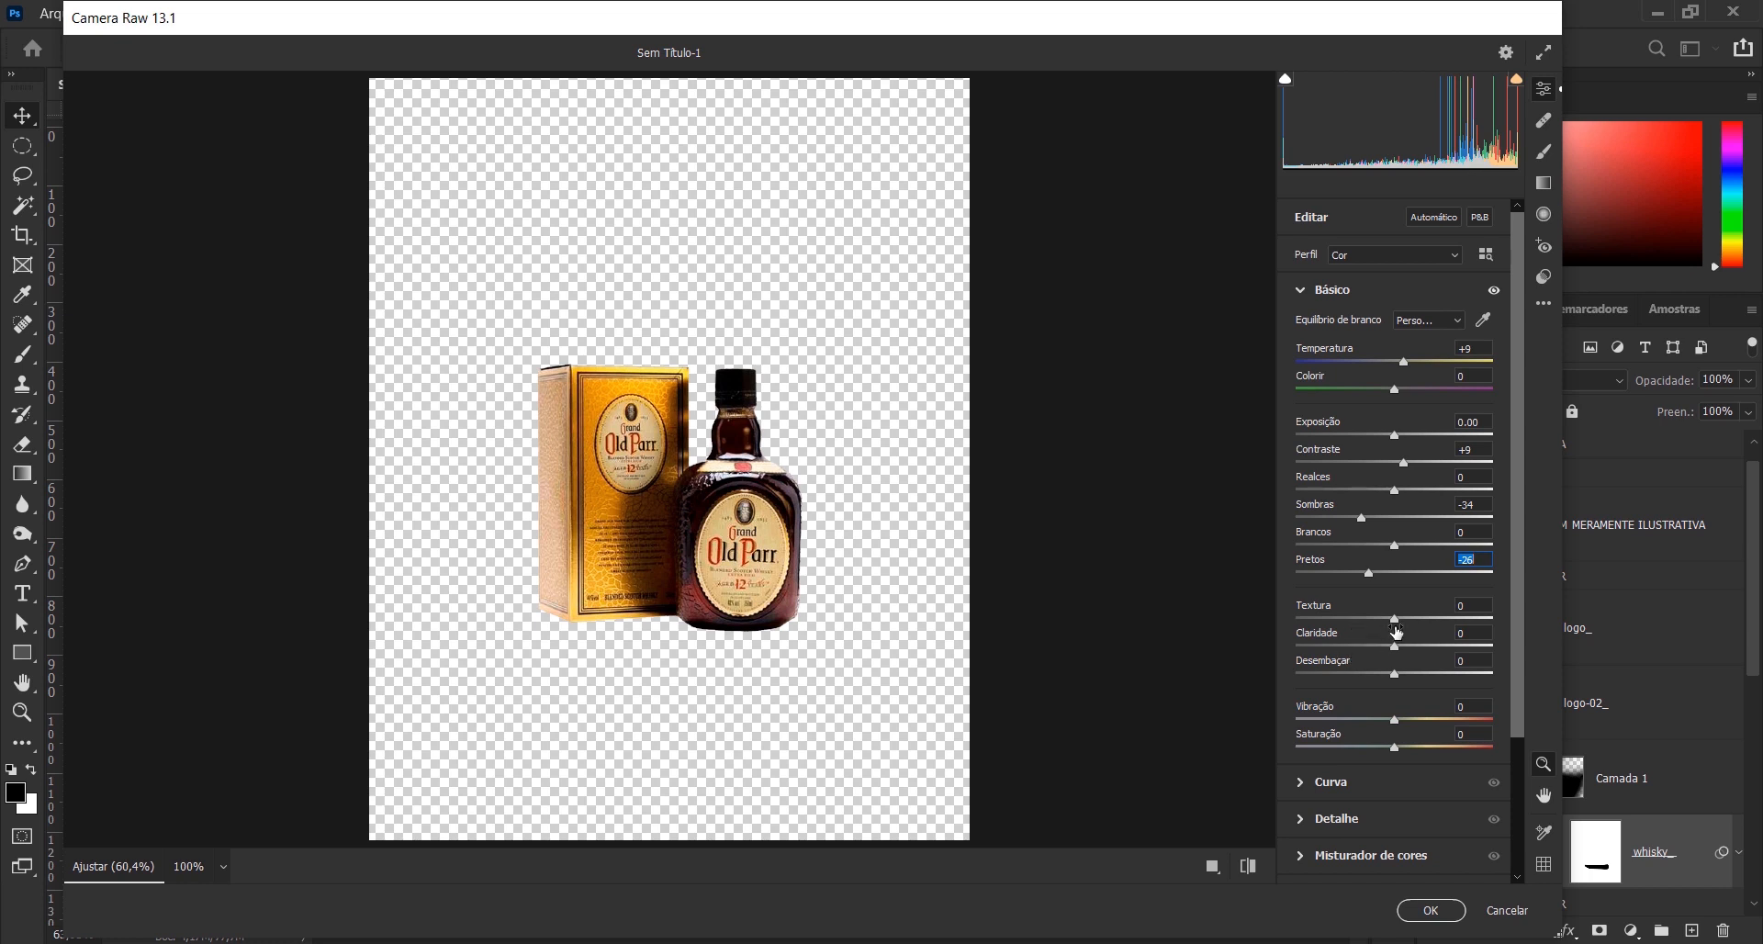
# - Set Textura +7, Claridade +3 and Vinheta -55, and apply the Camera Raw filter to the whisky_ layer
pyautogui.moveTo(1396, 624); pyautogui.dragTo(1404, 629)
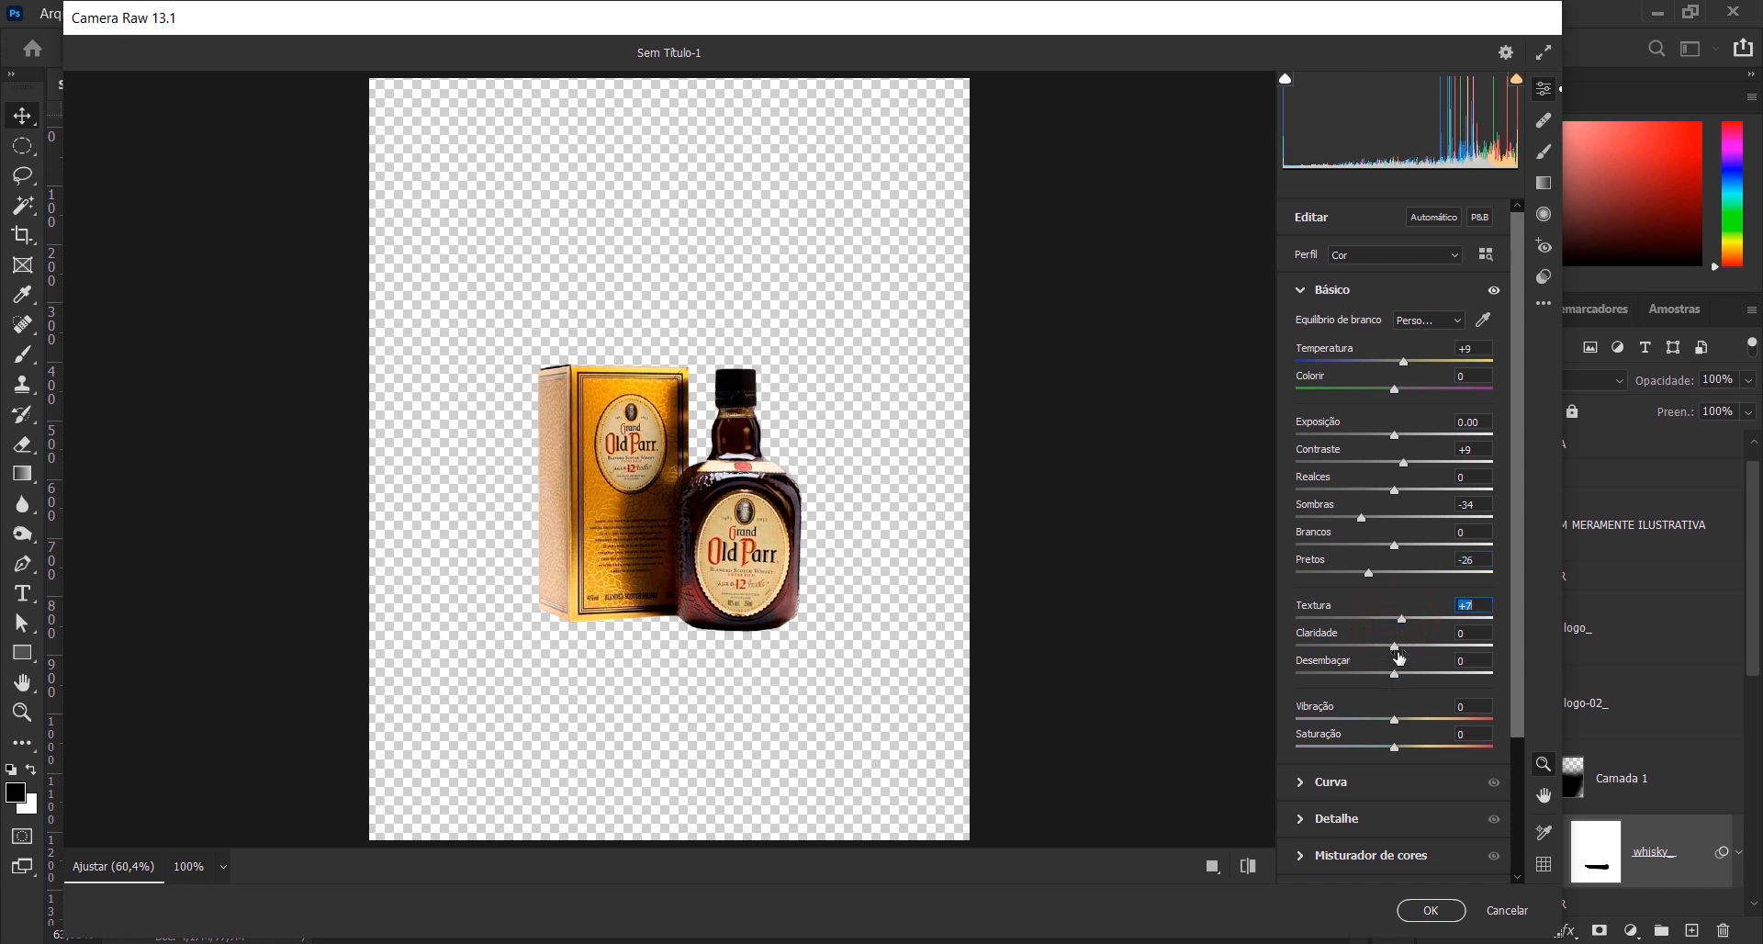
pyautogui.moveTo(1394, 645); pyautogui.dragTo(1397, 645)
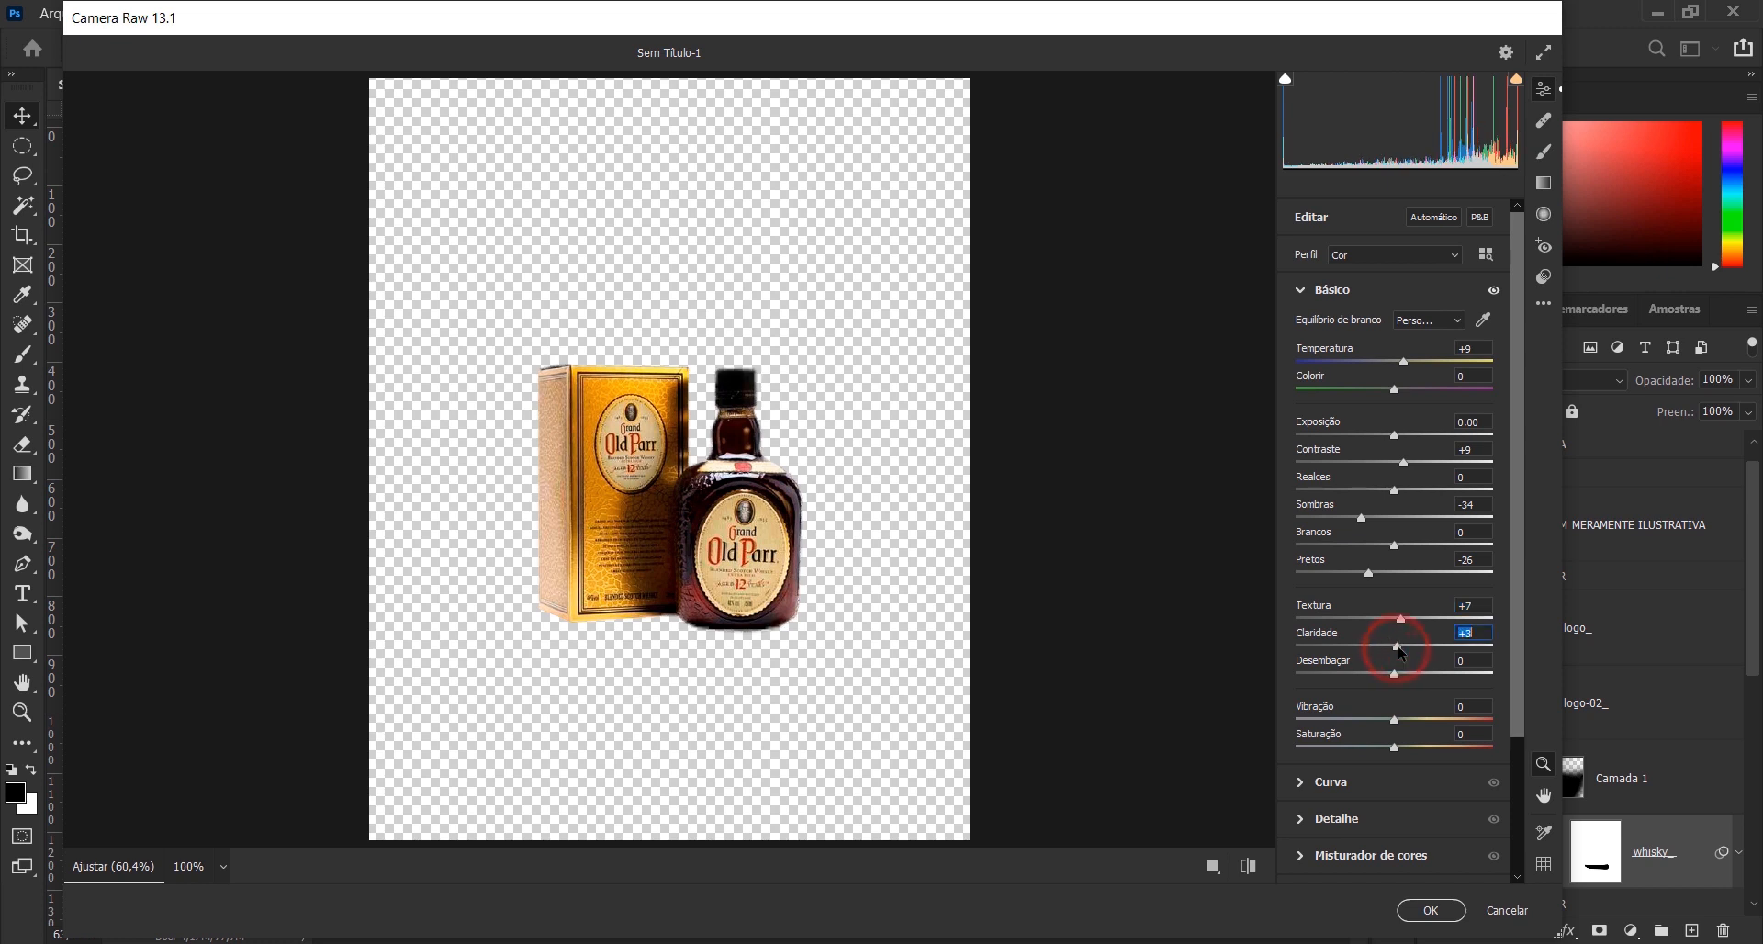
pyautogui.scroll(-4, 1388, 791)
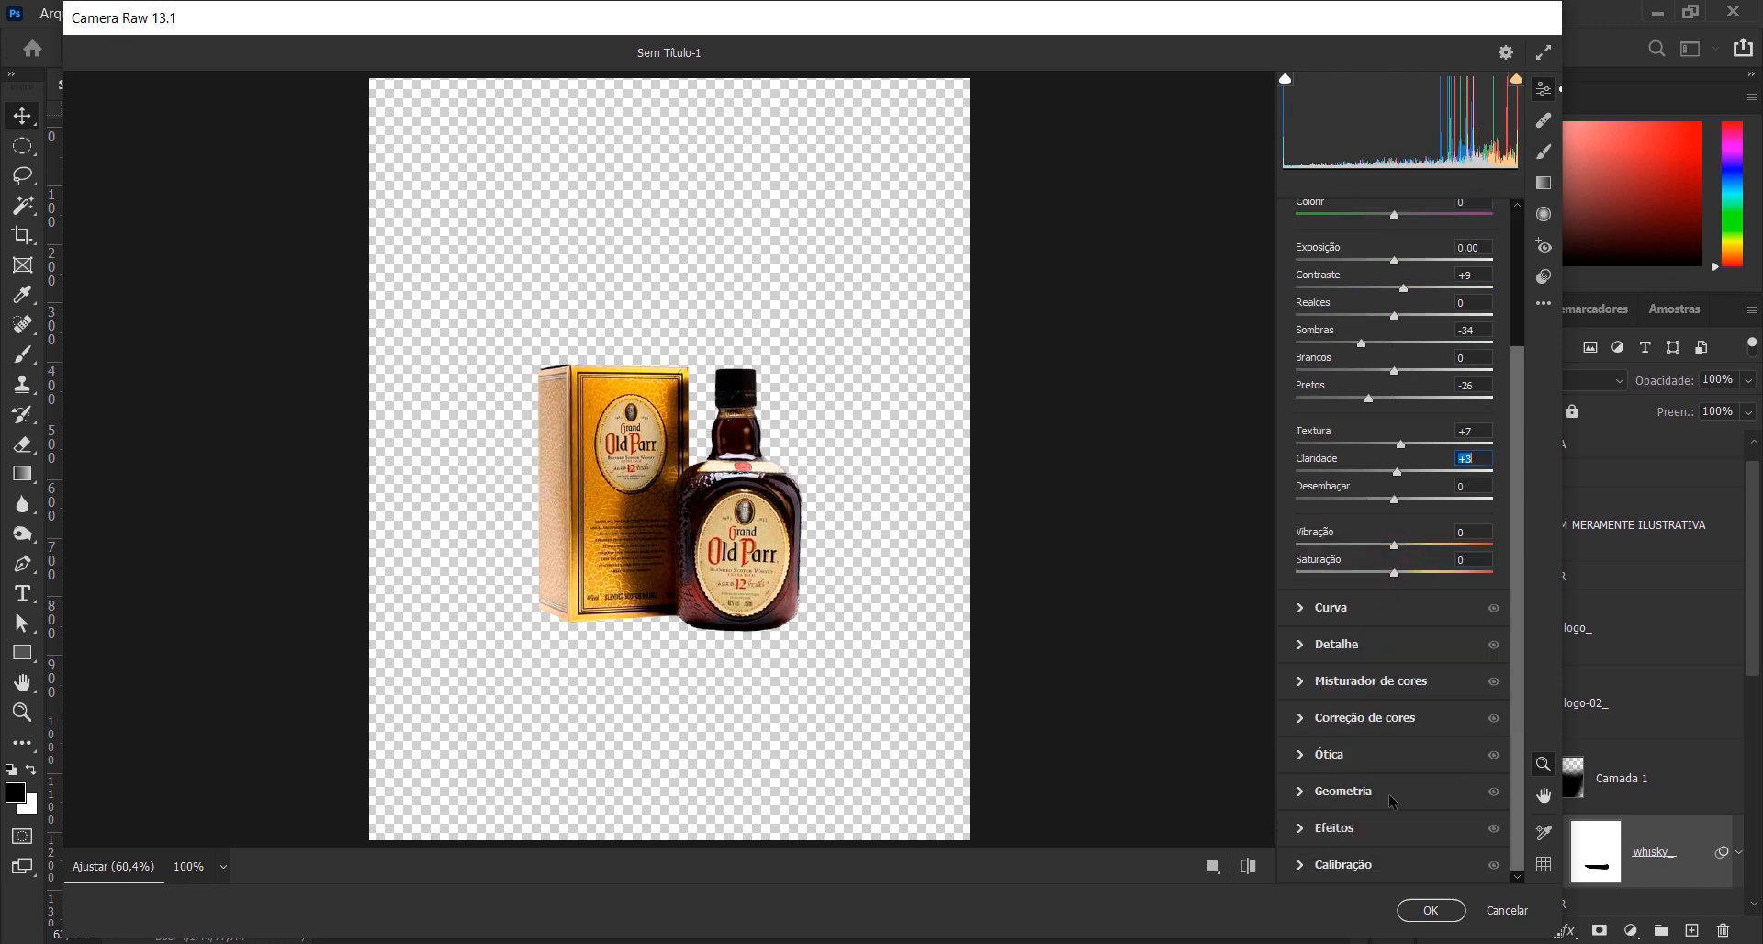
pyautogui.click(1302, 831)
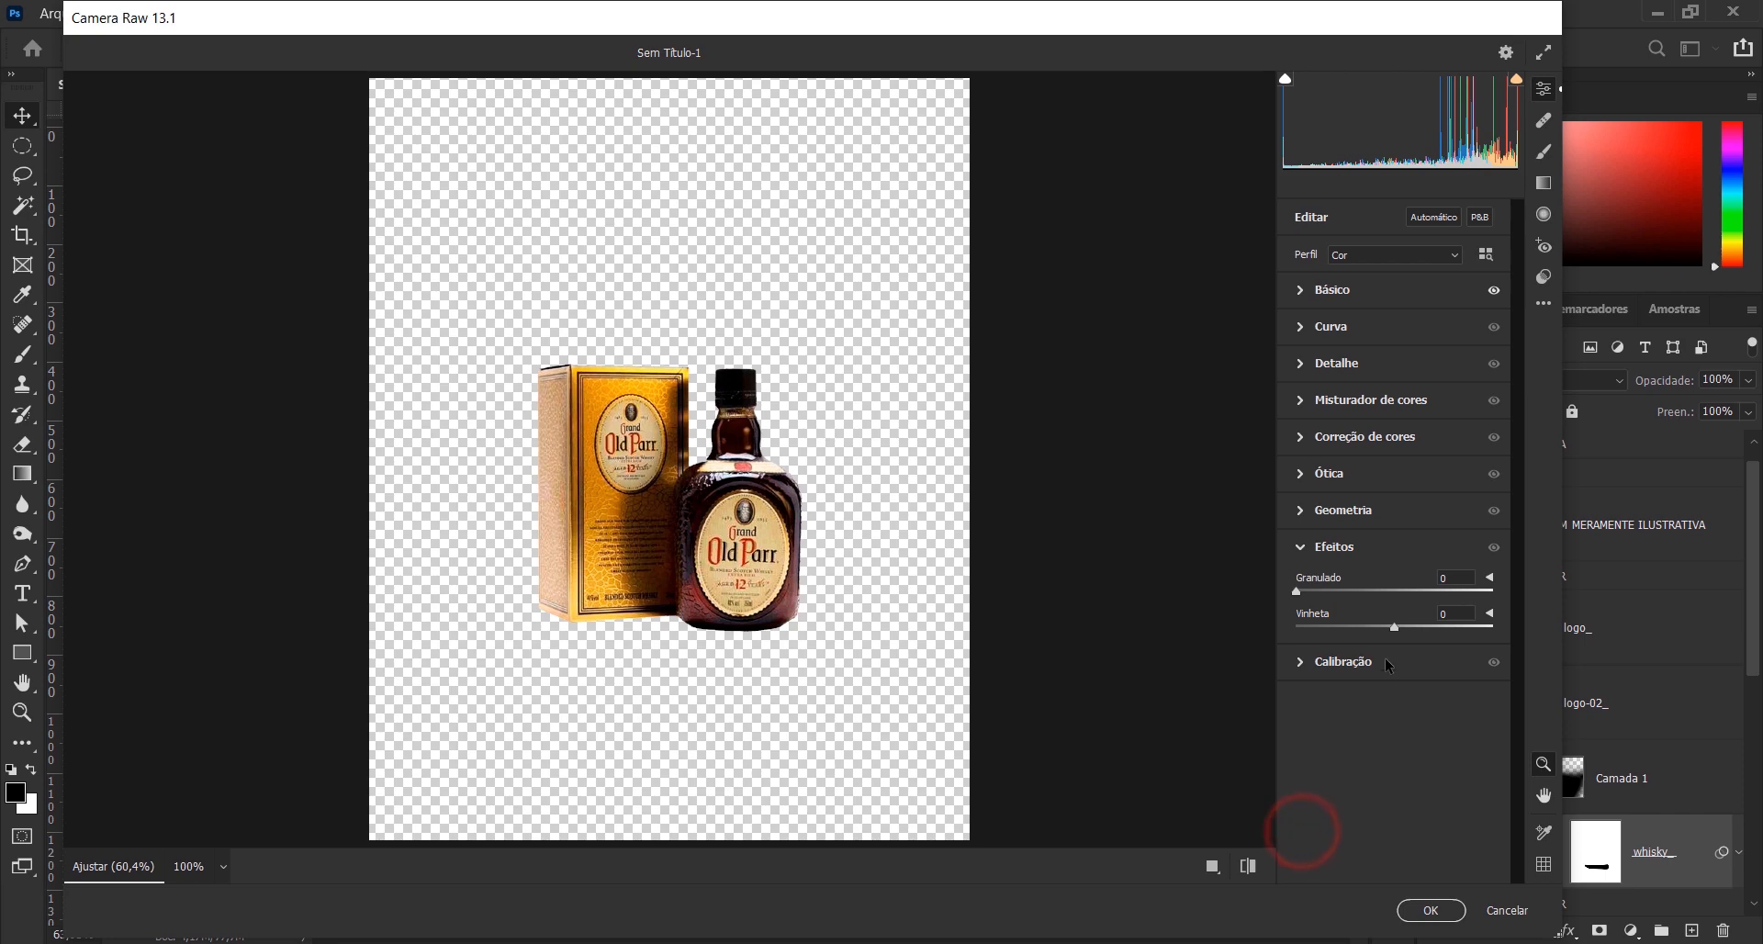
pyautogui.moveTo(1397, 634); pyautogui.dragTo(1338, 633)
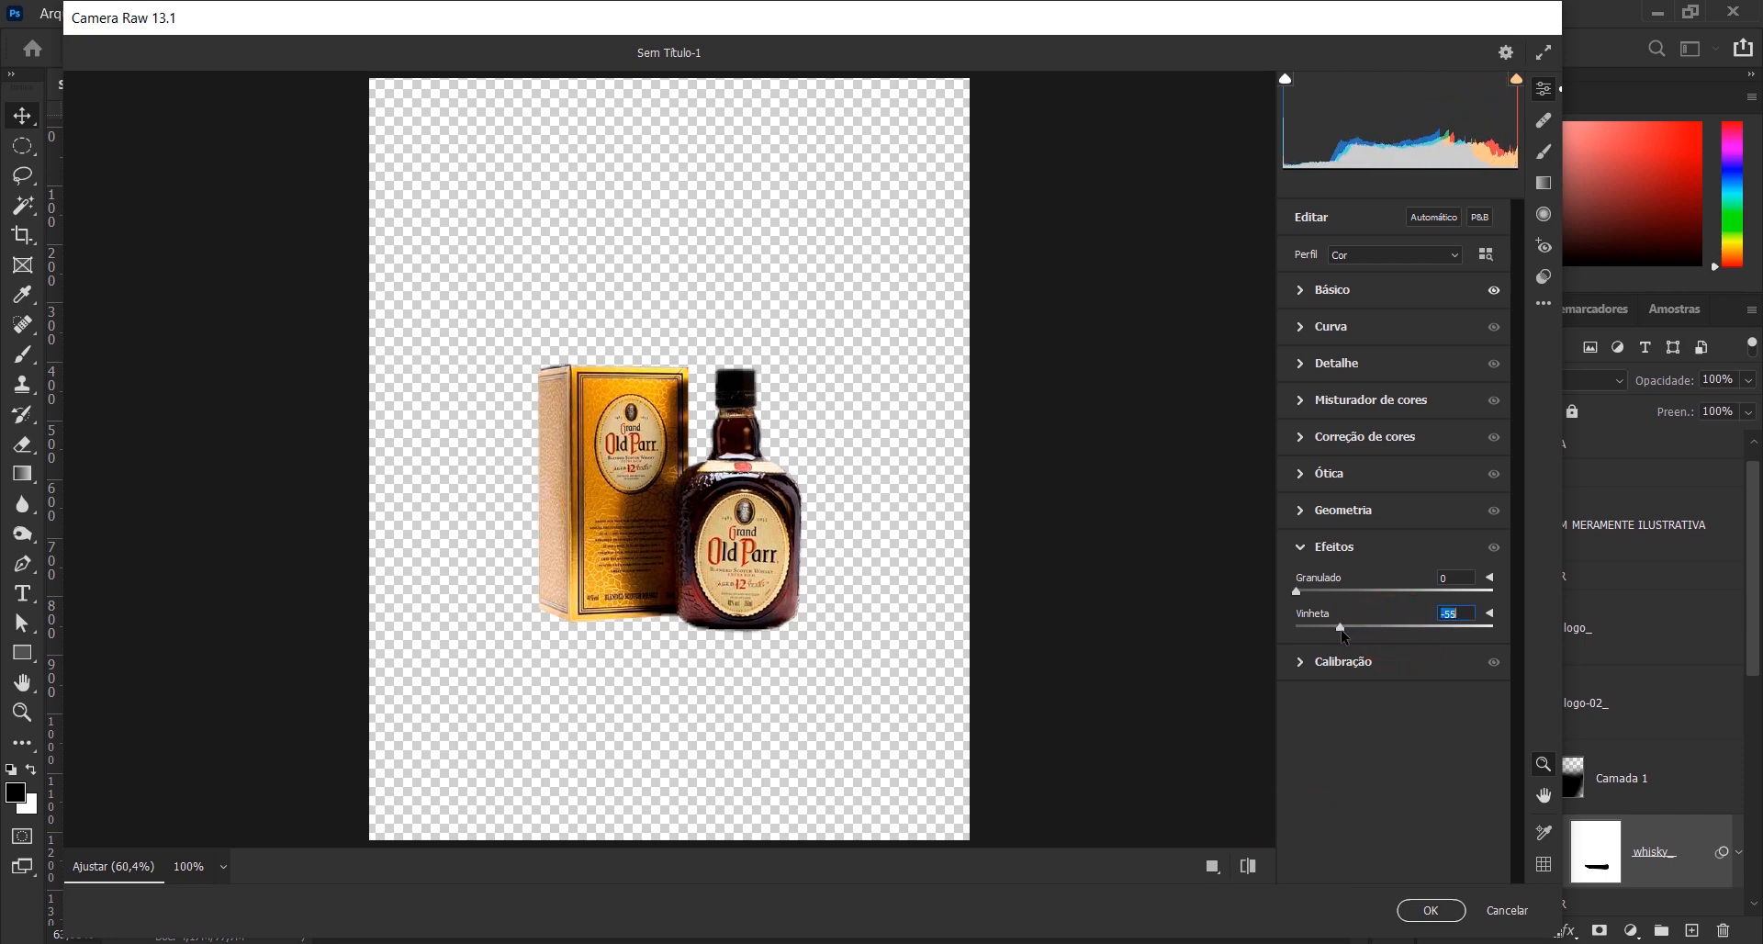
pyautogui.click(1430, 910)
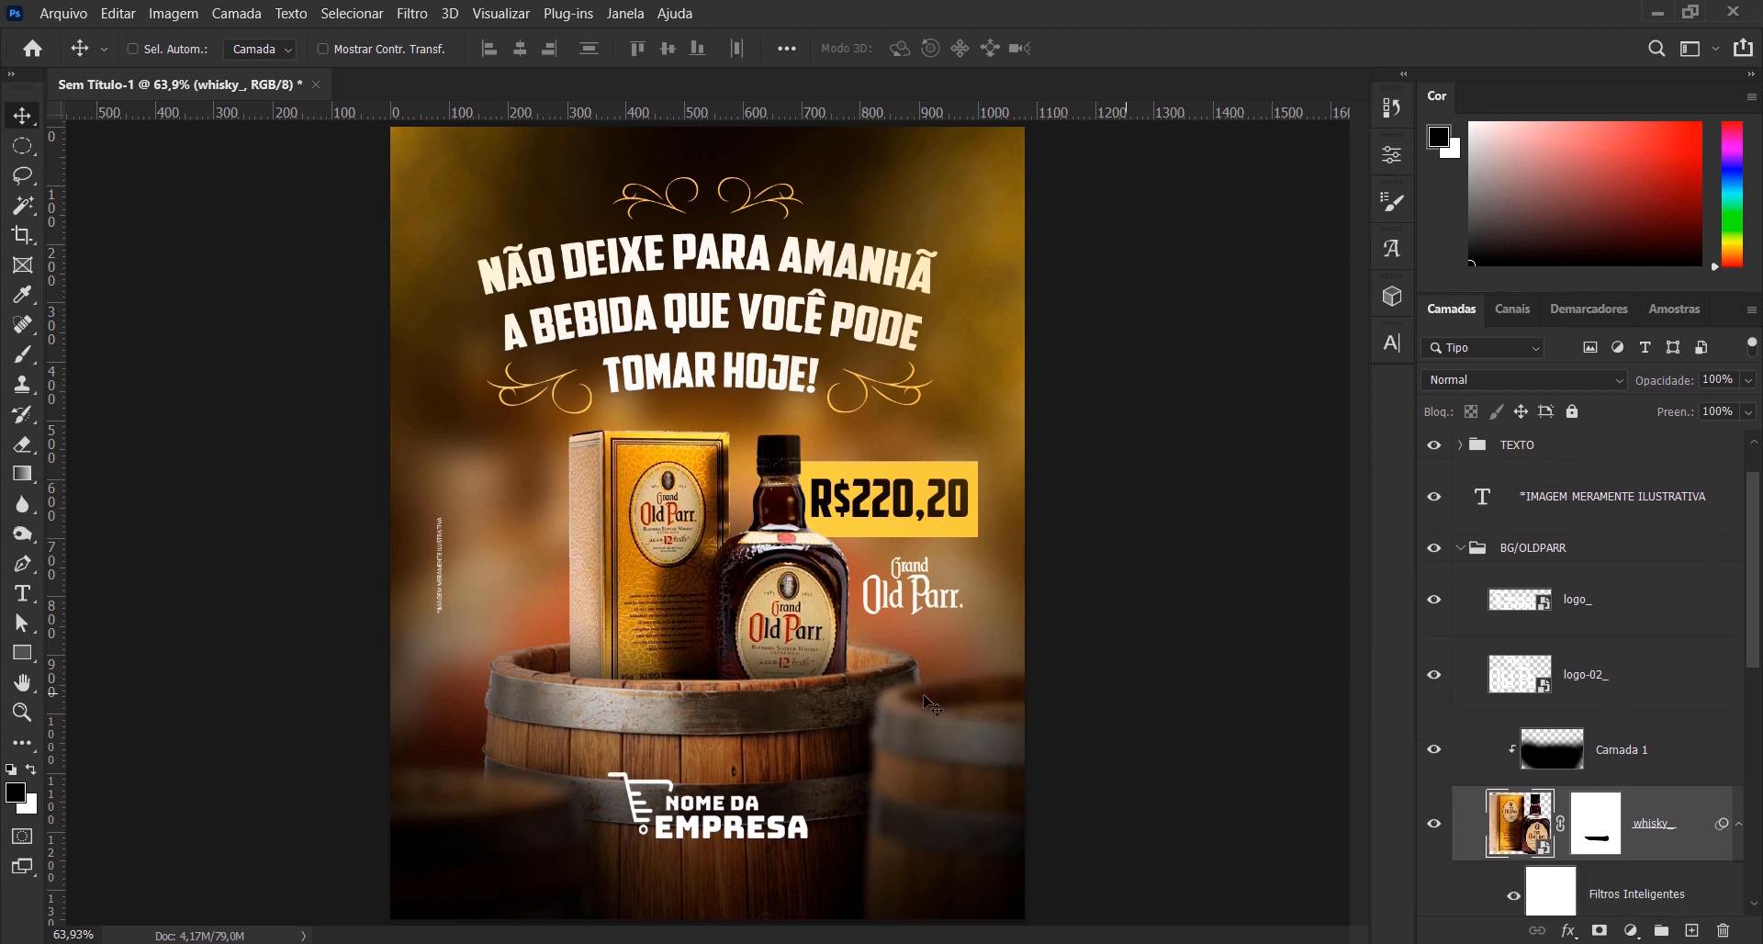
# - Compare the whisky_ layer with and without its smart filter, leaving it on, and collapse the BG/OLDPARR group
pyautogui.click(1514, 897)
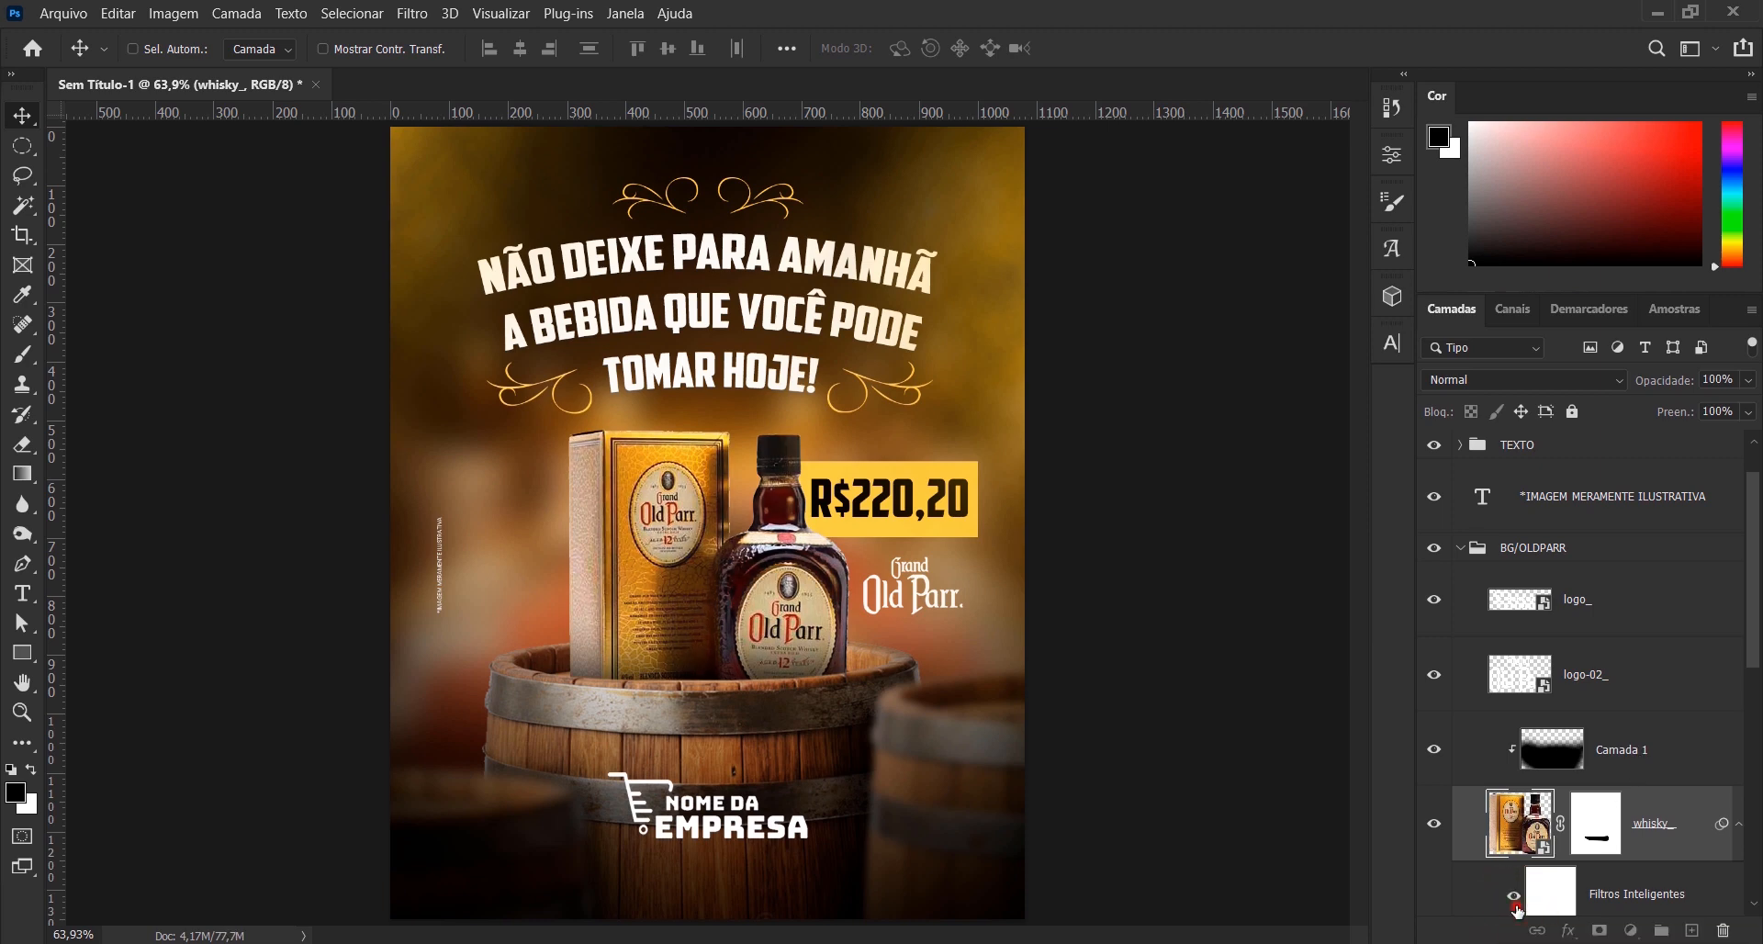
pyautogui.click(1515, 902)
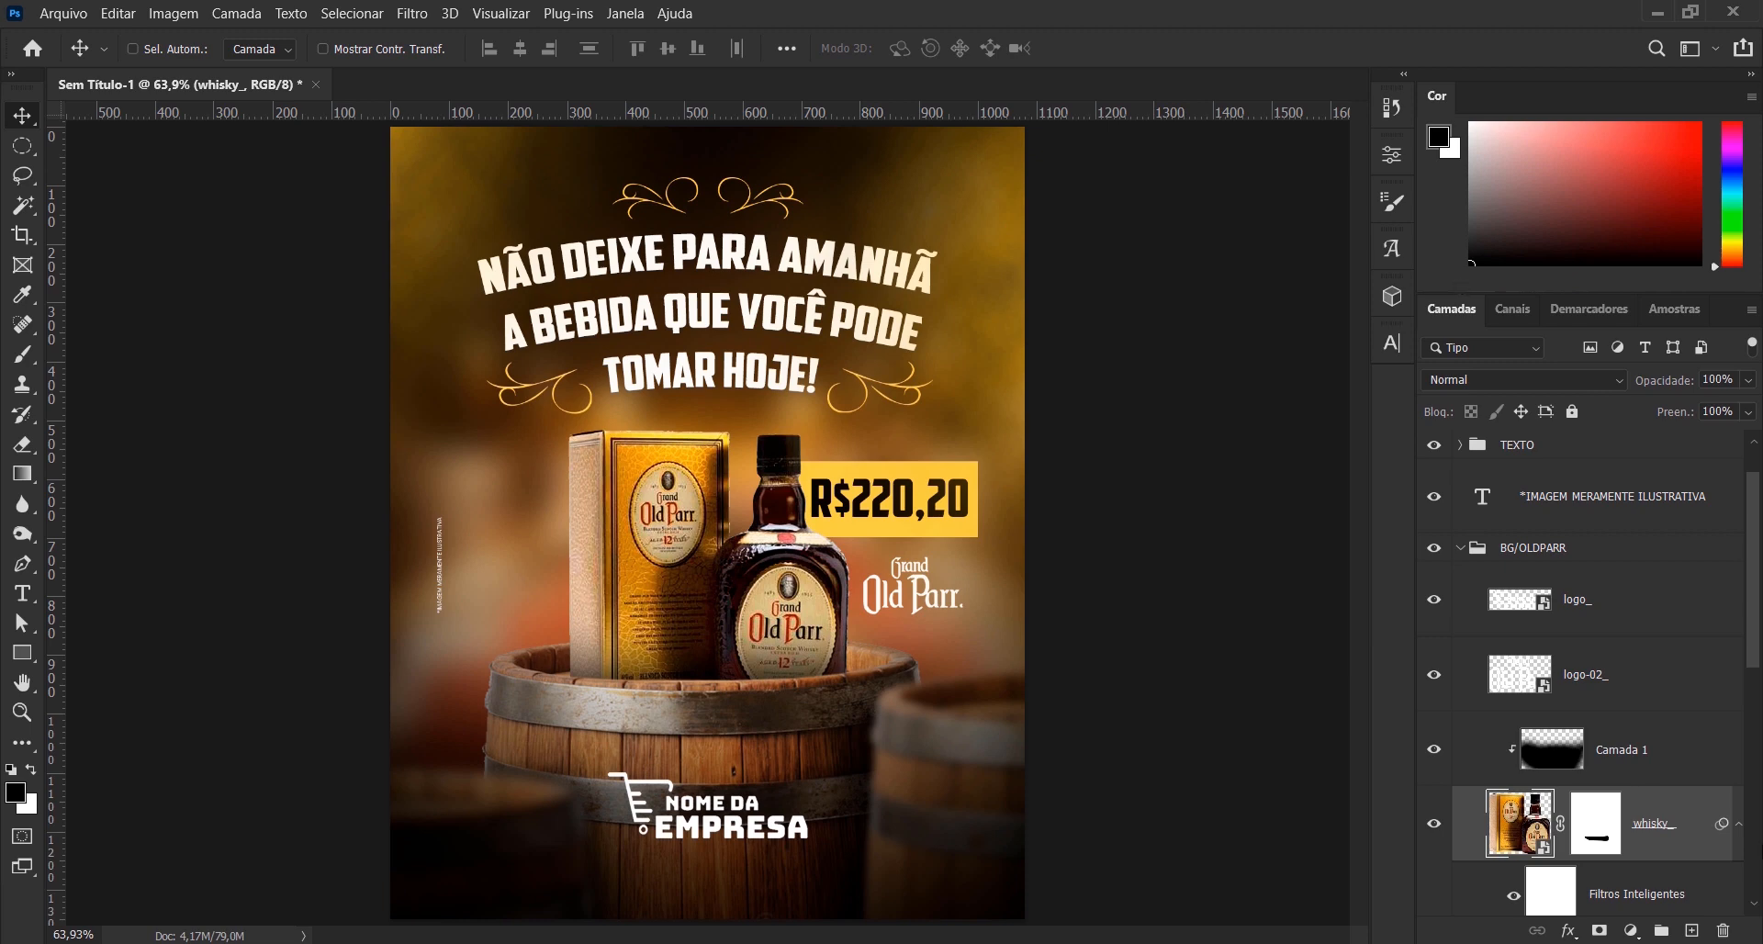
pyautogui.moveTo(1754, 654); pyautogui.dragTo(1757, 624)
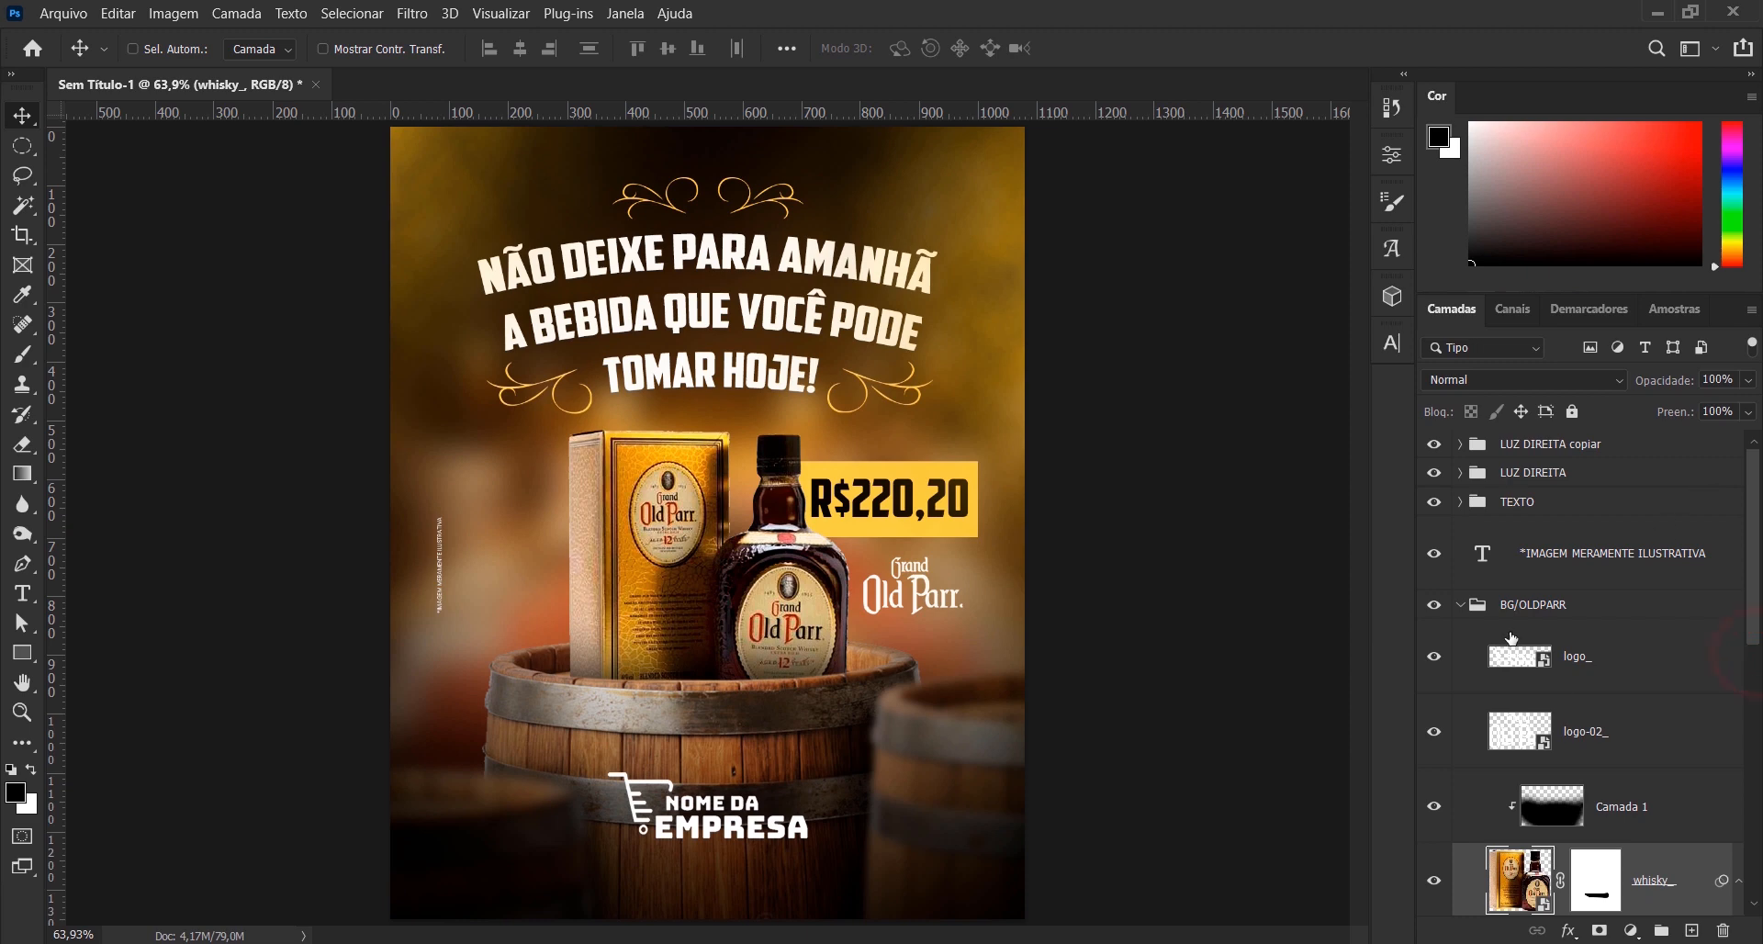
pyautogui.click(1460, 604)
# - Place the textura_ image as an embedded layer above the LUZ DIREITA copiar group, covering the artwork
pyautogui.click(1589, 453)
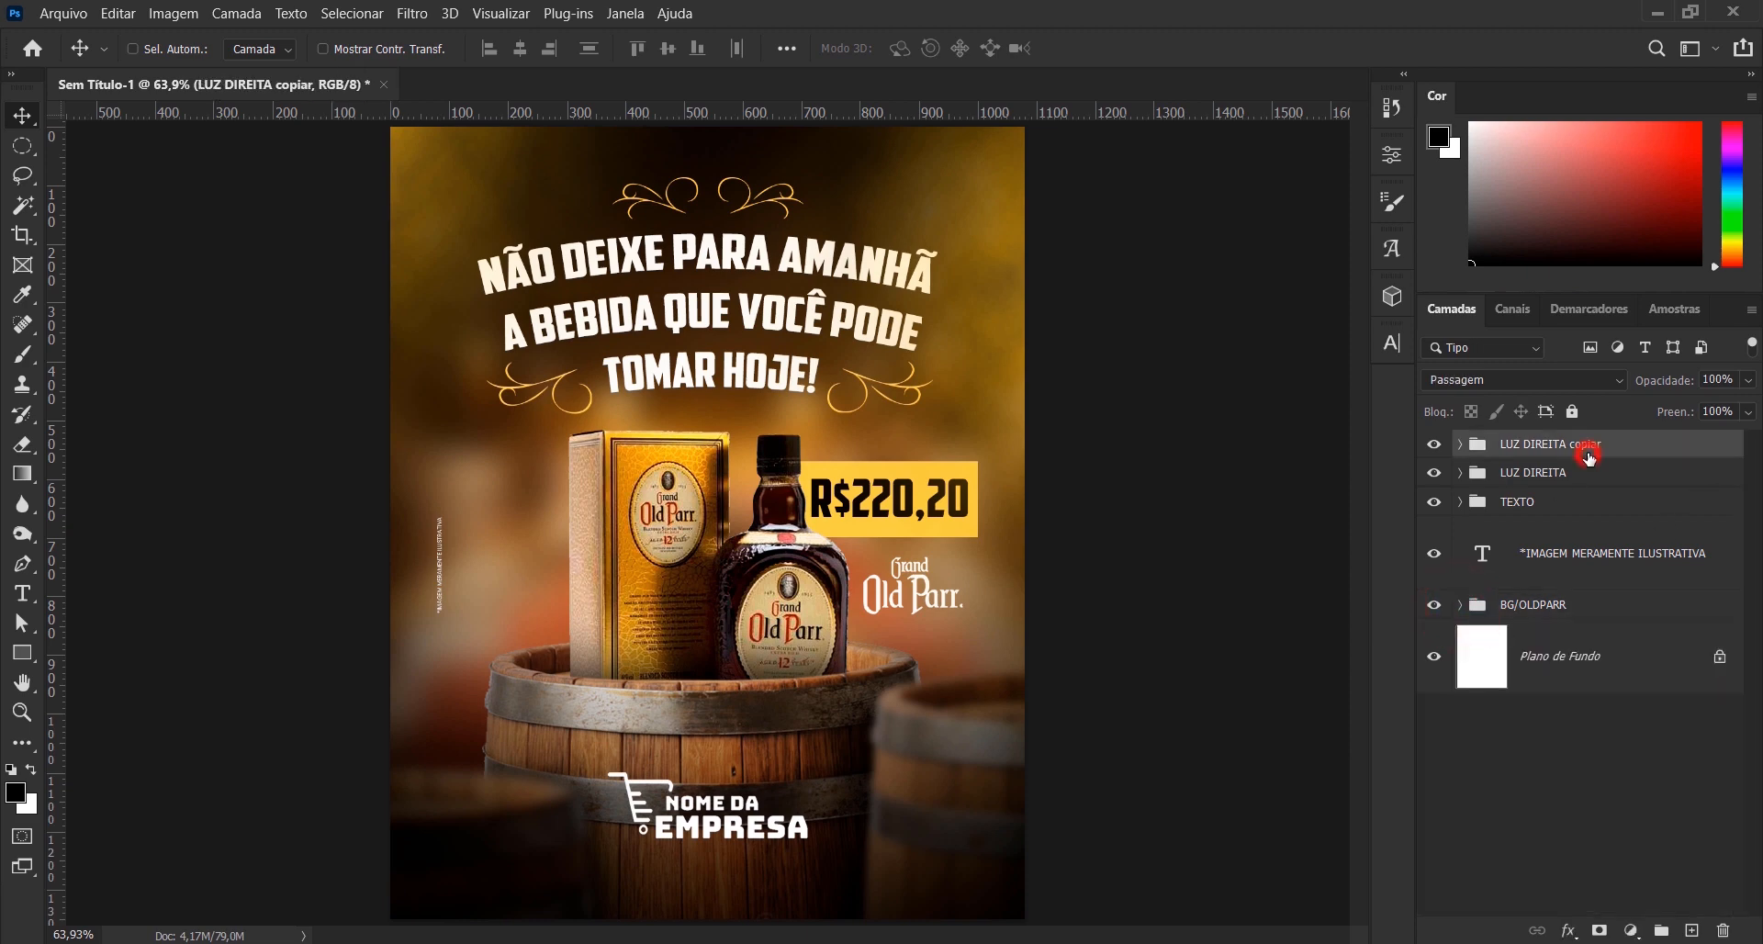
pyautogui.click(60, 13)
pyautogui.click(235, 424)
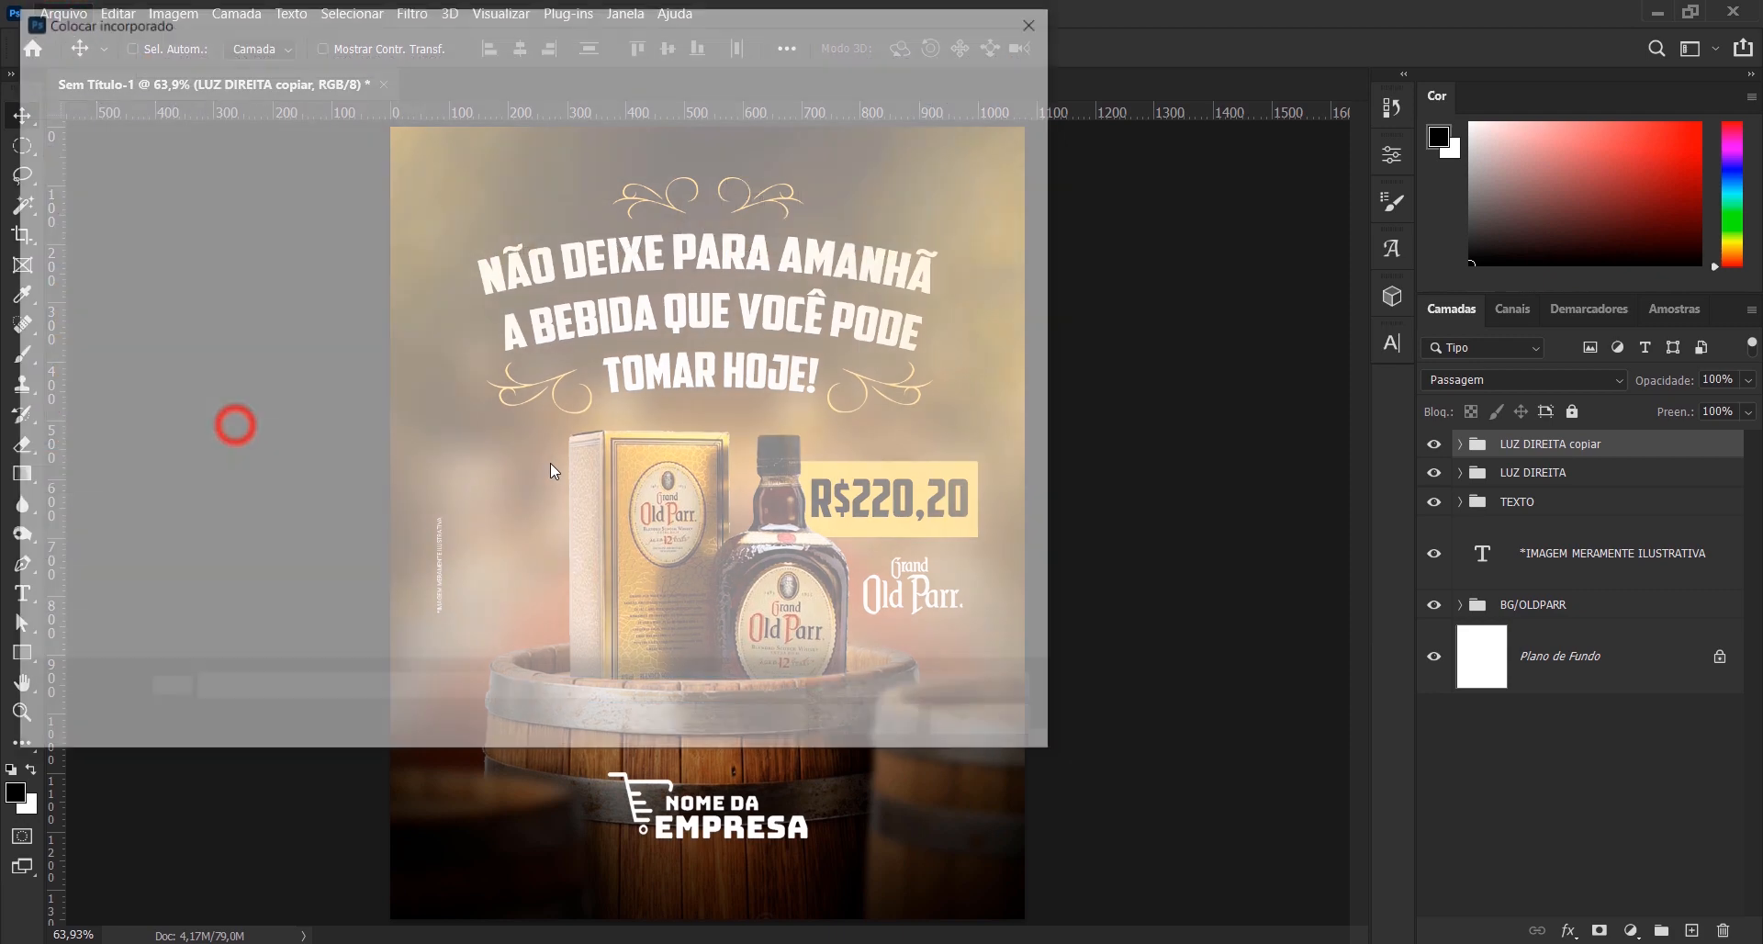
pyautogui.doubleClick(882, 182)
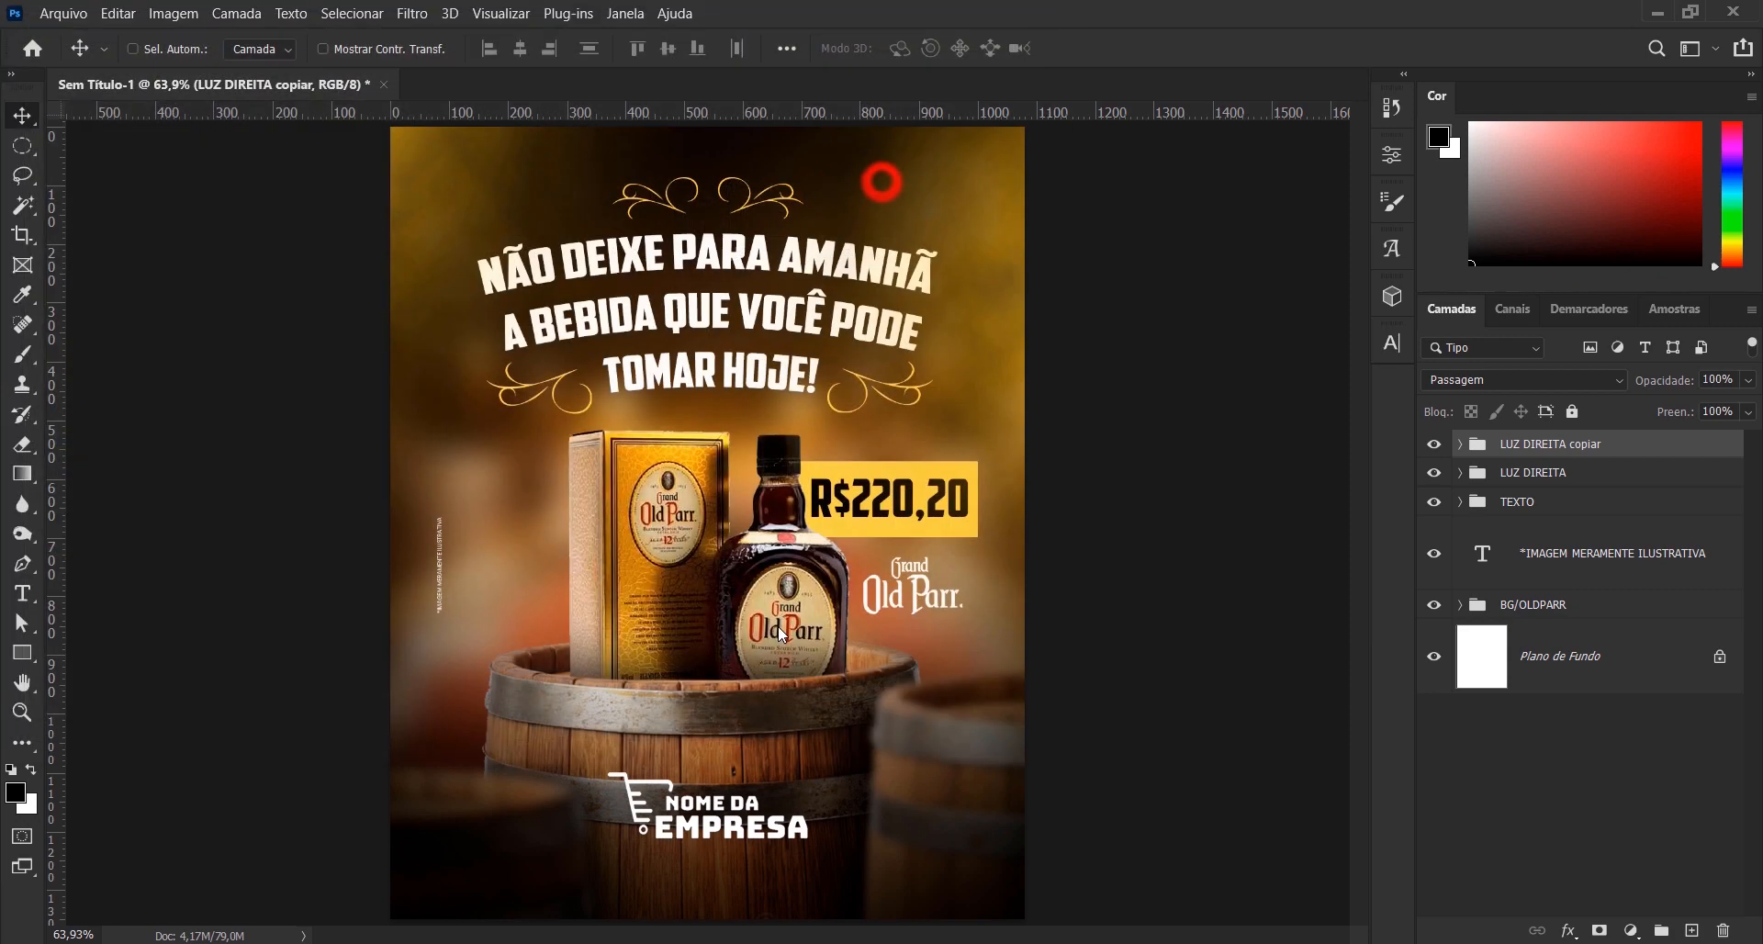
pyautogui.click(1207, 48)
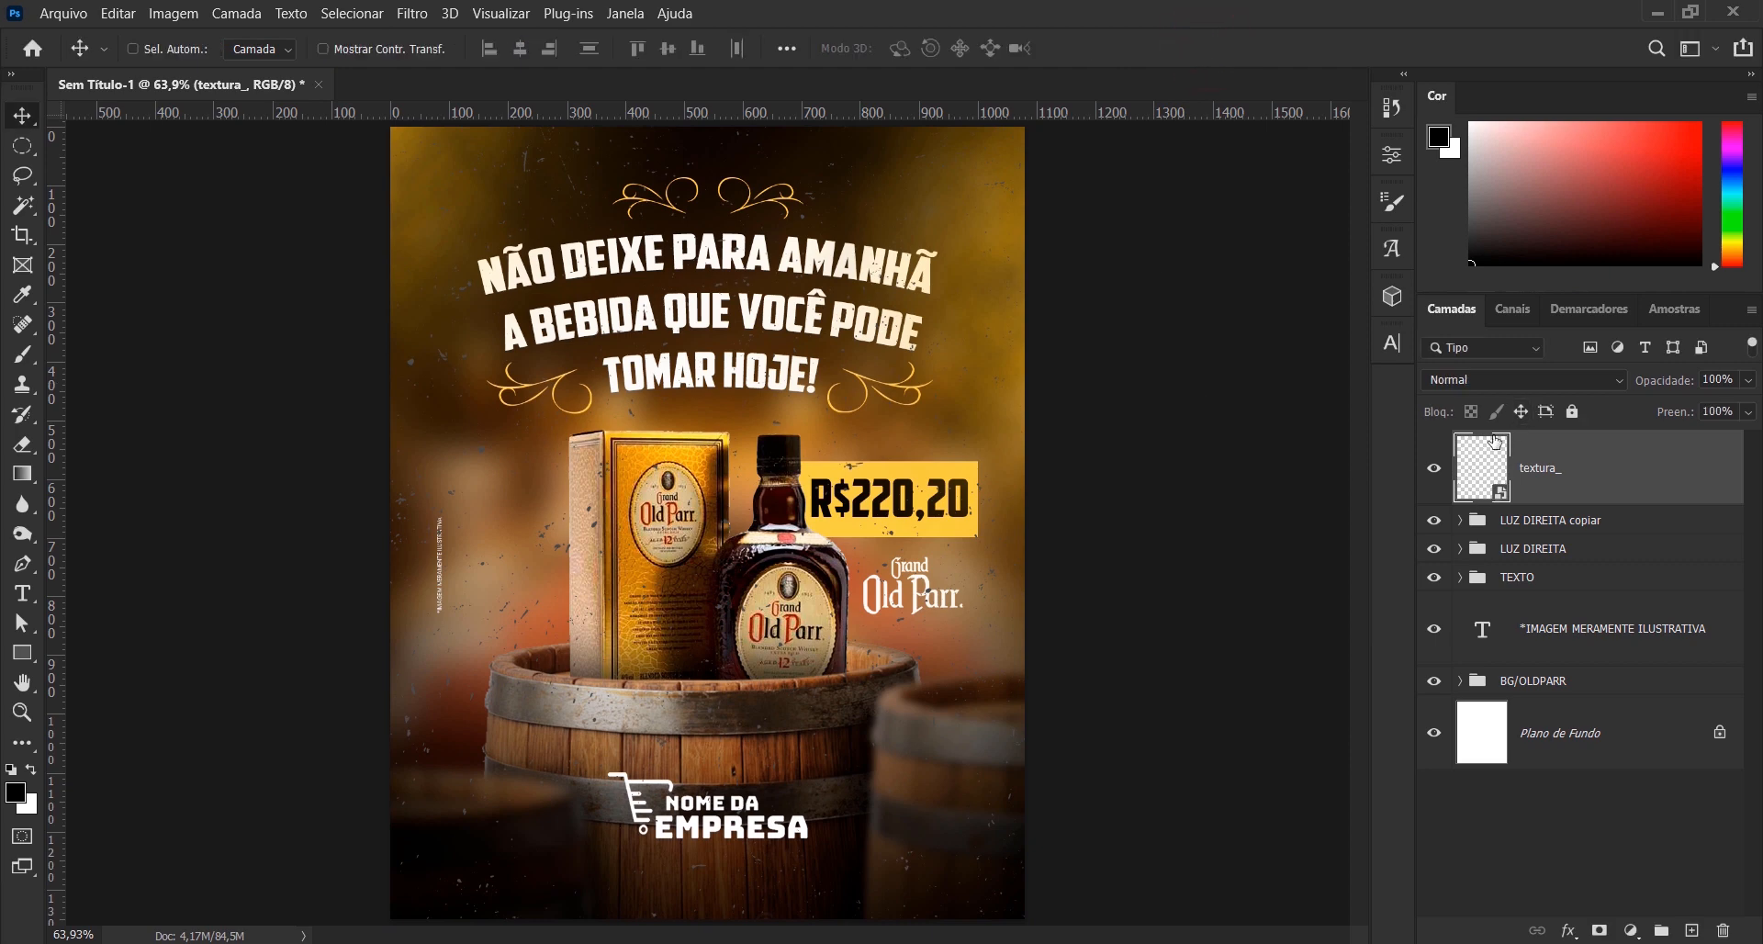
# - Set the textura_ layer to Clarear blending and compare the artwork with and without it, leaving the layer shown
pyautogui.click(1511, 379)
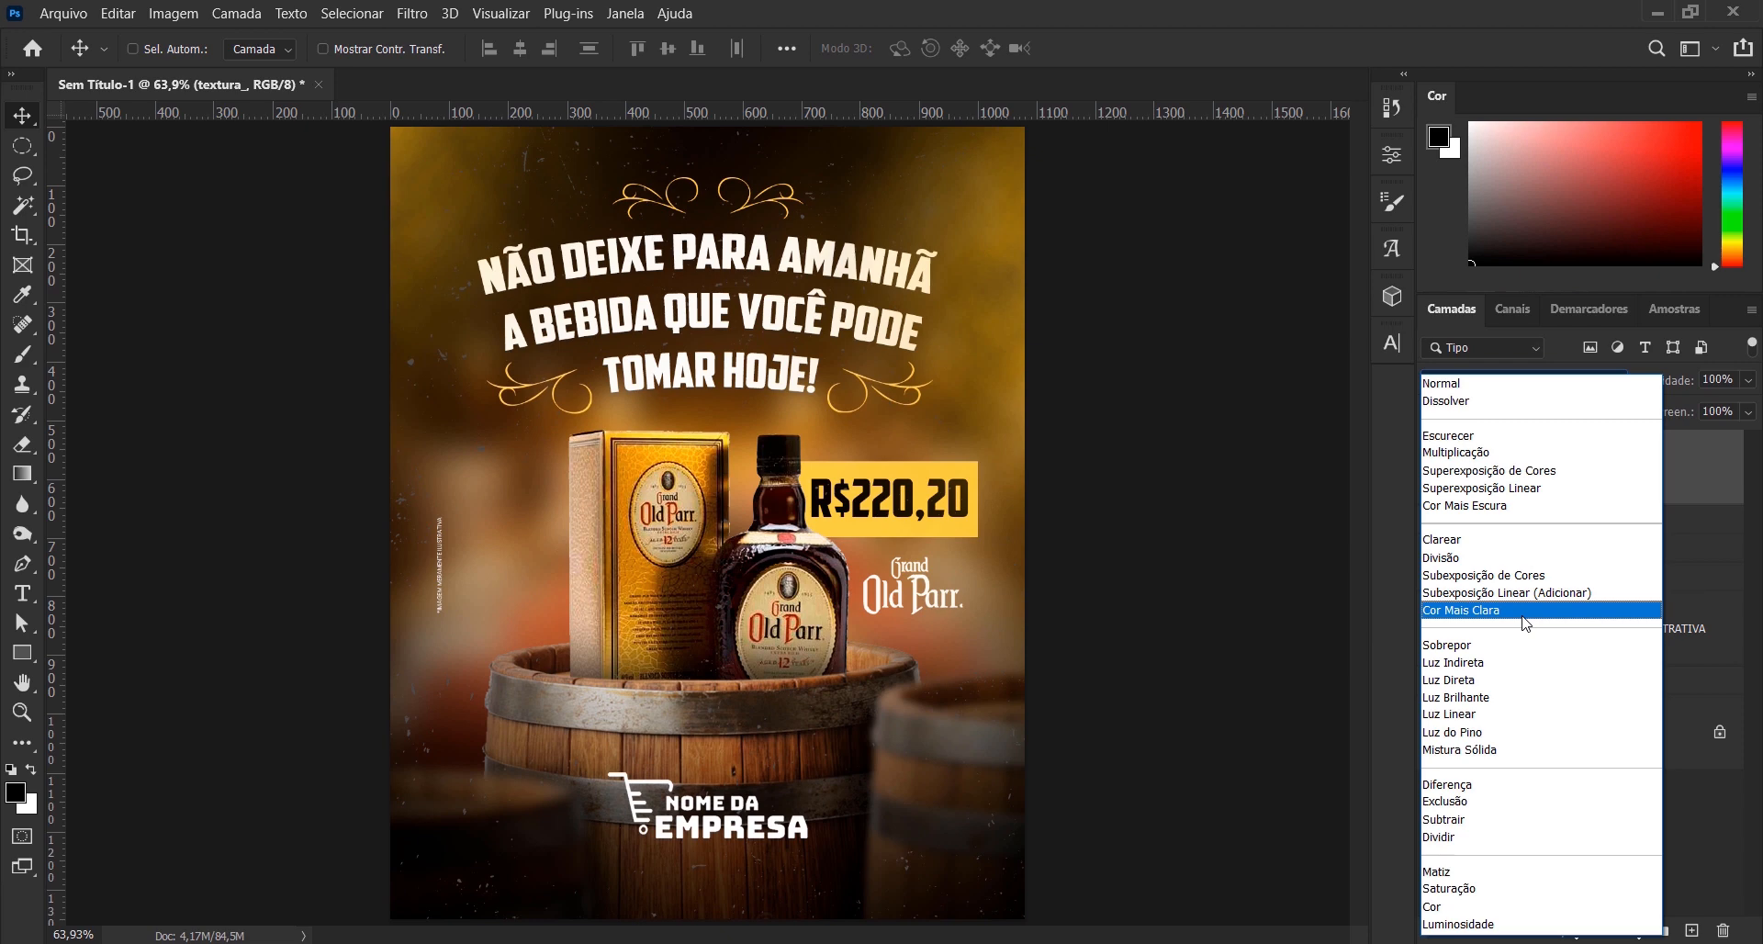
pyautogui.click(1514, 539)
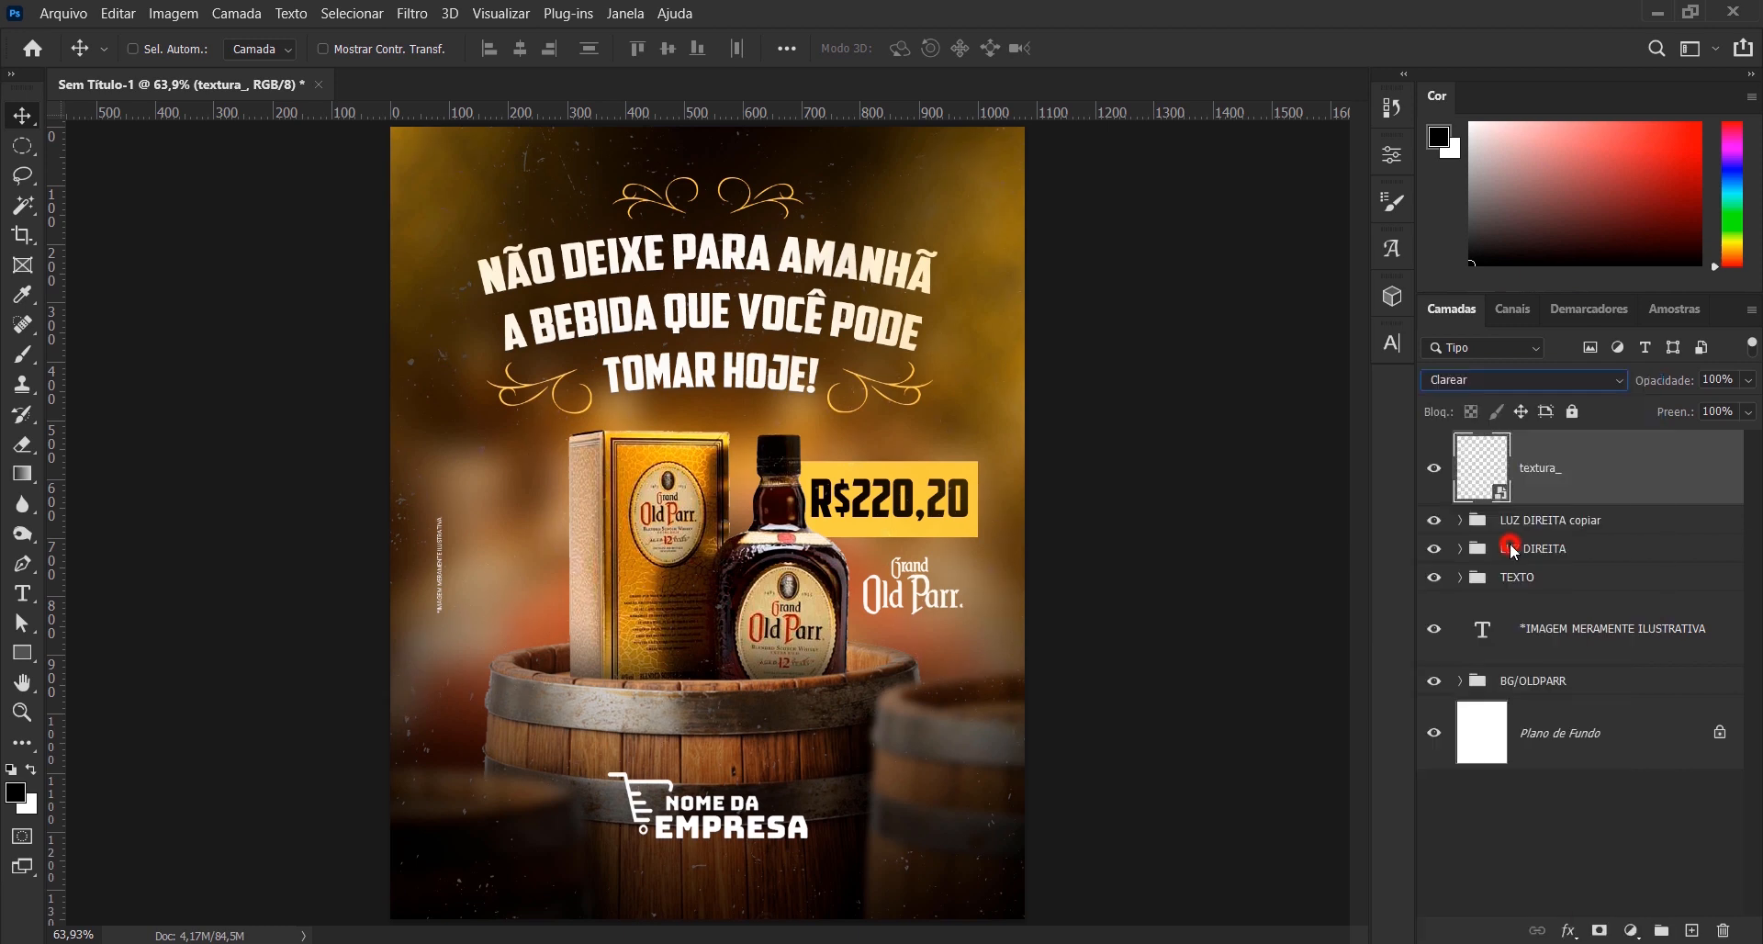
pyautogui.click(1543, 837)
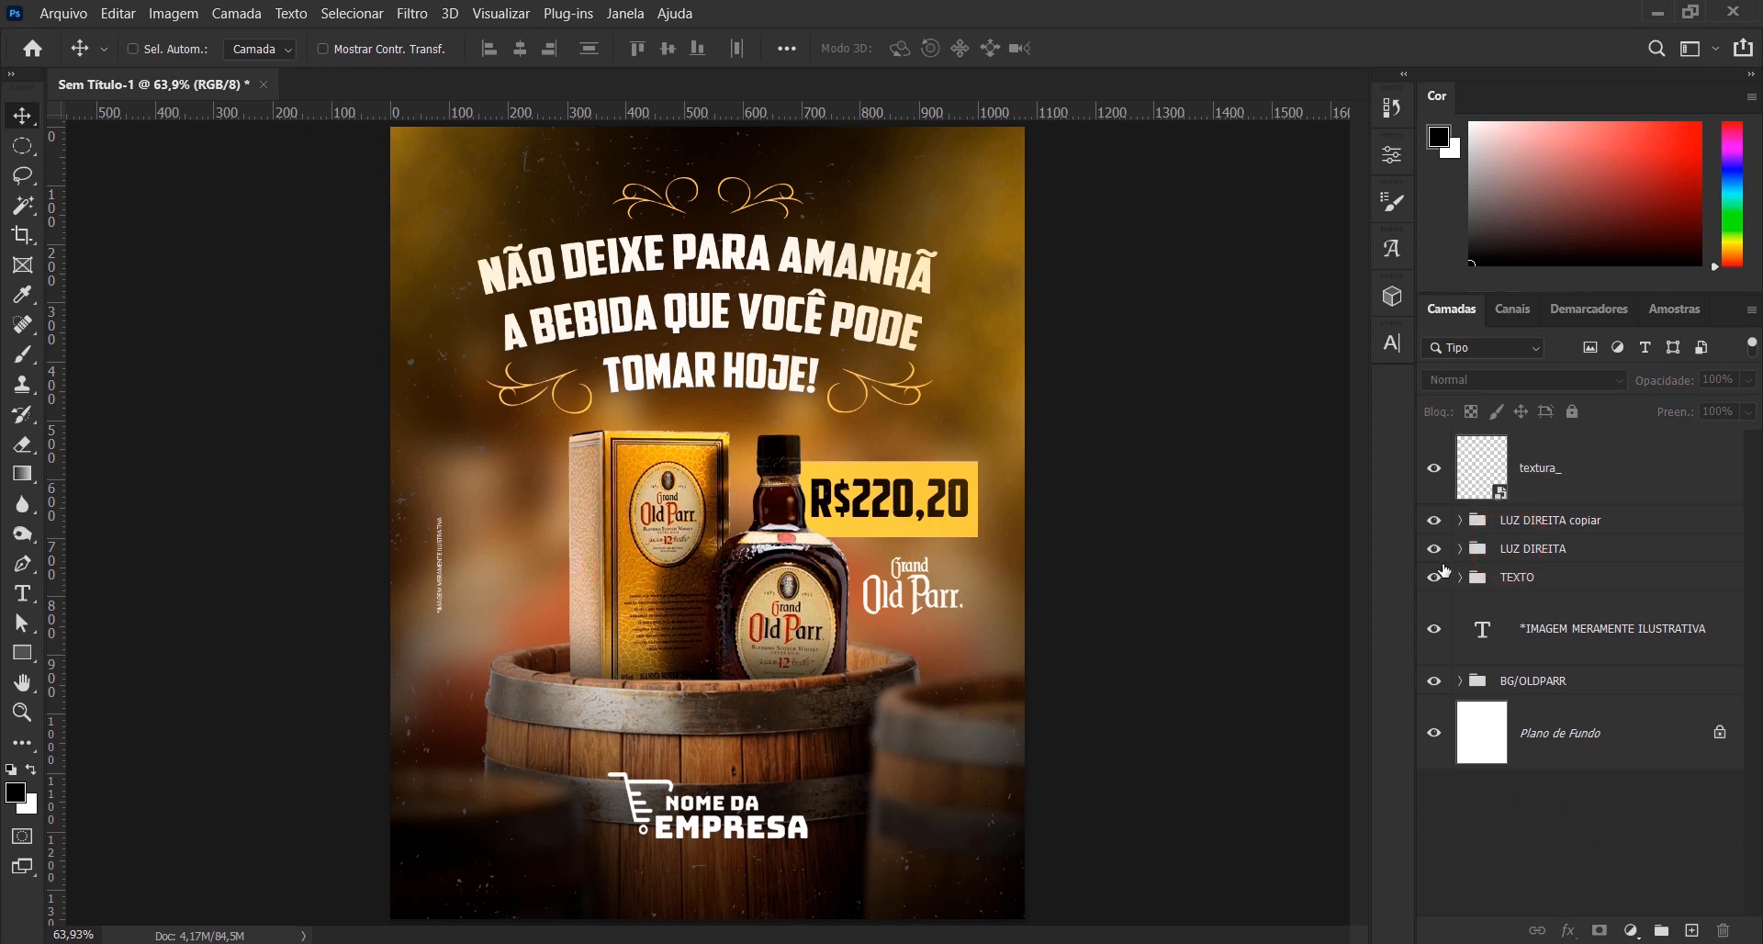
pyautogui.click(1436, 474)
pyautogui.click(1435, 473)
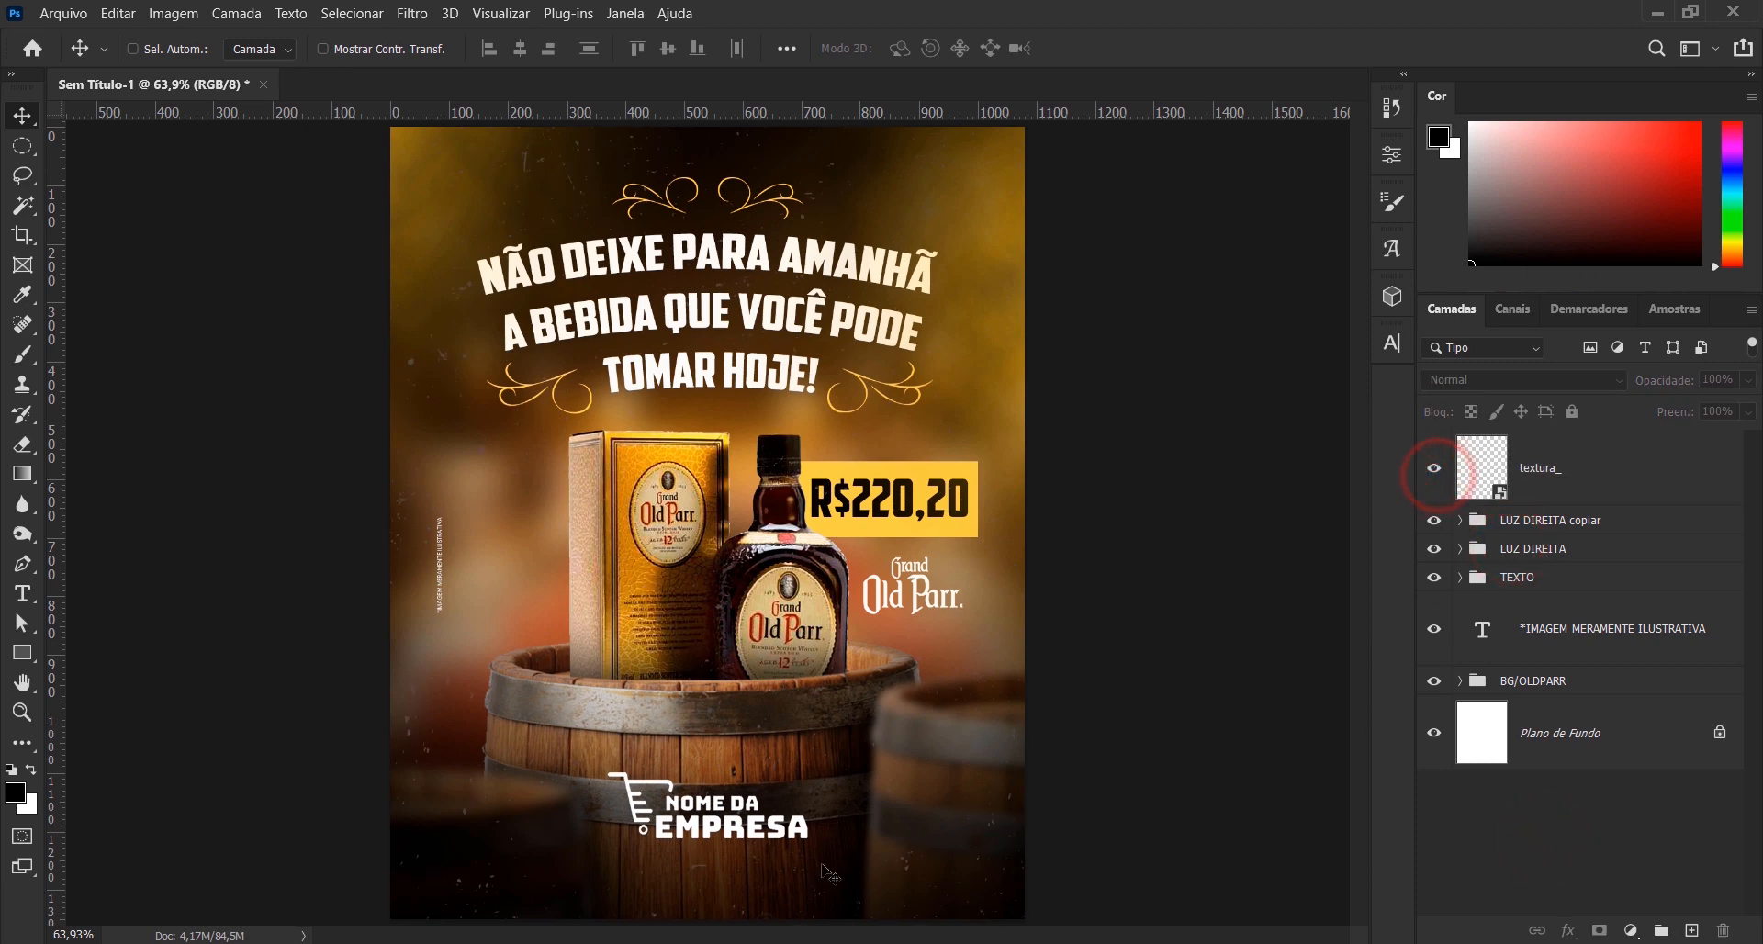